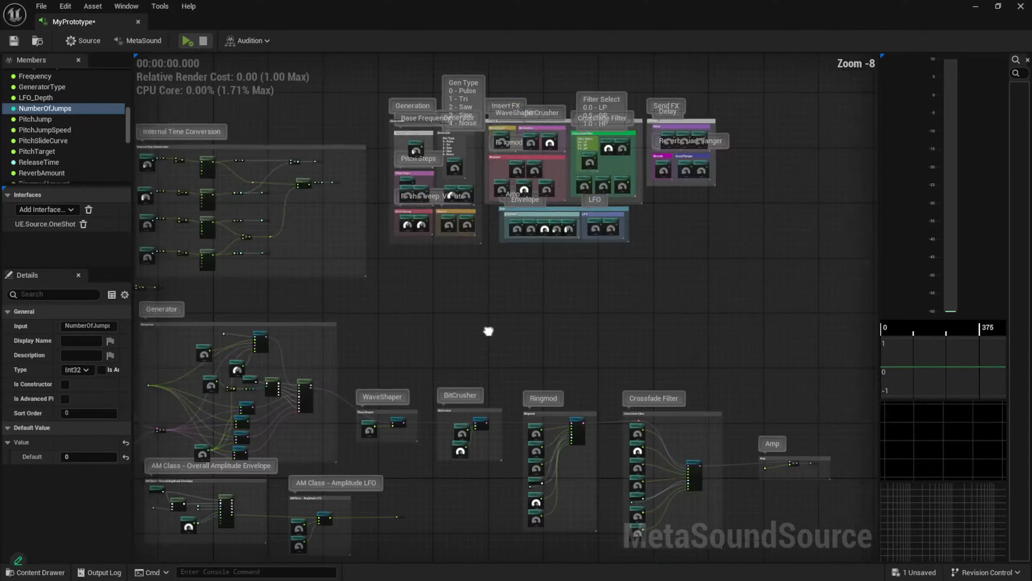
Examine the MetaSound signal chain from the Generator through WaveShaper, BitCrusher, Ringmod and Crossfade Filter to the Amp and send effects
{"action": "scroll", "coordinate": [589, 201], "scroll_direction": "down", "scroll_amount": 1}
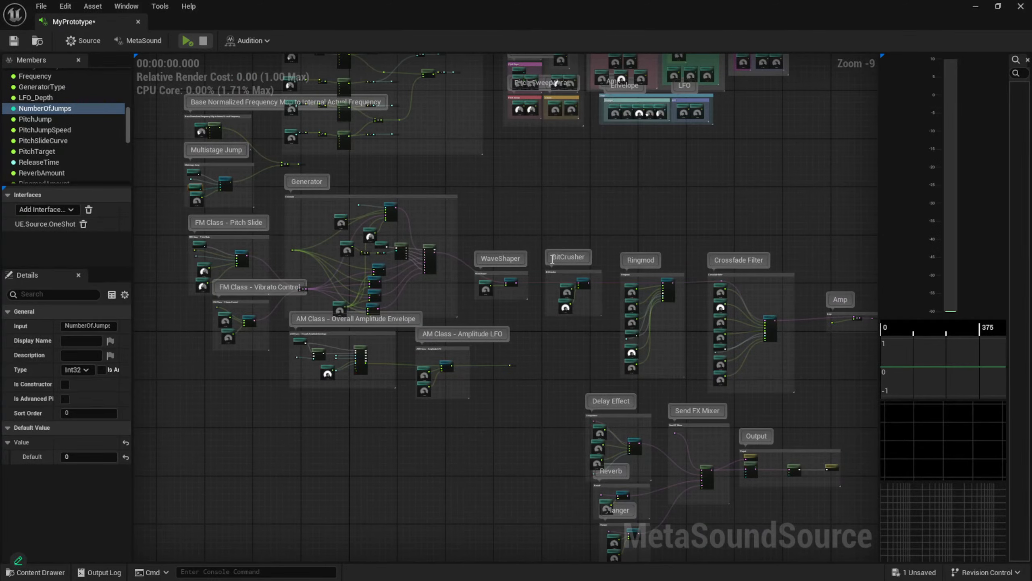
{"action": "scroll", "coordinate": [550, 261], "scroll_direction": "up", "scroll_amount": 5}
{"action": "right_click_drag", "start_coordinate": [462, 373], "coordinate": [755, 381]}
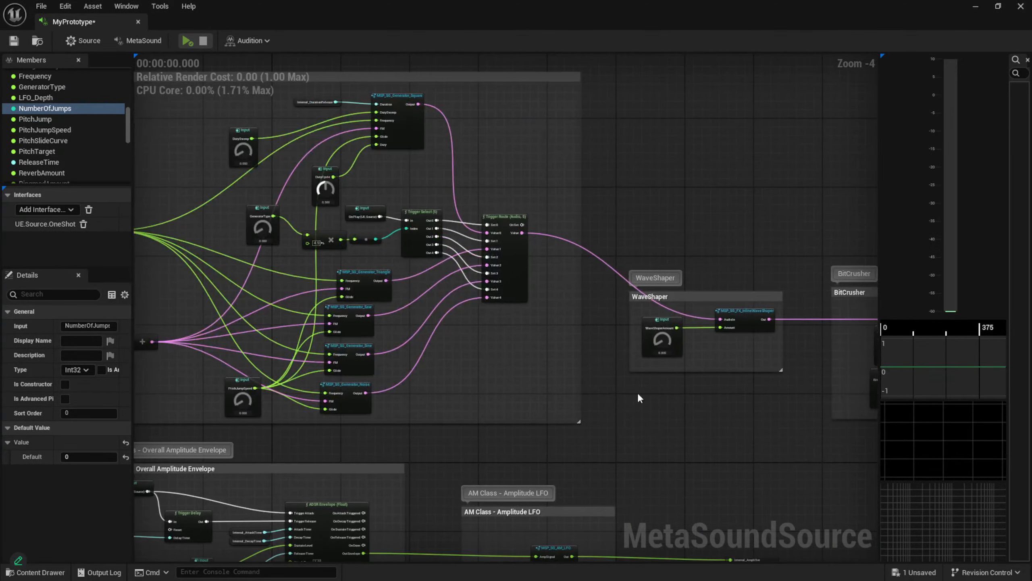
{"action": "right_click_drag", "start_coordinate": [638, 397], "coordinate": [623, 380]}
{"action": "scroll", "coordinate": [634, 390], "scroll_direction": "down", "scroll_amount": 4}
{"action": "scroll", "coordinate": [523, 364], "scroll_direction": "up", "scroll_amount": 3}
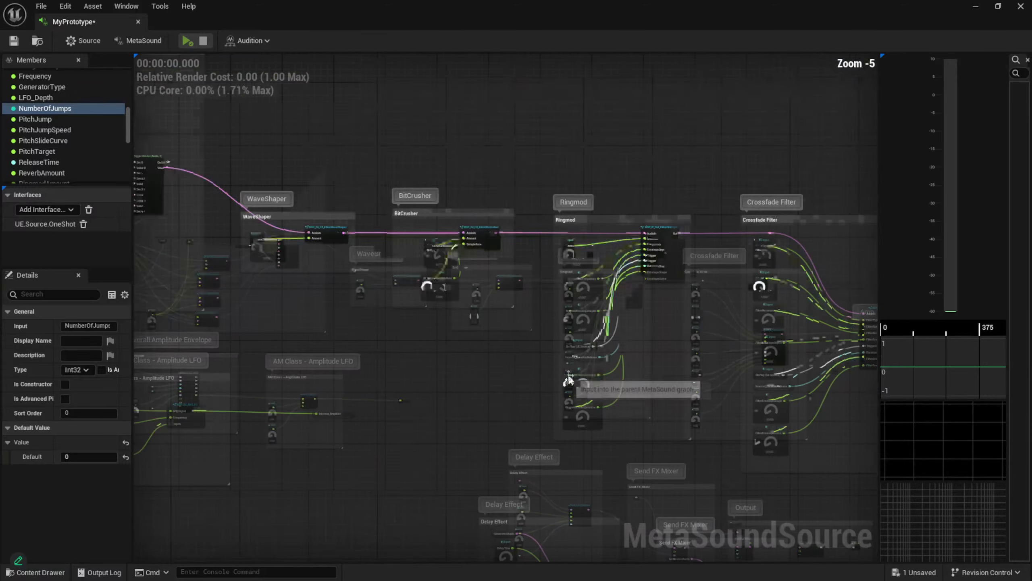
{"action": "scroll", "coordinate": [507, 347], "scroll_direction": "down", "scroll_amount": 1}
{"action": "right_click_drag", "start_coordinate": [528, 387], "coordinate": [386, 333]}
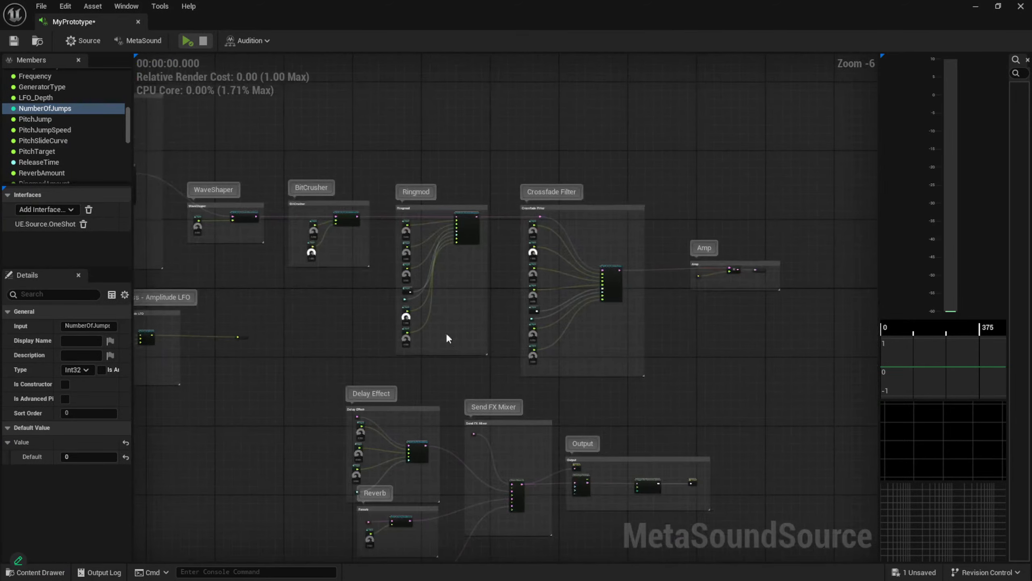
{"action": "right_click_drag", "start_coordinate": [712, 354], "coordinate": [818, 222]}
Examine the Internal Time Conversion, base frequency mapping and Multistage Jump sections of the graph
{"action": "right_click_drag", "start_coordinate": [448, 100], "coordinate": [521, 299]}
{"action": "right_click_drag", "start_coordinate": [553, 165], "coordinate": [774, 393]}
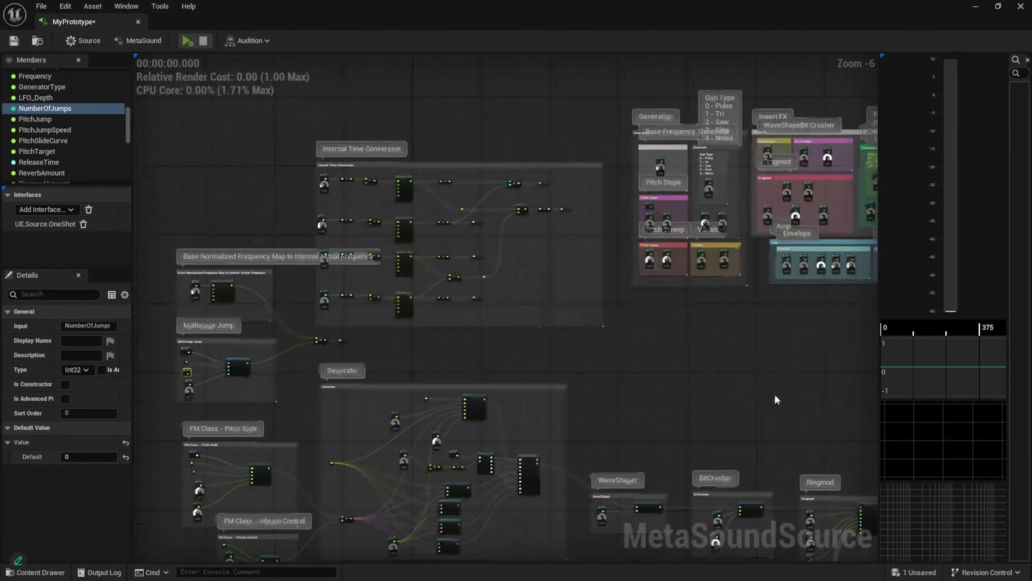
{"action": "right_click_drag", "start_coordinate": [655, 378], "coordinate": [789, 341]}
{"action": "scroll", "coordinate": [546, 288], "scroll_direction": "up", "scroll_amount": 6}
{"action": "right_click_drag", "start_coordinate": [723, 304], "coordinate": [622, 445]}
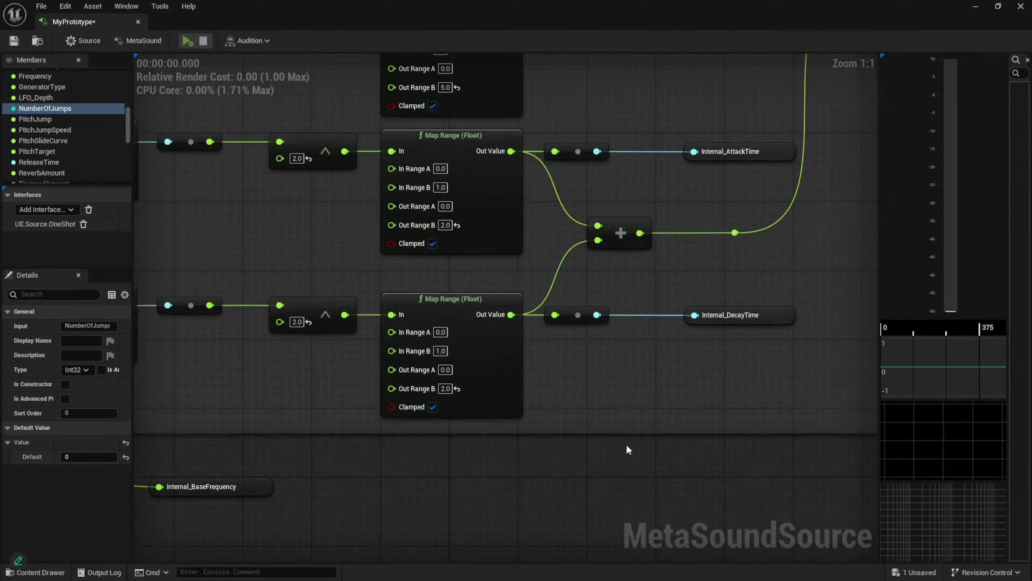
{"action": "scroll", "coordinate": [623, 444], "scroll_direction": "down", "scroll_amount": 3}
{"action": "right_click_drag", "start_coordinate": [379, 528], "coordinate": [854, 195]}
{"action": "right_click_drag", "start_coordinate": [667, 272], "coordinate": [735, 416]}
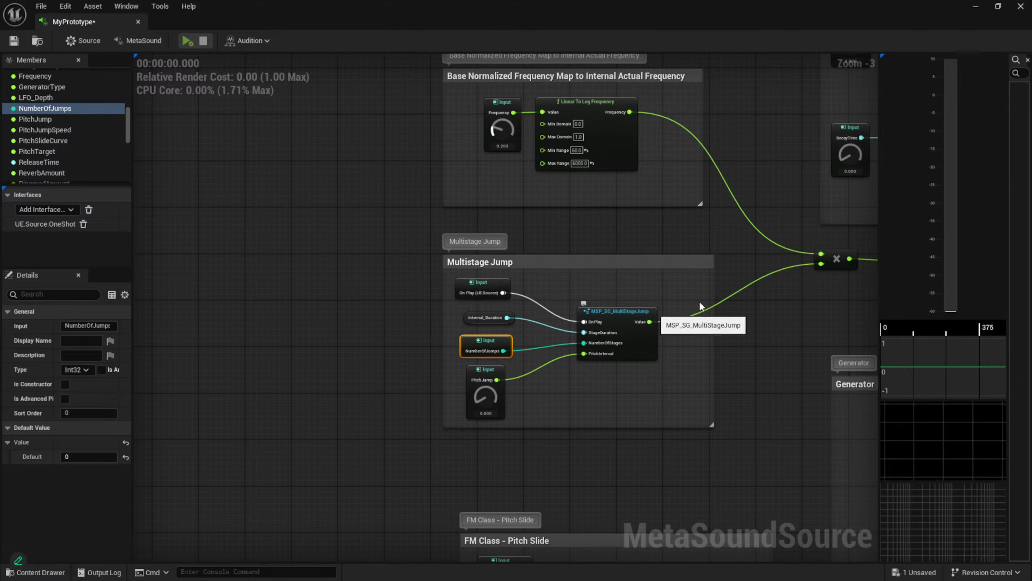
{"action": "right_click_drag", "start_coordinate": [841, 286], "coordinate": [468, 370]}
{"action": "right_click_drag", "start_coordinate": [855, 348], "coordinate": [617, 399]}
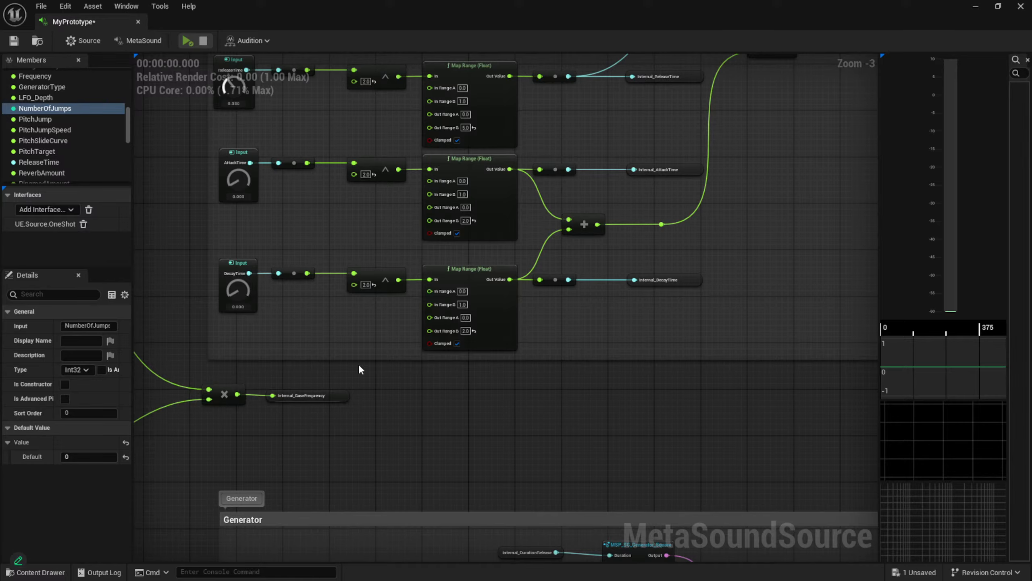
Audition the sound while varying the GeneratorType knob in the Generator section, ending at about 0.508
{"action": "right_click_drag", "start_coordinate": [518, 414], "coordinate": [720, 502]}
{"action": "right_click_drag", "start_coordinate": [325, 318], "coordinate": [299, 107]}
{"action": "right_click_drag", "start_coordinate": [738, 371], "coordinate": [408, 167]}
{"action": "right_click_drag", "start_coordinate": [316, 203], "coordinate": [532, 91]}
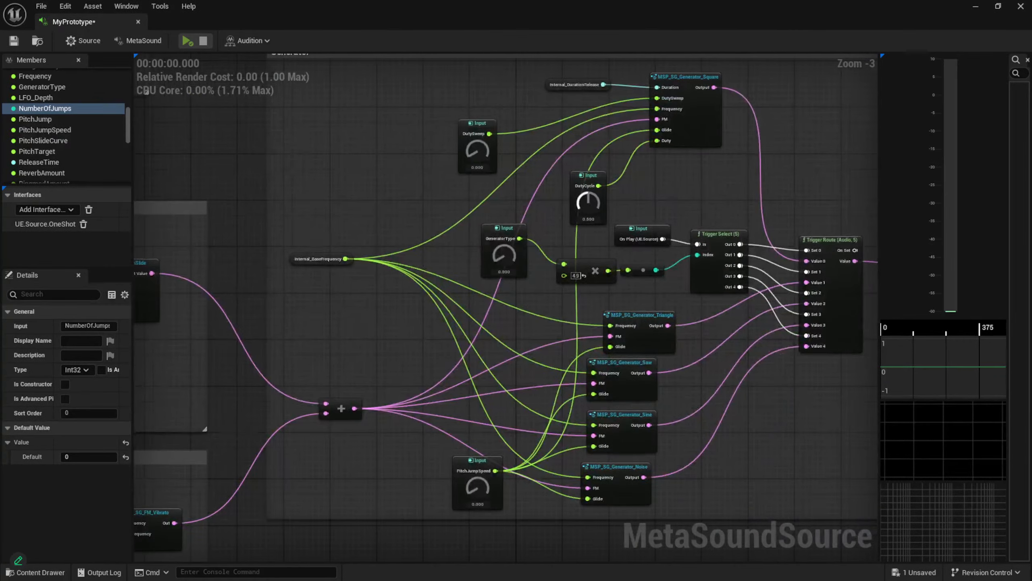
{"action": "right_click_drag", "start_coordinate": [411, 191], "coordinate": [412, 239]}
{"action": "left_click", "coordinate": [394, 230]}
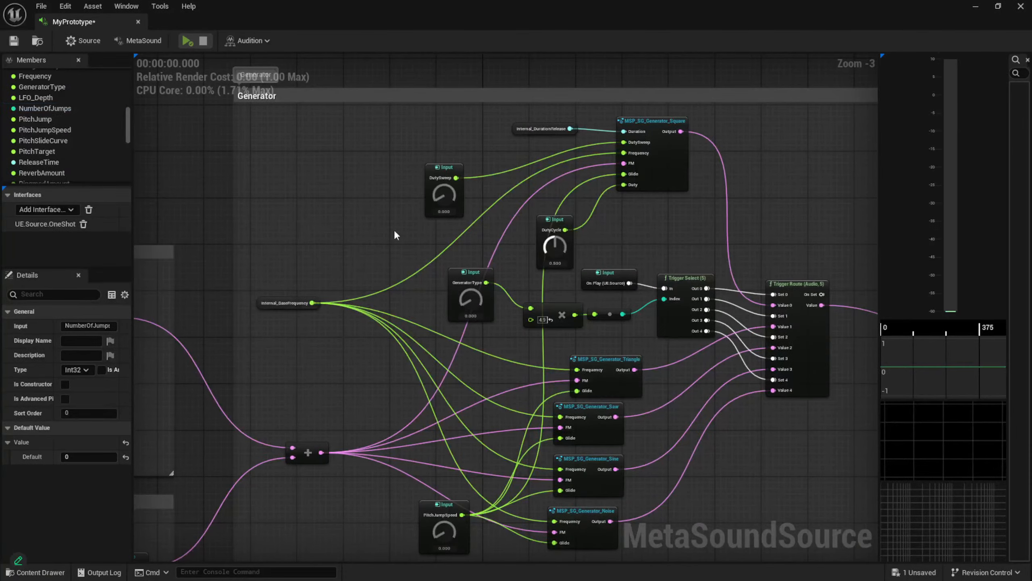
{"action": "key", "text": "space"}
{"action": "left_click_drag", "start_coordinate": [470, 299], "coordinate": [495, 236]}
{"action": "left_click_drag", "start_coordinate": [640, 396], "coordinate": [640, 396]}
{"action": "left_click_drag", "start_coordinate": [478, 299], "coordinate": [491, 242]}
{"action": "key", "text": "space"}
{"action": "left_click_drag", "start_coordinate": [470, 299], "coordinate": [470, 320]}
{"action": "key", "text": "space"}
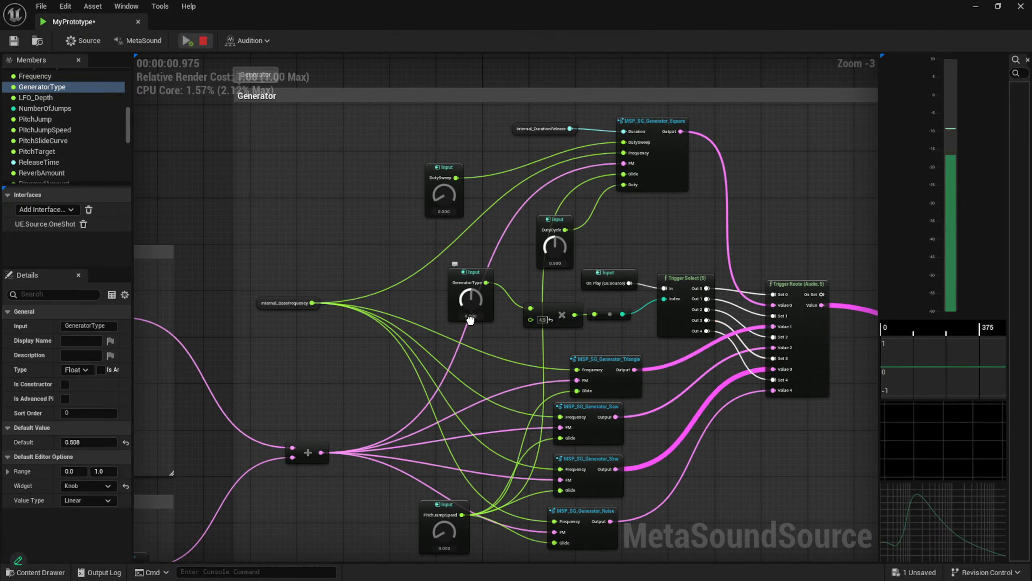
{"action": "key", "text": "space"}
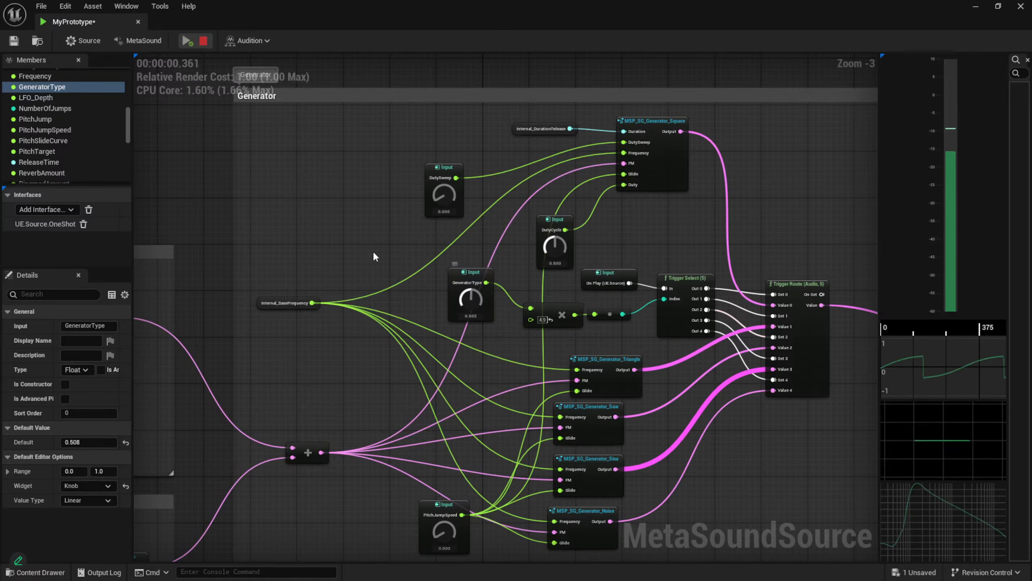
Set the NumberOfJumps default to 3 and the PitchJump knob to about 0.492 in the Multistage Jump section
{"action": "right_click_drag", "start_coordinate": [347, 215], "coordinate": [505, 343]}
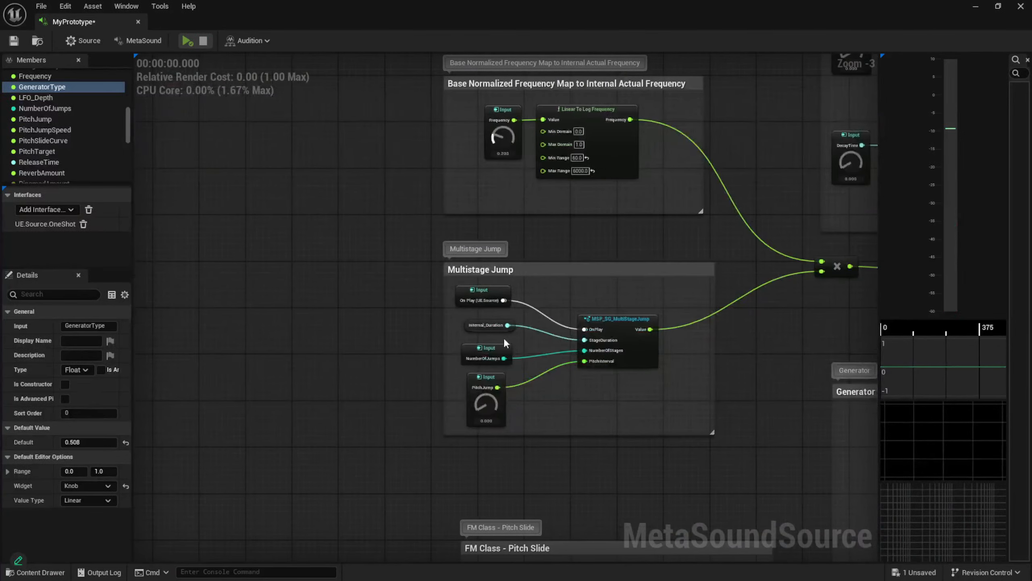
{"action": "left_click", "coordinate": [497, 346]}
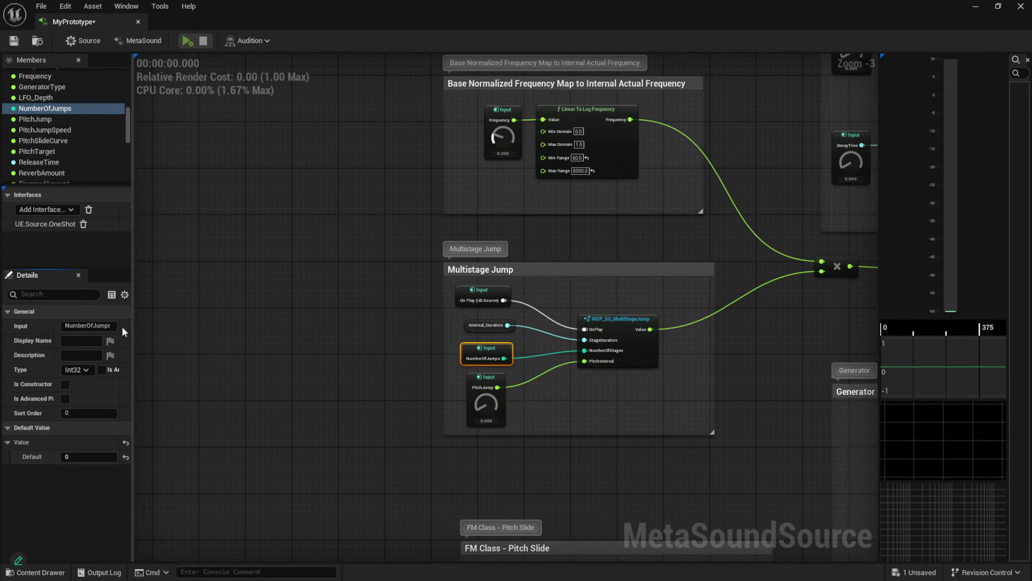
{"action": "left_click", "coordinate": [93, 457]}
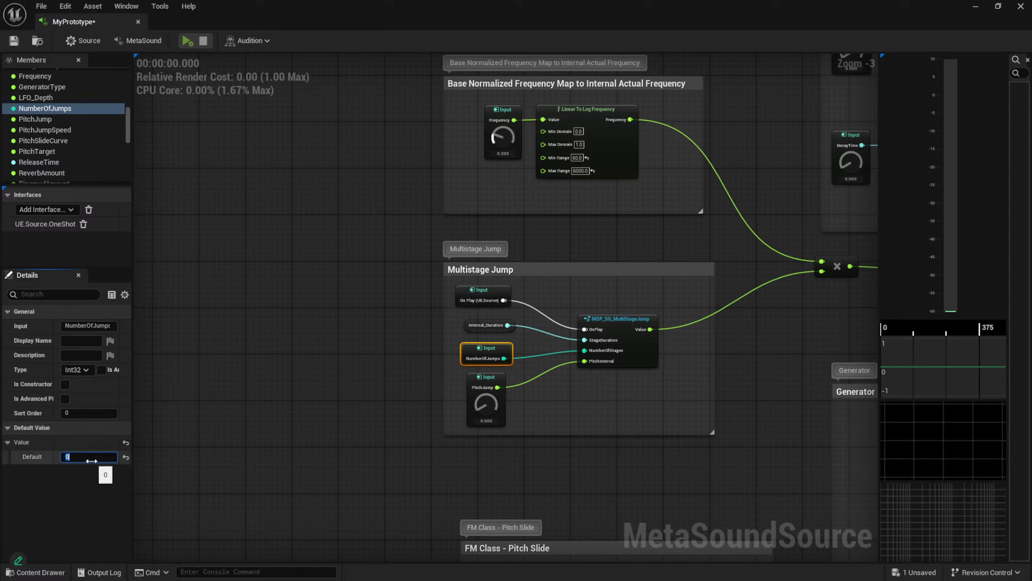
{"action": "key", "text": "Return"}
{"action": "left_click", "coordinate": [386, 407]}
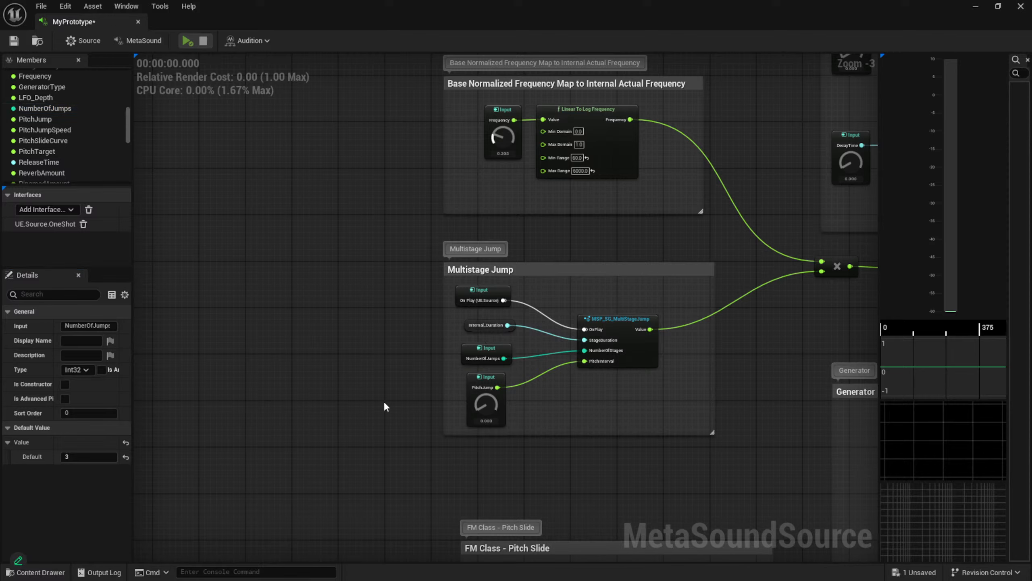
{"action": "left_click_drag", "start_coordinate": [482, 413], "coordinate": [508, 345]}
Find the Duration input in Internal Time Conversion, raise its knob to about 0.228 and audition the sound
{"action": "right_click_drag", "start_coordinate": [566, 223], "coordinate": [585, 296]}
{"action": "scroll", "coordinate": [513, 425], "scroll_direction": "up", "scroll_amount": 3}
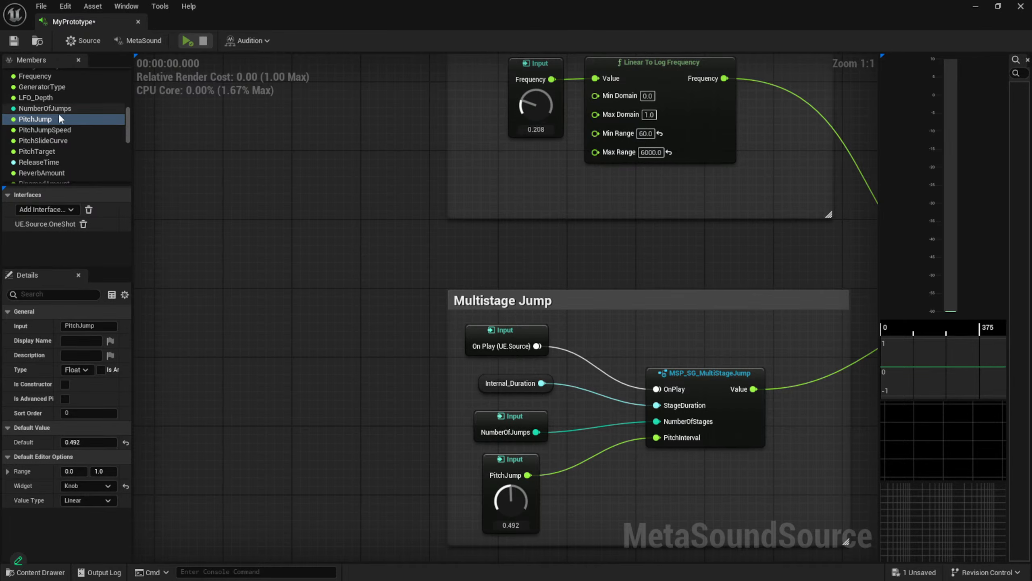
{"action": "scroll", "coordinate": [63, 126], "scroll_direction": "up", "scroll_amount": 5}
{"action": "left_click", "coordinate": [67, 95]}
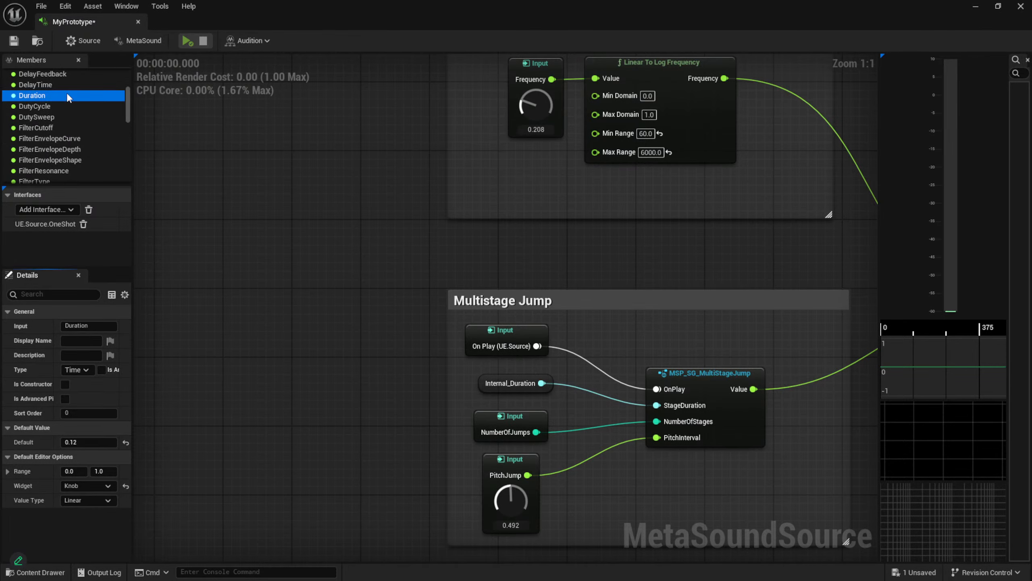
{"action": "right_click_drag", "start_coordinate": [625, 244], "coordinate": [277, 394]}
{"action": "right_click_drag", "start_coordinate": [472, 334], "coordinate": [385, 312]}
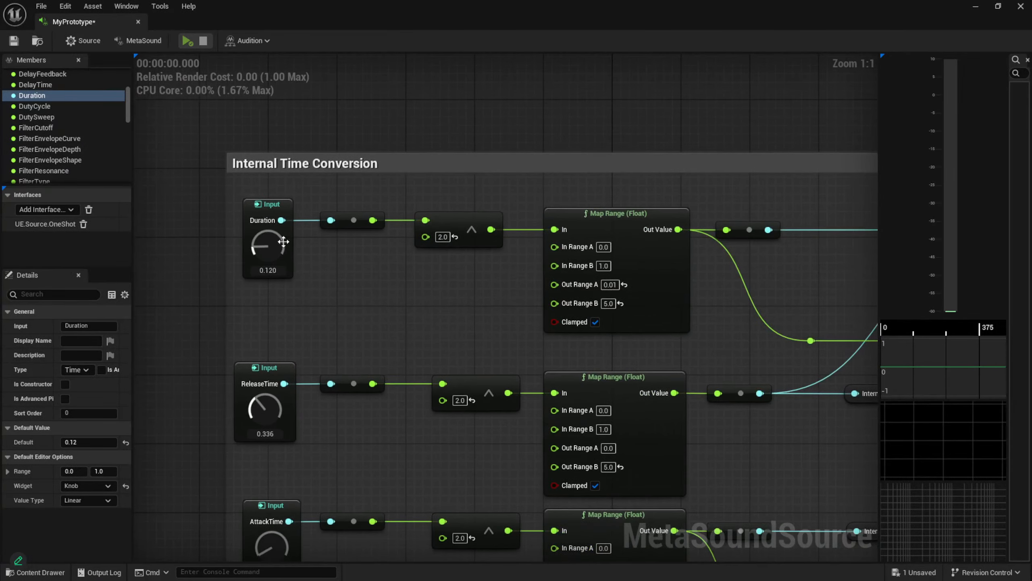
{"action": "left_click_drag", "start_coordinate": [281, 259], "coordinate": [271, 240]}
{"action": "key", "text": "space"}
{"action": "key", "text": "space"}
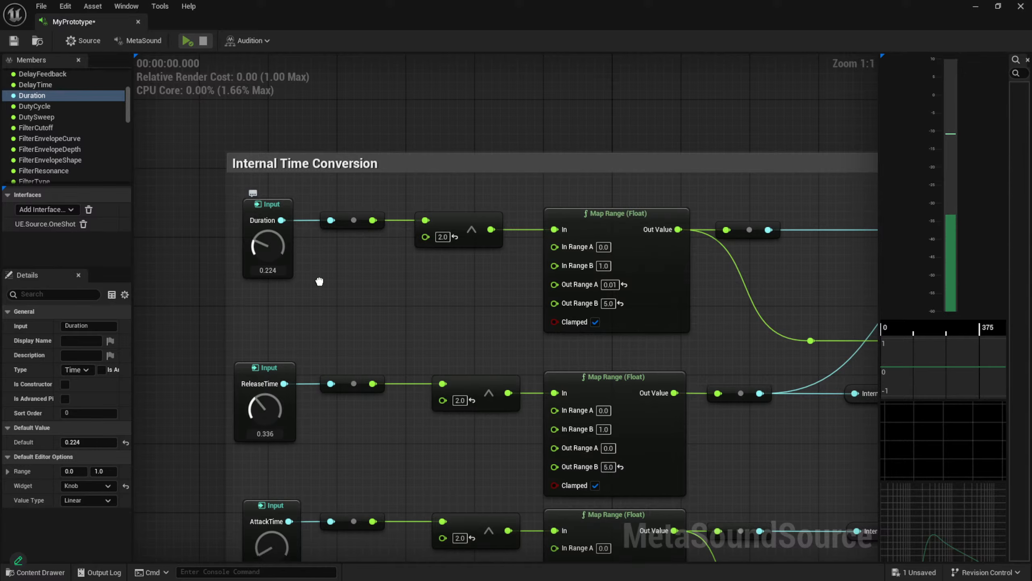
Set the GeneratorType knob in the Generator section to 0.000 and audition the sound
{"action": "right_click_drag", "start_coordinate": [321, 282], "coordinate": [469, 135]}
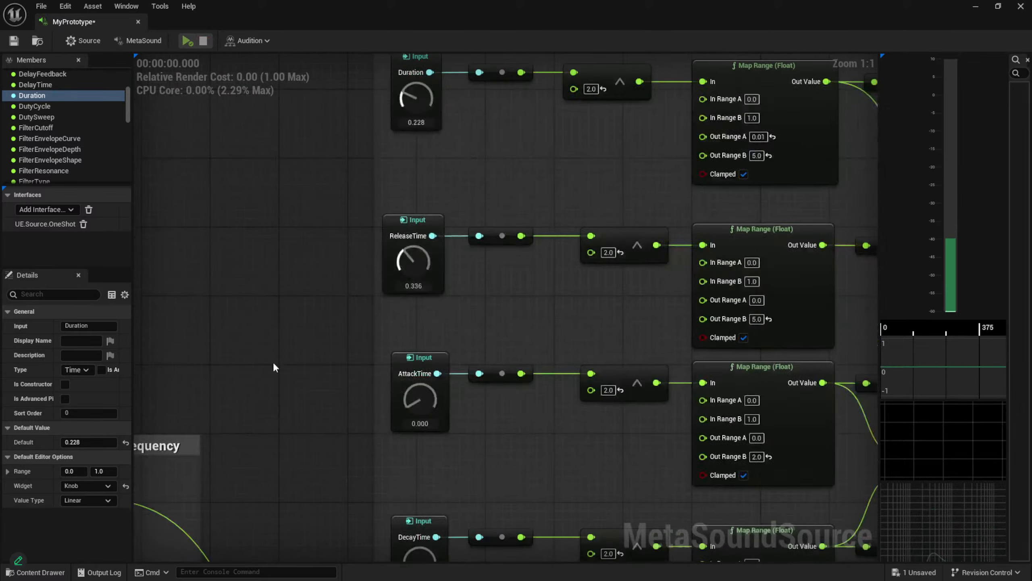
{"action": "right_click_drag", "start_coordinate": [273, 361], "coordinate": [369, 293]}
{"action": "scroll", "coordinate": [396, 408], "scroll_direction": "down", "scroll_amount": 4}
{"action": "right_click_drag", "start_coordinate": [405, 468], "coordinate": [444, 256]}
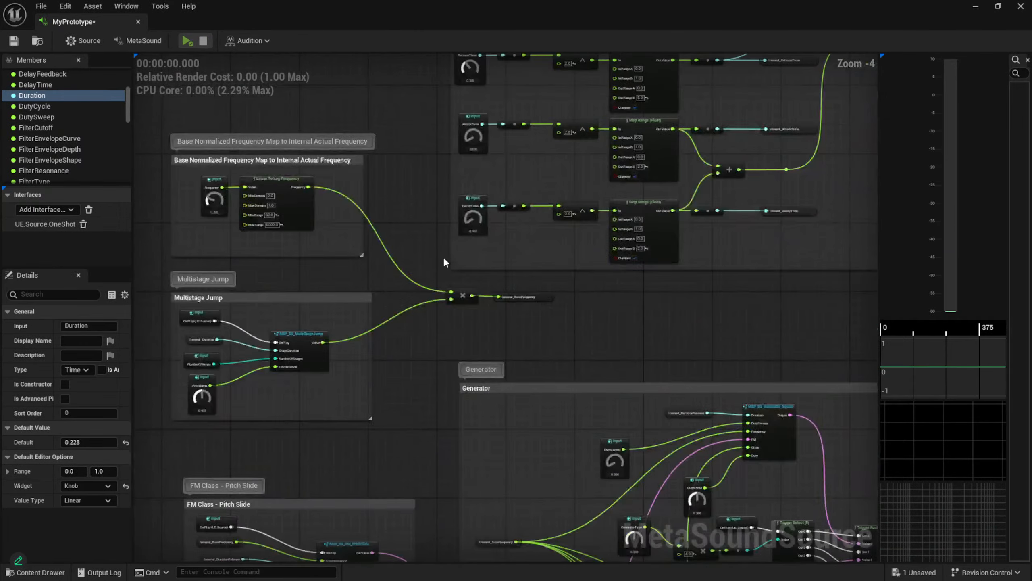
{"action": "right_click_drag", "start_coordinate": [412, 116], "coordinate": [430, 295]}
{"action": "scroll", "coordinate": [431, 297], "scroll_direction": "up", "scroll_amount": 3}
{"action": "scroll", "coordinate": [443, 301], "scroll_direction": "down", "scroll_amount": 2}
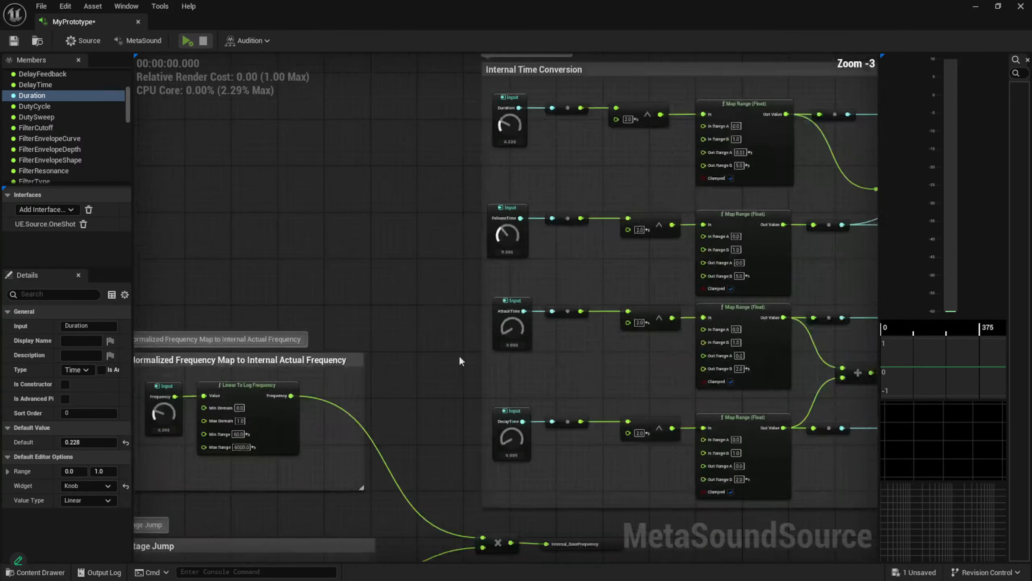
{"action": "right_click_drag", "start_coordinate": [468, 423], "coordinate": [397, 164]}
{"action": "right_click_drag", "start_coordinate": [517, 375], "coordinate": [379, 124]}
{"action": "scroll", "coordinate": [414, 282], "scroll_direction": "up", "scroll_amount": 3}
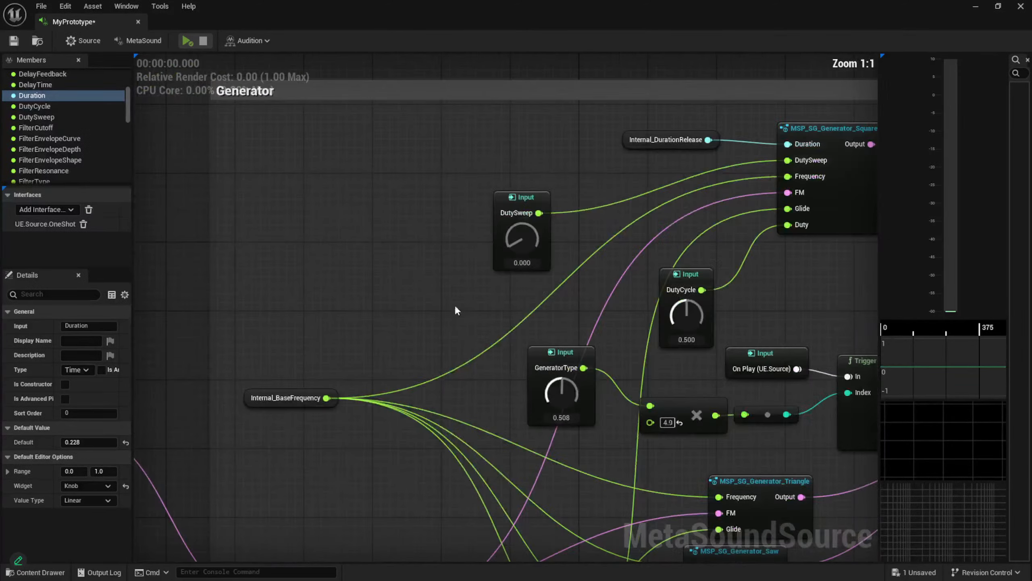
{"action": "right_click_drag", "start_coordinate": [455, 305], "coordinate": [335, 252]}
{"action": "left_click_drag", "start_coordinate": [452, 343], "coordinate": [425, 453]}
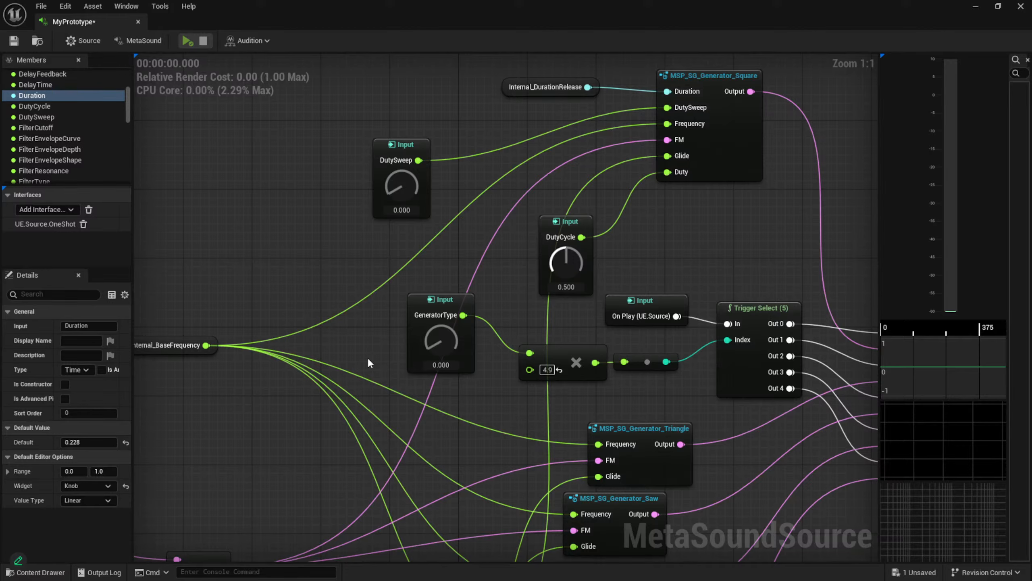
{"action": "key", "text": "space"}
In the Delay Effect section, set DelayTime to 1.000, DelayAmount to about 0.644 and DelayFeedback to about 0.676
{"action": "right_click_drag", "start_coordinate": [260, 228], "coordinate": [596, 220]}
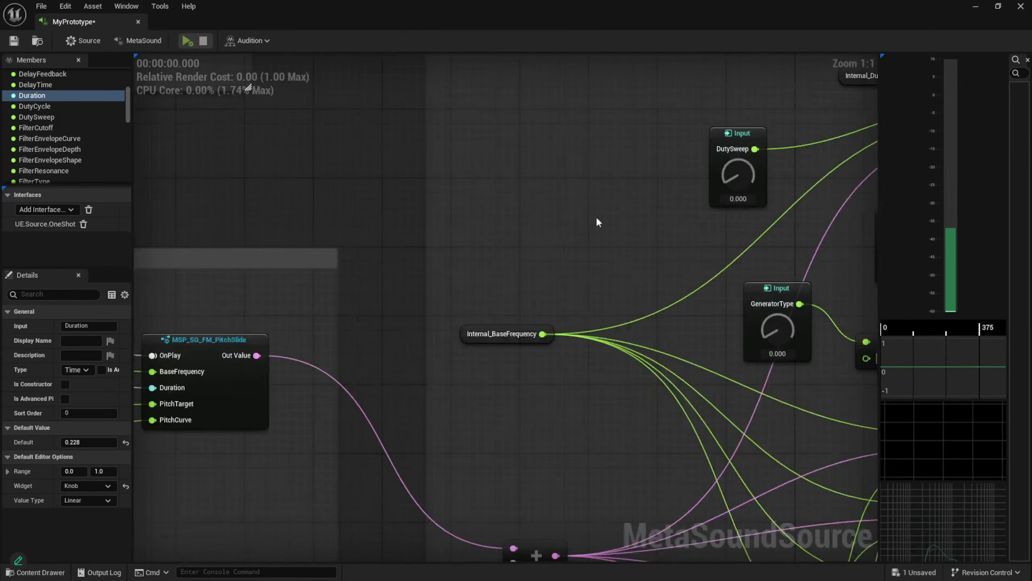
{"action": "right_click_drag", "start_coordinate": [487, 200], "coordinate": [629, 189]}
{"action": "right_click_drag", "start_coordinate": [482, 170], "coordinate": [705, 171]}
{"action": "right_click_drag", "start_coordinate": [541, 190], "coordinate": [375, 68]}
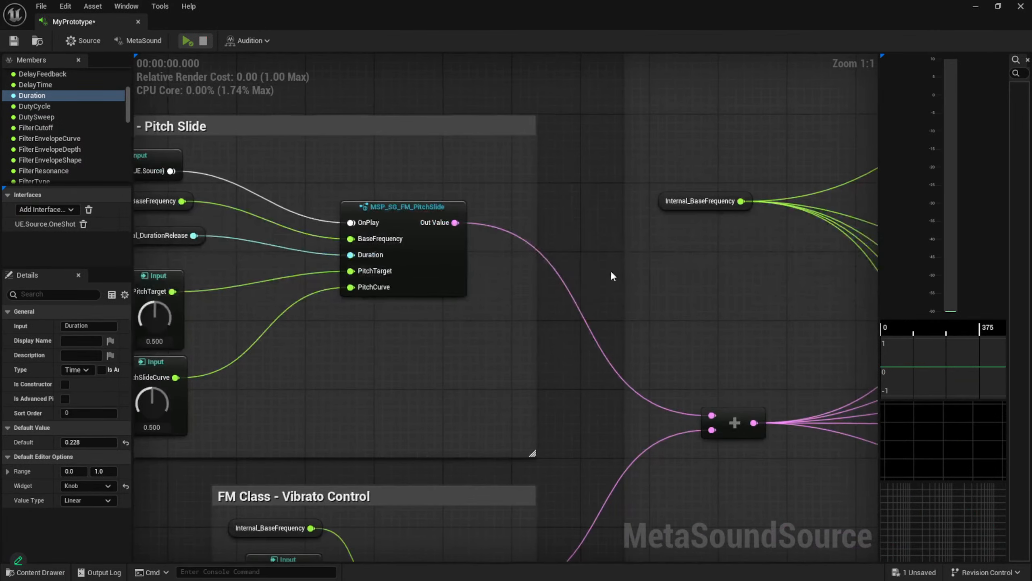
{"action": "scroll", "coordinate": [611, 271], "scroll_direction": "down", "scroll_amount": 4}
{"action": "right_click_drag", "start_coordinate": [611, 271], "coordinate": [205, 55]}
{"action": "right_click_drag", "start_coordinate": [695, 258], "coordinate": [341, 209]}
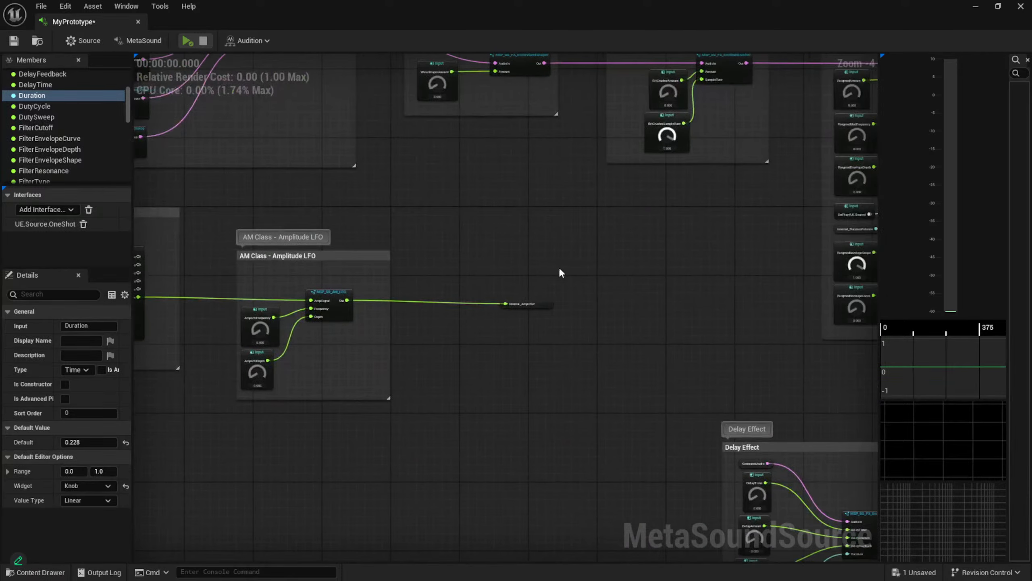
{"action": "right_click_drag", "start_coordinate": [755, 379], "coordinate": [462, 227]}
{"action": "right_click_drag", "start_coordinate": [487, 281], "coordinate": [489, 200]}
{"action": "scroll", "coordinate": [486, 263], "scroll_direction": "up", "scroll_amount": 4}
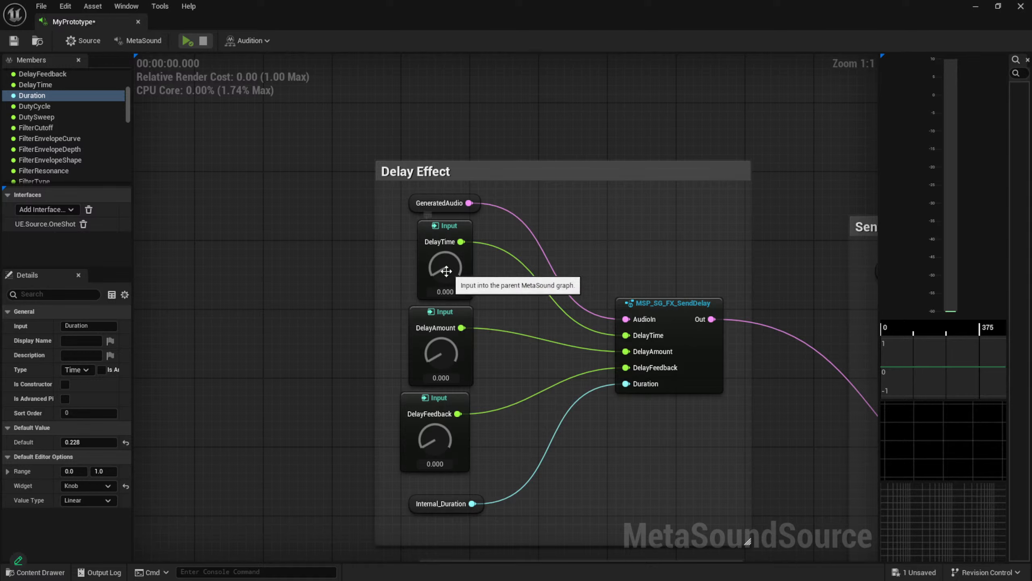
{"action": "left_click_drag", "start_coordinate": [445, 272], "coordinate": [470, 135]}
{"action": "mouse_move", "coordinate": [435, 348]}
{"action": "left_mouse_down"}
{"action": "mouse_move", "coordinate": [437, 269]}
{"action": "mouse_move", "coordinate": [429, 355]}
{"action": "left_mouse_up"}
{"action": "left_click_drag", "start_coordinate": [435, 437], "coordinate": [455, 347]}
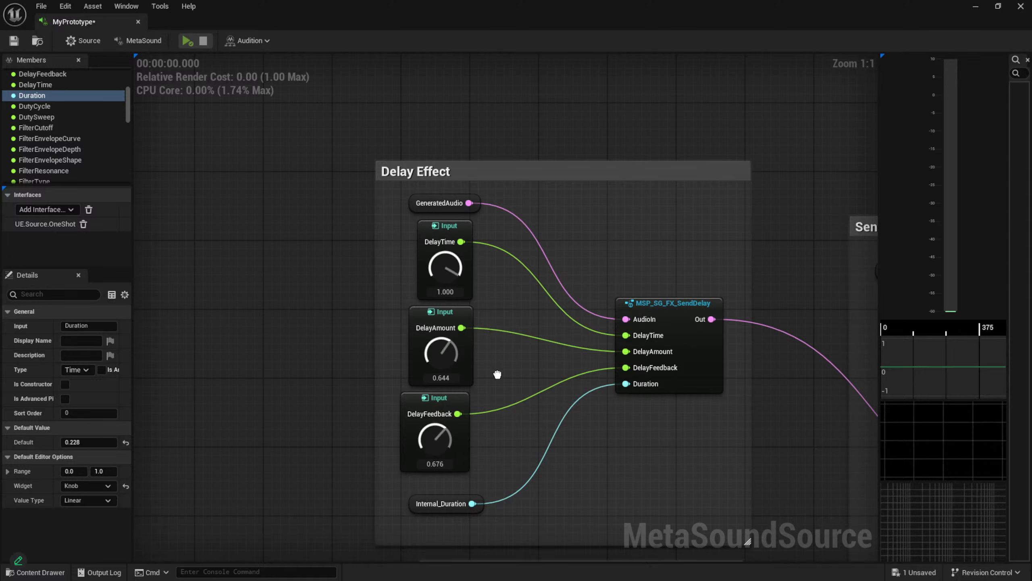
Play the sound repeatedly to audition the delay effect
{"action": "key", "text": "space"}
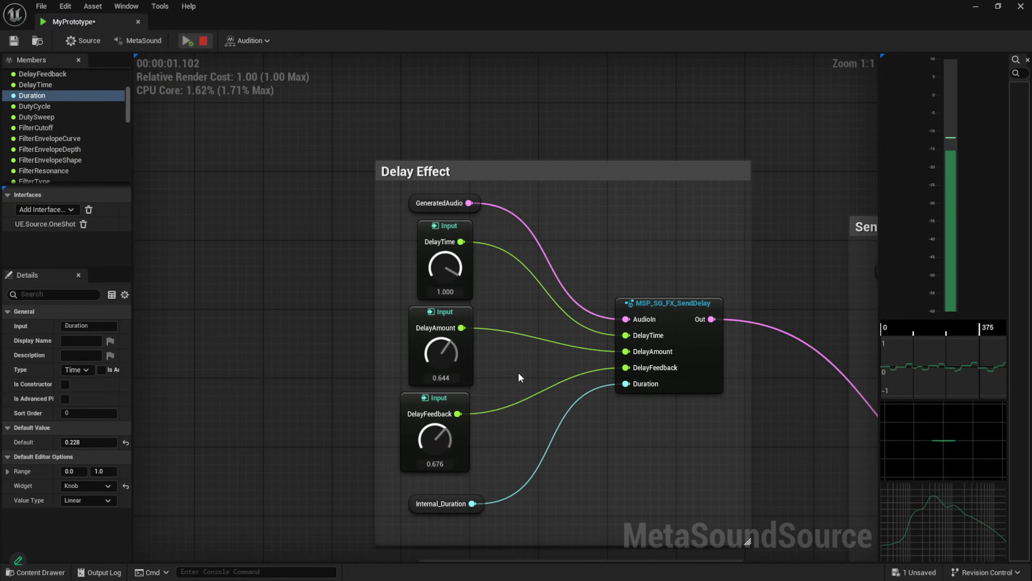
{"action": "key", "text": "space"}
{"action": "key", "text": "space"}
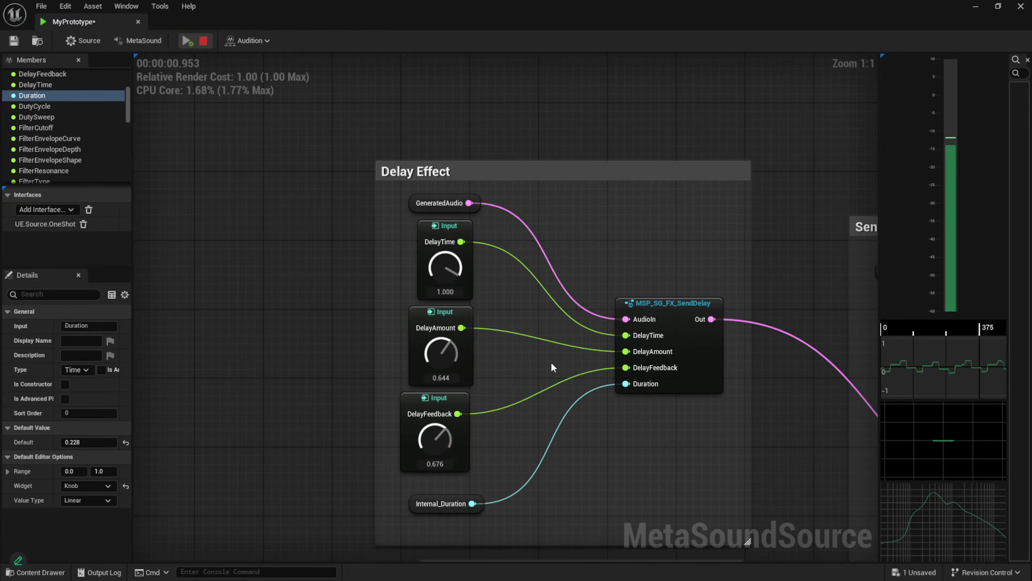
Examine the color-coded control groups for Generation, Insert FX, Amp and Send FX
{"action": "right_click_drag", "start_coordinate": [148, 107], "coordinate": [426, 256]}
{"action": "right_click_drag", "start_coordinate": [220, 152], "coordinate": [454, 505]}
{"action": "scroll", "coordinate": [580, 418], "scroll_direction": "down", "scroll_amount": 5}
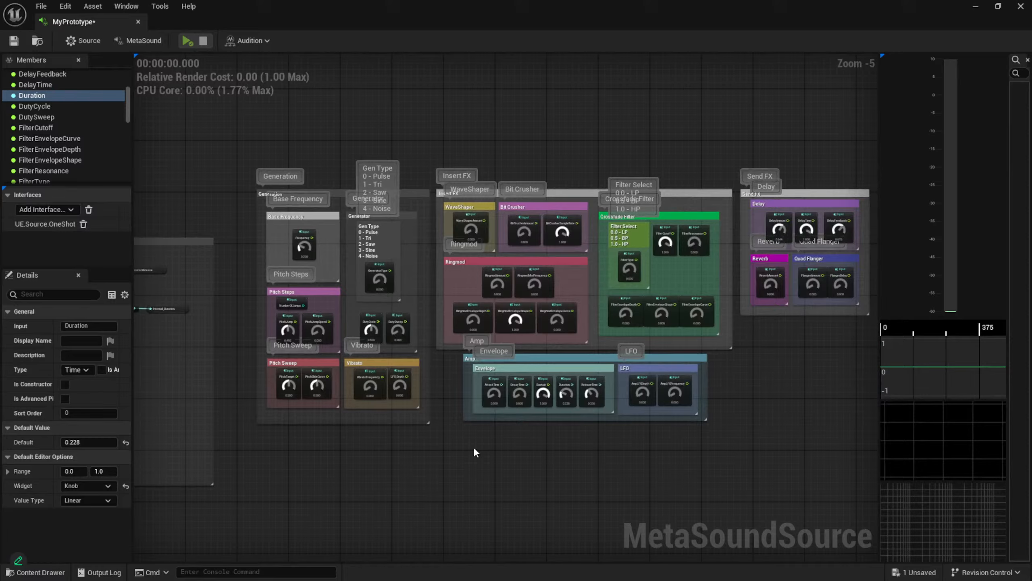
{"action": "right_click_drag", "start_coordinate": [475, 451], "coordinate": [449, 472]}
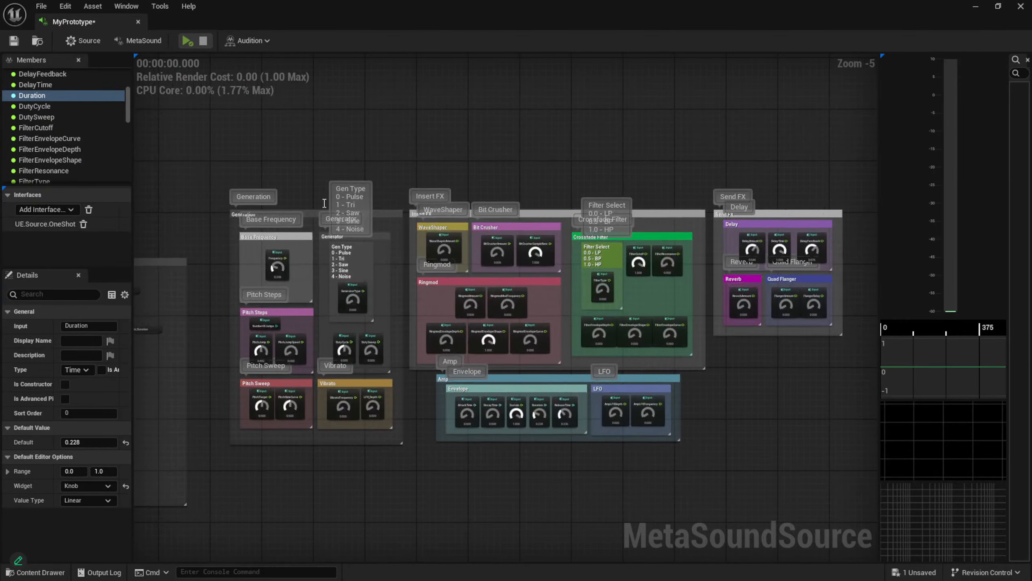
{"action": "right_click_drag", "start_coordinate": [457, 485], "coordinate": [421, 516]}
{"action": "scroll", "coordinate": [421, 472], "scroll_direction": "up", "scroll_amount": 2}
{"action": "scroll", "coordinate": [421, 472], "scroll_direction": "down", "scroll_amount": 1}
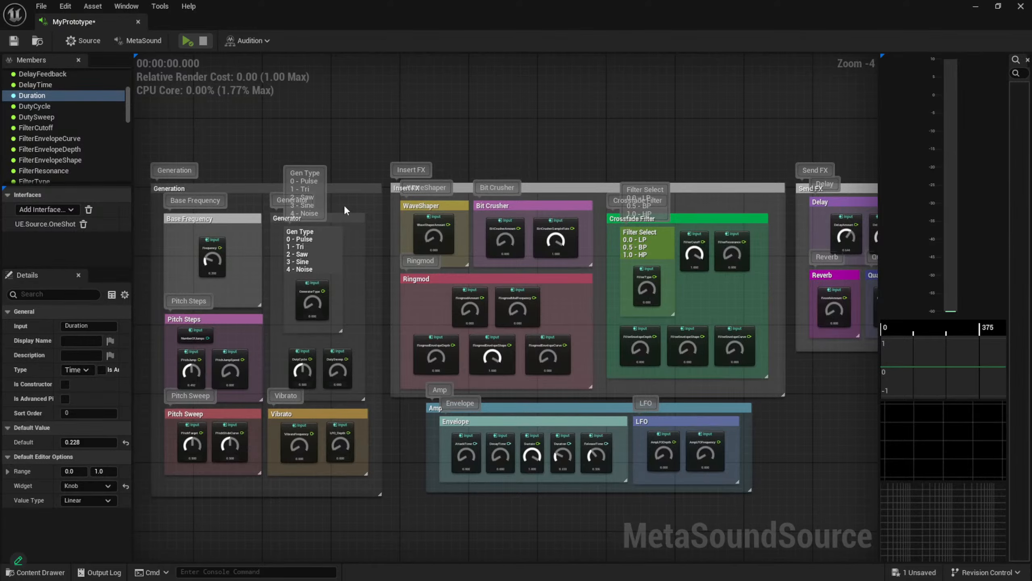
Examine the Amp section's Envelope and LFO controls together with the neighbouring Ringmod and filter groups
{"action": "right_click_drag", "start_coordinate": [827, 374], "coordinate": [760, 373]}
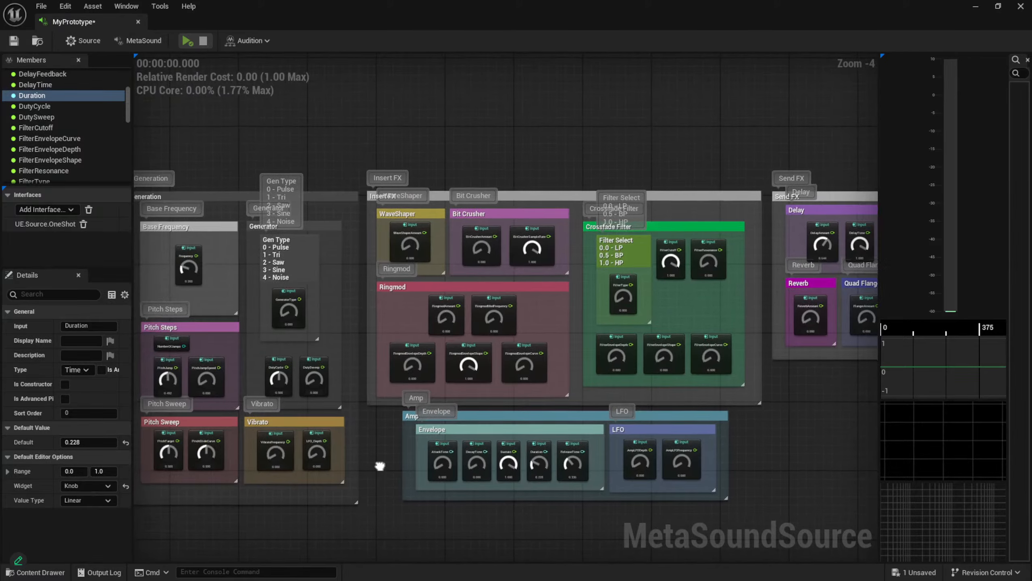
{"action": "right_click_drag", "start_coordinate": [381, 472], "coordinate": [412, 447]}
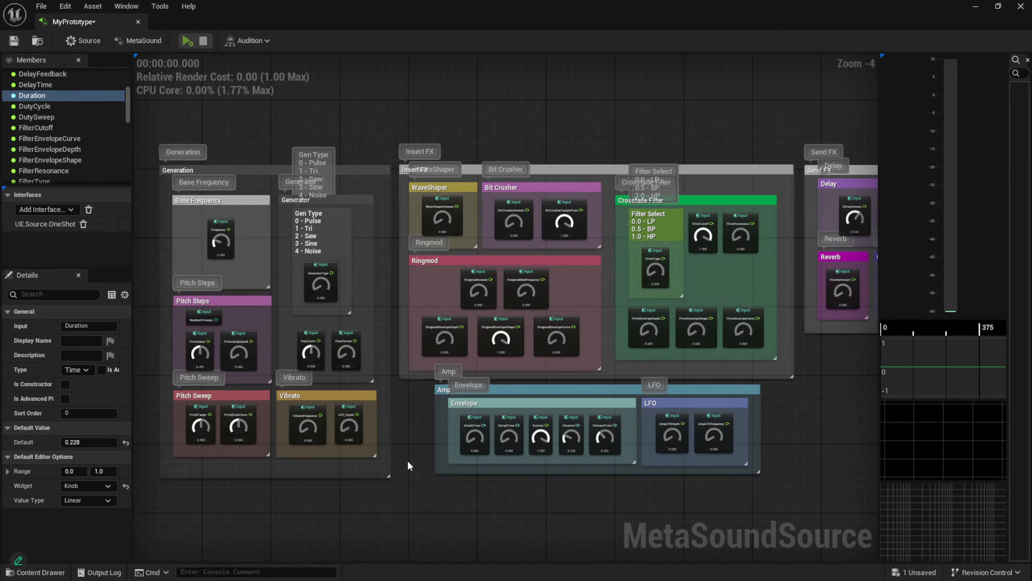
{"action": "scroll", "coordinate": [423, 447], "scroll_direction": "up", "scroll_amount": 2}
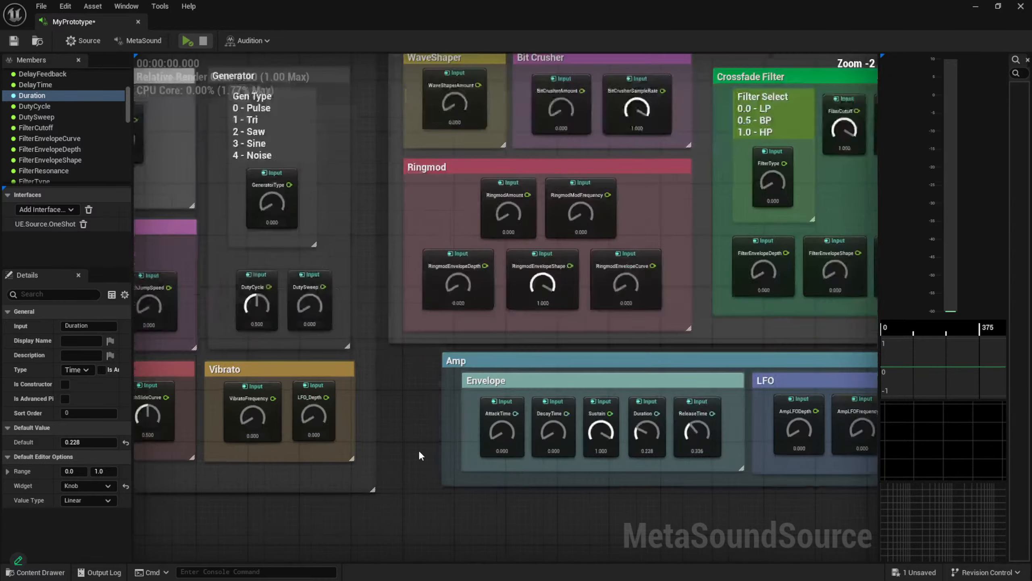
{"action": "scroll", "coordinate": [423, 454], "scroll_direction": "up", "scroll_amount": 2}
{"action": "right_click_drag", "start_coordinate": [614, 515], "coordinate": [525, 521]}
{"action": "scroll", "coordinate": [528, 516], "scroll_direction": "down", "scroll_amount": 1}
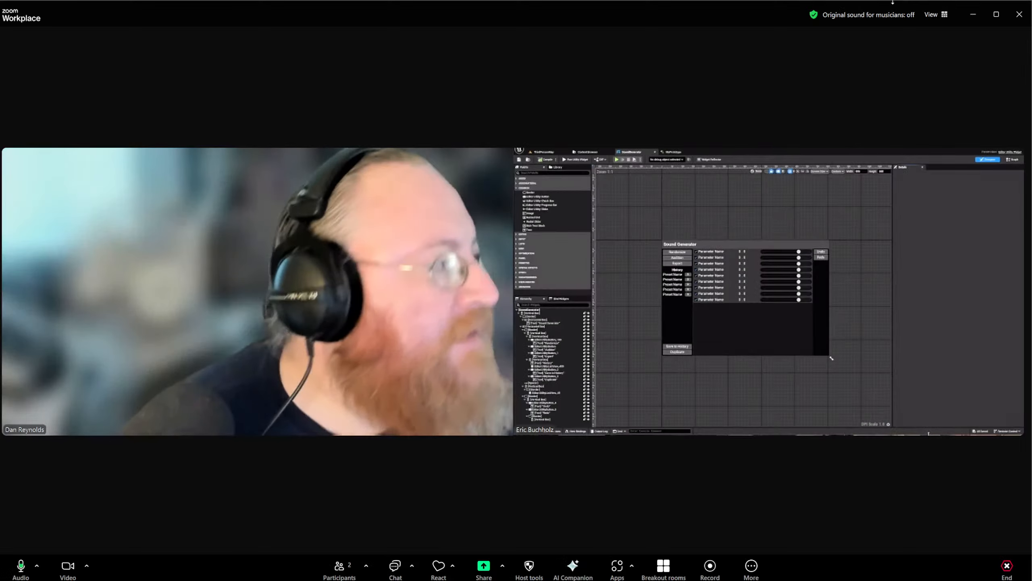
Enlarge the shared screen in the Zoom meeting and look up the UMG Viewmodel plugin in Unreal's plugin list
{"action": "left_click", "coordinate": [936, 14]}
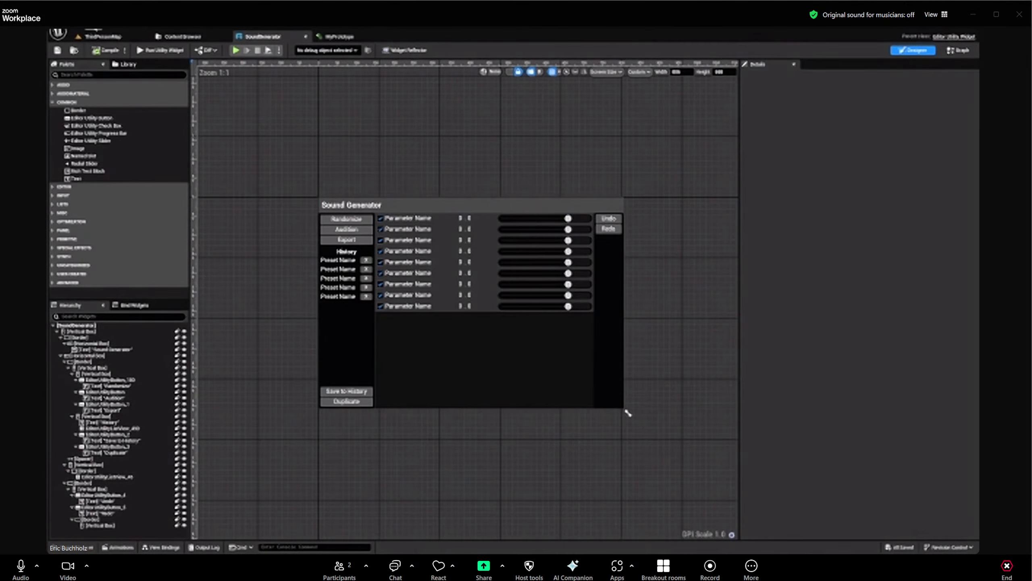
{"action": "left_click", "coordinate": [95, 30]}
{"action": "left_click", "coordinate": [120, 131]}
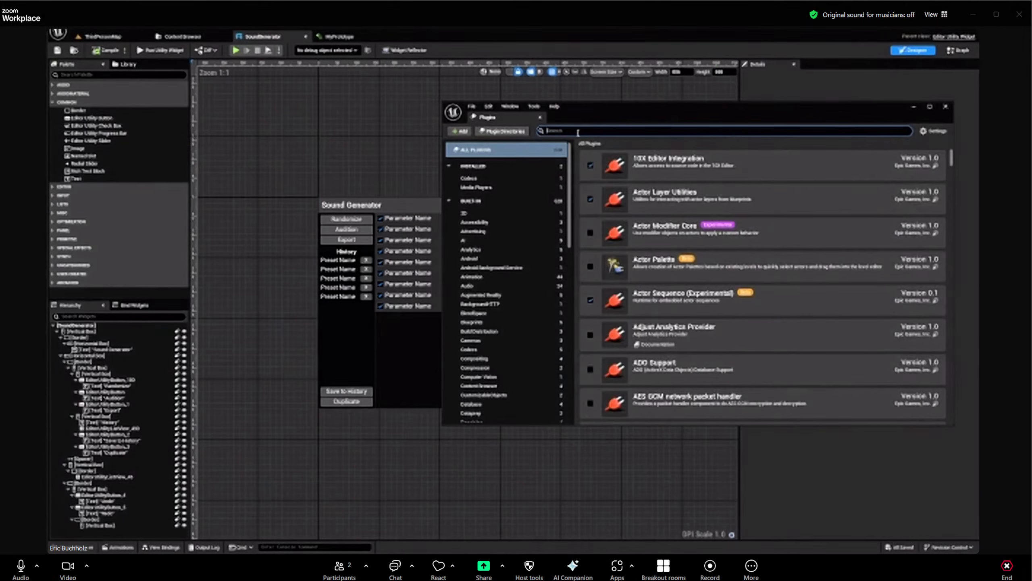
{"action": "type", "text": "synth"}
{"action": "type", "text": "ewmodel"}
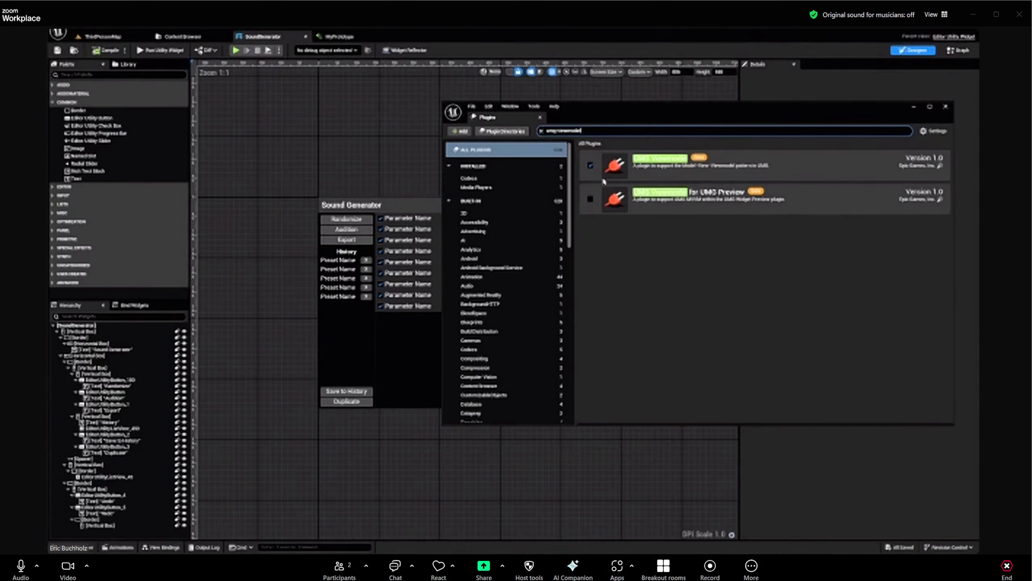
{"action": "middle_click", "coordinate": [509, 119]}
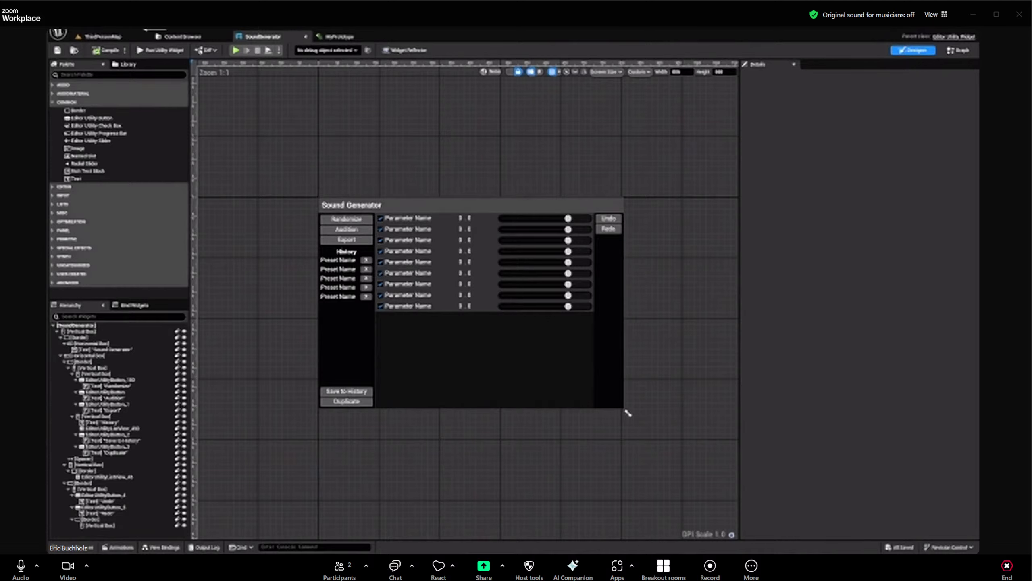
Show the Viewmodels panel for the SoundGenerator widget and dock it beside the Palette
{"action": "right_click", "coordinate": [127, 32]}
{"action": "mouse_move", "coordinate": [179, 29]}
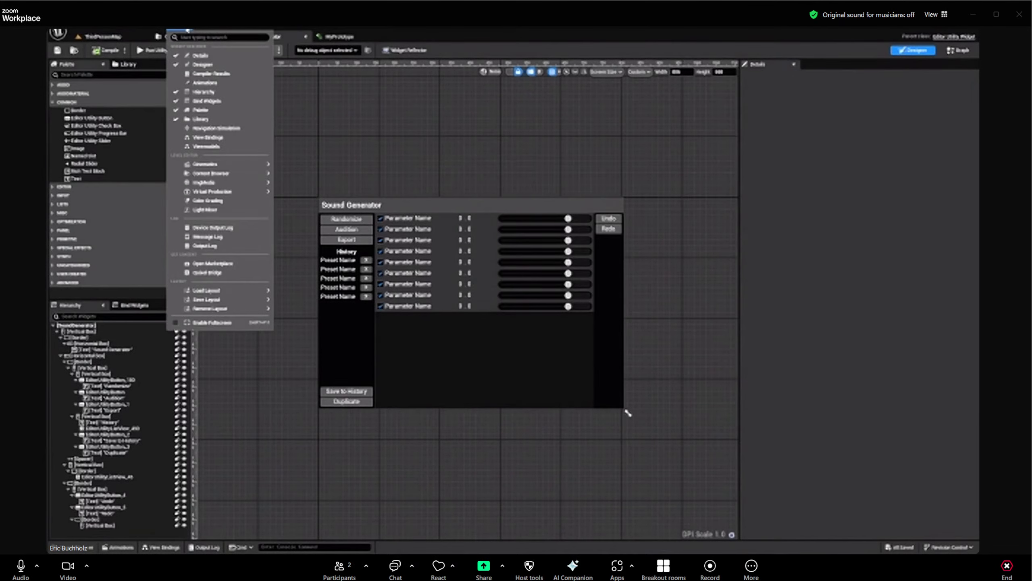
{"action": "mouse_move", "coordinate": [210, 161]}
{"action": "left_click", "coordinate": [321, 108]}
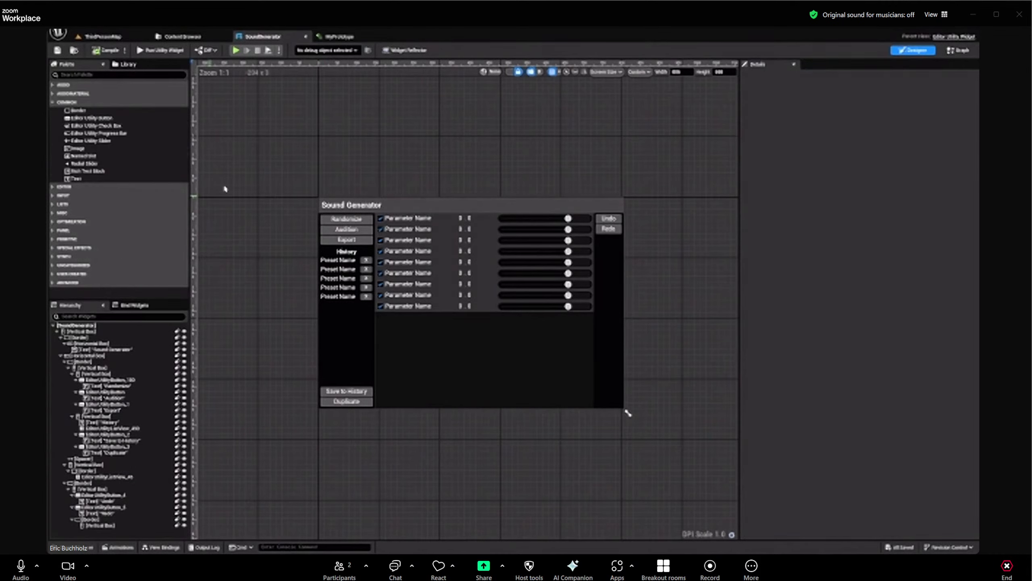
{"action": "left_click", "coordinate": [180, 31]}
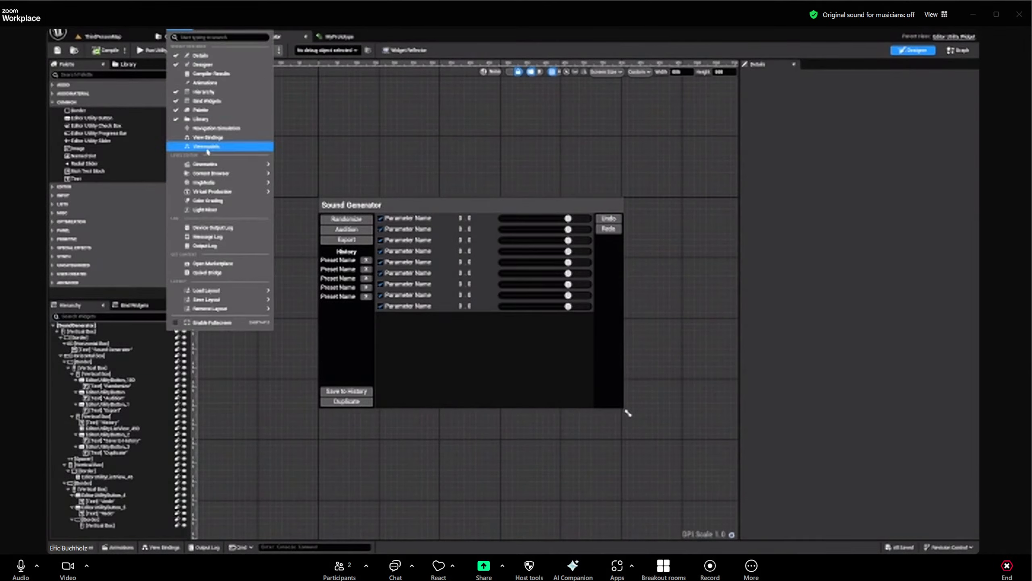
{"action": "left_click", "coordinate": [232, 150]}
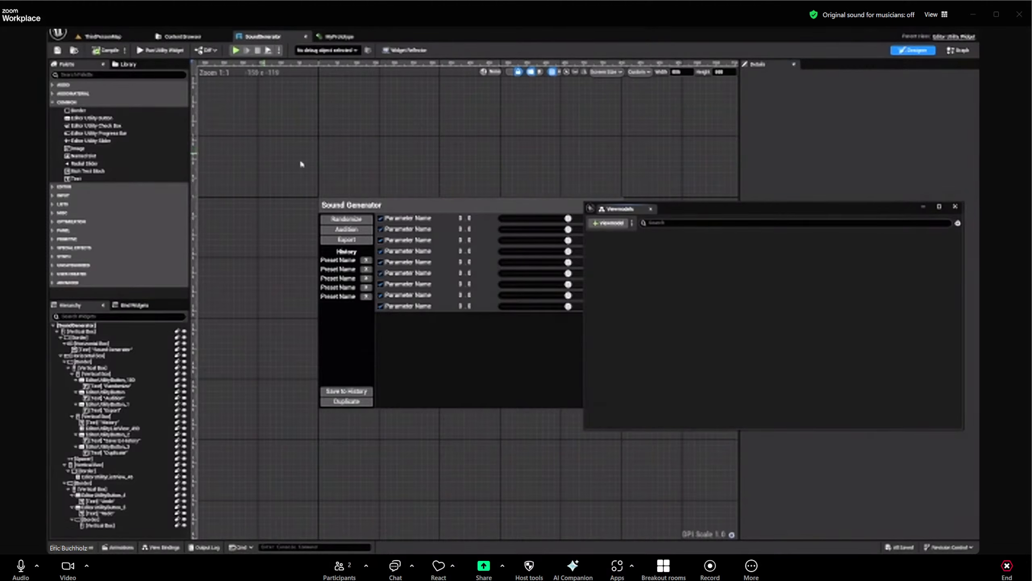
{"action": "left_click_drag", "start_coordinate": [587, 204], "coordinate": [126, 175]}
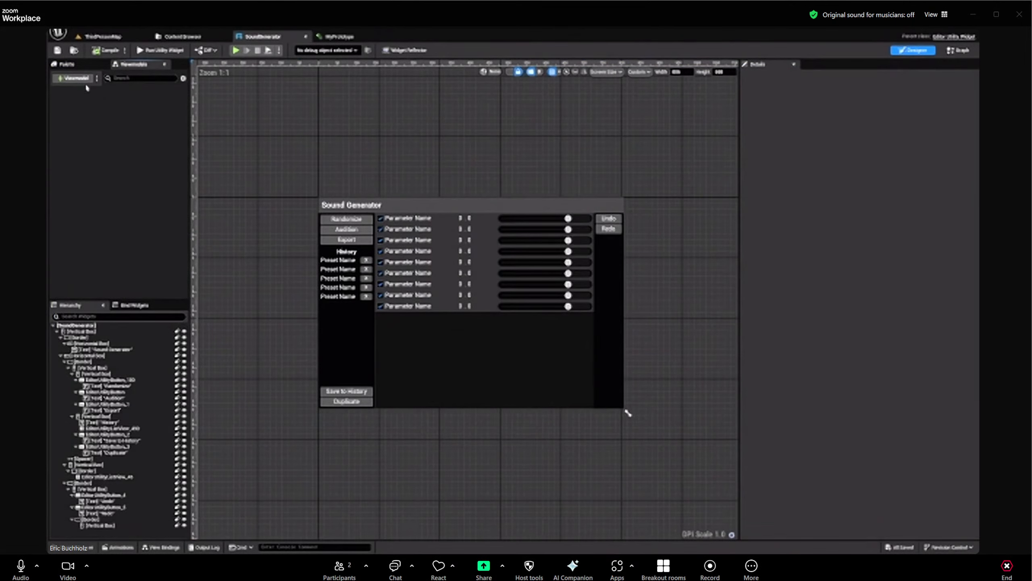
Inspect the viewmodel classes available for adding to the SoundGenerator widget, without adding one
{"action": "left_click", "coordinate": [74, 78]}
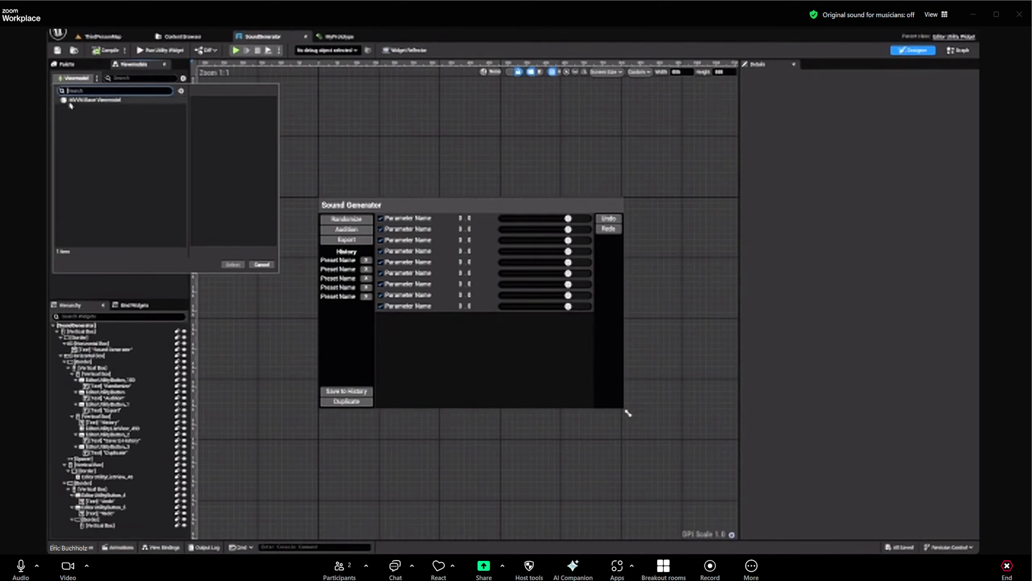
{"action": "left_click", "coordinate": [98, 101]}
{"action": "left_click", "coordinate": [313, 134]}
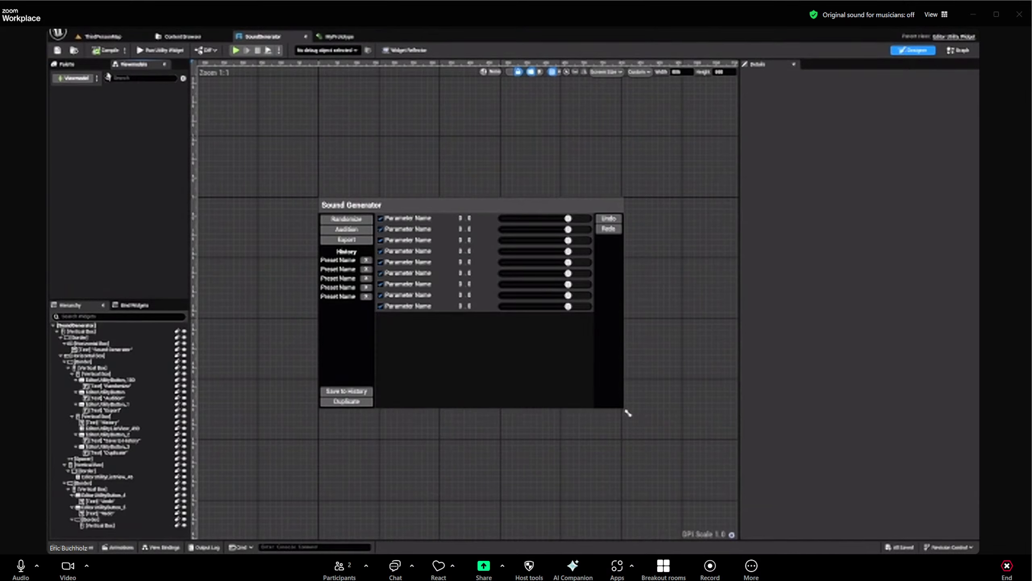
Show the View Bindings panel and dock it beside the Details panel
{"action": "left_click", "coordinate": [179, 31]}
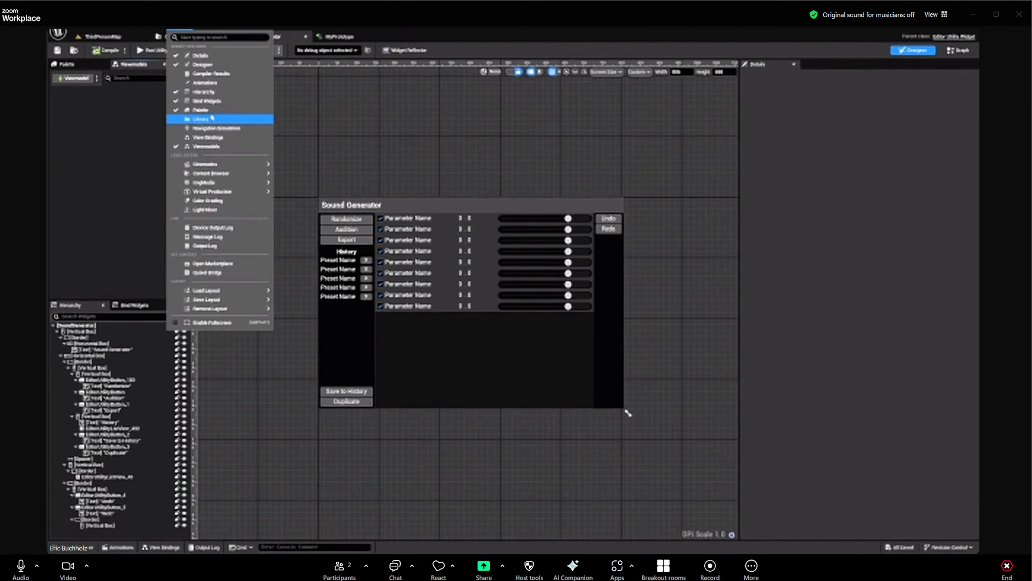
{"action": "left_click", "coordinate": [200, 138]}
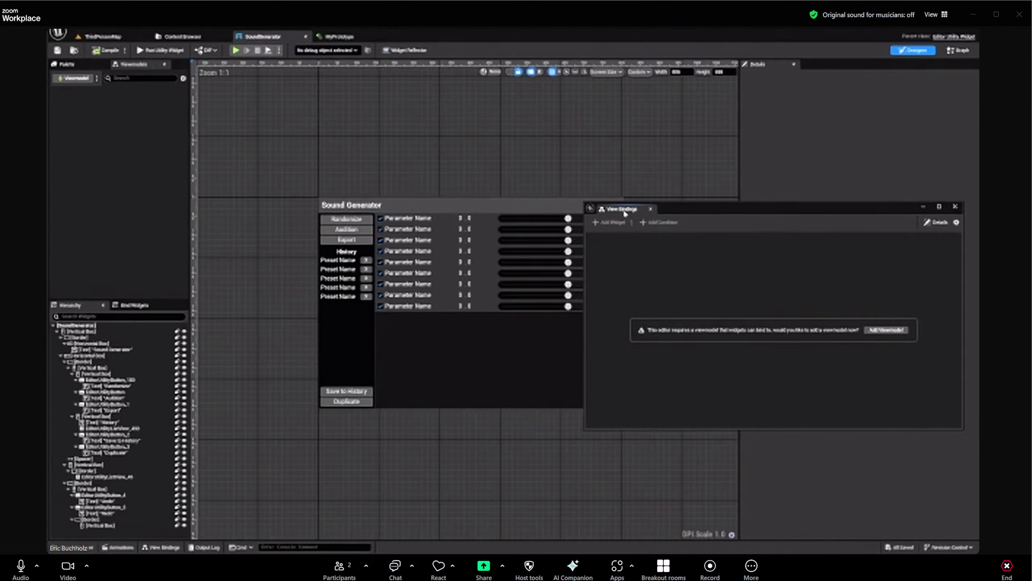
{"action": "left_click_drag", "start_coordinate": [625, 210], "coordinate": [833, 68]}
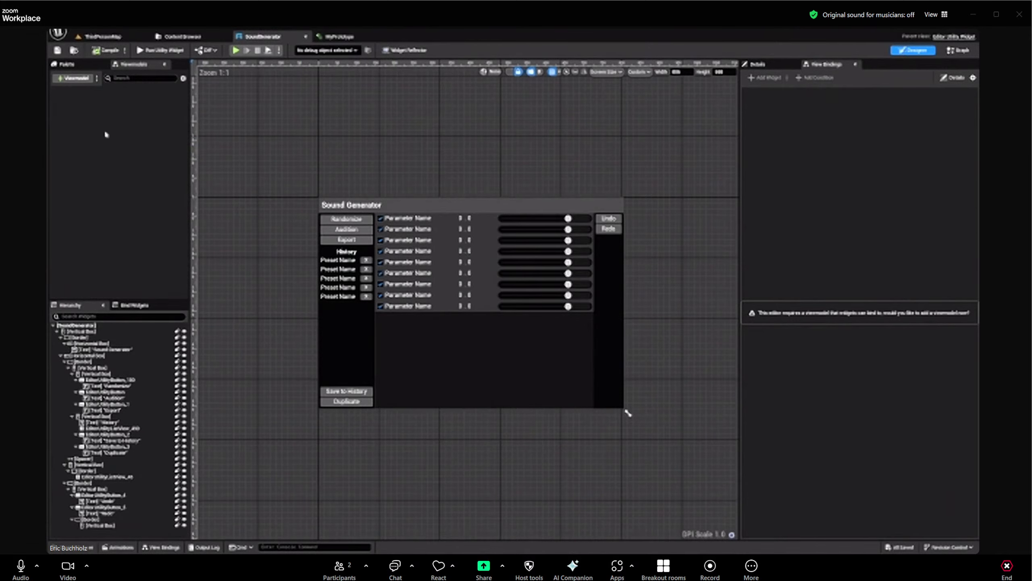
Create a folder named Viewmodels inside the SoundGenerator content folder and open it
{"action": "left_click", "coordinate": [73, 78]}
{"action": "left_click", "coordinate": [342, 121]}
{"action": "left_click", "coordinate": [181, 36]}
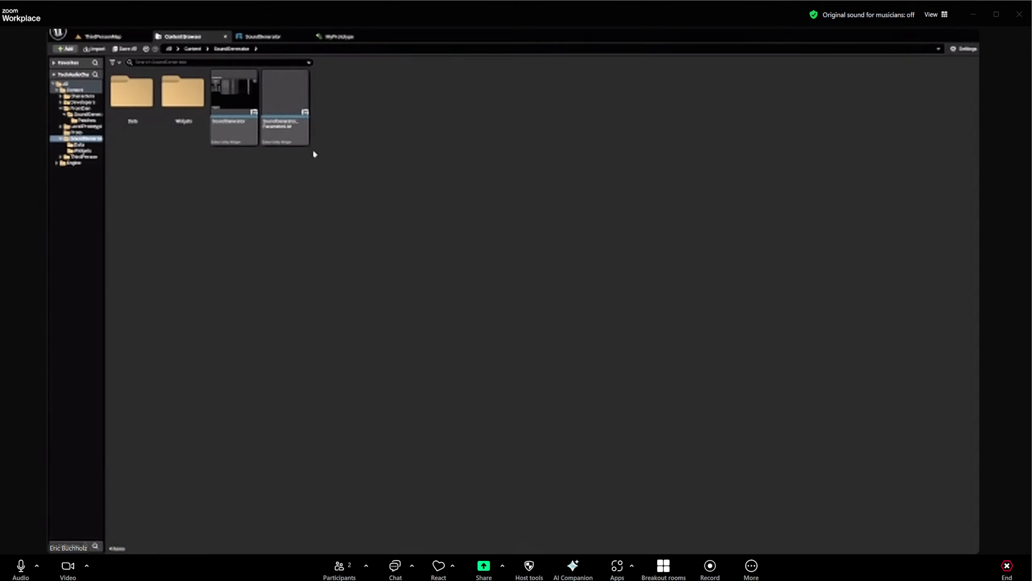
{"action": "right_click", "coordinate": [348, 184]}
{"action": "left_click", "coordinate": [400, 241]}
{"action": "type", "text": "V"}
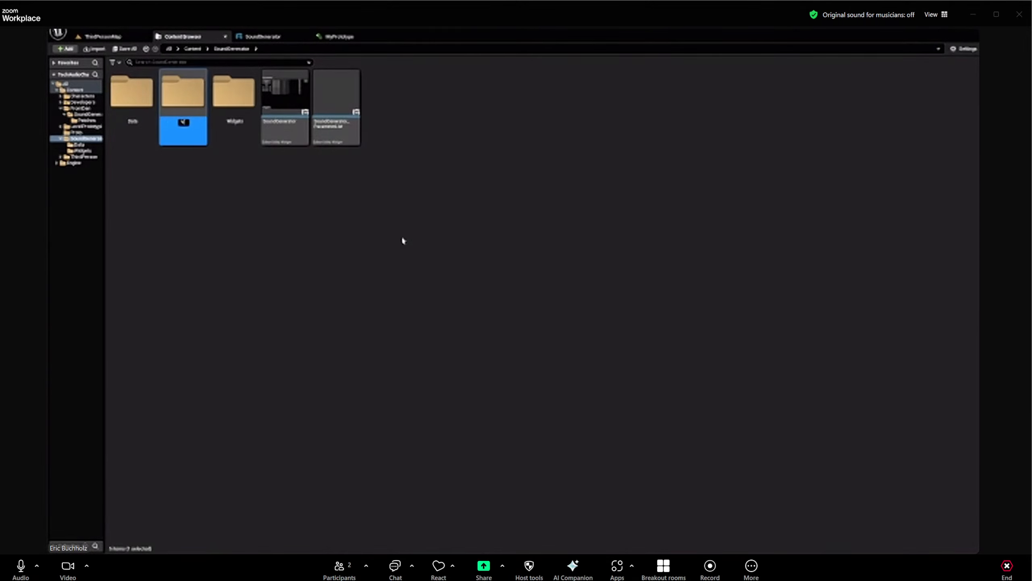
{"action": "type", "text": "iewmodels"}
{"action": "key", "text": "Return"}
{"action": "key", "text": "Return"}
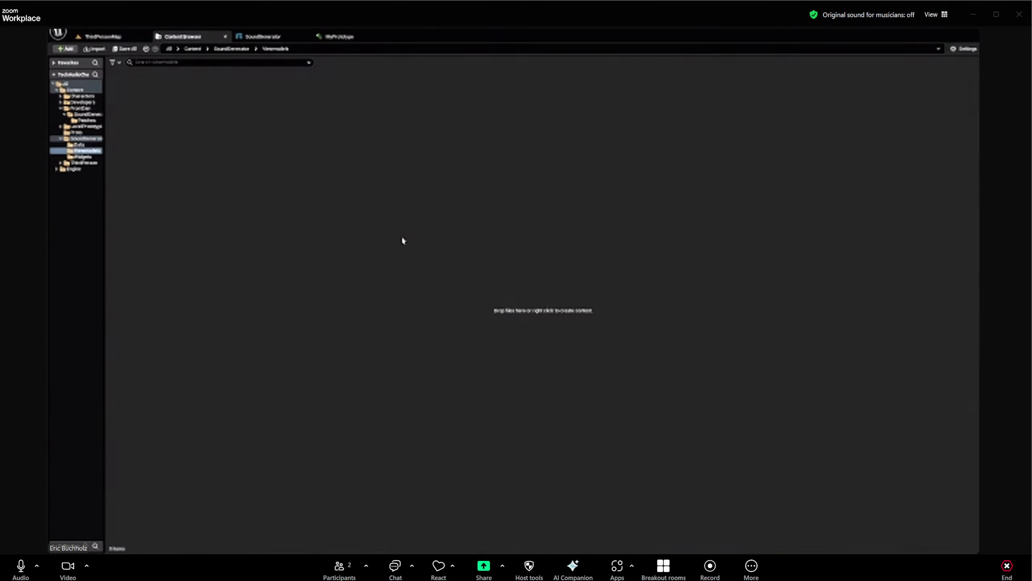
Create a Blueprint class with MVVM Base Viewmodel as its parent and name it SoundGeneratorViewModel
{"action": "right_click", "coordinate": [403, 241]}
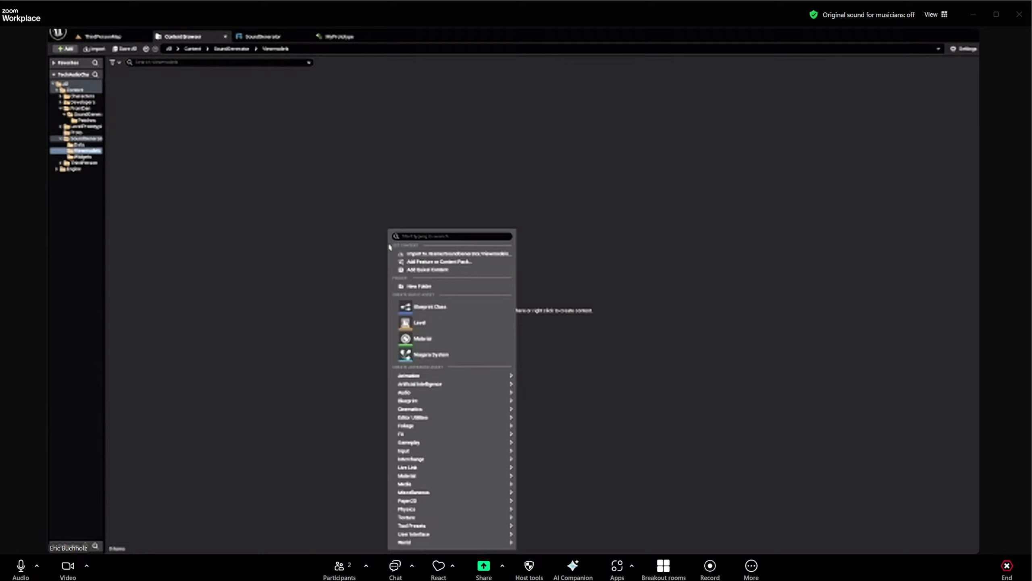
{"action": "left_click", "coordinate": [430, 308]}
{"action": "type", "text": "mvvm"}
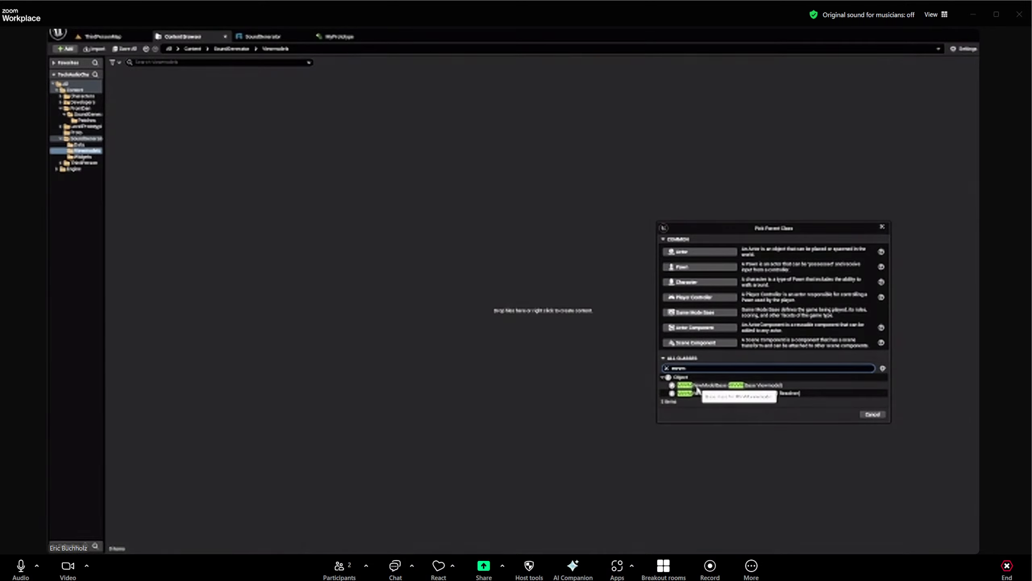
{"action": "left_click", "coordinate": [715, 387]}
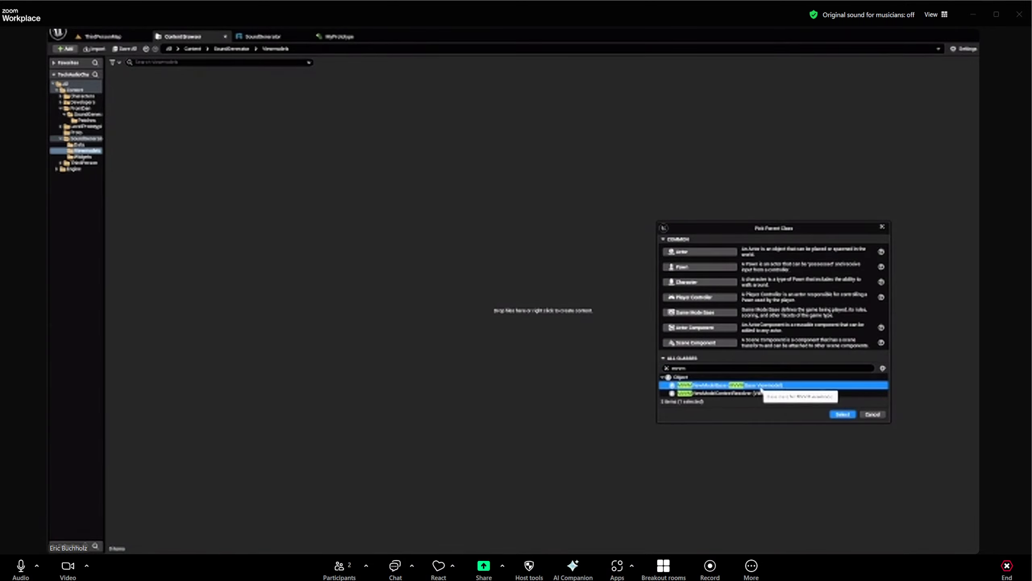
{"action": "left_click", "coordinate": [842, 414]}
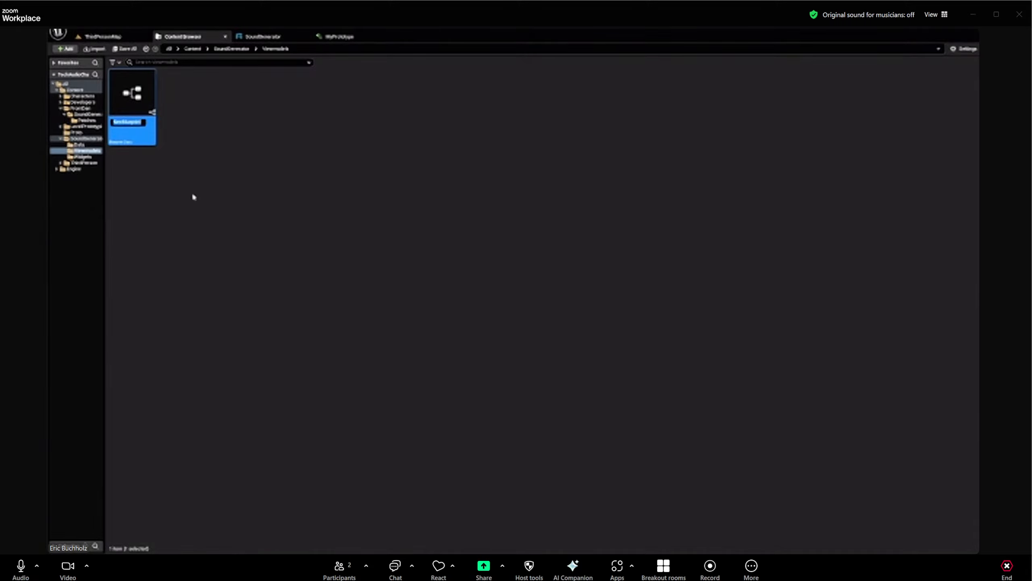
{"action": "type", "text": "SoundGeneratorViewModel"}
{"action": "key", "text": "Return"}
{"action": "left_click", "coordinate": [158, 127]}
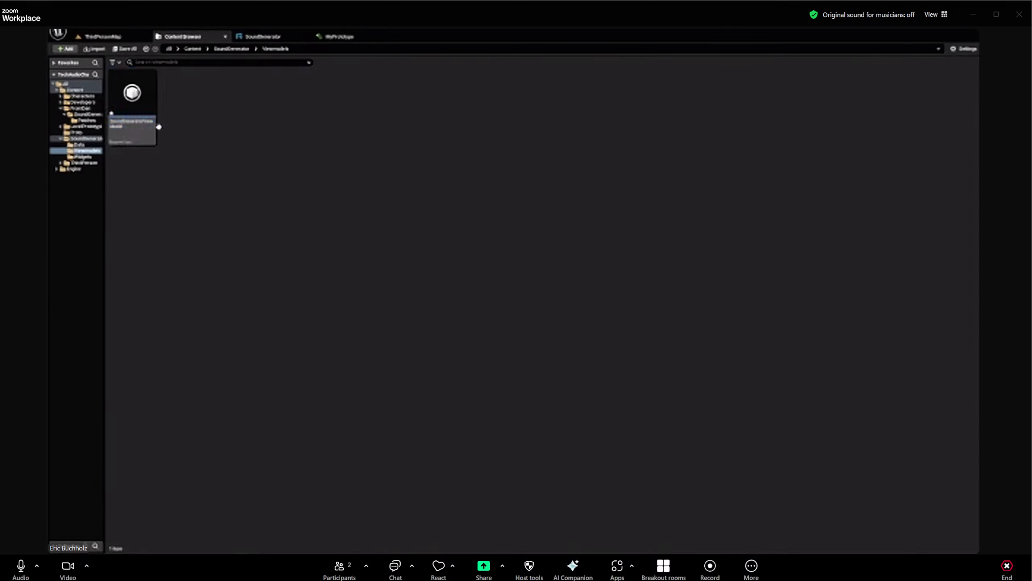
Save the SoundGeneratorViewModel blueprint and open it for editing
{"action": "left_click", "coordinate": [125, 127]}
{"action": "key", "text": "ctrl+s"}
{"action": "left_click", "coordinate": [219, 137]}
{"action": "double_click", "coordinate": [140, 137]}
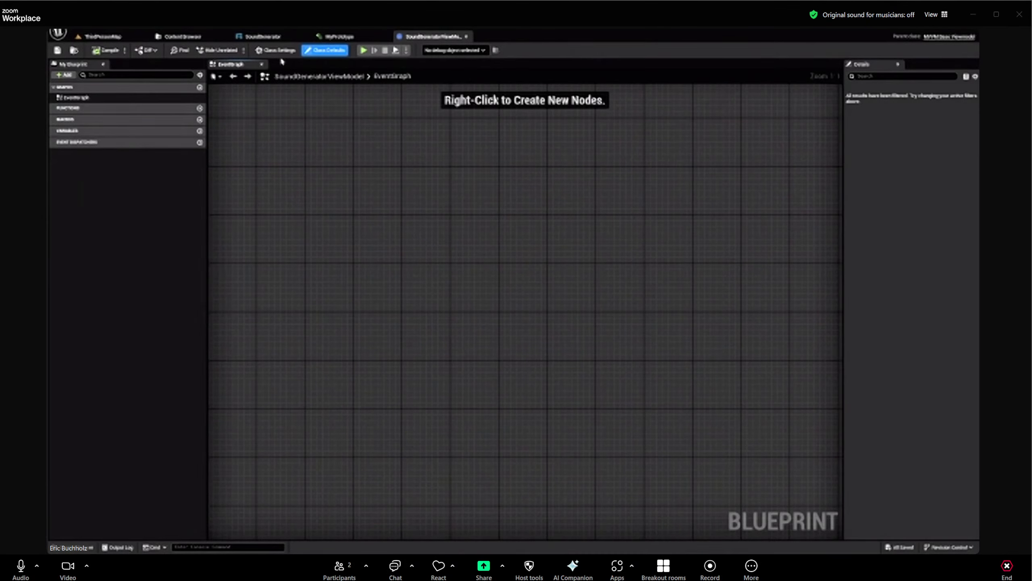
In the SoundGenerator widget's class settings, enable Can Call Initialized Without Player Context
{"action": "left_click", "coordinate": [262, 36]}
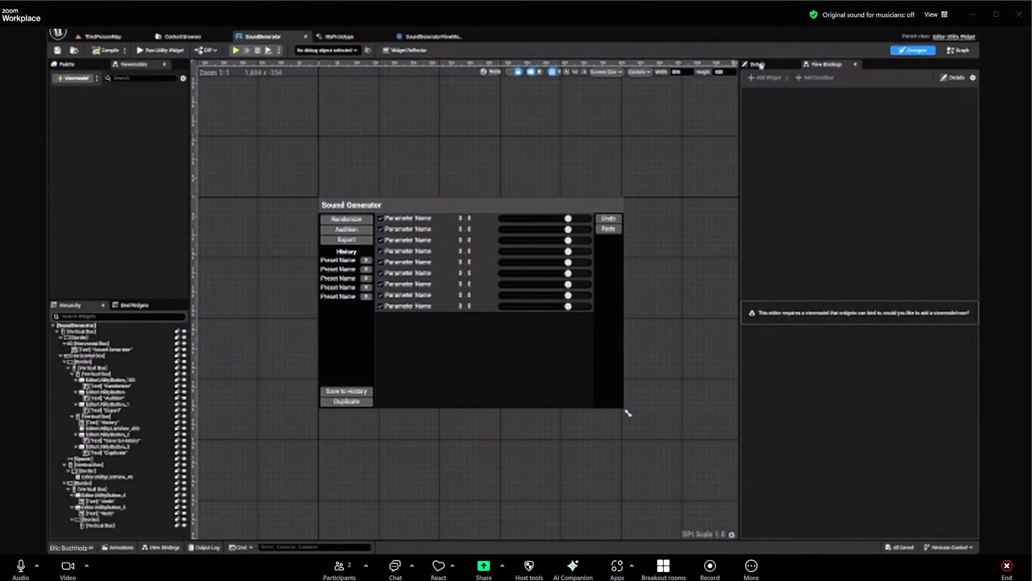
{"action": "left_click", "coordinate": [964, 50]}
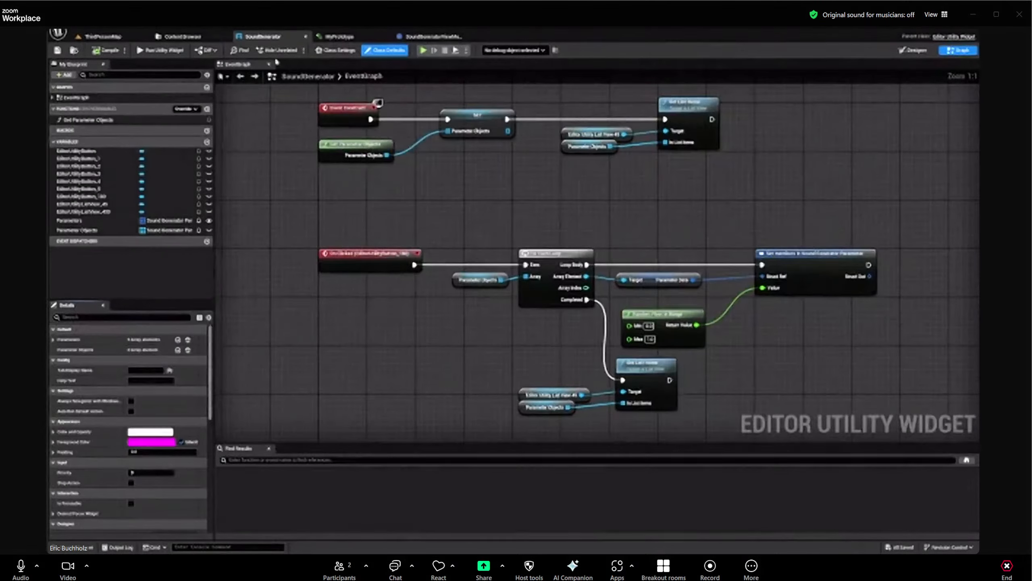
{"action": "left_click", "coordinate": [335, 50]}
{"action": "scroll", "coordinate": [63, 483], "scroll_direction": "down", "scroll_amount": 1}
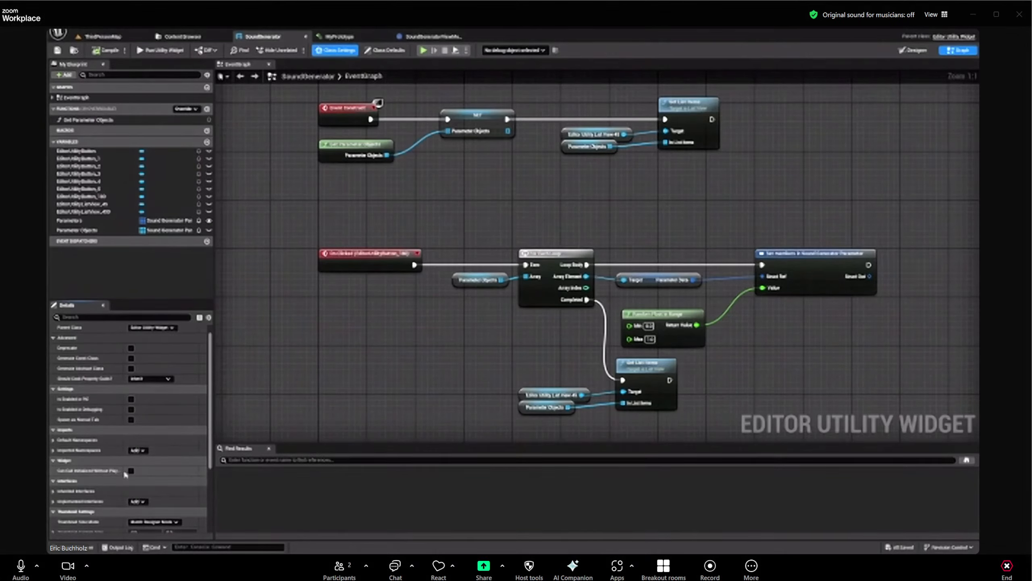
{"action": "left_click_drag", "start_coordinate": [124, 472], "coordinate": [142, 473]}
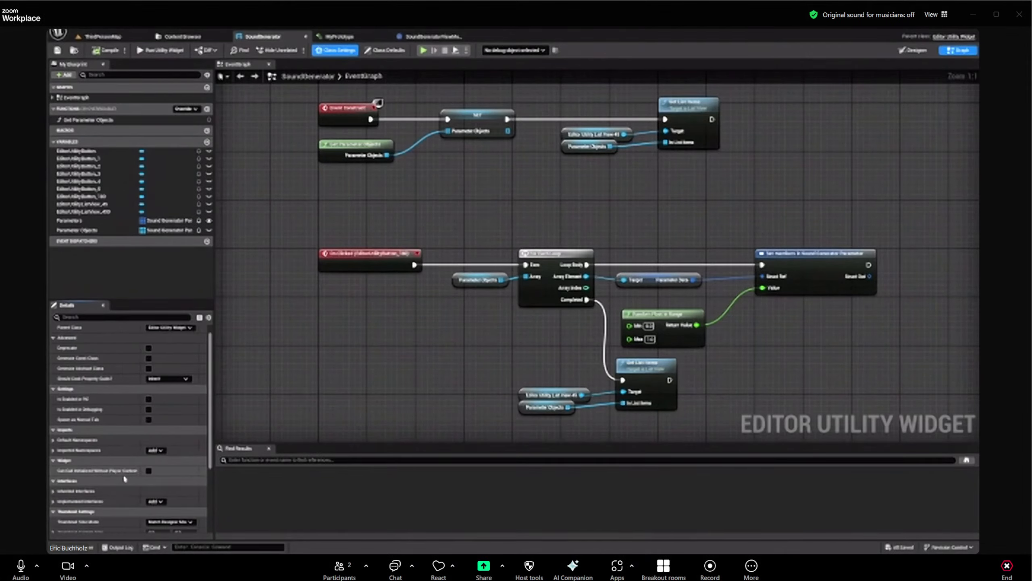
{"action": "left_click", "coordinate": [148, 472]}
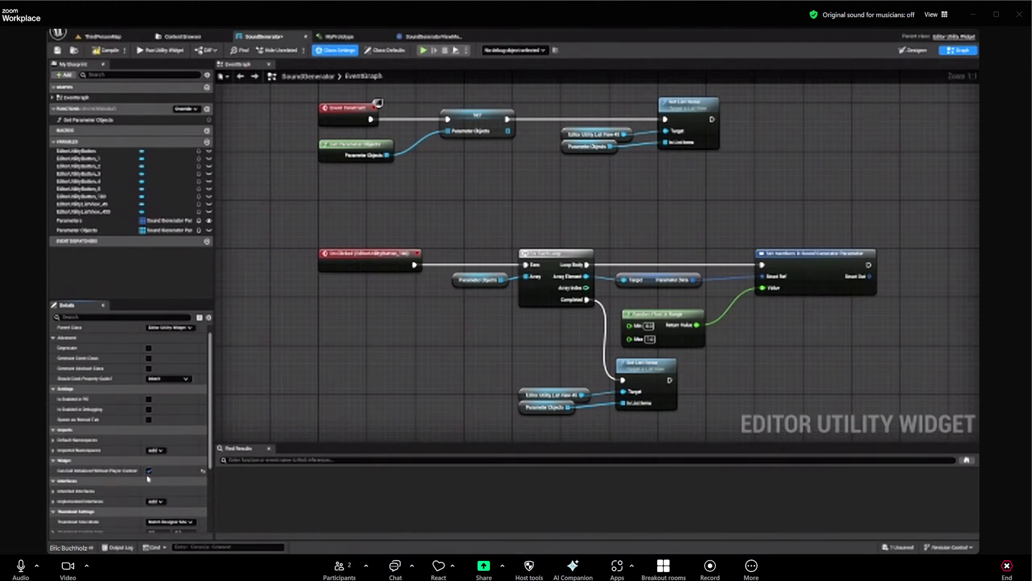
Enable Spawn as Nomad Tab, Is Enabled in Debugging and Is Enabled in PIE for the SoundGenerator widget
{"action": "scroll", "coordinate": [123, 488], "scroll_direction": "up", "scroll_amount": 1}
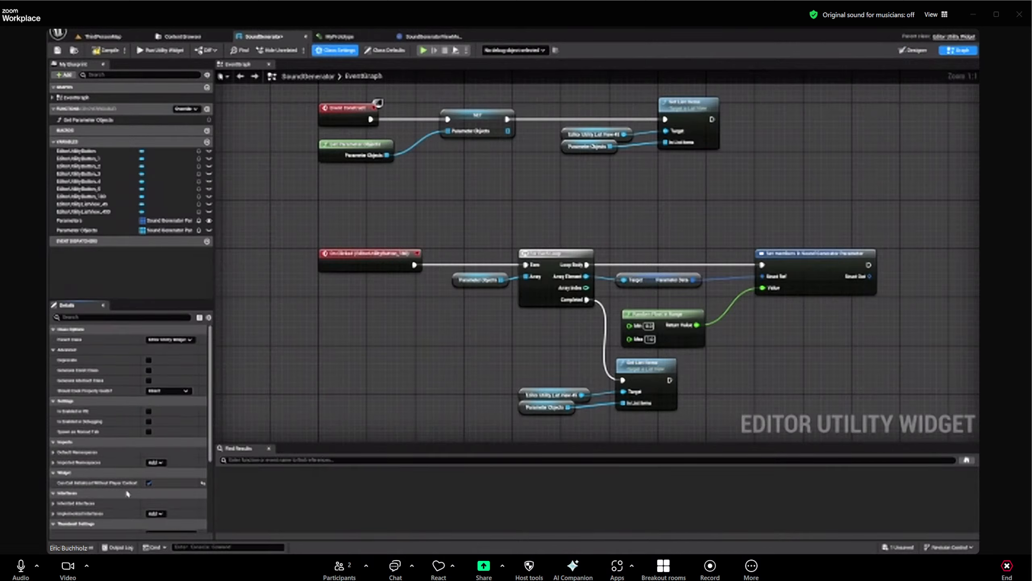
{"action": "left_click", "coordinate": [149, 431]}
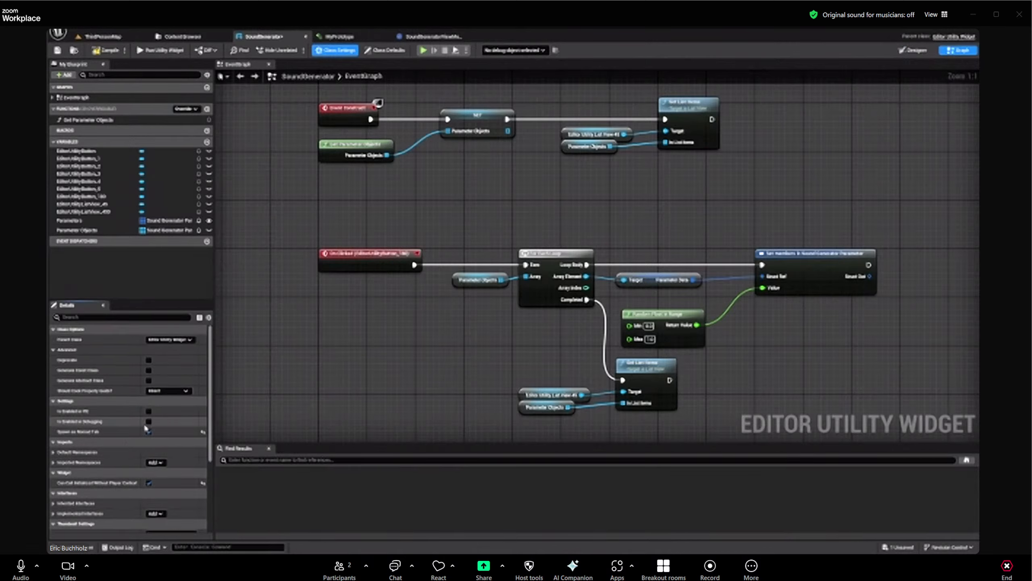
{"action": "left_click", "coordinate": [149, 422]}
{"action": "left_click", "coordinate": [149, 411]}
{"action": "scroll", "coordinate": [104, 455], "scroll_direction": "down", "scroll_amount": 3}
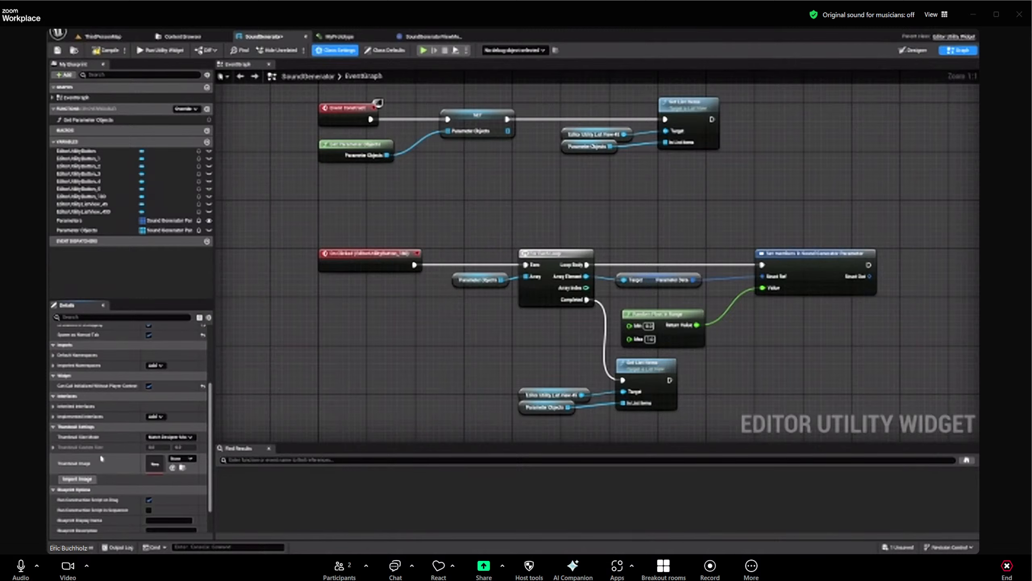
{"action": "scroll", "coordinate": [103, 457], "scroll_direction": "down", "scroll_amount": 3}
{"action": "scroll", "coordinate": [122, 411], "scroll_direction": "up", "scroll_amount": 3}
{"action": "scroll", "coordinate": [126, 409], "scroll_direction": "up", "scroll_amount": 3}
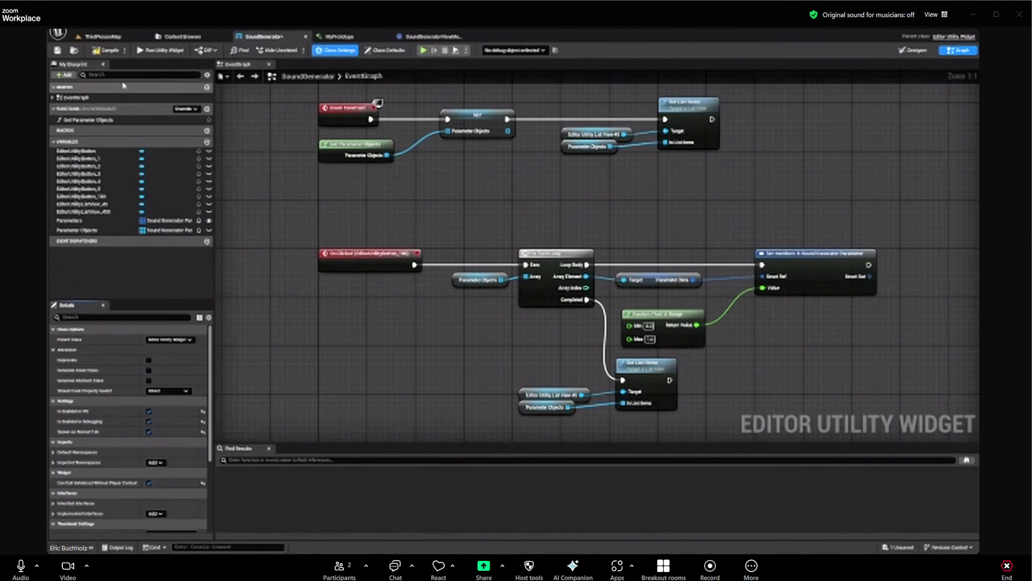
Add a Name-type variable called Parameter Name to the SoundGeneratorViewModel blueprint
{"action": "left_click", "coordinate": [418, 36]}
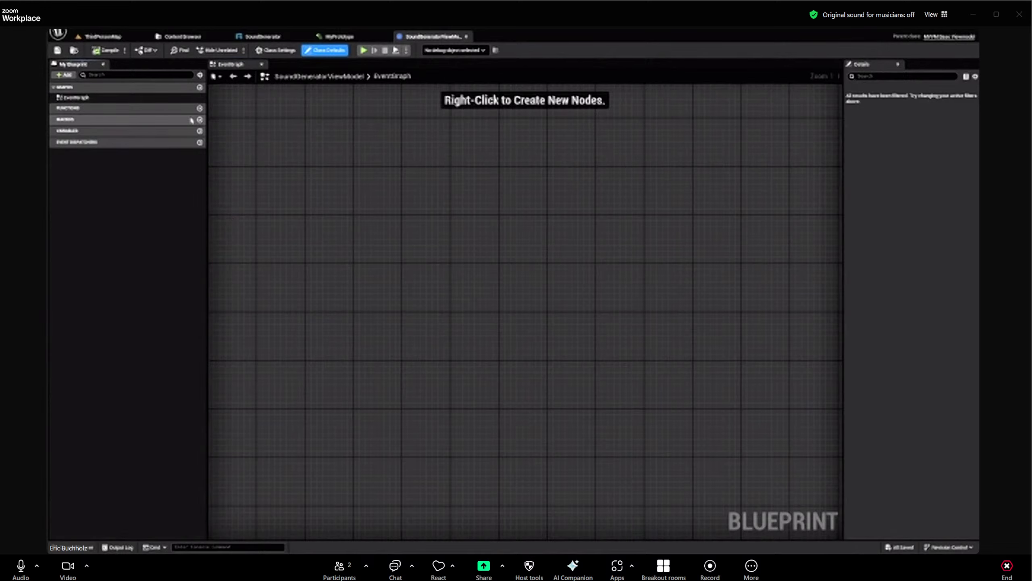
{"action": "left_click", "coordinate": [200, 131]}
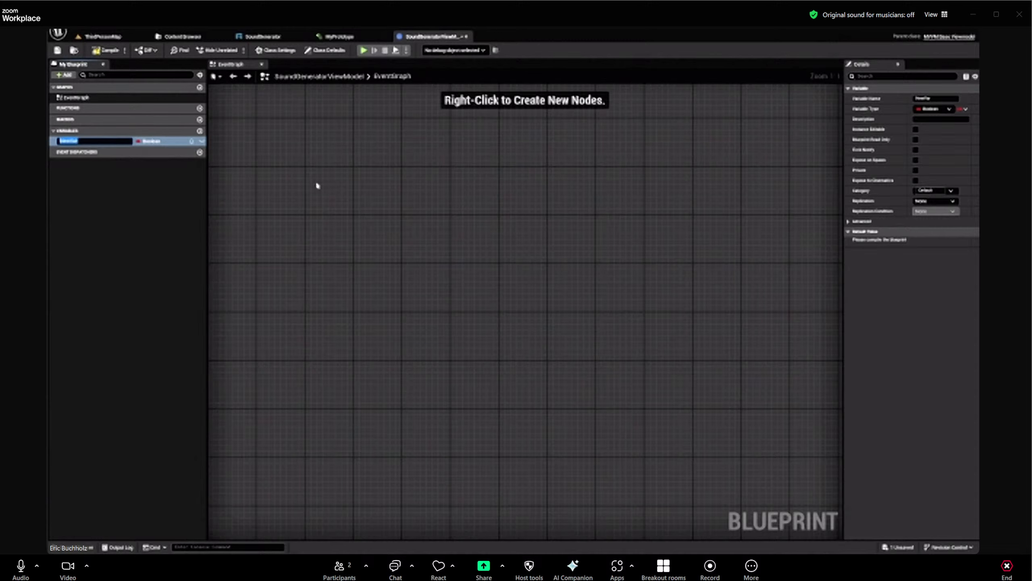
{"action": "type", "text": "Pl"}
{"action": "type", "text": "meter Na"}
{"action": "key", "text": "Return"}
{"action": "left_click", "coordinate": [151, 141]}
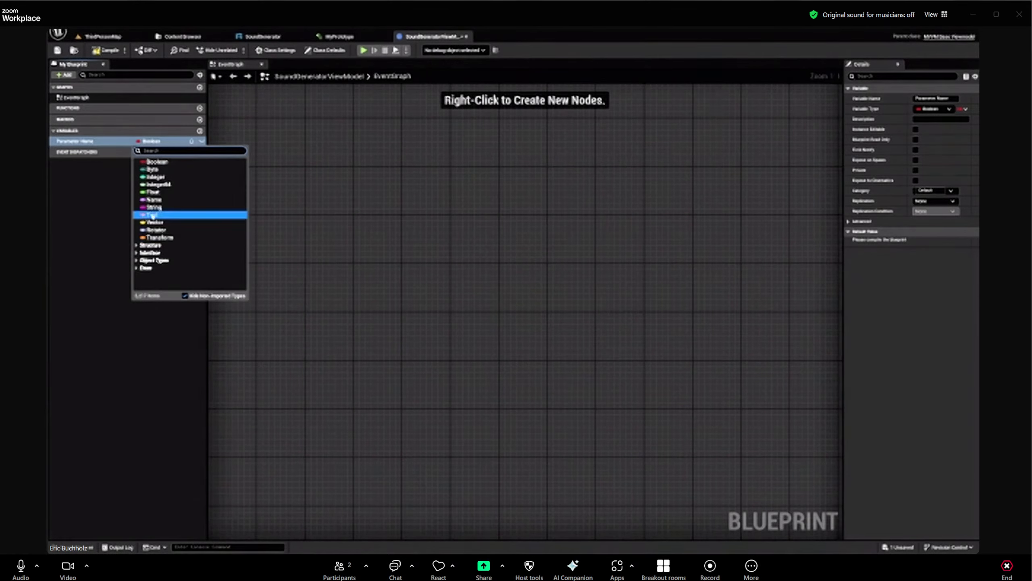
{"action": "left_click", "coordinate": [164, 200]}
{"action": "left_click", "coordinate": [129, 191]}
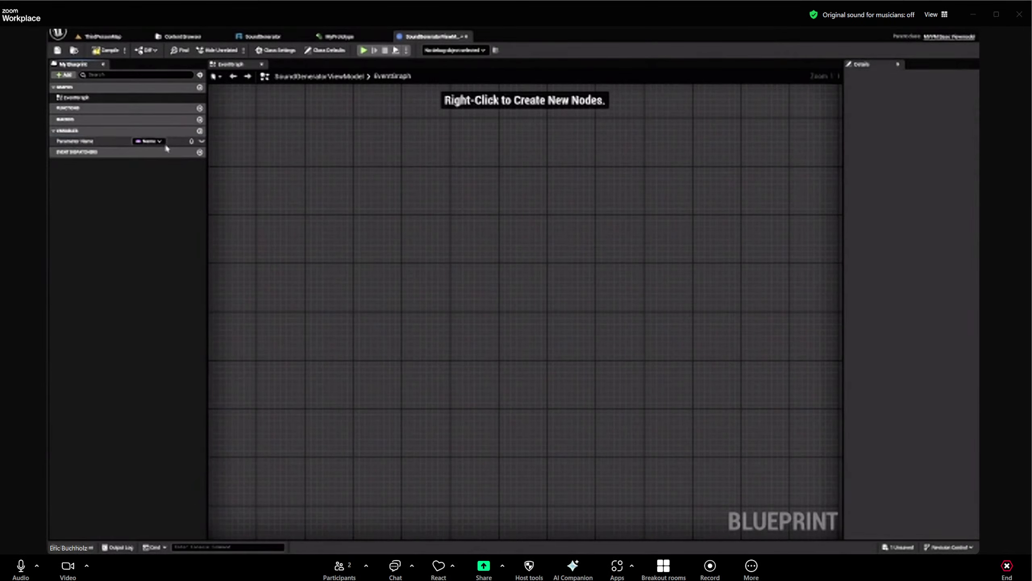
Make the Parameter Name variable a Field Notify variable so its value changes are broadcast
{"action": "left_click", "coordinate": [84, 143]}
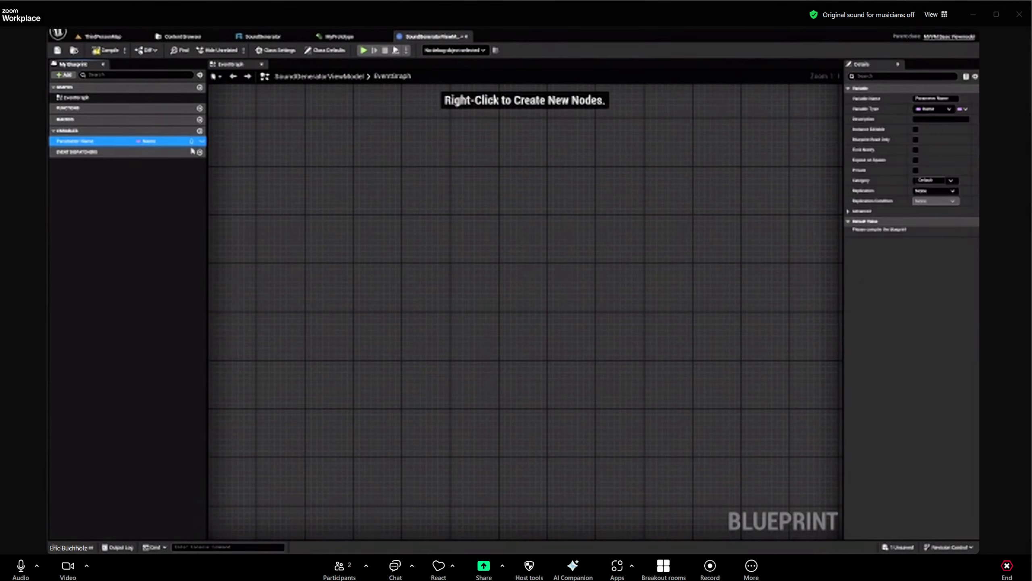
{"action": "left_click", "coordinate": [191, 142]}
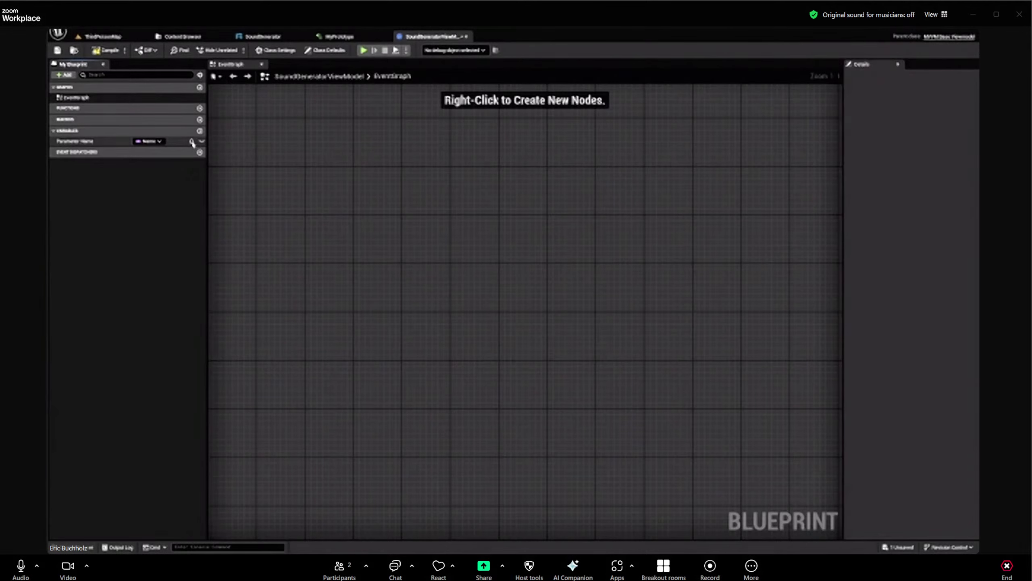
{"action": "left_click", "coordinate": [191, 141]}
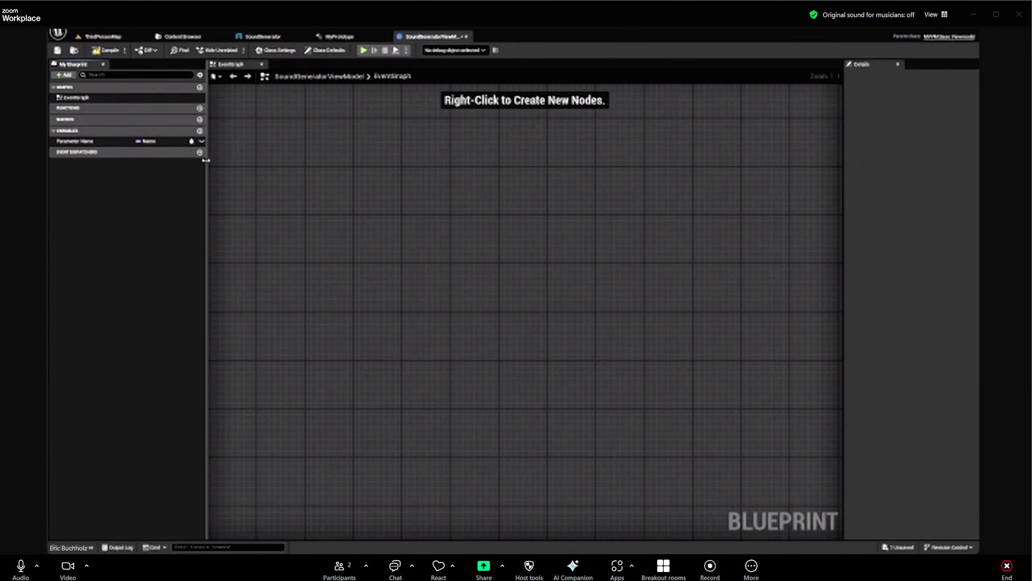
{"action": "left_click_drag", "start_coordinate": [206, 161], "coordinate": [210, 161]}
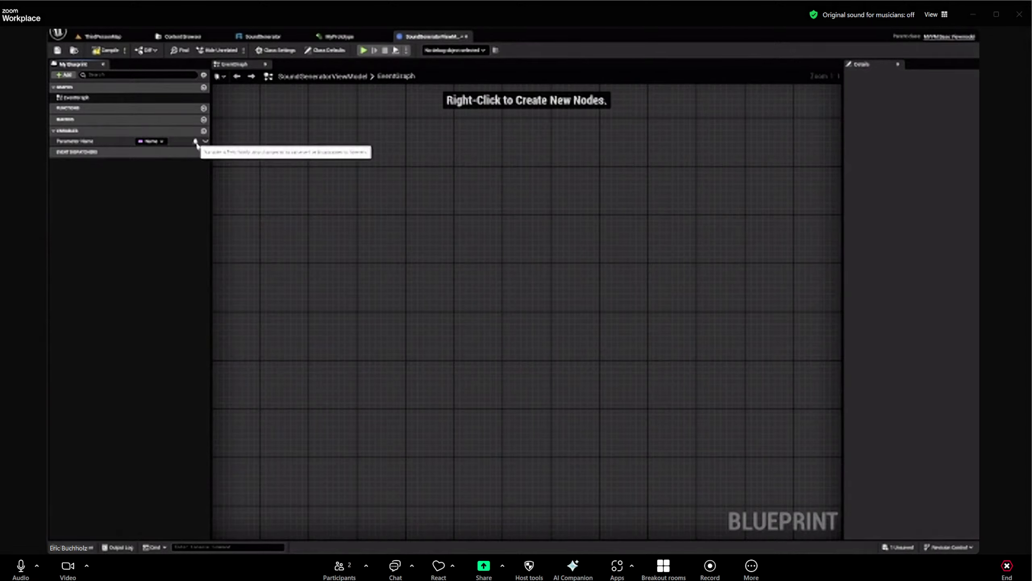
Compile and save the SoundGeneratorViewModel blueprint
{"action": "left_click", "coordinate": [271, 38]}
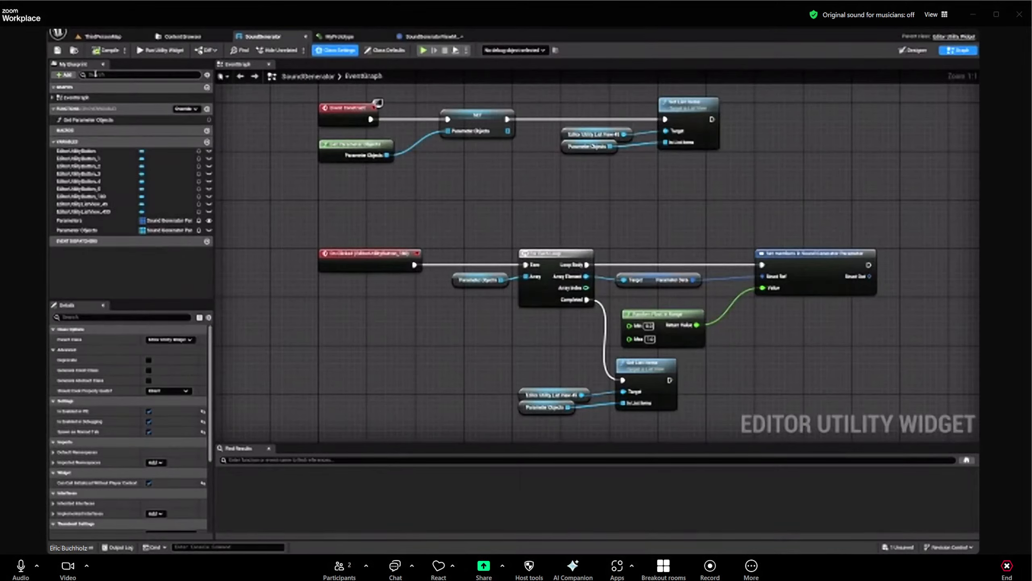
{"action": "left_click", "coordinate": [431, 37]}
{"action": "left_click", "coordinate": [106, 51]}
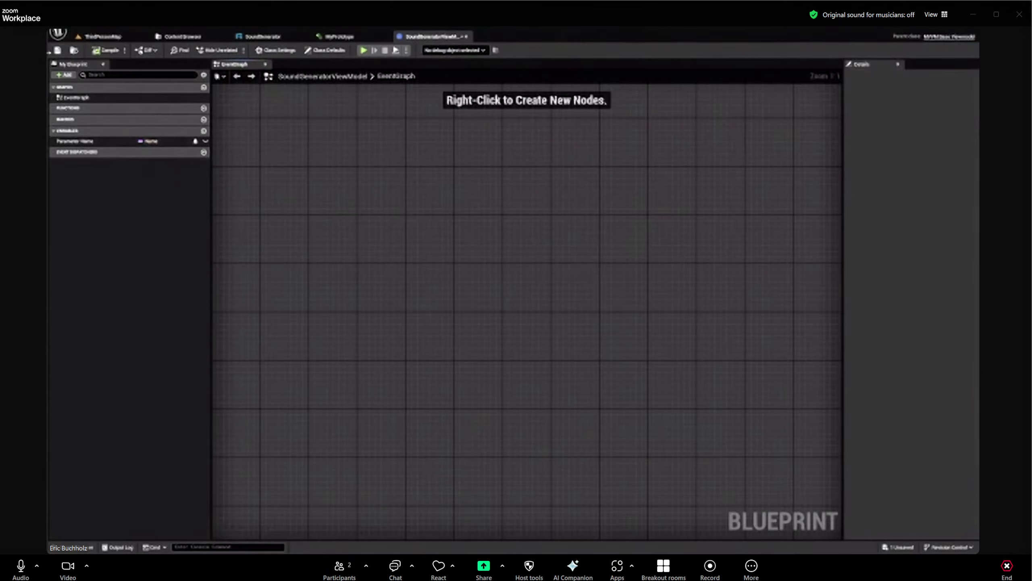
{"action": "left_click", "coordinate": [57, 51]}
In the designer view of the SoundGenerator widget, add SoundGeneratorViewModel as a viewmodel
{"action": "left_click", "coordinate": [269, 38]}
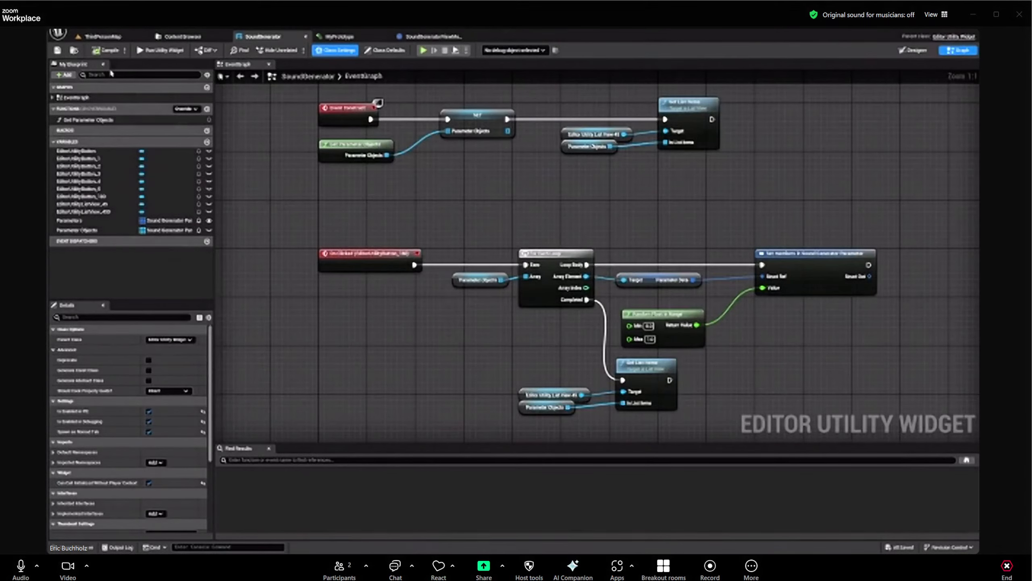
{"action": "left_click", "coordinate": [914, 51]}
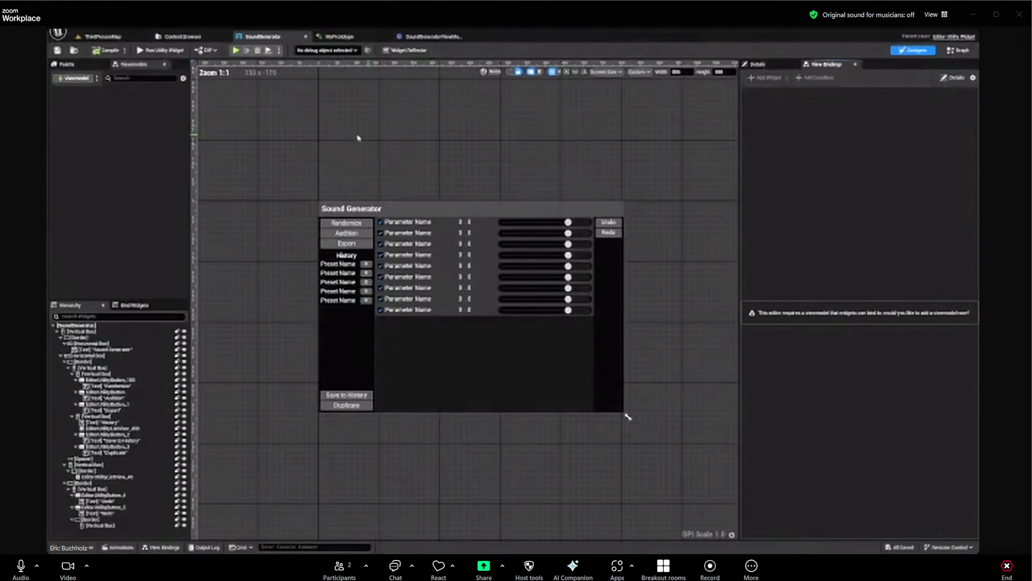
{"action": "left_click", "coordinate": [73, 78]}
{"action": "left_click", "coordinate": [100, 107]}
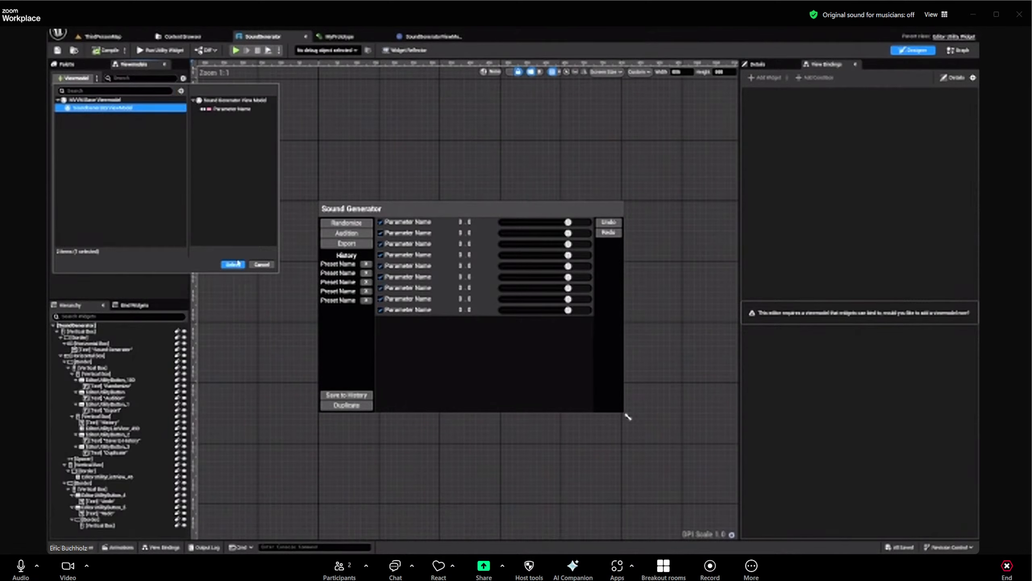
{"action": "left_click", "coordinate": [235, 265]}
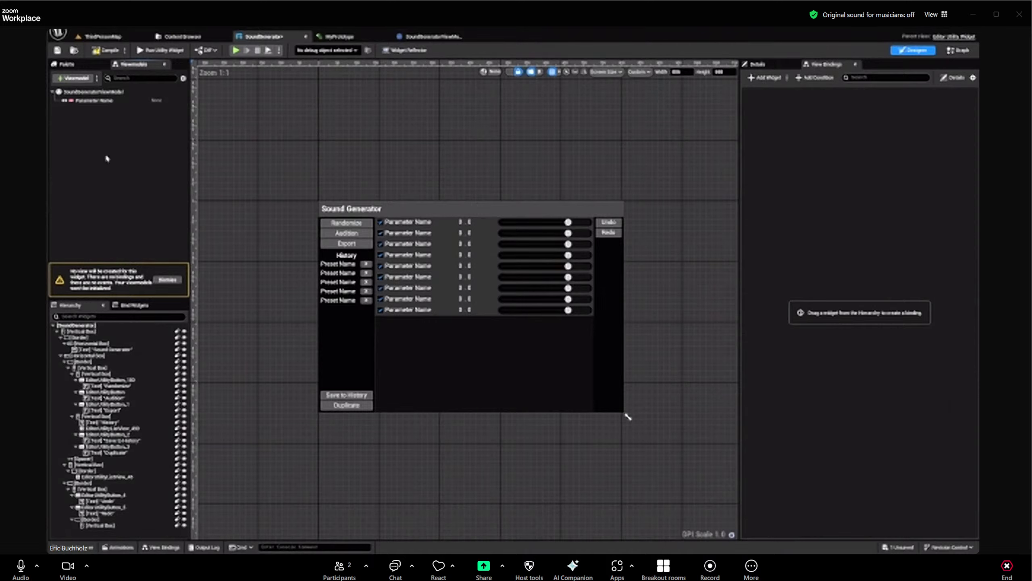
{"action": "left_click", "coordinate": [95, 102]}
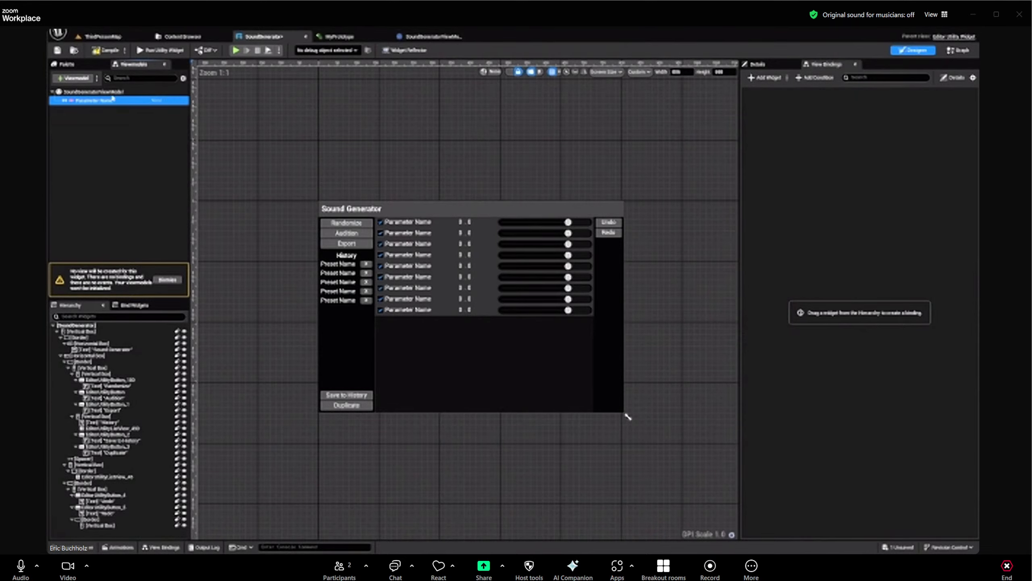
{"action": "left_click", "coordinate": [113, 143]}
Open the ParameterEntry_Slider widget from the SoundGenerator Widgets folder and add SoundGeneratorViewModel as its viewmodel
{"action": "left_click", "coordinate": [184, 36]}
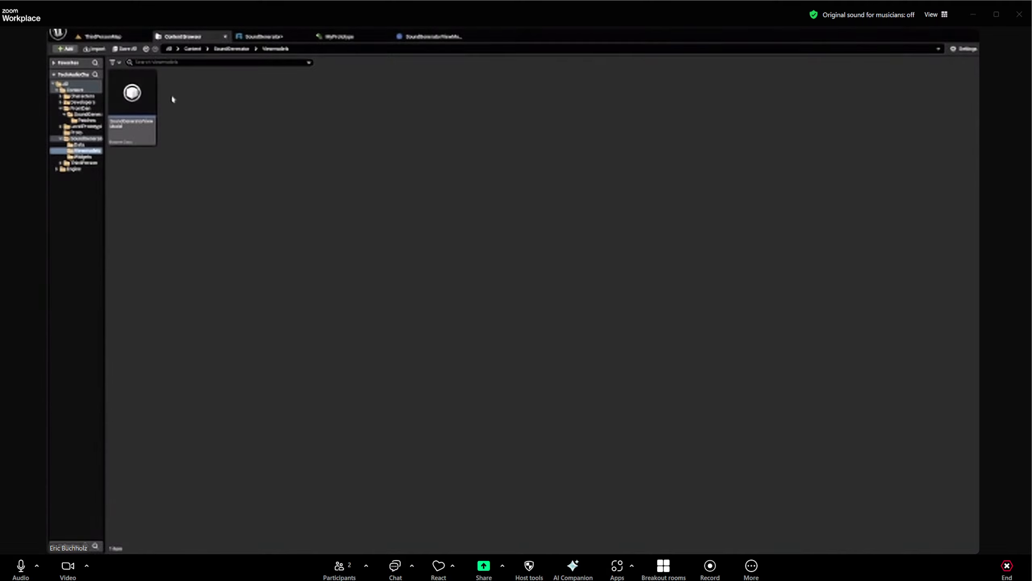
{"action": "left_click", "coordinate": [231, 48]}
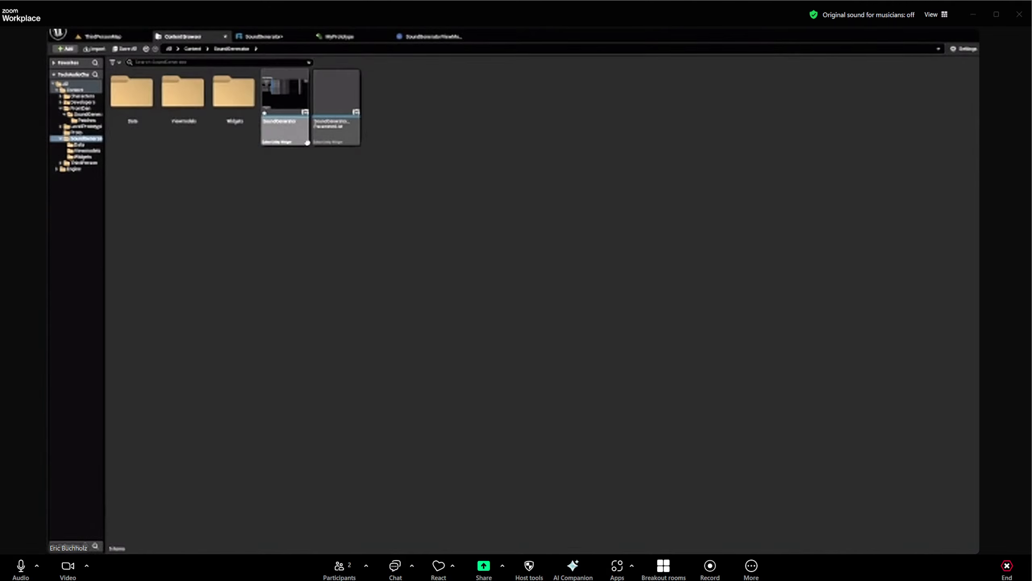
{"action": "double_click", "coordinate": [231, 118]}
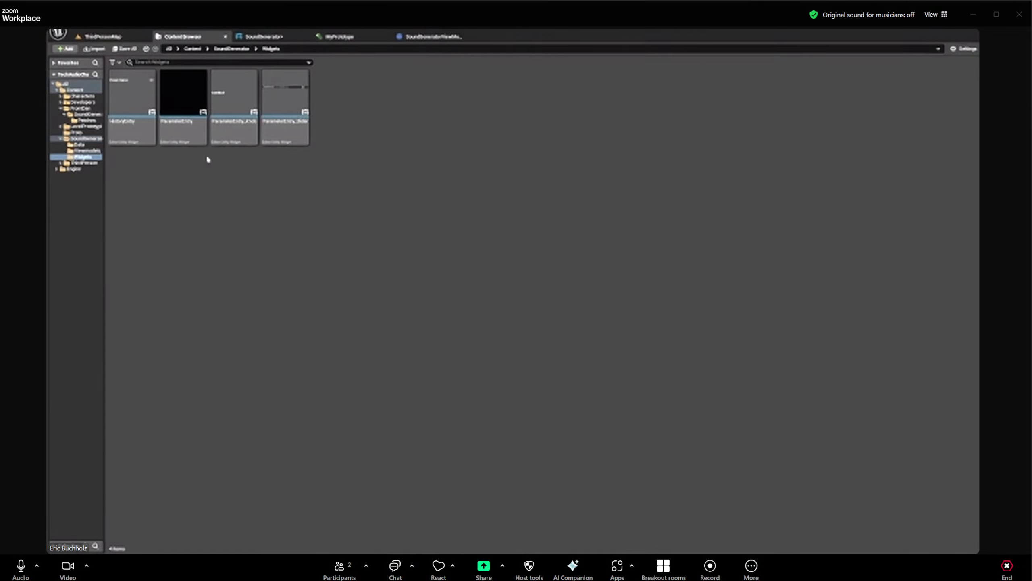
{"action": "double_click", "coordinate": [292, 143]}
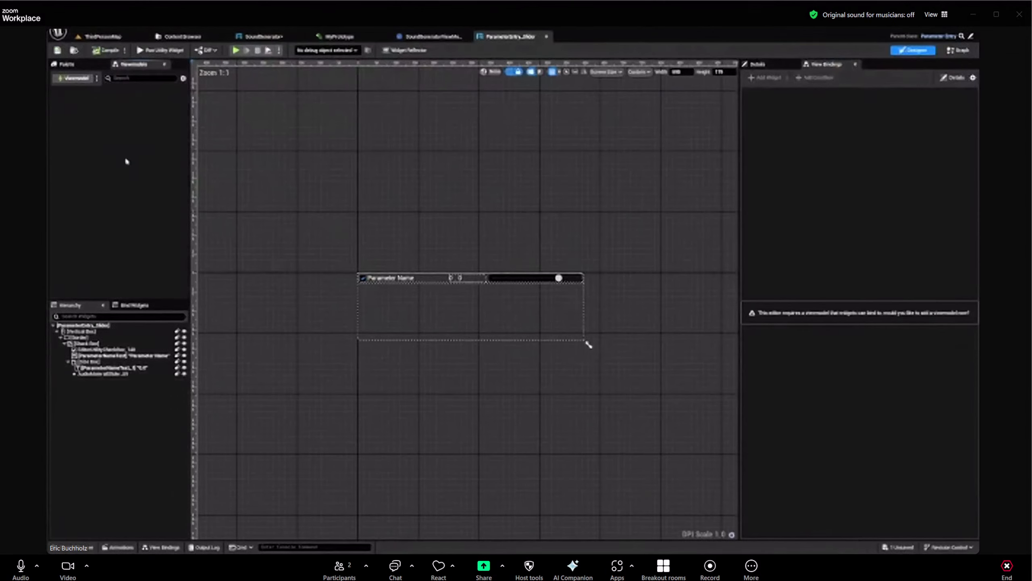
{"action": "left_click", "coordinate": [73, 78]}
{"action": "left_click", "coordinate": [87, 108]}
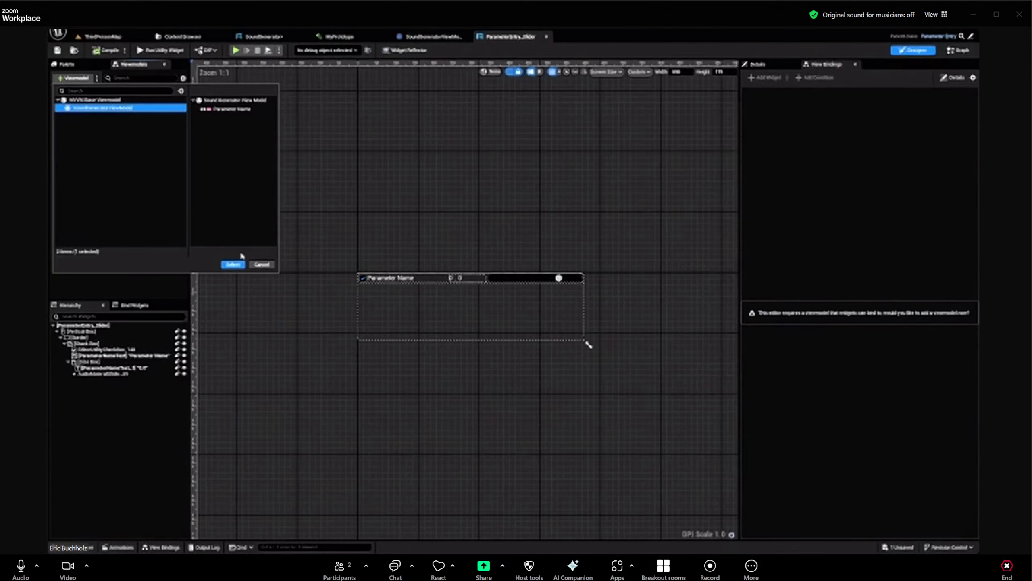
{"action": "left_click", "coordinate": [235, 264]}
Enlarge the view bindings area and add a binding for the ParameterNameText widget
{"action": "left_click", "coordinate": [408, 282]}
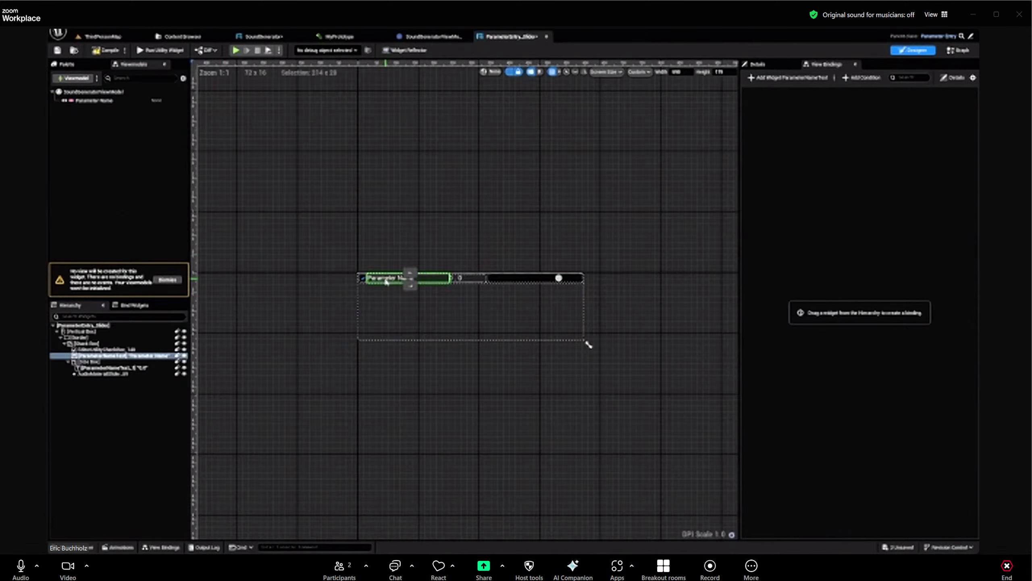
{"action": "scroll", "coordinate": [406, 283], "scroll_direction": "up", "scroll_amount": 6}
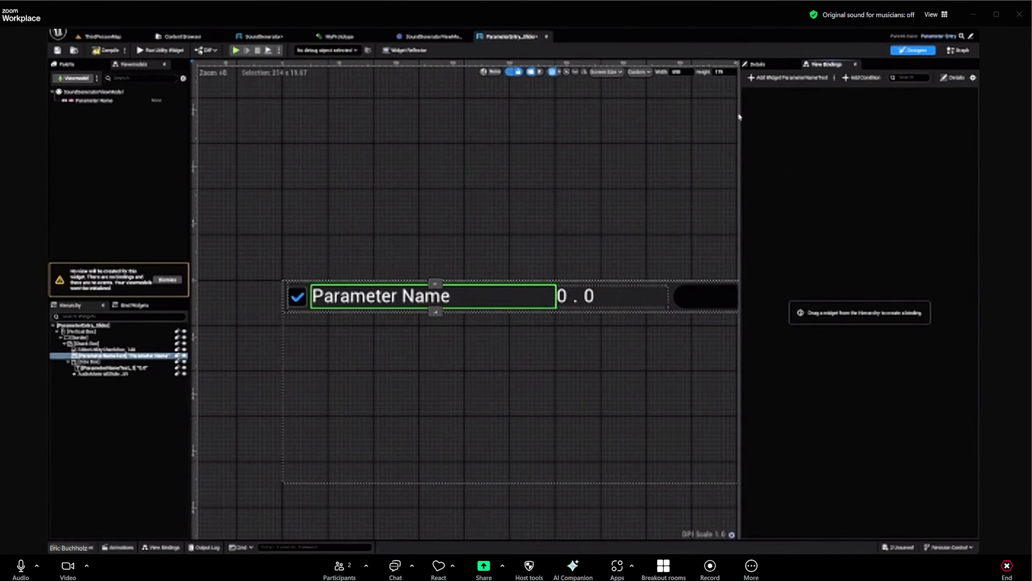
{"action": "key", "text": "Escape"}
{"action": "left_click_drag", "start_coordinate": [738, 115], "coordinate": [551, 114]}
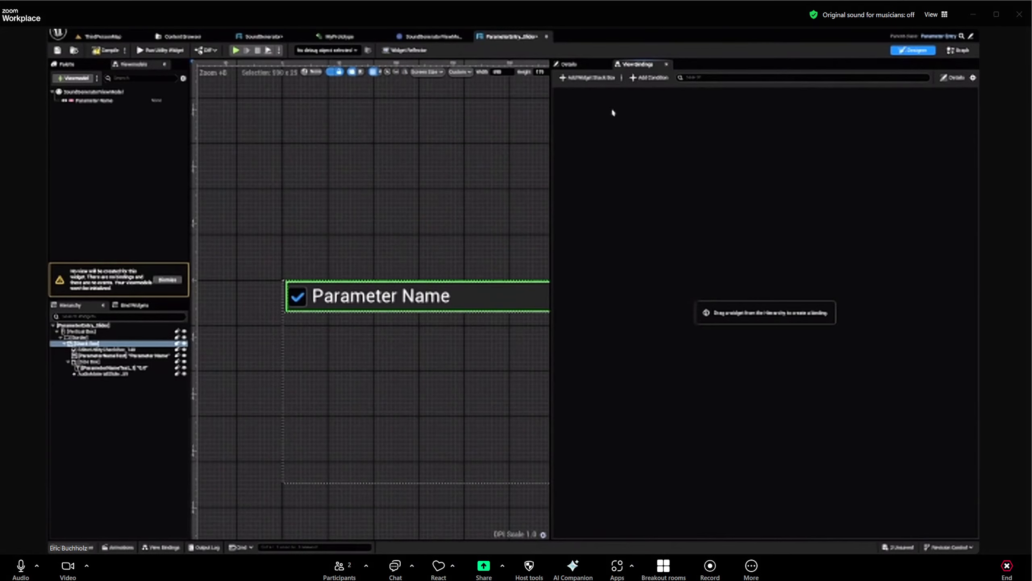
{"action": "left_click", "coordinate": [382, 303]}
{"action": "scroll", "coordinate": [377, 299], "scroll_direction": "down", "scroll_amount": 1}
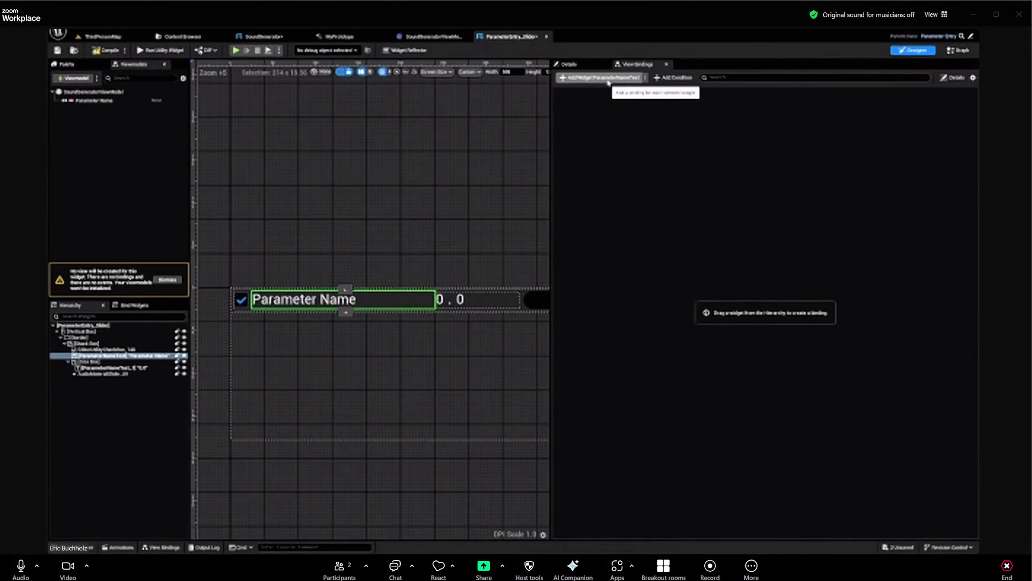
{"action": "left_click", "coordinate": [628, 79]}
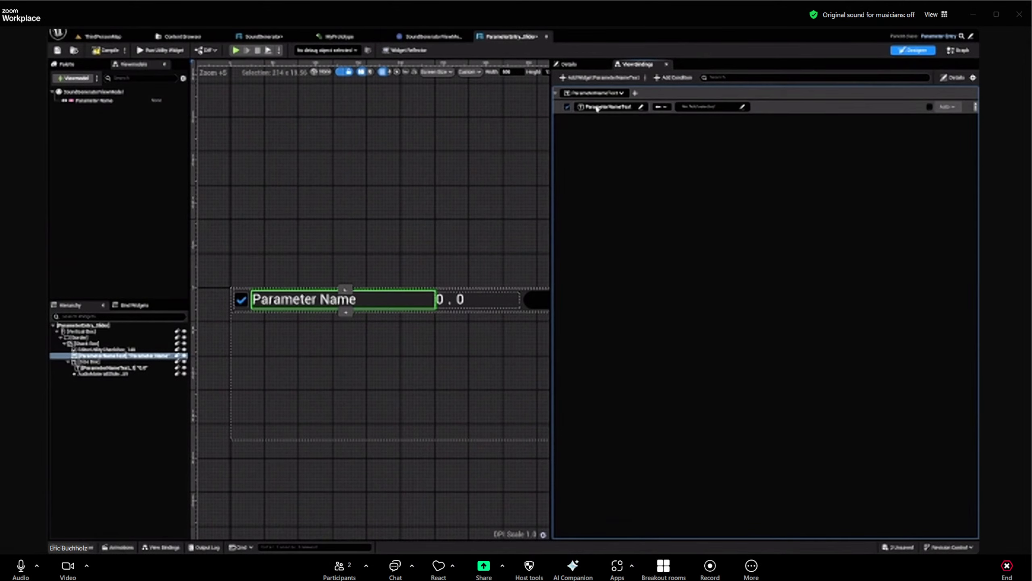
Choose the Text property of ParameterNameText as the target of the new binding
{"action": "left_click", "coordinate": [608, 107]}
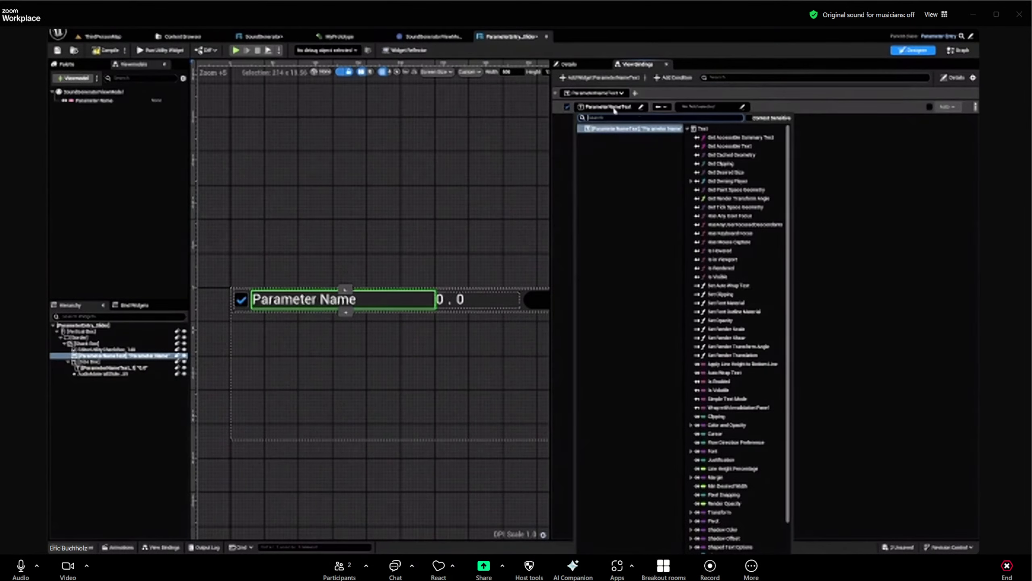
{"action": "left_click", "coordinate": [613, 107]}
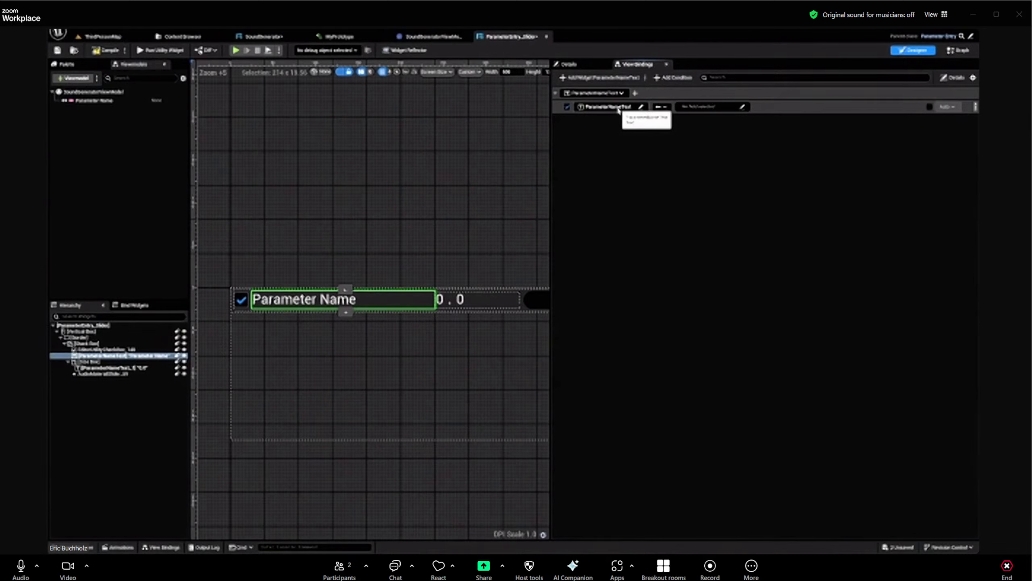
{"action": "left_click", "coordinate": [617, 107]}
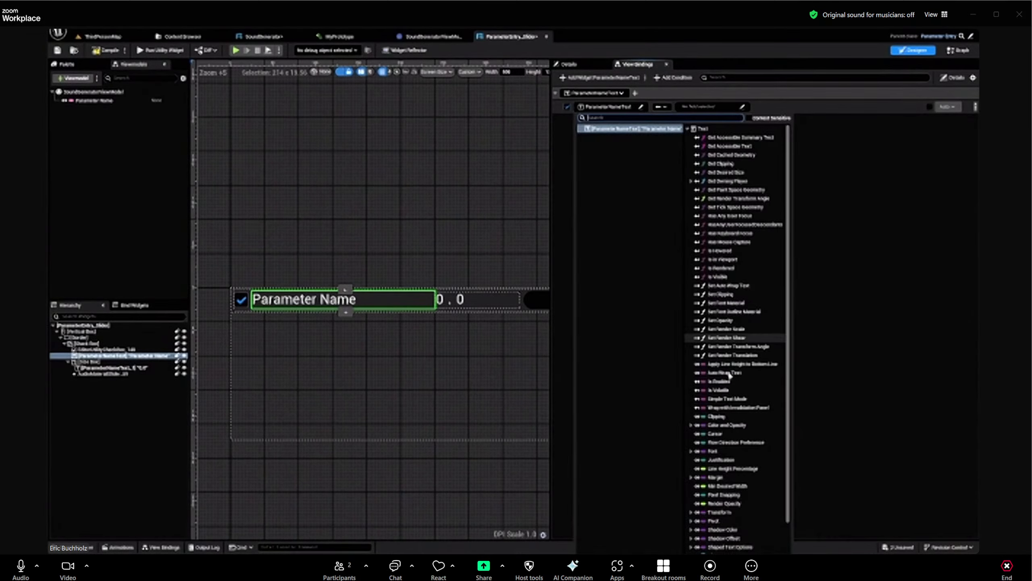
{"action": "scroll", "coordinate": [732, 504], "scroll_direction": "down", "scroll_amount": 5}
{"action": "left_click", "coordinate": [716, 516]}
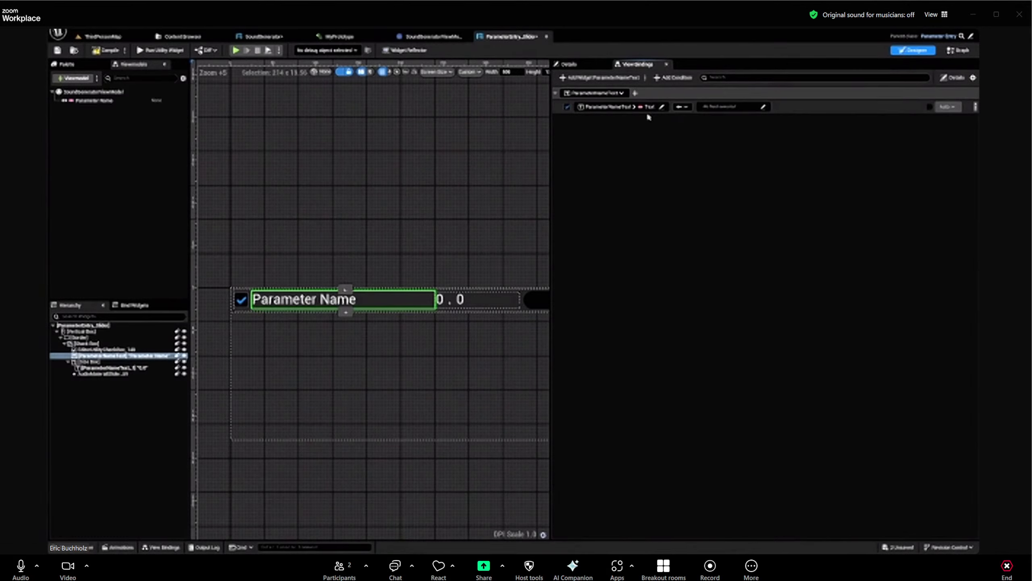
Set the binding's source to the Parameter Name field of SoundGeneratorViewModel
{"action": "left_click", "coordinate": [731, 107]}
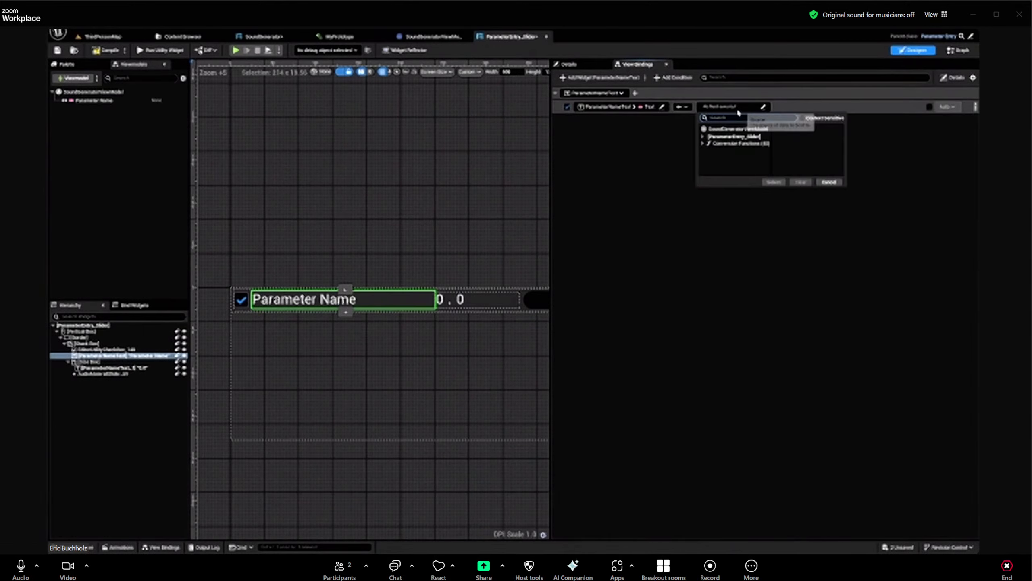
{"action": "left_click", "coordinate": [726, 130]}
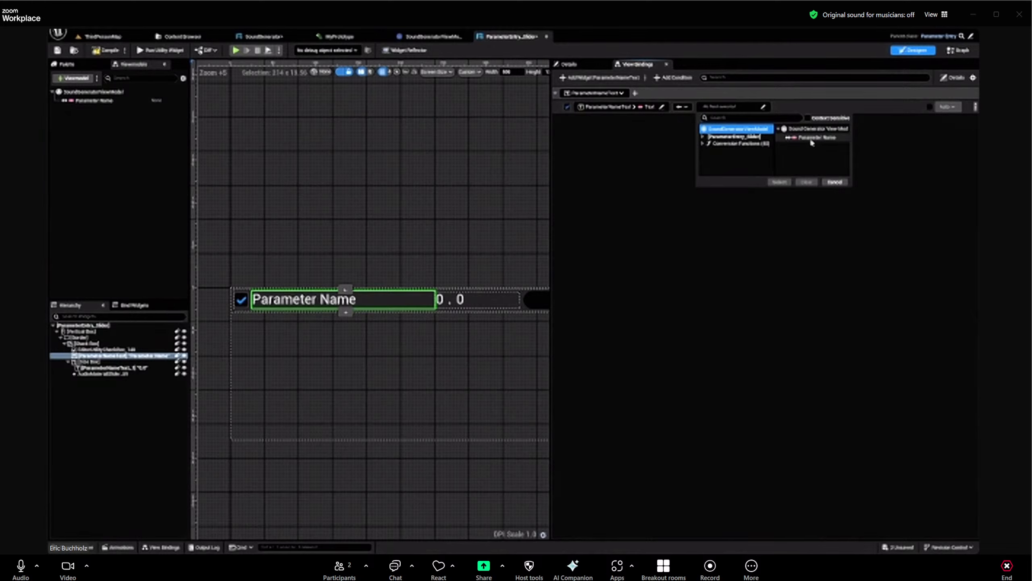
{"action": "left_click", "coordinate": [814, 139]}
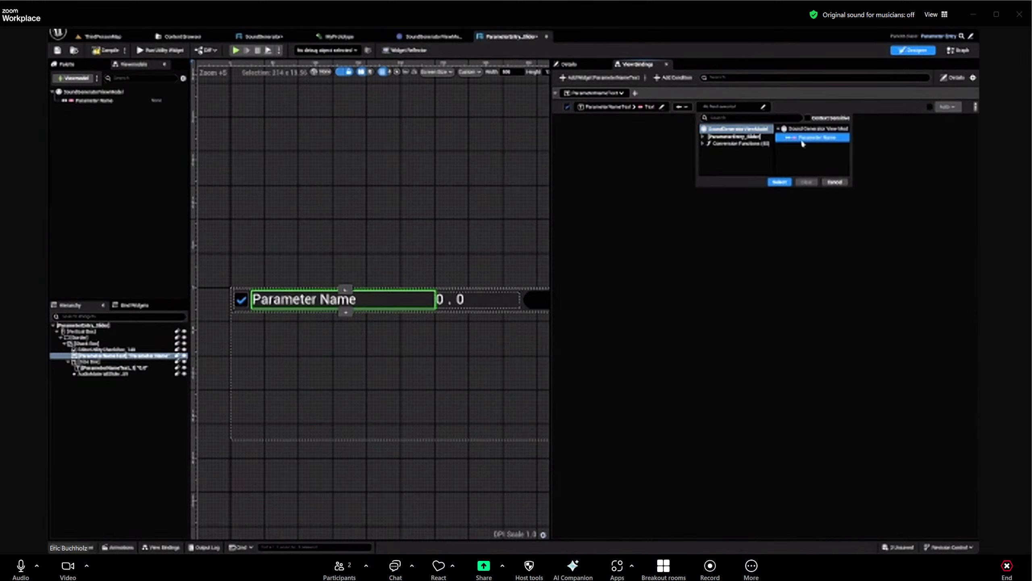
{"action": "left_click", "coordinate": [779, 182]}
Shrink the view bindings area and examine the creation type options in SoundGeneratorViewModel's details
{"action": "left_click_drag", "start_coordinate": [552, 202], "coordinate": [725, 201]}
{"action": "scroll", "coordinate": [618, 199], "scroll_direction": "down", "scroll_amount": 2}
{"action": "left_click", "coordinate": [604, 207]}
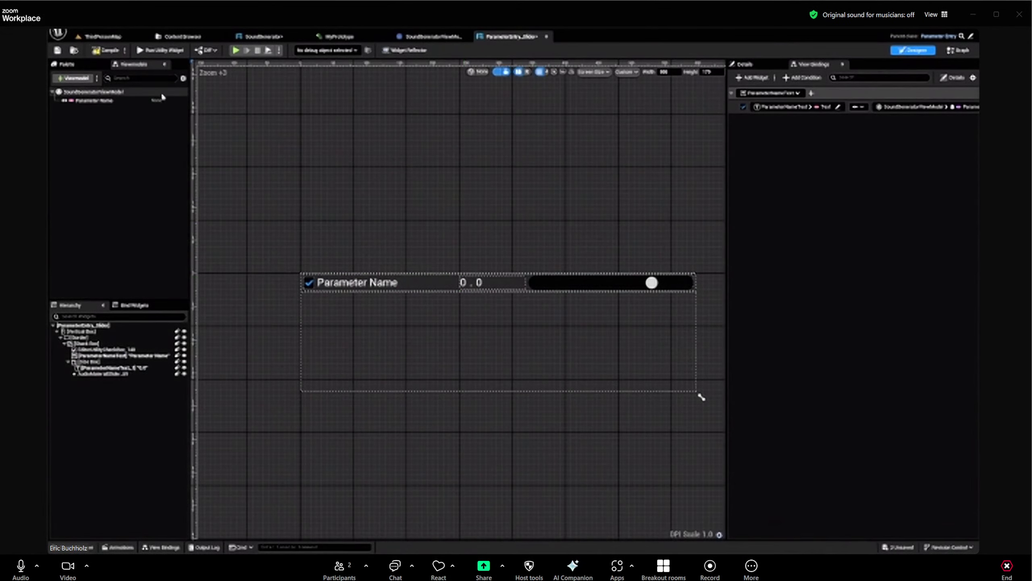
{"action": "left_click", "coordinate": [94, 91]}
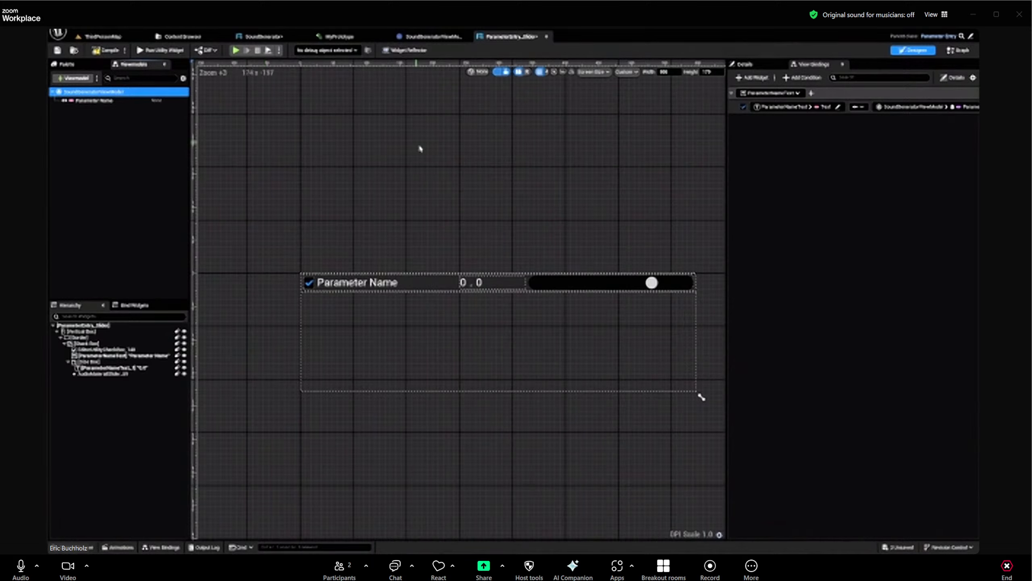
{"action": "left_click", "coordinate": [746, 64]}
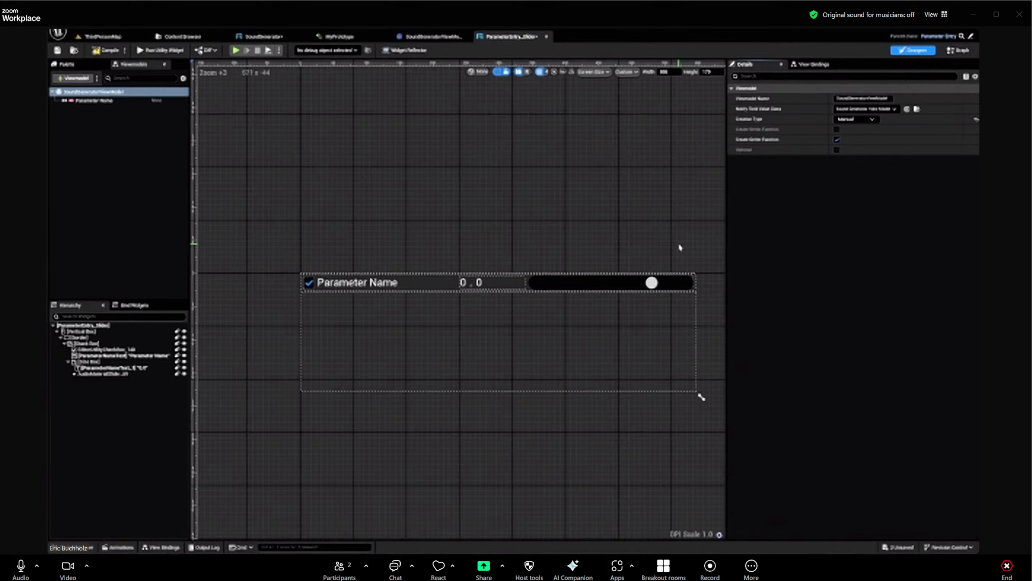
{"action": "left_click", "coordinate": [813, 65]}
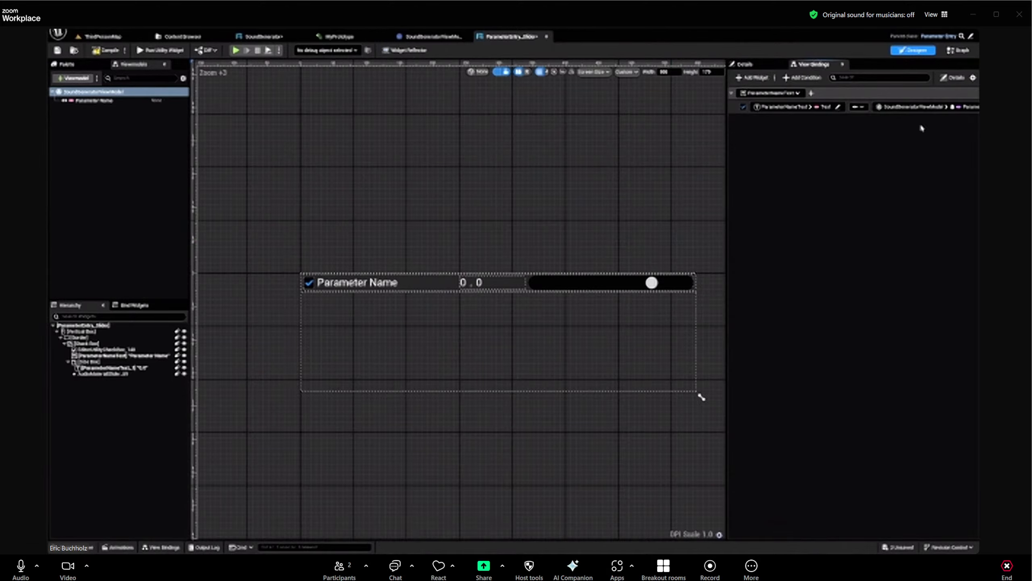
{"action": "left_click", "coordinate": [745, 64]}
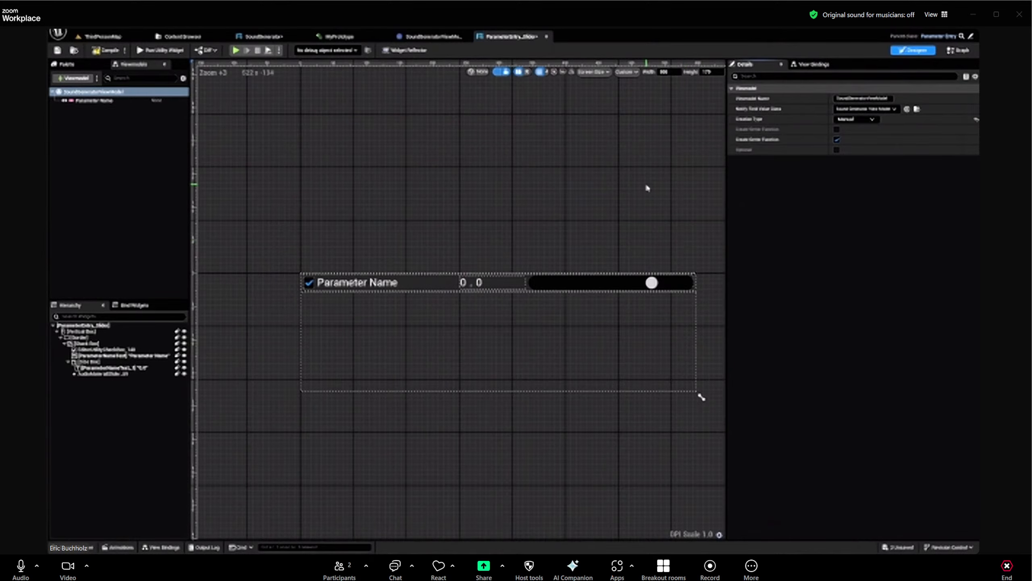
{"action": "left_click", "coordinate": [856, 118]}
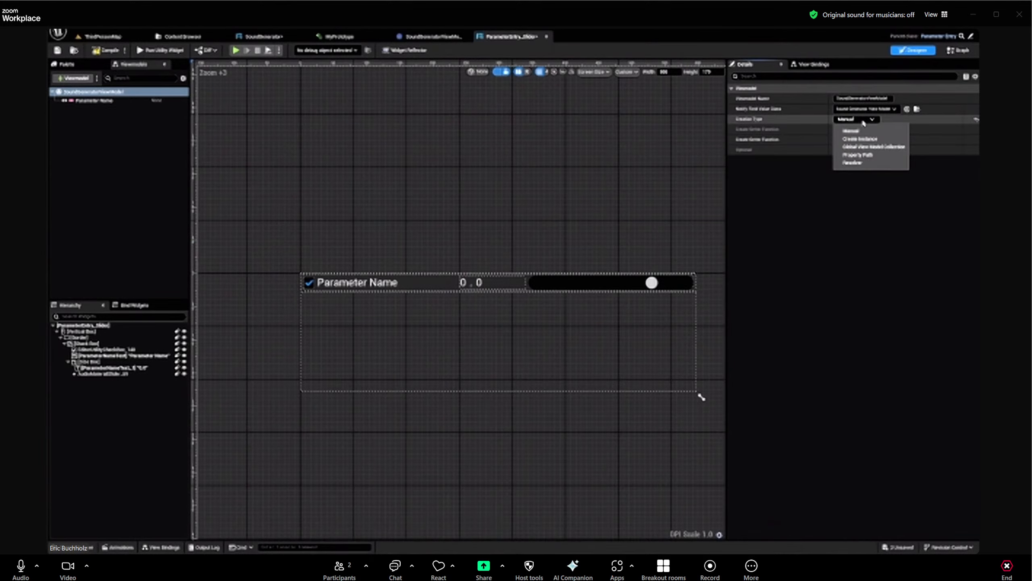
{"action": "left_click", "coordinate": [822, 143]}
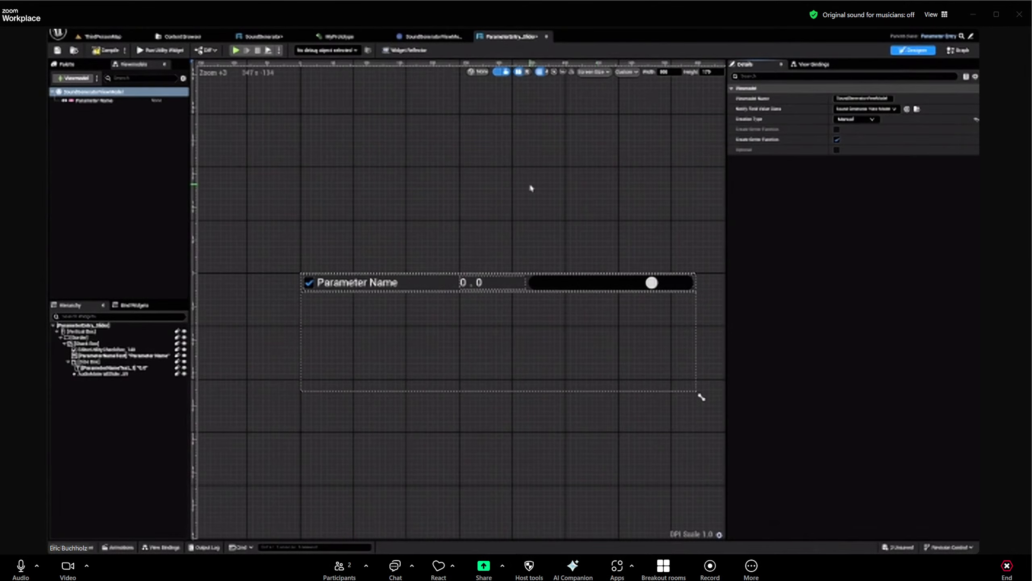
{"action": "left_click", "coordinate": [853, 122]}
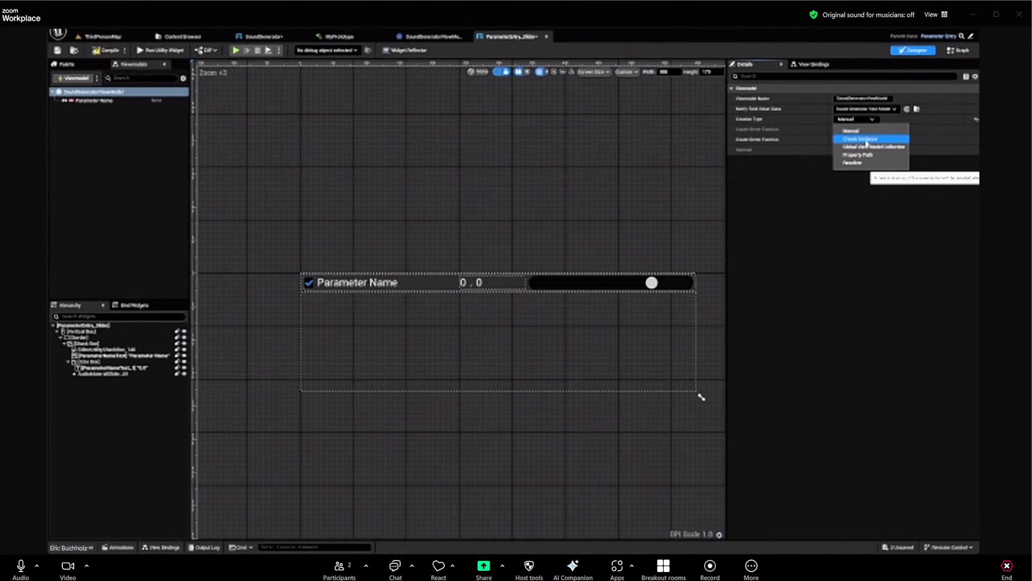
{"action": "left_click", "coordinate": [797, 125]}
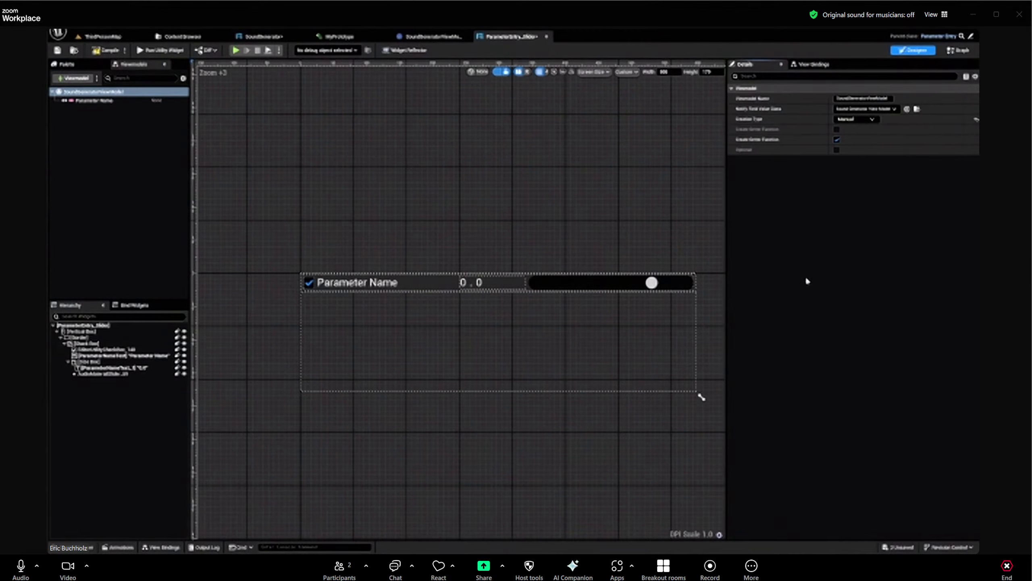
Replace the source of the ParameterNameText text binding with the To Text (Name) conversion function
{"action": "left_click", "coordinate": [482, 178]}
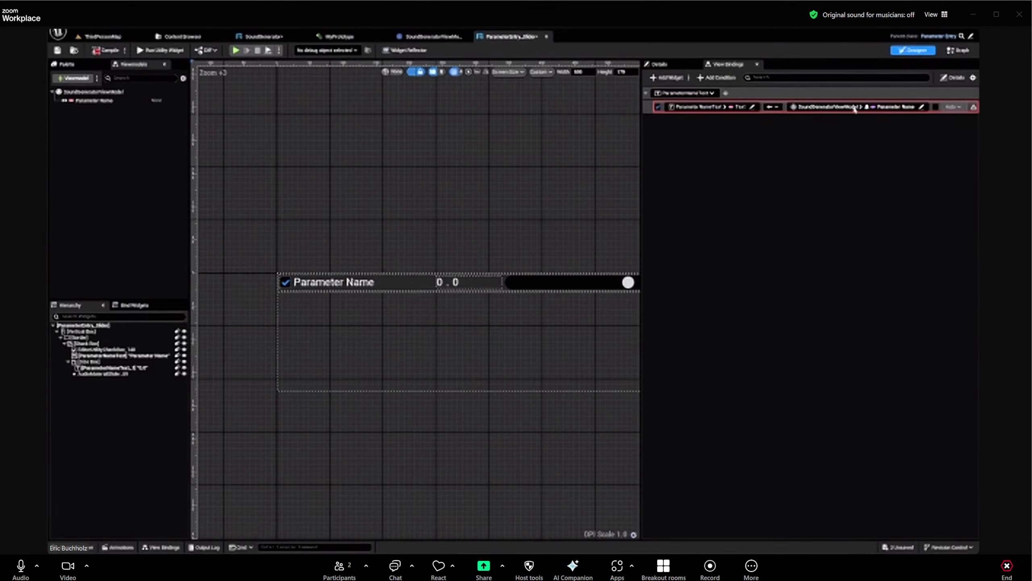
{"action": "left_click", "coordinate": [887, 108]}
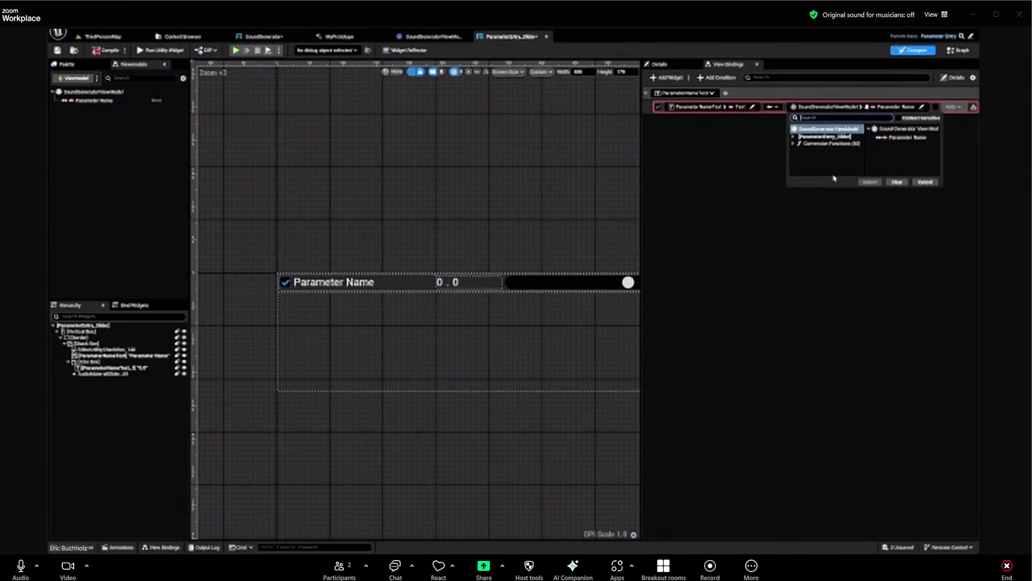
{"action": "left_click", "coordinate": [825, 143]}
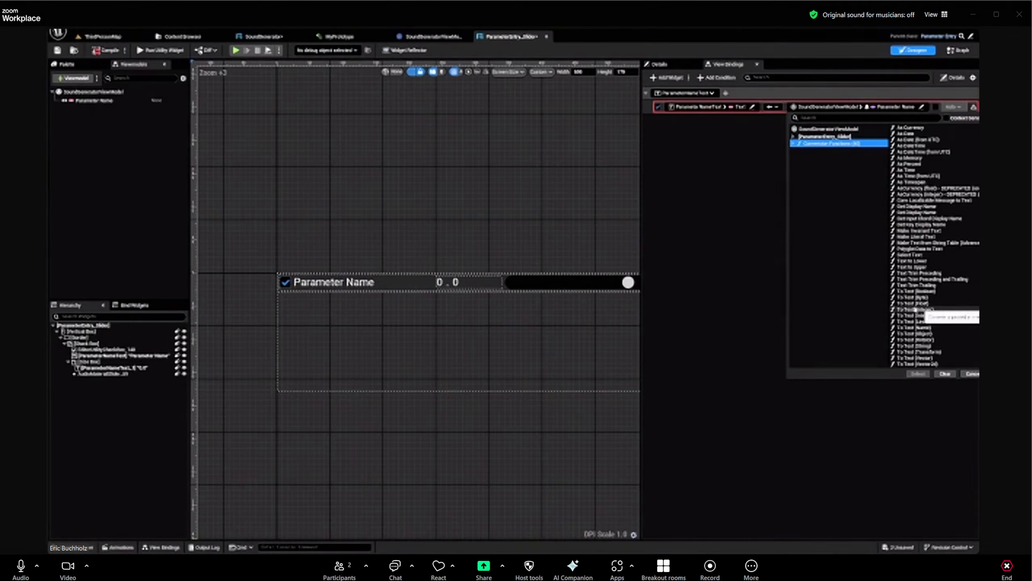
{"action": "left_click", "coordinate": [914, 327]}
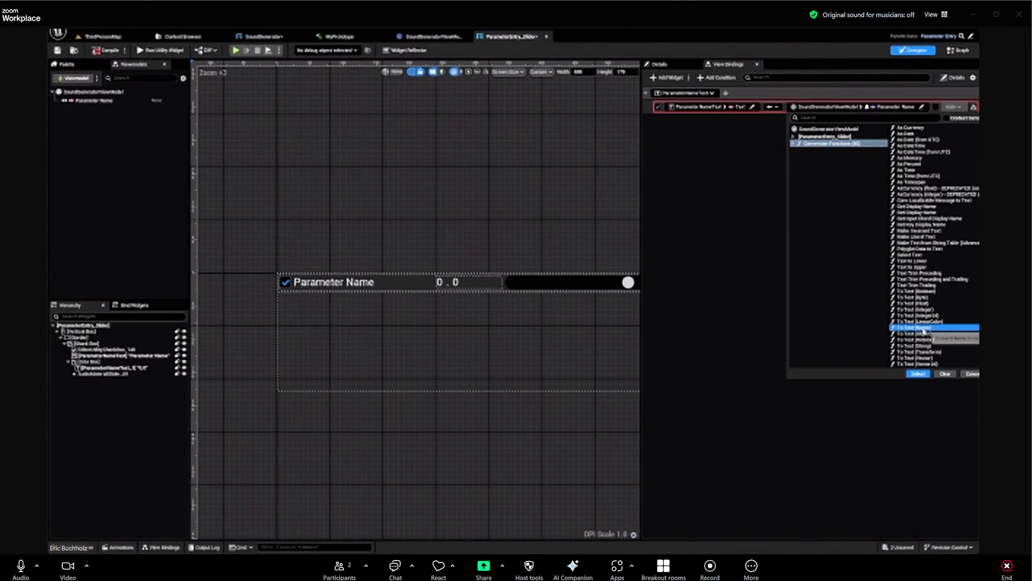
{"action": "left_click", "coordinate": [919, 374]}
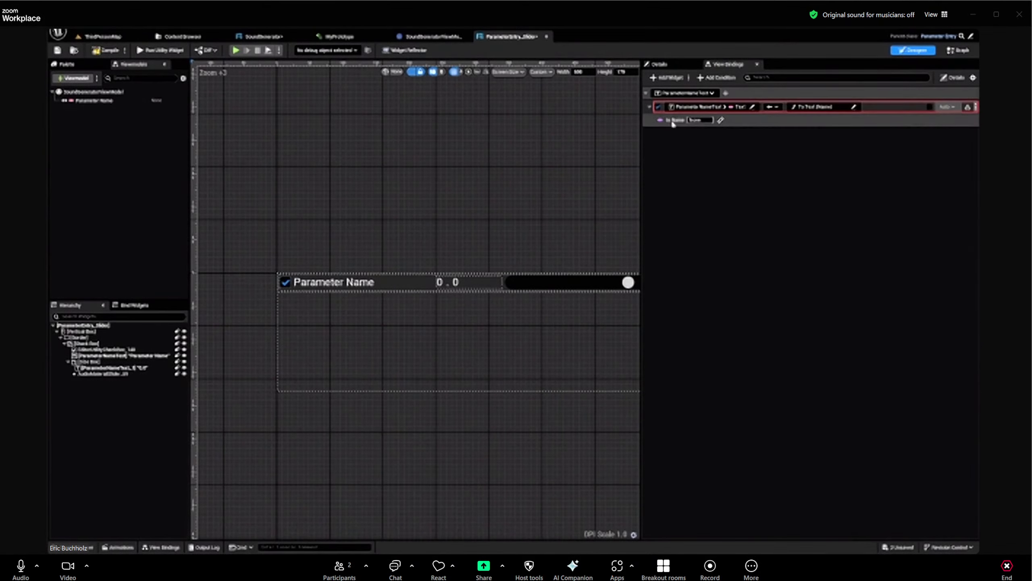
Bind the conversion function's In Name to the Parameter Name field of SoundGeneratorViewModel and narrow the view bindings area
{"action": "left_click", "coordinate": [721, 120]}
{"action": "left_click", "coordinate": [723, 119]}
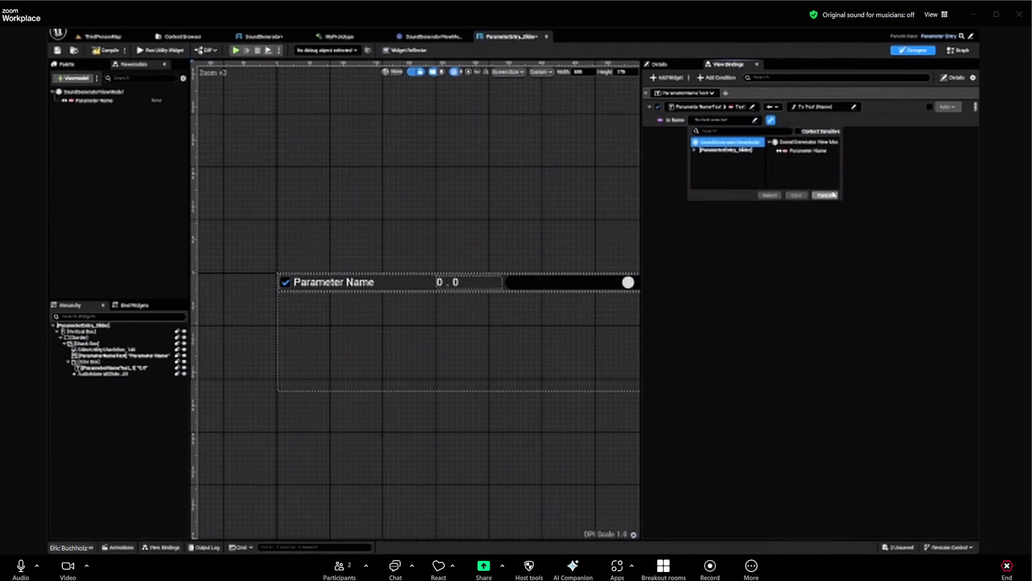
{"action": "left_click", "coordinate": [814, 152]}
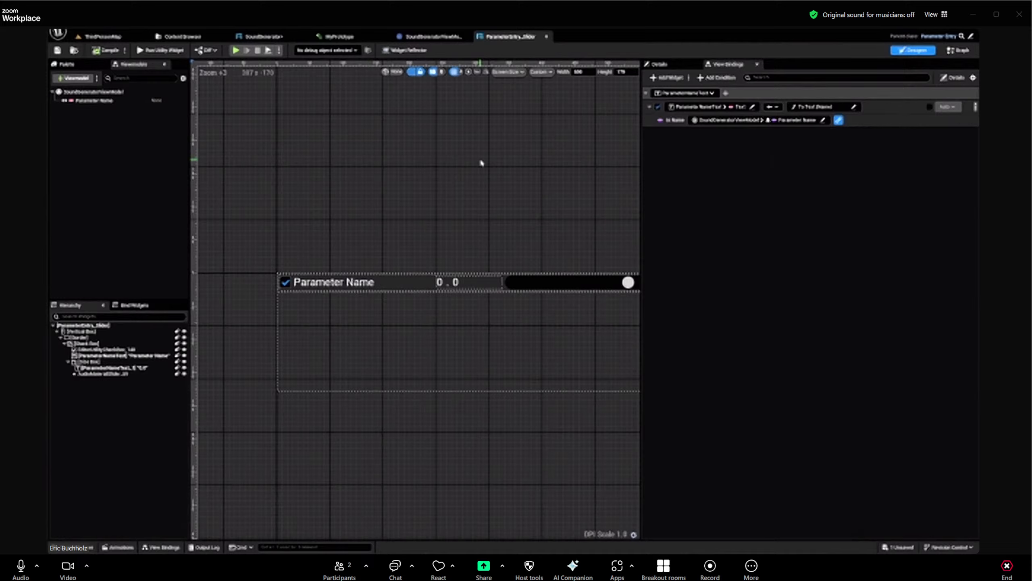
{"action": "left_click_drag", "start_coordinate": [642, 168], "coordinate": [774, 179]}
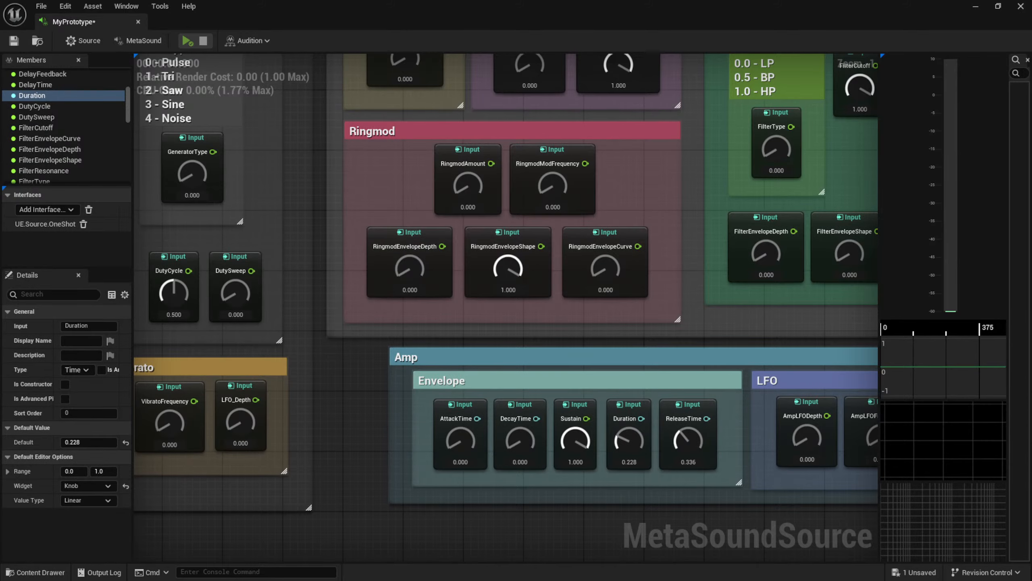
Examine the MyPrototype MetaSound graph from the parameter knobs through Internal Time Conversion to the Generator section
{"action": "scroll", "coordinate": [355, 362], "scroll_direction": "down", "scroll_amount": 3}
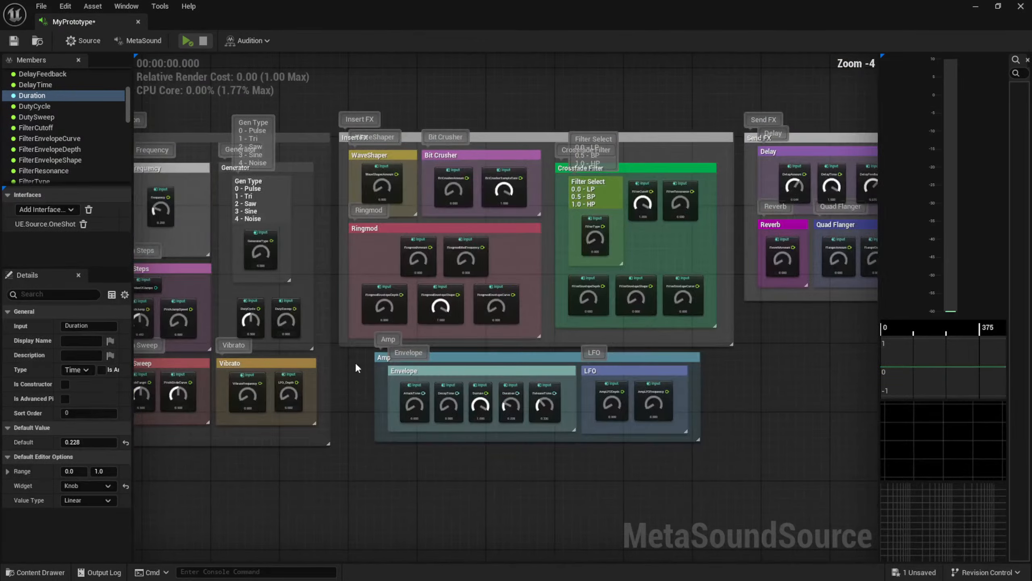
{"action": "right_click_drag", "start_coordinate": [356, 363], "coordinate": [825, 396]}
{"action": "right_click_drag", "start_coordinate": [470, 187], "coordinate": [809, 216]}
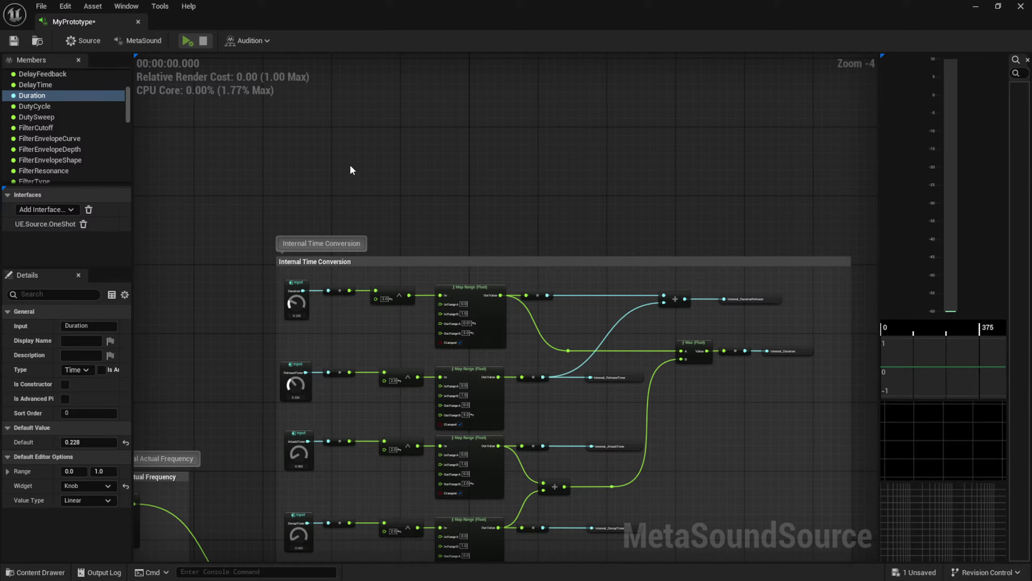
{"action": "right_click_drag", "start_coordinate": [222, 309], "coordinate": [388, 159]}
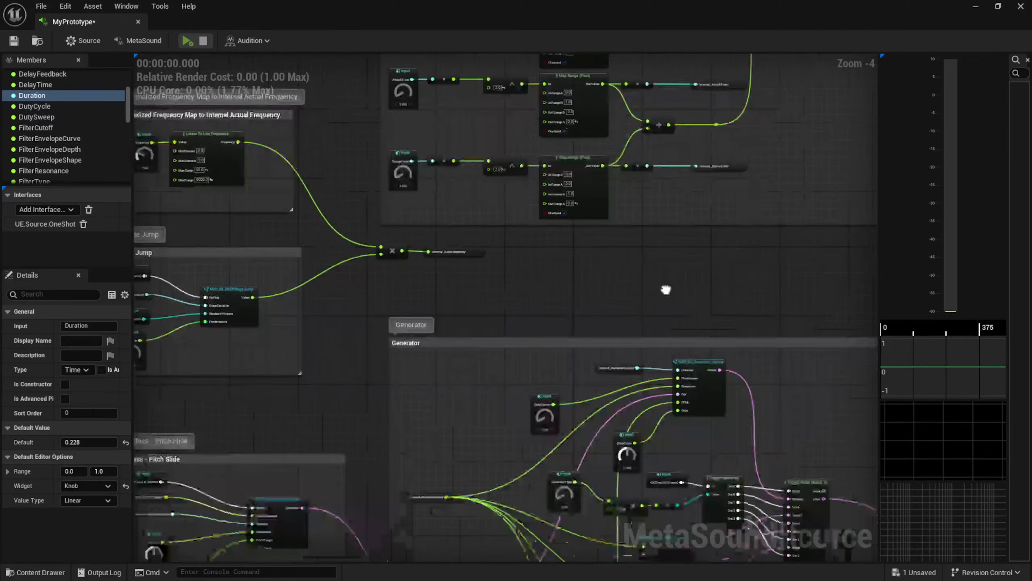
{"action": "right_click_drag", "start_coordinate": [660, 288], "coordinate": [571, 113]}
{"action": "right_click_drag", "start_coordinate": [340, 212], "coordinate": [362, 163]}
{"action": "right_click_drag", "start_coordinate": [716, 355], "coordinate": [675, 376]}
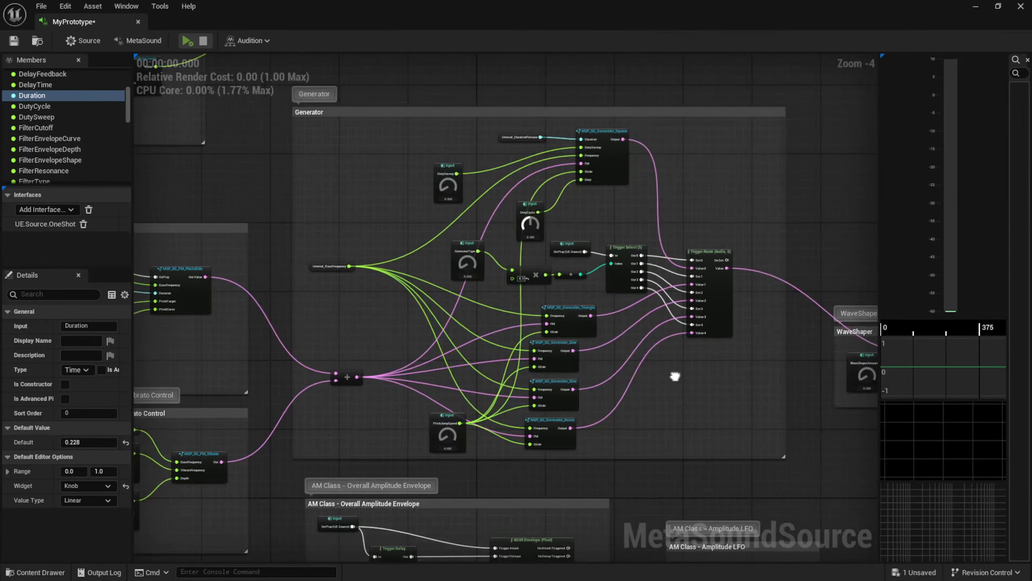
Examine the Generator section's inputs and its routing through the Trigger Route node towards the WaveShaper section
{"action": "scroll", "coordinate": [400, 221], "scroll_direction": "up", "scroll_amount": 1}
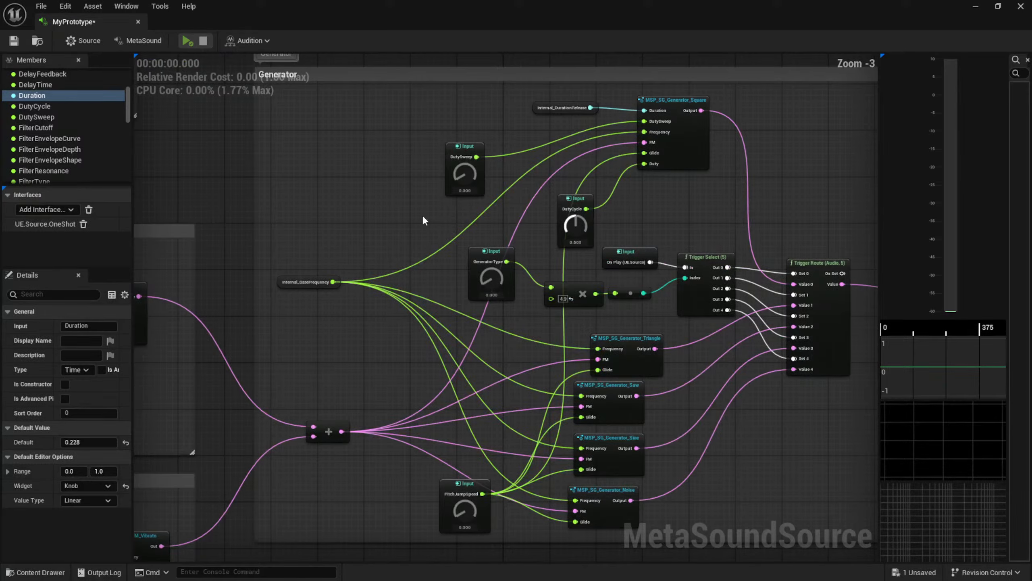
{"action": "right_click_drag", "start_coordinate": [423, 214], "coordinate": [289, 143]}
{"action": "right_click_drag", "start_coordinate": [652, 348], "coordinate": [733, 418]}
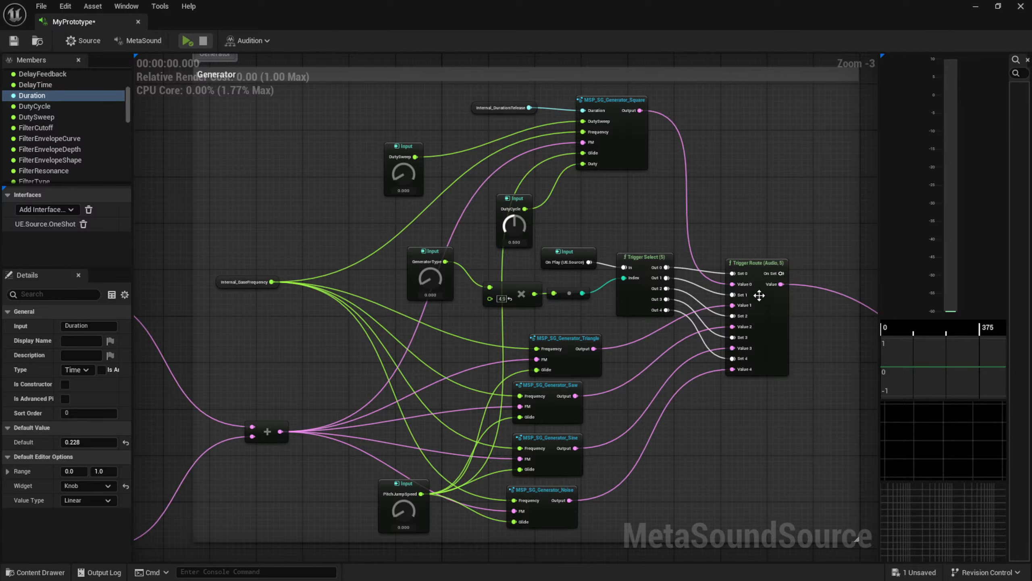
{"action": "right_click_drag", "start_coordinate": [817, 337], "coordinate": [695, 331]}
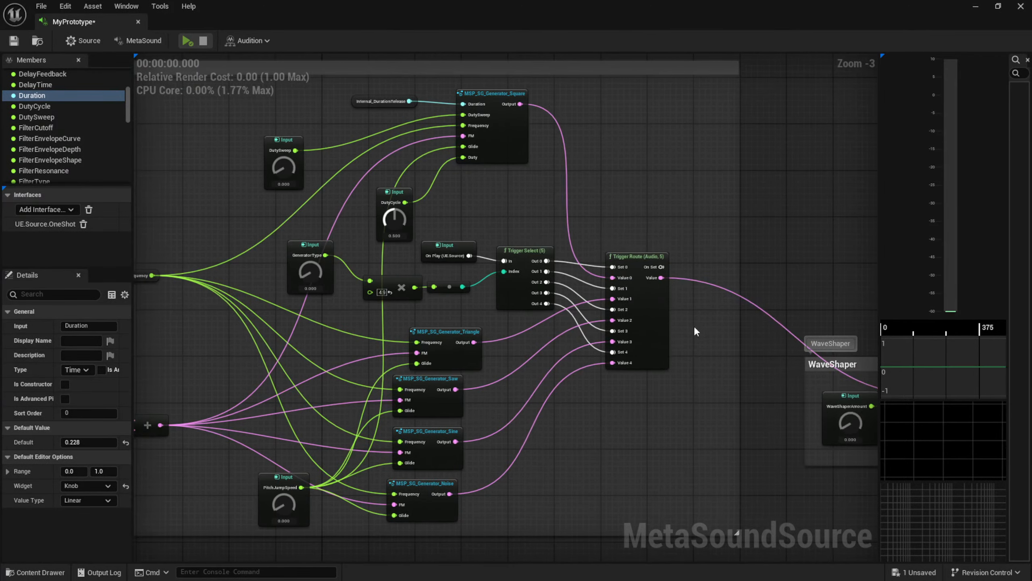
{"action": "right_click_drag", "start_coordinate": [610, 206], "coordinate": [758, 185]}
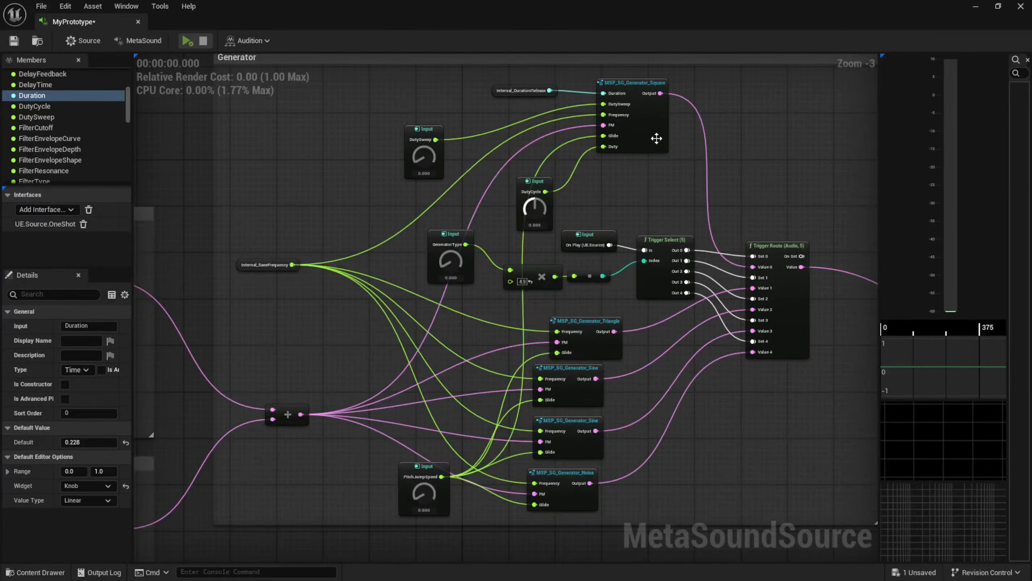
Examine the Square, Triangle, Saw, Sine and Noise generator patches and how GeneratorType selects between them
{"action": "scroll", "coordinate": [628, 469], "scroll_direction": "up", "scroll_amount": 3}
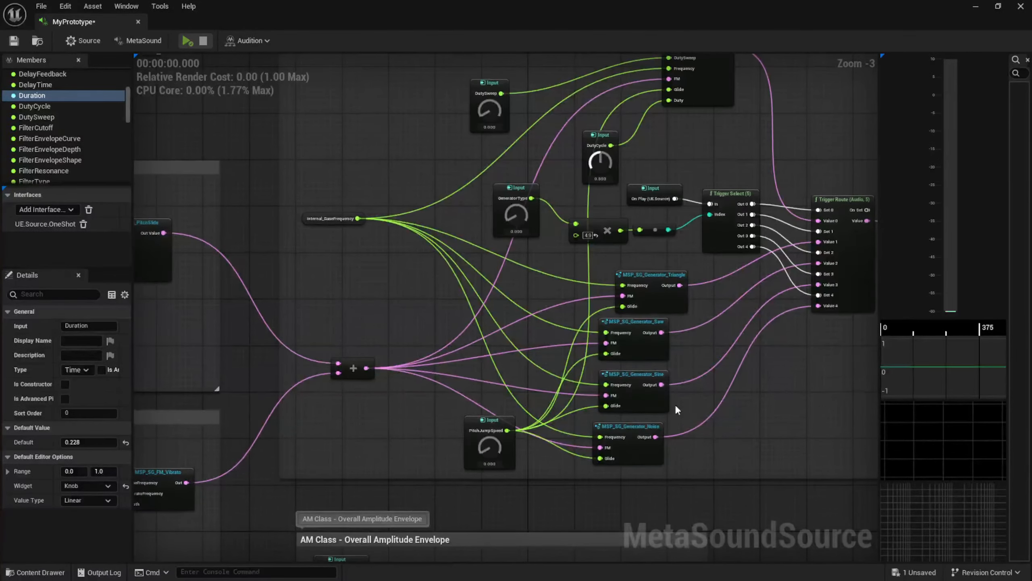
{"action": "left_click", "coordinate": [634, 454]}
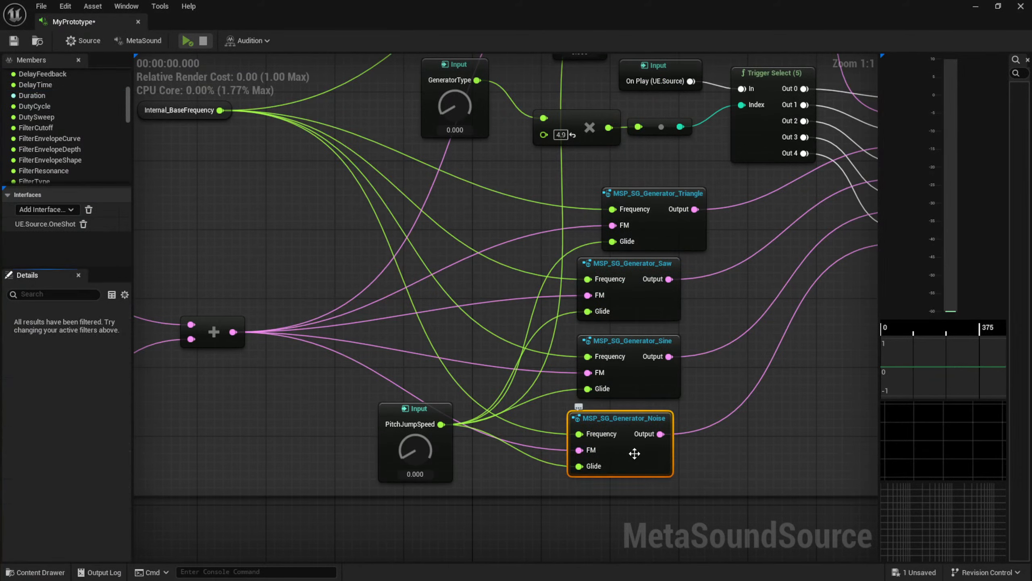
{"action": "right_click_drag", "start_coordinate": [756, 408], "coordinate": [689, 386]}
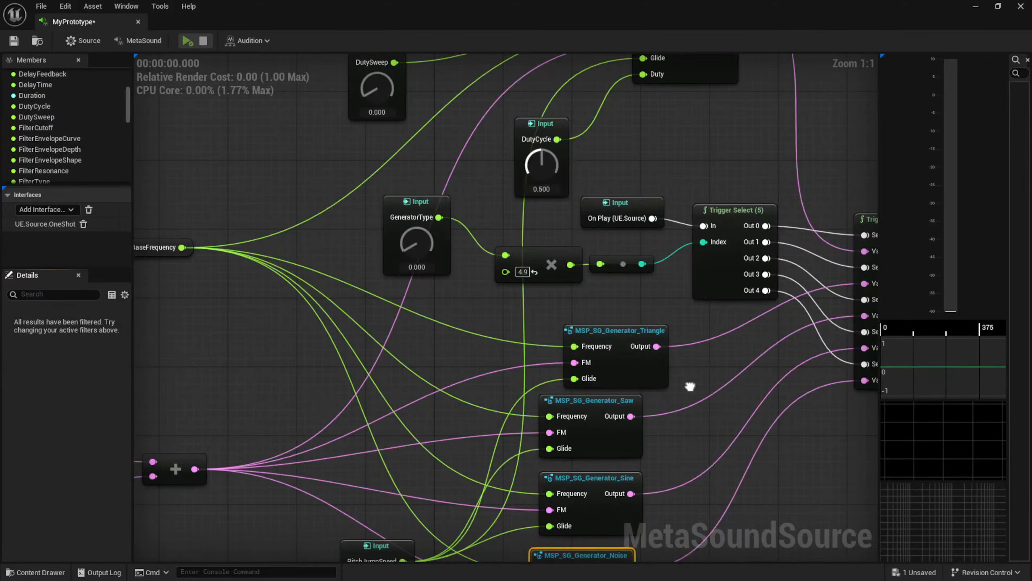
{"action": "right_click_drag", "start_coordinate": [657, 311], "coordinate": [655, 463]}
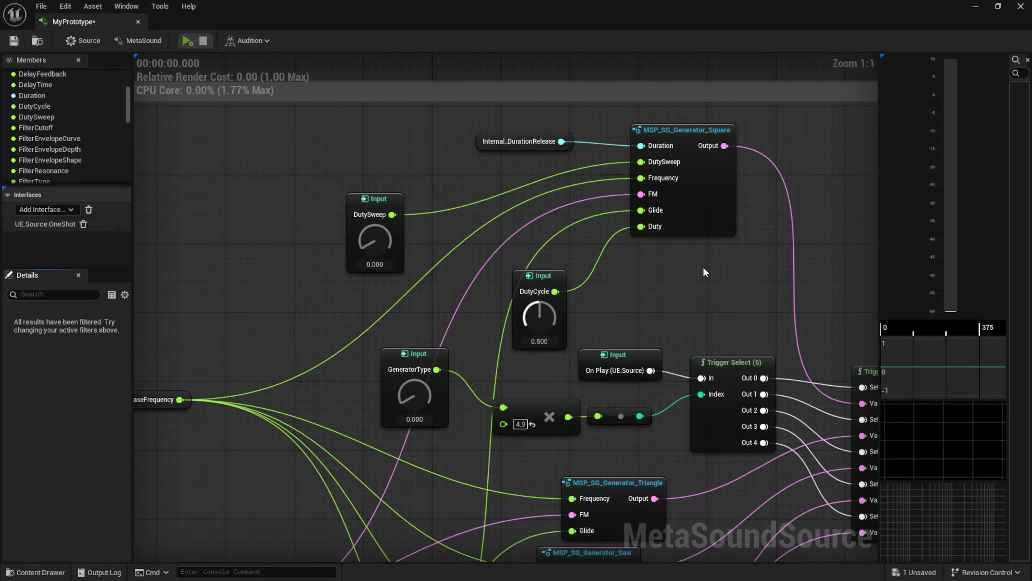
{"action": "right_click_drag", "start_coordinate": [709, 309], "coordinate": [687, 168]}
{"action": "right_click_drag", "start_coordinate": [669, 213], "coordinate": [727, 330]}
{"action": "right_click_drag", "start_coordinate": [663, 256], "coordinate": [697, 225]}
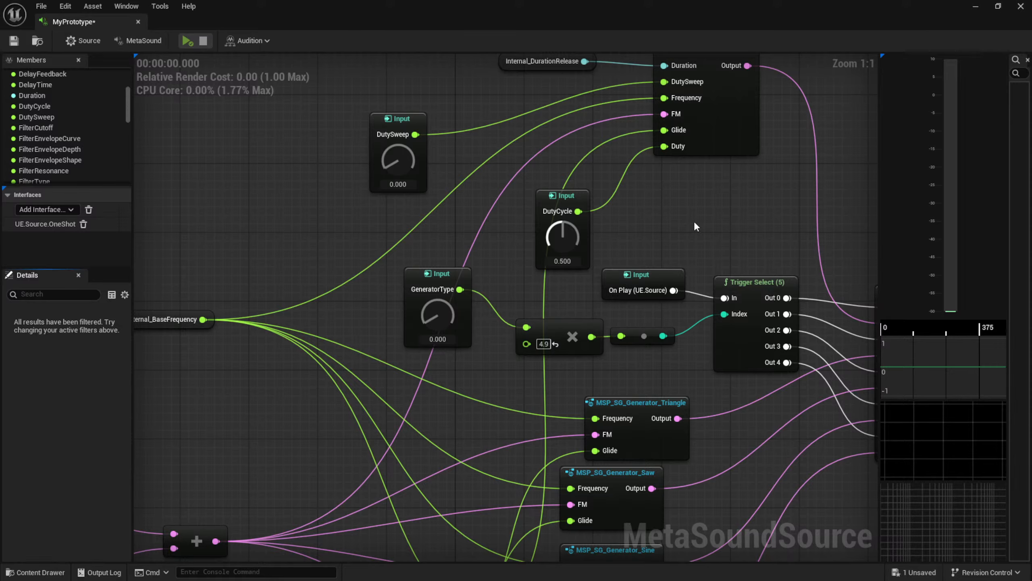
{"action": "right_click_drag", "start_coordinate": [717, 236], "coordinate": [667, 237]}
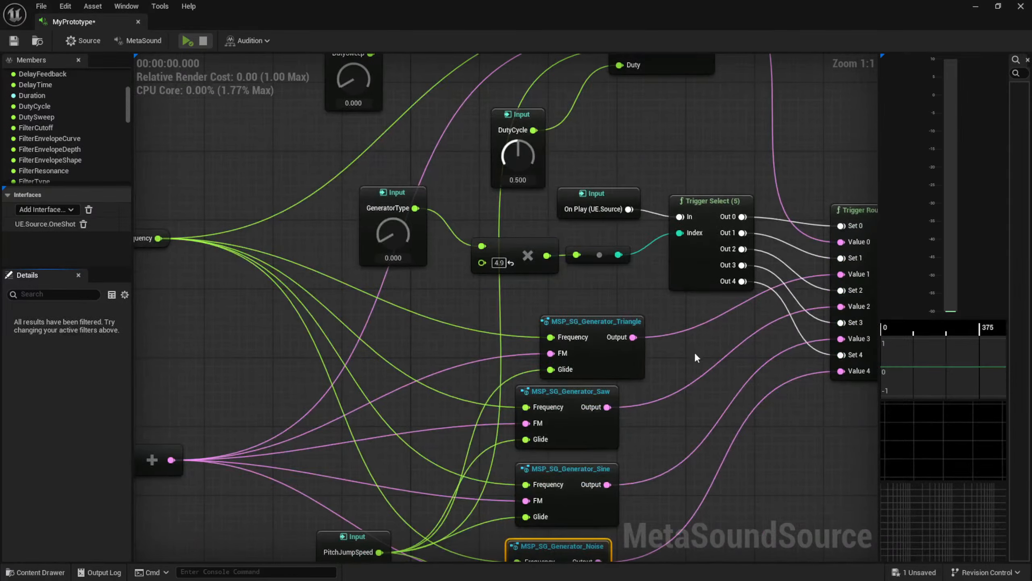
{"action": "right_click_drag", "start_coordinate": [694, 354], "coordinate": [678, 188]}
{"action": "right_click_drag", "start_coordinate": [677, 317], "coordinate": [673, 450]}
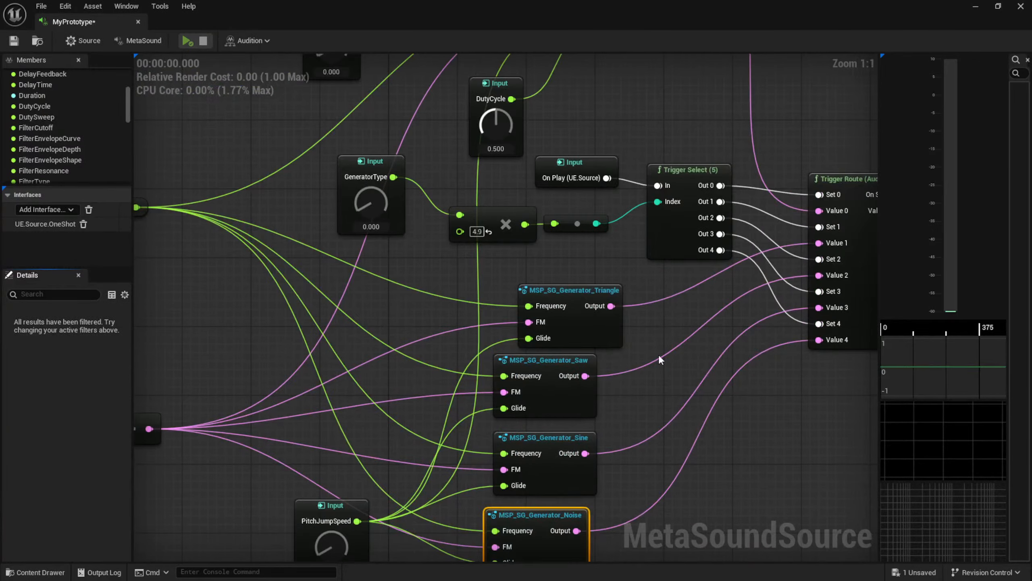
{"action": "right_click_drag", "start_coordinate": [659, 355], "coordinate": [697, 308]}
{"action": "right_click_drag", "start_coordinate": [668, 362], "coordinate": [661, 344]}
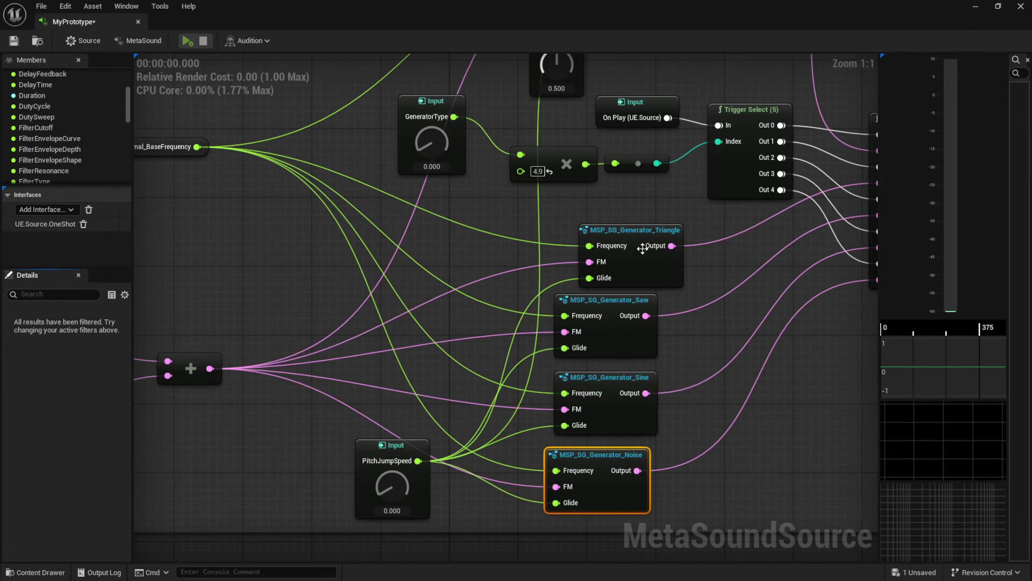
Open the MSP_SG_Generator_Triangle patch and examine the nodes feeding its Triangle oscillator
{"action": "left_click", "coordinate": [635, 231]}
{"action": "double_click", "coordinate": [635, 231]}
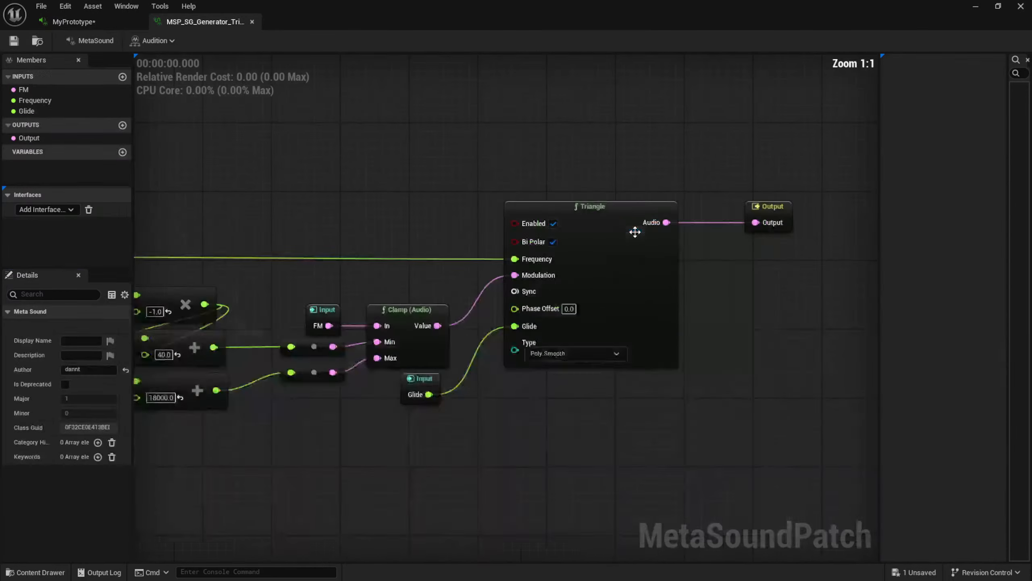
{"action": "right_click_drag", "start_coordinate": [633, 230], "coordinate": [554, 234]}
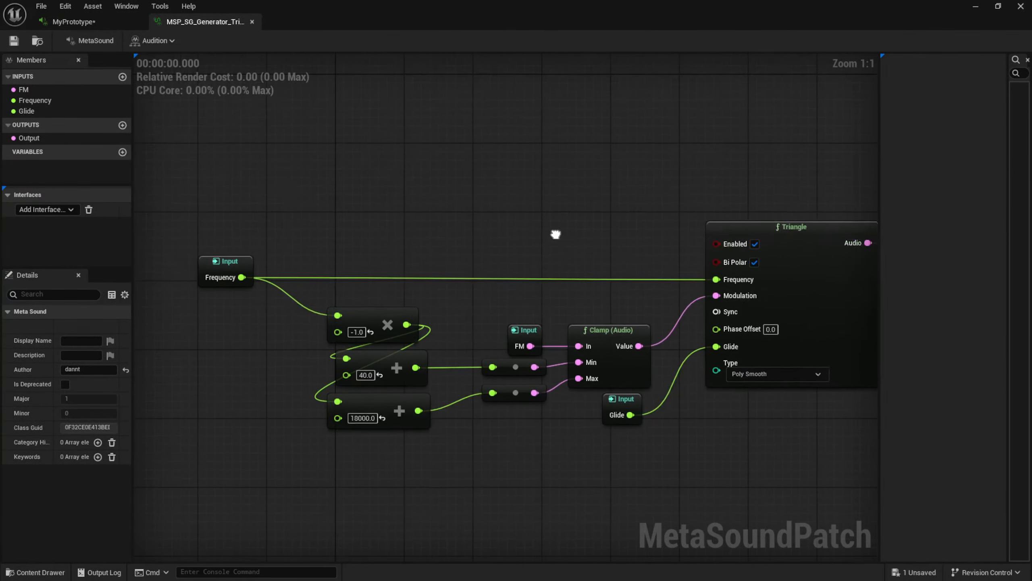
Examine how the Triangle patch derives clamp limits from Frequency and feeds the clamped FM signal into the oscillator's Modulation input
{"action": "right_click_drag", "start_coordinate": [313, 173], "coordinate": [293, 162]}
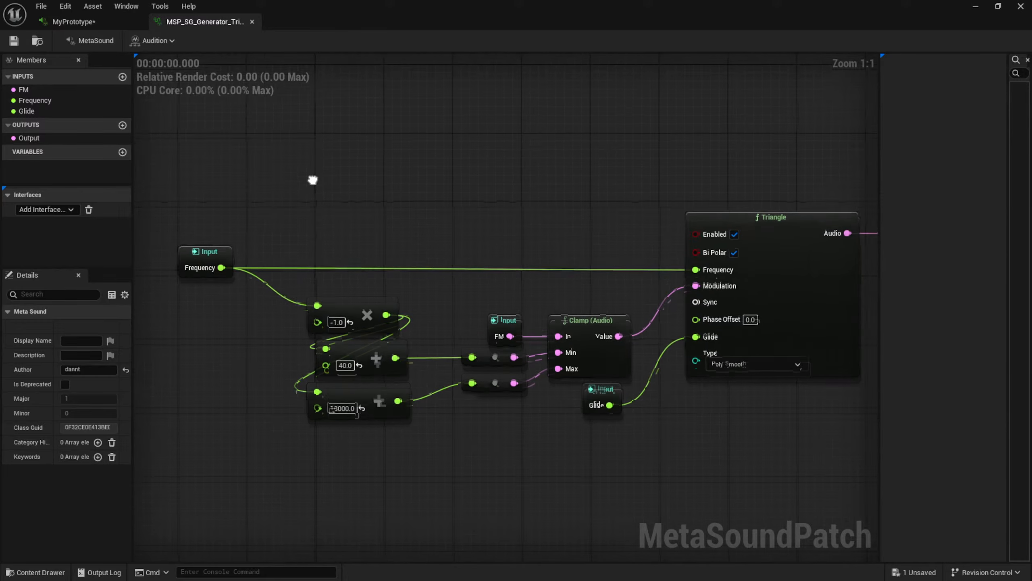
{"action": "right_click_drag", "start_coordinate": [558, 446], "coordinate": [527, 409]}
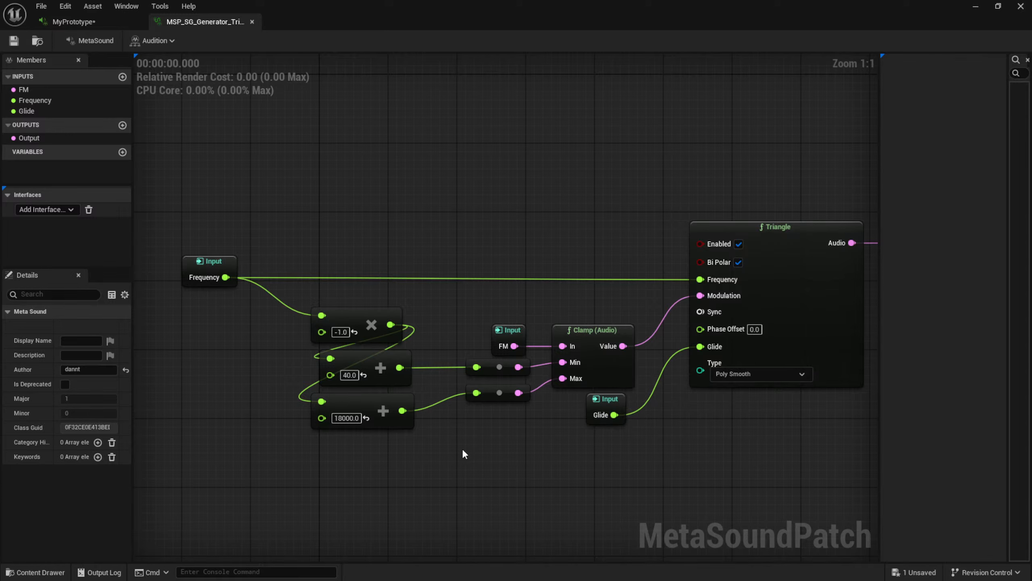
{"action": "right_click_drag", "start_coordinate": [364, 483], "coordinate": [383, 485]}
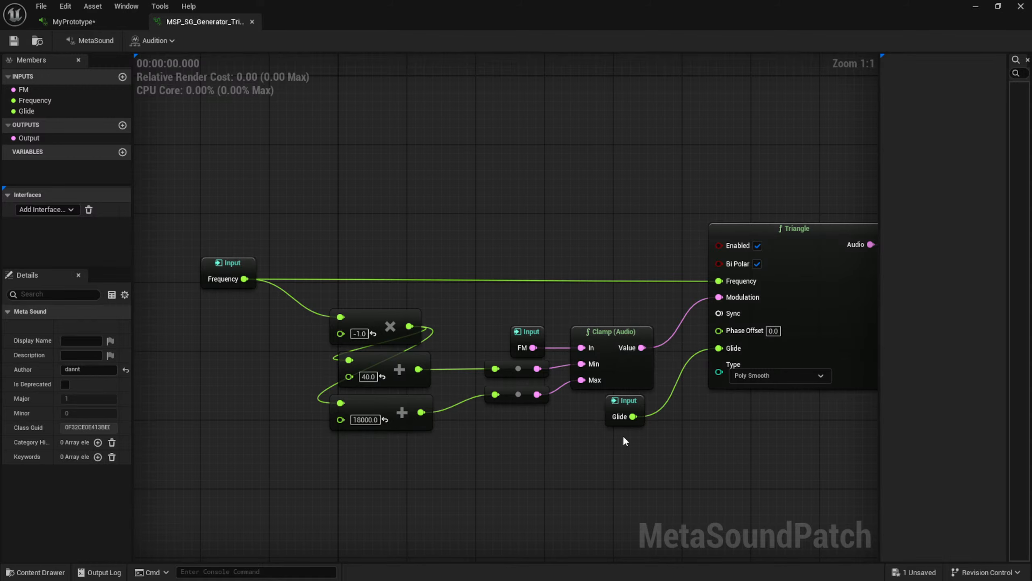
{"action": "right_click_drag", "start_coordinate": [612, 359], "coordinate": [548, 369]}
{"action": "right_click_drag", "start_coordinate": [468, 317], "coordinate": [509, 330]}
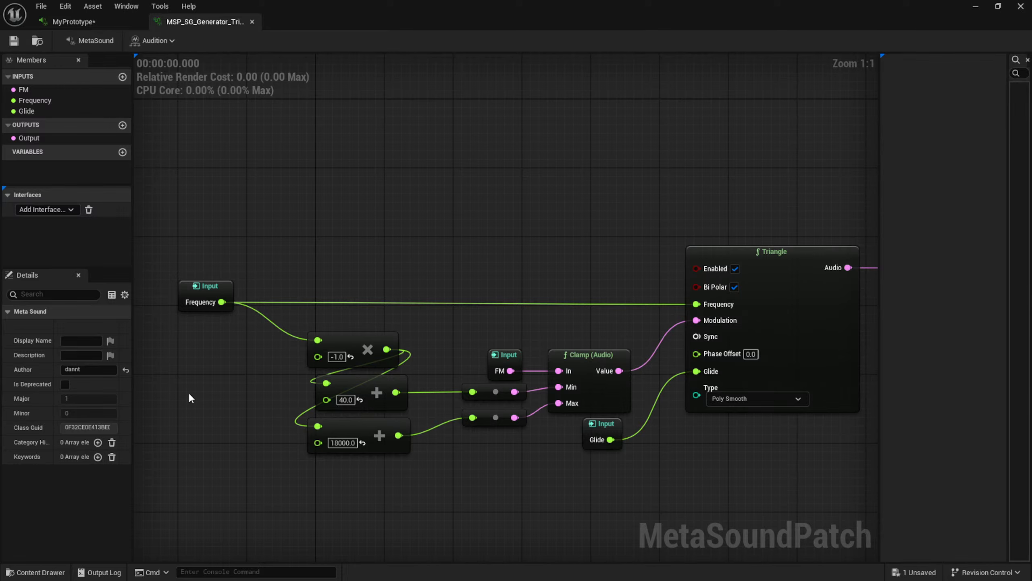
Return to the MyPrototype graph and trace the Pitch Slide and Vibrato Control outputs through the adder to the generators' FM inputs
{"action": "left_click", "coordinate": [105, 21]}
{"action": "right_click_drag", "start_coordinate": [281, 290], "coordinate": [607, 236]}
{"action": "right_click_drag", "start_coordinate": [431, 223], "coordinate": [715, 299]}
{"action": "right_click_drag", "start_coordinate": [513, 302], "coordinate": [631, 359]}
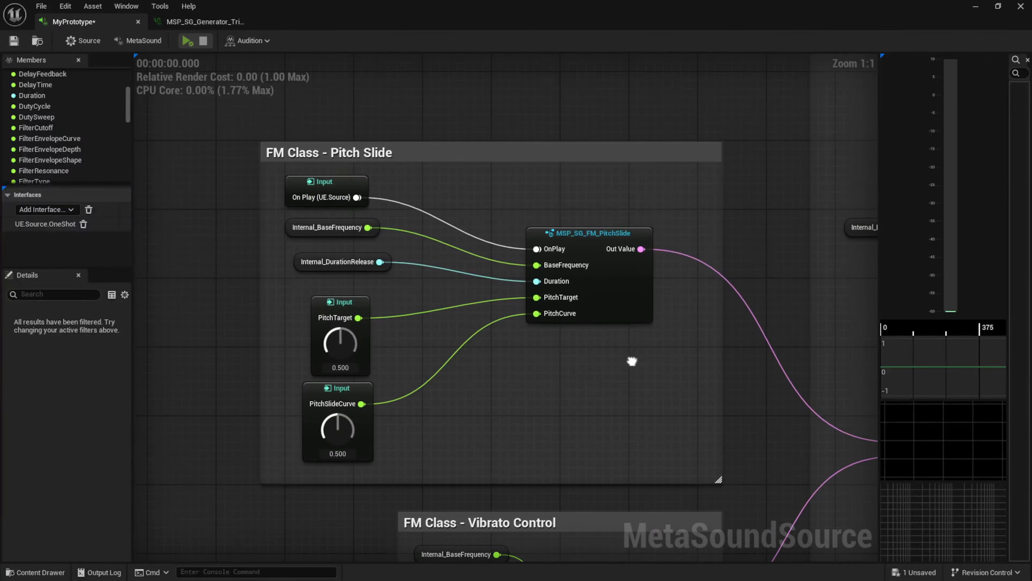
{"action": "right_click_drag", "start_coordinate": [689, 448], "coordinate": [526, 246]}
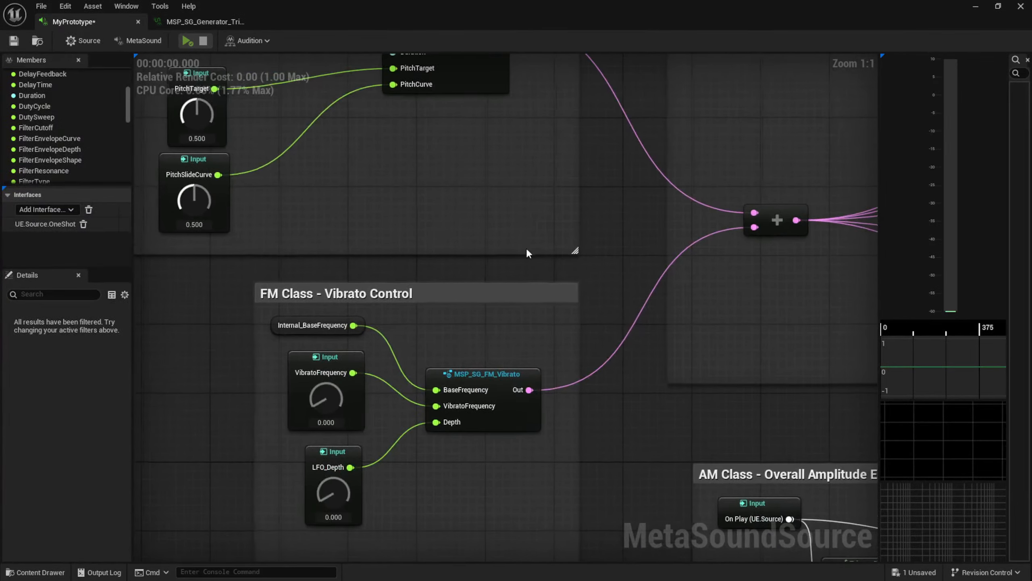
{"action": "right_click_drag", "start_coordinate": [559, 280], "coordinate": [313, 345]}
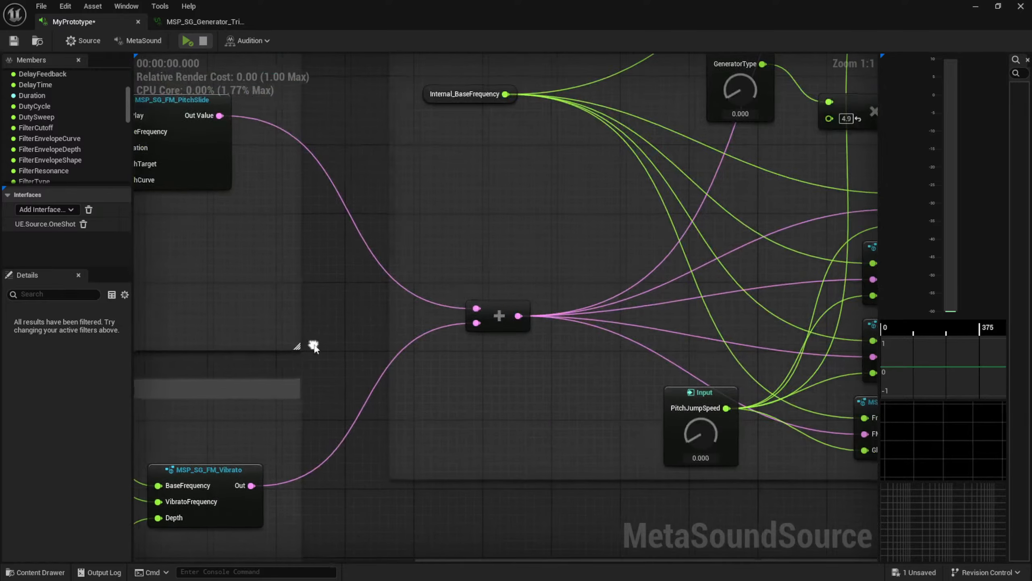
{"action": "right_click_drag", "start_coordinate": [541, 352], "coordinate": [270, 378]}
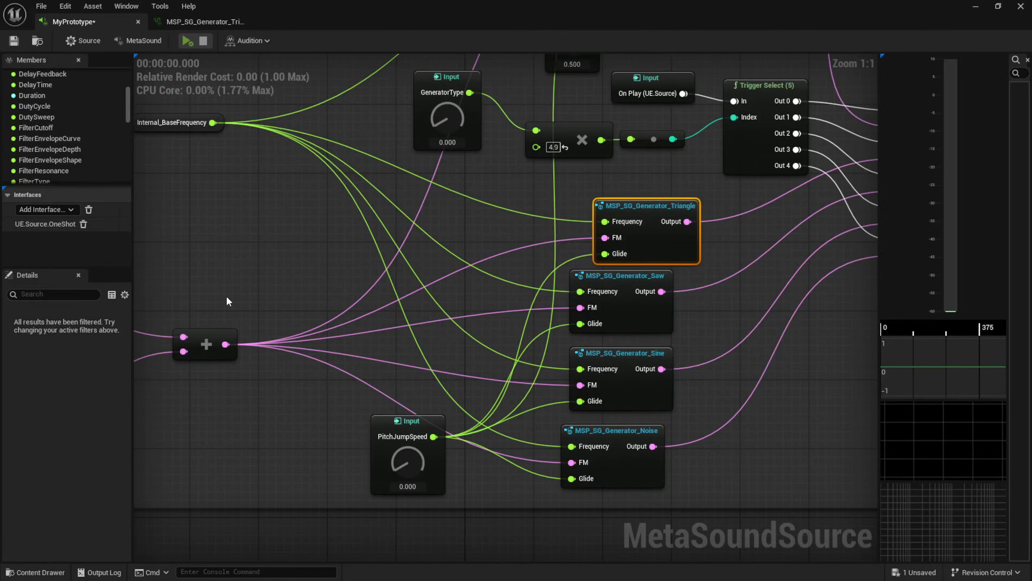
{"action": "right_click_drag", "start_coordinate": [226, 298], "coordinate": [496, 279]}
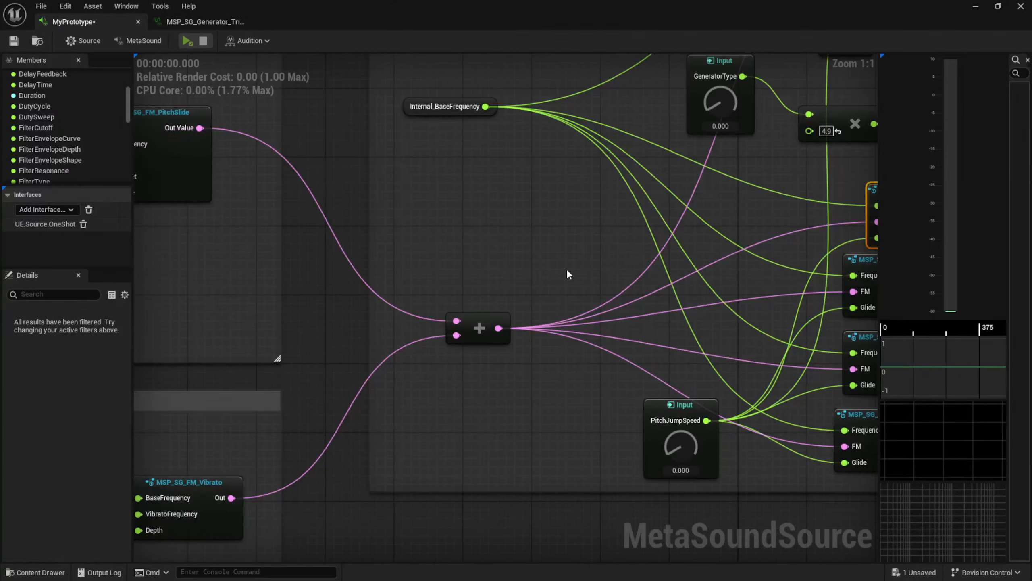
{"action": "right_click_drag", "start_coordinate": [568, 274], "coordinate": [348, 329]}
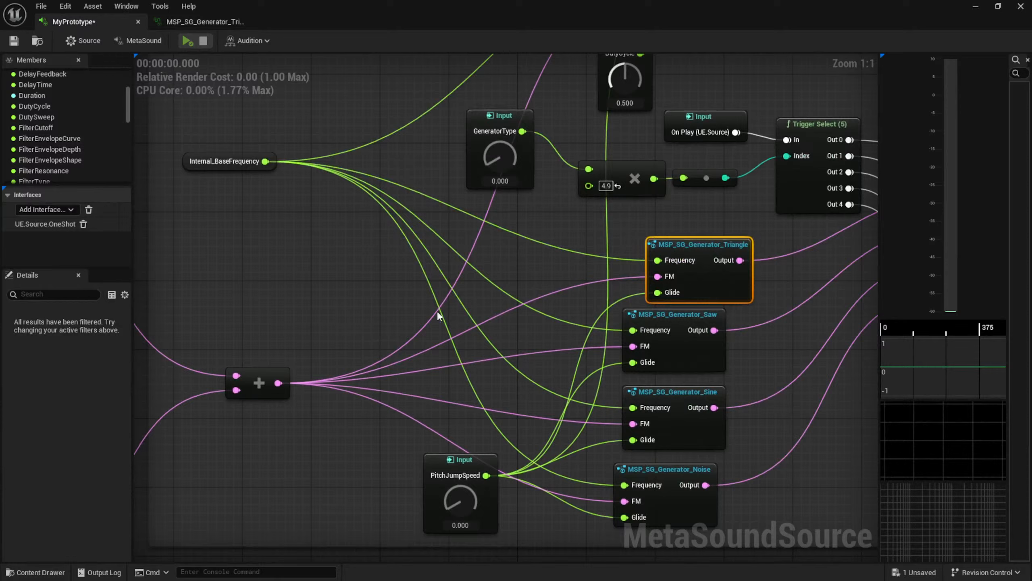
Reopen the MSP_SG_Generator_Triangle patch and examine the Glide input wired to the Triangle oscillator
{"action": "double_click", "coordinate": [705, 244]}
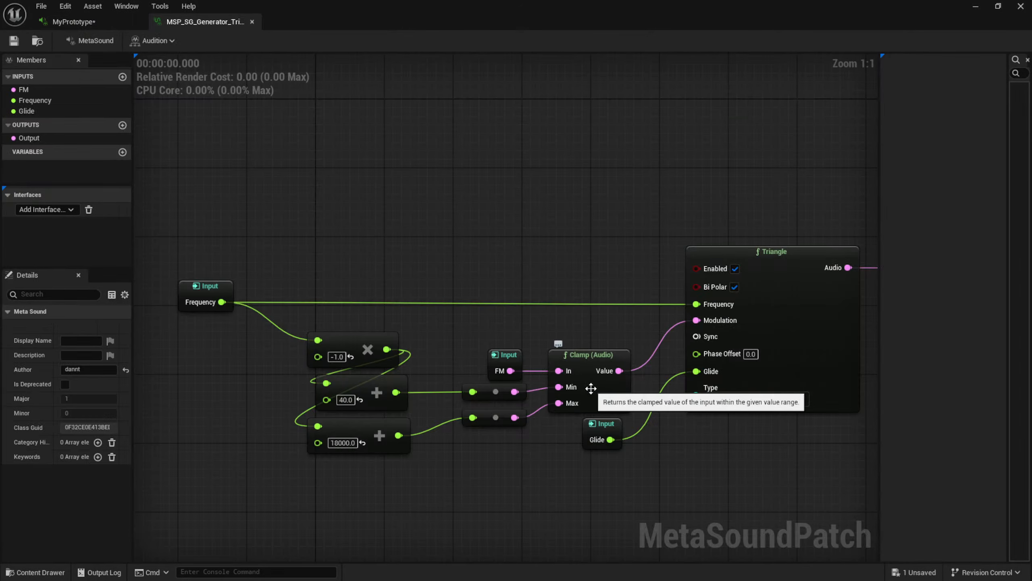
{"action": "right_click_drag", "start_coordinate": [567, 488], "coordinate": [524, 468]}
{"action": "left_click", "coordinate": [563, 404]}
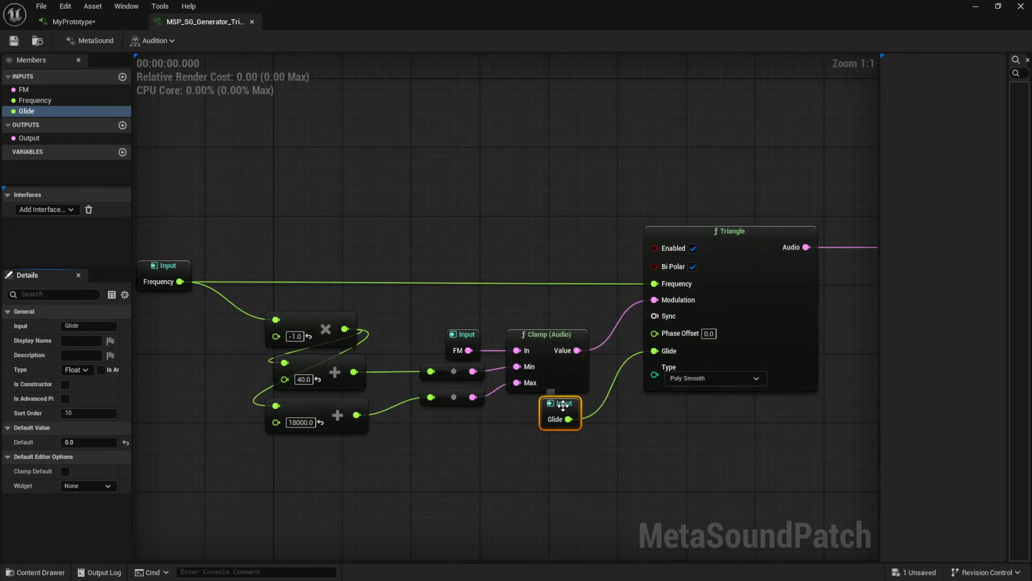
{"action": "right_click_drag", "start_coordinate": [688, 445], "coordinate": [651, 455]}
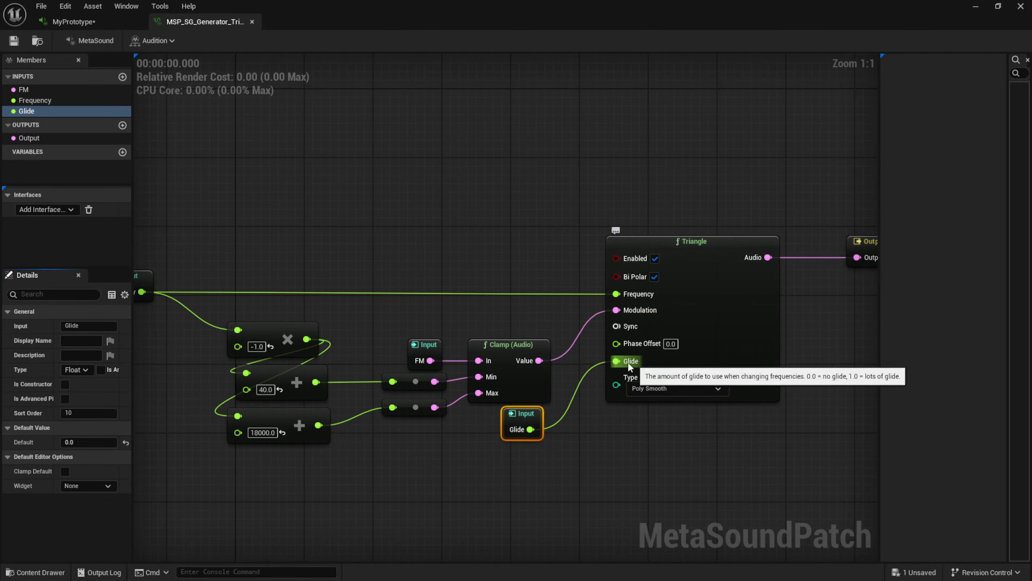
{"action": "right_click_drag", "start_coordinate": [469, 465], "coordinate": [574, 444]}
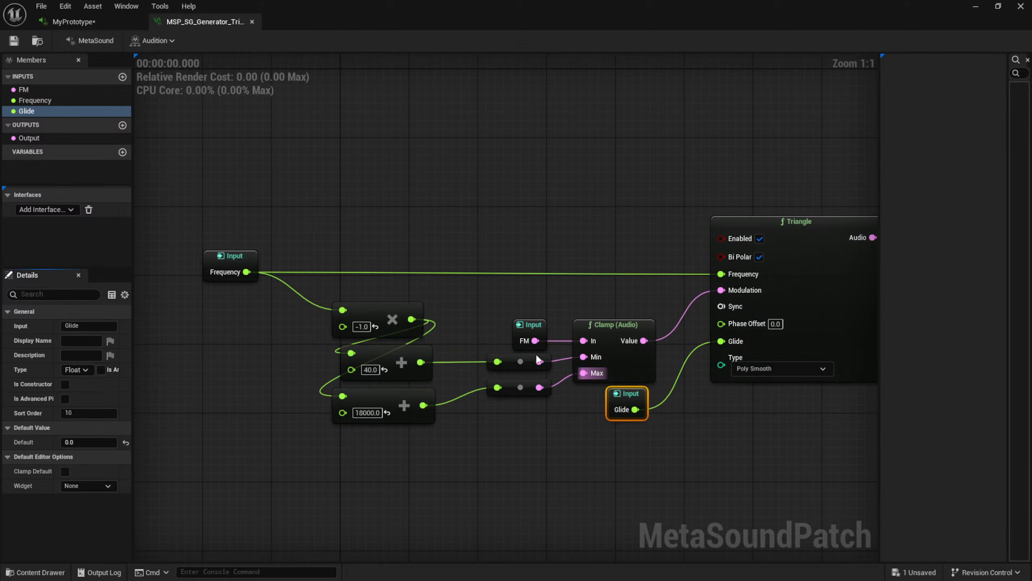
Return to the MyPrototype graph and examine how PitchJumpSpeed and the other inputs connect to the generator patches
{"action": "left_click", "coordinate": [106, 19]}
{"action": "right_click_drag", "start_coordinate": [322, 316], "coordinate": [384, 250]}
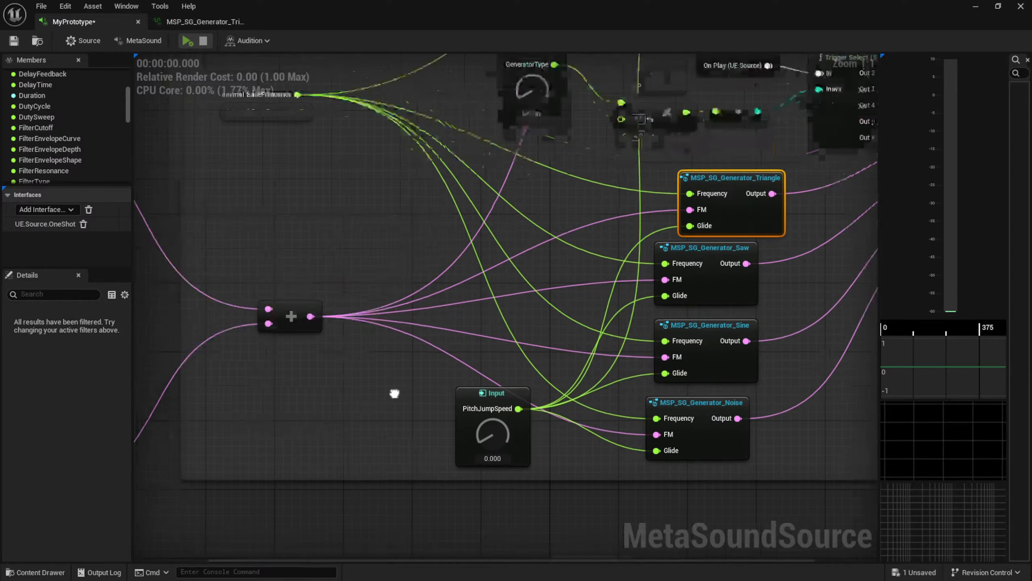
{"action": "right_click_drag", "start_coordinate": [394, 393], "coordinate": [354, 429]}
{"action": "right_click_drag", "start_coordinate": [325, 243], "coordinate": [281, 240]}
{"action": "right_click_drag", "start_coordinate": [659, 109], "coordinate": [658, 328]}
{"action": "right_click_drag", "start_coordinate": [658, 264], "coordinate": [644, 127]}
{"action": "right_click_drag", "start_coordinate": [634, 378], "coordinate": [676, 311]}
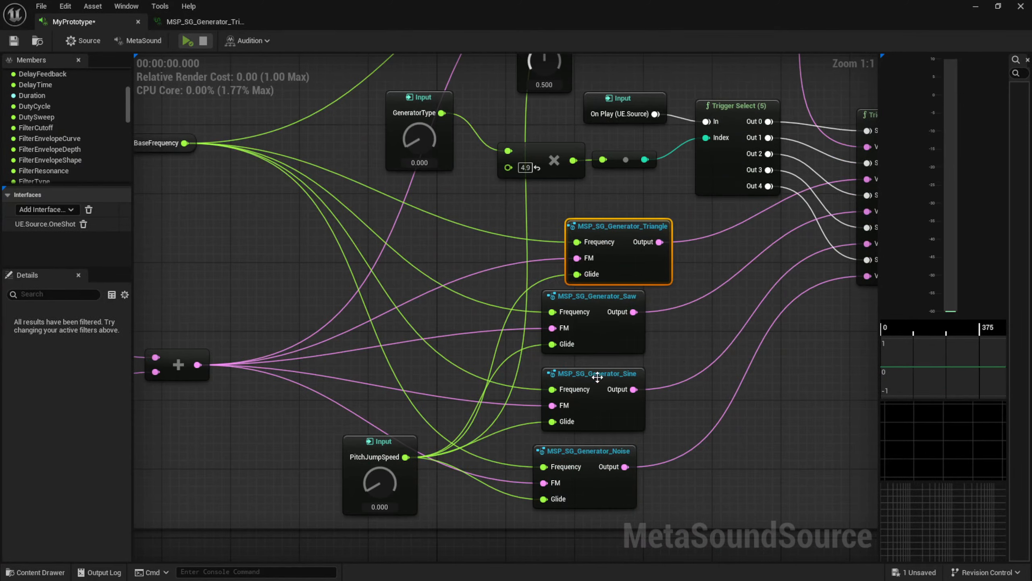
Open the MSP_SG_Generator_Saw and MSP_SG_Generator_Sine patches and compare their node layouts with the Triangle patch
{"action": "double_click", "coordinate": [606, 346]}
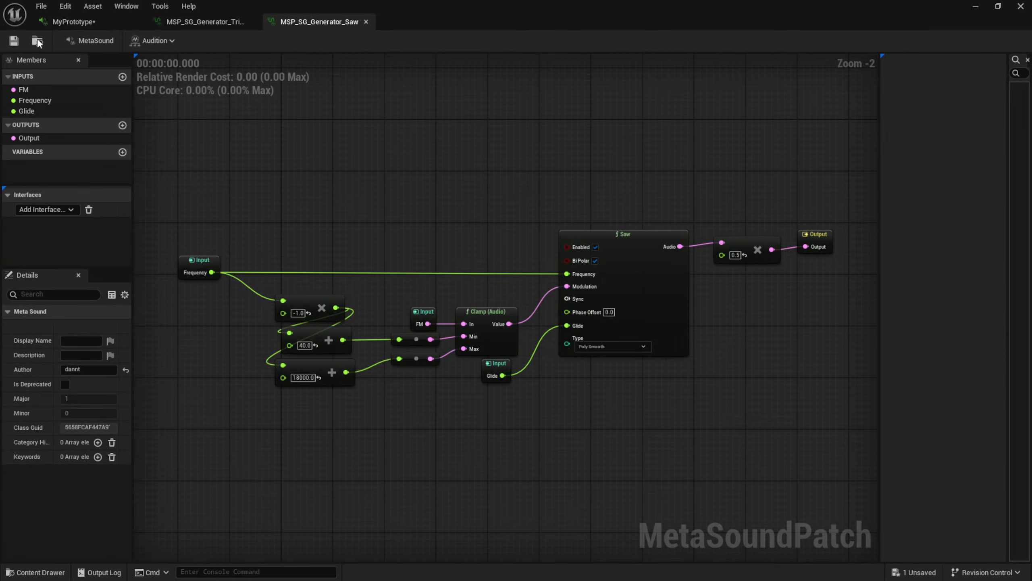
{"action": "left_click", "coordinate": [109, 23]}
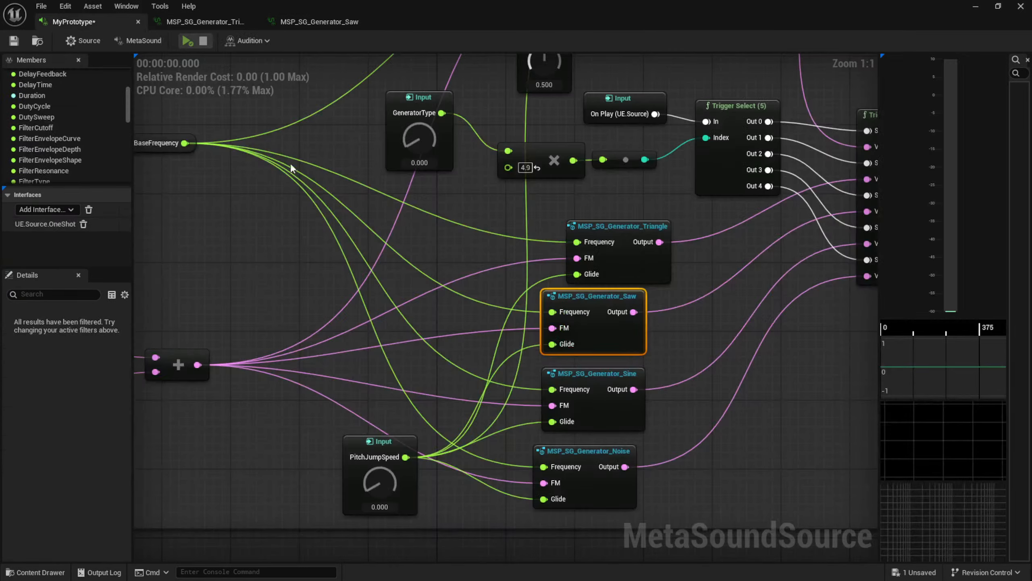
{"action": "double_click", "coordinate": [598, 396]}
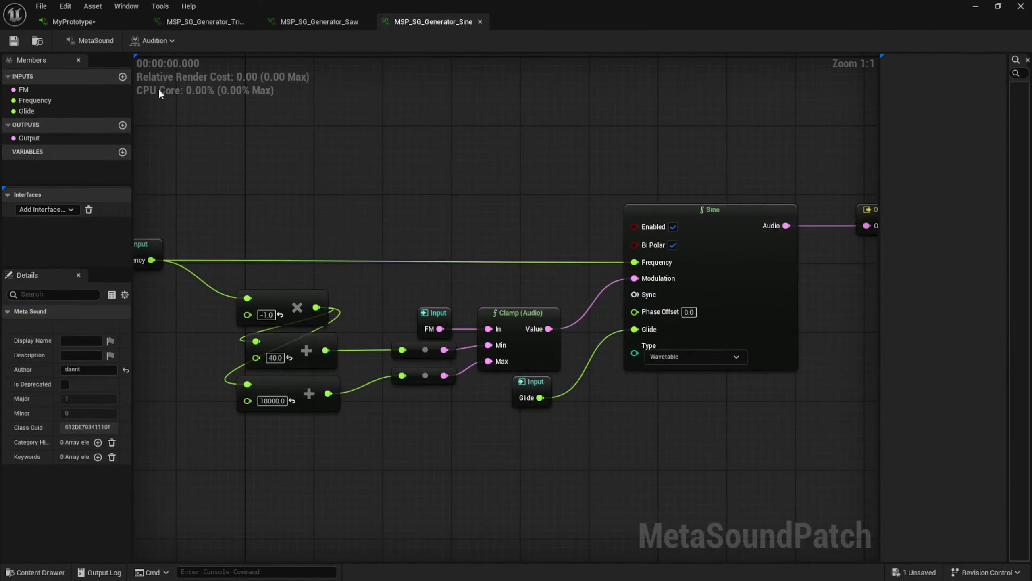
{"action": "left_click", "coordinate": [209, 21]}
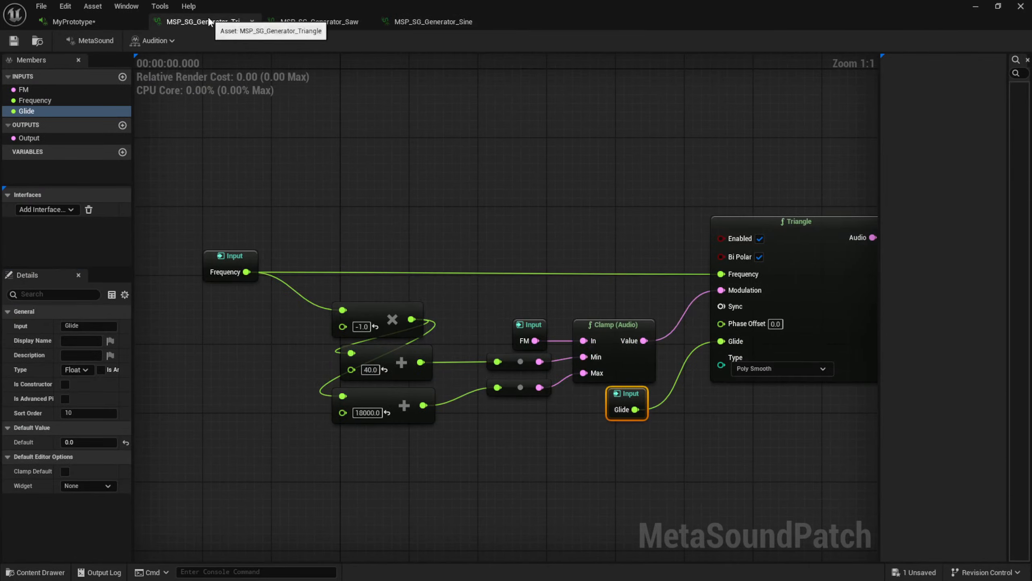
Open the MSP_SG_Generator_Square patch from MyPrototype and examine its Square oscillator, FM clamp and the Map Range node driving Pulse Width
{"action": "left_click", "coordinate": [106, 23]}
{"action": "right_click_drag", "start_coordinate": [658, 186], "coordinate": [586, 413]}
{"action": "right_click_drag", "start_coordinate": [602, 303], "coordinate": [623, 374]}
{"action": "left_click", "coordinate": [664, 266]}
{"action": "double_click", "coordinate": [664, 267]}
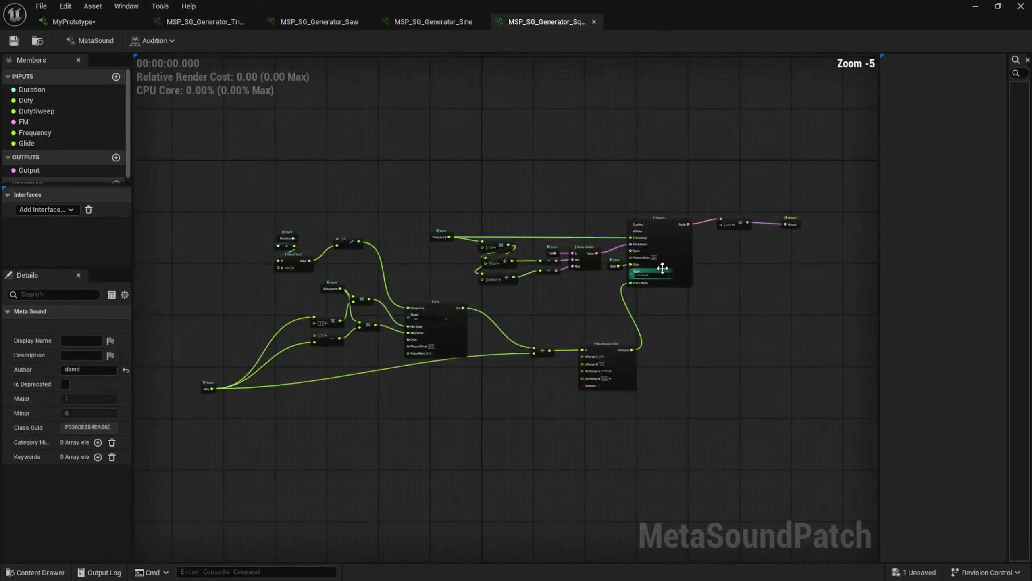
{"action": "scroll", "coordinate": [569, 297], "scroll_direction": "up", "scroll_amount": 5}
{"action": "right_click_drag", "start_coordinate": [591, 269], "coordinate": [490, 420]}
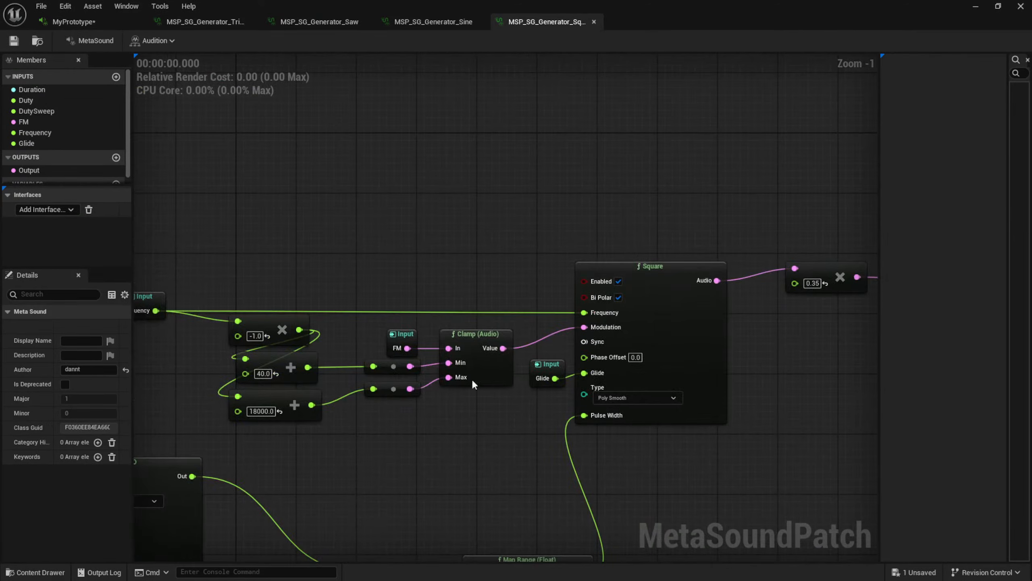
{"action": "right_click_drag", "start_coordinate": [496, 468], "coordinate": [497, 383]}
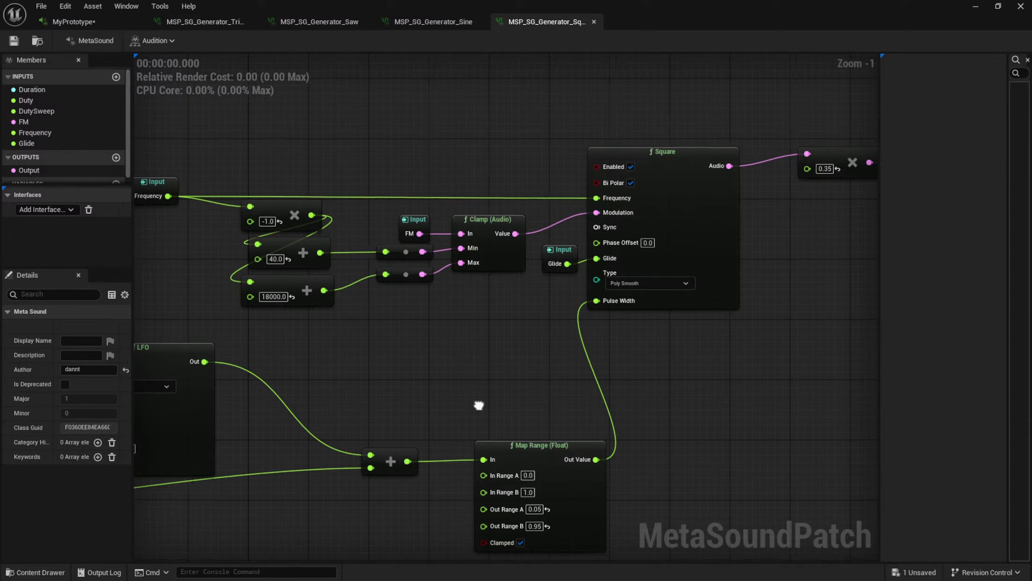
{"action": "right_click_drag", "start_coordinate": [504, 390], "coordinate": [594, 362]}
{"action": "mouse_move", "coordinate": [502, 357]}
{"action": "right_mouse_down"}
{"action": "mouse_move", "coordinate": [765, 323]}
{"action": "mouse_move", "coordinate": [501, 341]}
{"action": "right_mouse_up"}
{"action": "right_click_drag", "start_coordinate": [603, 323], "coordinate": [429, 369]}
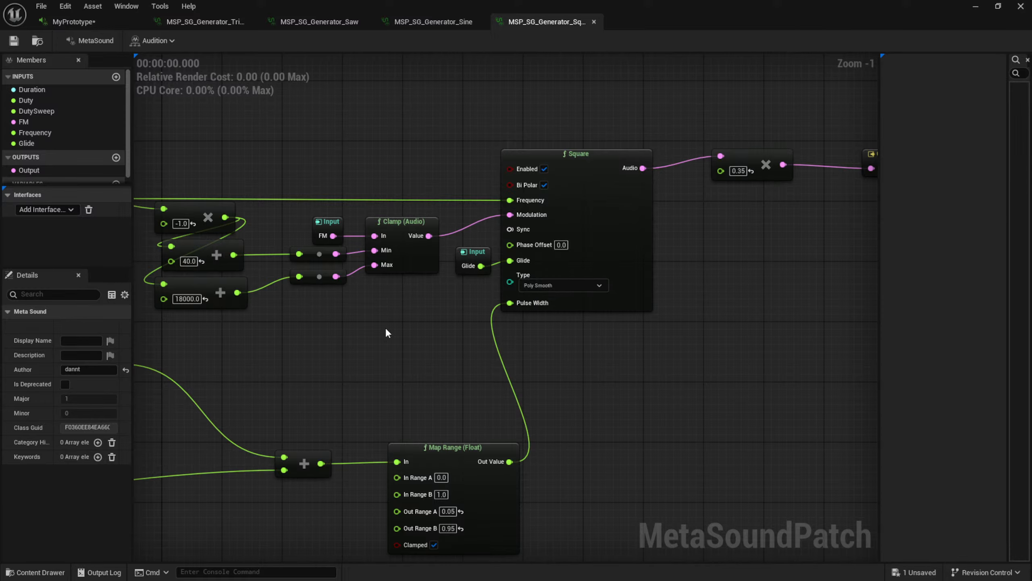
Examine how the Duration, DutySweep and Duty inputs set the LFO's Frequency, Min Value and Max Value in the Square patch
{"action": "right_click_drag", "start_coordinate": [353, 348], "coordinate": [741, 298]}
{"action": "right_click_drag", "start_coordinate": [617, 307], "coordinate": [826, 299]}
{"action": "right_click_drag", "start_coordinate": [582, 209], "coordinate": [680, 192]}
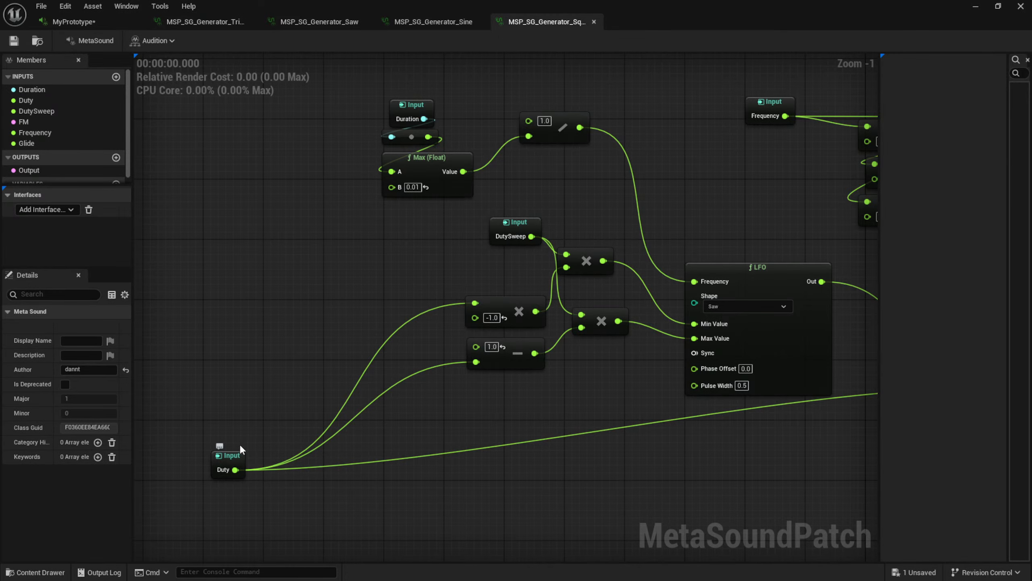
{"action": "right_click_drag", "start_coordinate": [403, 293], "coordinate": [347, 334]}
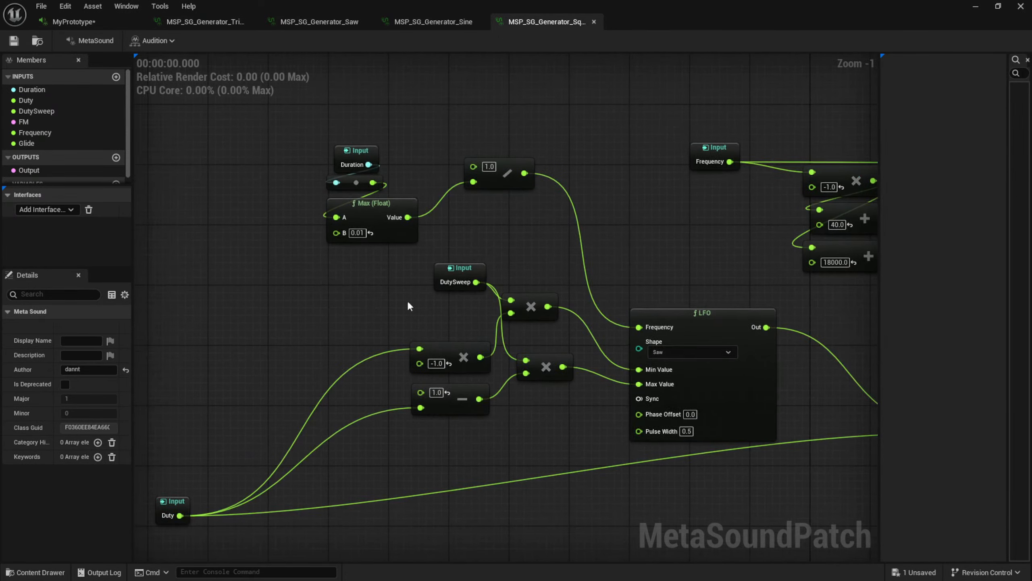
{"action": "right_click_drag", "start_coordinate": [540, 445], "coordinate": [575, 380]}
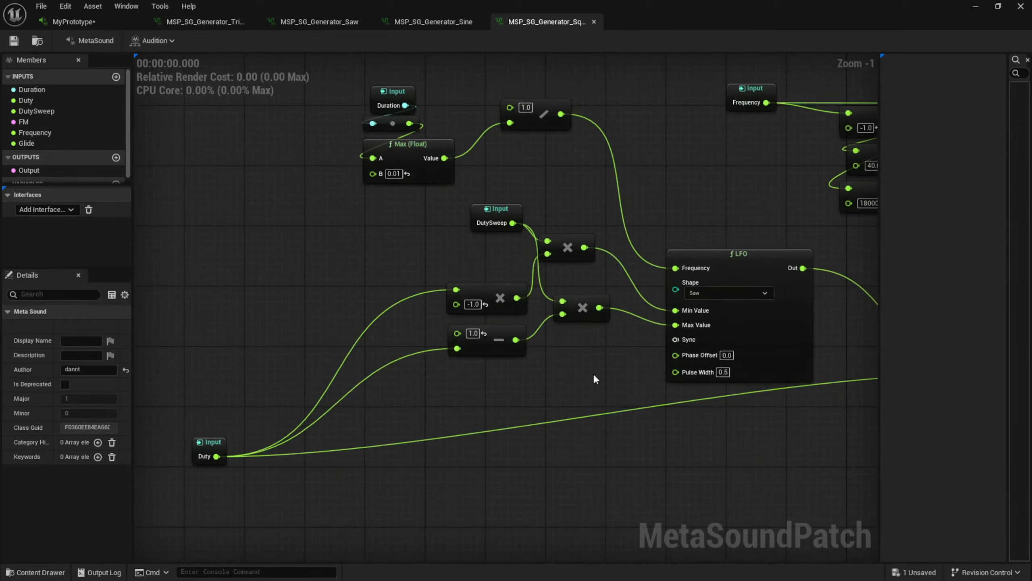
{"action": "right_click_drag", "start_coordinate": [432, 206], "coordinate": [328, 252]}
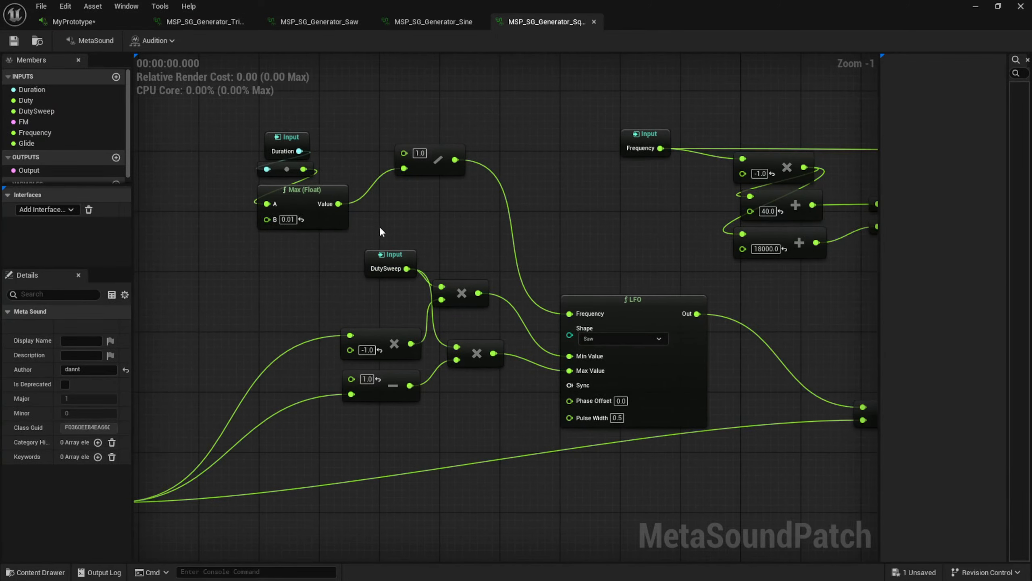
{"action": "right_click_drag", "start_coordinate": [380, 230], "coordinate": [457, 258]}
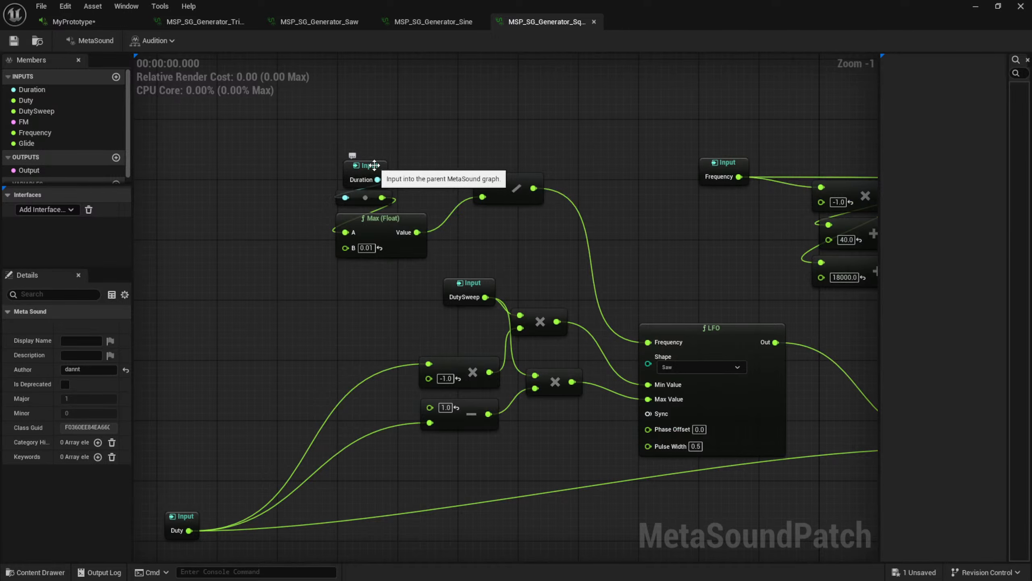
Select the Square patch's Duration input and inspect the Internal_DurationRelease variable that feeds it in the MyPrototype graph
{"action": "left_click", "coordinate": [374, 165]}
{"action": "left_click", "coordinate": [110, 23]}
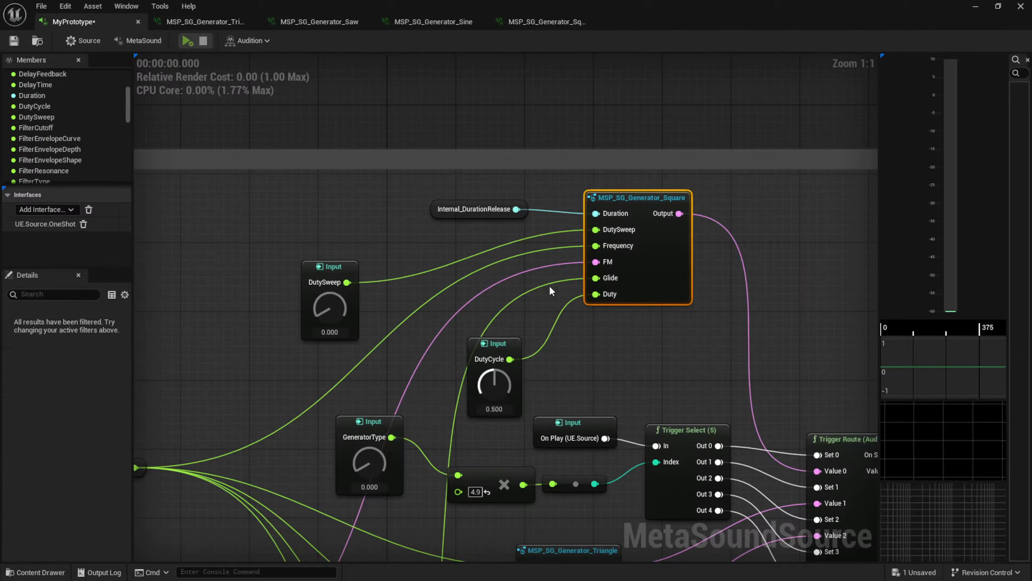
{"action": "left_click", "coordinate": [442, 214]}
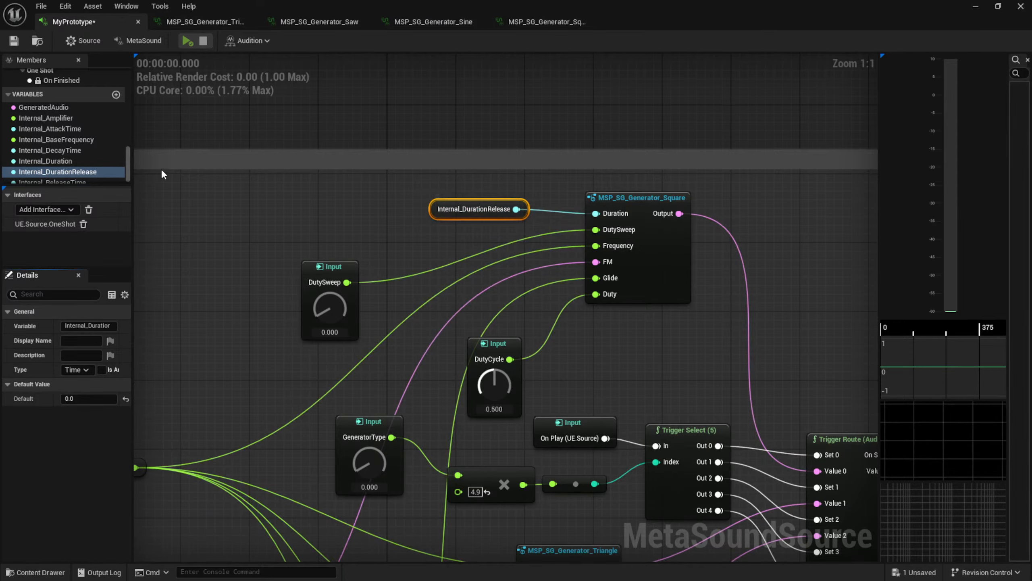
{"action": "right_click_drag", "start_coordinate": [203, 232], "coordinate": [244, 122]}
{"action": "right_click_drag", "start_coordinate": [249, 181], "coordinate": [251, 292]}
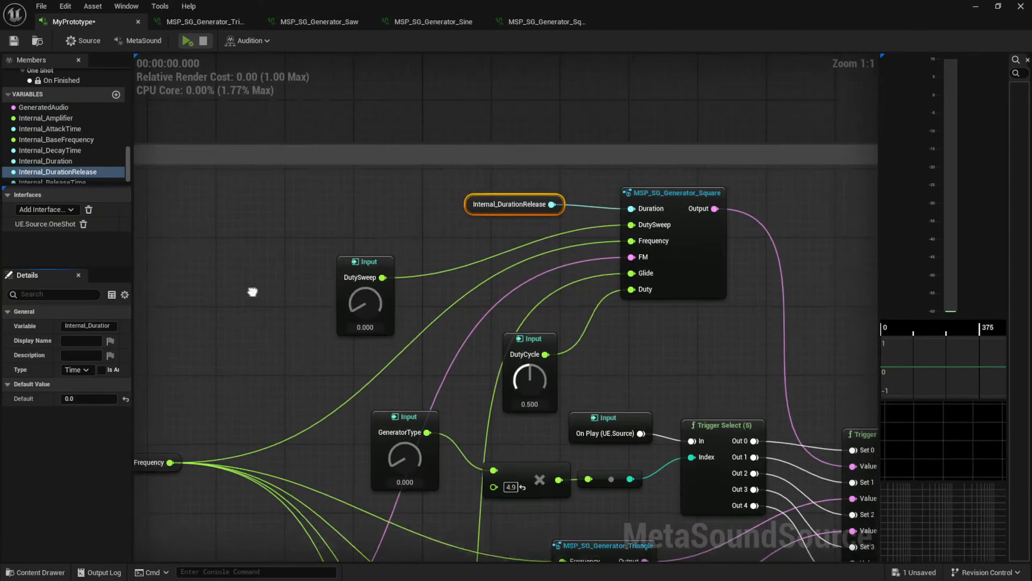
{"action": "right_click_drag", "start_coordinate": [304, 199], "coordinate": [390, 242]}
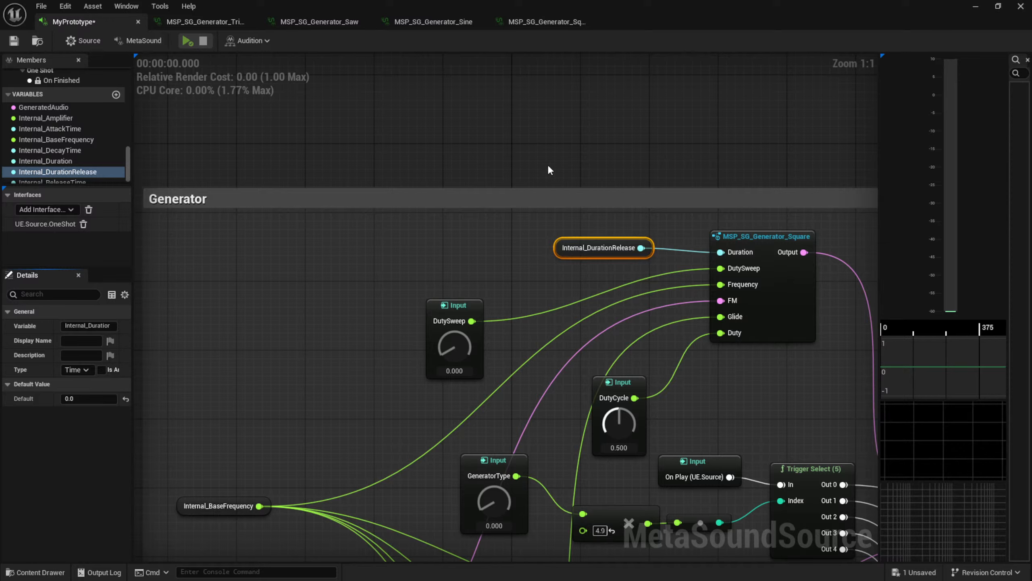
{"action": "right_click_drag", "start_coordinate": [533, 262], "coordinate": [489, 233]}
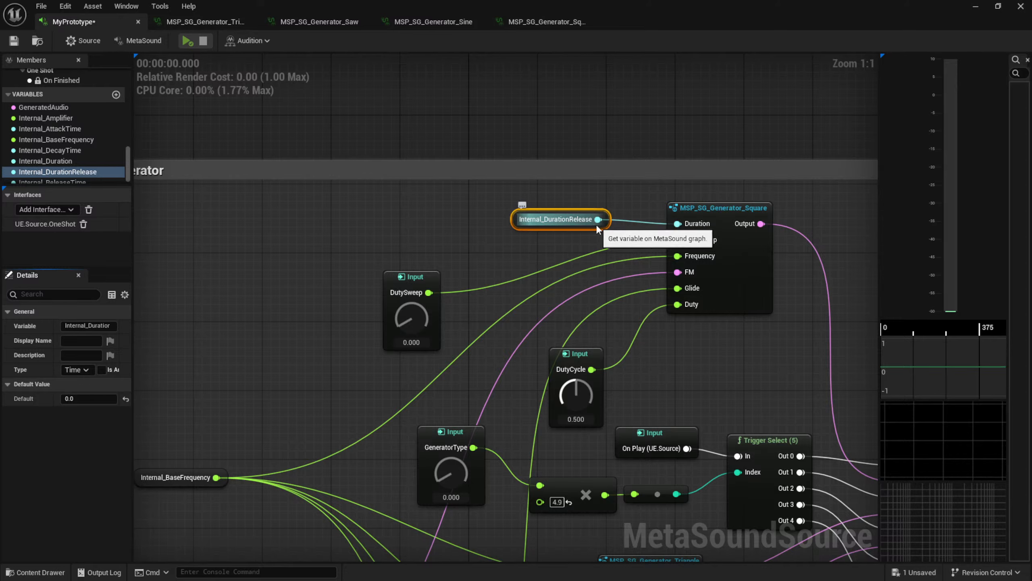
Open the MSP_SG_Generator_Square patch and move the DutySweep input node away from the two multiply nodes so its wires are readable
{"action": "double_click", "coordinate": [717, 214]}
{"action": "right_click_drag", "start_coordinate": [688, 241], "coordinate": [675, 163]}
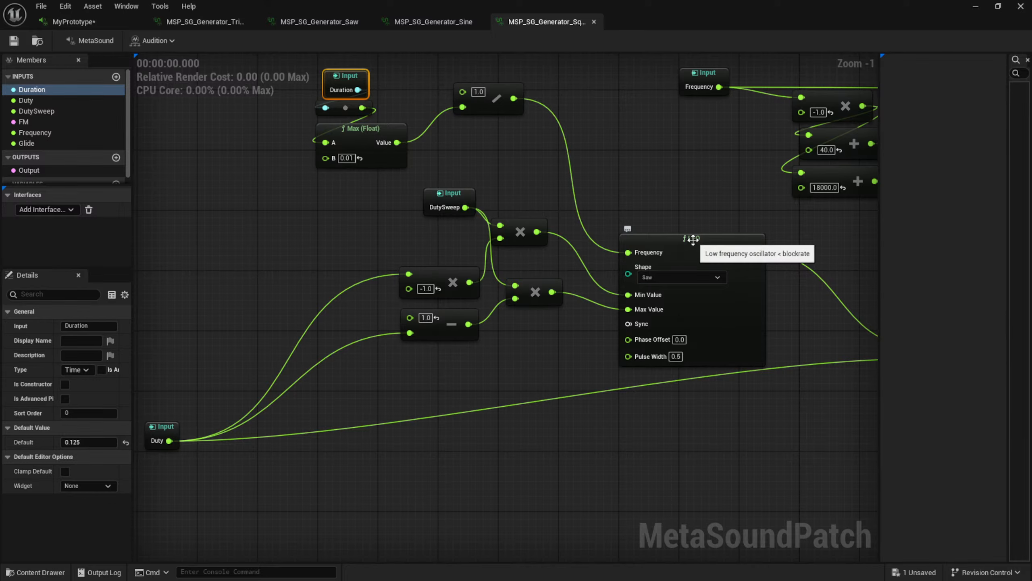
{"action": "right_click_drag", "start_coordinate": [442, 231], "coordinate": [547, 238]}
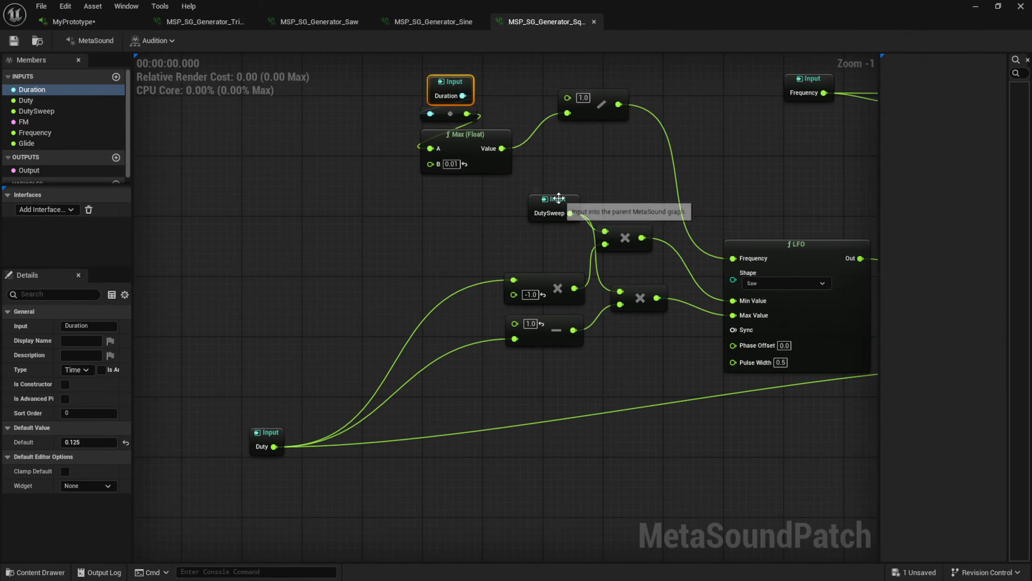
{"action": "left_click_drag", "start_coordinate": [559, 198], "coordinate": [483, 209]}
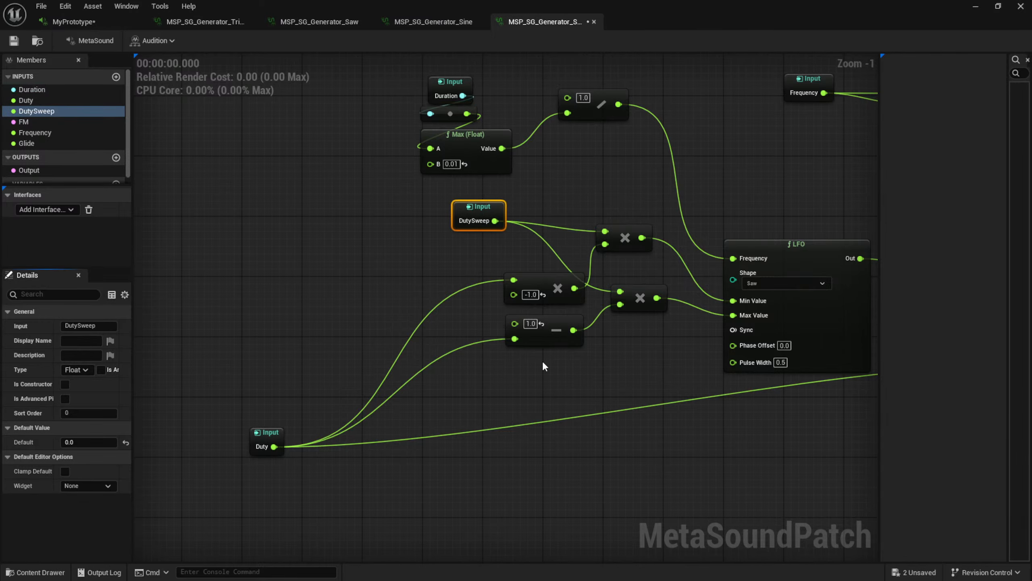
{"action": "right_click_drag", "start_coordinate": [542, 361], "coordinate": [475, 342]}
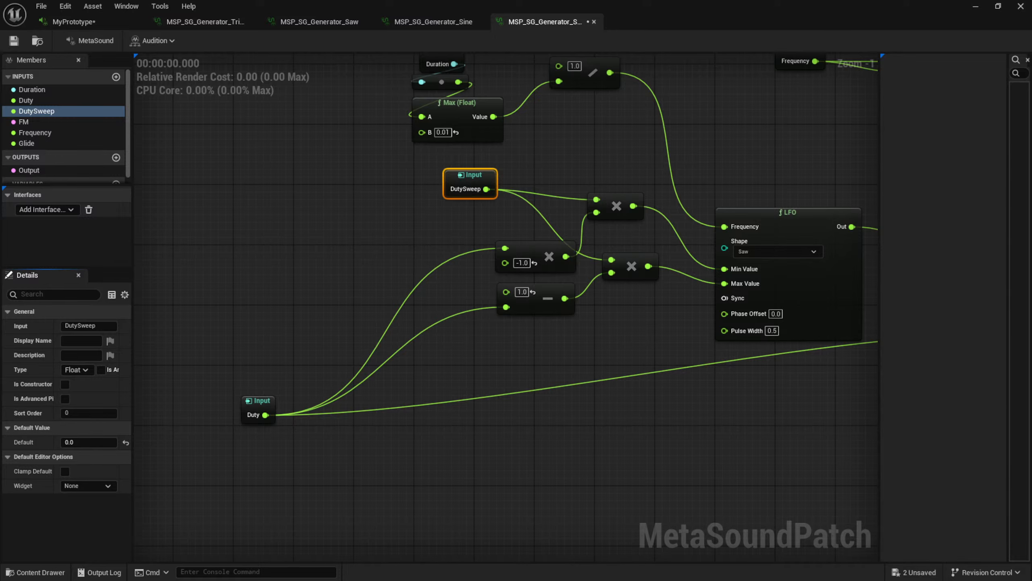
Switch to Livestream01.bmp in Paint and label the three sketched pulse waves 25%, 50% and 75%
{"action": "mouse_move", "coordinate": [1031, 45]}
{"action": "left_mouse_down"}
{"action": "mouse_move", "coordinate": [601, 35]}
{"action": "mouse_move", "coordinate": [667, 30]}
{"action": "left_mouse_up"}
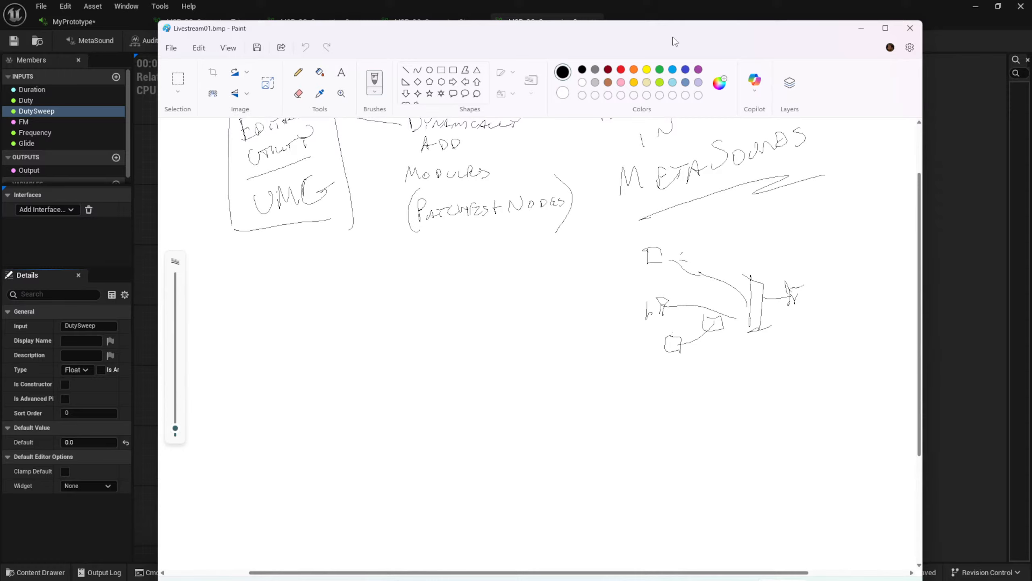
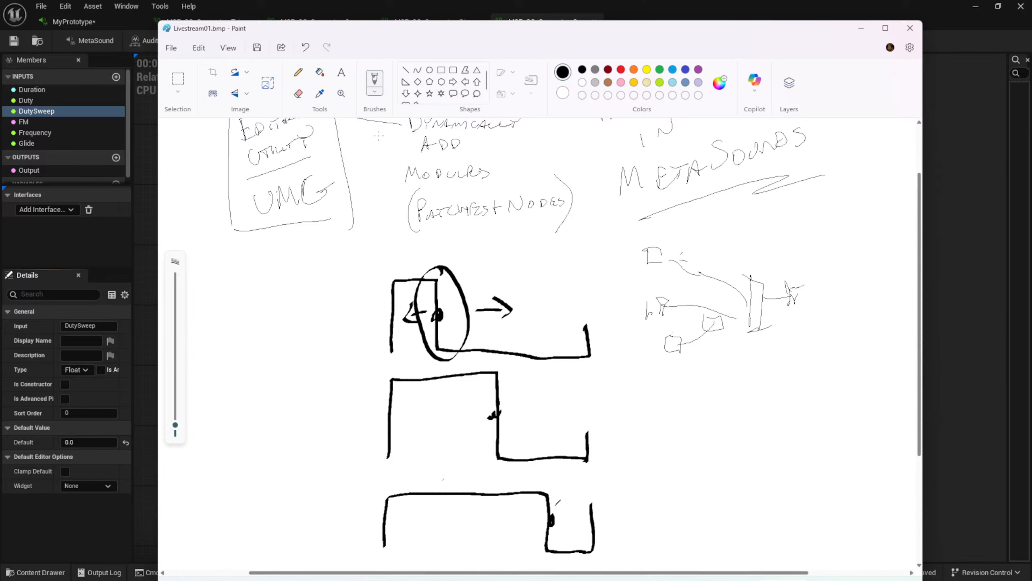
{"action": "left_click_drag", "start_coordinate": [434, 472], "coordinate": [480, 490]}
{"action": "left_click", "coordinate": [482, 462]}
{"action": "left_click_drag", "start_coordinate": [542, 369], "coordinate": [534, 402]}
{"action": "left_click", "coordinate": [545, 393]}
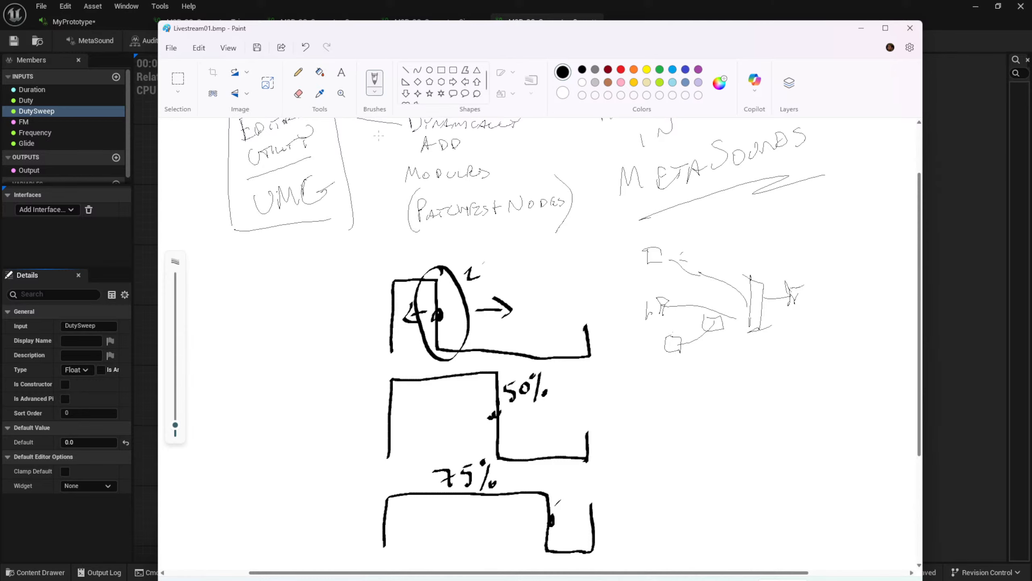
{"action": "left_click_drag", "start_coordinate": [516, 249], "coordinate": [509, 282]}
Mark a dark red sweep range across the falling edge of each sketched pulse wave and move the Paint window out of the way
{"action": "mouse_move", "coordinate": [524, 505]}
{"action": "left_mouse_down"}
{"action": "mouse_move", "coordinate": [524, 543]}
{"action": "mouse_move", "coordinate": [575, 524]}
{"action": "left_mouse_up"}
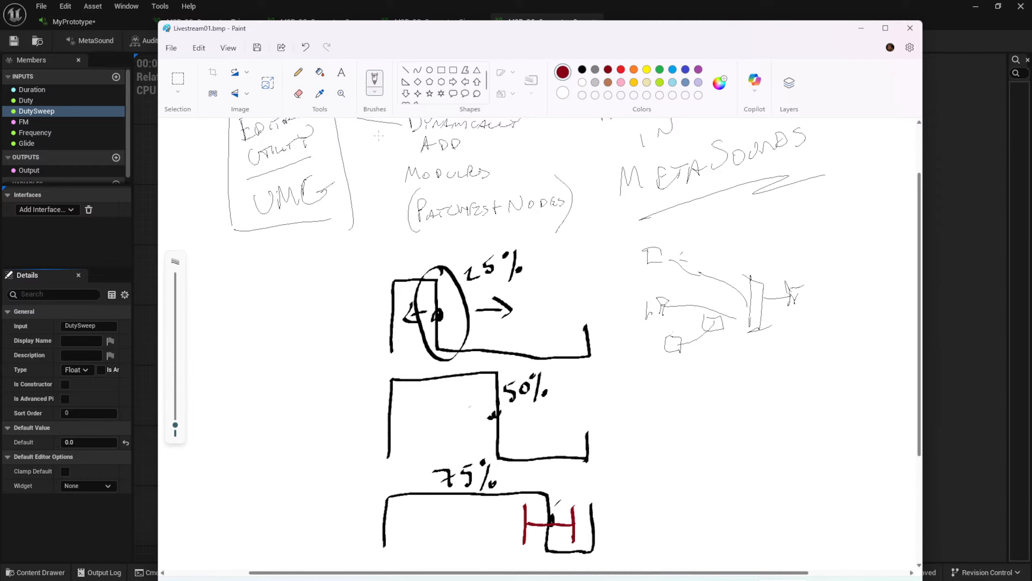
{"action": "mouse_move", "coordinate": [474, 395]}
{"action": "left_mouse_down"}
{"action": "mouse_move", "coordinate": [472, 434]}
{"action": "mouse_move", "coordinate": [521, 445]}
{"action": "left_mouse_up"}
{"action": "left_click_drag", "start_coordinate": [416, 303], "coordinate": [413, 339]}
{"action": "left_click_drag", "start_coordinate": [458, 294], "coordinate": [457, 332]}
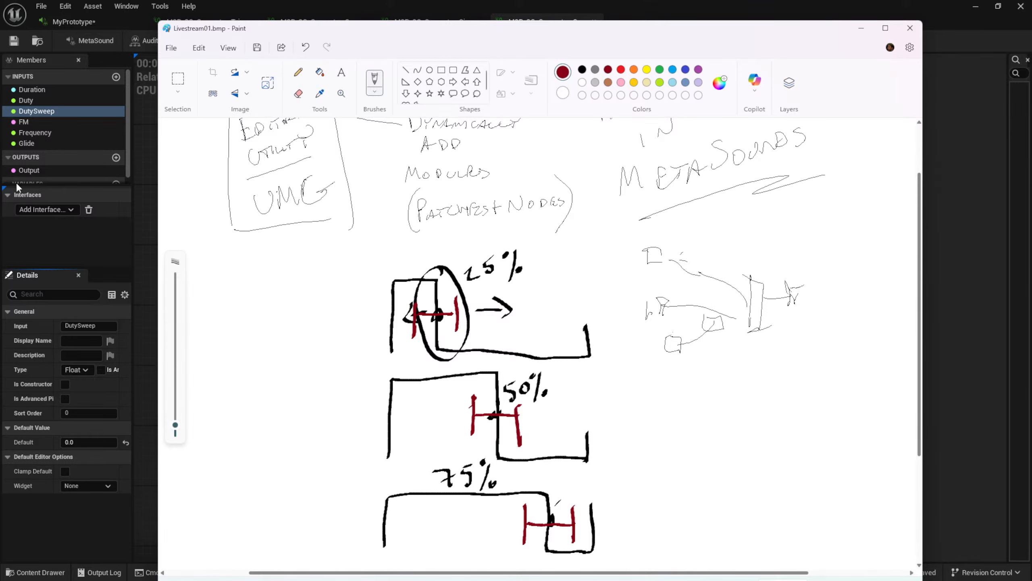
{"action": "mouse_move", "coordinate": [595, 33]}
{"action": "left_mouse_down"}
{"action": "mouse_move", "coordinate": [1031, 70]}
{"action": "mouse_move", "coordinate": [1031, 82]}
{"action": "left_mouse_up"}
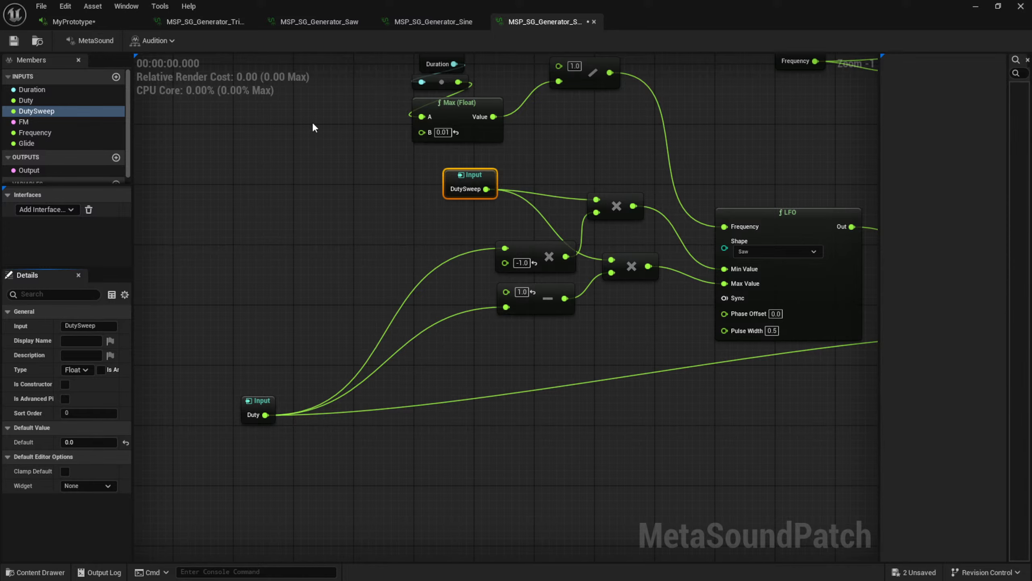
Return to the MyPrototype graph and play the sound
{"action": "left_click", "coordinate": [107, 27]}
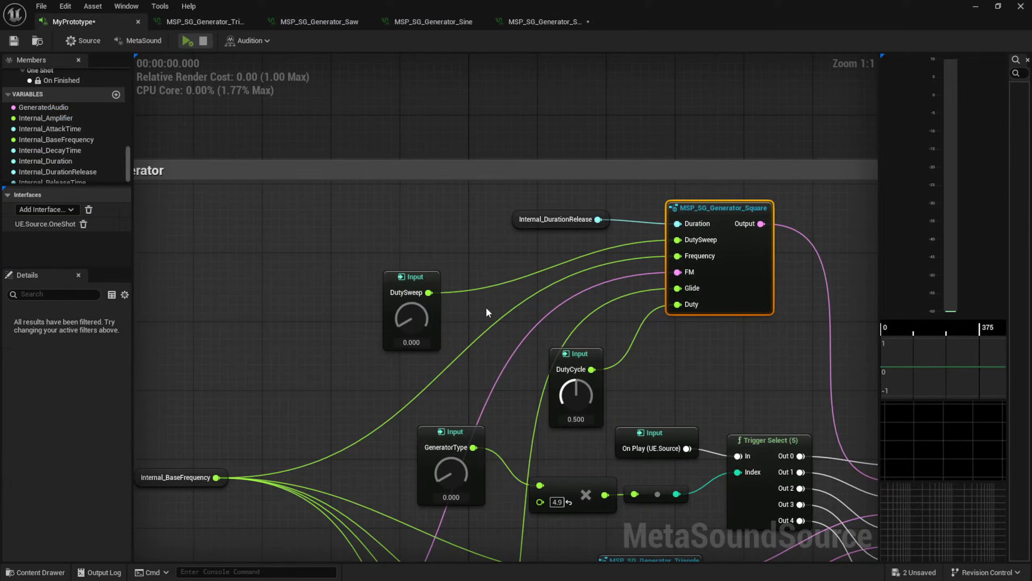
{"action": "left_click", "coordinate": [449, 218]}
{"action": "key", "text": "space"}
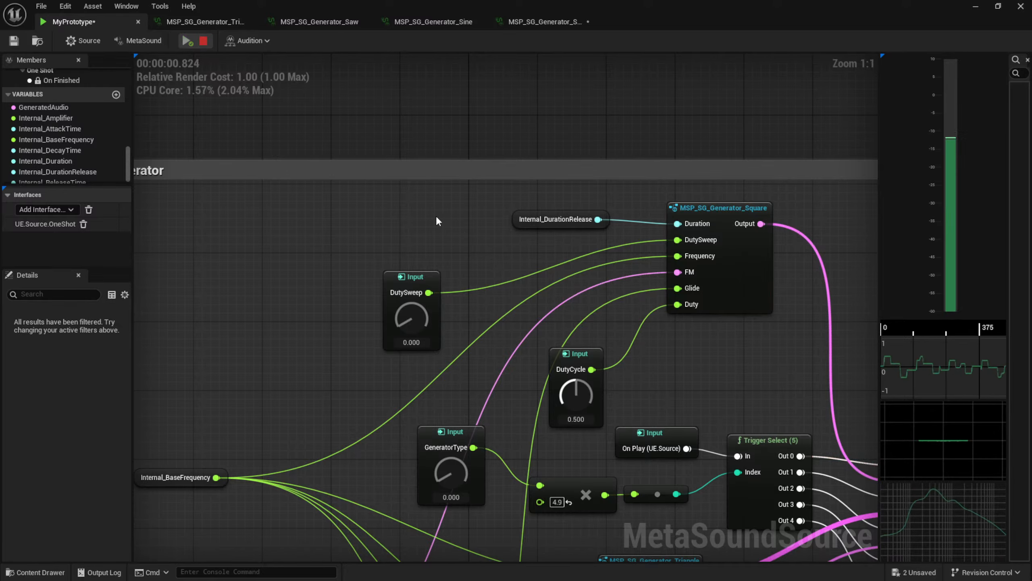
Set the PitchJump input and the NumberOfJumps default to 0 in the Multistage Jump section
{"action": "right_click_drag", "start_coordinate": [370, 231], "coordinate": [615, 235]}
{"action": "scroll", "coordinate": [569, 237], "scroll_direction": "down", "scroll_amount": 4}
{"action": "right_click_drag", "start_coordinate": [385, 263], "coordinate": [661, 344]}
{"action": "scroll", "coordinate": [494, 302], "scroll_direction": "up", "scroll_amount": 4}
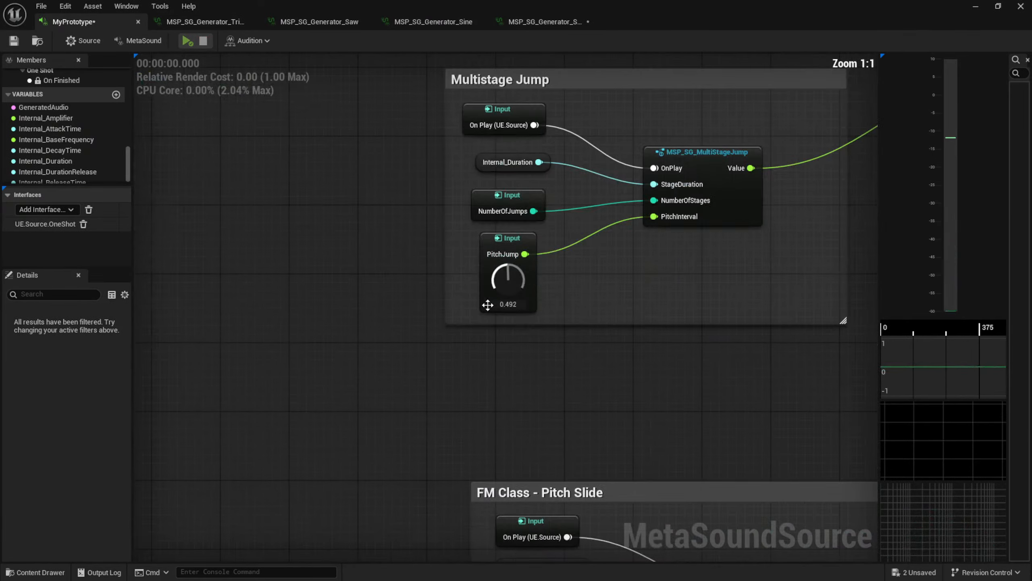
{"action": "left_click_drag", "start_coordinate": [519, 271], "coordinate": [489, 370]}
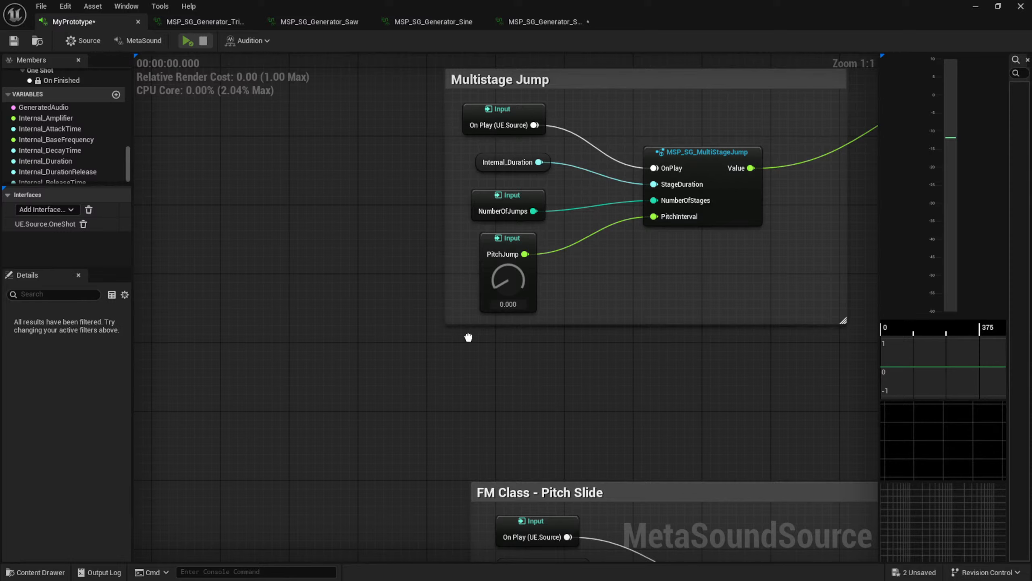
{"action": "left_click", "coordinate": [493, 202]}
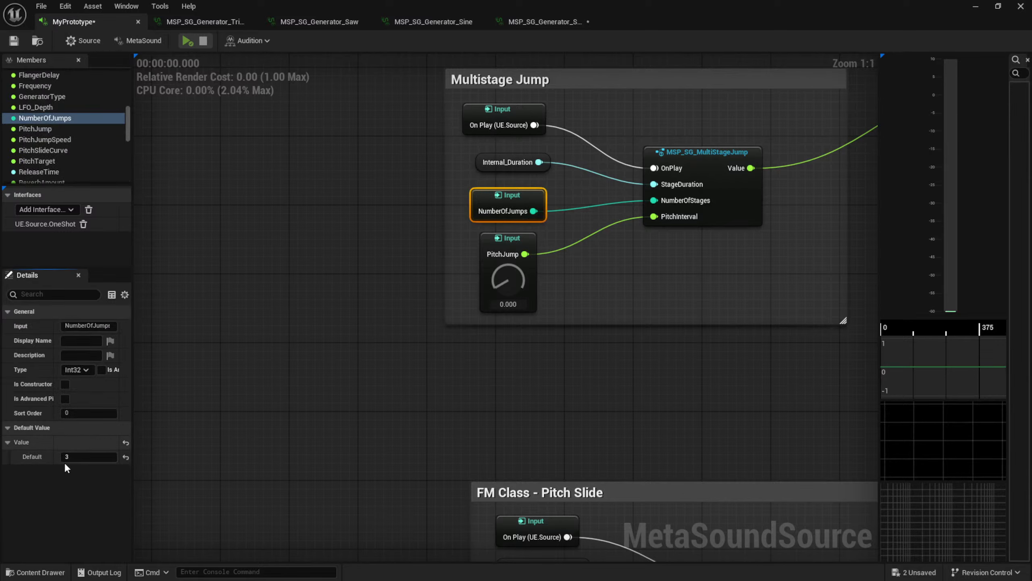
{"action": "left_click_drag", "start_coordinate": [77, 456], "coordinate": [69, 456]}
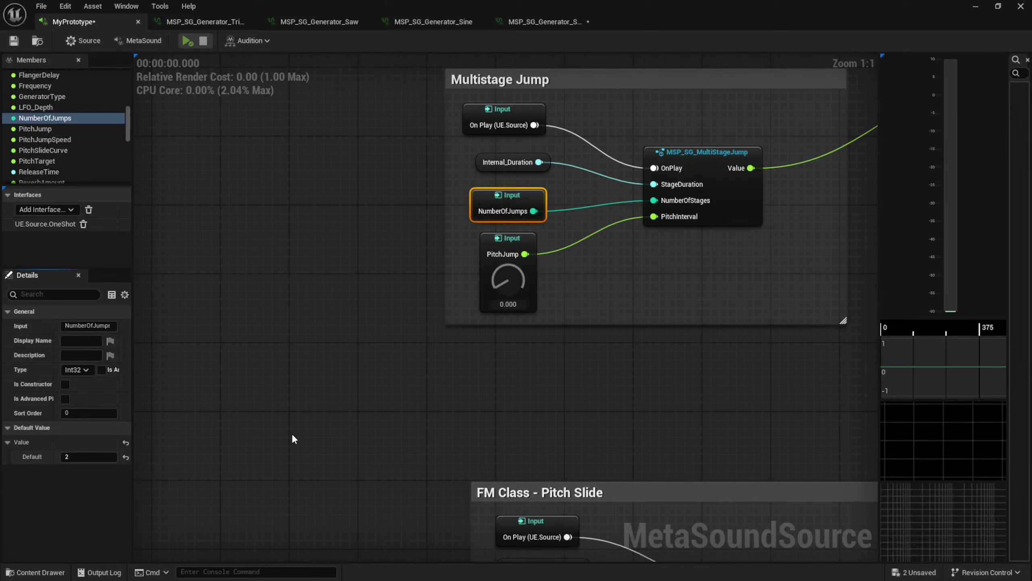
{"action": "left_click", "coordinate": [101, 457]}
{"action": "left_click", "coordinate": [238, 431]}
Set DelayTime, DelayAmount and DelayFeedback to 0 in the Delay Effect section and save MyPrototype
{"action": "right_click_drag", "start_coordinate": [854, 423], "coordinate": [432, 306]}
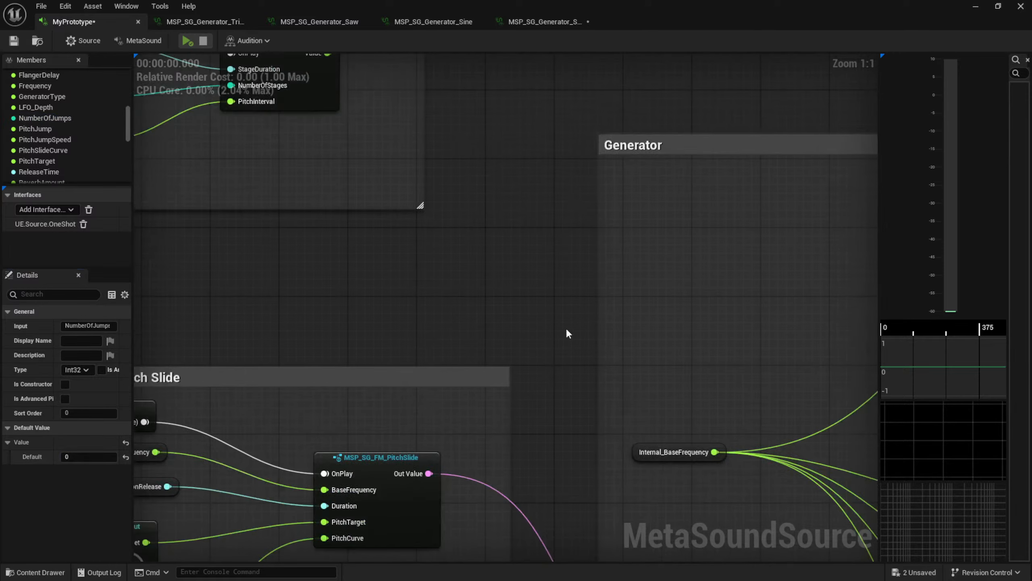
{"action": "right_click_drag", "start_coordinate": [620, 353], "coordinate": [394, 254]}
{"action": "scroll", "coordinate": [395, 254], "scroll_direction": "down", "scroll_amount": 4}
{"action": "right_click_drag", "start_coordinate": [746, 450], "coordinate": [415, 293]}
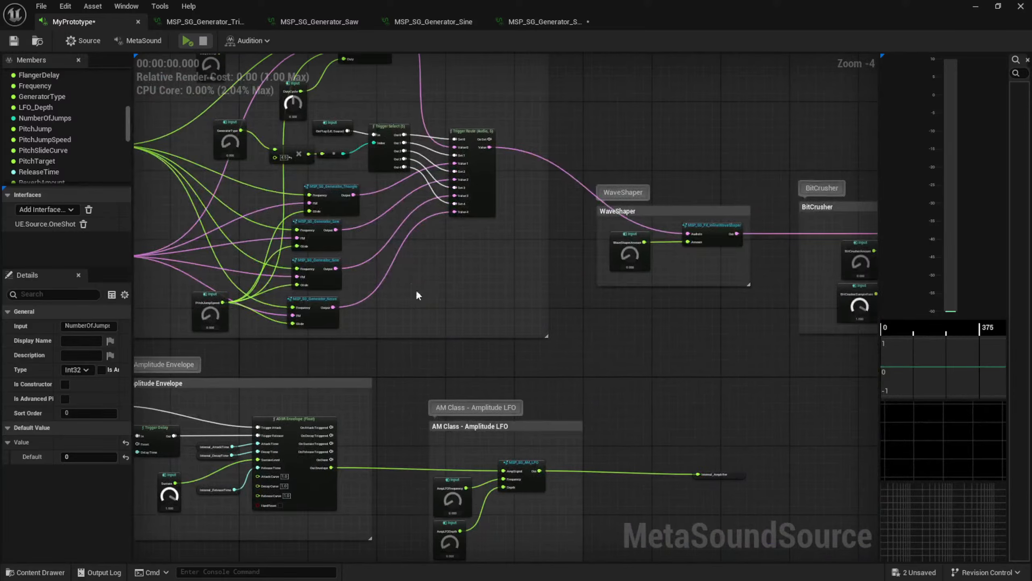
{"action": "right_click_drag", "start_coordinate": [581, 350], "coordinate": [293, 289]}
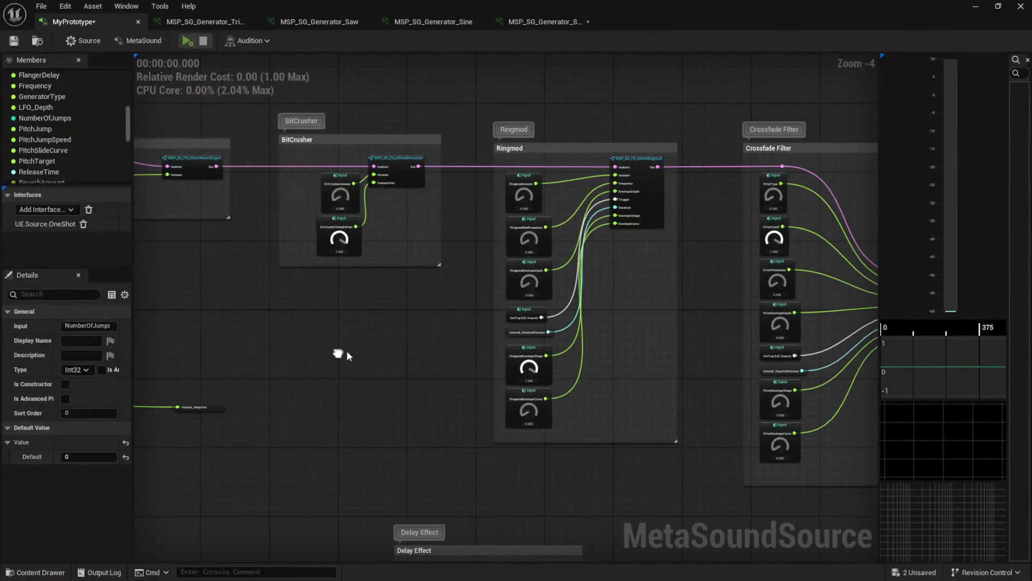
{"action": "scroll", "coordinate": [387, 333], "scroll_direction": "up", "scroll_amount": 4}
{"action": "scroll", "coordinate": [425, 357], "scroll_direction": "down", "scroll_amount": 4}
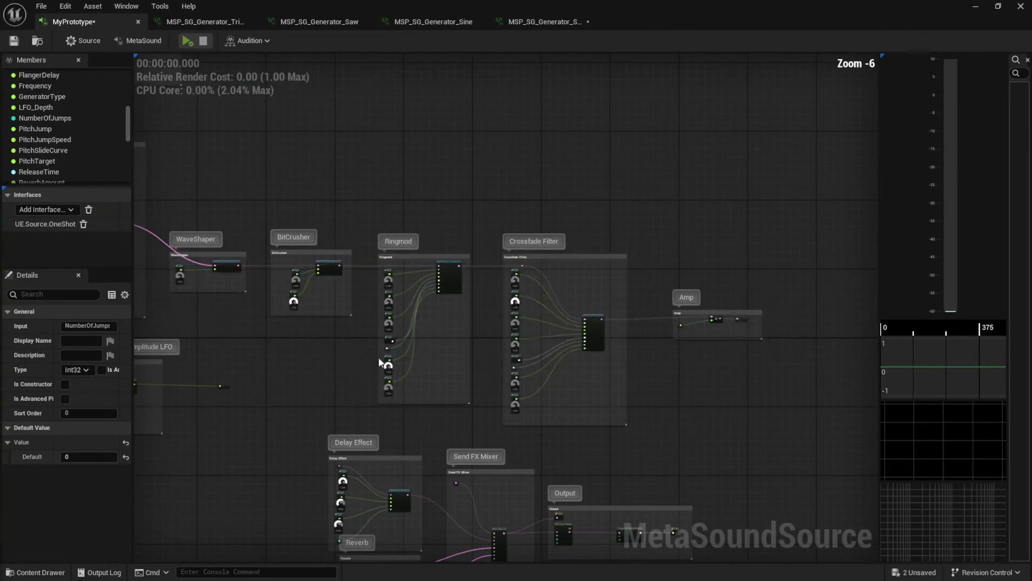
{"action": "right_click_drag", "start_coordinate": [472, 418], "coordinate": [460, 261]}
{"action": "scroll", "coordinate": [459, 260], "scroll_direction": "up", "scroll_amount": 4}
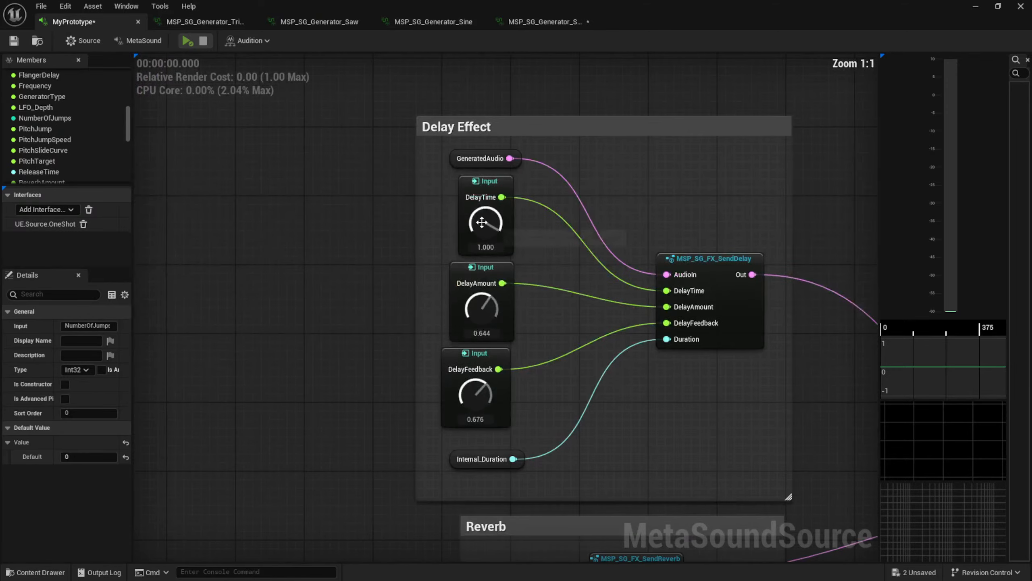
{"action": "left_click_drag", "start_coordinate": [482, 223], "coordinate": [478, 476]}
{"action": "left_click_drag", "start_coordinate": [472, 326], "coordinate": [454, 490]}
{"action": "left_click_drag", "start_coordinate": [470, 396], "coordinate": [455, 506]}
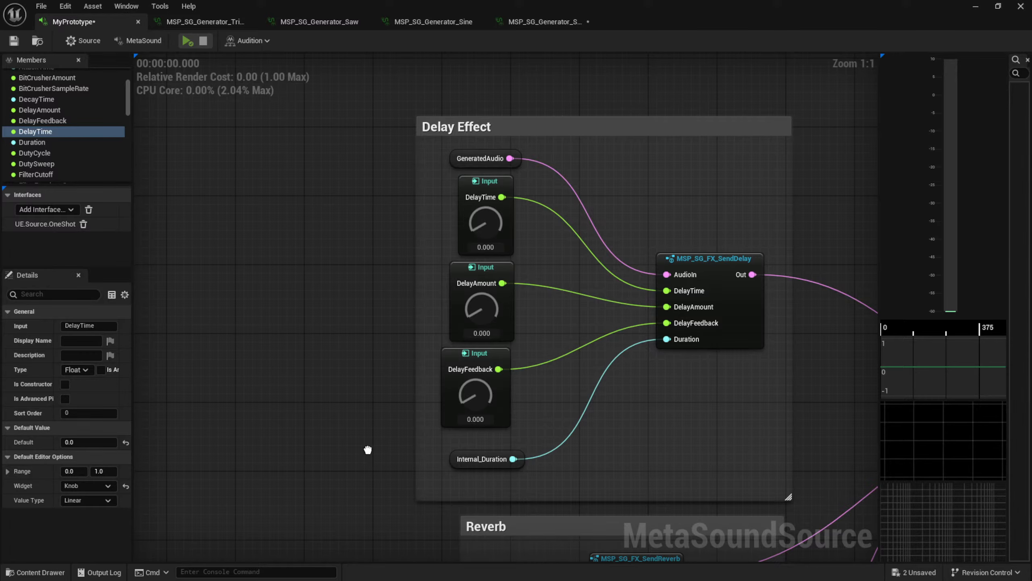
{"action": "right_click_drag", "start_coordinate": [340, 390], "coordinate": [487, 364]}
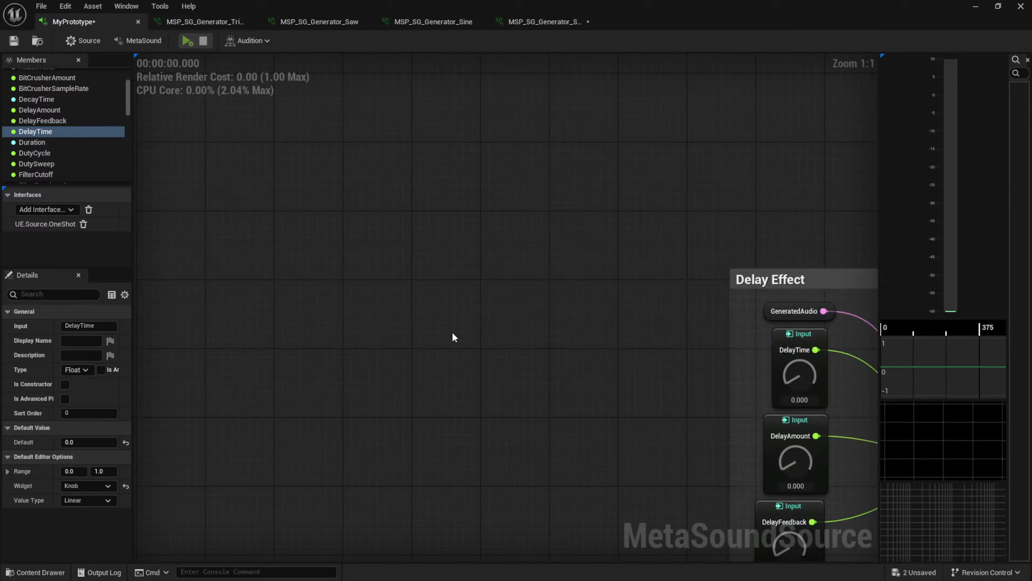
{"action": "key", "text": "ctrl+s"}
Go back to the Generator section and play the dry square sound
{"action": "right_click_drag", "start_coordinate": [295, 233], "coordinate": [551, 387]}
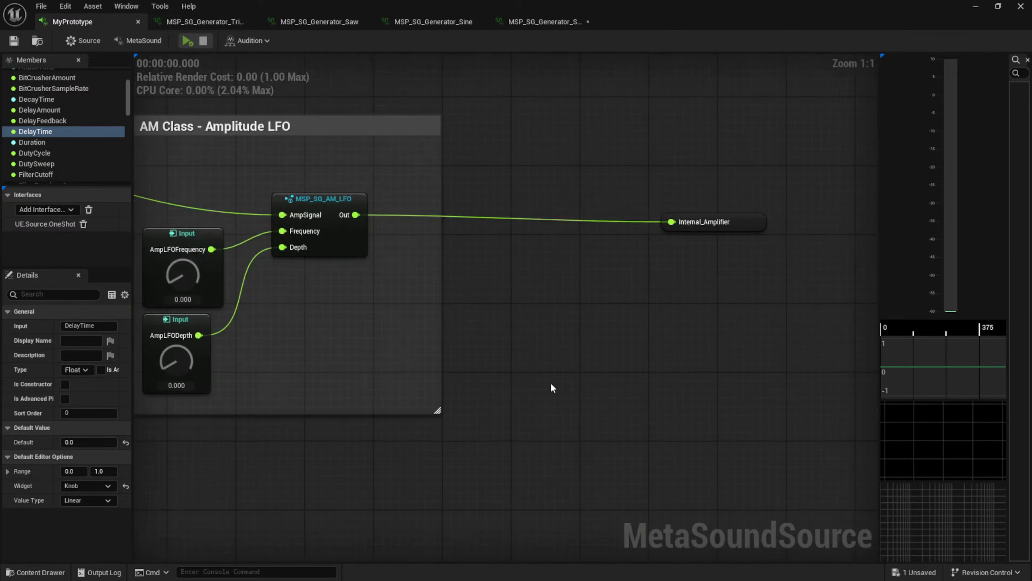
{"action": "scroll", "coordinate": [473, 281], "scroll_direction": "down", "scroll_amount": 5}
{"action": "right_click_drag", "start_coordinate": [473, 281], "coordinate": [651, 248]}
{"action": "scroll", "coordinate": [652, 248], "scroll_direction": "up", "scroll_amount": 4}
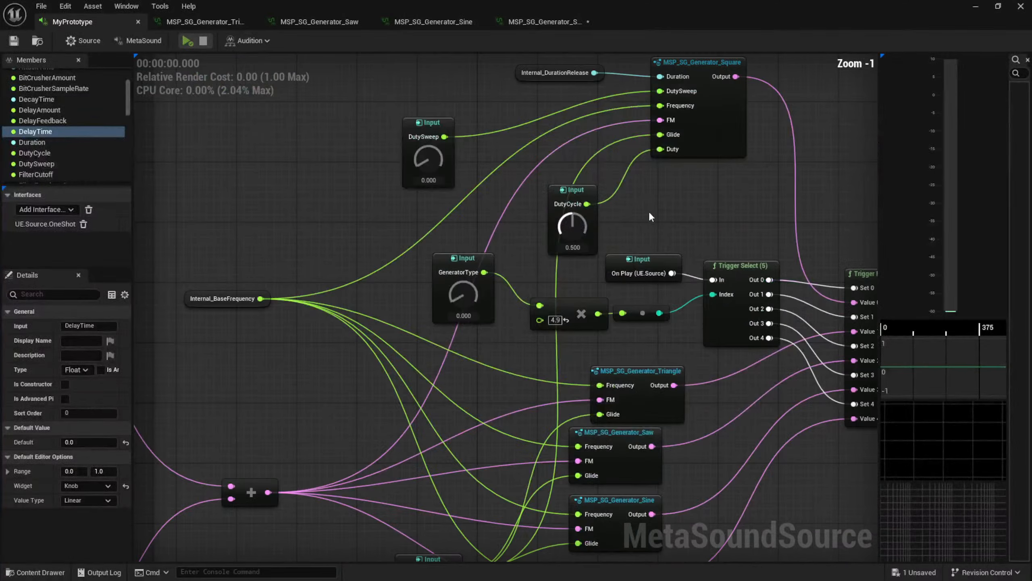
{"action": "key", "text": "space"}
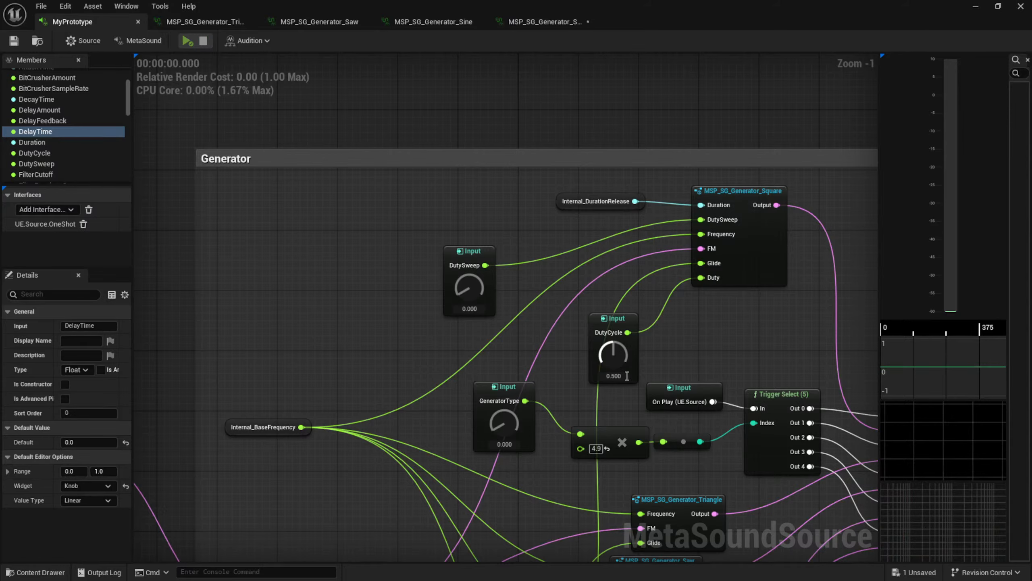
Try DutyCycle at about 0.252 and about 0.740, playing the sound at each setting
{"action": "left_click_drag", "start_coordinate": [613, 349], "coordinate": [596, 381]}
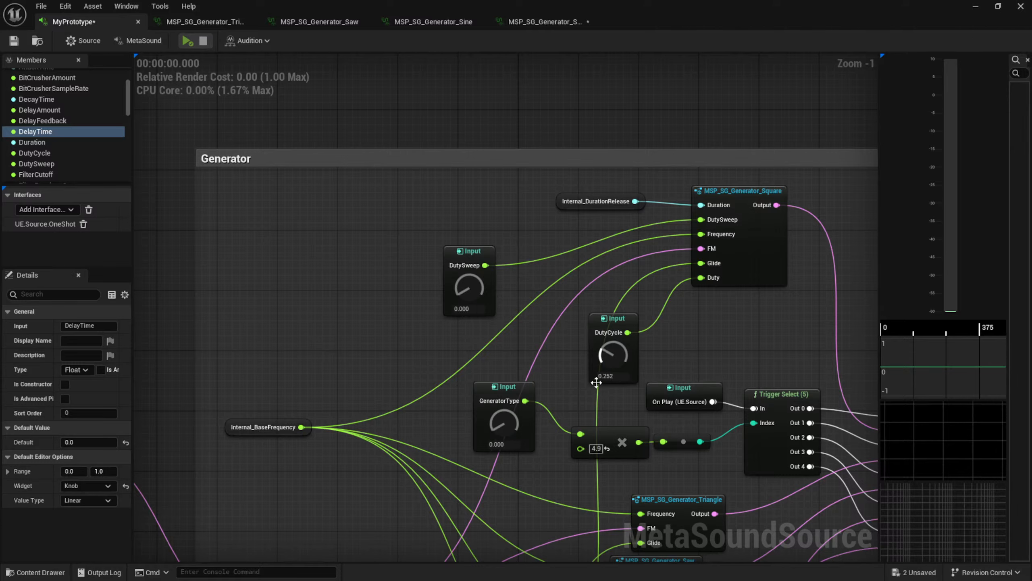
{"action": "key", "text": "space"}
{"action": "left_click_drag", "start_coordinate": [609, 348], "coordinate": [661, 281]}
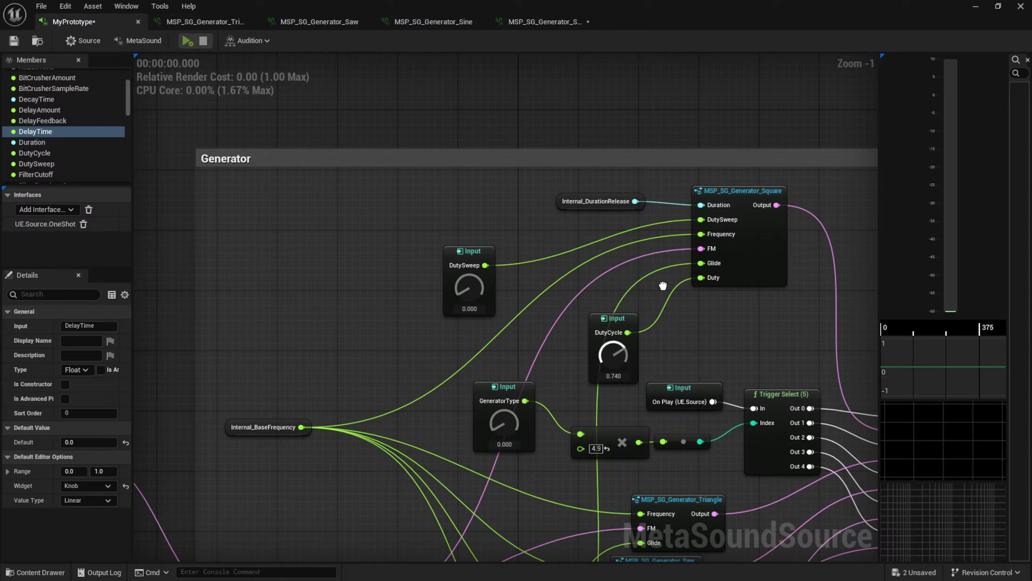
{"action": "key", "text": "space"}
Set DutyCycle to 0.500 and play the sound without any duty sweep
{"action": "left_click_drag", "start_coordinate": [618, 354], "coordinate": [615, 378]}
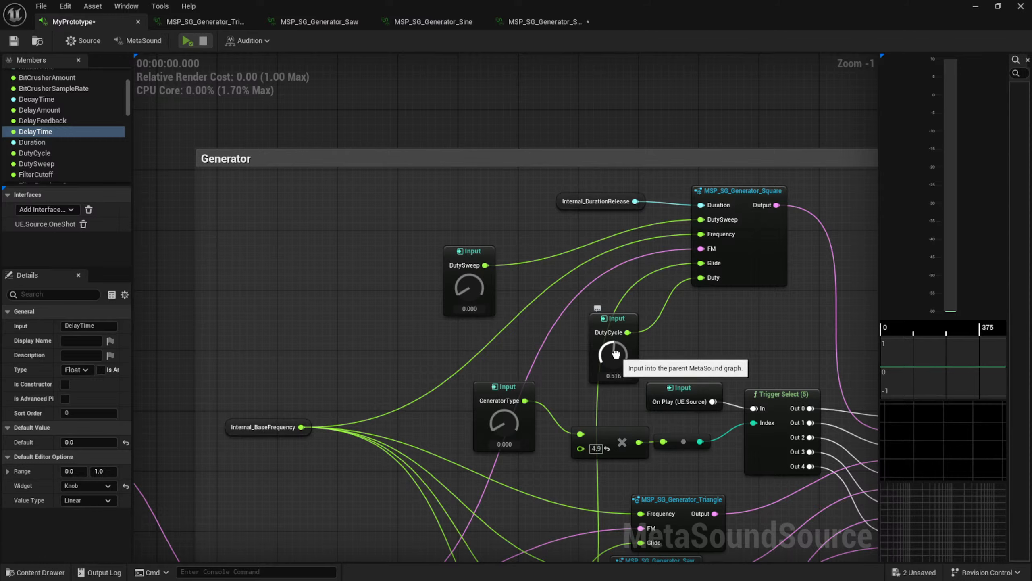
{"action": "left_click_drag", "start_coordinate": [612, 353], "coordinate": [616, 355]}
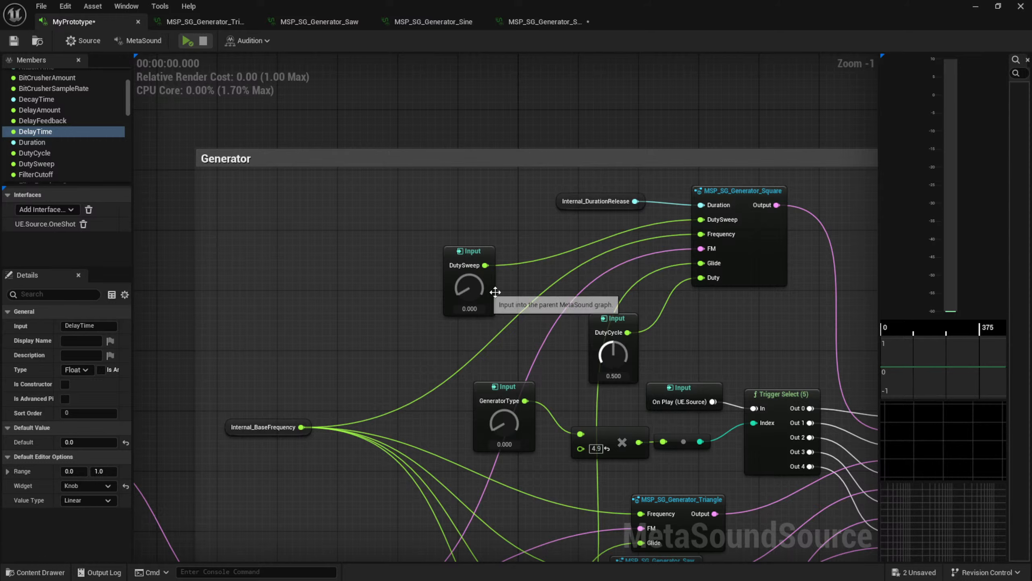
{"action": "key", "text": "space"}
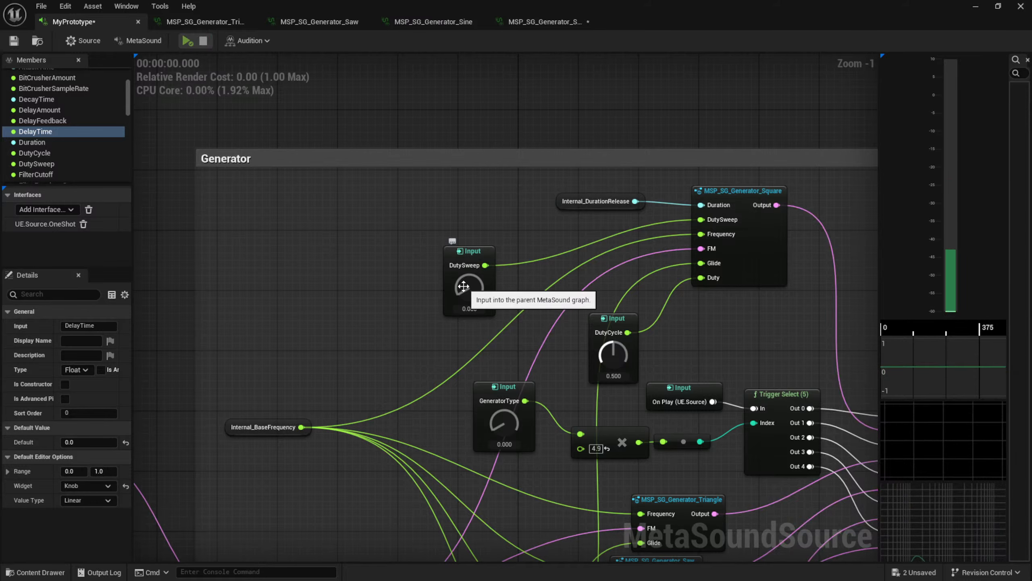
Raise DutySweep to about 0.160 and to about 0.344, playing the sound at each setting
{"action": "left_click_drag", "start_coordinate": [467, 289], "coordinate": [473, 264]}
{"action": "key", "text": "space"}
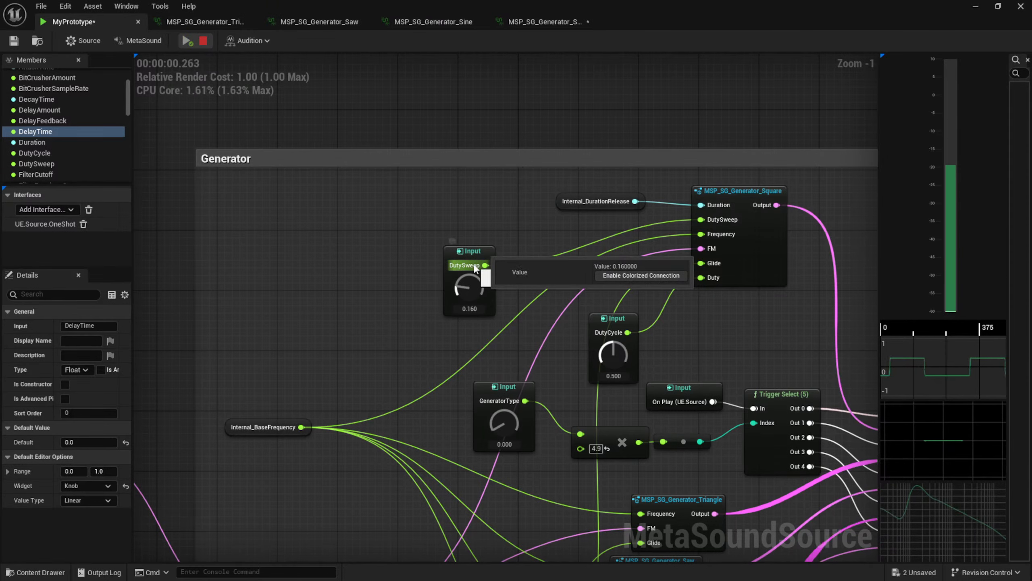
{"action": "key", "text": "space"}
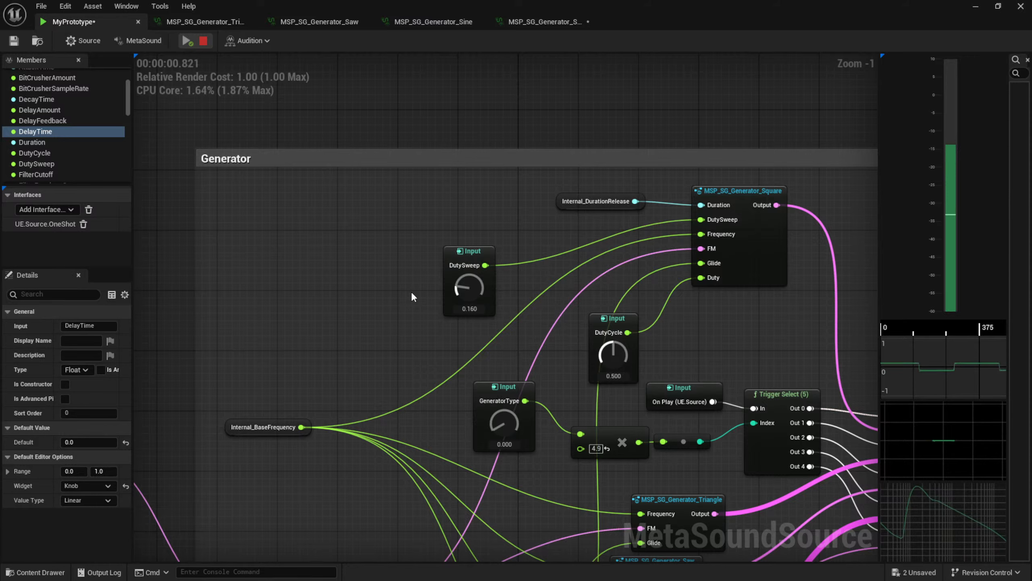
{"action": "left_click_drag", "start_coordinate": [469, 287], "coordinate": [472, 257]}
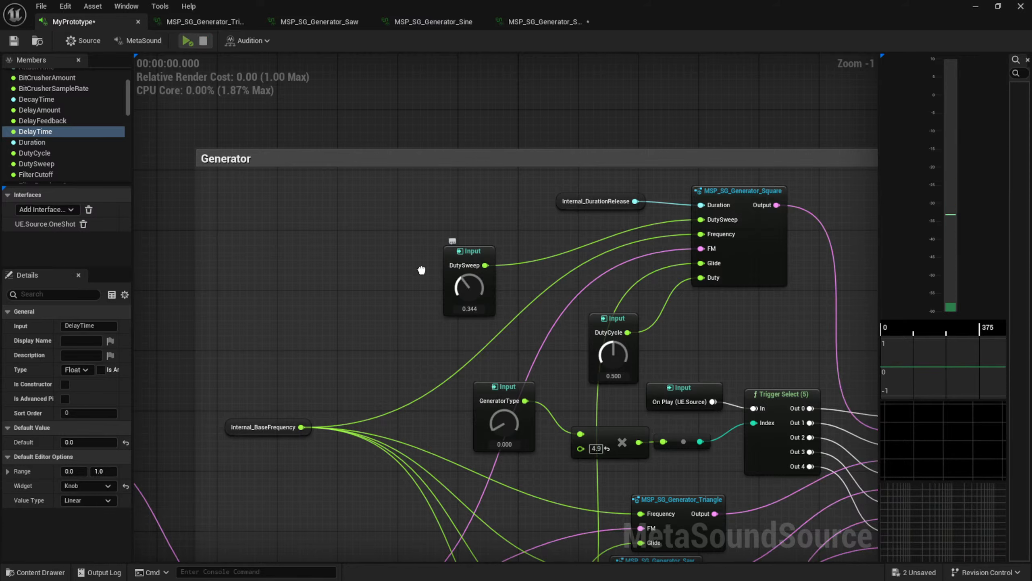
{"action": "key", "text": "space"}
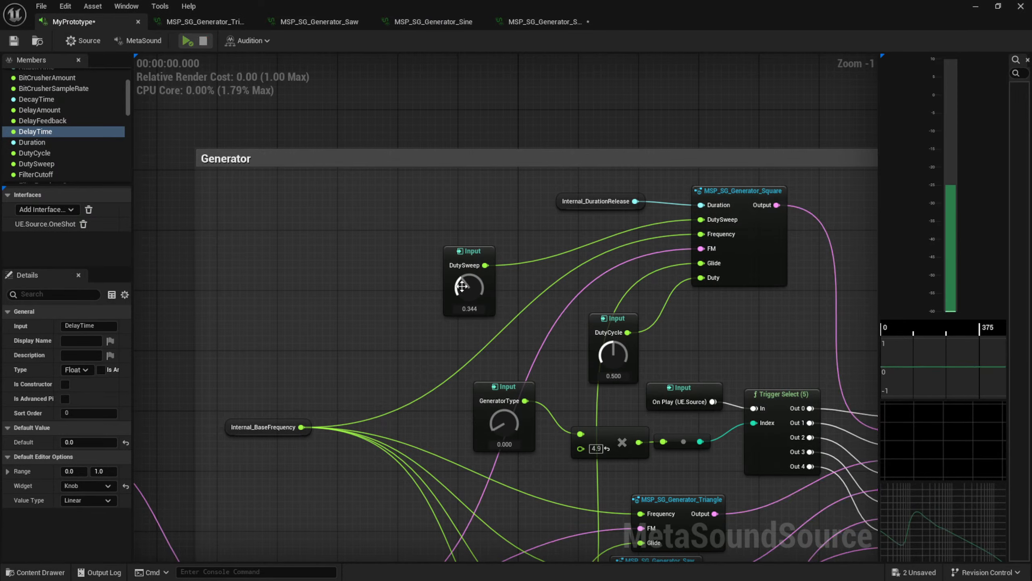
Raise DutySweep to 1.000 and play the sound repeatedly, then start lowering the sweep
{"action": "left_click_drag", "start_coordinate": [468, 285], "coordinate": [491, 189]}
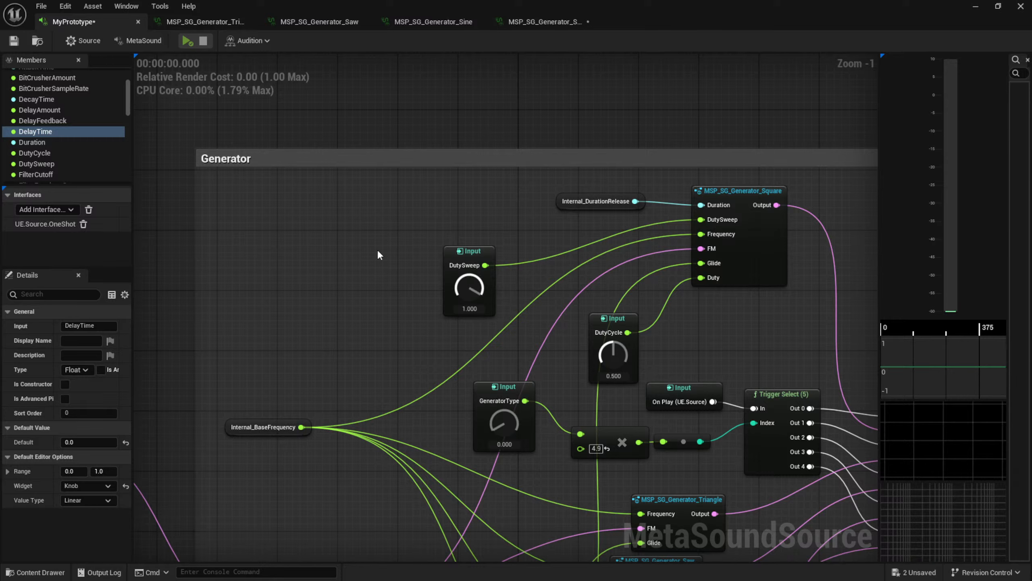
{"action": "key", "text": "space"}
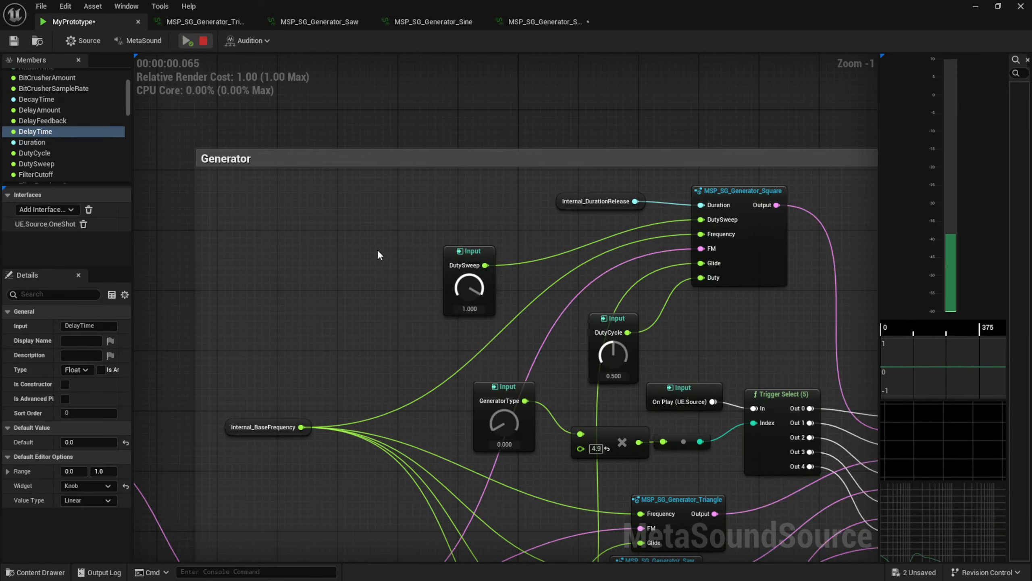
{"action": "key", "text": "space"}
{"action": "key", "text": "space"}
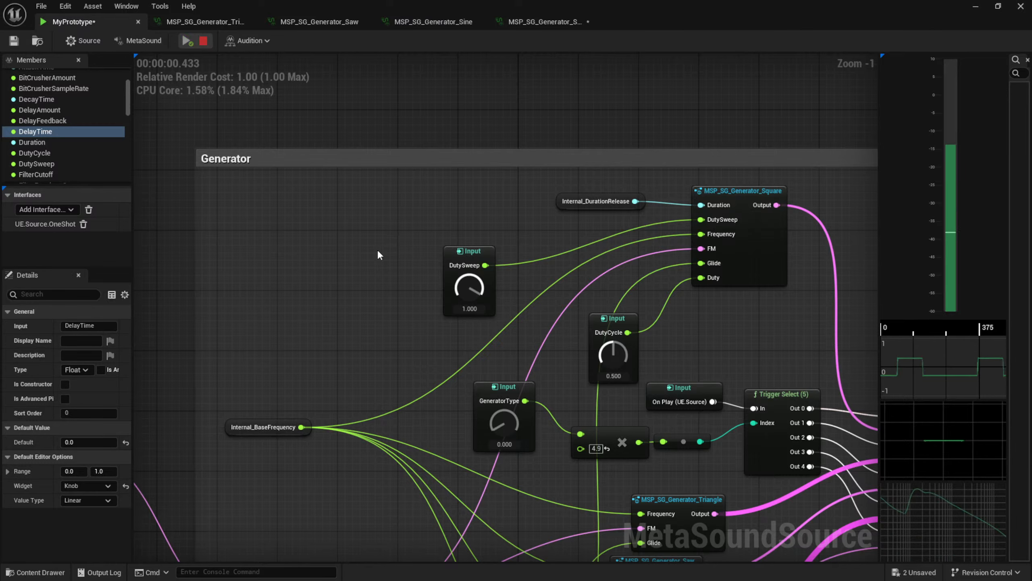
{"action": "left_click_drag", "start_coordinate": [469, 286], "coordinate": [470, 290]}
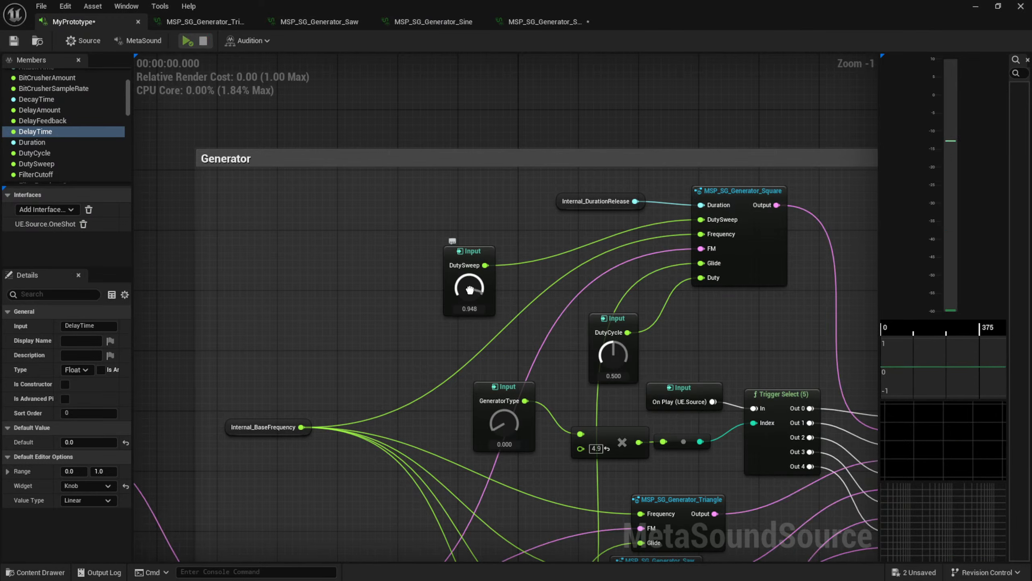
Open the MSP_SG_Generator_Square patch to examine its DutySweep and LFO wiring, and return to MyPrototype
{"action": "left_click", "coordinate": [752, 252]}
{"action": "double_click", "coordinate": [751, 252]}
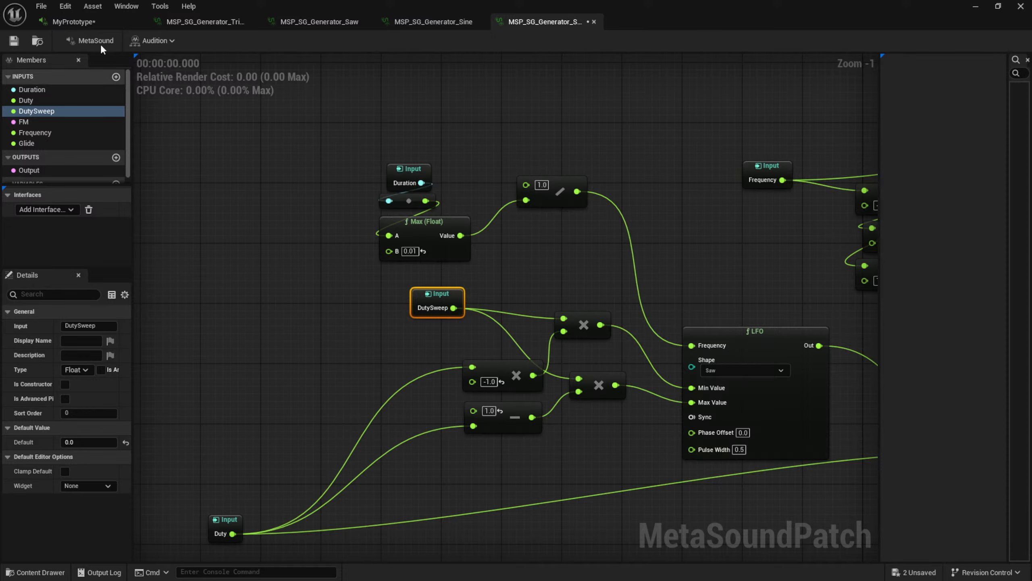
{"action": "left_click", "coordinate": [104, 20]}
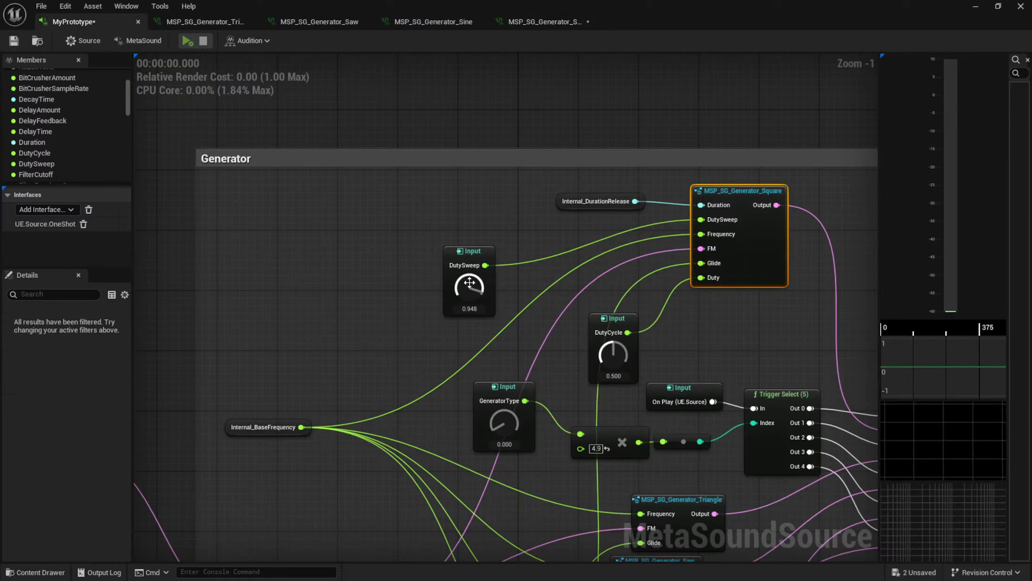
Set DutySweep to 0.000 and lower DutyCycle from the middle to 0.000, playing the sound at each setting
{"action": "left_click_drag", "start_coordinate": [466, 330], "coordinate": [481, 473]}
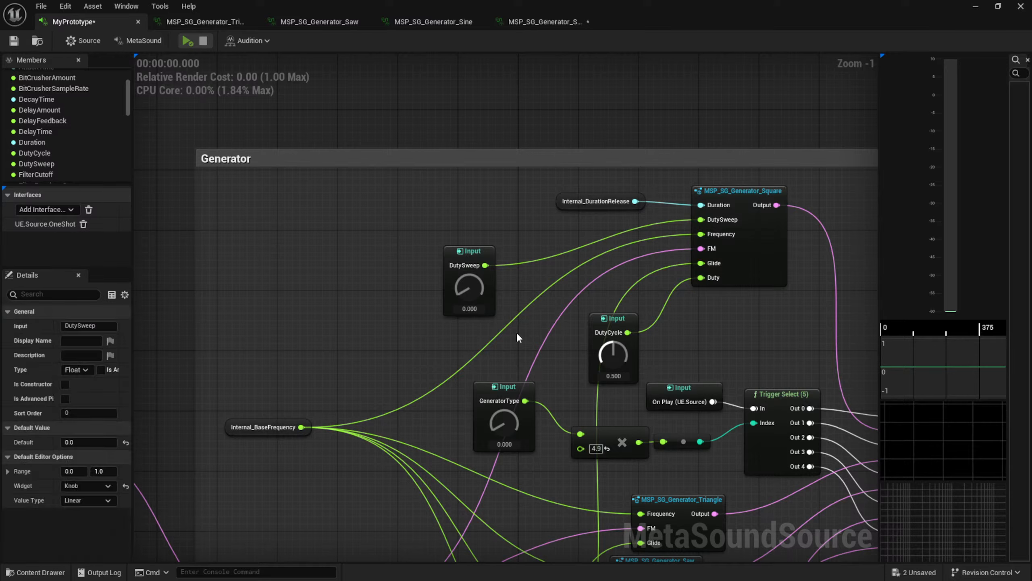
{"action": "key", "text": "space"}
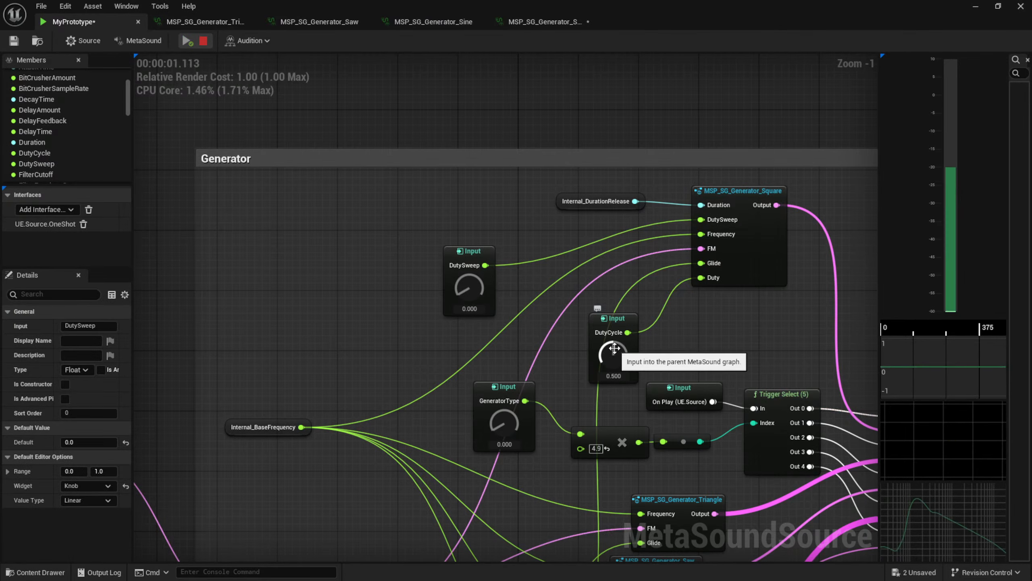
{"action": "left_click_drag", "start_coordinate": [614, 348], "coordinate": [593, 455]}
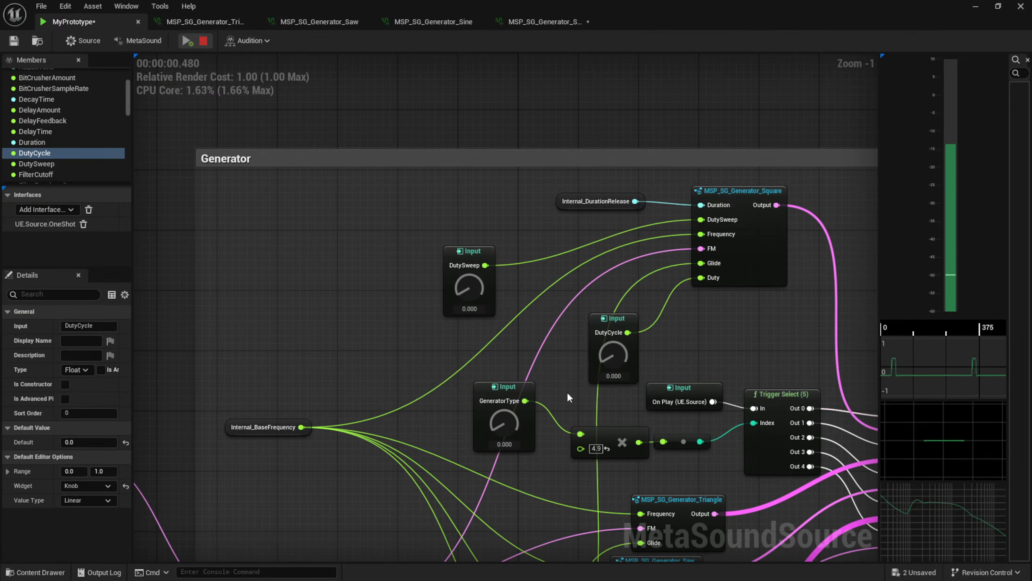
Open the MSP_SG_Generator_Square patch and examine the path from the DutySweep LFO through Map Range to the Square oscillator
{"action": "left_click", "coordinate": [769, 238]}
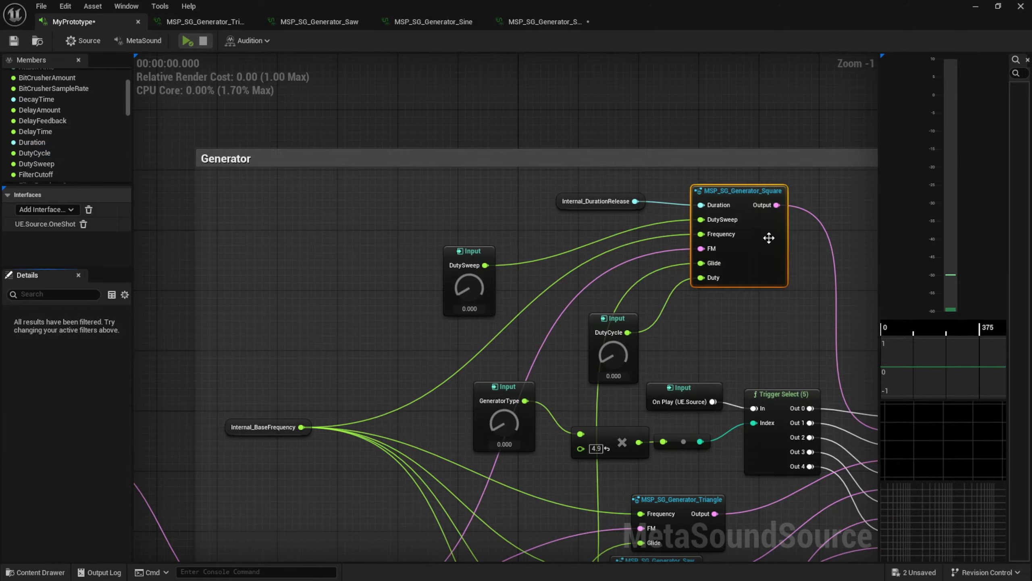
{"action": "double_click", "coordinate": [769, 238]}
{"action": "right_click_drag", "start_coordinate": [718, 235], "coordinate": [492, 271]}
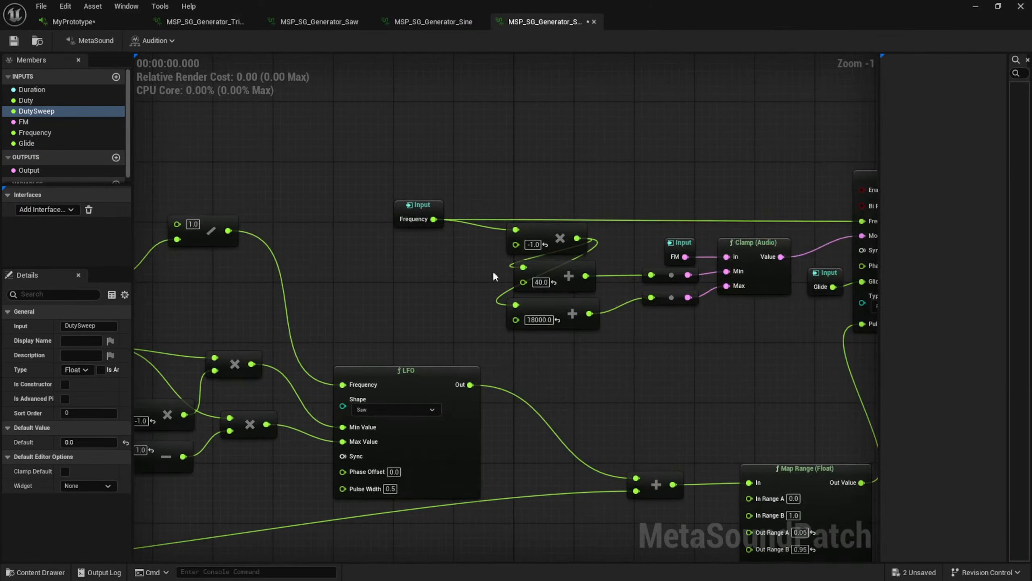
{"action": "right_click_drag", "start_coordinate": [422, 277], "coordinate": [671, 214]}
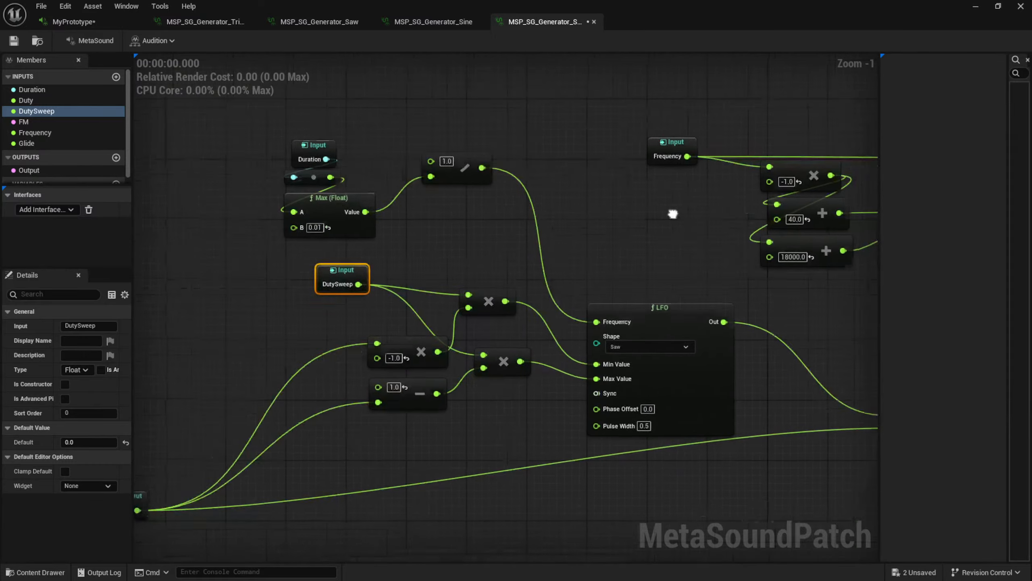
{"action": "right_click_drag", "start_coordinate": [250, 311], "coordinate": [404, 264]}
{"action": "right_click_drag", "start_coordinate": [500, 437], "coordinate": [326, 452]}
{"action": "right_click_drag", "start_coordinate": [583, 353], "coordinate": [260, 437]}
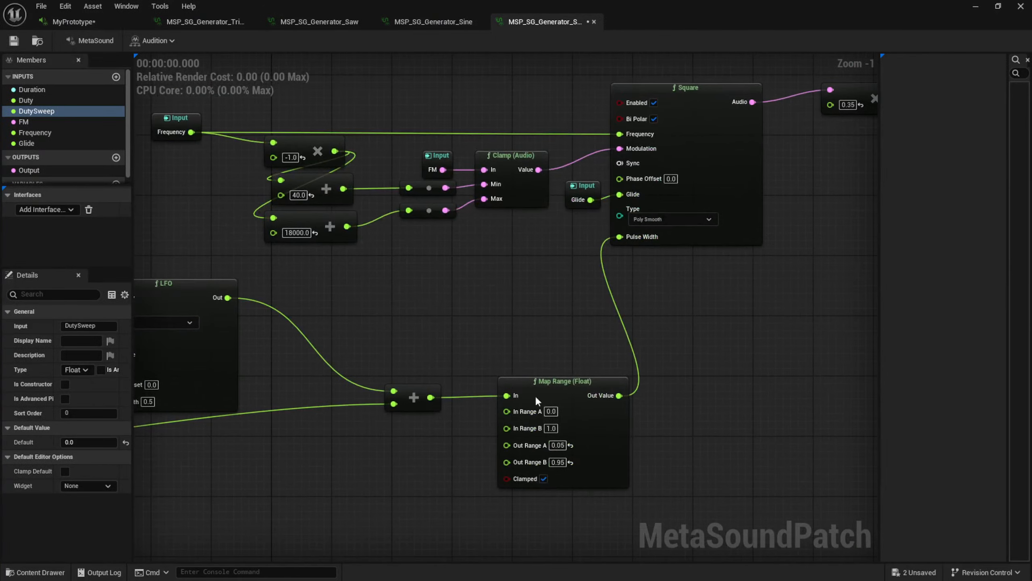
{"action": "left_click", "coordinate": [565, 391]}
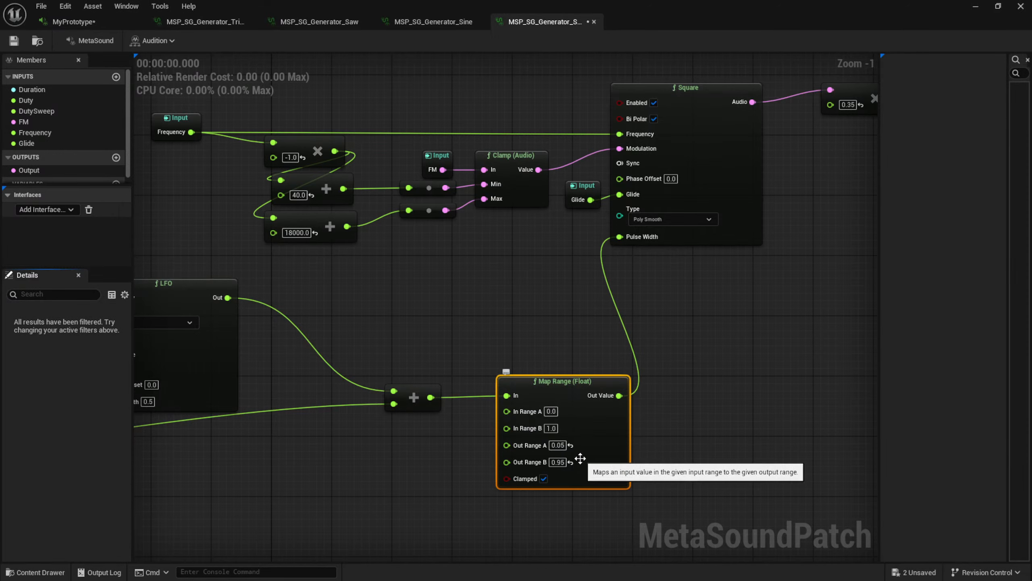
{"action": "scroll", "coordinate": [581, 460], "scroll_direction": "up", "scroll_amount": 3}
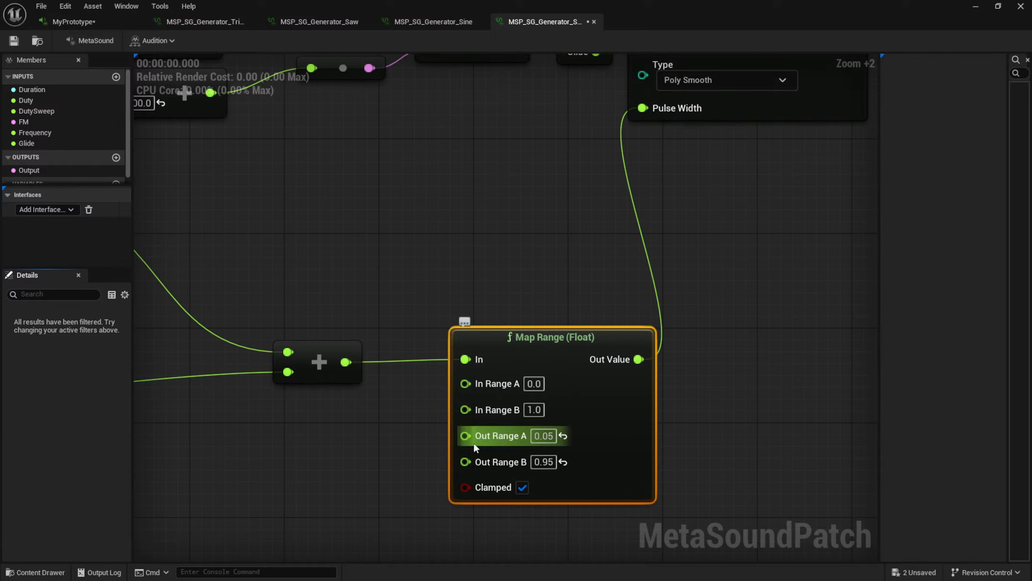
Connect the Add node's output directly to the Square node's Pulse Width, bypassing Map Range, and save the patch
{"action": "right_click_drag", "start_coordinate": [245, 412], "coordinate": [555, 374]}
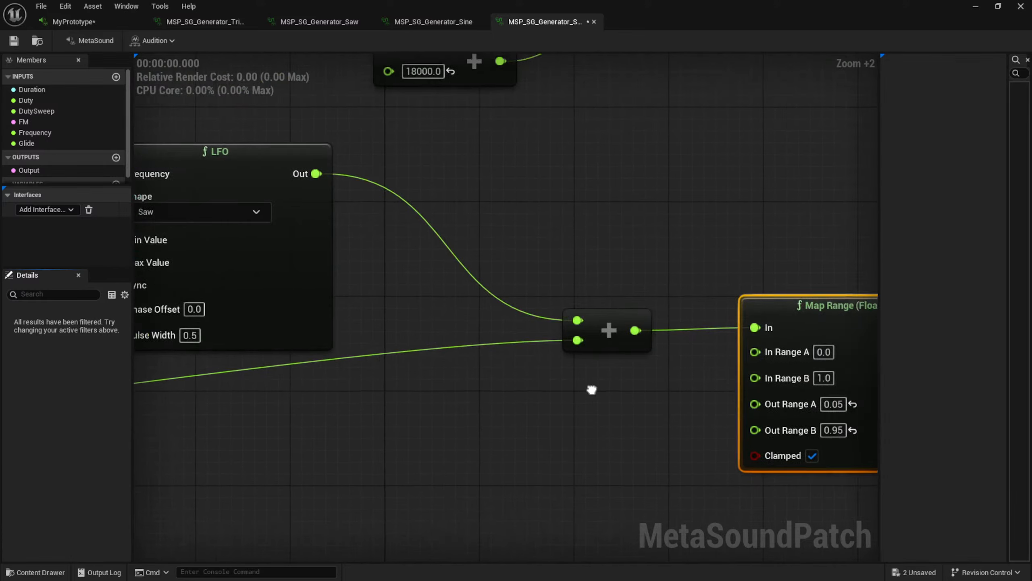
{"action": "scroll", "coordinate": [442, 402], "scroll_direction": "down", "scroll_amount": 2}
{"action": "left_click_drag", "start_coordinate": [424, 379], "coordinate": [633, 195]}
{"action": "left_click", "coordinate": [467, 236]}
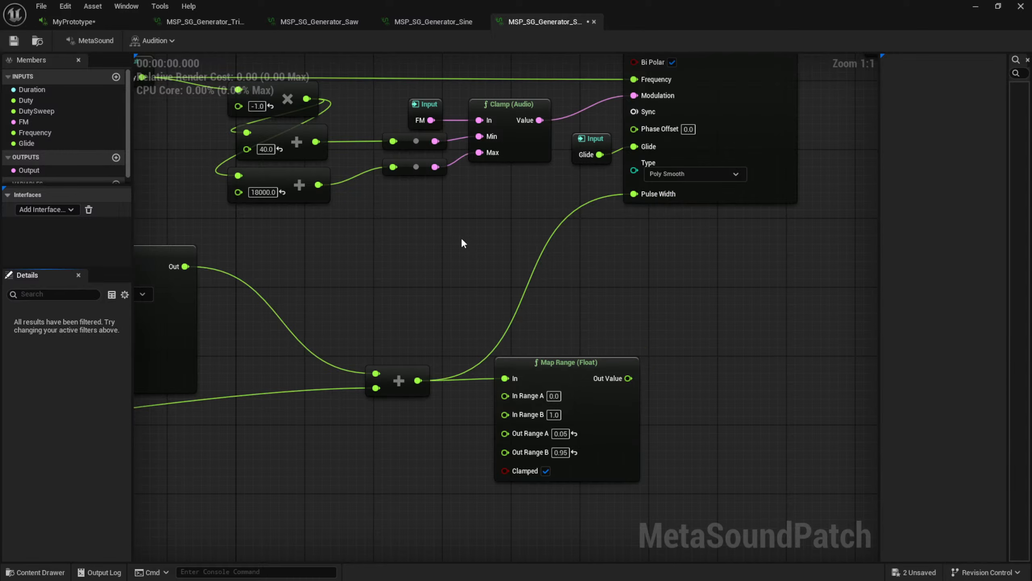
{"action": "key", "text": "ctrl+s"}
Return to MyPrototype and play the sound with DutyCycle at 0.000 to hear the unmapped pulse width
{"action": "left_click", "coordinate": [61, 25]}
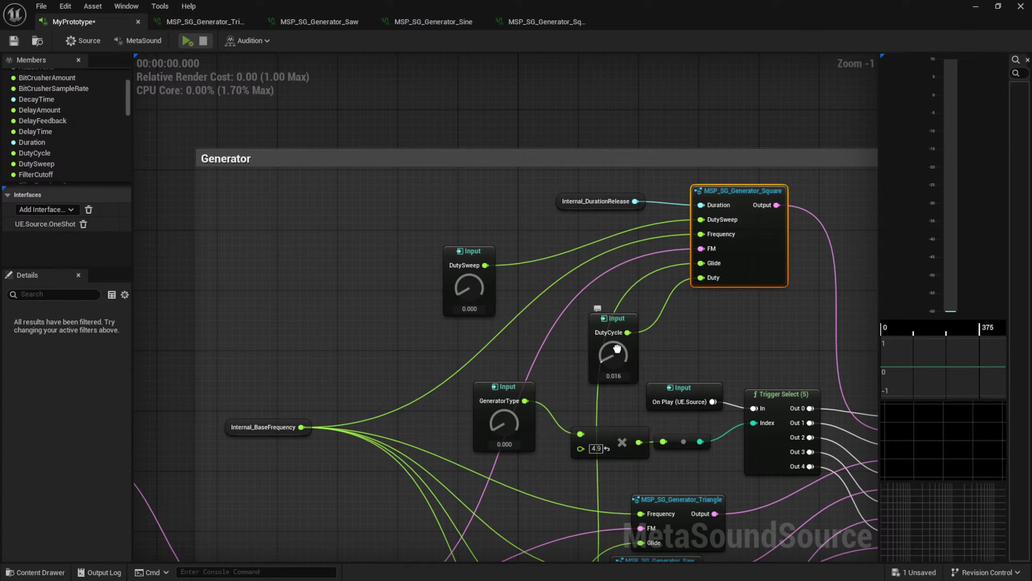
{"action": "left_click", "coordinate": [299, 204]}
{"action": "key", "text": "space"}
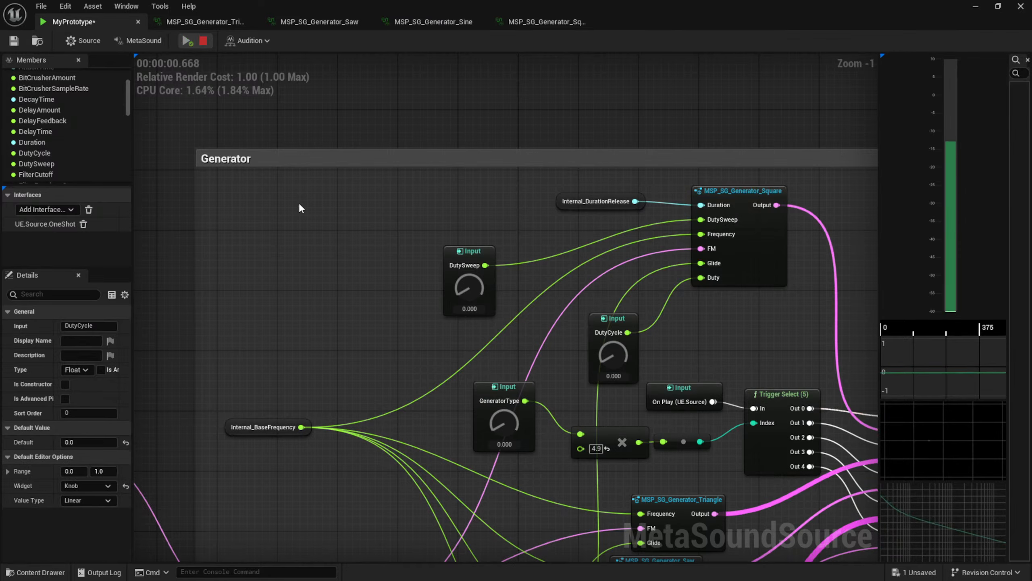
{"action": "key", "text": "space"}
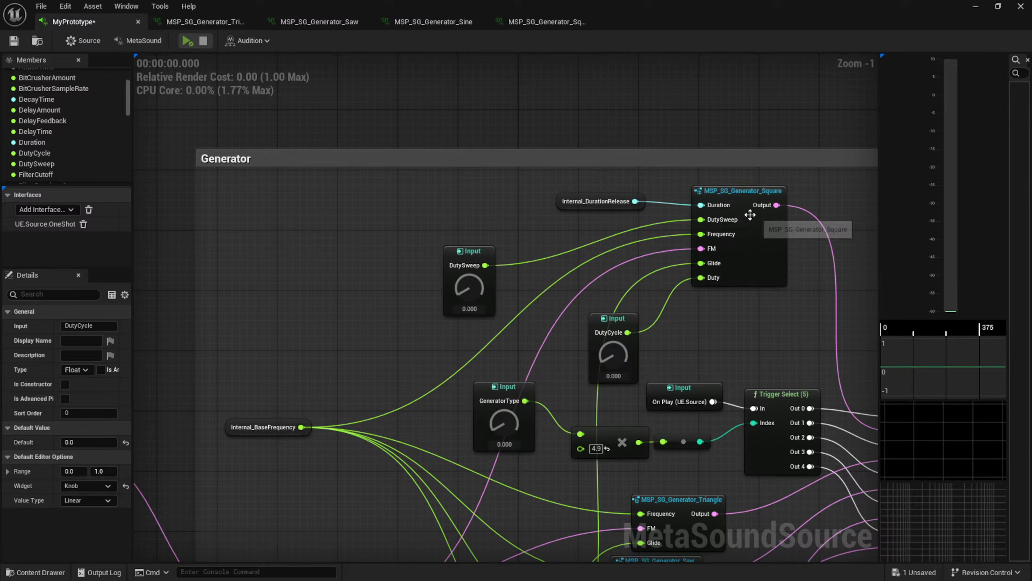
Reconnect Map Range's Out Value to the Square node's Pulse Width in the square generator patch and save it
{"action": "double_click", "coordinate": [755, 235]}
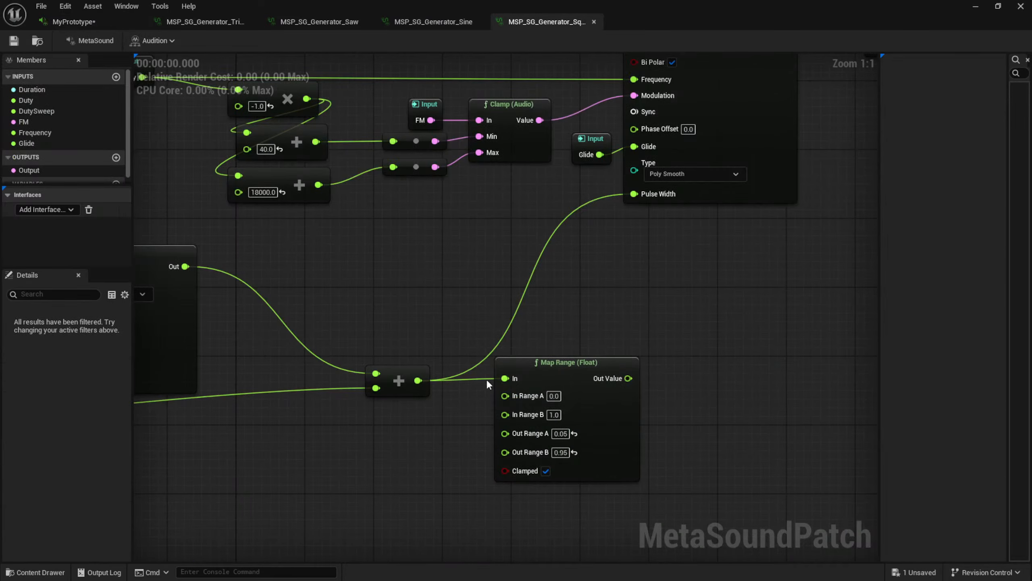
{"action": "left_click_drag", "start_coordinate": [628, 379], "coordinate": [634, 194]}
{"action": "key", "text": "ctrl+s"}
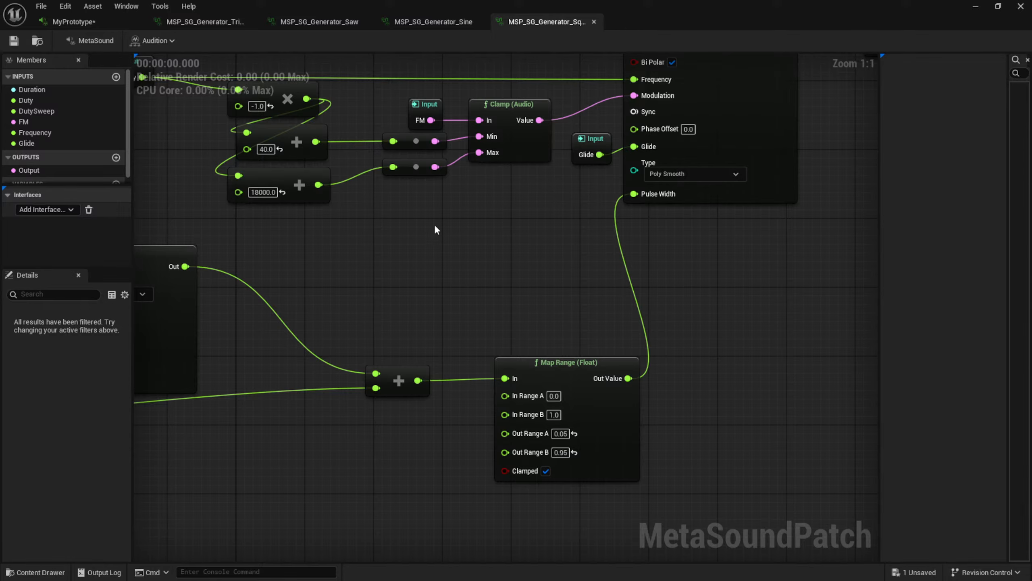
Review the Duration and DutySweep inputs in the square patch, and follow the generator output to WaveShaper in MyPrototype
{"action": "right_click_drag", "start_coordinate": [372, 228], "coordinate": [714, 298]}
{"action": "right_click_drag", "start_coordinate": [265, 253], "coordinate": [597, 285]}
{"action": "right_click_drag", "start_coordinate": [505, 283], "coordinate": [631, 301]}
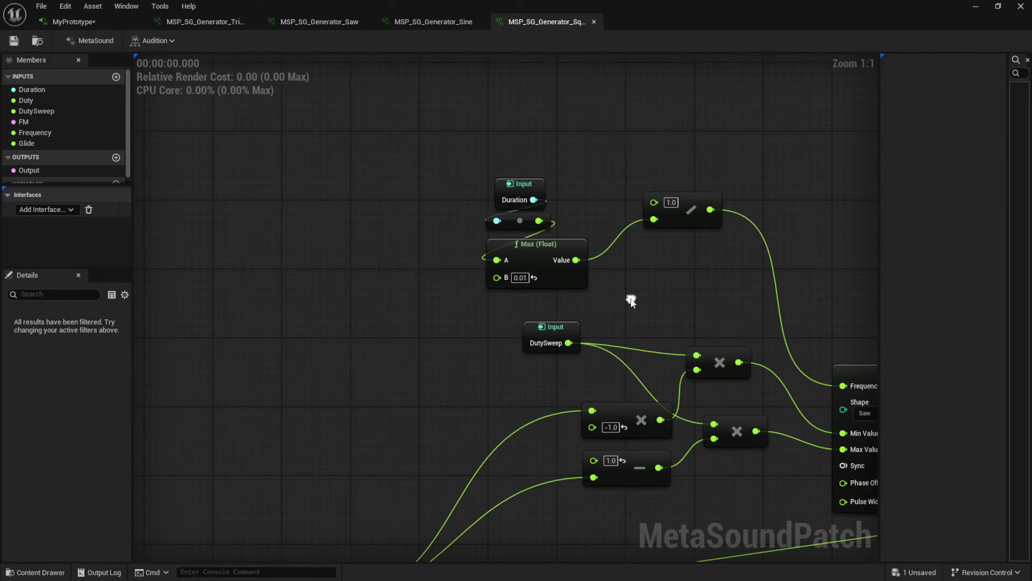
{"action": "left_click", "coordinate": [100, 22]}
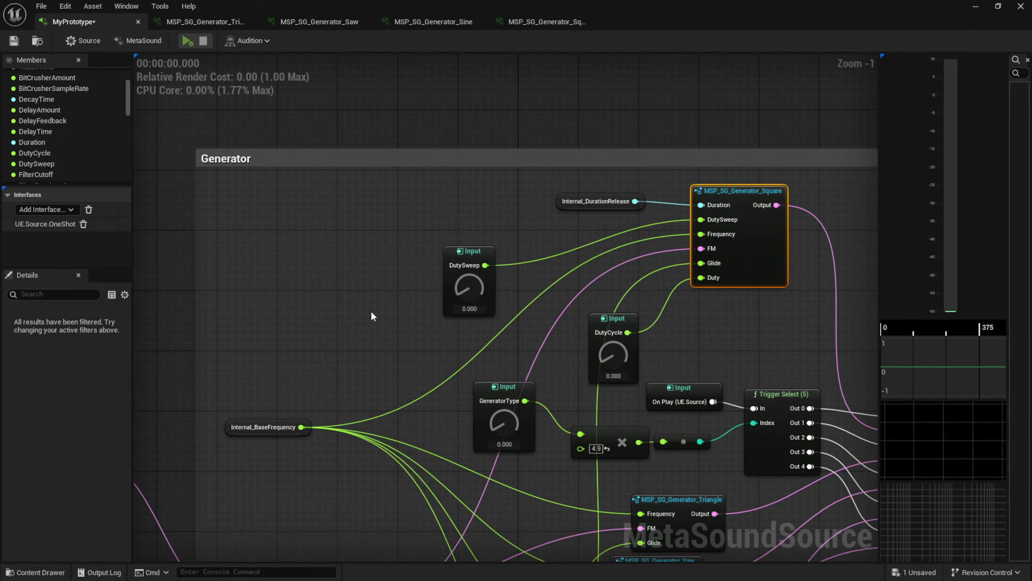
{"action": "scroll", "coordinate": [373, 317], "scroll_direction": "down", "scroll_amount": 2}
{"action": "right_click_drag", "start_coordinate": [735, 197], "coordinate": [561, 153]}
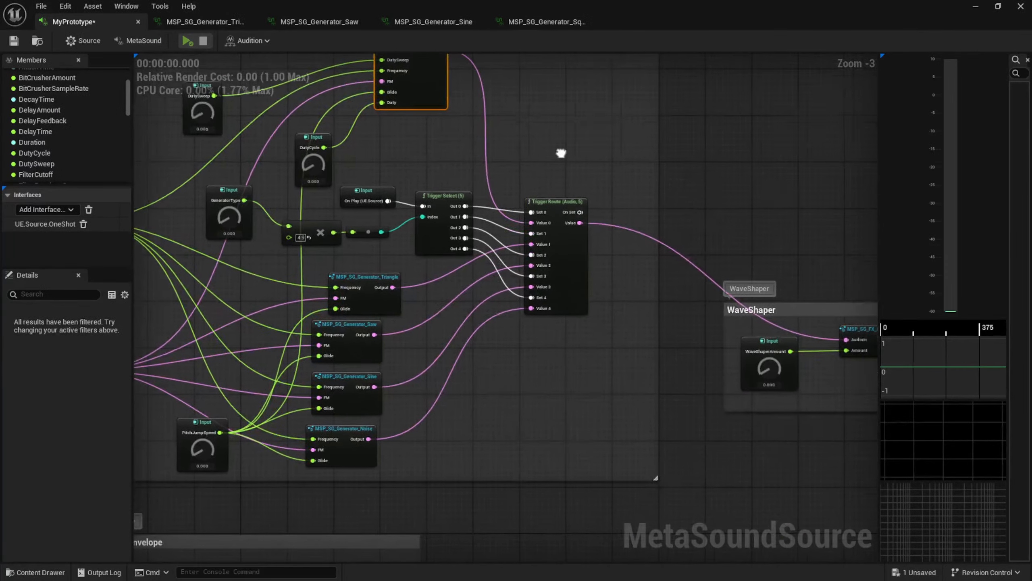
{"action": "right_click_drag", "start_coordinate": [685, 210], "coordinate": [478, 173]}
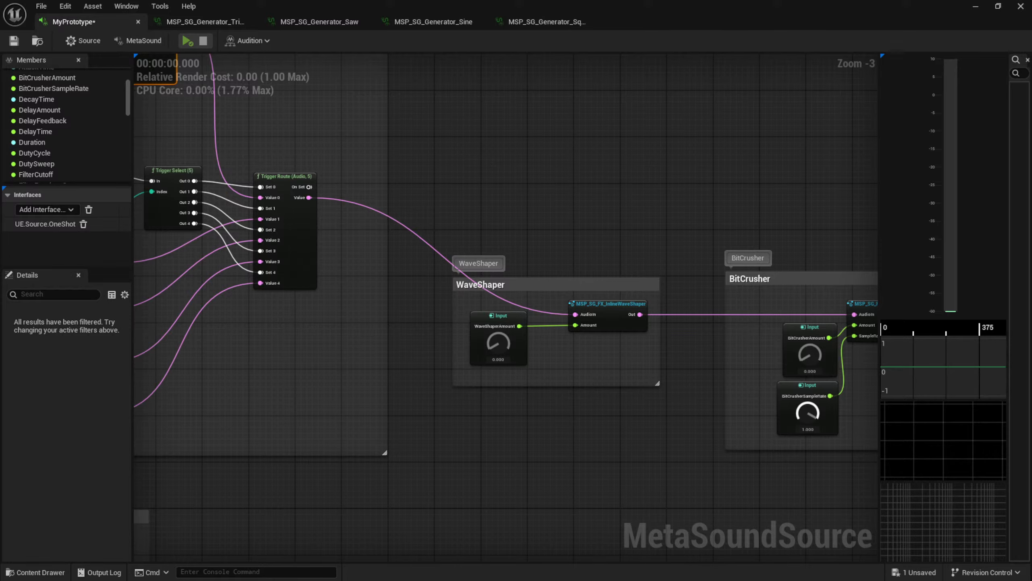
Switch to Paint, enlarge the eraser and erase the 25%, 50% and 75% duty cycle sketches
{"action": "mouse_move", "coordinate": [1031, 260]}
{"action": "left_mouse_down"}
{"action": "mouse_move", "coordinate": [804, 255]}
{"action": "mouse_move", "coordinate": [539, 81]}
{"action": "mouse_move", "coordinate": [550, 55]}
{"action": "left_mouse_up"}
{"action": "double_click", "coordinate": [550, 54]}
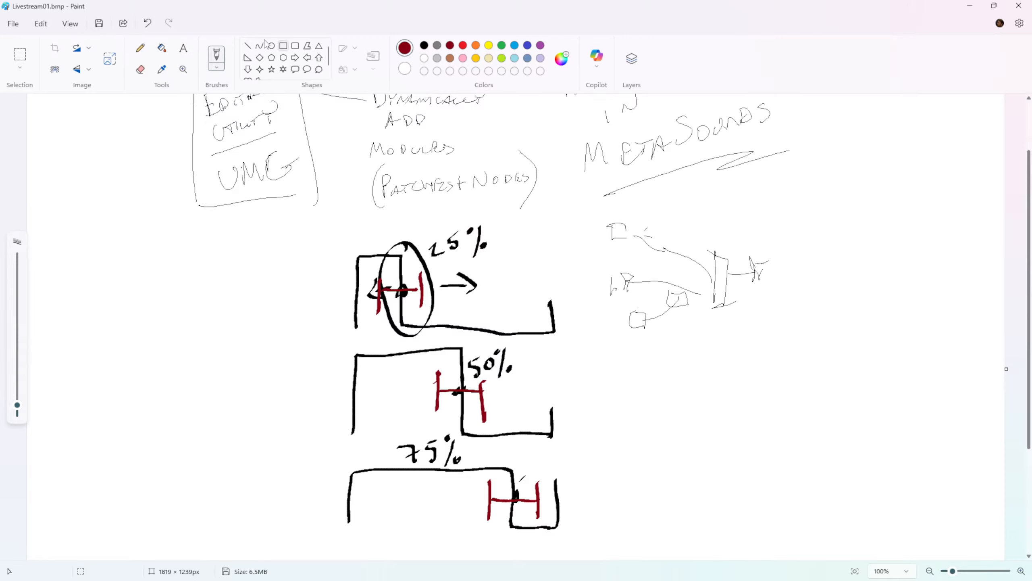
{"action": "left_click", "coordinate": [140, 69]}
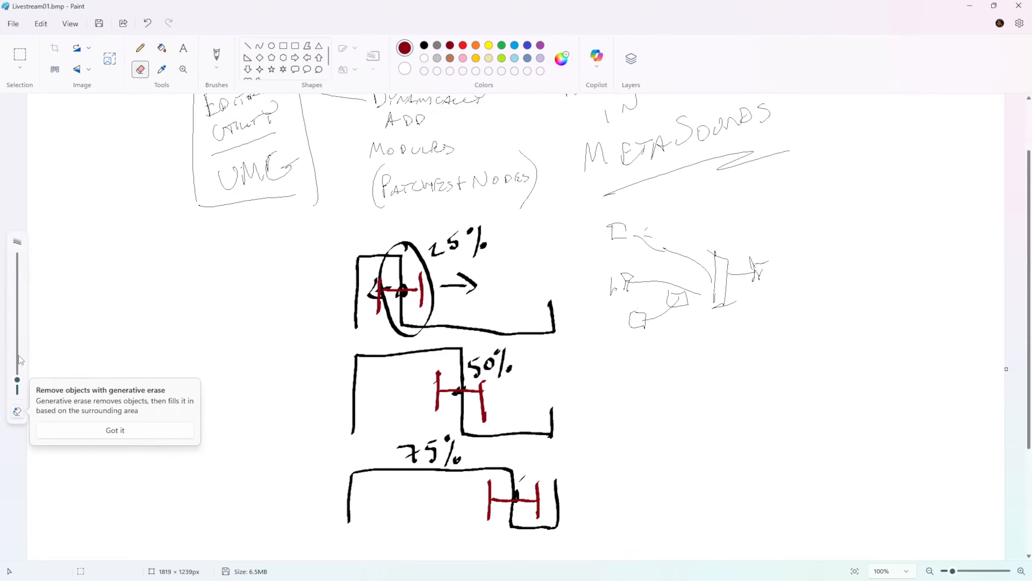
{"action": "left_click", "coordinate": [100, 430]}
{"action": "left_click_drag", "start_coordinate": [17, 379], "coordinate": [17, 283]}
{"action": "left_click", "coordinate": [410, 311]}
{"action": "mouse_move", "coordinate": [410, 311]}
{"action": "left_mouse_down"}
{"action": "mouse_move", "coordinate": [362, 277]}
{"action": "mouse_move", "coordinate": [474, 249]}
{"action": "mouse_move", "coordinate": [474, 337]}
{"action": "mouse_move", "coordinate": [550, 480]}
{"action": "mouse_move", "coordinate": [454, 488]}
{"action": "mouse_move", "coordinate": [348, 425]}
{"action": "mouse_move", "coordinate": [348, 468]}
{"action": "mouse_move", "coordinate": [368, 495]}
{"action": "left_mouse_up"}
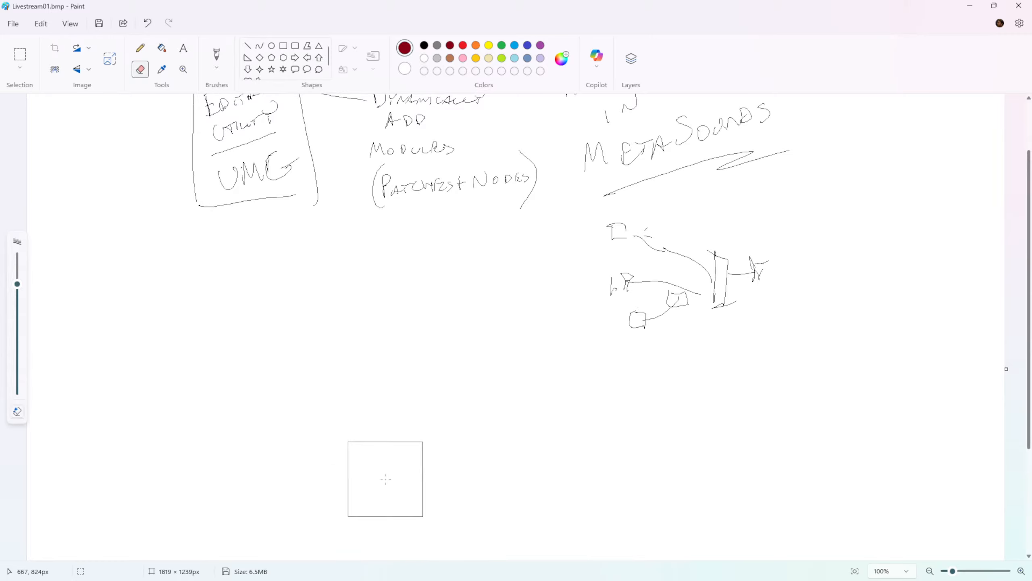
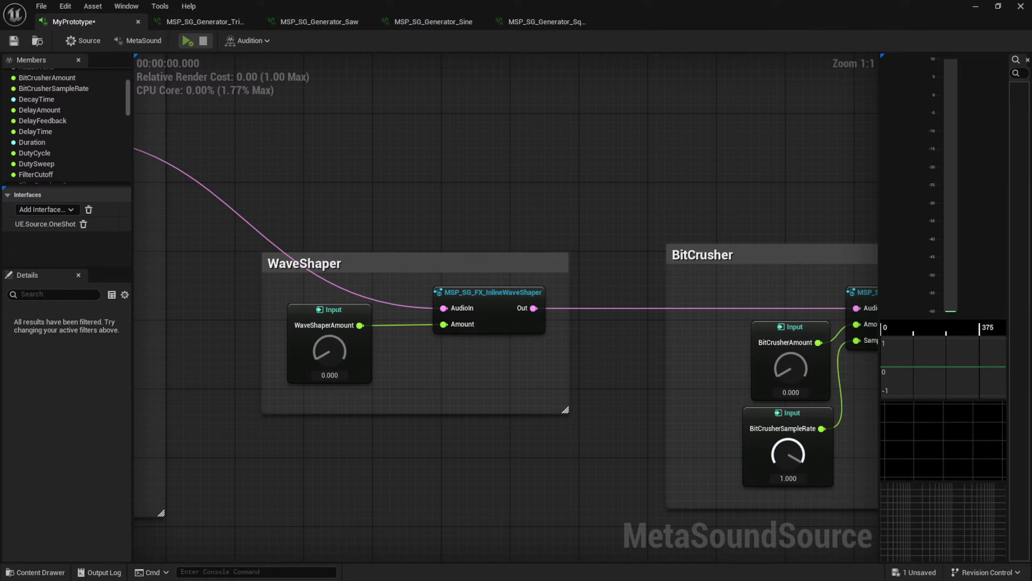
Examine the WaveShaper and BitCrusher sections in the MetaSound graph and play the sound
{"action": "right_click_drag", "start_coordinate": [429, 448], "coordinate": [471, 480]}
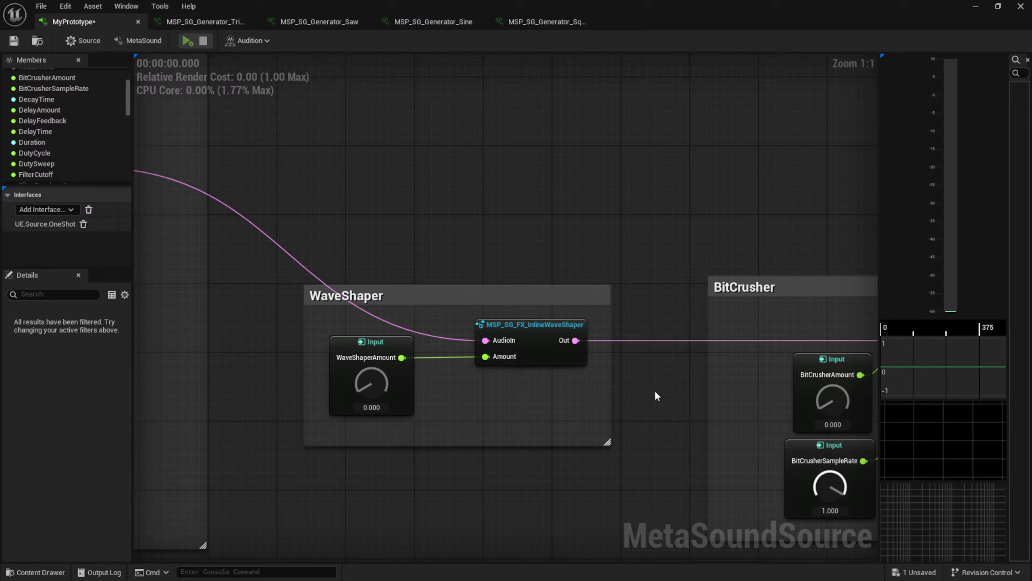
{"action": "right_click_drag", "start_coordinate": [654, 389], "coordinate": [354, 341]}
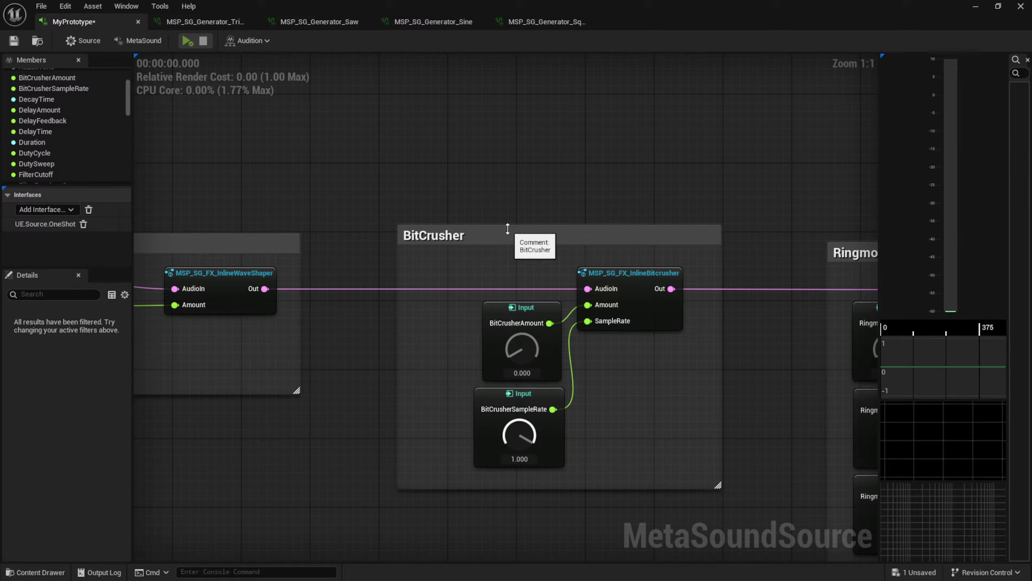
{"action": "key", "text": "space"}
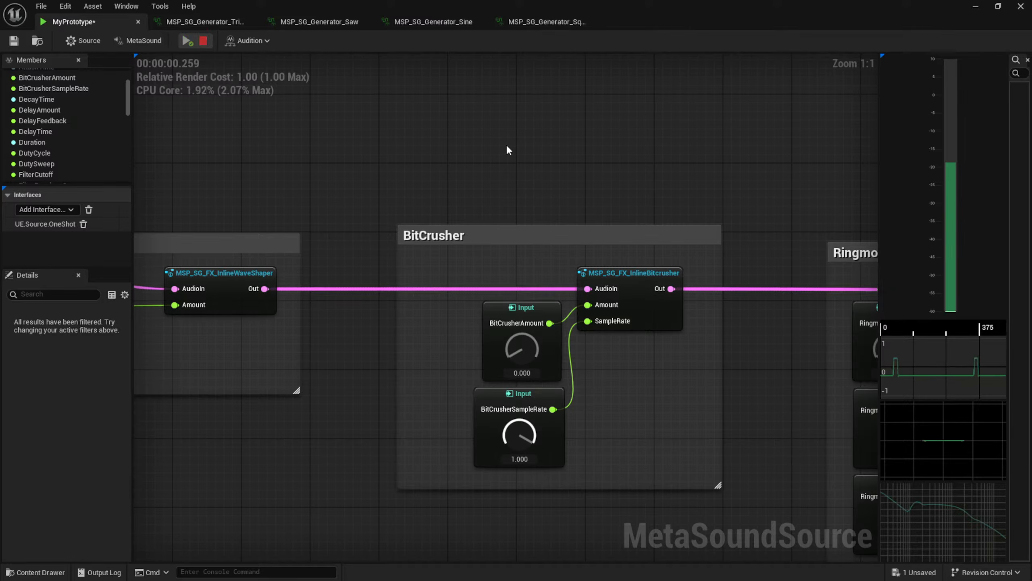
Set the GeneratorType input in the Generator section to 0.796 and play the sound
{"action": "right_click_drag", "start_coordinate": [470, 155], "coordinate": [609, 227]}
{"action": "scroll", "coordinate": [609, 227], "scroll_direction": "down", "scroll_amount": 3}
{"action": "right_click_drag", "start_coordinate": [406, 156], "coordinate": [717, 242]}
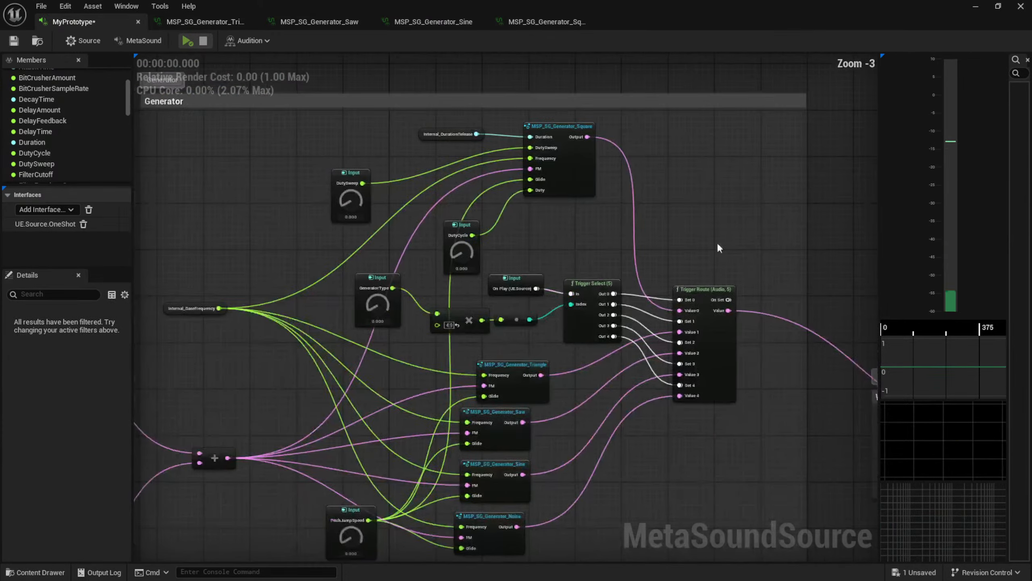
{"action": "scroll", "coordinate": [397, 246], "scroll_direction": "up", "scroll_amount": 3}
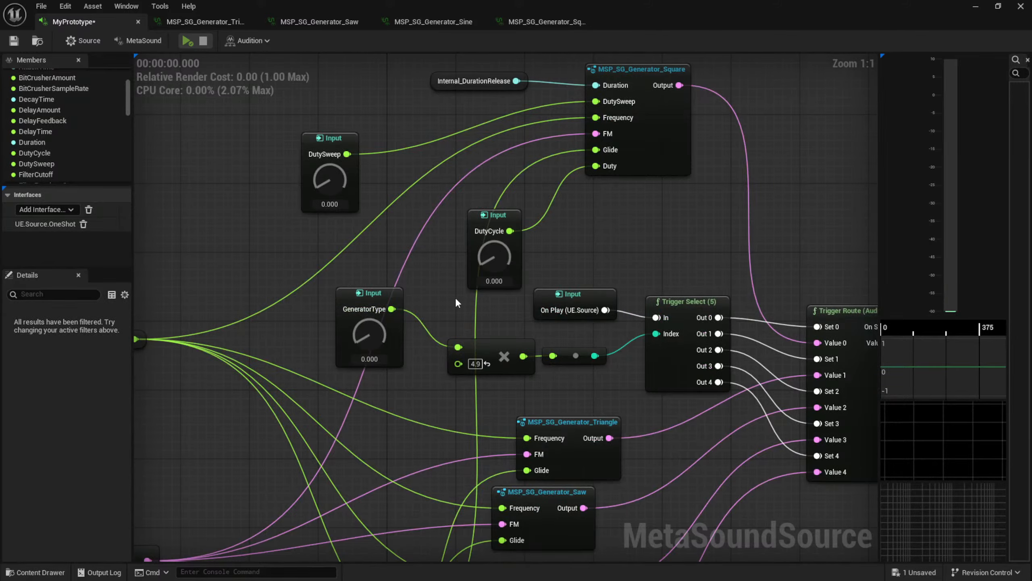
{"action": "right_click_drag", "start_coordinate": [438, 301], "coordinate": [475, 188]}
{"action": "right_click_drag", "start_coordinate": [461, 270], "coordinate": [481, 215]}
{"action": "left_click_drag", "start_coordinate": [443, 171], "coordinate": [467, 63]}
{"action": "key", "text": "space"}
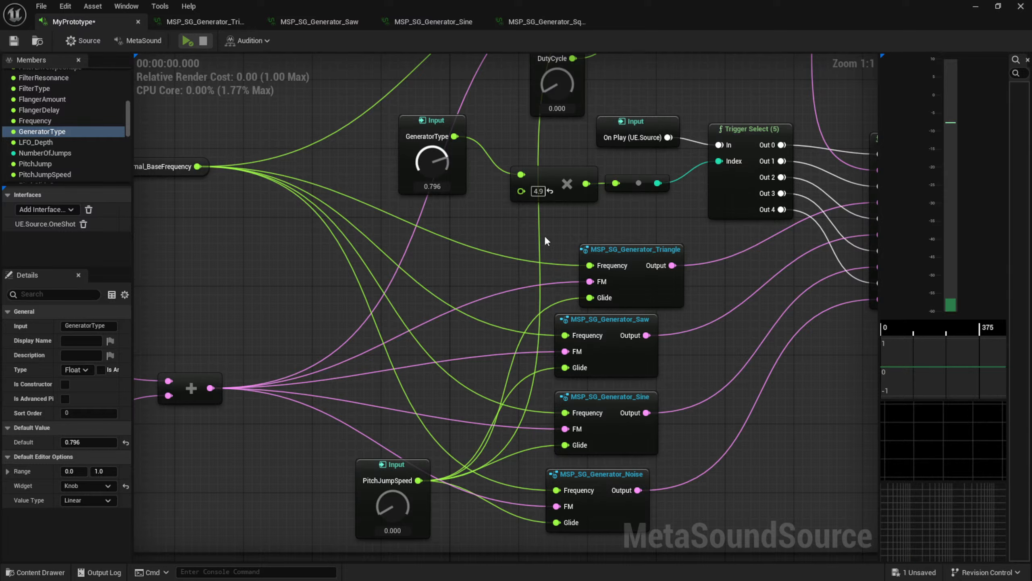
Select the Duration member to show its details and set the GeneratorType input to 0.484
{"action": "scroll", "coordinate": [61, 142], "scroll_direction": "up", "scroll_amount": 4}
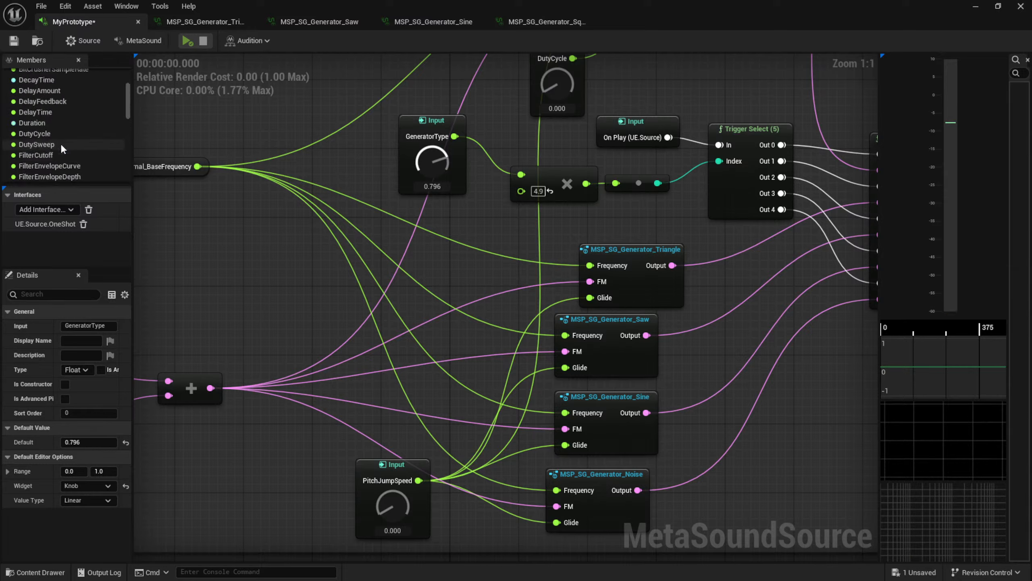
{"action": "left_click", "coordinate": [58, 123]}
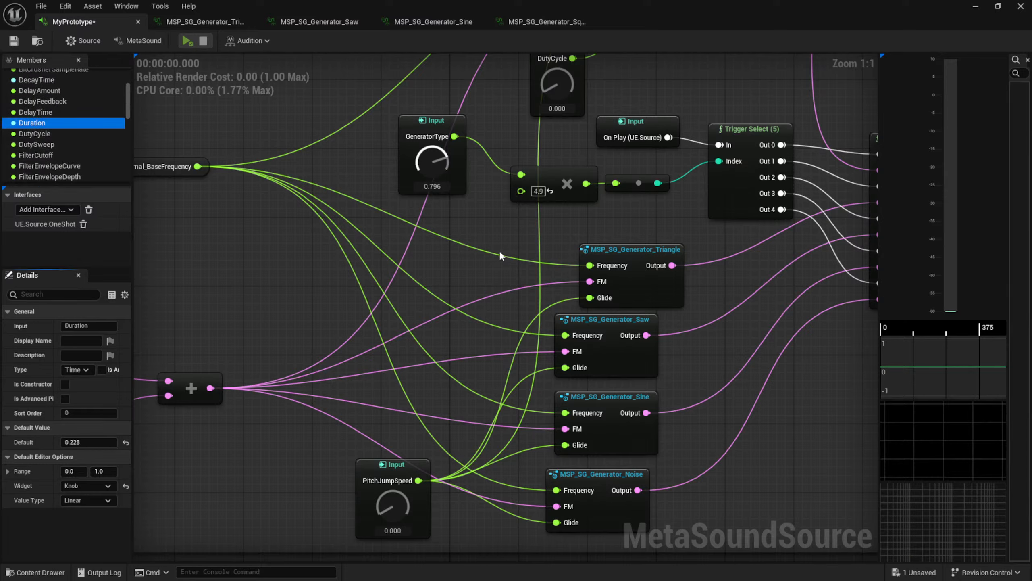
{"action": "left_click_drag", "start_coordinate": [441, 170], "coordinate": [436, 206]}
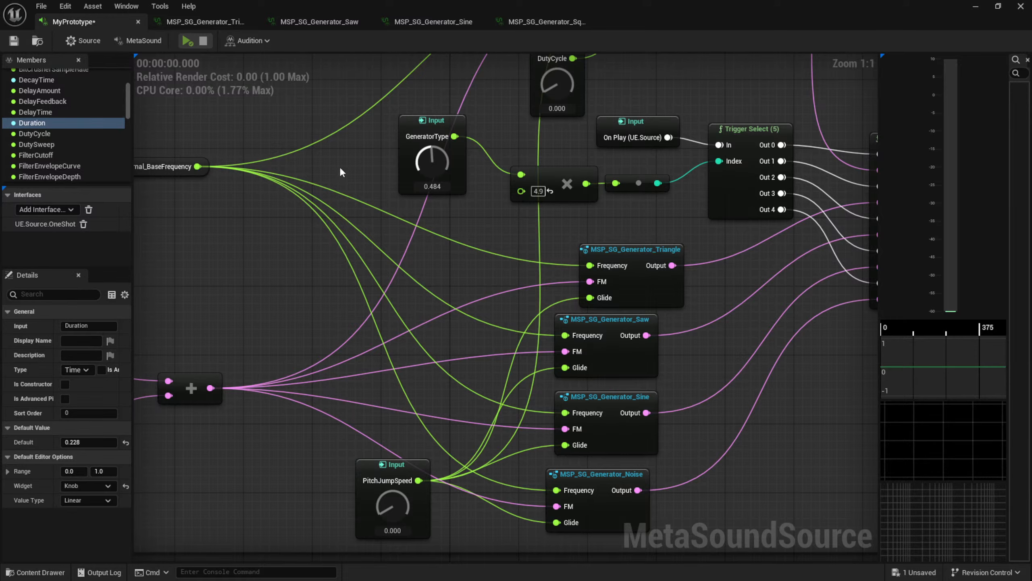
Set the Duration input in the Internal Time Conversion section to 0.372 and play the sound
{"action": "scroll", "coordinate": [341, 167], "scroll_direction": "down", "scroll_amount": 4}
{"action": "right_click_drag", "start_coordinate": [341, 135], "coordinate": [359, 559]}
{"action": "right_click_drag", "start_coordinate": [609, 338], "coordinate": [684, 489]}
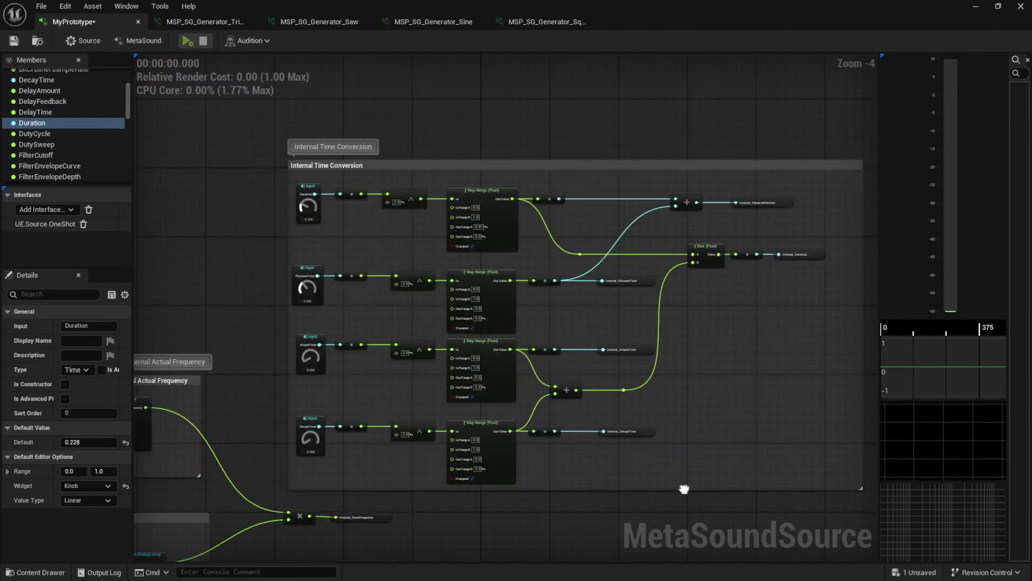
{"action": "scroll", "coordinate": [292, 213], "scroll_direction": "up", "scroll_amount": 5}
{"action": "right_click_drag", "start_coordinate": [293, 220], "coordinate": [373, 293]}
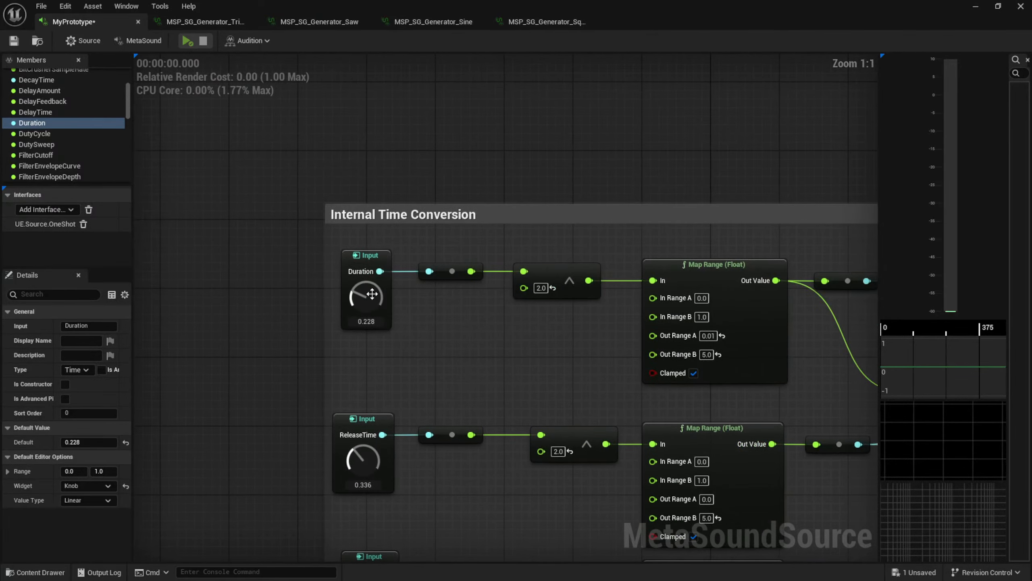
{"action": "left_click_drag", "start_coordinate": [372, 294], "coordinate": [258, 334]}
{"action": "key", "text": "space"}
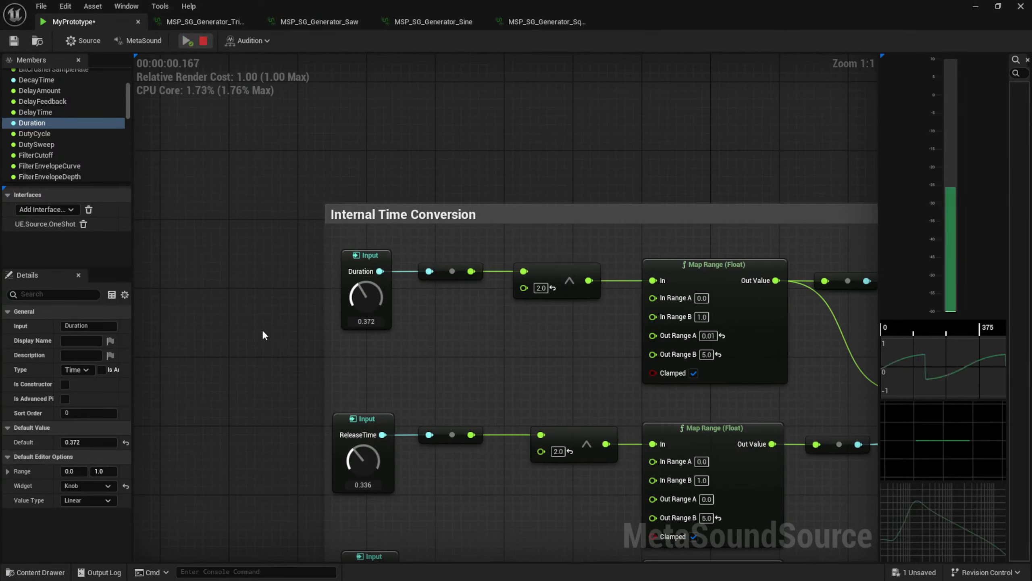
Return to the WaveShaper section of the graph and play the sound with WaveShaperAmount at zero
{"action": "right_click_drag", "start_coordinate": [280, 342], "coordinate": [217, 235]}
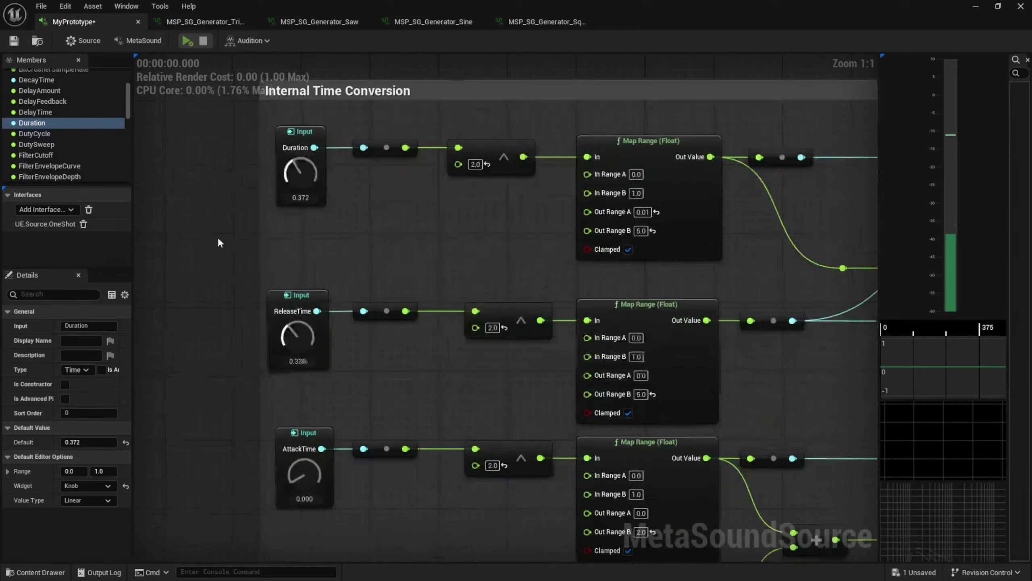
{"action": "scroll", "coordinate": [238, 254], "scroll_direction": "down", "scroll_amount": 6}
{"action": "right_click_drag", "start_coordinate": [530, 417], "coordinate": [450, 233]}
{"action": "scroll", "coordinate": [487, 393], "scroll_direction": "up", "scroll_amount": 4}
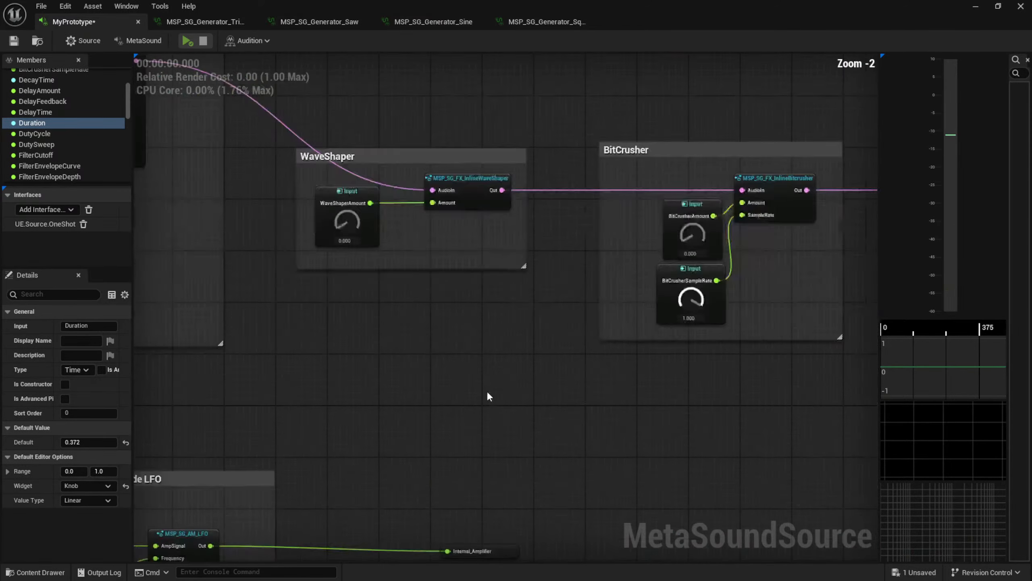
{"action": "scroll", "coordinate": [487, 395], "scroll_direction": "up", "scroll_amount": 2}
{"action": "right_click_drag", "start_coordinate": [482, 341], "coordinate": [489, 503]}
{"action": "key", "text": "space"}
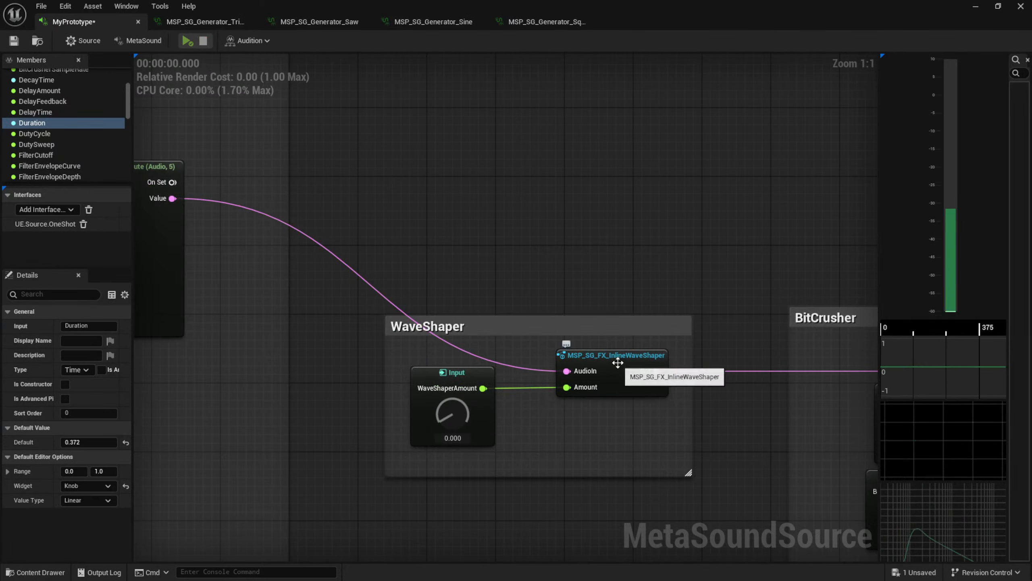
Open the MSP_SG_FX_InlineWaveShaper patch to review its Map Range and WaveShaper nodes, and return to MyPrototype
{"action": "double_click", "coordinate": [617, 362]}
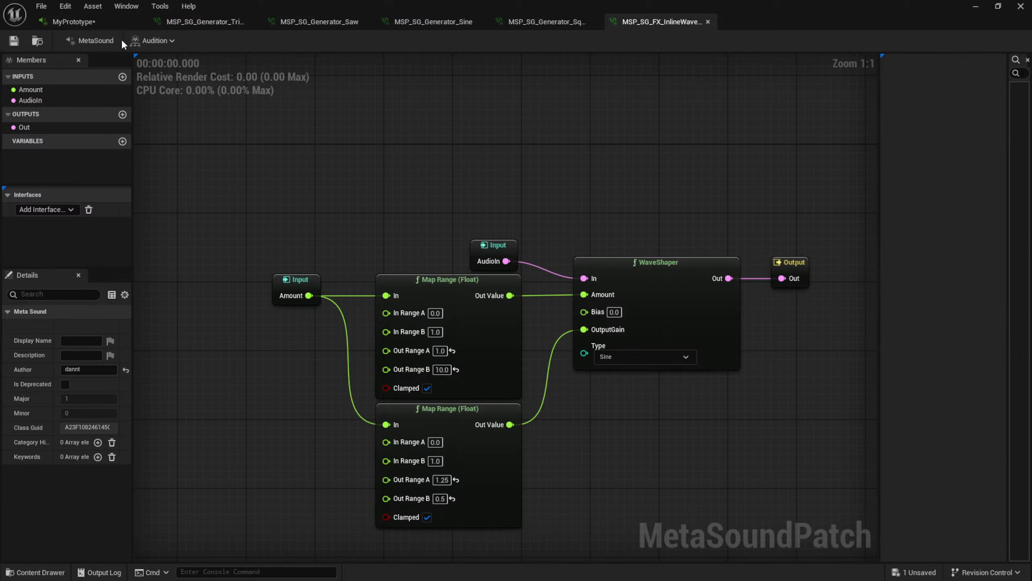
{"action": "left_click", "coordinate": [122, 19]}
{"action": "left_click", "coordinate": [503, 412]}
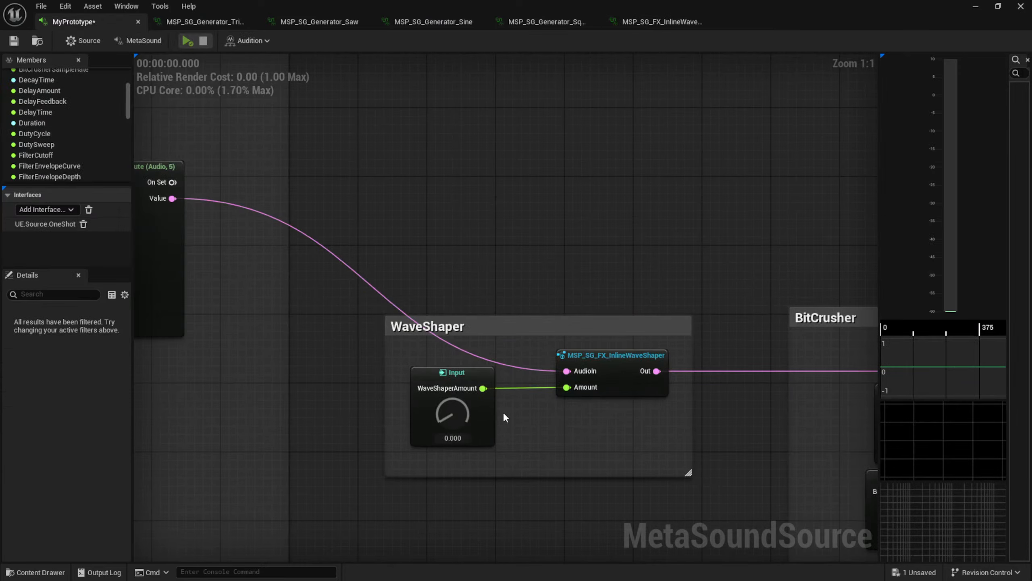
Play the sound, raising WaveShaperAmount to 0.392 and 0.688 to compare the results
{"action": "key", "text": "space"}
{"action": "left_click_drag", "start_coordinate": [447, 414], "coordinate": [443, 362]}
{"action": "double_click", "coordinate": [456, 401]}
{"action": "key", "text": "space"}
{"action": "key", "text": "space"}
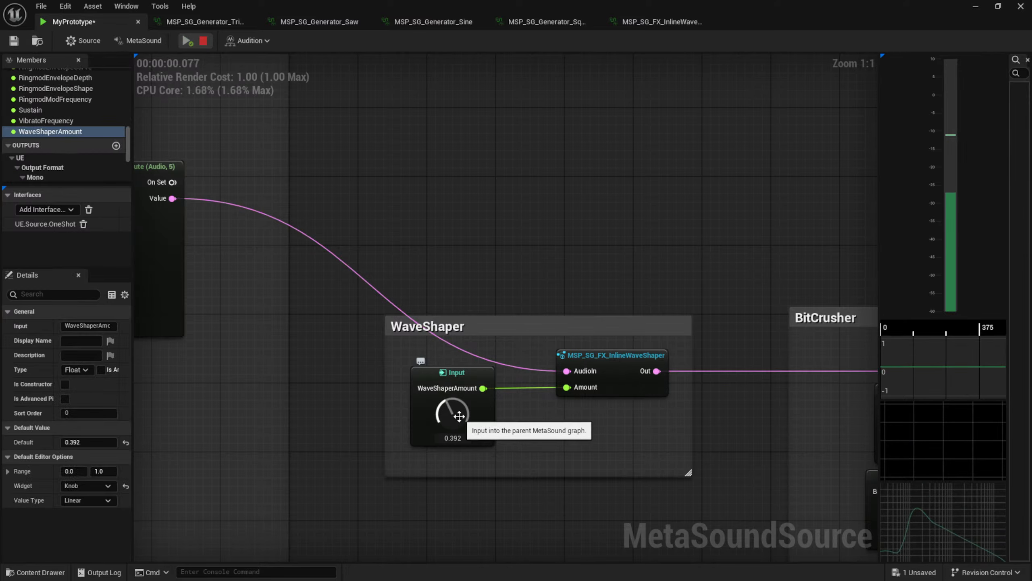
{"action": "left_click_drag", "start_coordinate": [459, 416], "coordinate": [767, 368]}
{"action": "key", "text": "space"}
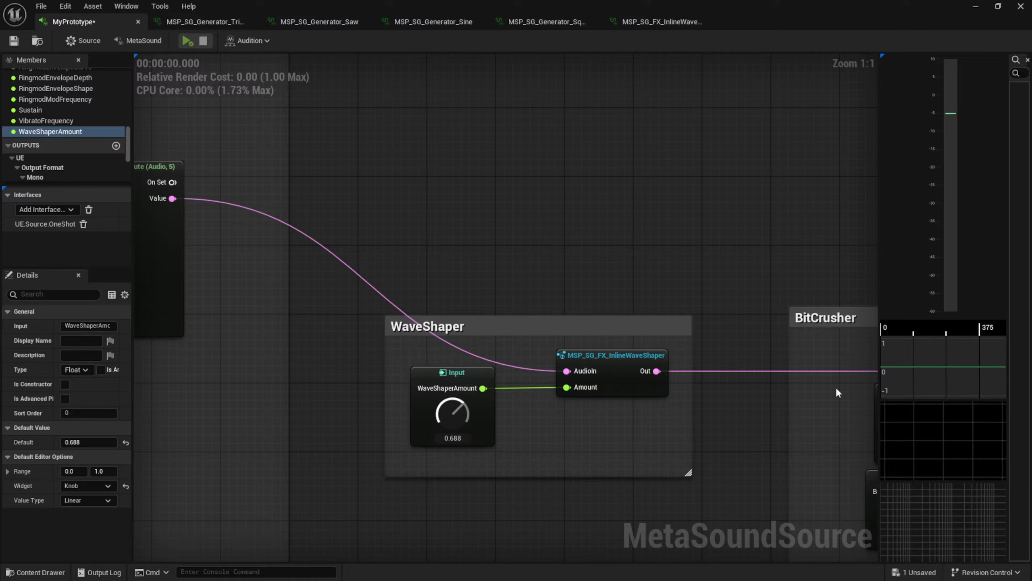
Set WaveShaperAmount to 1.0, play the sound, and reset the amount to 0.0
{"action": "key", "text": "space"}
{"action": "left_click_drag", "start_coordinate": [453, 413], "coordinate": [448, 363]}
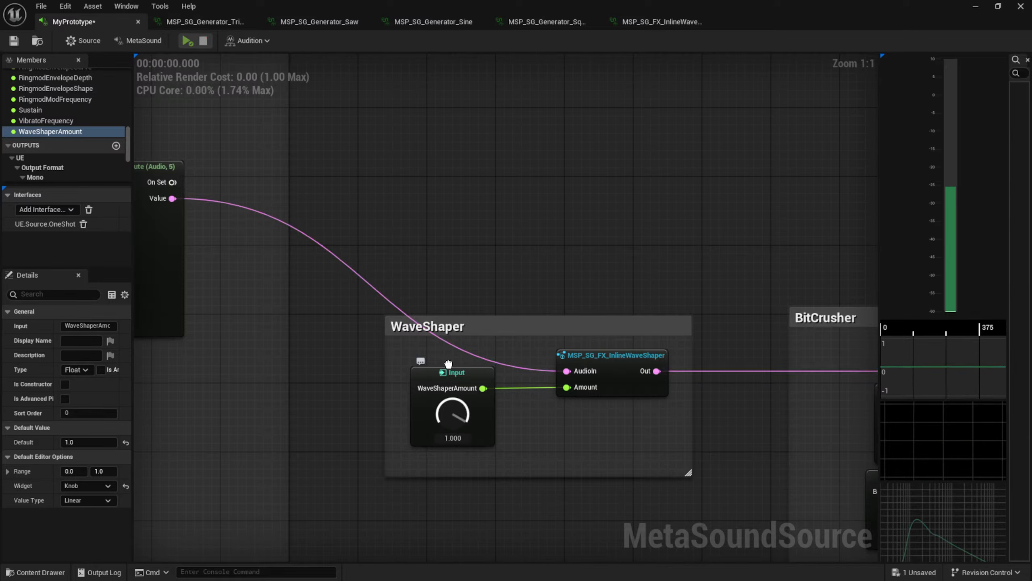
{"action": "key", "text": "space"}
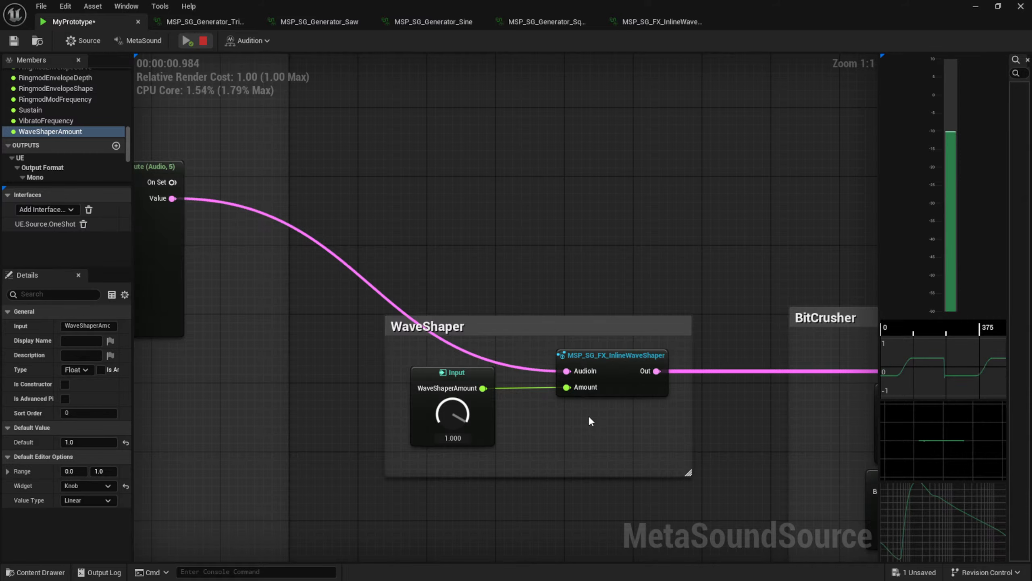
{"action": "left_click_drag", "start_coordinate": [453, 413], "coordinate": [497, 545]}
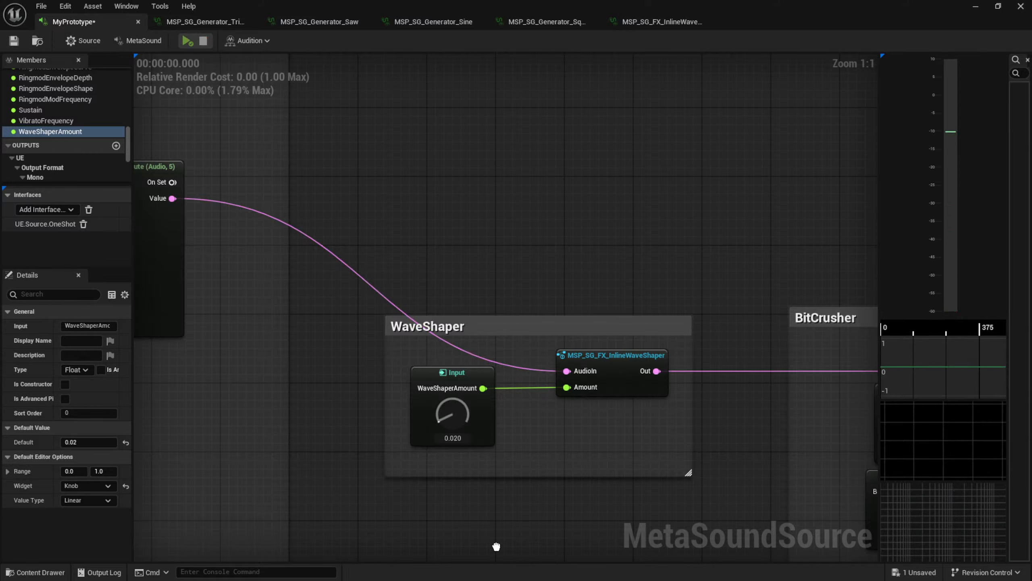
{"action": "left_click_drag", "start_coordinate": [459, 422], "coordinate": [462, 457]}
Review the WaveShaper and BitCrusher sections, set BitCrusherAmount to 1.0 and play the sound
{"action": "right_click_drag", "start_coordinate": [735, 429], "coordinate": [382, 388]}
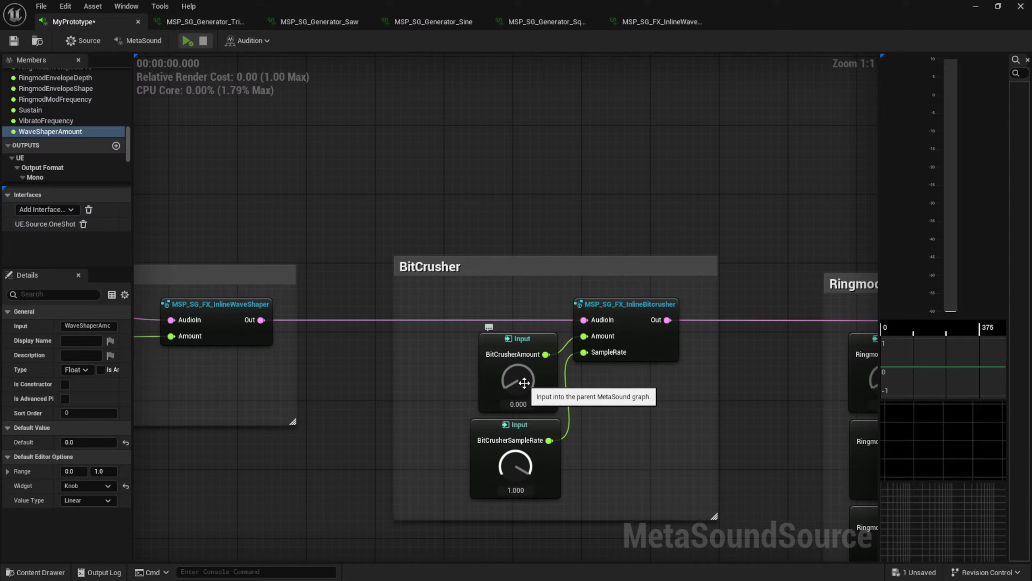
{"action": "right_click_drag", "start_coordinate": [198, 366], "coordinate": [459, 382]}
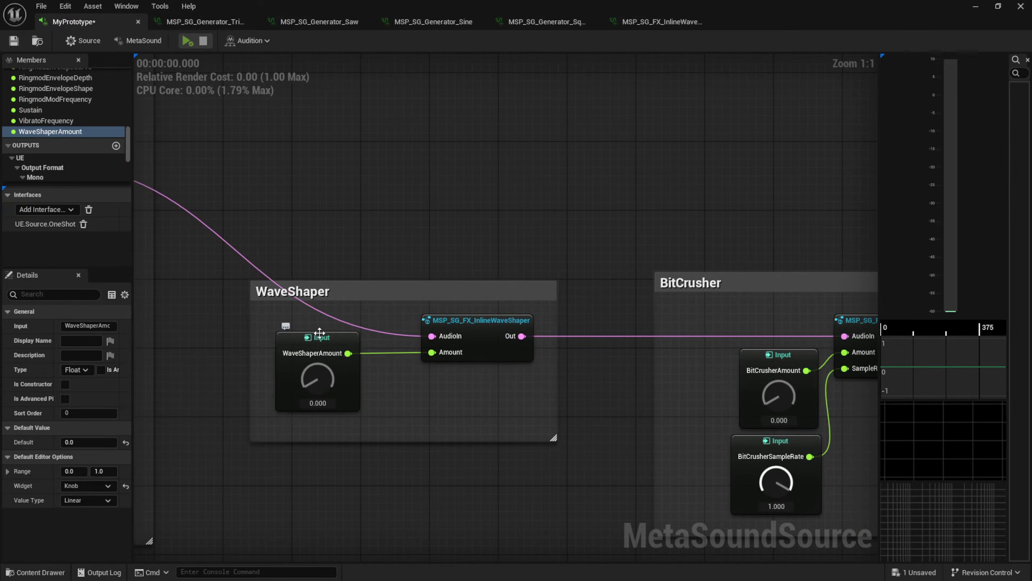
{"action": "right_click_drag", "start_coordinate": [555, 357], "coordinate": [330, 343]}
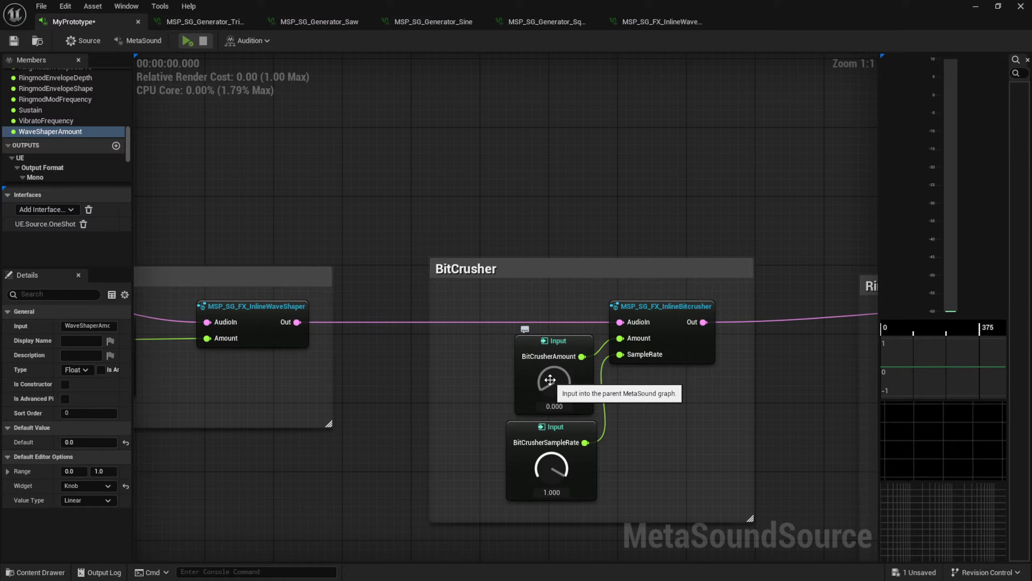
{"action": "left_click_drag", "start_coordinate": [550, 380], "coordinate": [571, 237]}
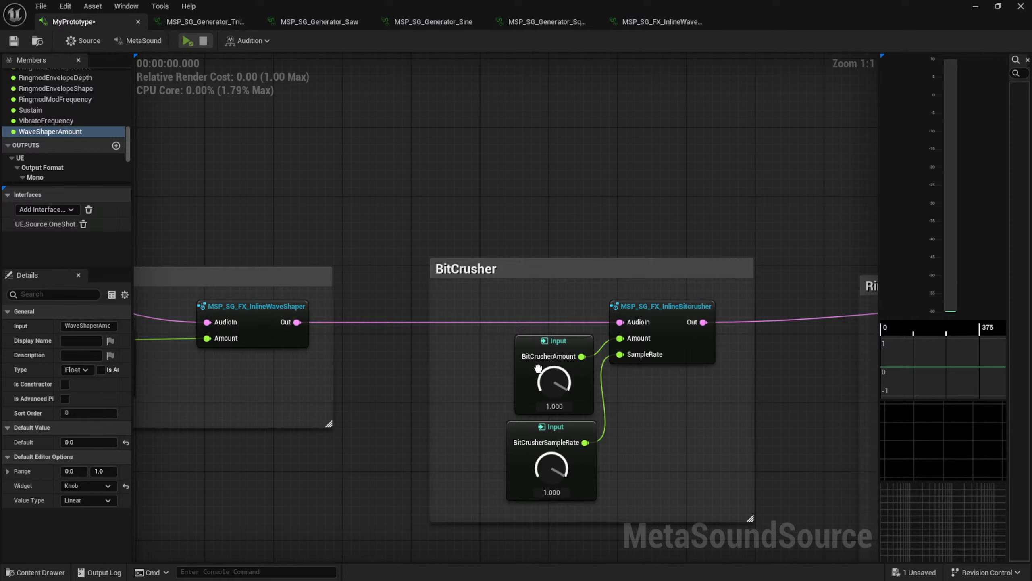
{"action": "key", "text": "space"}
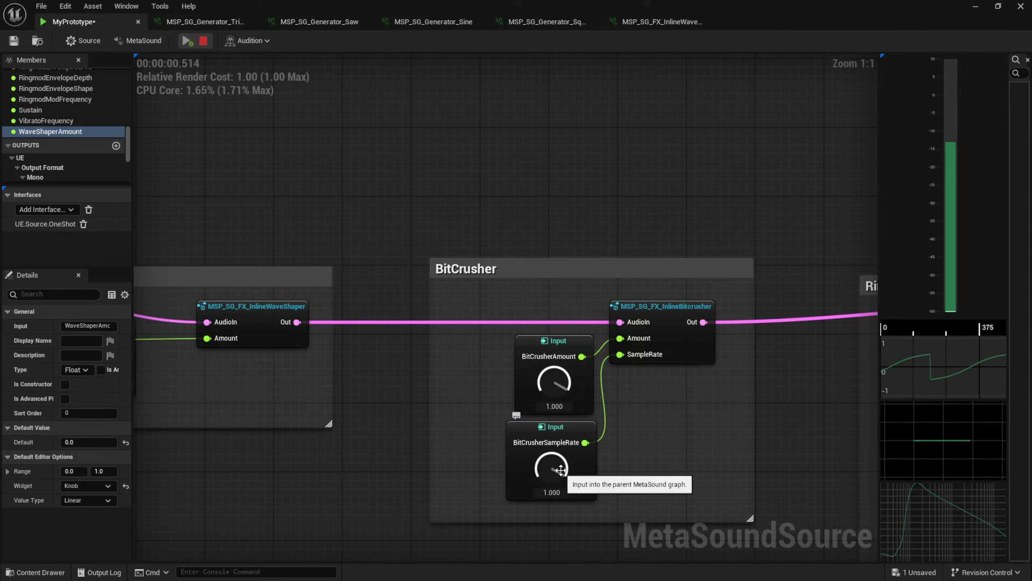
Play the sound with BitCrusherSampleRate lowered, and again with it set to 0.648
{"action": "left_click_drag", "start_coordinate": [561, 470], "coordinate": [552, 494]}
{"action": "key", "text": "space"}
{"action": "key", "text": "space"}
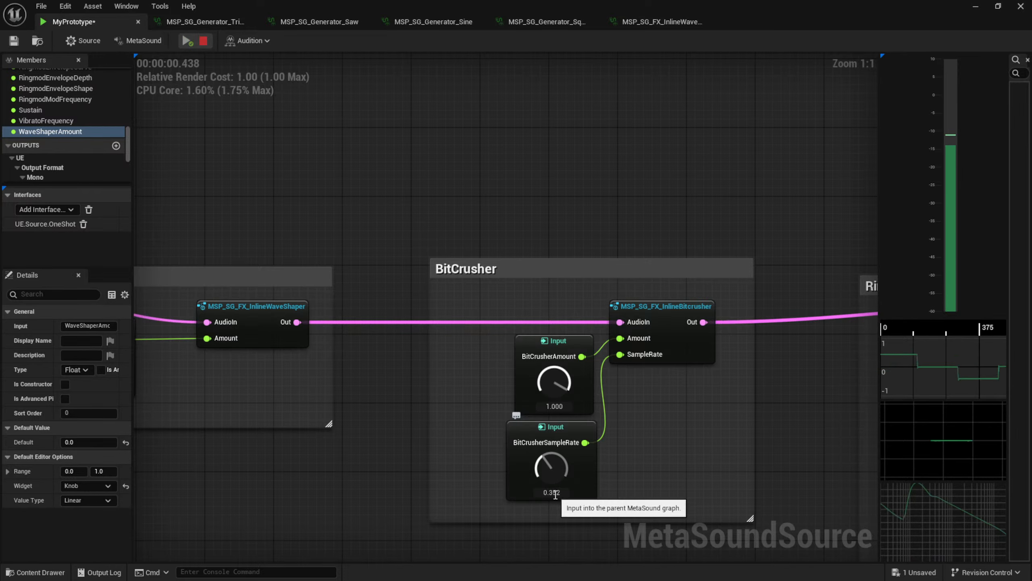
{"action": "left_click_drag", "start_coordinate": [549, 466], "coordinate": [560, 421]}
{"action": "key", "text": "space"}
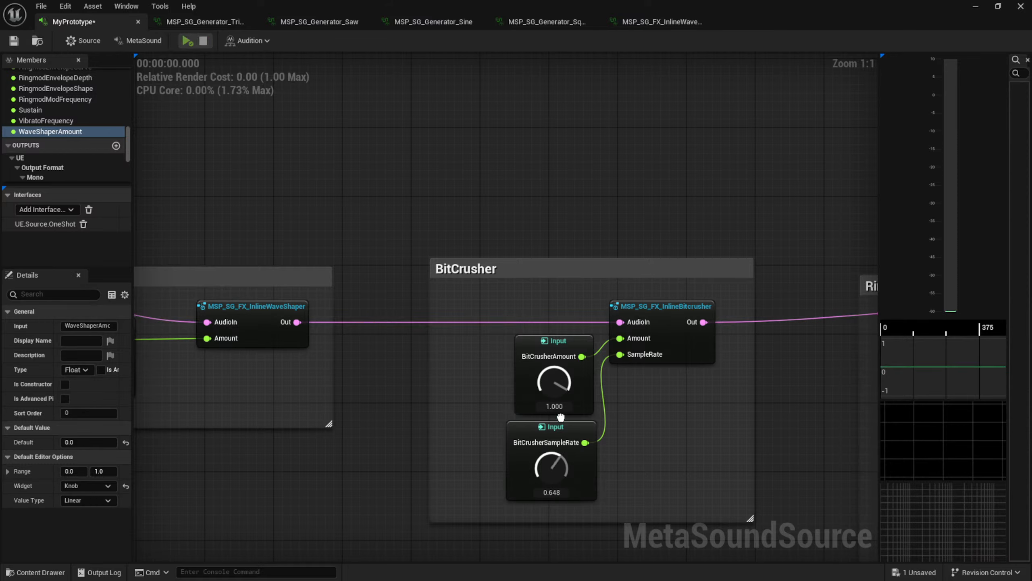
{"action": "key", "text": "space"}
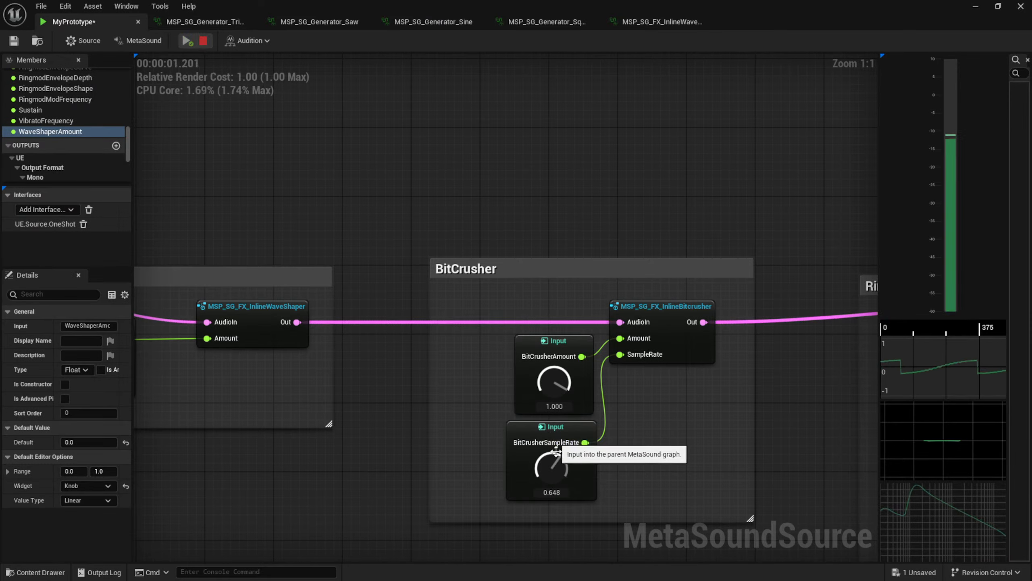
Play the sound with BitCrusherSampleRate at 0.544, and reset BitCrusherSampleRate to 1.0 and BitCrusherAmount to 0.0
{"action": "left_click_drag", "start_coordinate": [557, 467], "coordinate": [559, 479]}
{"action": "key", "text": "space"}
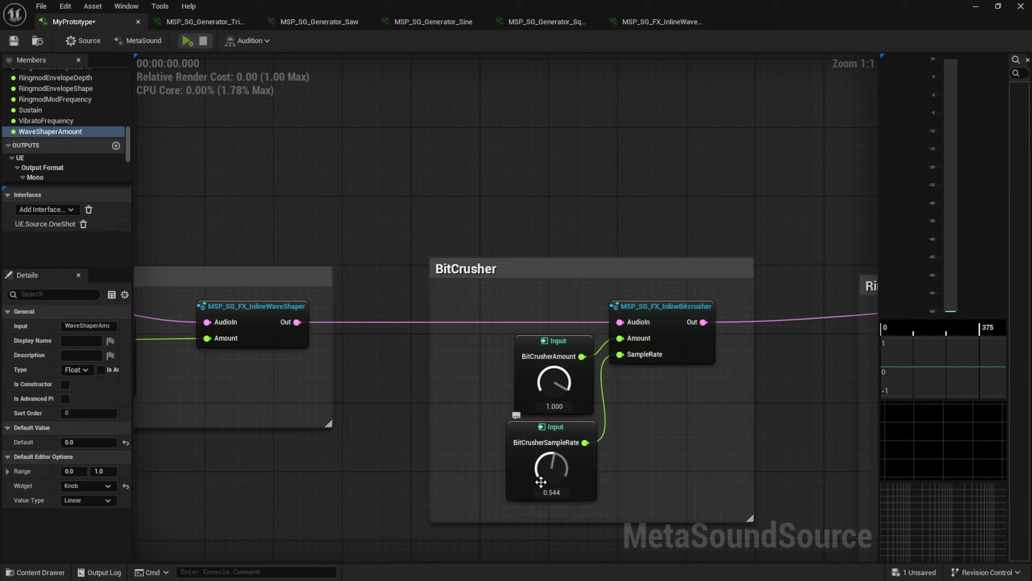
{"action": "left_click_drag", "start_coordinate": [545, 462], "coordinate": [569, 517]}
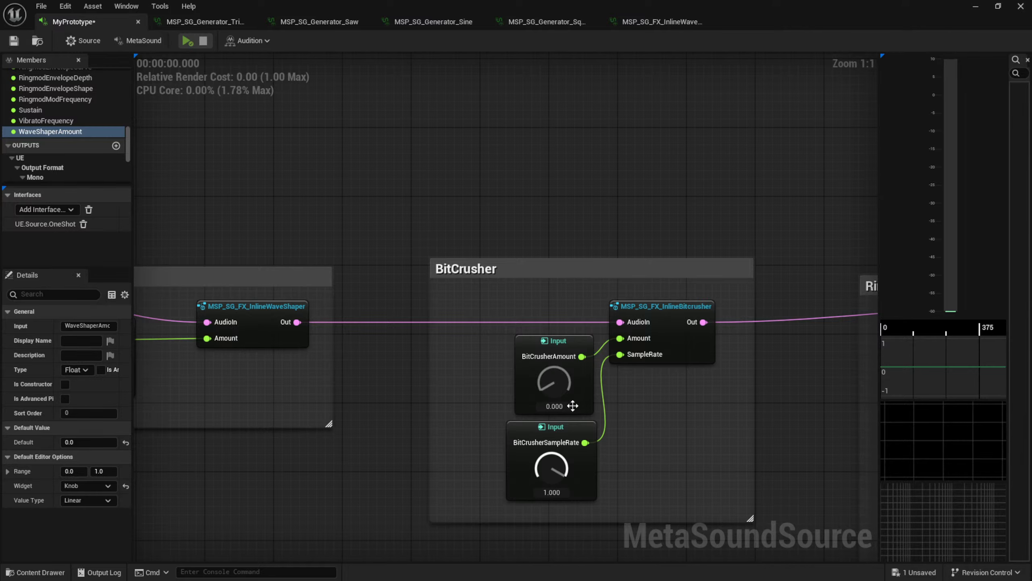
Examine the Ringmod section's amount, frequency and envelope inputs feeding the MSP_SG_FX_InlineRingmod node
{"action": "right_click_drag", "start_coordinate": [799, 398], "coordinate": [298, 286]}
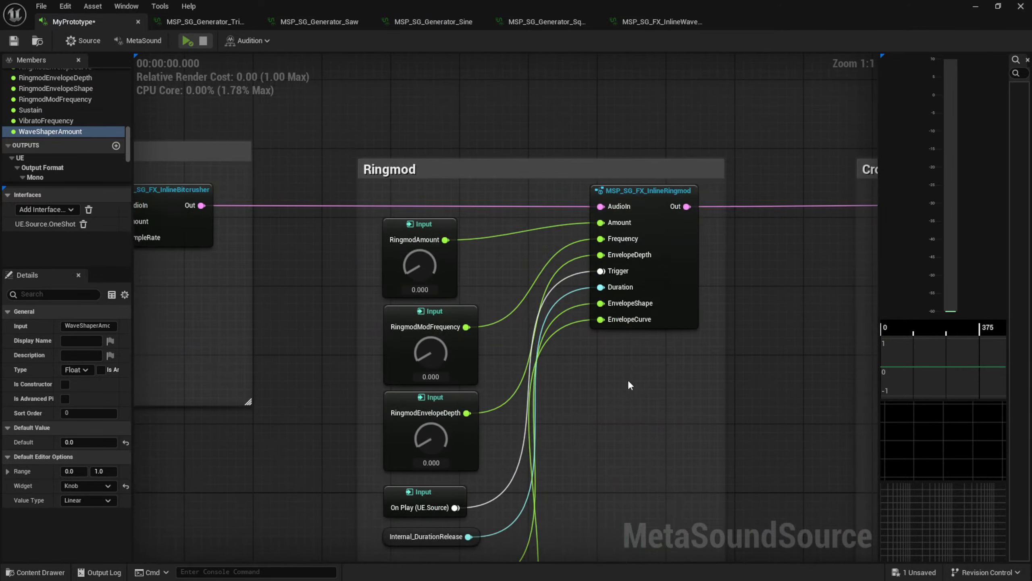
{"action": "right_click_drag", "start_coordinate": [630, 382], "coordinate": [598, 447]}
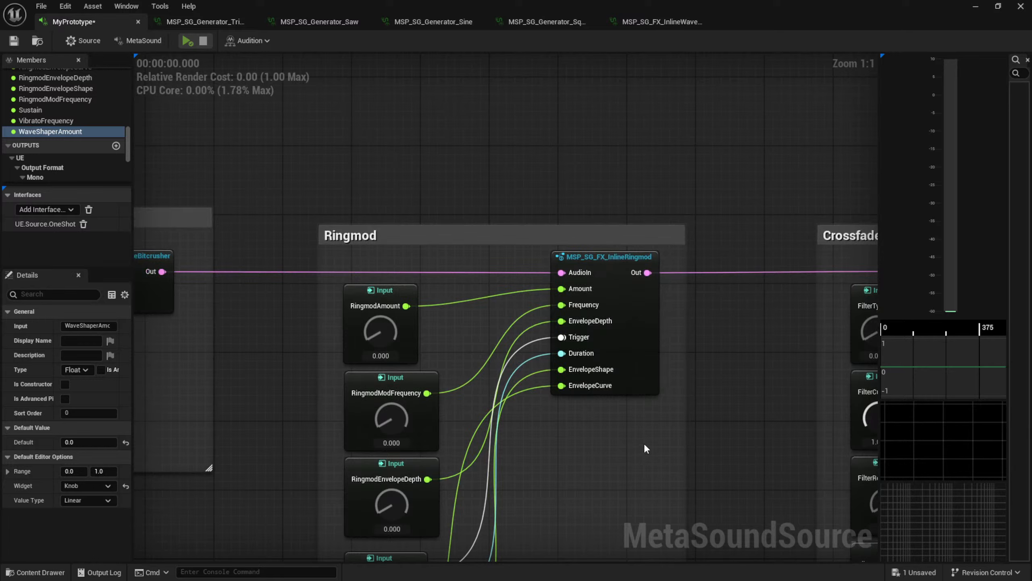
{"action": "left_click", "coordinate": [607, 268]}
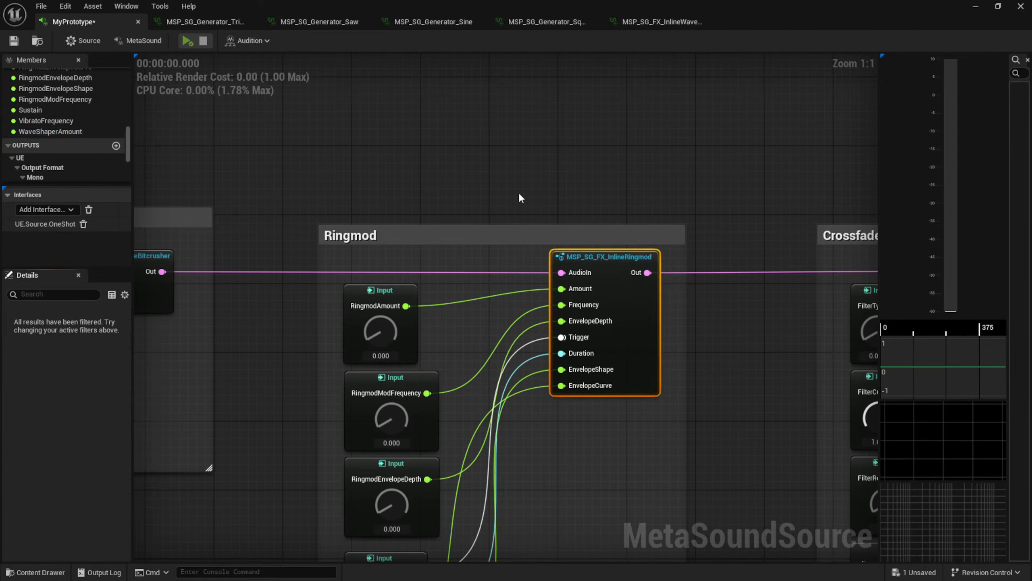
{"action": "right_click_drag", "start_coordinate": [519, 194], "coordinate": [496, 193]}
{"action": "right_click_drag", "start_coordinate": [567, 457], "coordinate": [587, 416]}
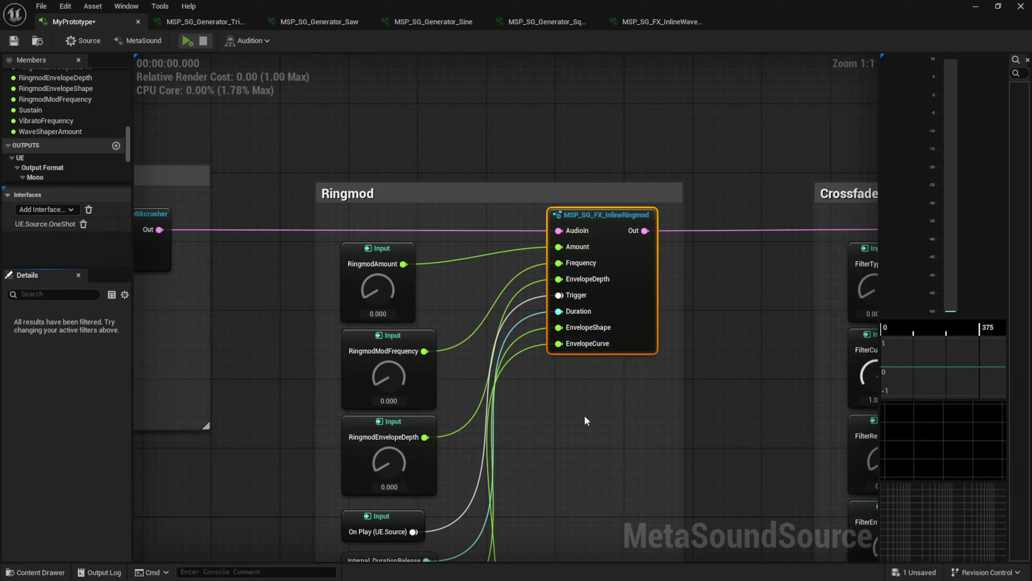
{"action": "right_click_drag", "start_coordinate": [581, 404], "coordinate": [629, 359]}
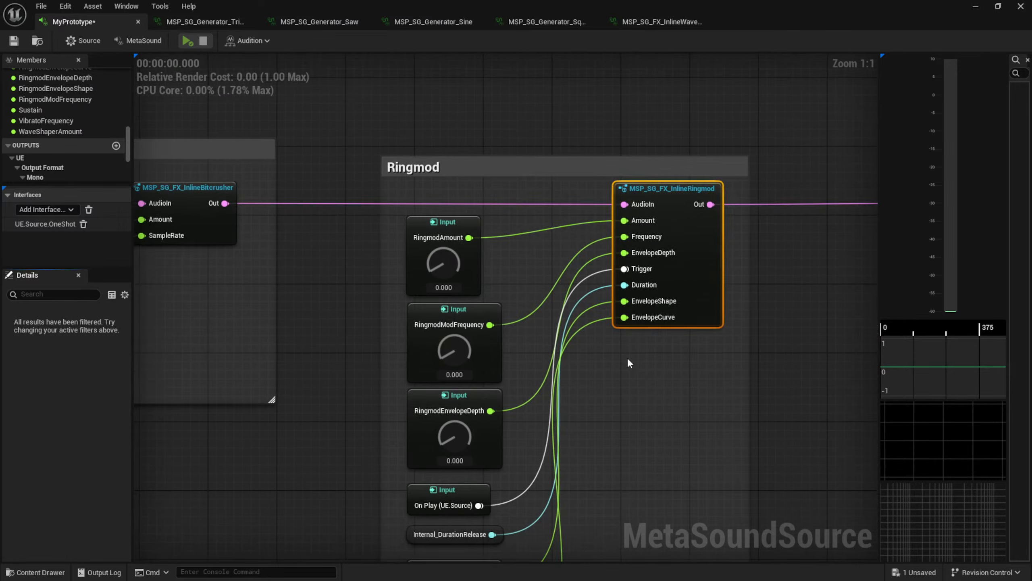
{"action": "right_click_drag", "start_coordinate": [352, 259], "coordinate": [337, 298]}
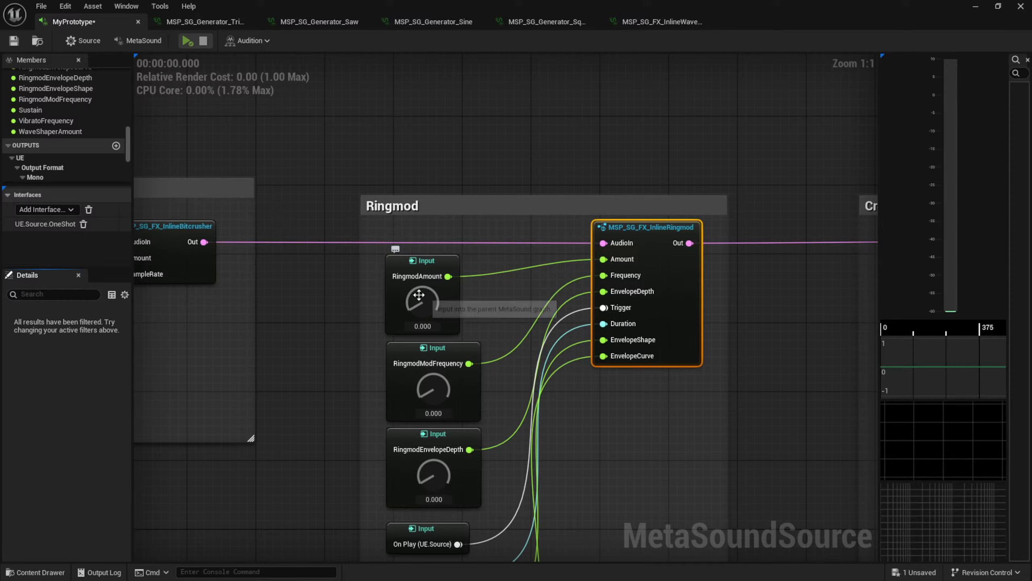
Play the sound without ring modulation, set RingmodAmount to 1.0 and play it again
{"action": "key", "text": "space"}
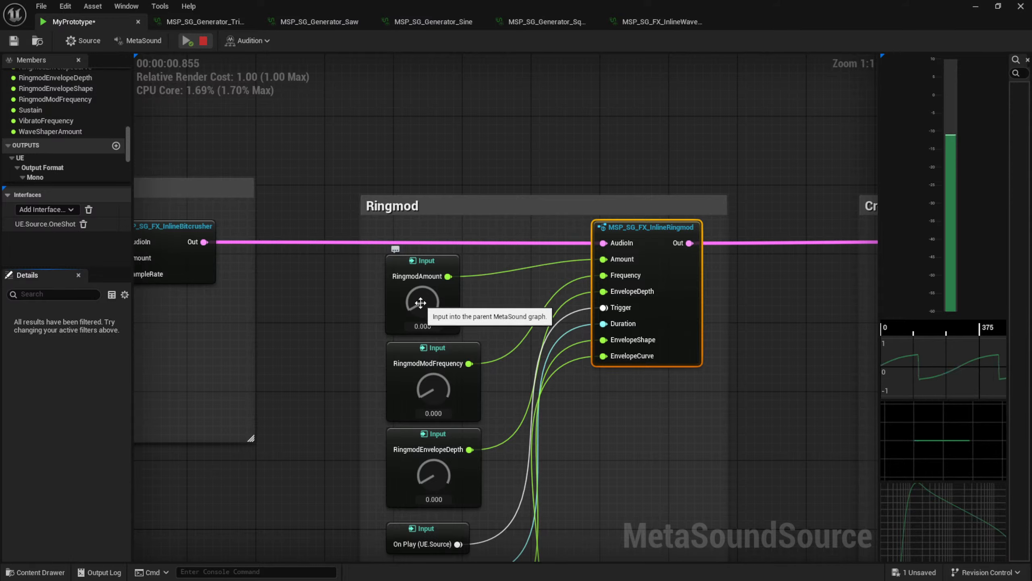
{"action": "left_click_drag", "start_coordinate": [422, 300], "coordinate": [473, 93]}
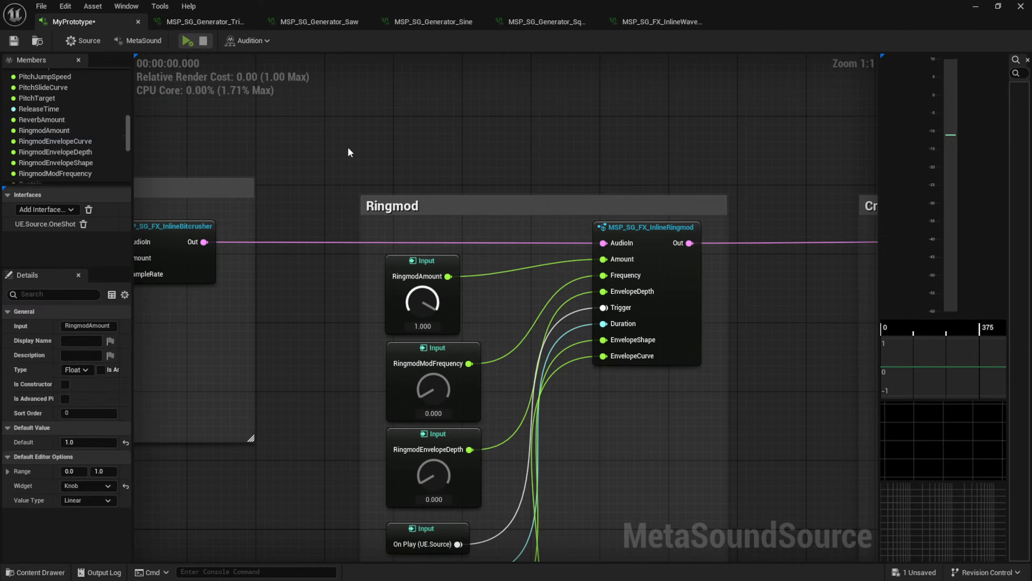
{"action": "key", "text": "space"}
Play the sound with RingmodModFrequency at 0.348, and again with it raised to 0.676
{"action": "right_click_drag", "start_coordinate": [345, 362], "coordinate": [355, 240]}
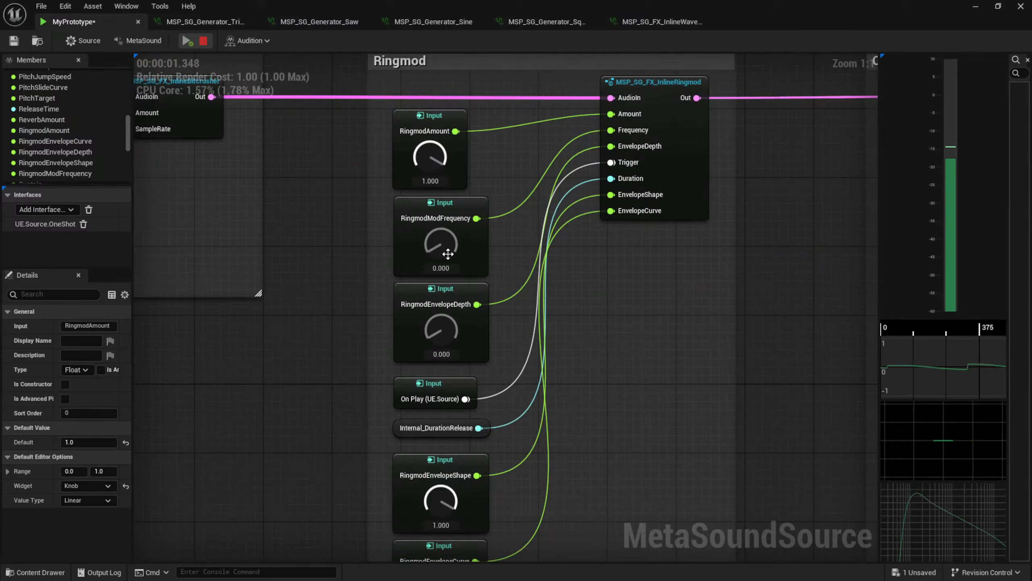
{"action": "left_click_drag", "start_coordinate": [441, 245], "coordinate": [447, 196]}
{"action": "right_click_drag", "start_coordinate": [327, 236], "coordinate": [328, 242]}
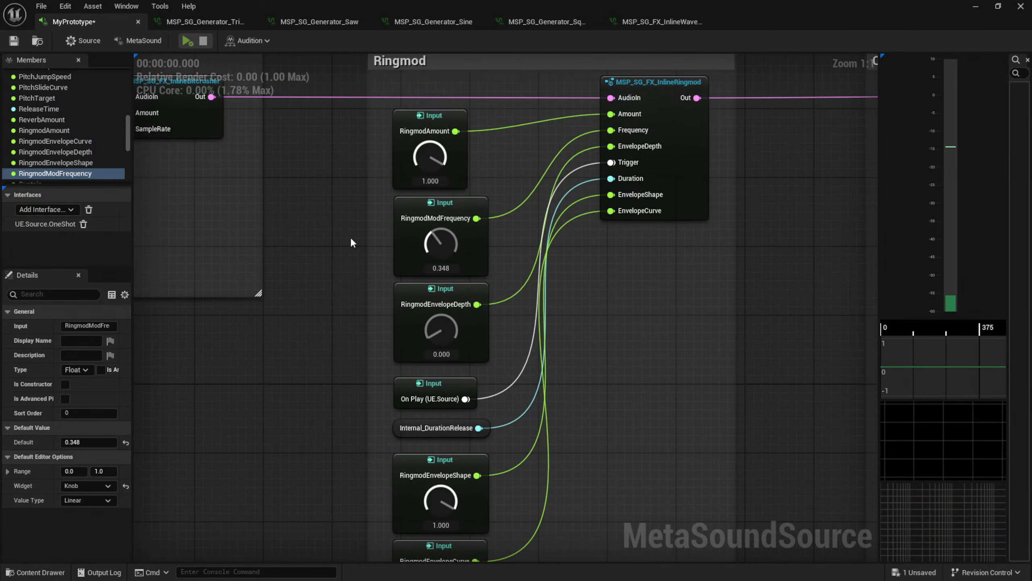
{"action": "key", "text": "space"}
{"action": "mouse_move", "coordinate": [441, 244]}
{"action": "left_mouse_down"}
{"action": "mouse_move", "coordinate": [455, 204]}
{"action": "mouse_move", "coordinate": [445, 244]}
{"action": "mouse_move", "coordinate": [430, 250]}
{"action": "mouse_move", "coordinate": [448, 237]}
{"action": "left_mouse_up"}
{"action": "key", "text": "space"}
{"action": "key", "text": "space"}
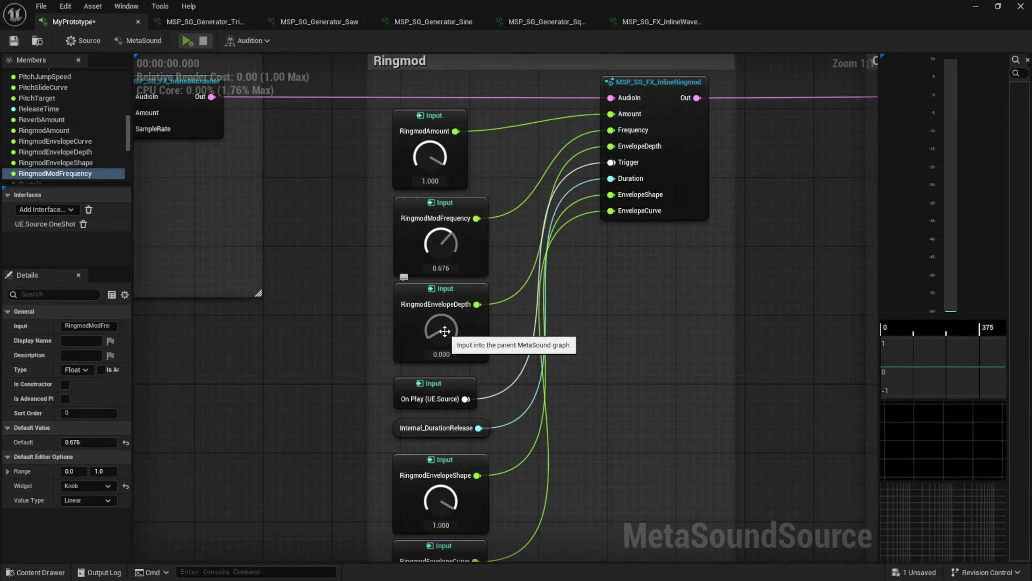
Set RingmodEnvelopeDepth to 0.308 and RingmodModFrequency to 0.368, and play the sound
{"action": "left_click_drag", "start_coordinate": [445, 331], "coordinate": [446, 272]}
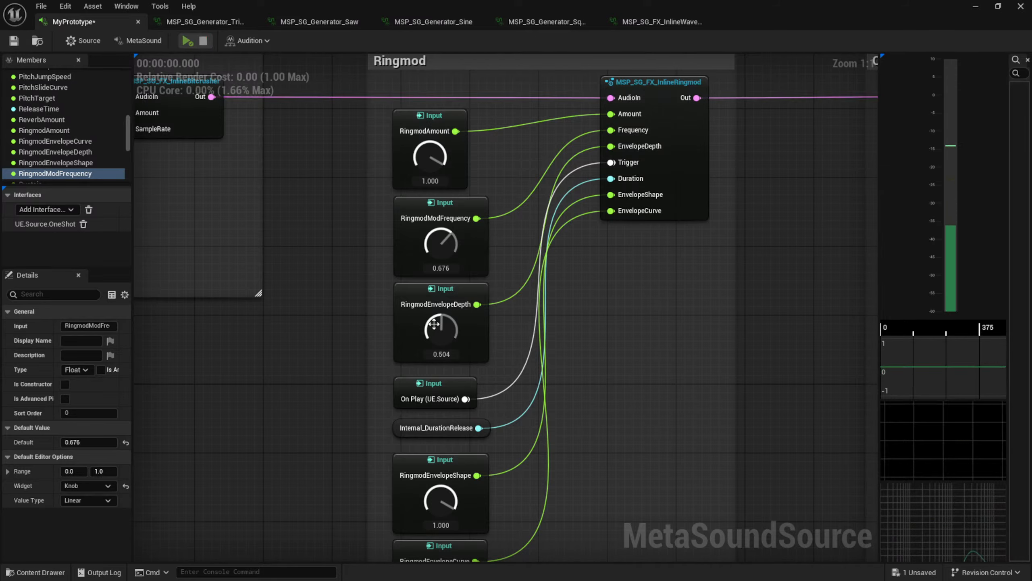
{"action": "left_click_drag", "start_coordinate": [434, 324], "coordinate": [436, 342]}
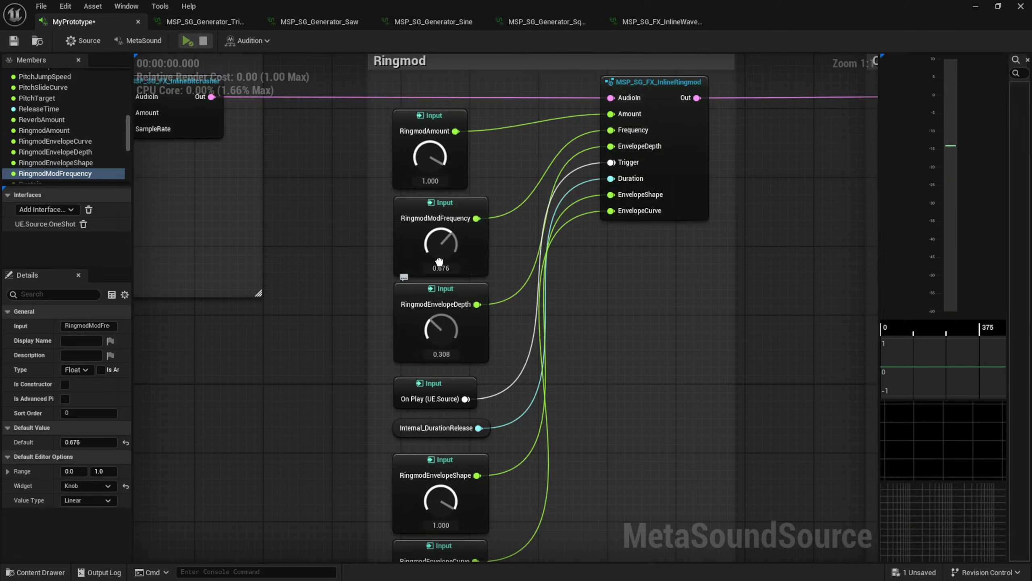
{"action": "left_click_drag", "start_coordinate": [439, 261], "coordinate": [441, 285]}
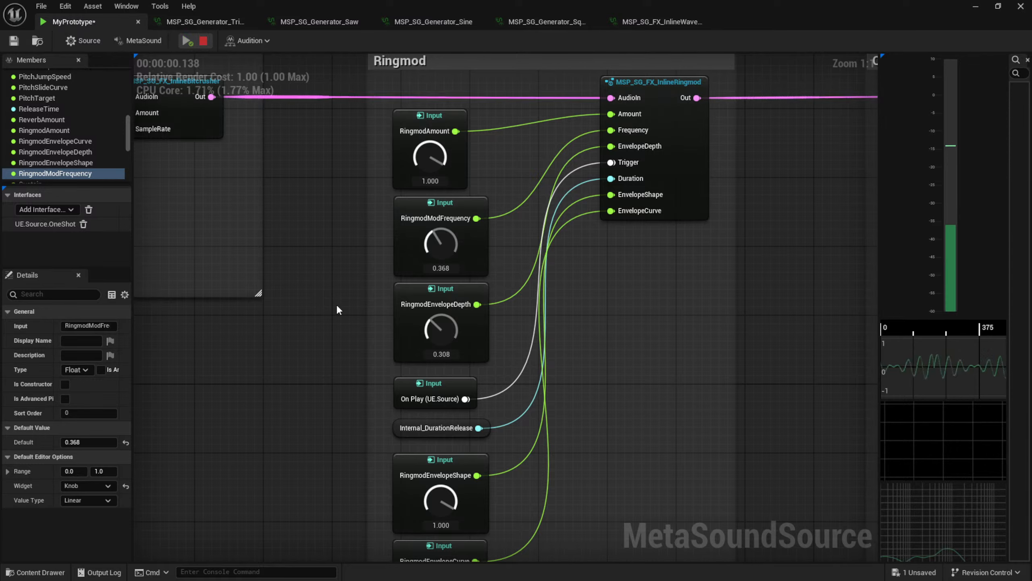
Play the sound with RingmodEnvelopeShape at 0.416, and again with it set to 0.608
{"action": "right_click_drag", "start_coordinate": [361, 396], "coordinate": [373, 189]}
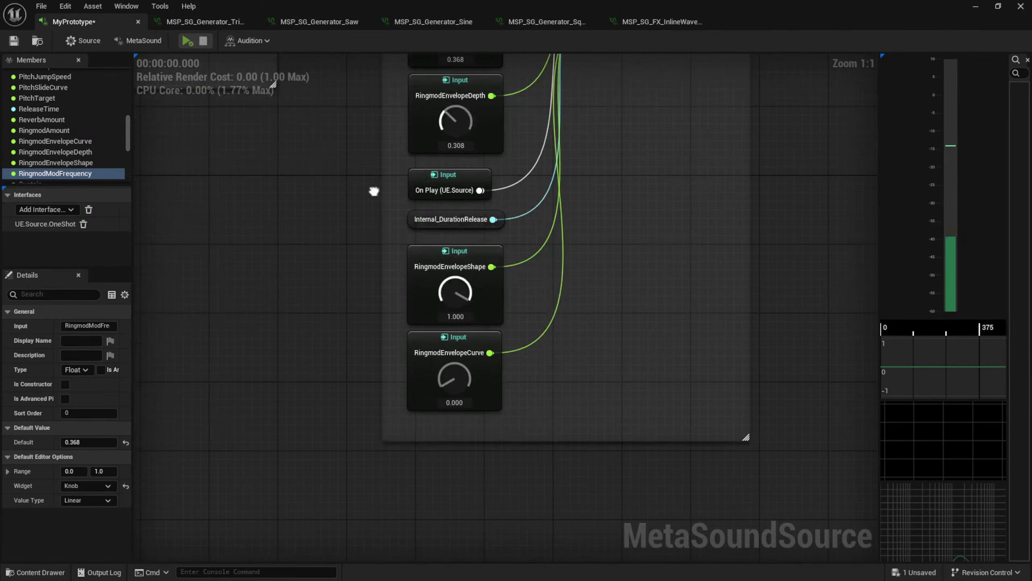
{"action": "left_click_drag", "start_coordinate": [444, 337], "coordinate": [457, 401]}
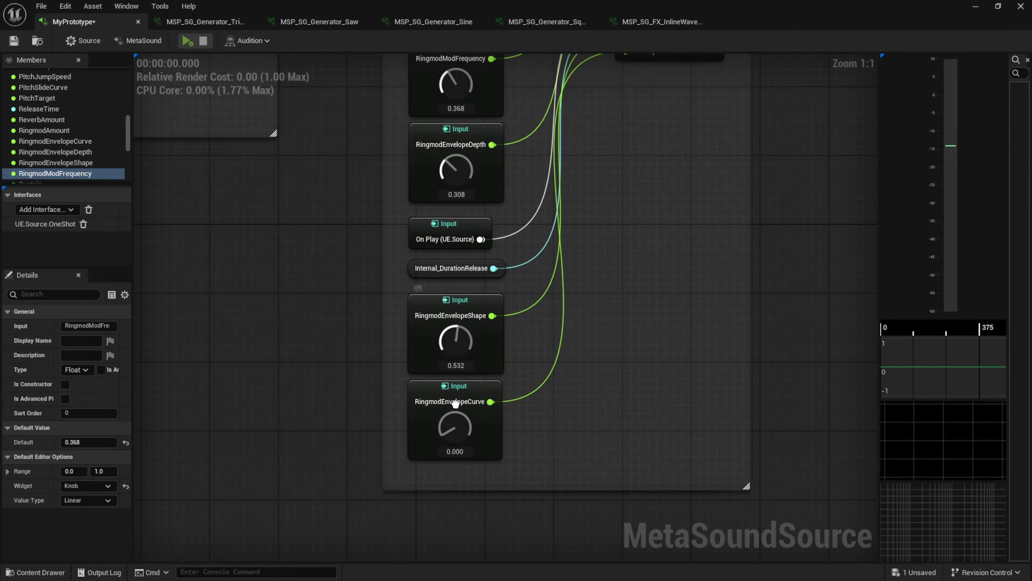
{"action": "key", "text": "space"}
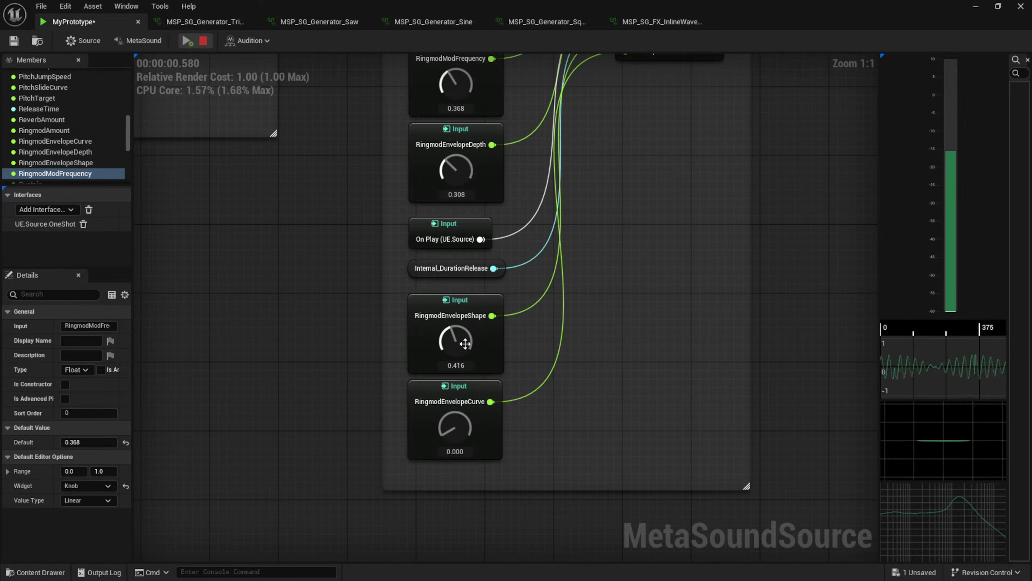
{"action": "left_click_drag", "start_coordinate": [458, 333], "coordinate": [465, 311]}
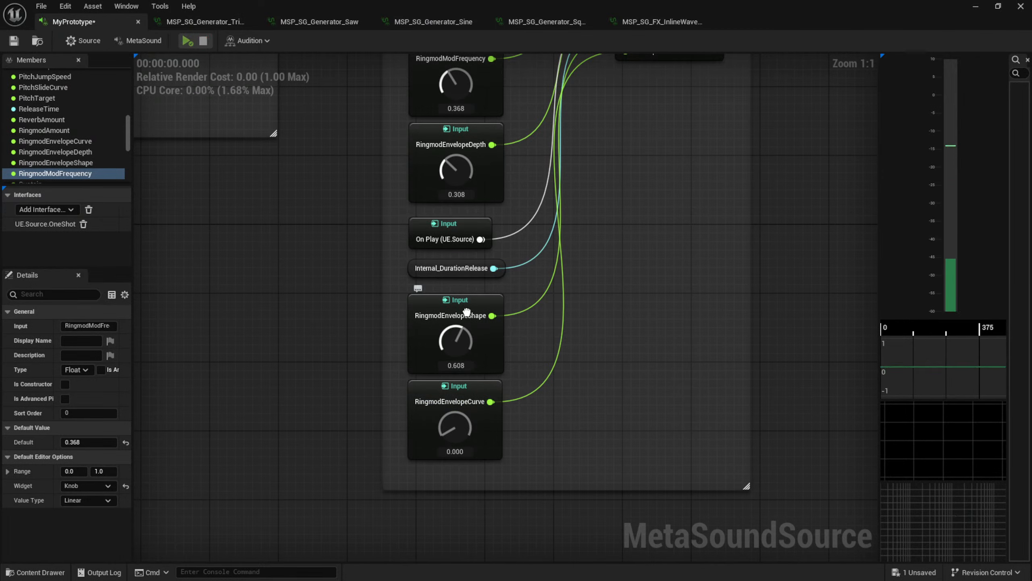
{"action": "key", "text": "space"}
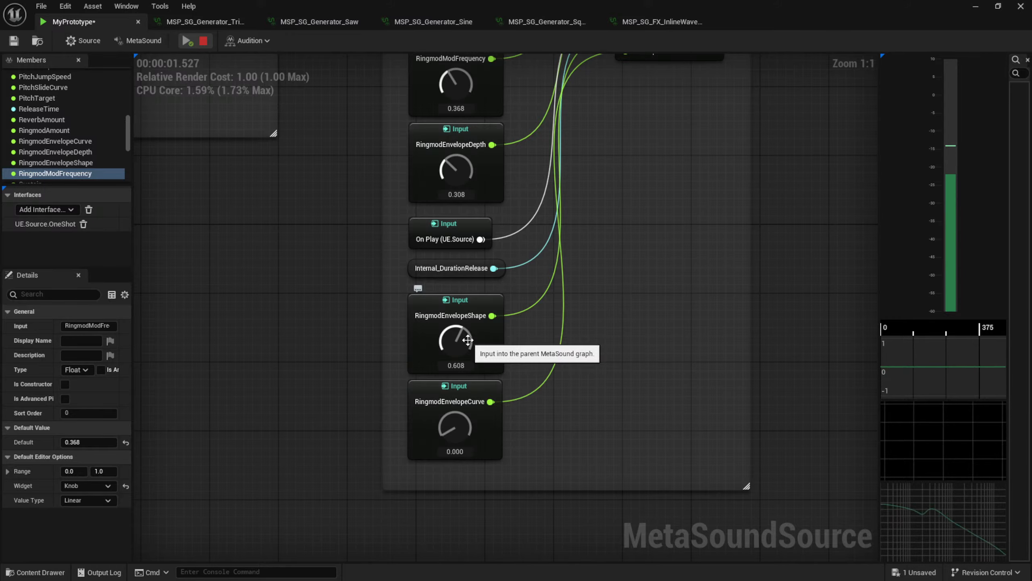
Open the MSP_SG_FX_InlineRingmod patch and examine how Trigger, Duration, EnvelopeShape and EnvelopeCurve feed the AD Envelope node
{"action": "right_click_drag", "start_coordinate": [632, 240], "coordinate": [565, 468]}
{"action": "right_click_drag", "start_coordinate": [636, 278], "coordinate": [623, 355]}
{"action": "double_click", "coordinate": [623, 355]}
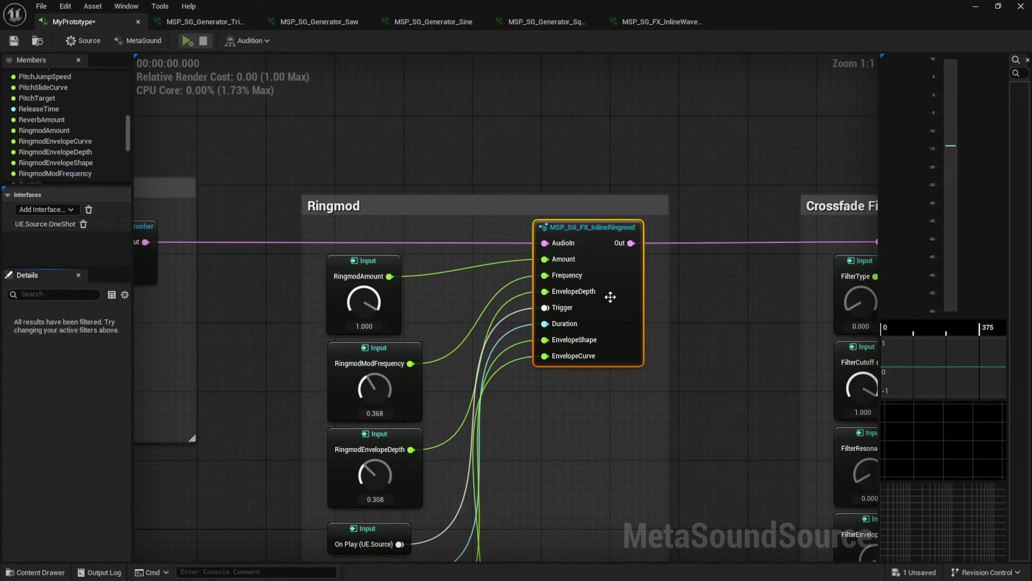
{"action": "scroll", "coordinate": [460, 385], "scroll_direction": "up", "scroll_amount": 4}
{"action": "scroll", "coordinate": [461, 392], "scroll_direction": "up", "scroll_amount": 1}
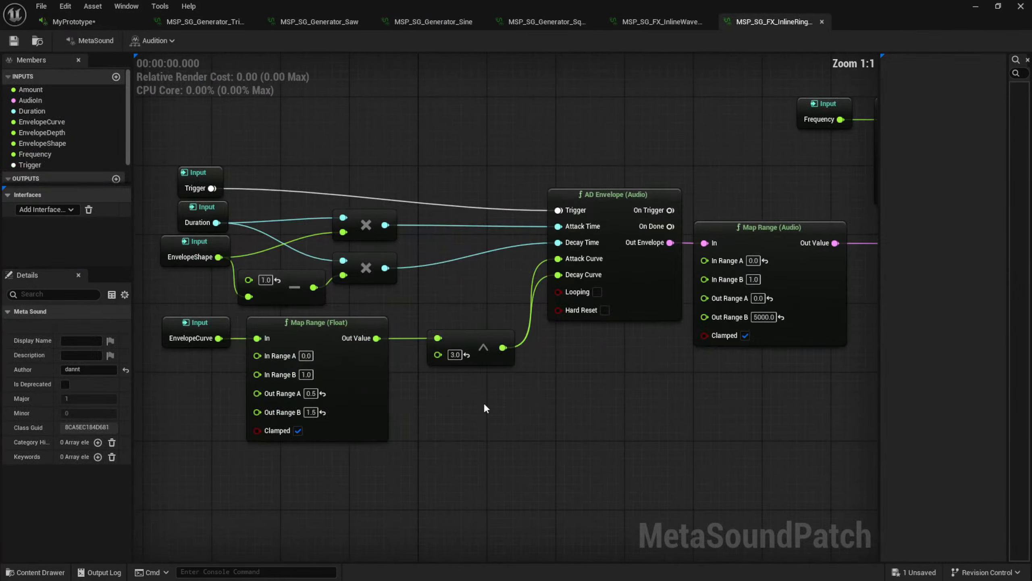
{"action": "right_click_drag", "start_coordinate": [484, 401], "coordinate": [473, 447]}
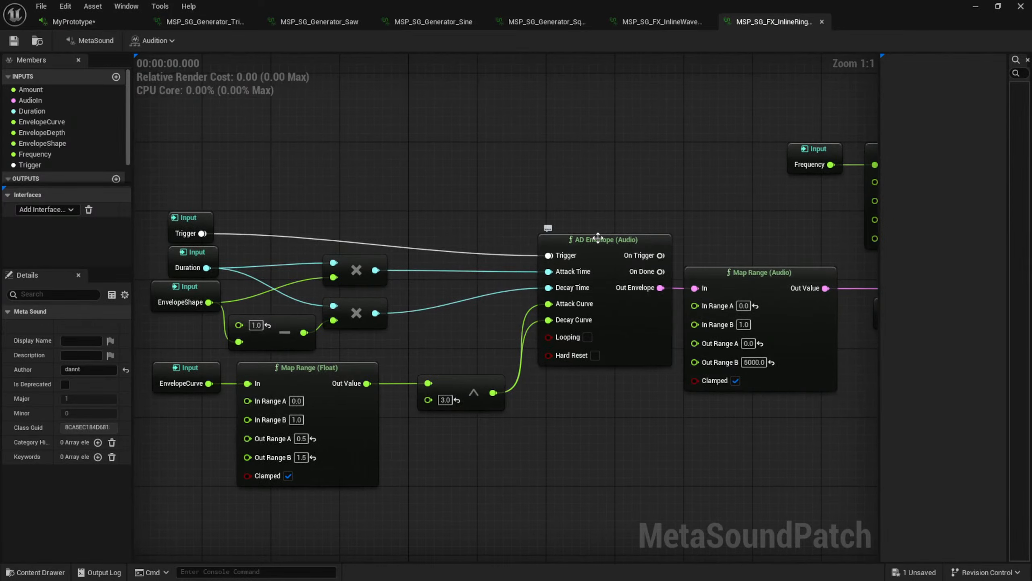
{"action": "right_click_drag", "start_coordinate": [615, 388], "coordinate": [539, 394]}
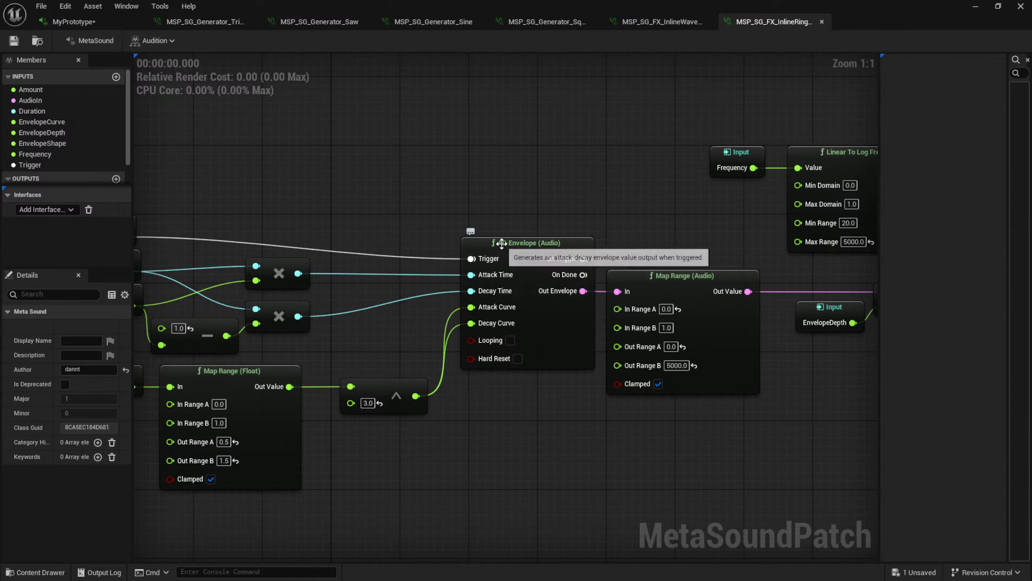
{"action": "right_click_drag", "start_coordinate": [496, 427], "coordinate": [604, 429]}
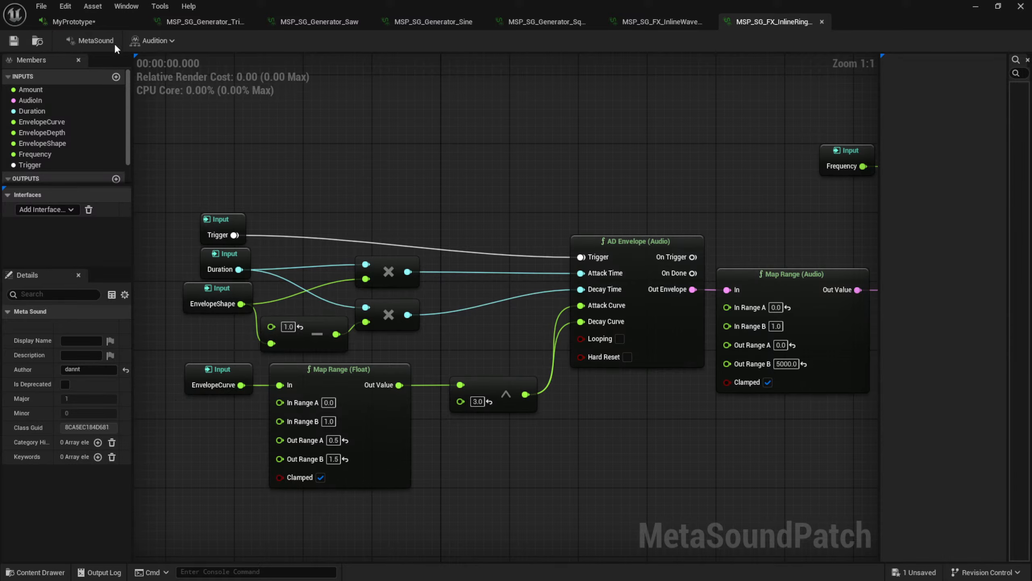
Return to the MyPrototype graph, set RingmodEnvelopeCurve to 0.624 and play the sound
{"action": "left_click", "coordinate": [96, 21]}
{"action": "right_click_drag", "start_coordinate": [501, 446], "coordinate": [505, 172]}
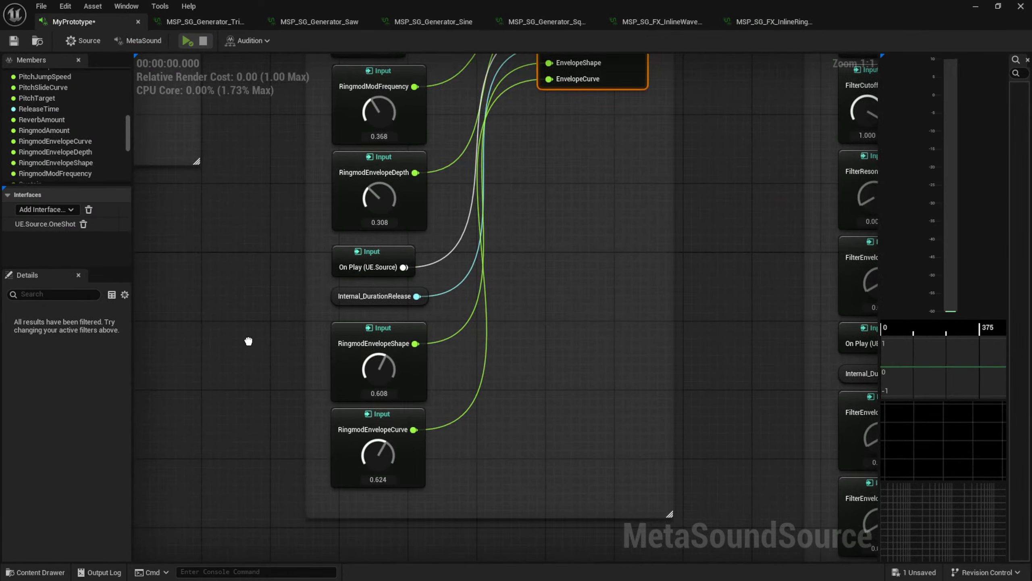
{"action": "key", "text": "space"}
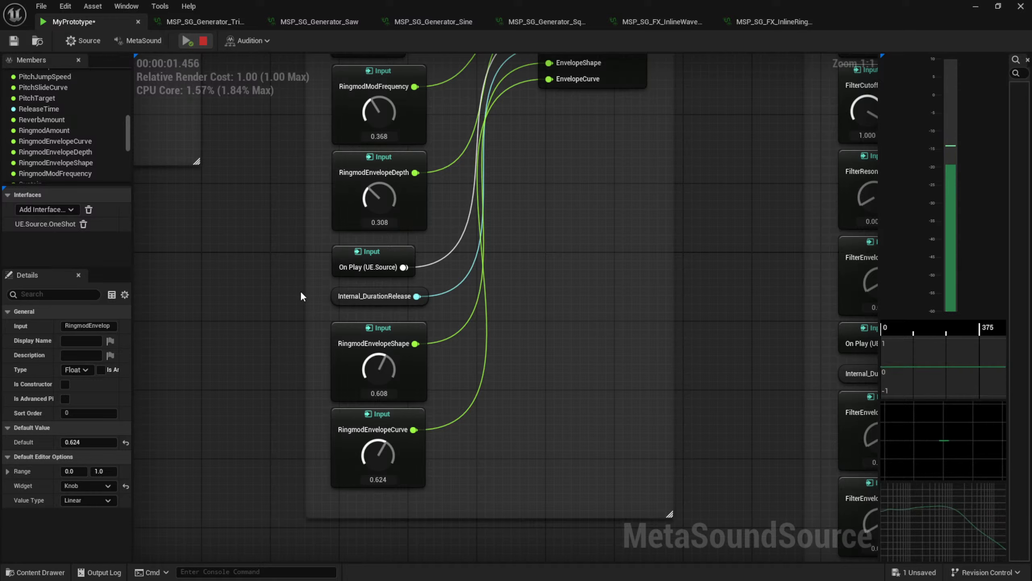
Set RingmodEnvelopeCurve to 0.832 and RingmodEnvelopeShape to 0.476, and play the sound
{"action": "left_click_drag", "start_coordinate": [378, 450], "coordinate": [382, 430]}
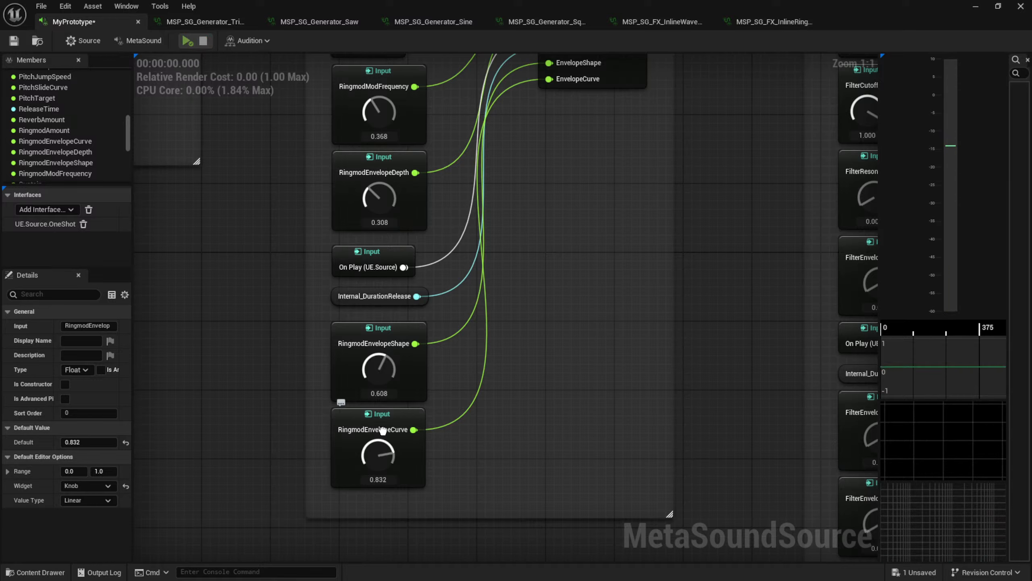
{"action": "left_click_drag", "start_coordinate": [377, 370], "coordinate": [379, 398]}
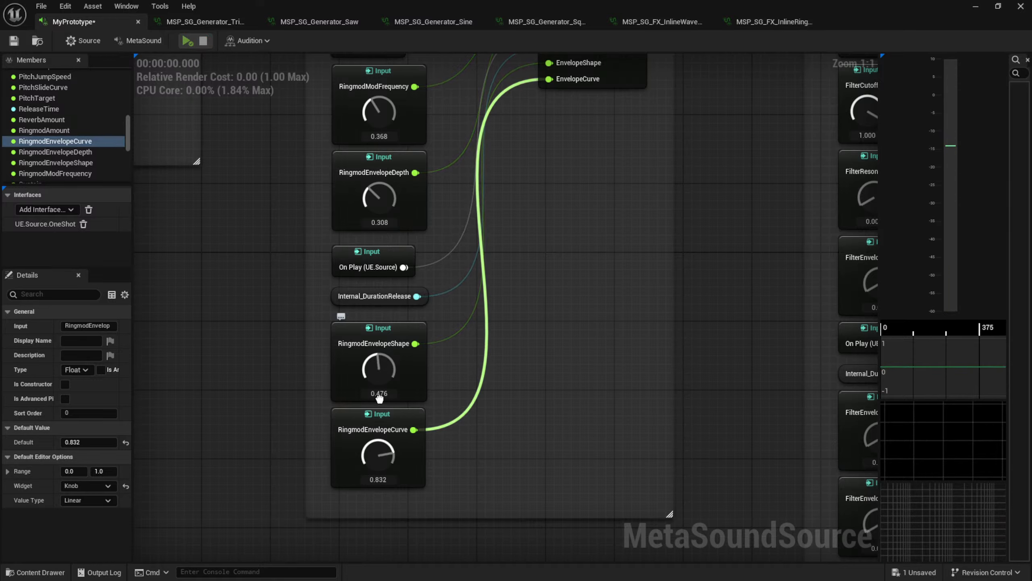
{"action": "key", "text": "space"}
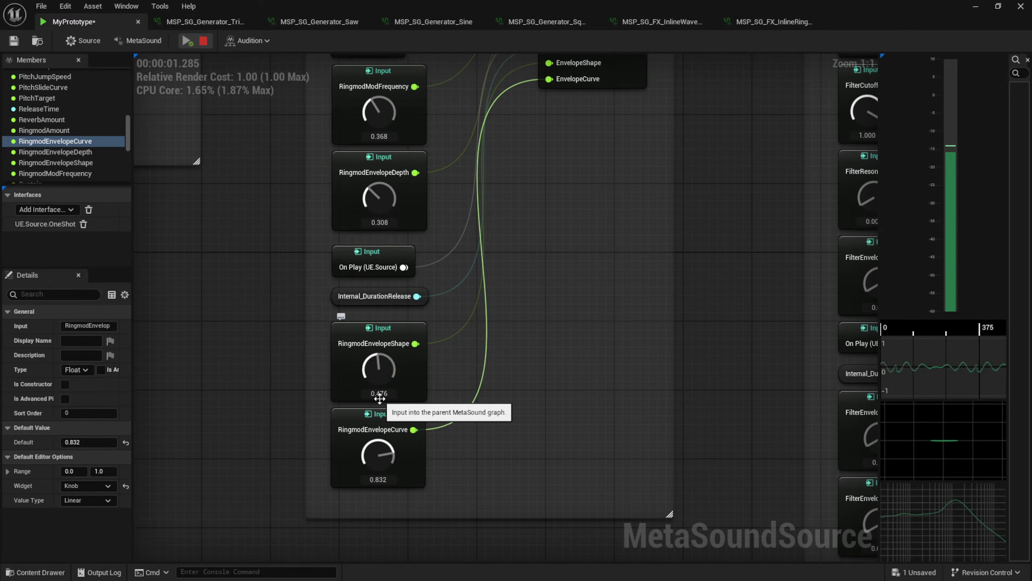
Reset RingmodEnvelopeCurve and RingmodAmount to 0.0, and play the sound
{"action": "left_click_drag", "start_coordinate": [377, 454], "coordinate": [393, 502]}
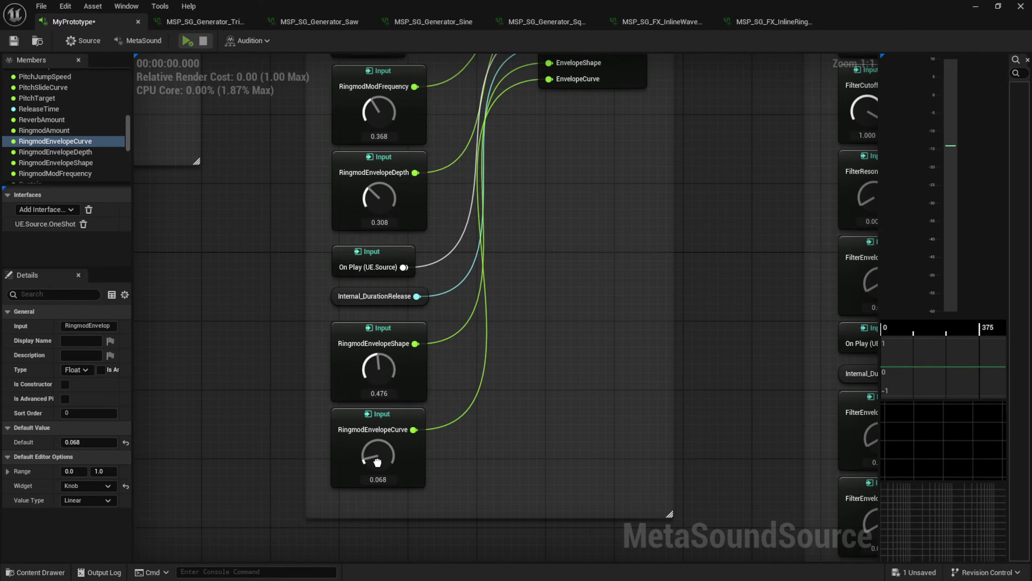
{"action": "left_click_drag", "start_coordinate": [374, 454], "coordinate": [406, 523]}
{"action": "right_click_drag", "start_coordinate": [535, 330], "coordinate": [537, 470]}
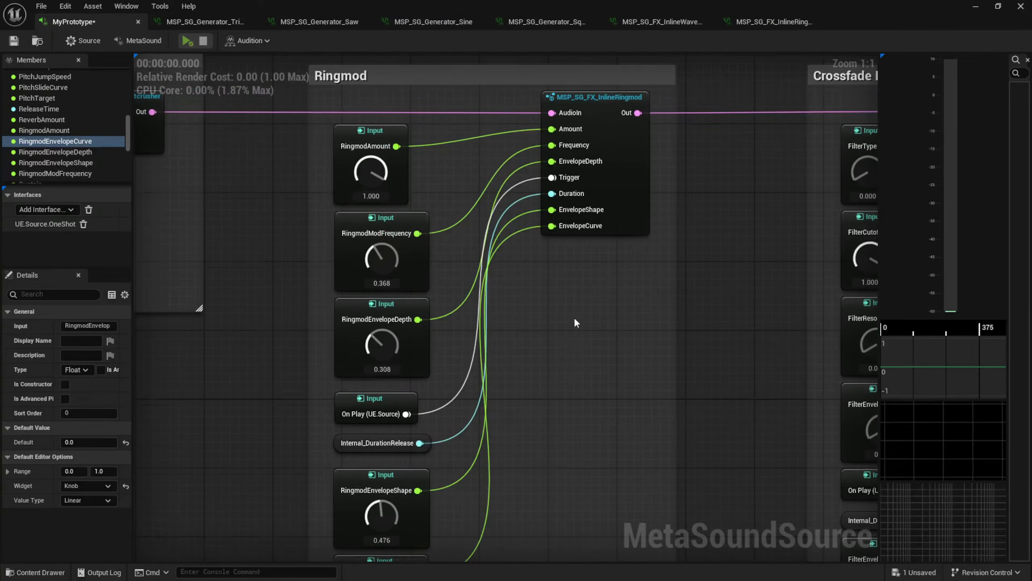
{"action": "right_click_drag", "start_coordinate": [575, 322], "coordinate": [531, 362]}
{"action": "left_click_drag", "start_coordinate": [328, 215], "coordinate": [226, 311]}
{"action": "left_click_drag", "start_coordinate": [328, 216], "coordinate": [295, 292]}
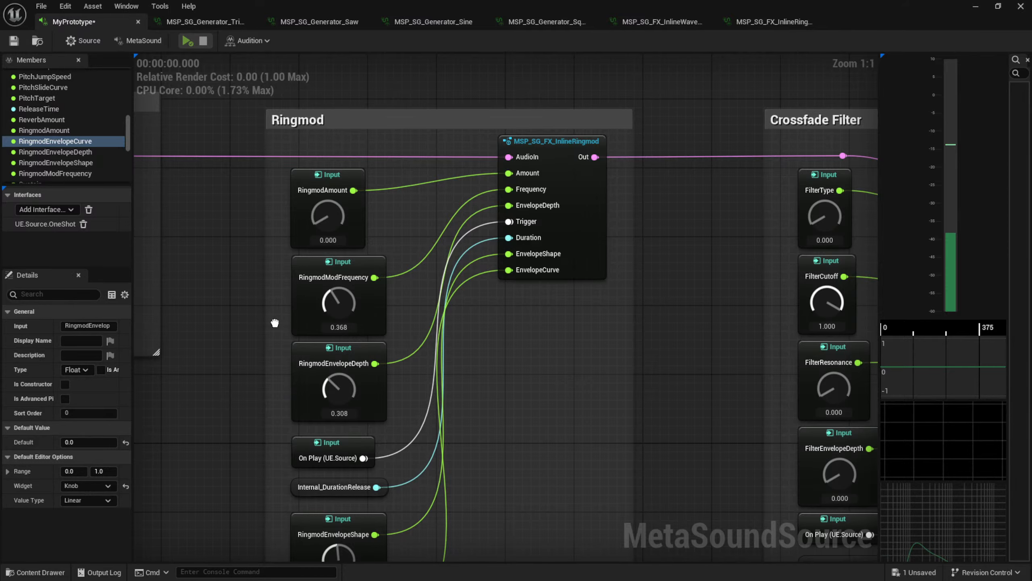
{"action": "key", "text": "space"}
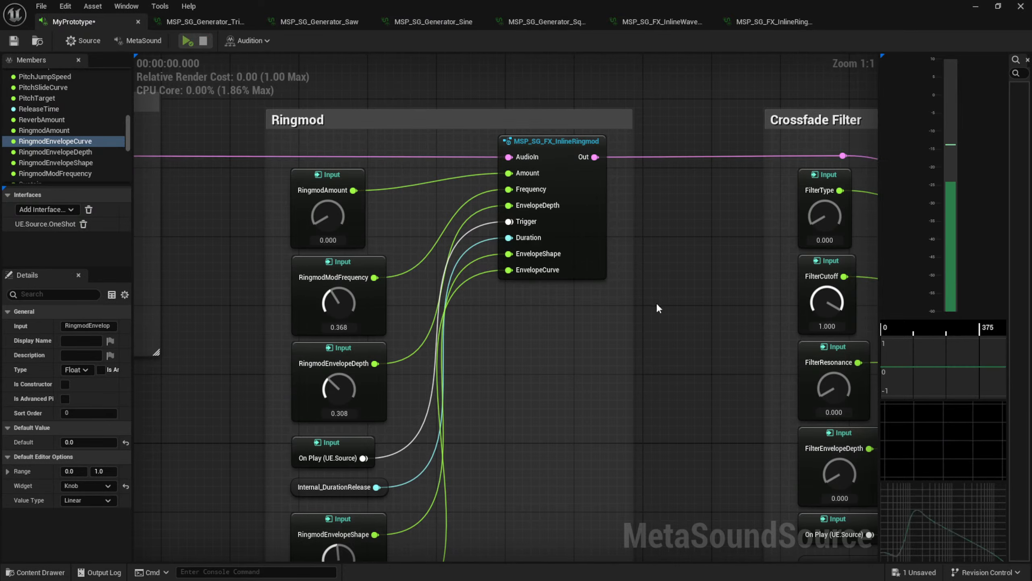
Review the effects chain from WaveShaper through BitCrusher and Ringmod to the Crossfade Filter section and its inputs
{"action": "right_click_drag", "start_coordinate": [598, 301], "coordinate": [628, 336]}
{"action": "scroll", "coordinate": [629, 341], "scroll_direction": "down", "scroll_amount": 3}
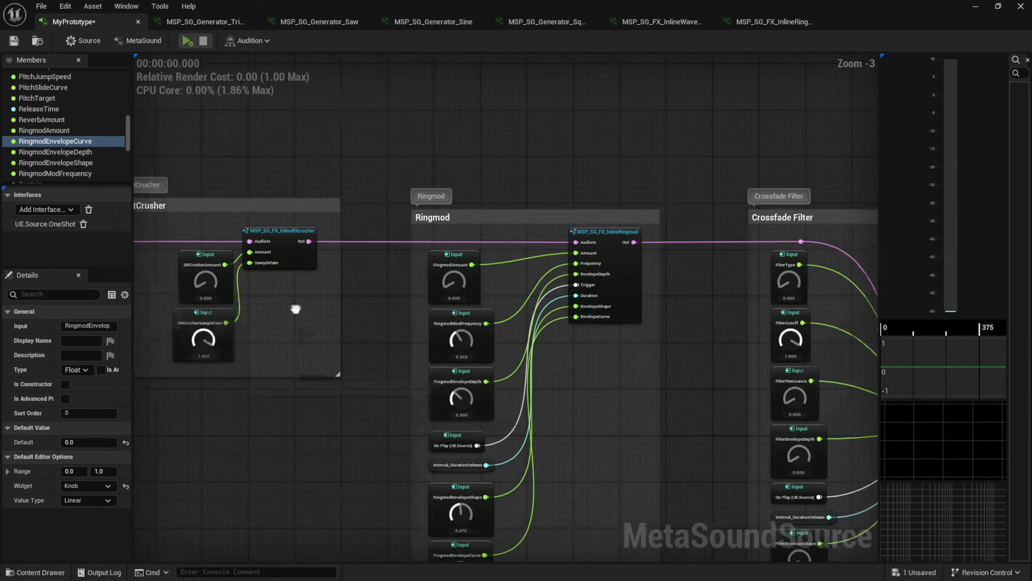
{"action": "right_click_drag", "start_coordinate": [295, 304], "coordinate": [650, 352]}
{"action": "right_click_drag", "start_coordinate": [758, 378], "coordinate": [848, 351]}
{"action": "right_click_drag", "start_coordinate": [300, 280], "coordinate": [489, 342]}
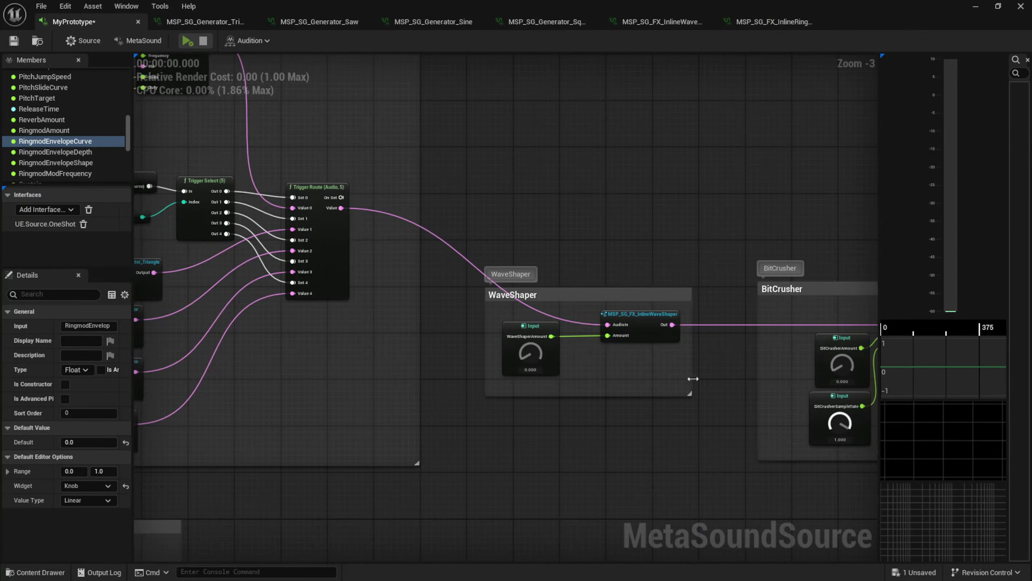
{"action": "right_click_drag", "start_coordinate": [693, 378], "coordinate": [403, 339]}
{"action": "right_click_drag", "start_coordinate": [805, 236], "coordinate": [373, 178]}
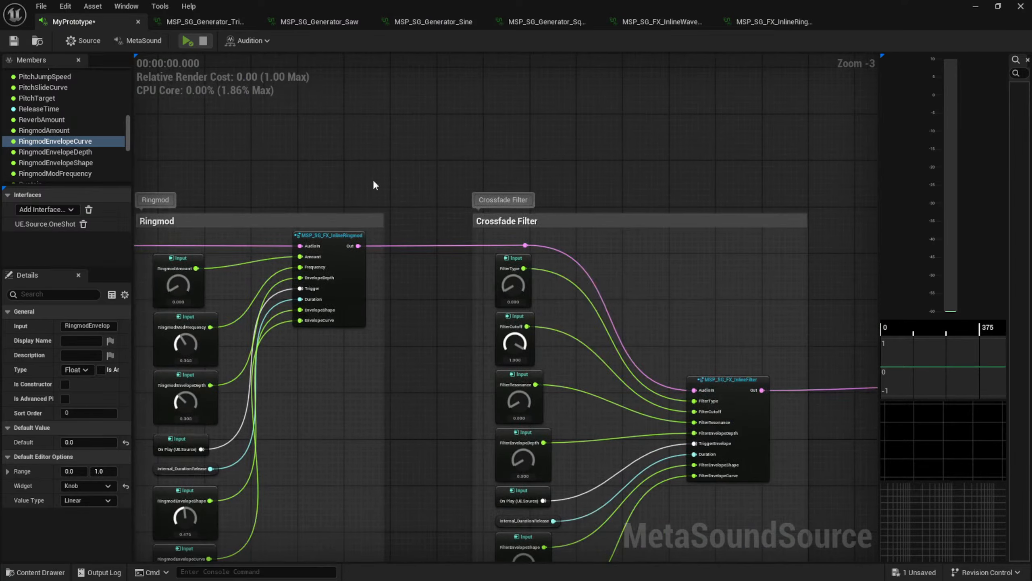
{"action": "right_click_drag", "start_coordinate": [457, 168], "coordinate": [301, 109]}
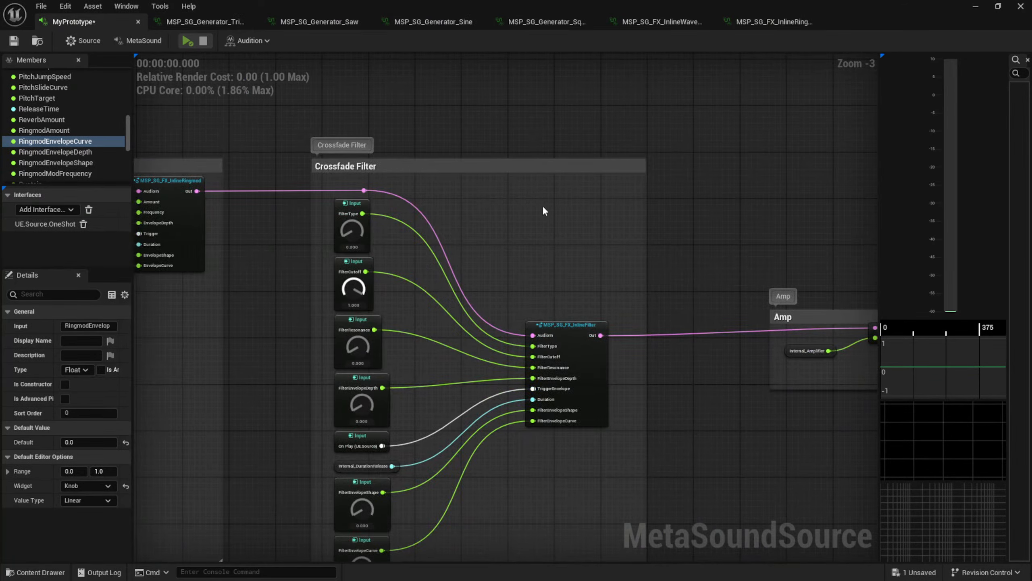
{"action": "right_click_drag", "start_coordinate": [545, 210], "coordinate": [581, 200]}
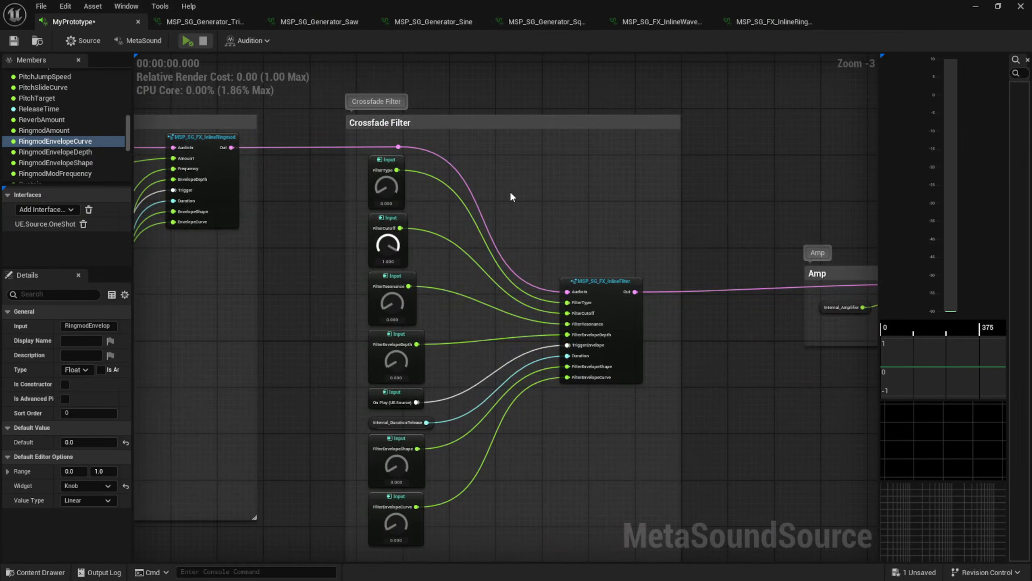
Open the MSP_SG_FX_InlineFilter patch and examine the State Variable Filter outputs feeding the Crossfade node
{"action": "right_click_drag", "start_coordinate": [346, 239], "coordinate": [318, 247]}
{"action": "scroll", "coordinate": [349, 233], "scroll_direction": "up", "scroll_amount": 3}
{"action": "double_click", "coordinate": [710, 272]}
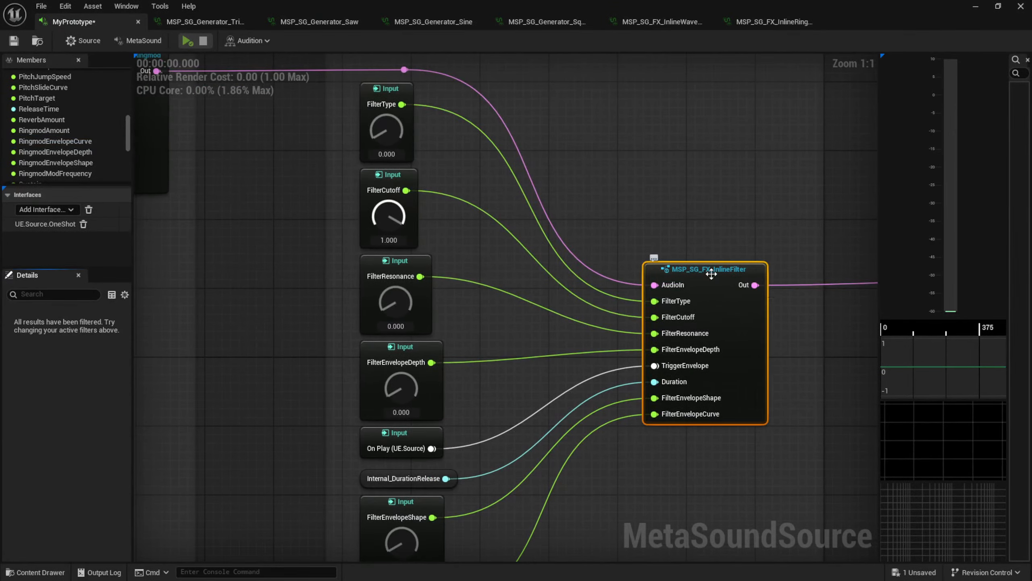
{"action": "right_click_drag", "start_coordinate": [523, 223], "coordinate": [407, 263]}
{"action": "scroll", "coordinate": [558, 379], "scroll_direction": "up", "scroll_amount": 5}
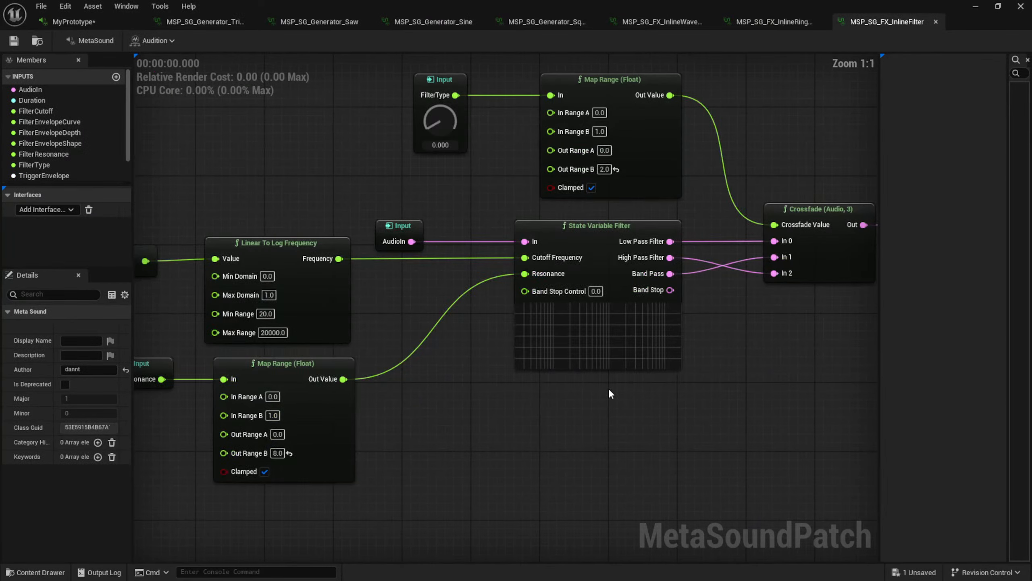
{"action": "scroll", "coordinate": [608, 387], "scroll_direction": "up", "scroll_amount": 2}
{"action": "right_click_drag", "start_coordinate": [609, 390], "coordinate": [471, 427]}
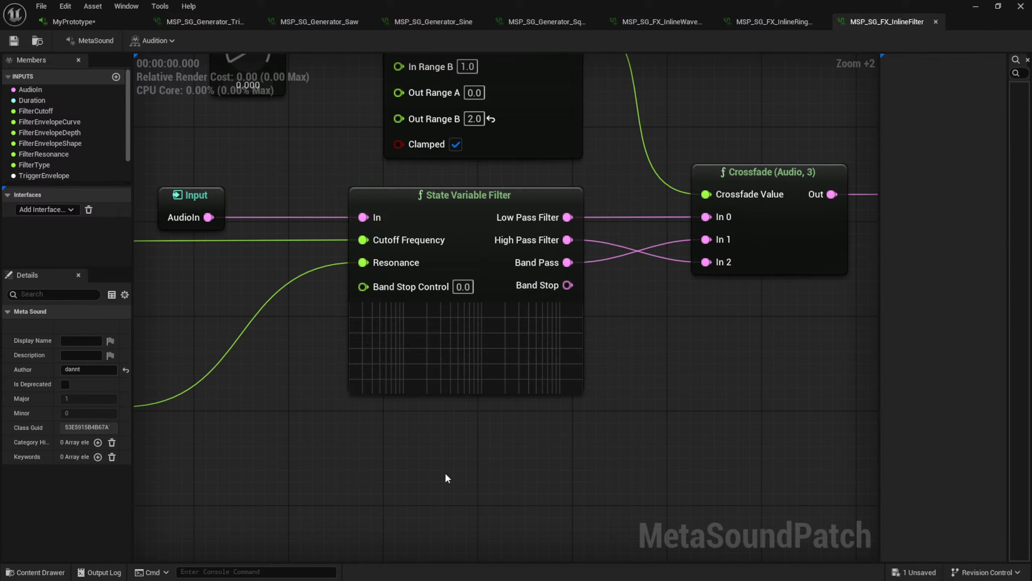
Examine the State Variable Filter's cutoff, resonance and pass outputs, and the FilterType mapping that drives the Crossfade node
{"action": "right_click_drag", "start_coordinate": [446, 475], "coordinate": [577, 476]}
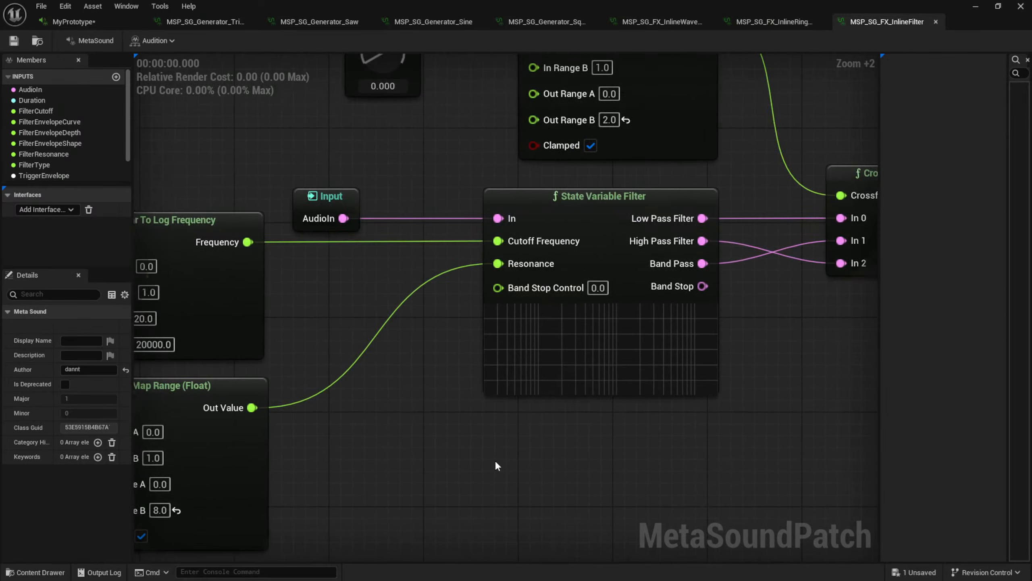
{"action": "right_click_drag", "start_coordinate": [496, 461], "coordinate": [669, 432]}
{"action": "right_click_drag", "start_coordinate": [596, 416], "coordinate": [545, 414]}
{"action": "right_click_drag", "start_coordinate": [681, 406], "coordinate": [488, 435]}
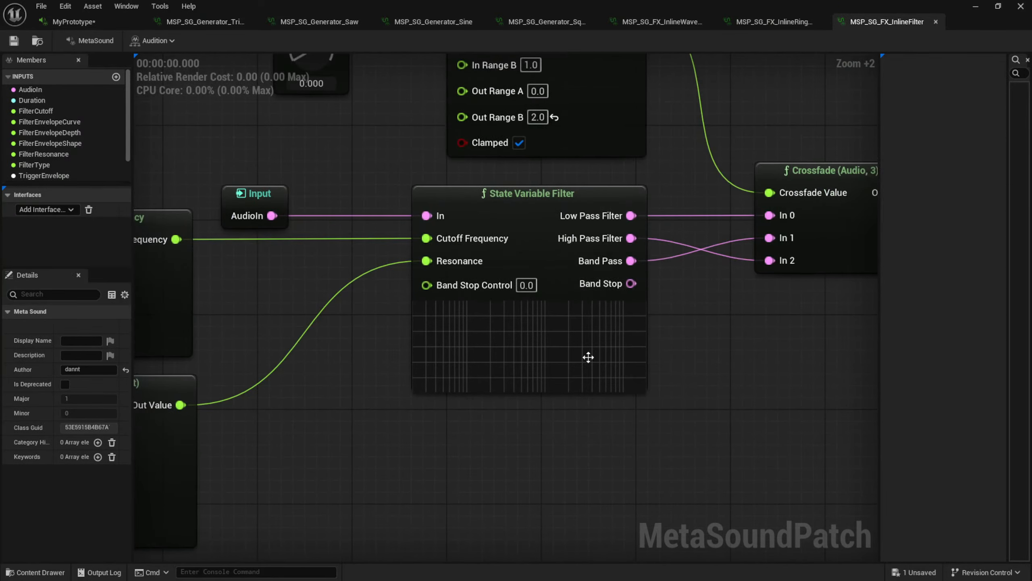
{"action": "right_click_drag", "start_coordinate": [297, 336], "coordinate": [419, 314]}
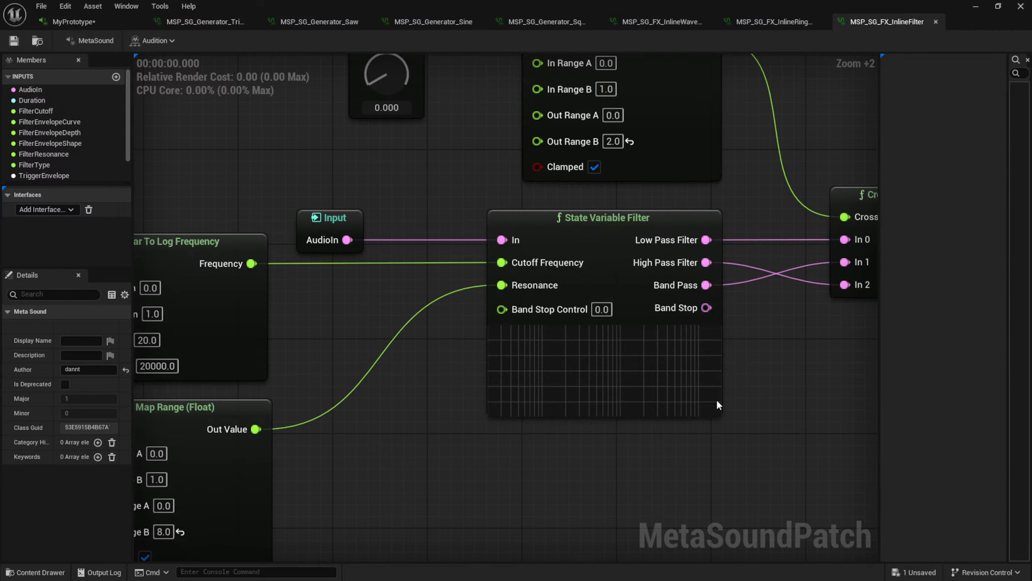
{"action": "right_click_drag", "start_coordinate": [458, 431], "coordinate": [502, 428]}
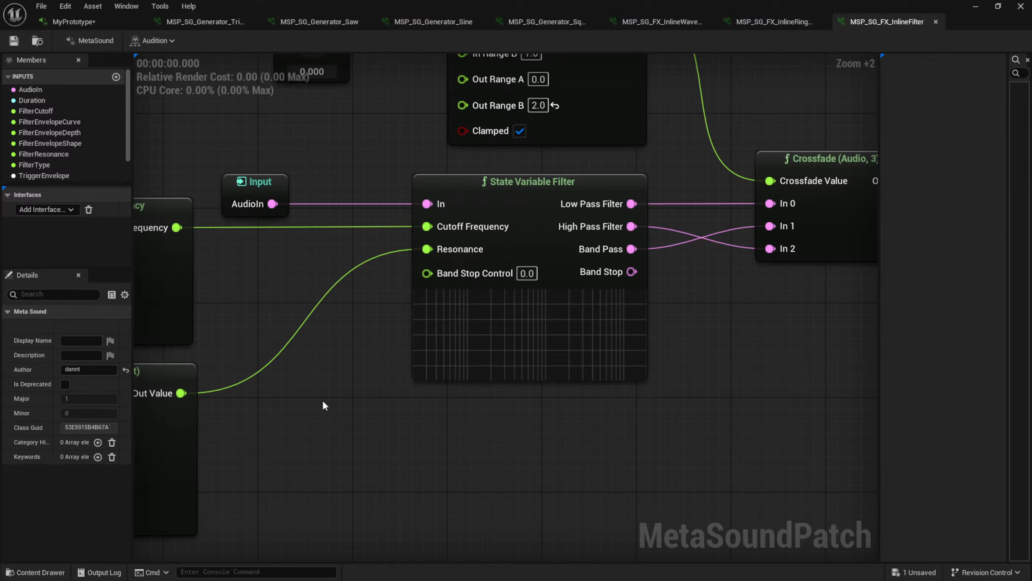
{"action": "right_click_drag", "start_coordinate": [324, 368], "coordinate": [513, 423]}
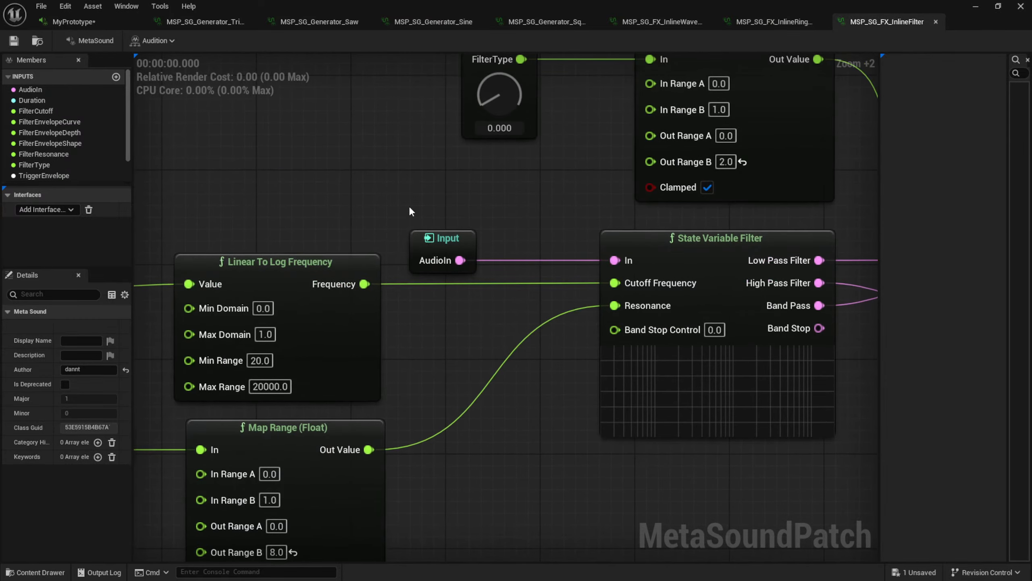
{"action": "right_click_drag", "start_coordinate": [374, 165], "coordinate": [214, 175]}
{"action": "right_click_drag", "start_coordinate": [287, 162], "coordinate": [201, 189]}
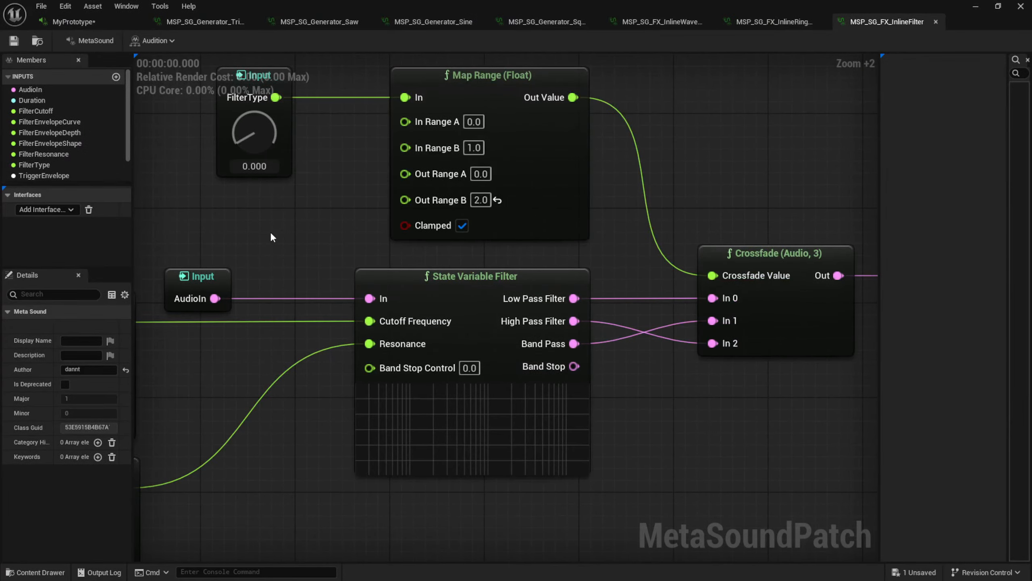
Examine the AD Envelope section of the filter patch, including the Duration, FilterEnvelopeShape and FilterEnvelopeCurve inputs and their math nodes
{"action": "right_click_drag", "start_coordinate": [272, 238], "coordinate": [540, 179]}
{"action": "scroll", "coordinate": [525, 319], "scroll_direction": "down", "scroll_amount": 1}
{"action": "right_click_drag", "start_coordinate": [351, 353], "coordinate": [579, 351]}
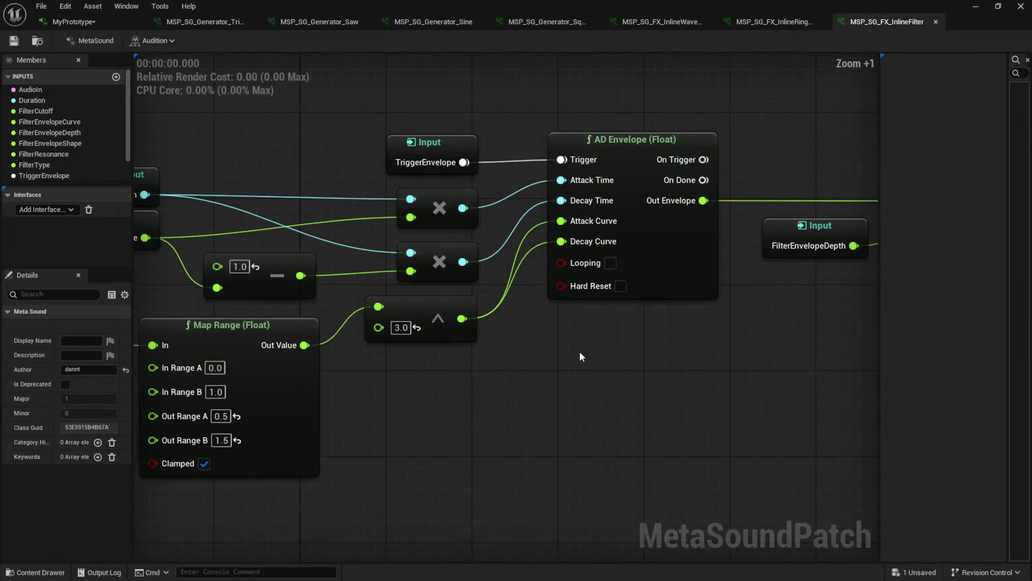
{"action": "right_click_drag", "start_coordinate": [469, 389], "coordinate": [629, 413]}
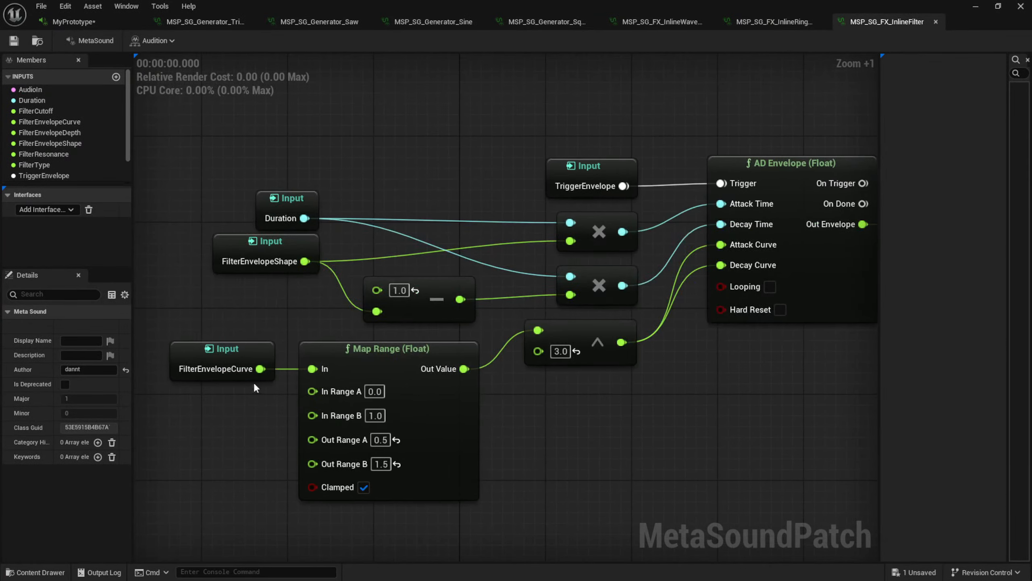
{"action": "right_click_drag", "start_coordinate": [761, 310], "coordinate": [290, 397]}
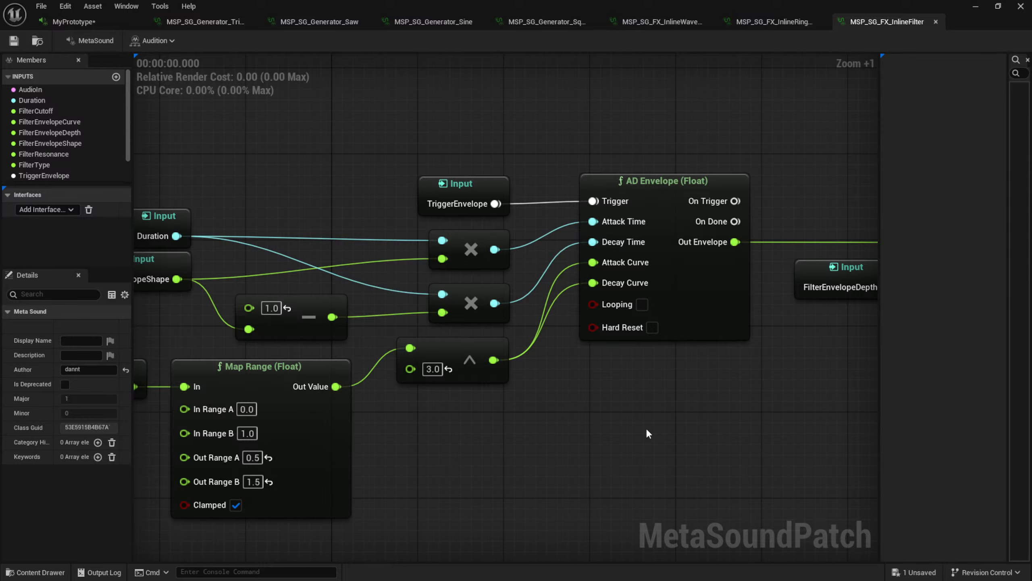
{"action": "right_click_drag", "start_coordinate": [516, 445], "coordinate": [632, 407]}
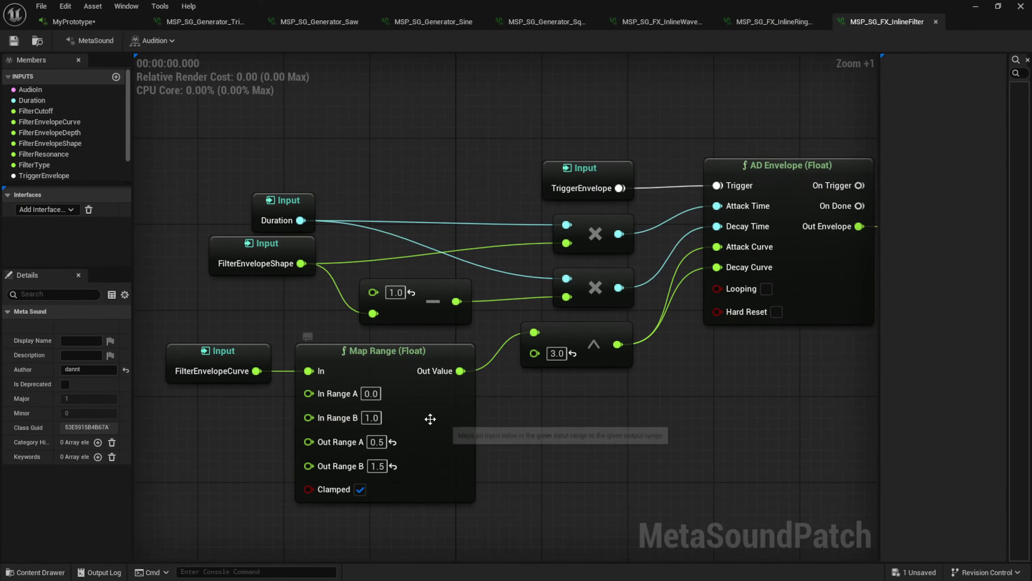
{"action": "right_click_drag", "start_coordinate": [497, 431], "coordinate": [663, 345]}
{"action": "scroll", "coordinate": [559, 330], "scroll_direction": "up", "scroll_amount": 4}
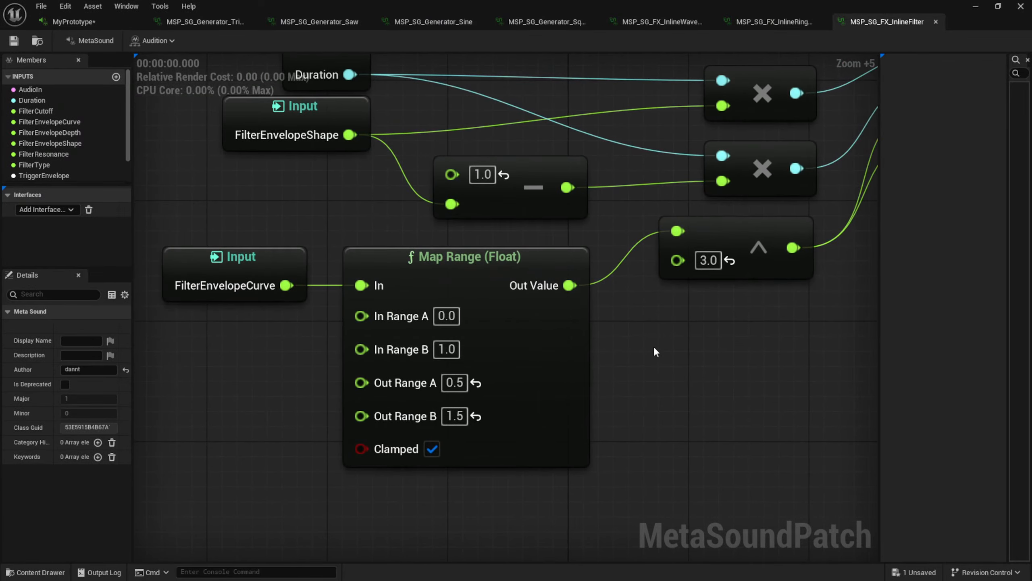
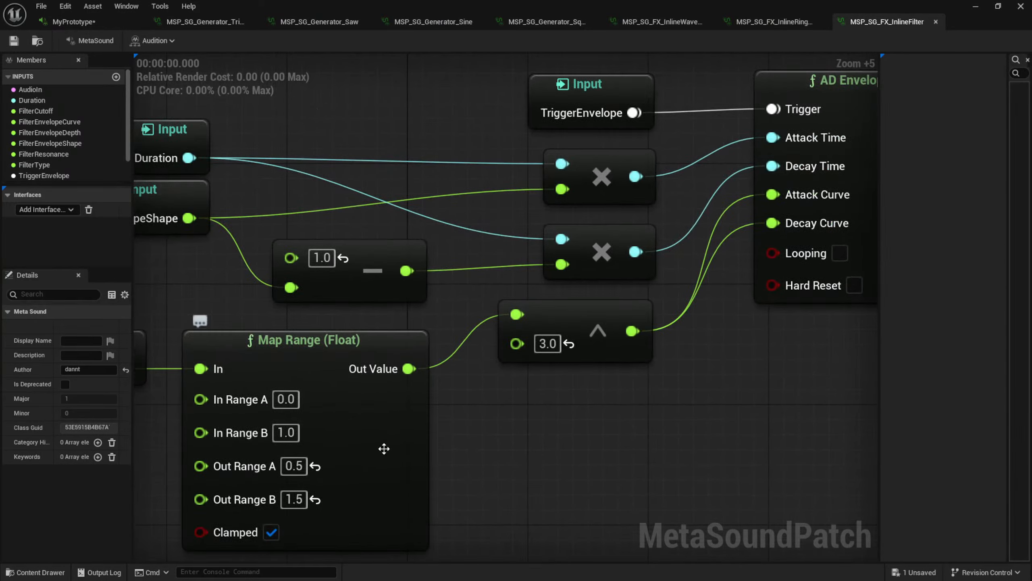
{"action": "right_click_drag", "start_coordinate": [421, 189], "coordinate": [470, 171]}
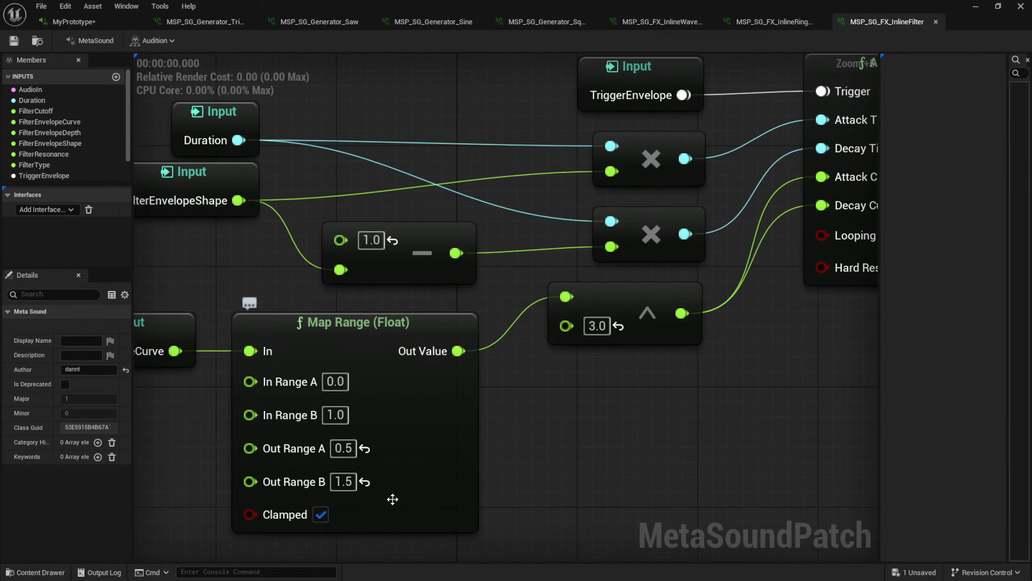
{"action": "right_click_drag", "start_coordinate": [652, 384], "coordinate": [595, 551]}
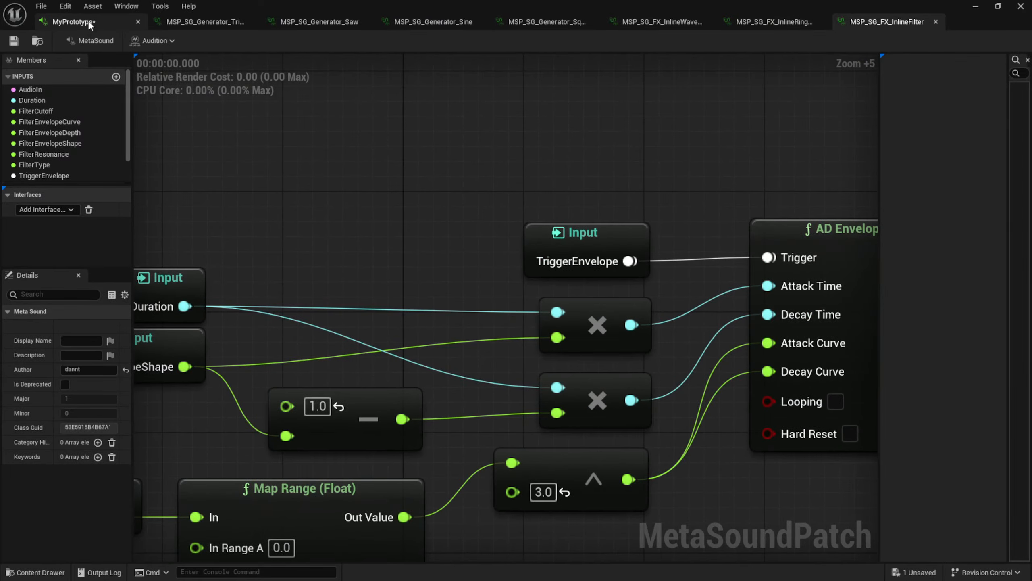
{"action": "scroll", "coordinate": [399, 178], "scroll_direction": "down", "scroll_amount": 5}
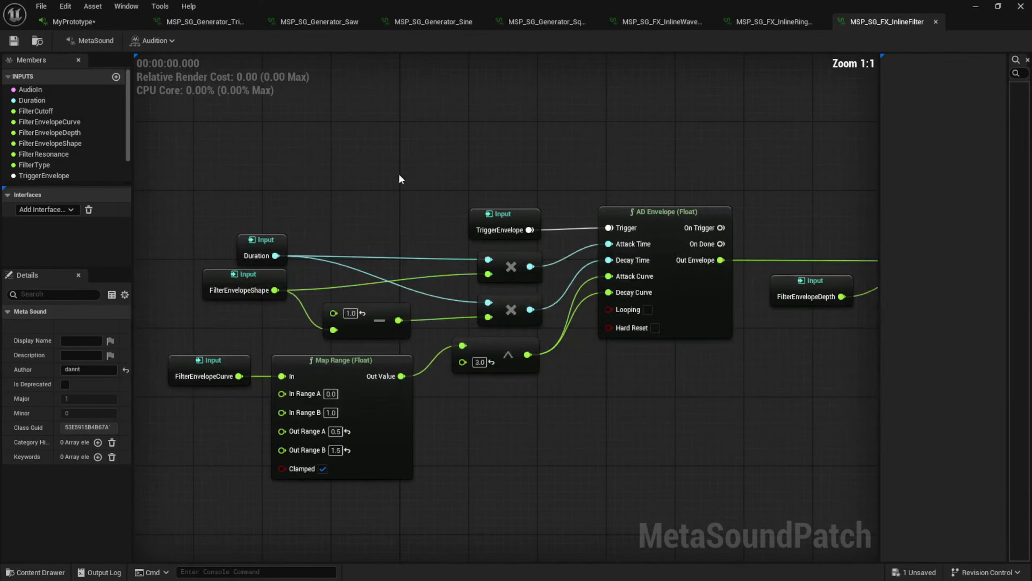
{"action": "right_click_drag", "start_coordinate": [604, 148], "coordinate": [281, 172]}
Return to the MyPrototype graph and play the sound before and after setting FilterCutoff to 0.364
{"action": "left_click", "coordinate": [81, 22]}
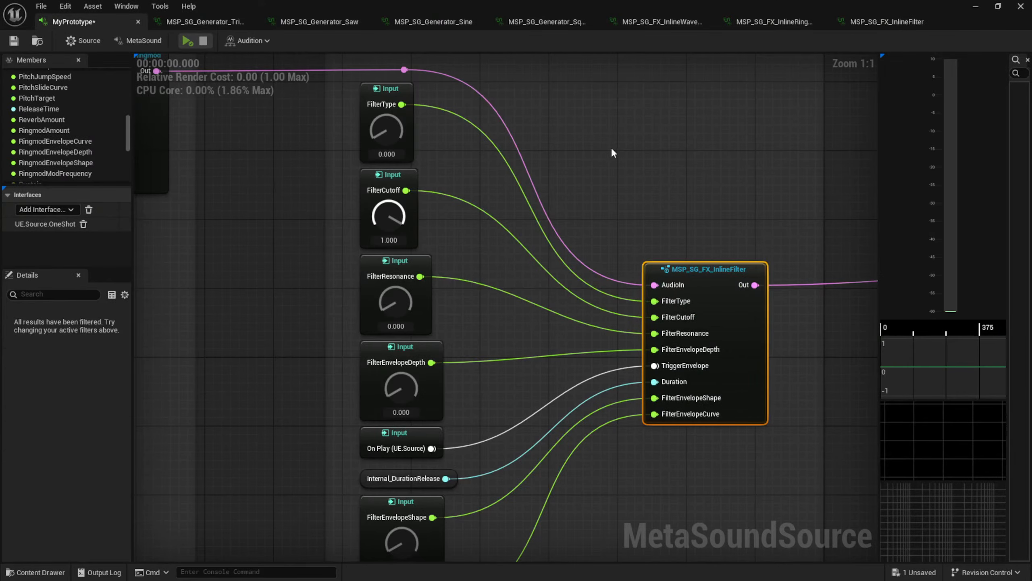
{"action": "right_click_drag", "start_coordinate": [612, 150], "coordinate": [638, 159]}
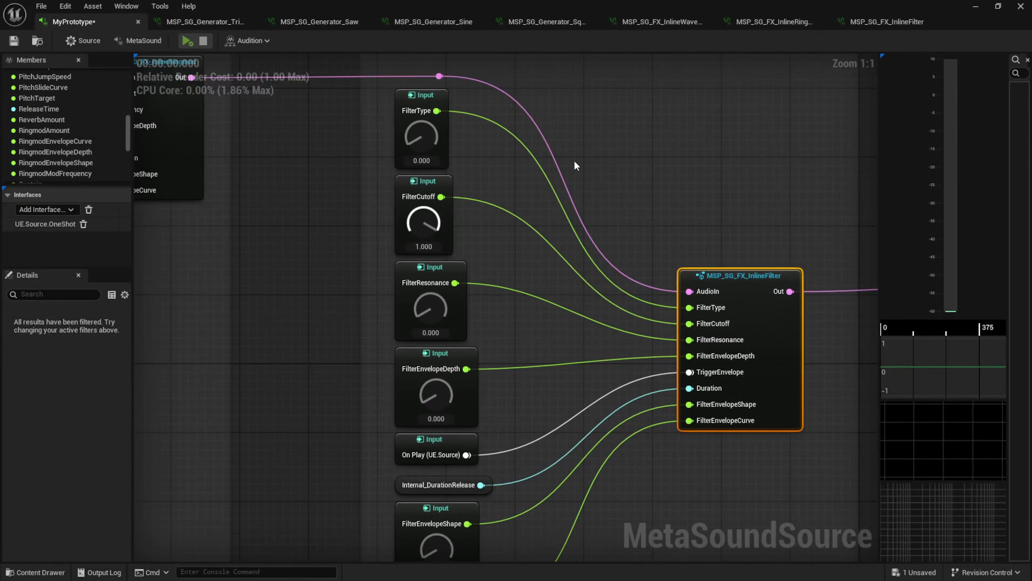
{"action": "key", "text": "space"}
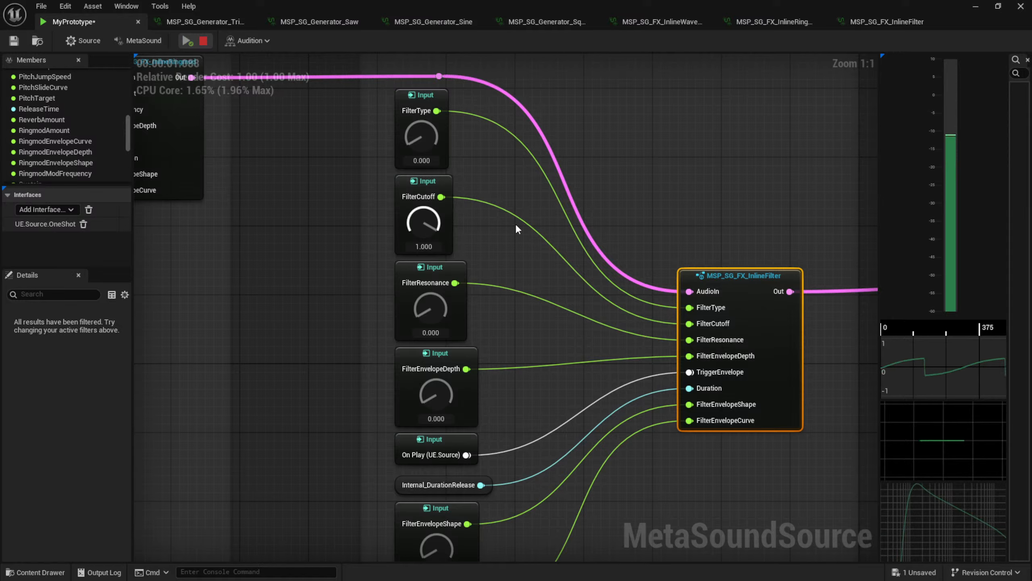
{"action": "left_click_drag", "start_coordinate": [424, 221], "coordinate": [432, 285]}
{"action": "key", "text": "space"}
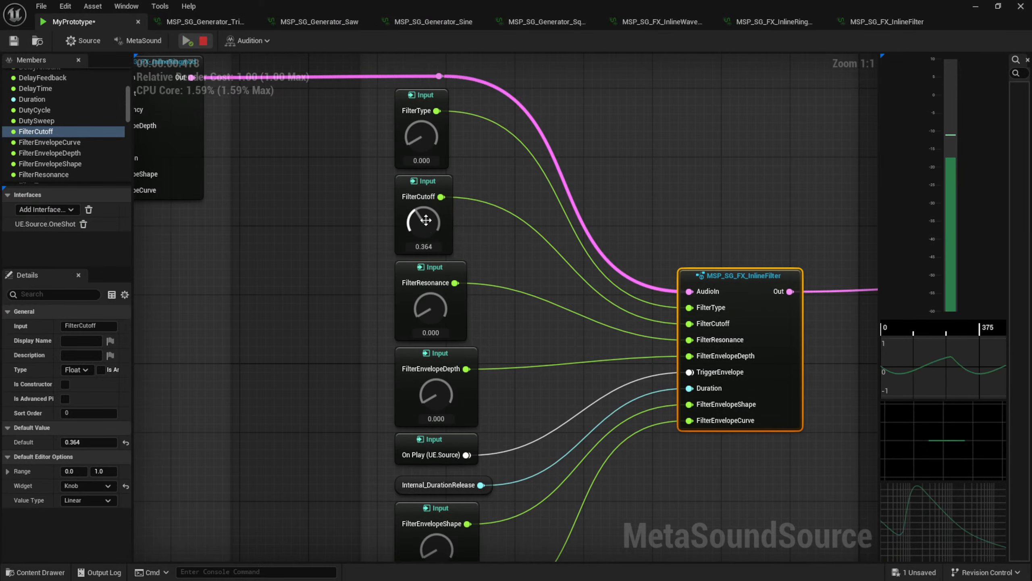
Audition the sound with FilterCutoff at 0.596, and bring FilterCutoff down to 0.364
{"action": "left_click_drag", "start_coordinate": [422, 220], "coordinate": [435, 185]}
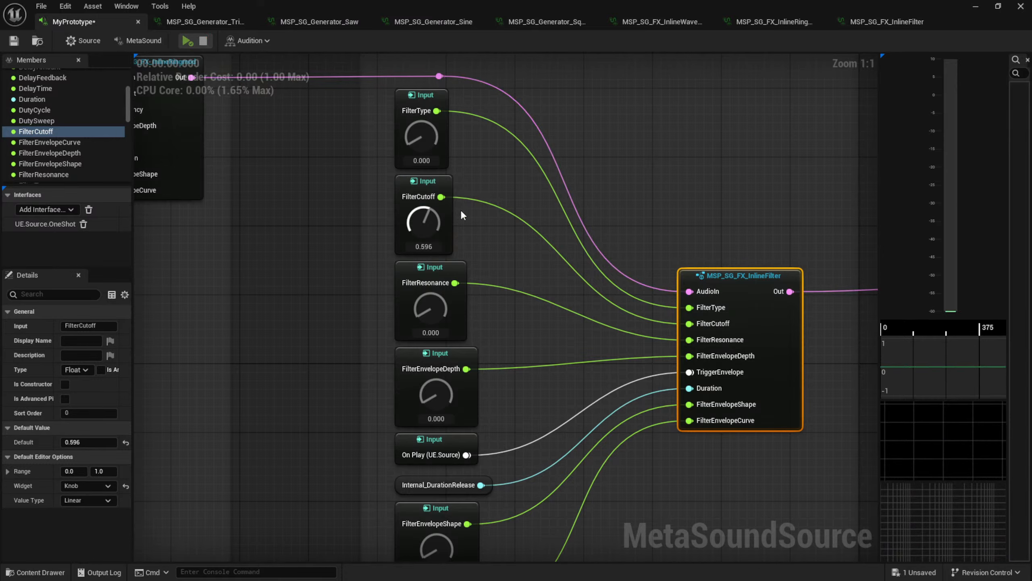
{"action": "key", "text": "space"}
{"action": "left_click_drag", "start_coordinate": [429, 215], "coordinate": [432, 223]}
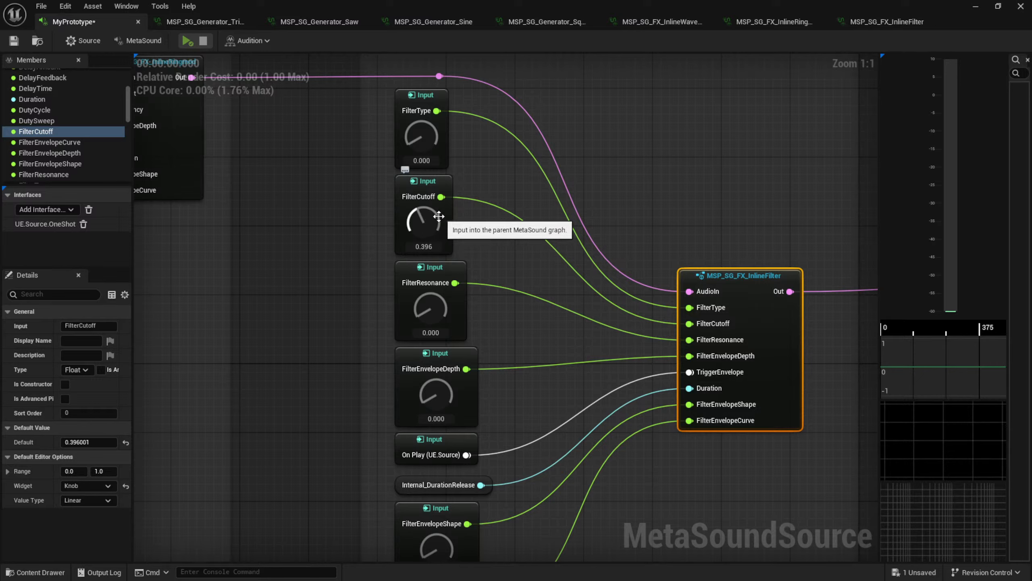
{"action": "left_click_drag", "start_coordinate": [432, 221], "coordinate": [419, 223]}
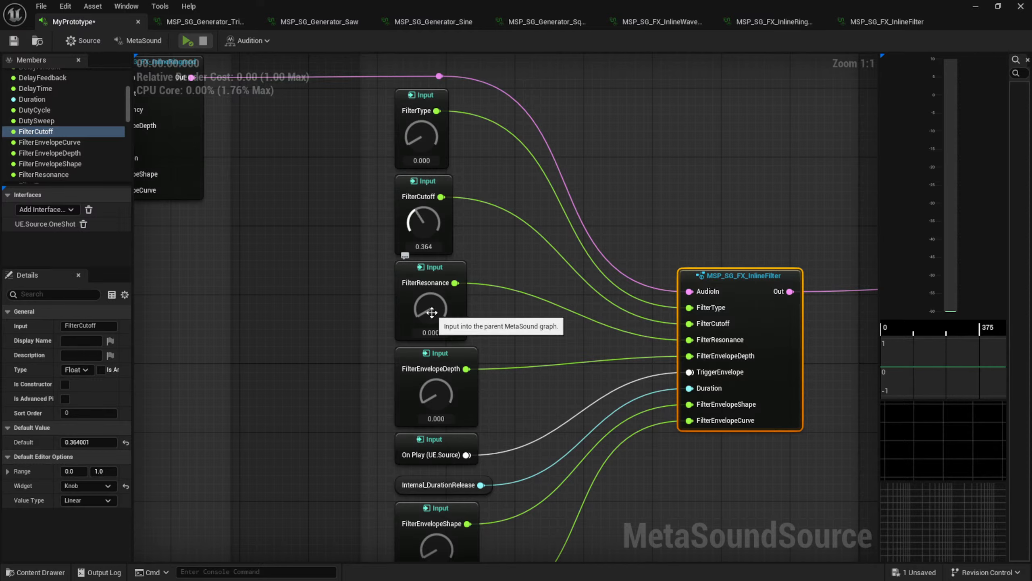
Play the sound with FilterResonance at 0.688 and FilterCutoff at 0.528, and raise them to 0.944 and 0.652
{"action": "left_click_drag", "start_coordinate": [431, 312], "coordinate": [439, 280]}
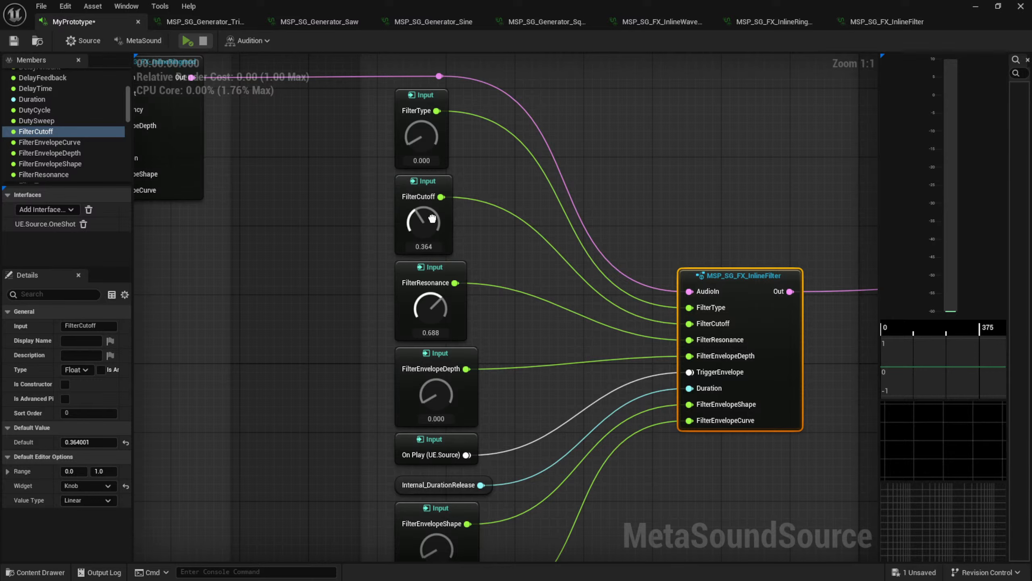
{"action": "key", "text": "space"}
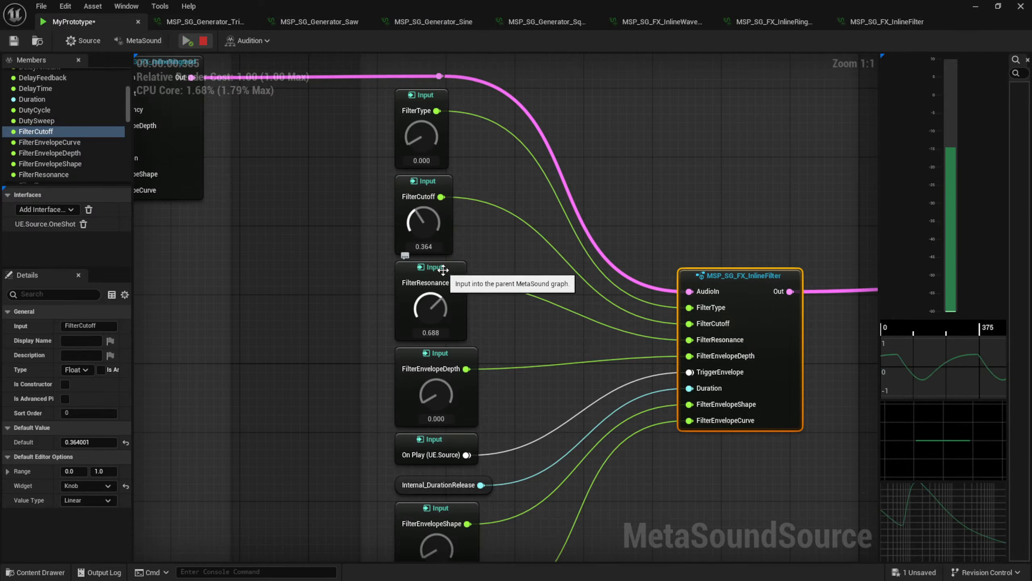
{"action": "left_click_drag", "start_coordinate": [424, 222], "coordinate": [428, 199]}
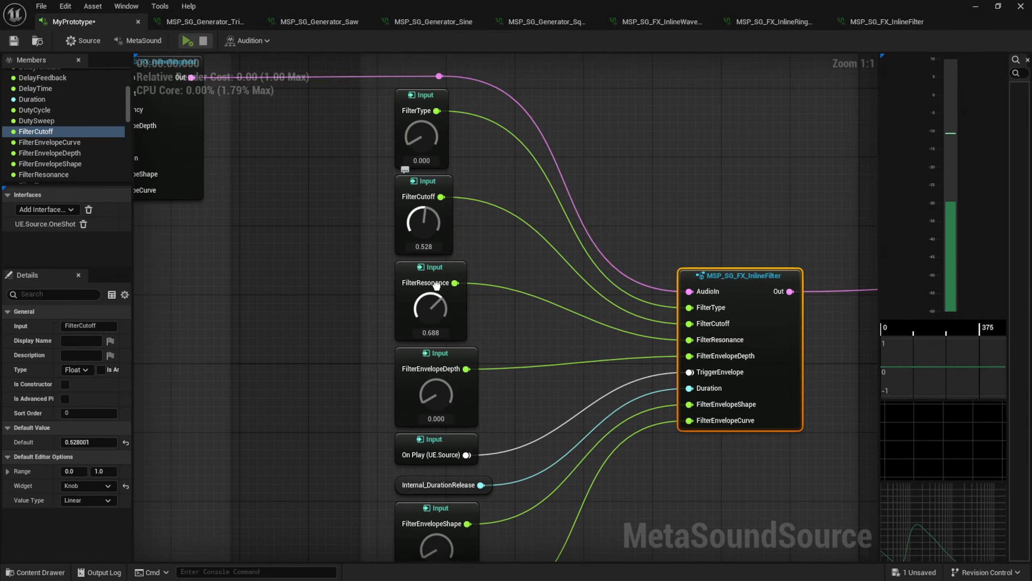
{"action": "key", "text": "space"}
{"action": "left_click_drag", "start_coordinate": [430, 303], "coordinate": [448, 256]}
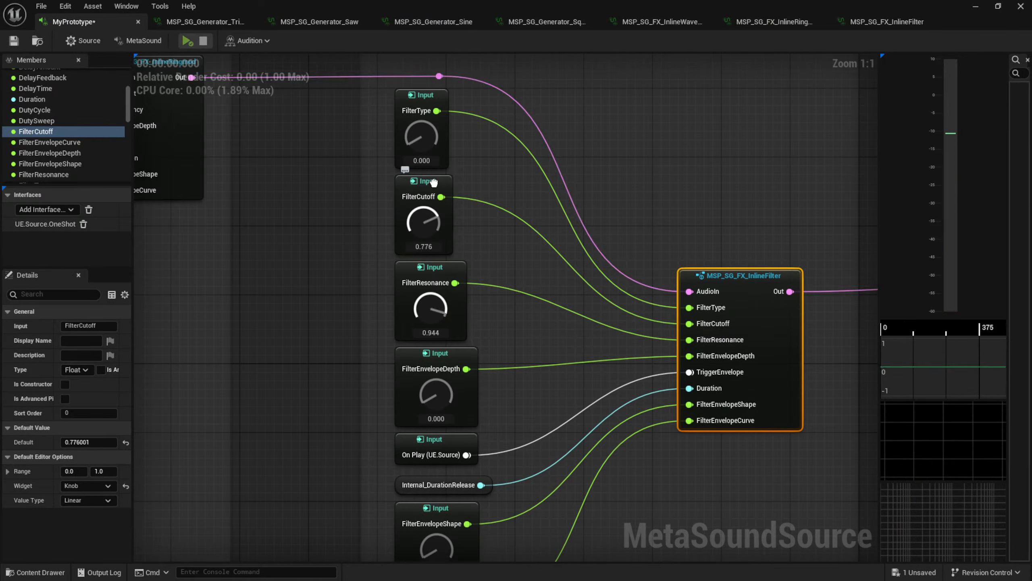
Set FilterEnvelopeDepth to 0.376 and to 0.544, playing the sound at each value
{"action": "right_click_drag", "start_coordinate": [363, 322], "coordinate": [377, 246]}
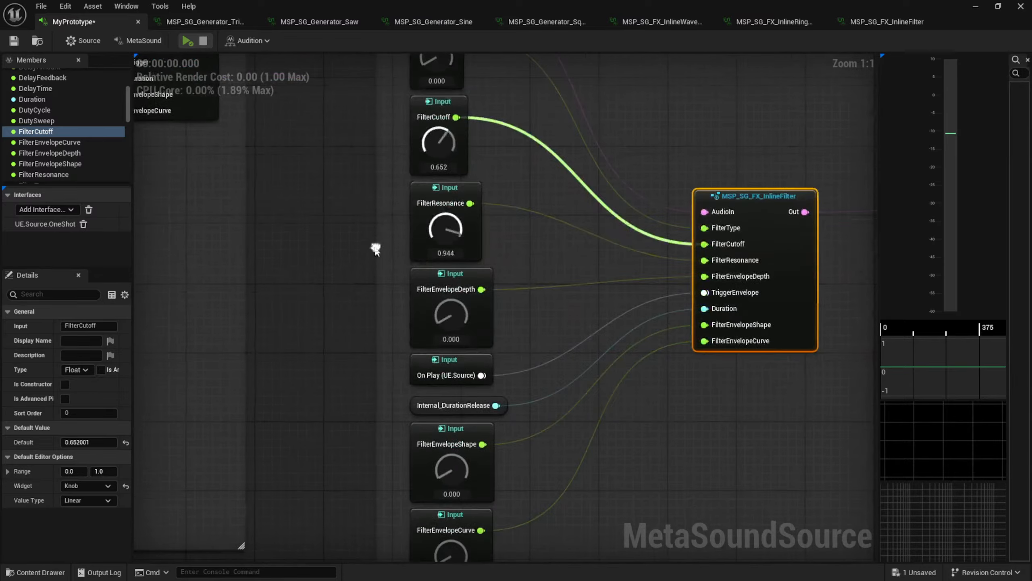
{"action": "left_click_drag", "start_coordinate": [457, 273], "coordinate": [458, 271]}
{"action": "left_click", "coordinate": [368, 305]}
{"action": "key", "text": "space"}
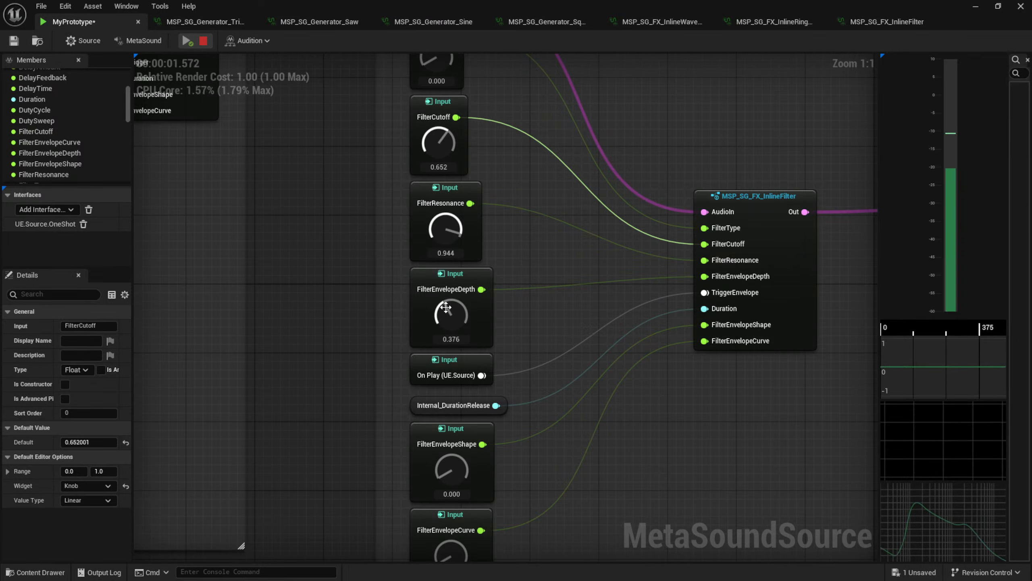
{"action": "left_click_drag", "start_coordinate": [446, 308], "coordinate": [458, 287]}
{"action": "key", "text": "space"}
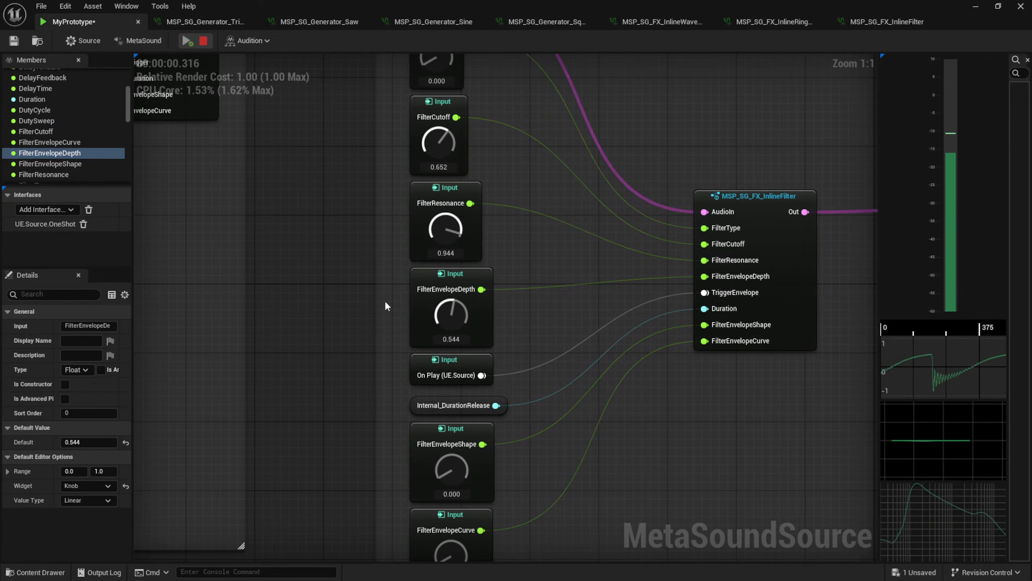
Set FilterResonance to 1.0 and FilterCutoff to 0.292, playing the sound after each change
{"action": "right_click_drag", "start_coordinate": [385, 249], "coordinate": [364, 361]}
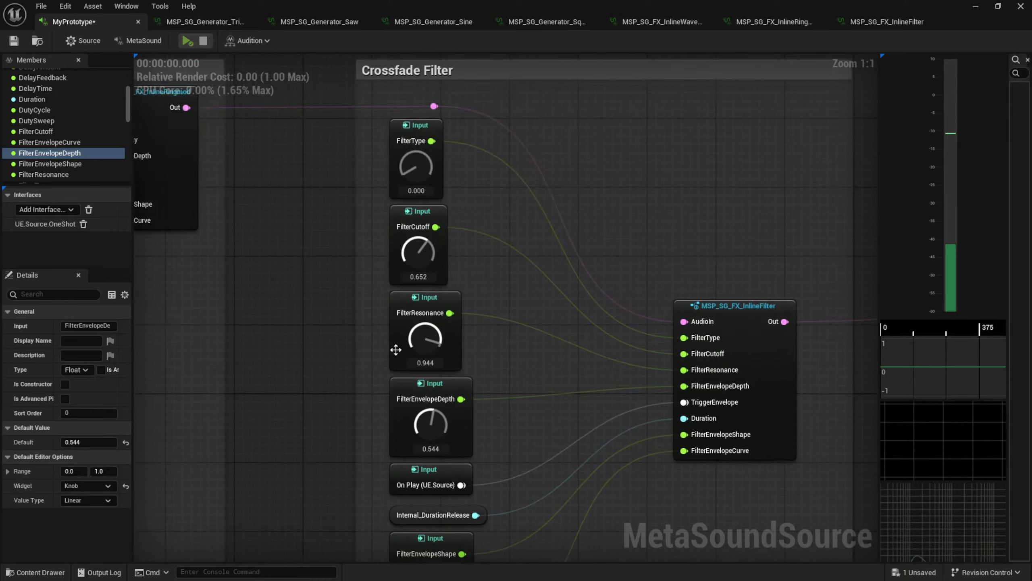
{"action": "left_click_drag", "start_coordinate": [423, 340], "coordinate": [425, 326]}
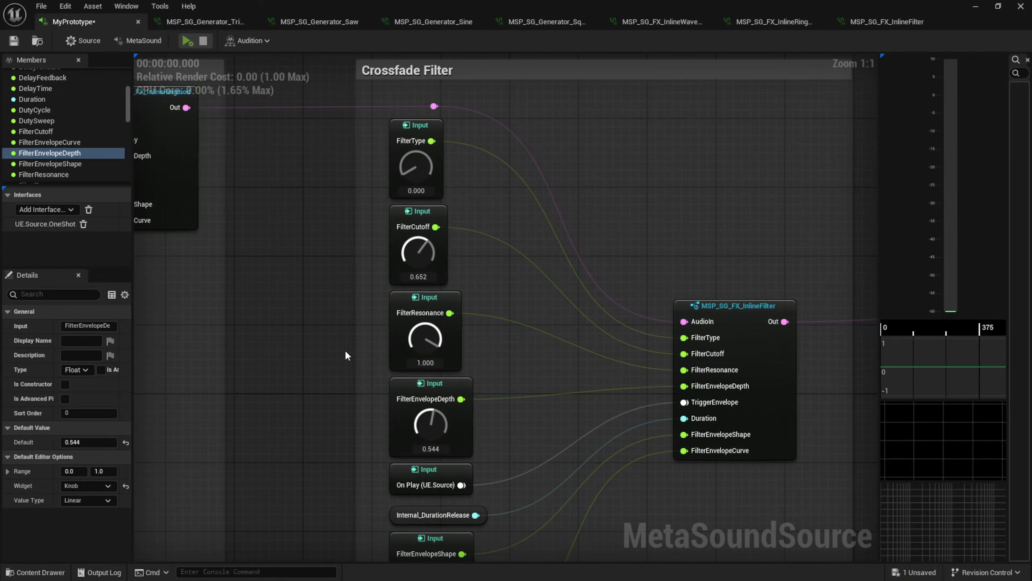
{"action": "key", "text": "space"}
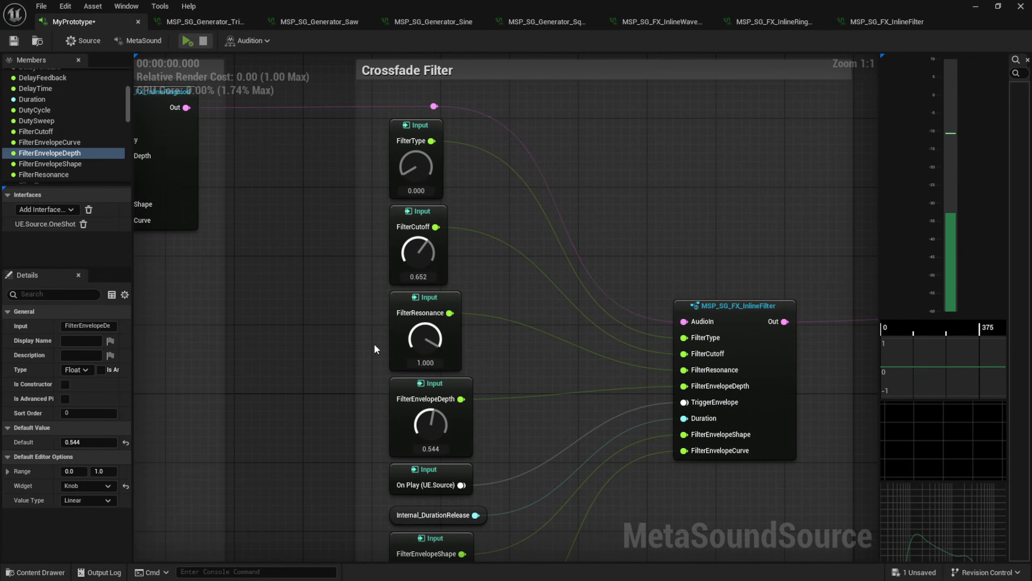
{"action": "left_click_drag", "start_coordinate": [418, 251], "coordinate": [415, 268]}
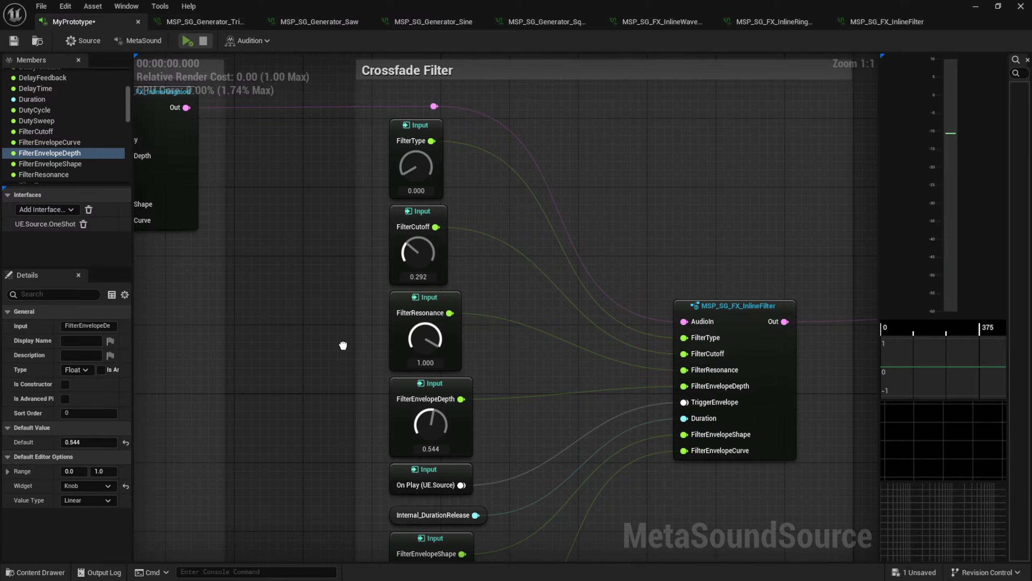
{"action": "key", "text": "space"}
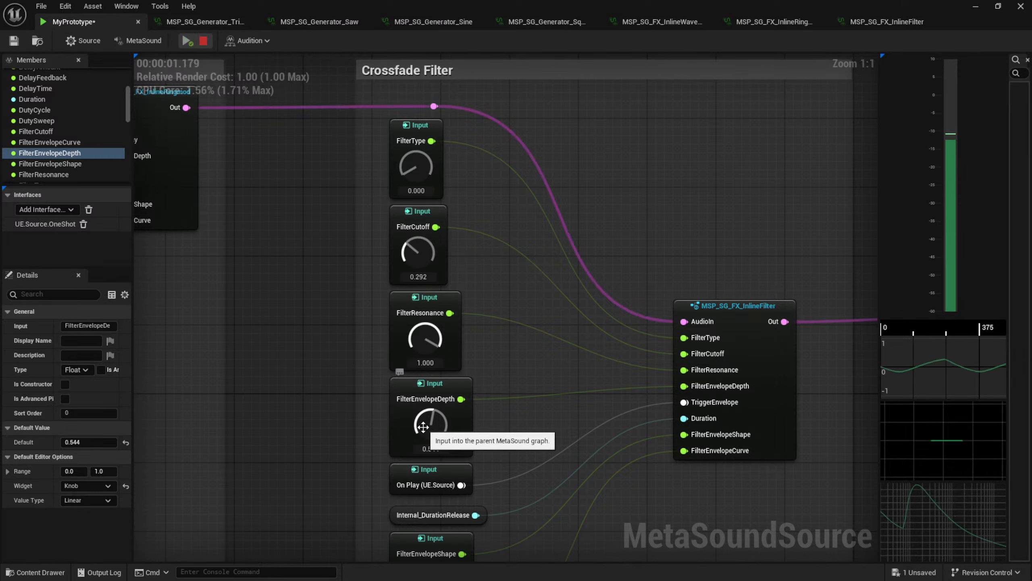
Set FilterEnvelopeDepth to 0.868 and play the sound
{"action": "right_click_drag", "start_coordinate": [351, 418], "coordinate": [357, 329]}
{"action": "left_click_drag", "start_coordinate": [462, 330], "coordinate": [384, 347]}
{"action": "key", "text": "space"}
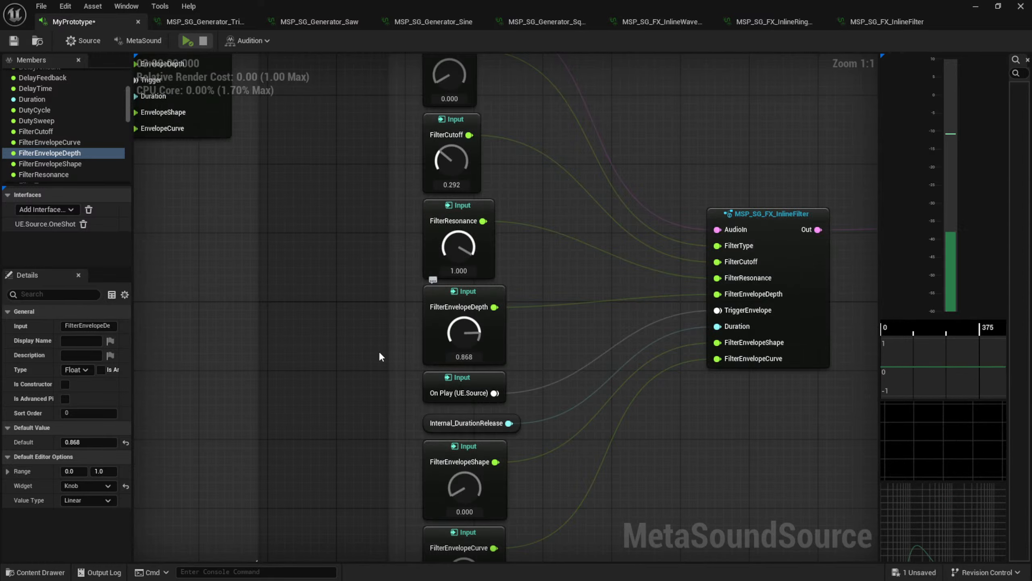
Set FilterEnvelopeShape to 0.480 and then to 0.720, playing the sound before the first change and at each value
{"action": "right_click_drag", "start_coordinate": [384, 378], "coordinate": [407, 231]}
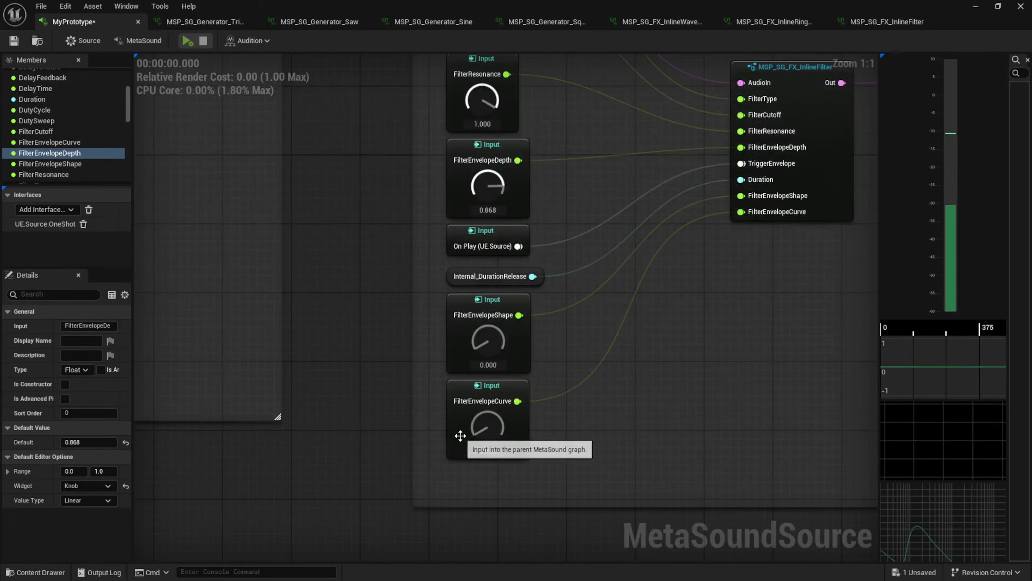
{"action": "key", "text": "space"}
{"action": "left_click_drag", "start_coordinate": [487, 341], "coordinate": [503, 271]}
{"action": "key", "text": "space"}
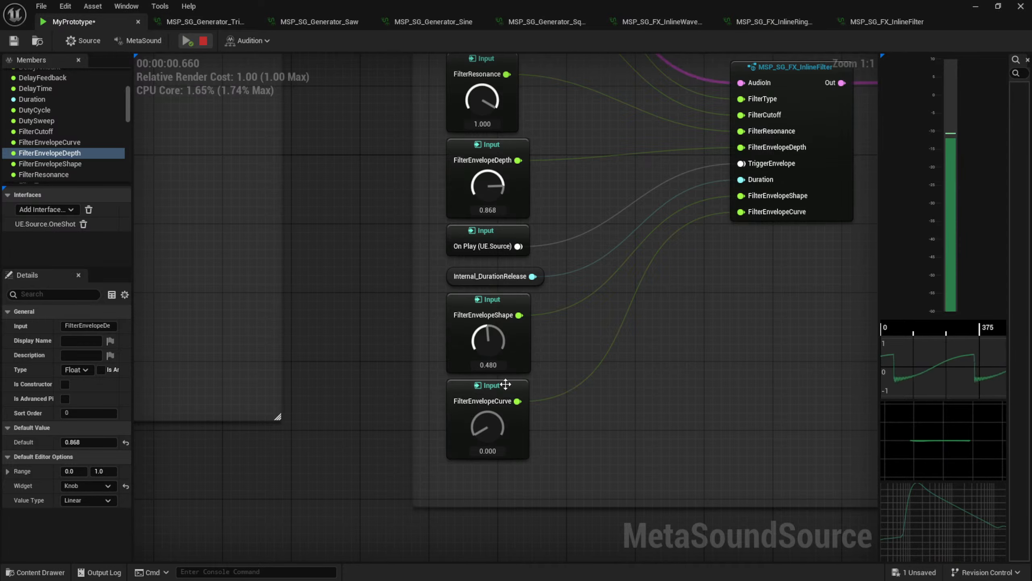
{"action": "left_click_drag", "start_coordinate": [491, 368], "coordinate": [496, 313]}
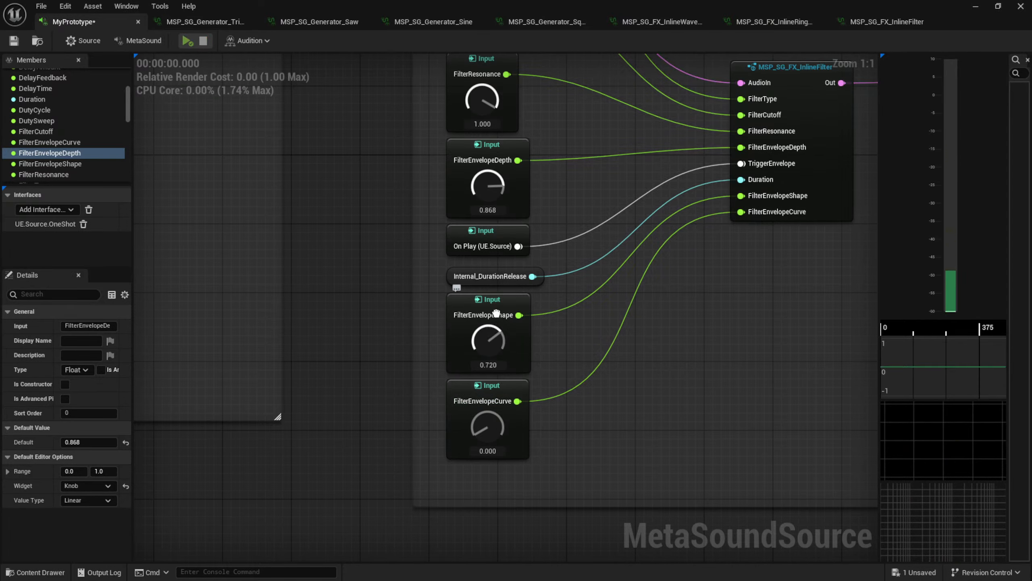
{"action": "key", "text": "space"}
Set FilterEnvelopeCurve to 0.500, 0.648, 0.764 and finally 0.364, playing the sound at each value
{"action": "left_click_drag", "start_coordinate": [488, 430], "coordinate": [496, 364]}
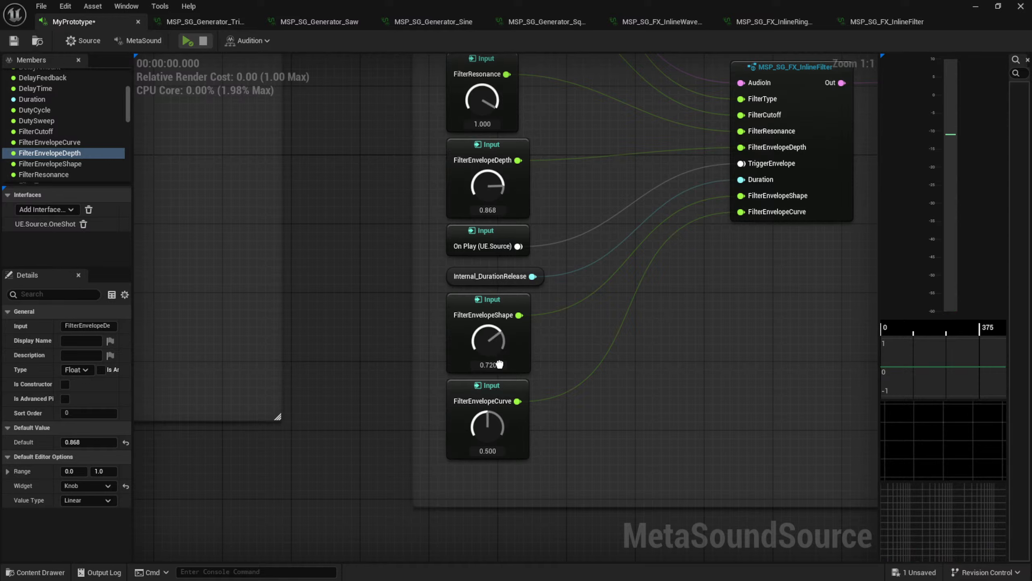
{"action": "key", "text": "space"}
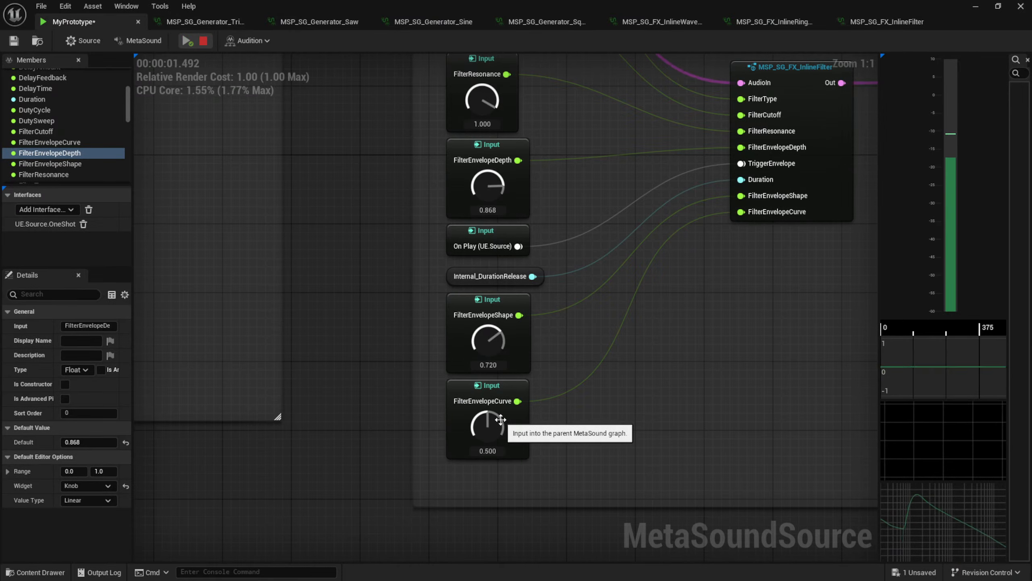
{"action": "key", "text": "space"}
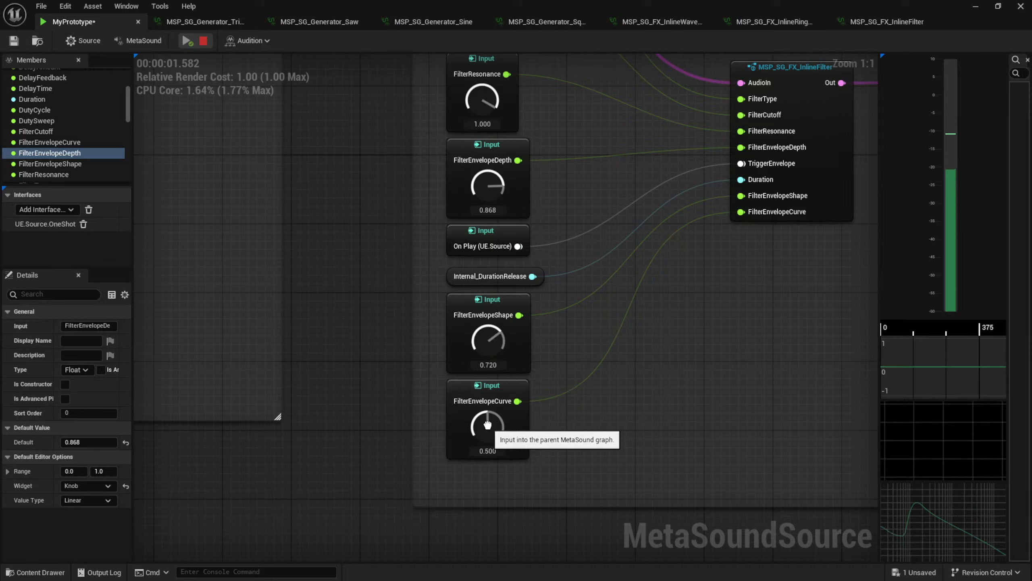
{"action": "left_click_drag", "start_coordinate": [489, 426], "coordinate": [491, 403]}
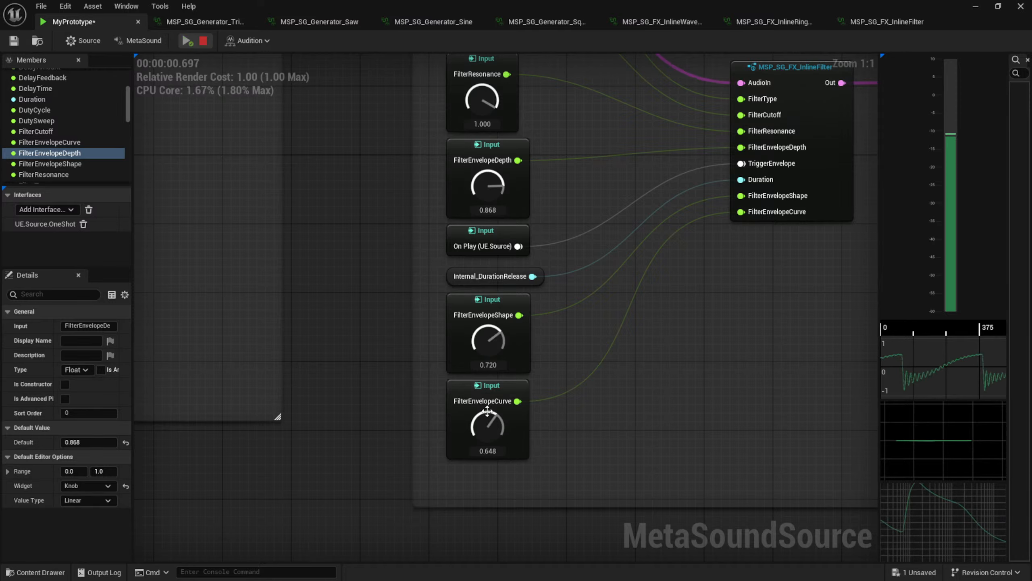
{"action": "left_click_drag", "start_coordinate": [485, 422], "coordinate": [491, 408]}
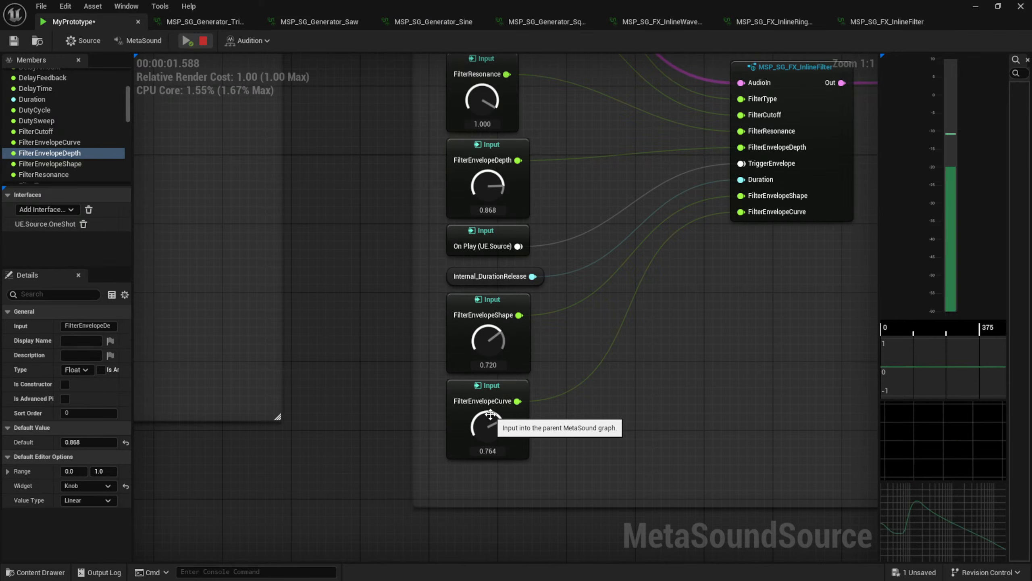
{"action": "left_click_drag", "start_coordinate": [490, 414], "coordinate": [484, 470]}
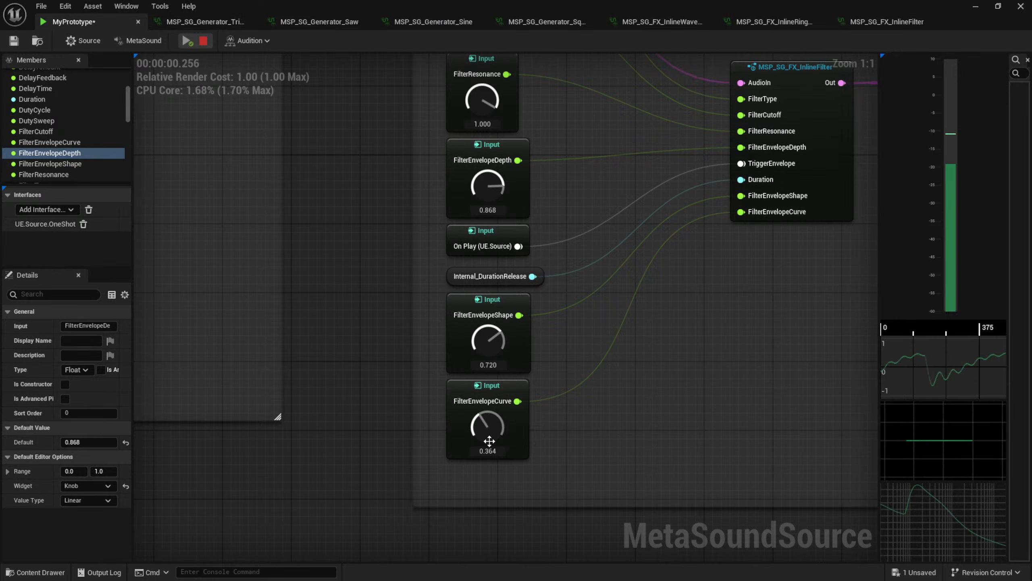
Adjust the FilterEnvelopeCurve input while auditioning the sound, settling on a value of 0.500
{"action": "left_click_drag", "start_coordinate": [486, 421], "coordinate": [484, 434]}
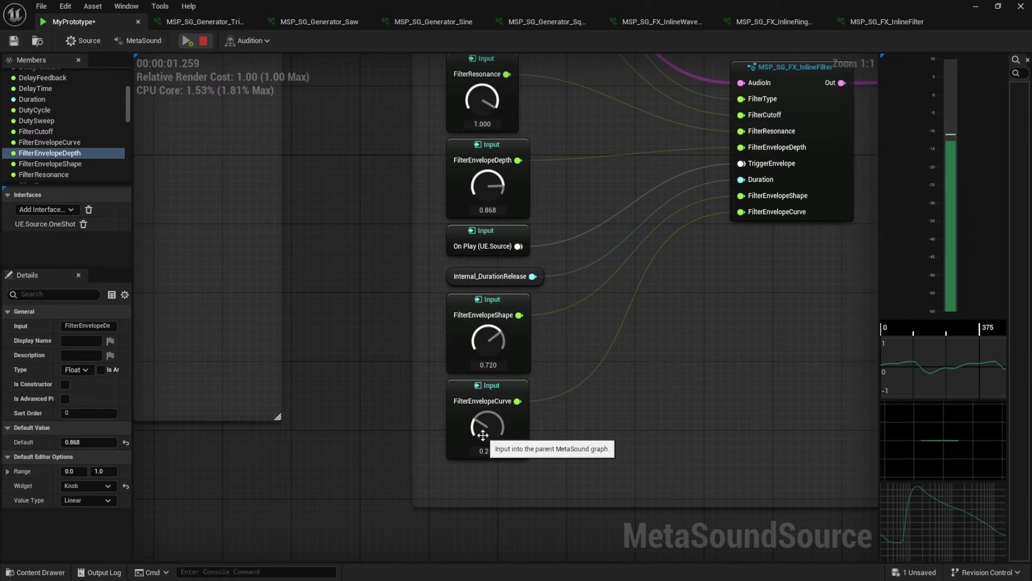
{"action": "left_click_drag", "start_coordinate": [483, 431], "coordinate": [498, 397]}
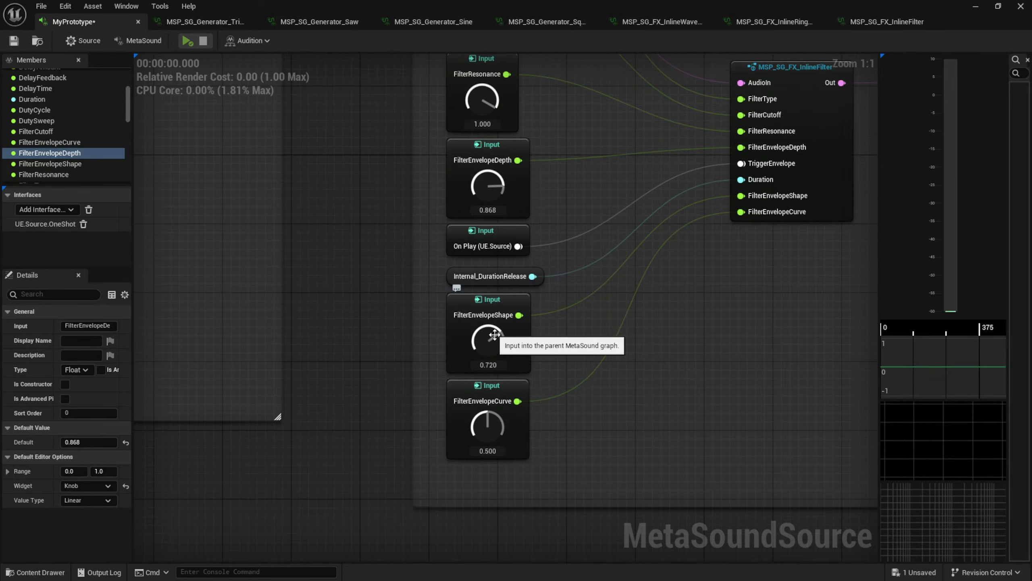
Audition the crossfade filter with FilterType set to 0.500 and FilterCutoff raised to 0.432
{"action": "right_click_drag", "start_coordinate": [423, 275], "coordinate": [443, 396]}
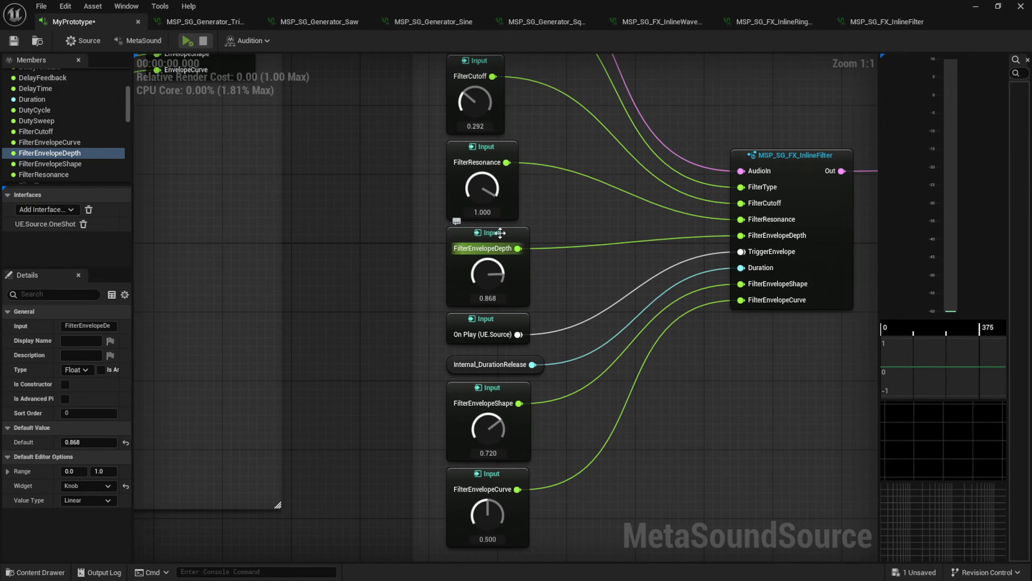
{"action": "right_click_drag", "start_coordinate": [549, 106], "coordinate": [589, 287]}
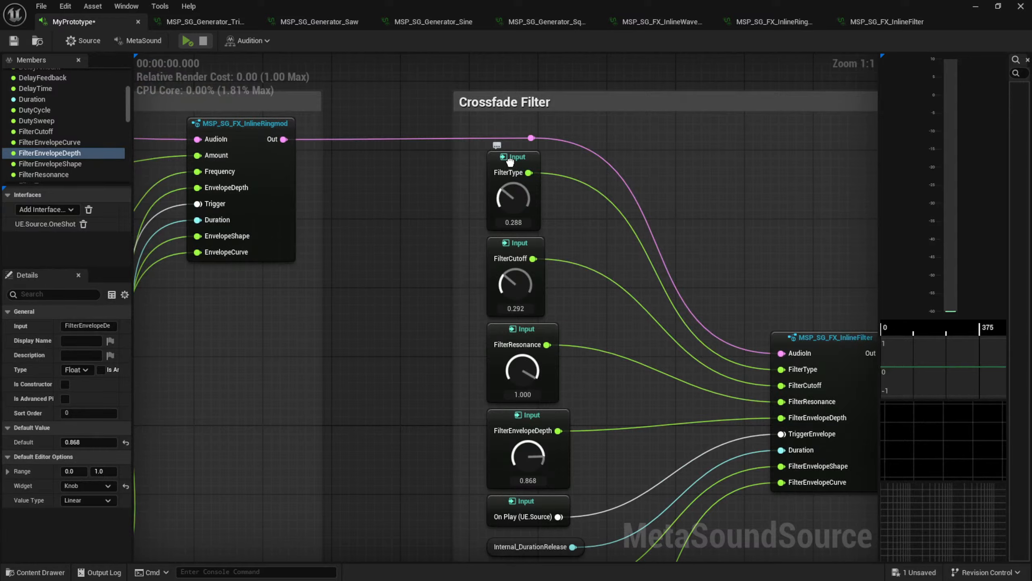
{"action": "left_click_drag", "start_coordinate": [515, 176], "coordinate": [511, 162]}
{"action": "key", "text": "space"}
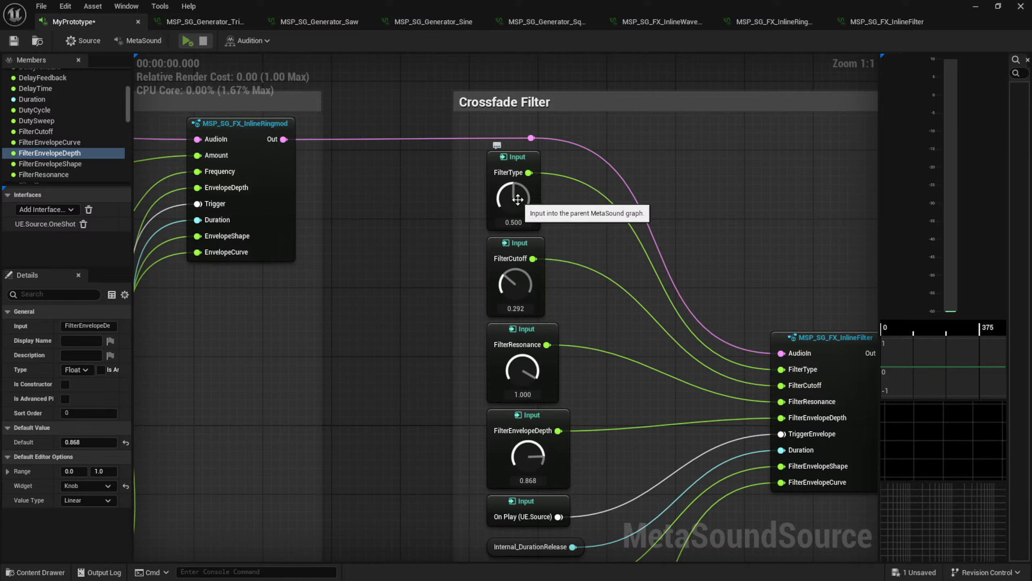
{"action": "key", "text": "space"}
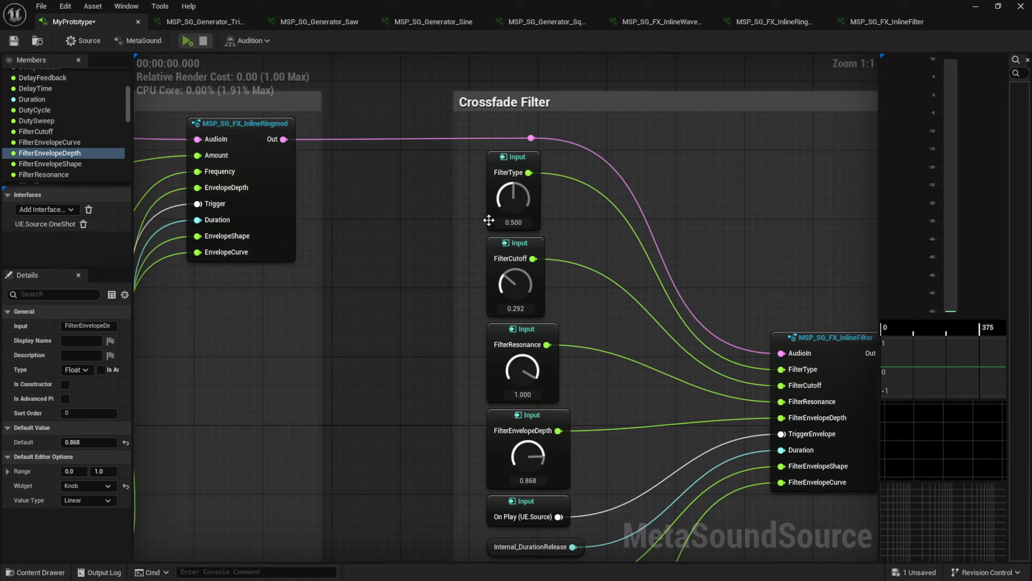
{"action": "left_click_drag", "start_coordinate": [508, 275], "coordinate": [513, 265]}
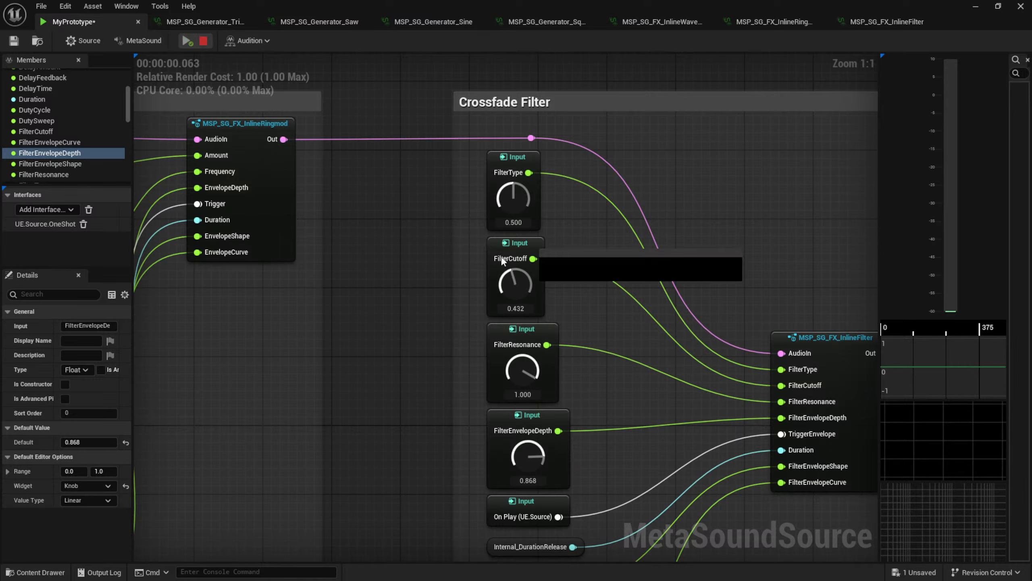
{"action": "key", "text": "space"}
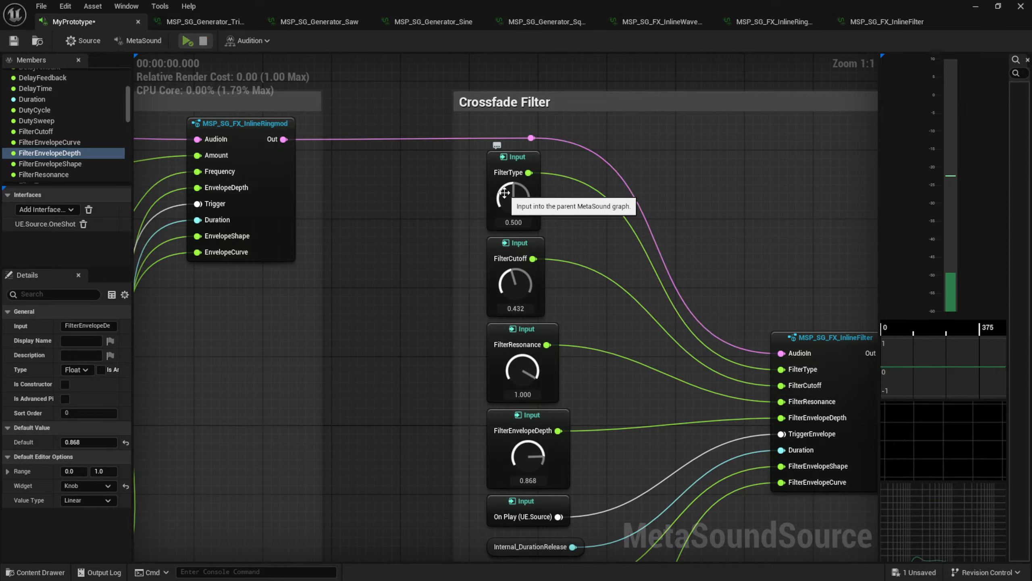
Set FilterType to 1.000, FilterCutoff to 0.164 and FilterEnvelopeShape to 1.000, and audition the filter
{"action": "left_click_drag", "start_coordinate": [498, 196], "coordinate": [520, 145]}
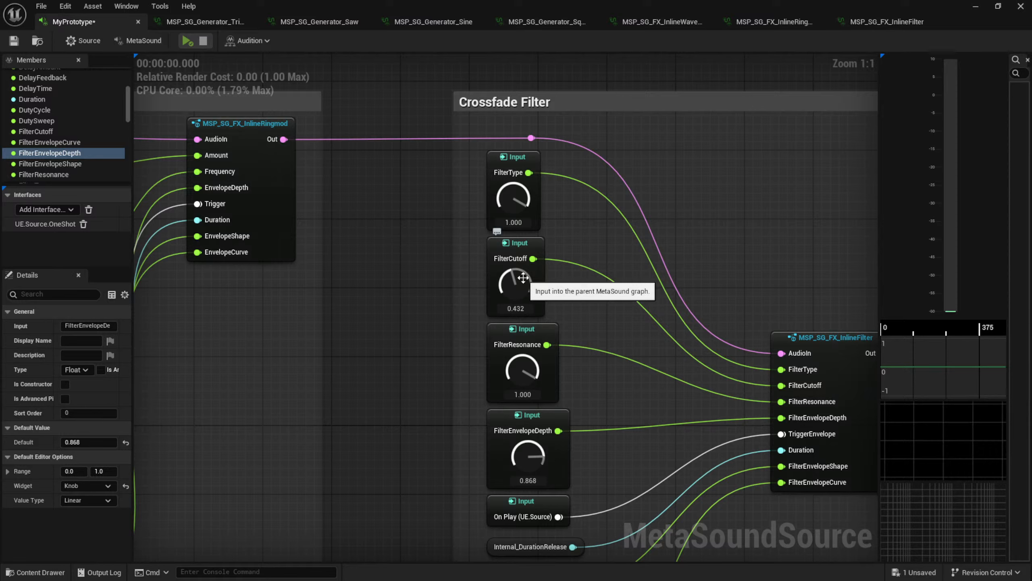
{"action": "left_click_drag", "start_coordinate": [512, 285], "coordinate": [505, 307]}
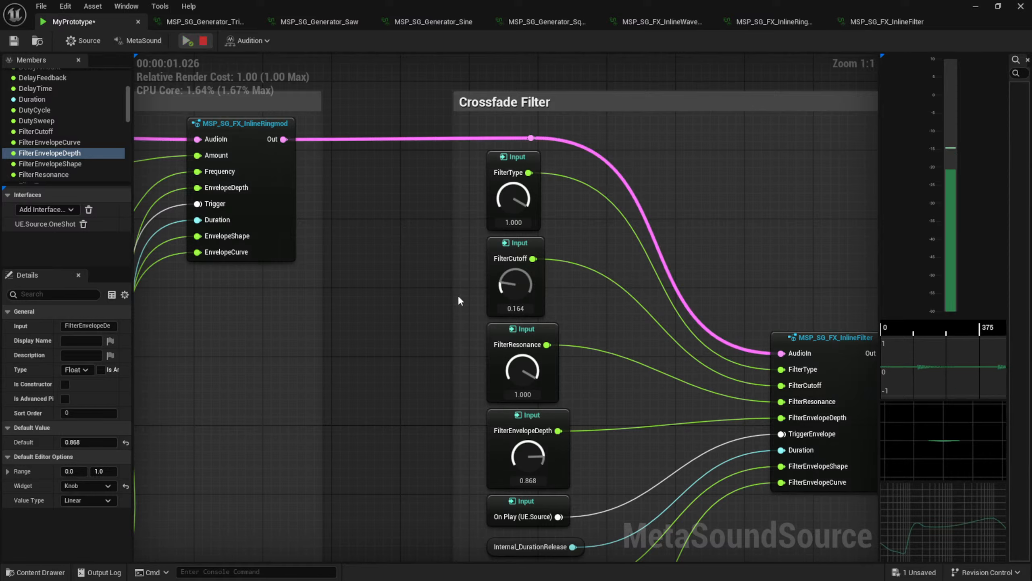
{"action": "right_click_drag", "start_coordinate": [431, 379], "coordinate": [431, 161]}
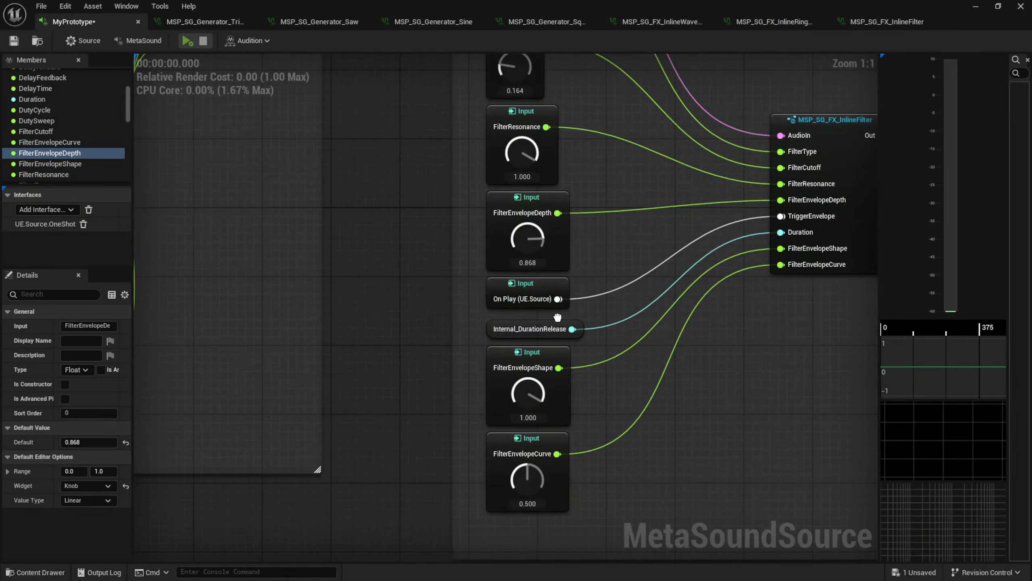
{"action": "right_click_drag", "start_coordinate": [419, 250], "coordinate": [413, 319]}
{"action": "key", "text": "space"}
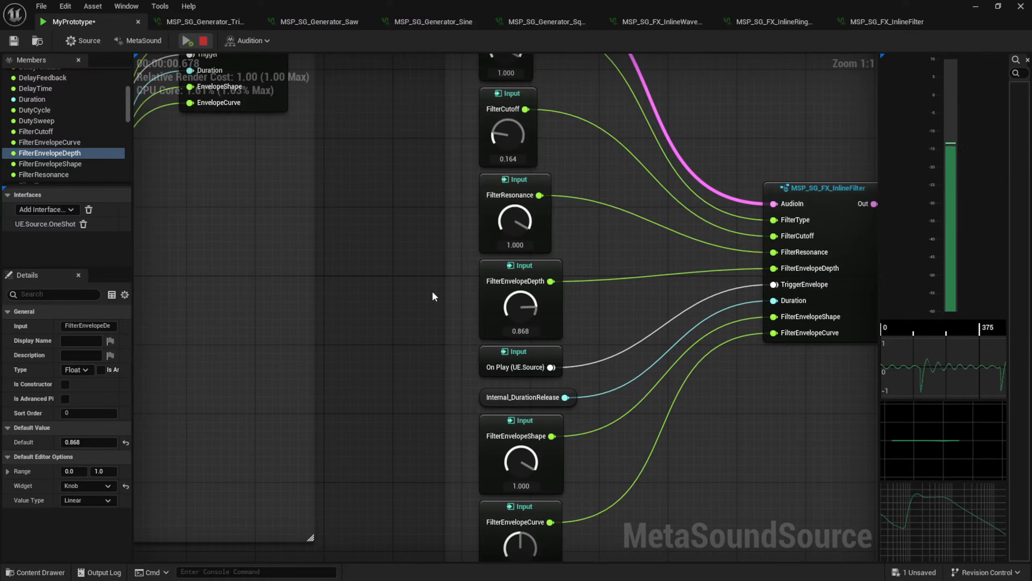
Set FilterCutoff to 0.284 and audition the sound several times
{"action": "right_click_drag", "start_coordinate": [442, 267], "coordinate": [460, 436]}
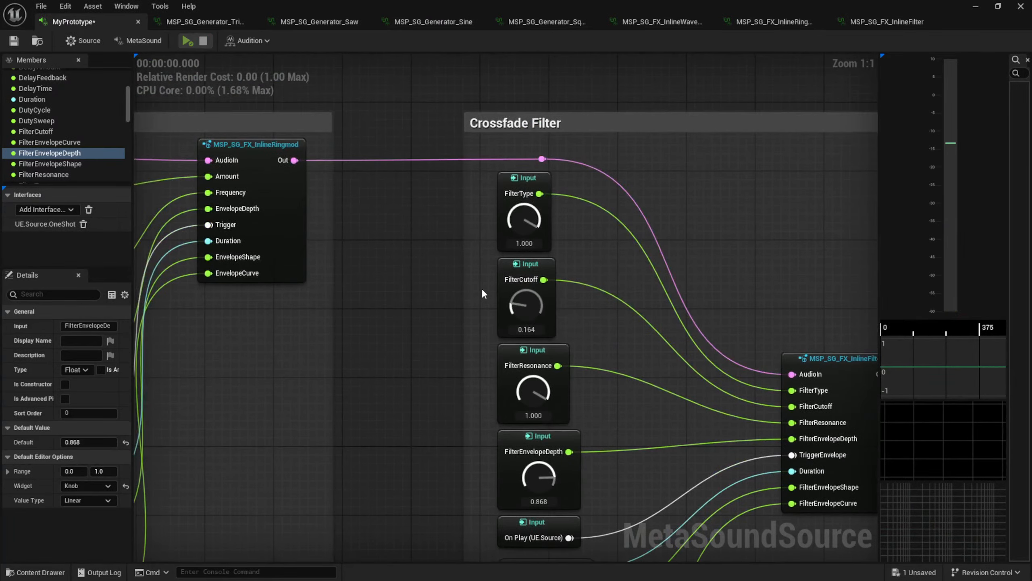
{"action": "left_click_drag", "start_coordinate": [531, 304], "coordinate": [532, 292]}
{"action": "key", "text": "space"}
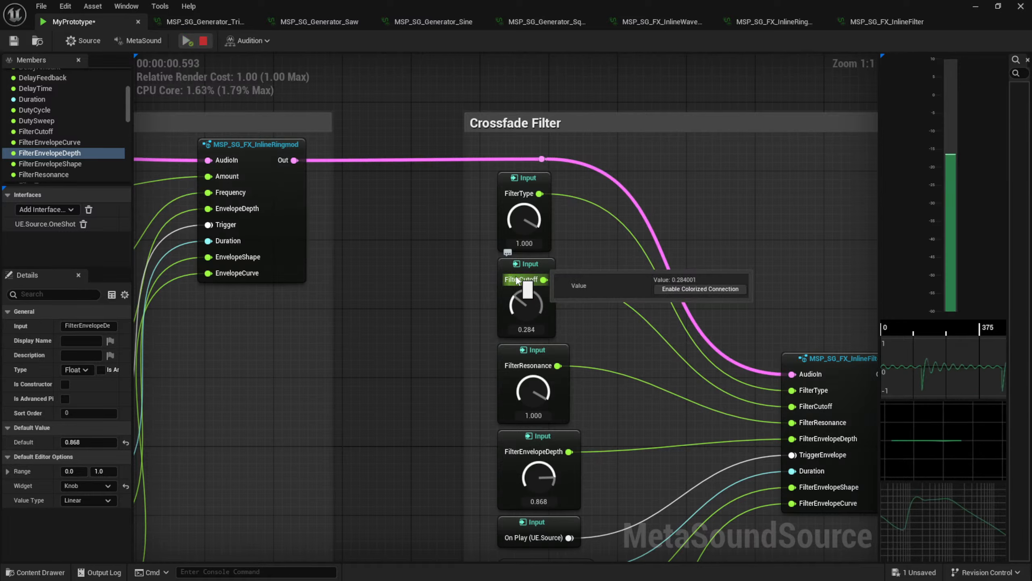
{"action": "key", "text": "space"}
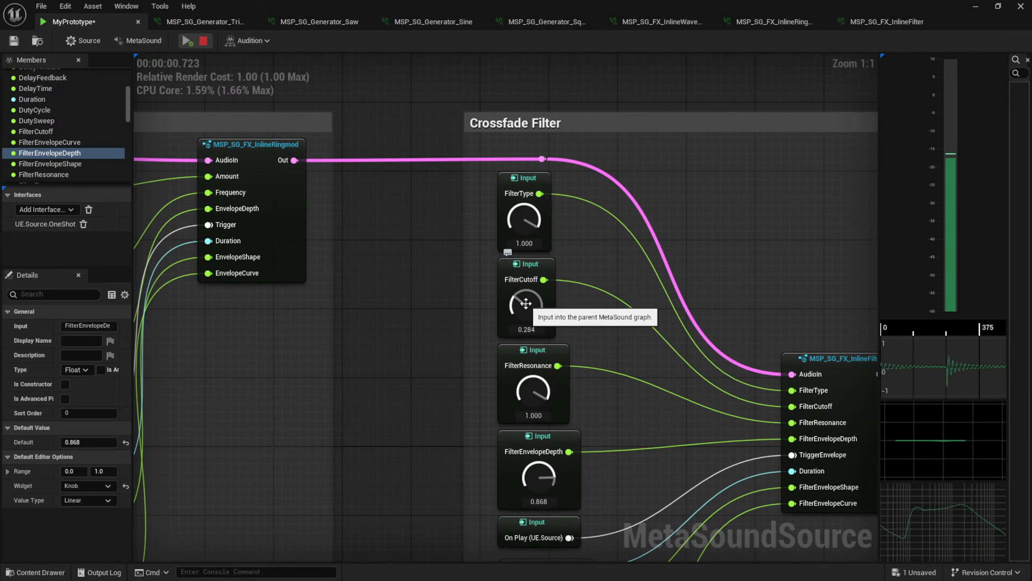
{"action": "key", "text": "space"}
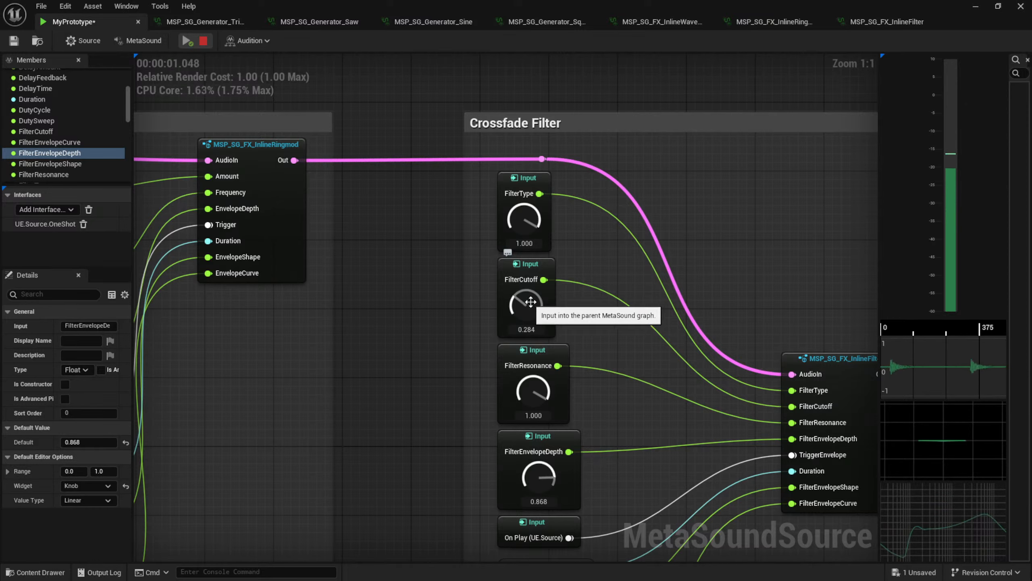
Set FilterEnvelopeDepth to 0 and FilterResonance to 0.496, and audition the filter while raising FilterCutoff to 0.724
{"action": "right_click_drag", "start_coordinate": [598, 434], "coordinate": [620, 179]}
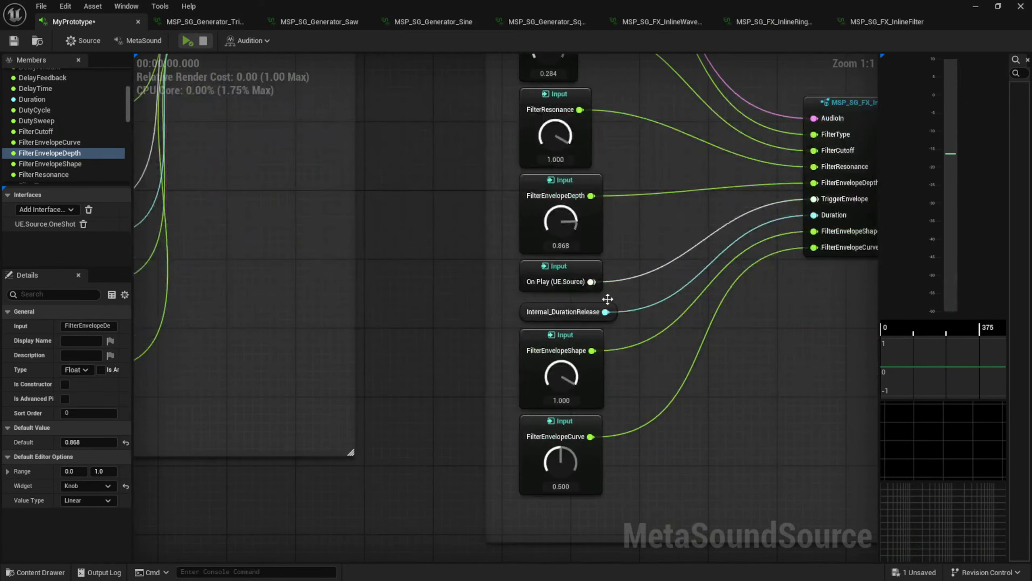
{"action": "right_click_drag", "start_coordinate": [490, 216], "coordinate": [492, 380]}
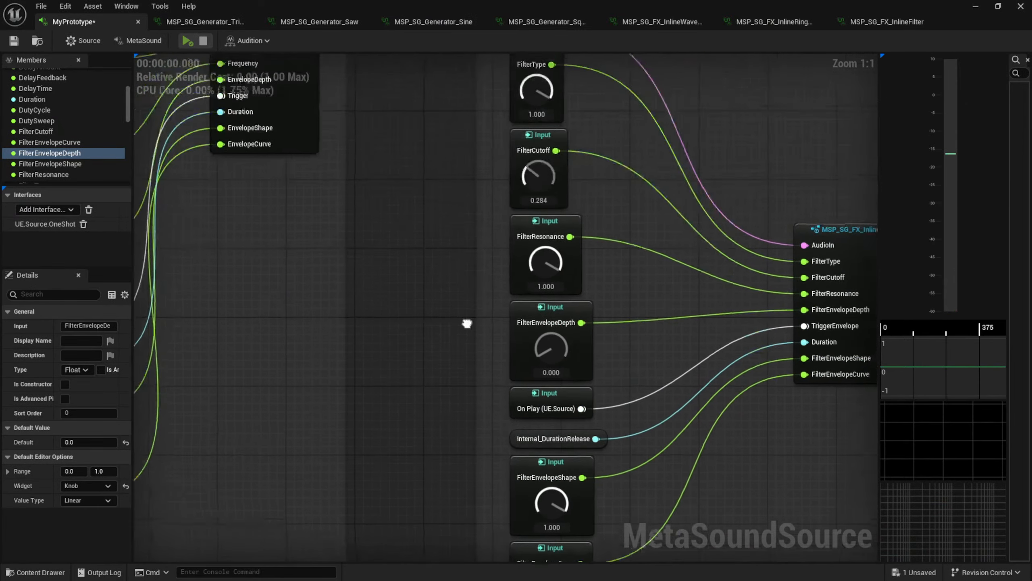
{"action": "left_click_drag", "start_coordinate": [520, 393], "coordinate": [543, 404]}
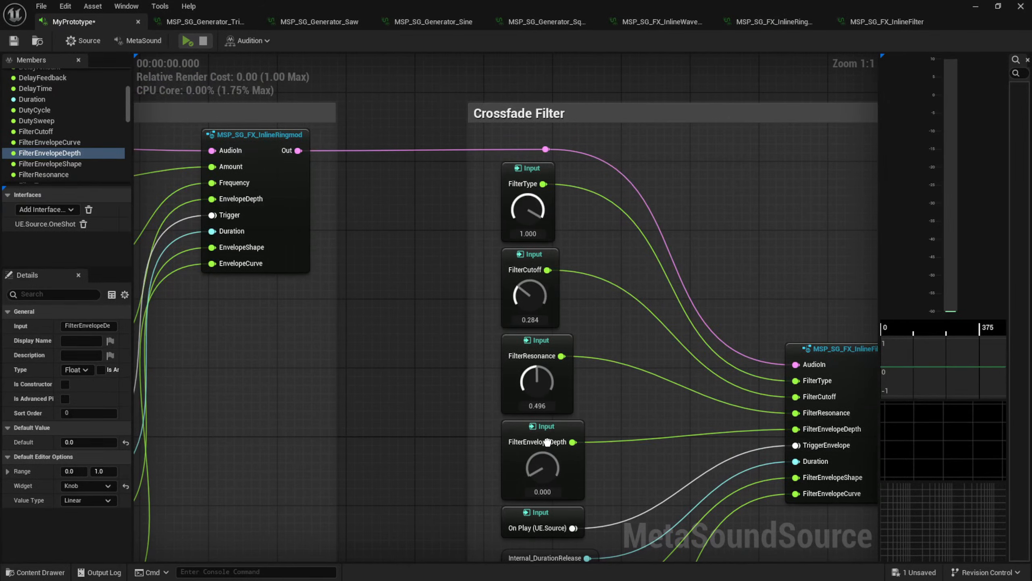
{"action": "left_click_drag", "start_coordinate": [534, 307], "coordinate": [544, 270]}
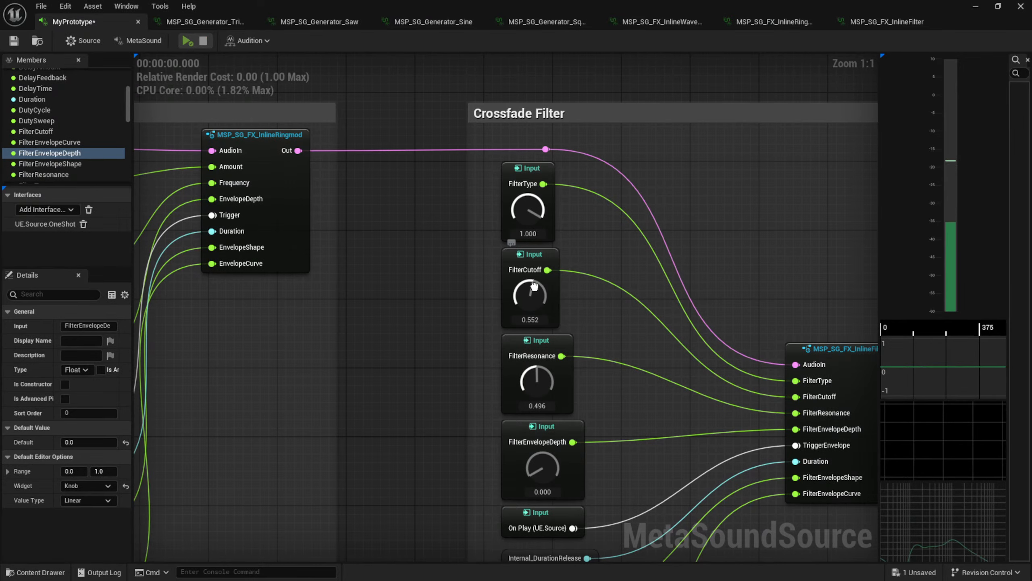
{"action": "left_click_drag", "start_coordinate": [534, 287], "coordinate": [535, 270]}
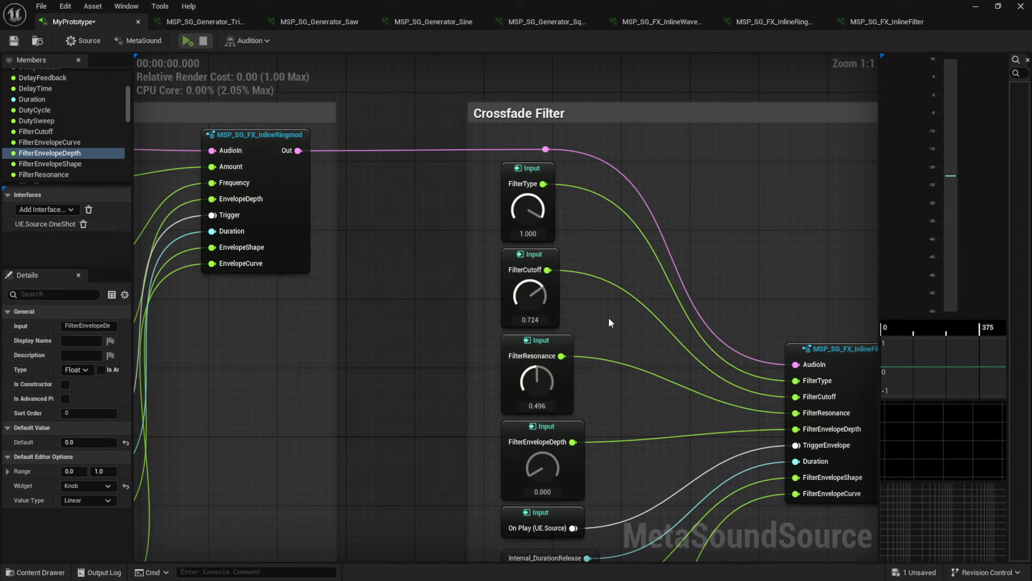
Set FilterType and FilterResonance to 0 and FilterCutoff to 0.968, and play the sound to check the result
{"action": "right_click_drag", "start_coordinate": [609, 322], "coordinate": [517, 208]}
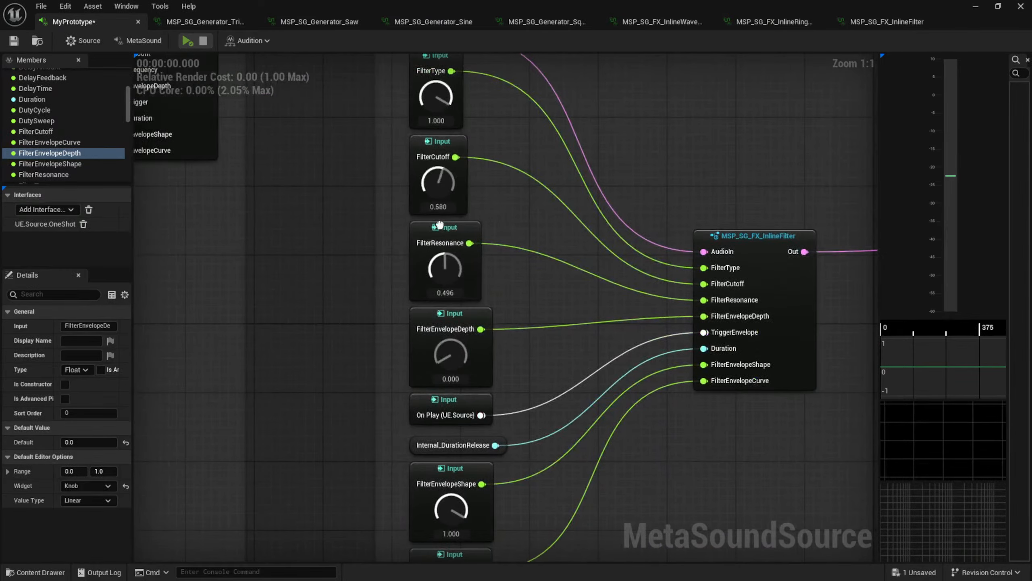
{"action": "left_click_drag", "start_coordinate": [440, 225], "coordinate": [445, 371]}
{"action": "left_click_drag", "start_coordinate": [435, 96], "coordinate": [437, 302]}
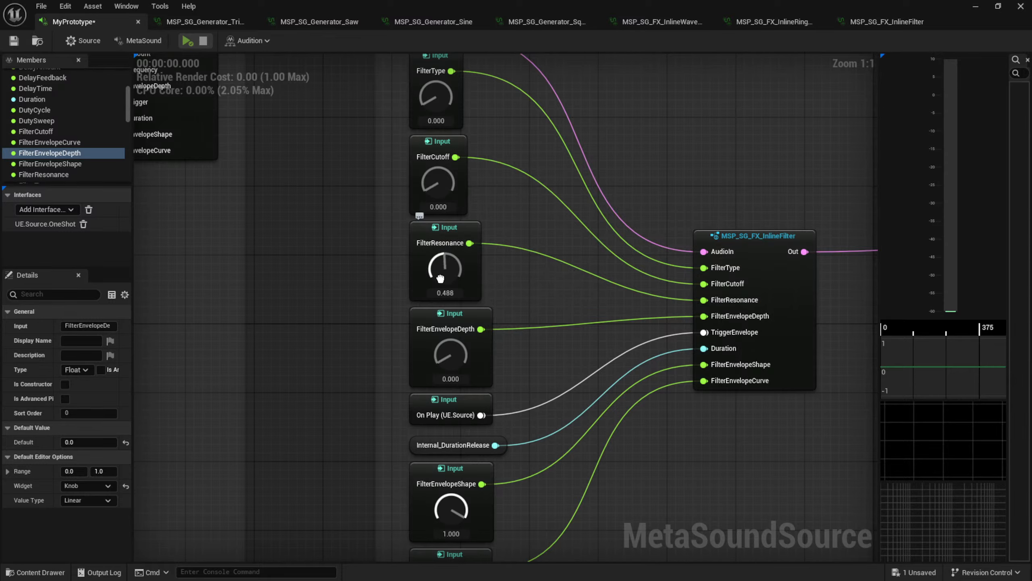
{"action": "left_click_drag", "start_coordinate": [440, 279], "coordinate": [440, 413]}
{"action": "right_click_drag", "start_coordinate": [756, 455], "coordinate": [727, 512]}
{"action": "key", "text": "space"}
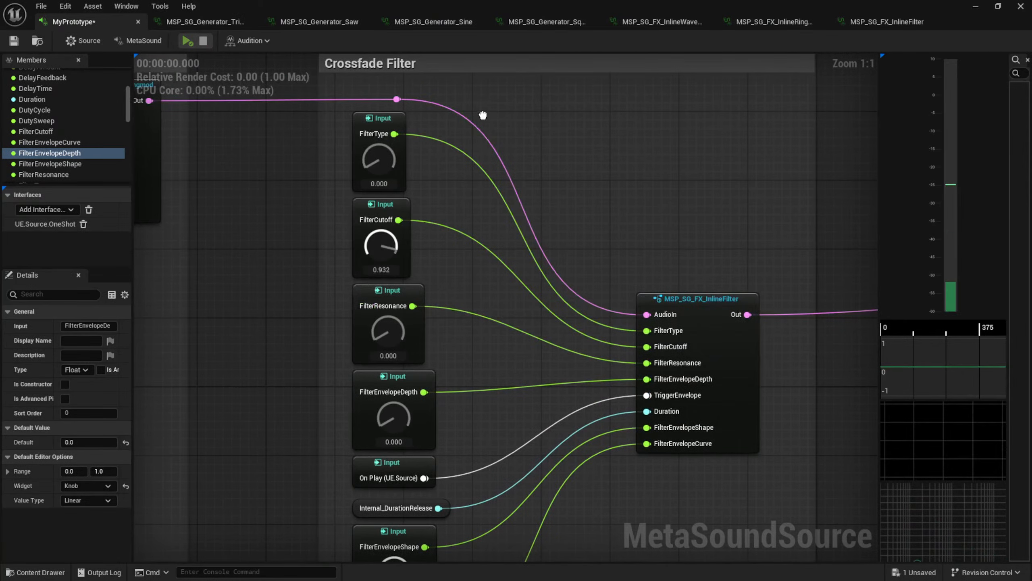
{"action": "key", "text": "space"}
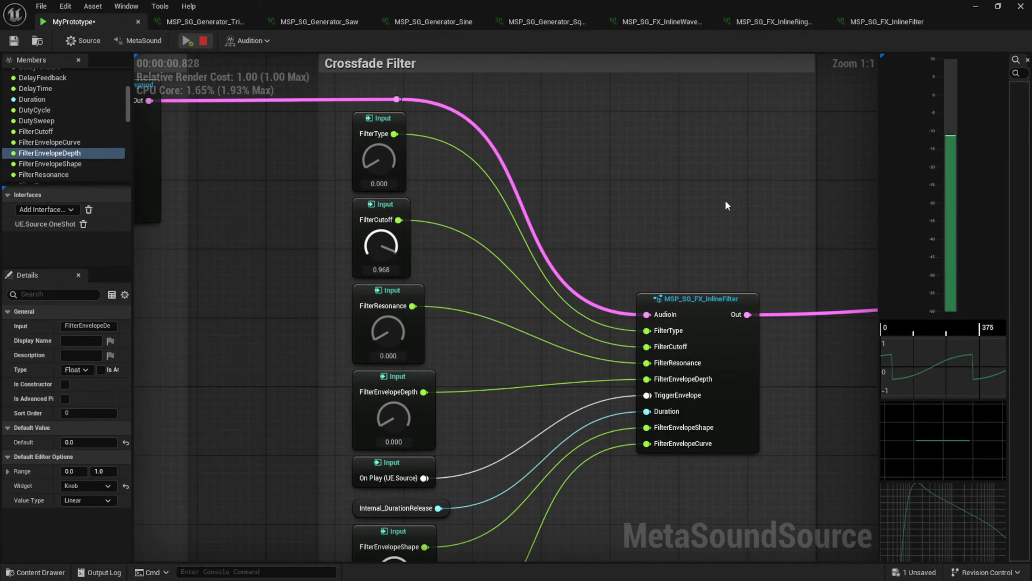
Examine the Amp section at the end of the chain and the Overall Amplitude Envelope section with its ADSR Envelope node
{"action": "right_click_drag", "start_coordinate": [725, 200], "coordinate": [496, 120]}
{"action": "right_click_drag", "start_coordinate": [703, 316], "coordinate": [404, 317]}
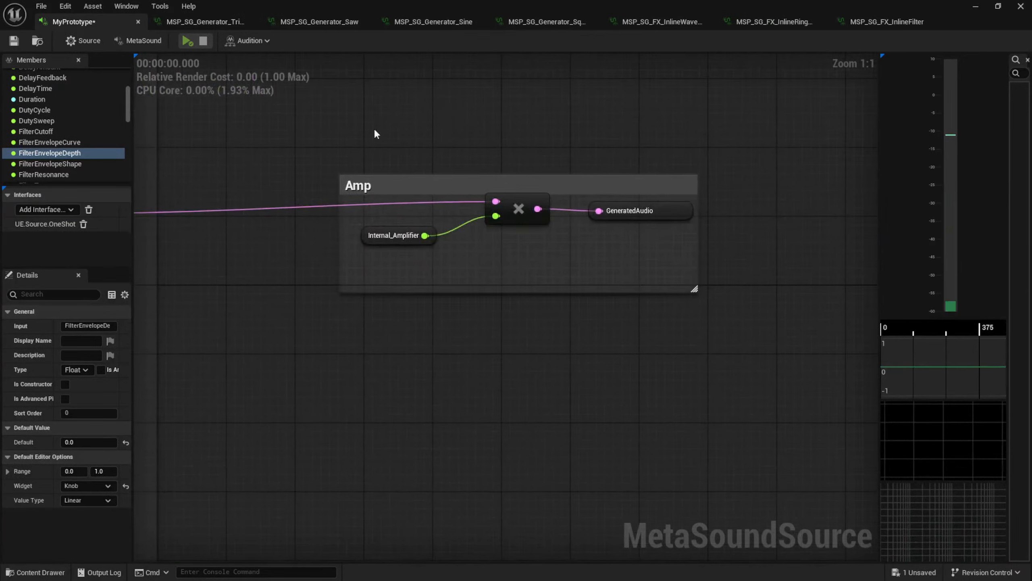
{"action": "scroll", "coordinate": [469, 256], "scroll_direction": "down", "scroll_amount": 1}
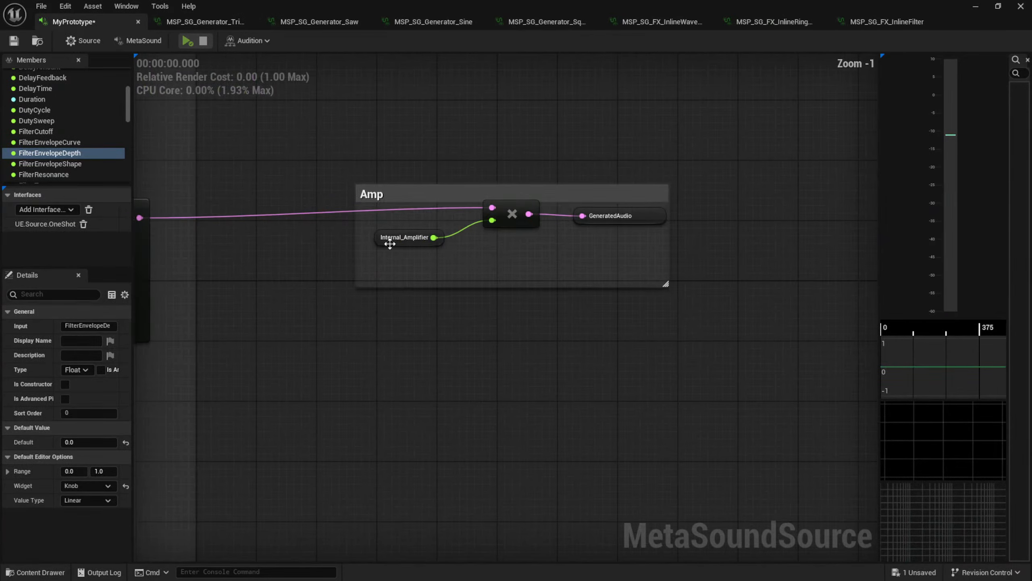
{"action": "scroll", "coordinate": [365, 280], "scroll_direction": "down", "scroll_amount": 4}
{"action": "right_click_drag", "start_coordinate": [351, 281], "coordinate": [806, 168]}
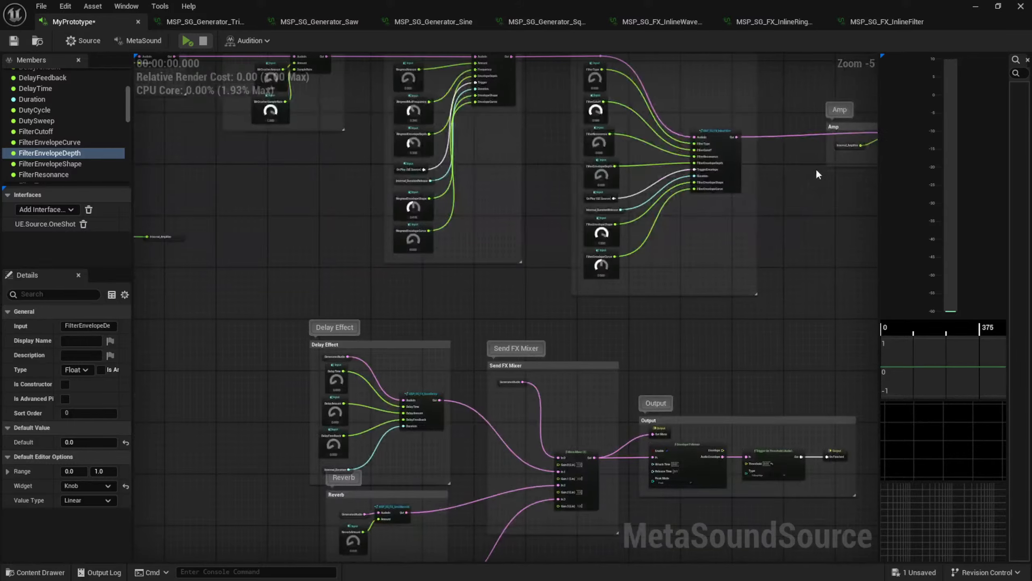
{"action": "right_click_drag", "start_coordinate": [223, 226], "coordinate": [835, 329]}
{"action": "scroll", "coordinate": [327, 382], "scroll_direction": "up", "scroll_amount": 1}
{"action": "scroll", "coordinate": [328, 385], "scroll_direction": "up", "scroll_amount": 2}
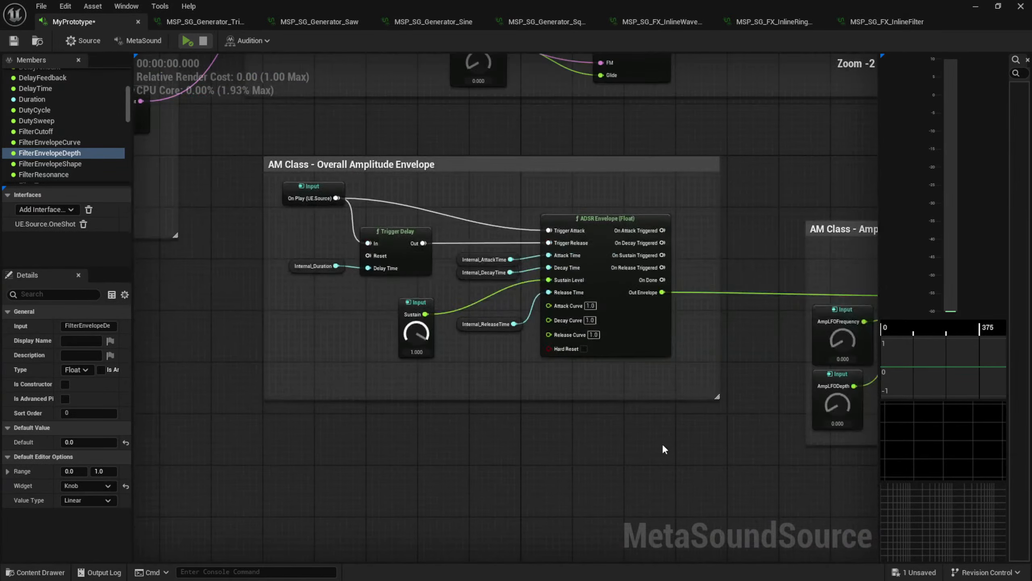
{"action": "right_click_drag", "start_coordinate": [540, 464], "coordinate": [611, 496]}
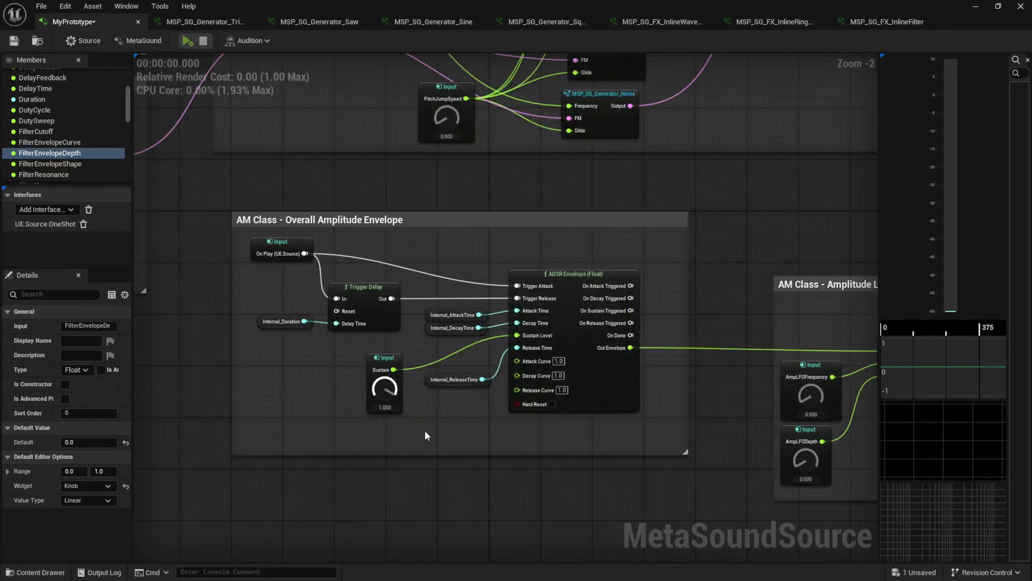
{"action": "scroll", "coordinate": [424, 435], "scroll_direction": "up", "scroll_amount": 2}
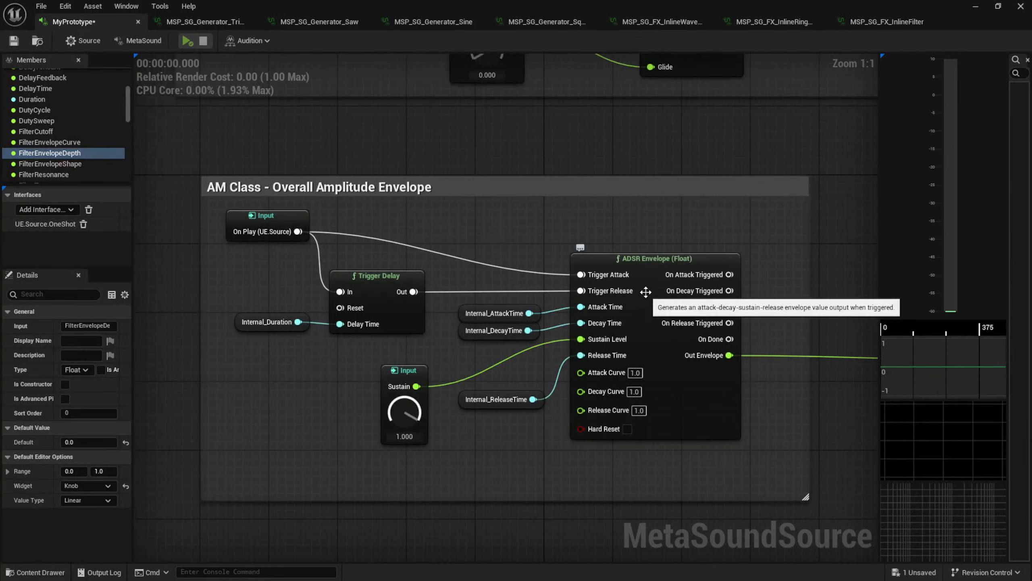
Open the MSP_SG_AM_LFO patch from the Amplitude LFO section, examine its node chain, and return to the MyPrototype graph
{"action": "right_click_drag", "start_coordinate": [764, 452], "coordinate": [314, 390]}
{"action": "right_click_drag", "start_coordinate": [625, 422], "coordinate": [535, 397]}
{"action": "scroll", "coordinate": [530, 370], "scroll_direction": "up", "scroll_amount": 1}
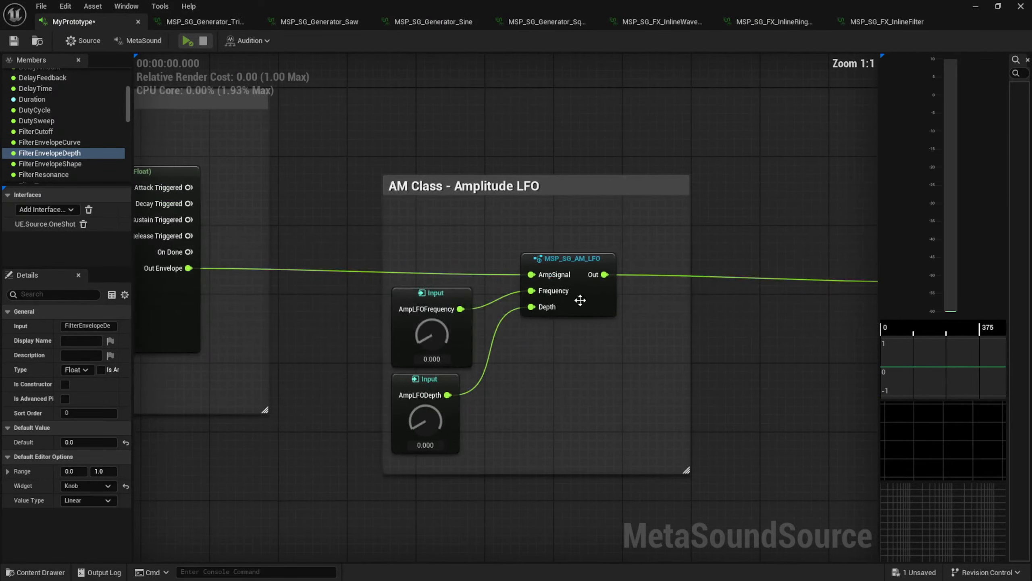
{"action": "double_click", "coordinate": [573, 257]}
{"action": "right_click_drag", "start_coordinate": [594, 399], "coordinate": [765, 403]}
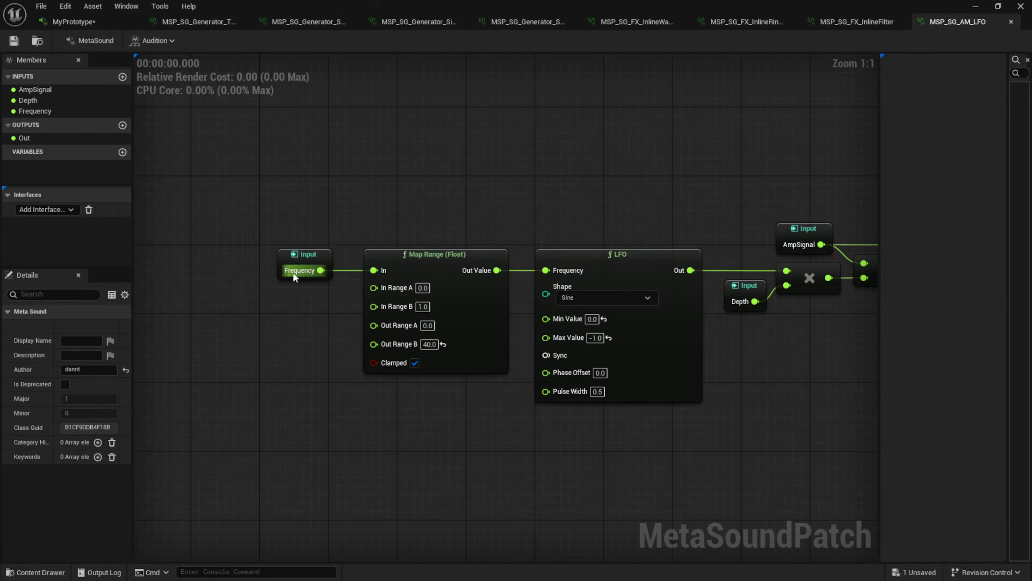
{"action": "right_click_drag", "start_coordinate": [732, 380], "coordinate": [467, 399]}
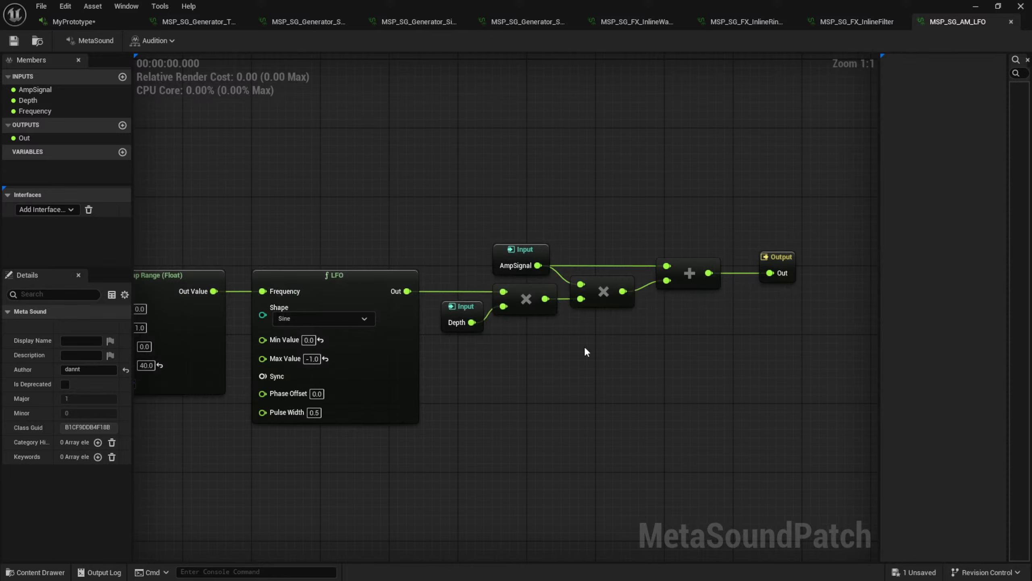
{"action": "left_click", "coordinate": [91, 21]}
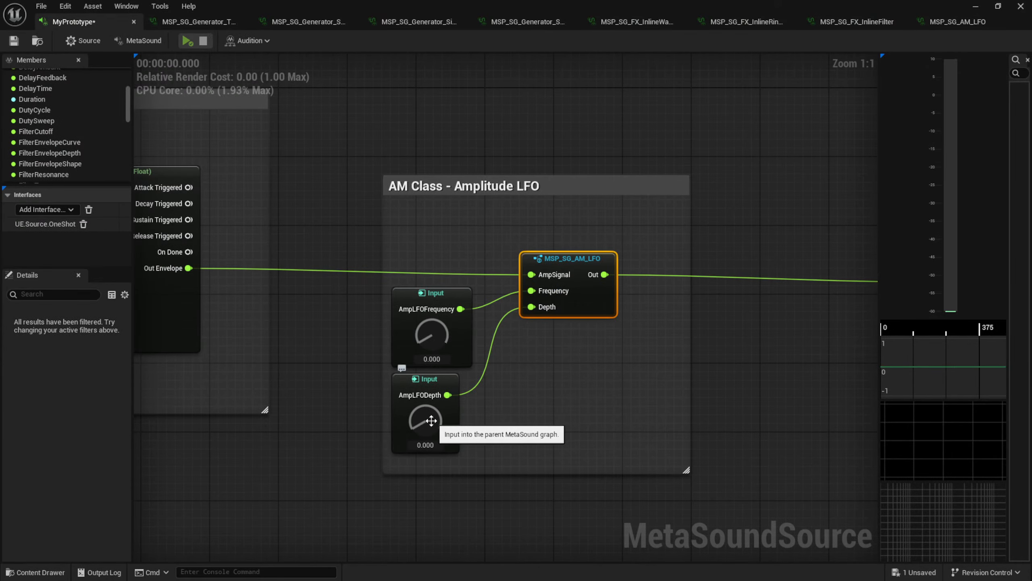
Raise AmpLFODepth to 0.464 and AmpLFOFrequency to 0.356 in the Amplitude LFO section, playing the sound to audition the tremolo
{"action": "left_click_drag", "start_coordinate": [431, 420], "coordinate": [423, 387]}
{"action": "key", "text": "space"}
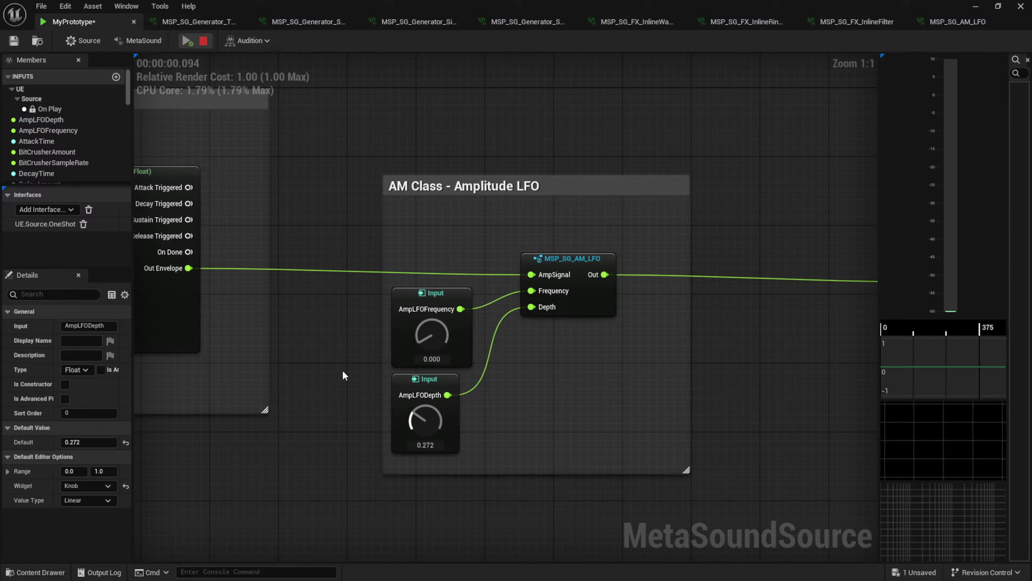
{"action": "left_click_drag", "start_coordinate": [422, 415], "coordinate": [424, 384]}
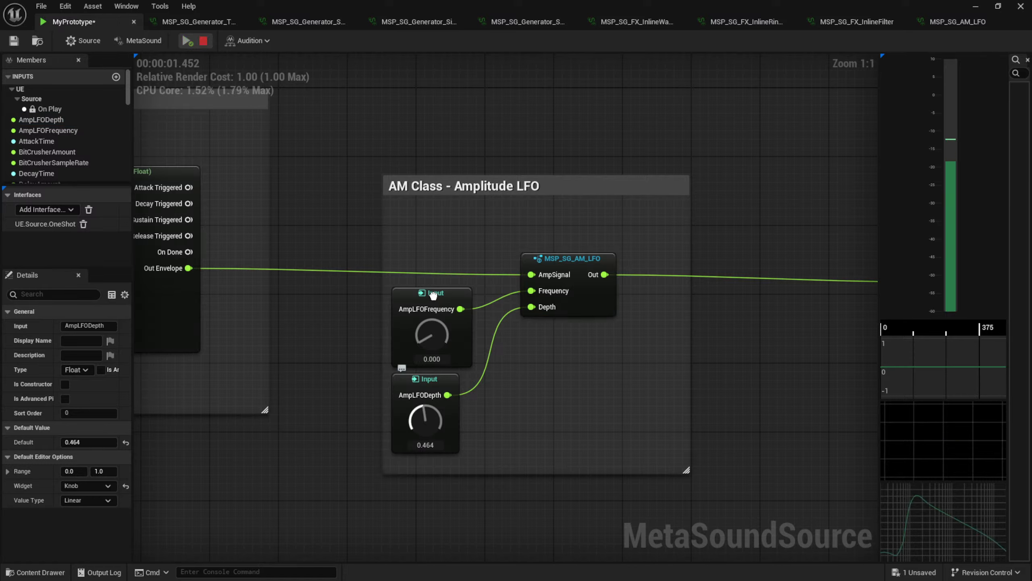
{"action": "mouse_move", "coordinate": [433, 296]}
{"action": "left_mouse_down"}
{"action": "mouse_move", "coordinate": [435, 279]}
{"action": "mouse_move", "coordinate": [432, 290]}
{"action": "left_mouse_up"}
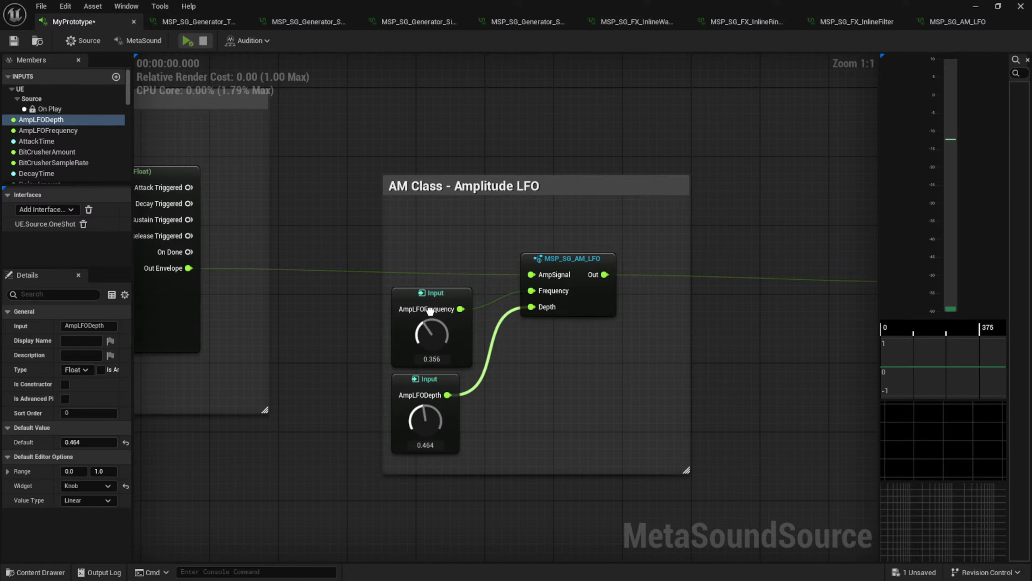
{"action": "key", "text": "space"}
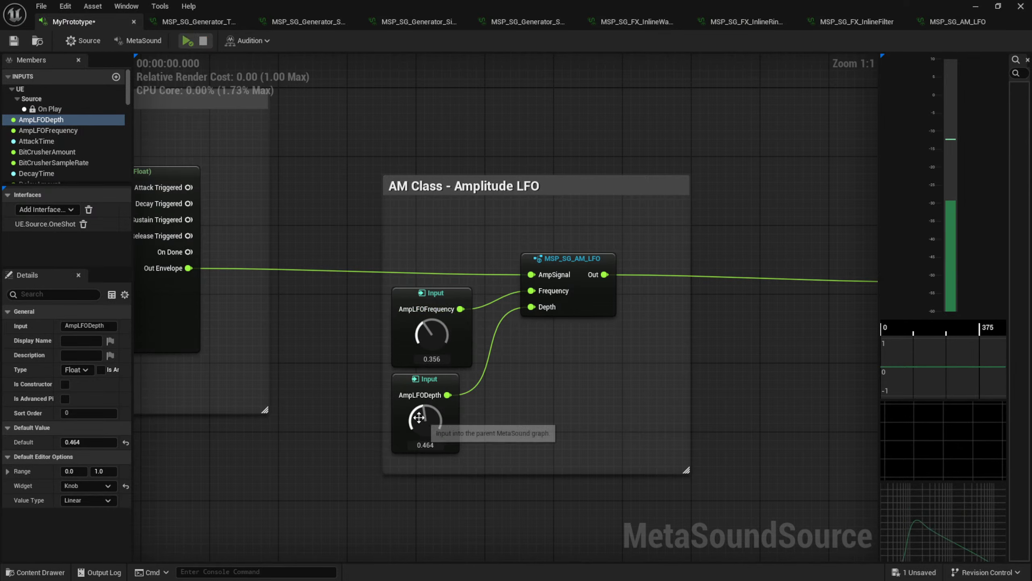
Audition the amplitude LFO with AmpLFODepth at 0.784 and AmpLFOFrequency at 0.224, and return both inputs to 0
{"action": "left_click_drag", "start_coordinate": [418, 418], "coordinate": [440, 373]}
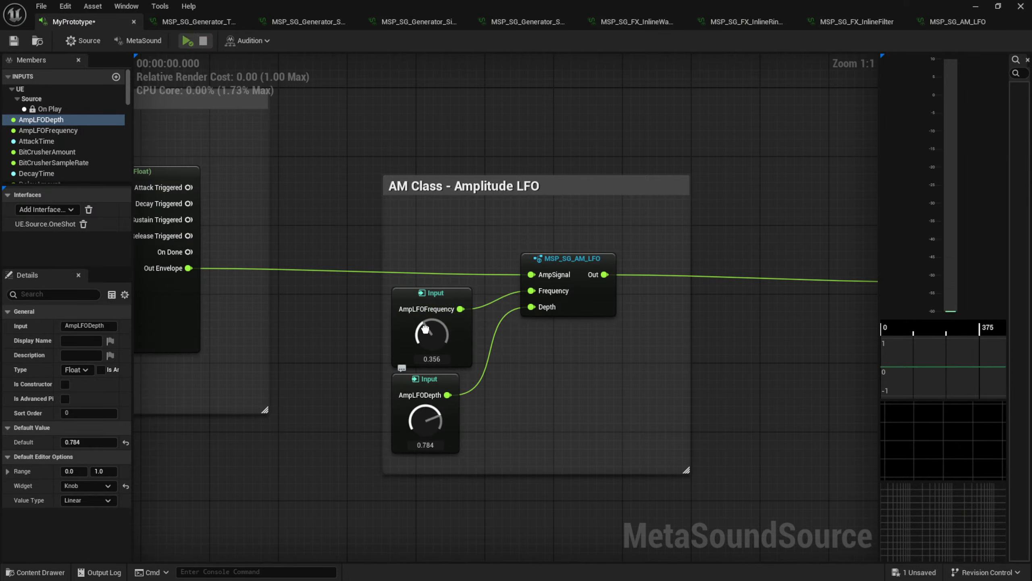
{"action": "left_click_drag", "start_coordinate": [425, 329], "coordinate": [422, 341]}
{"action": "key", "text": "space"}
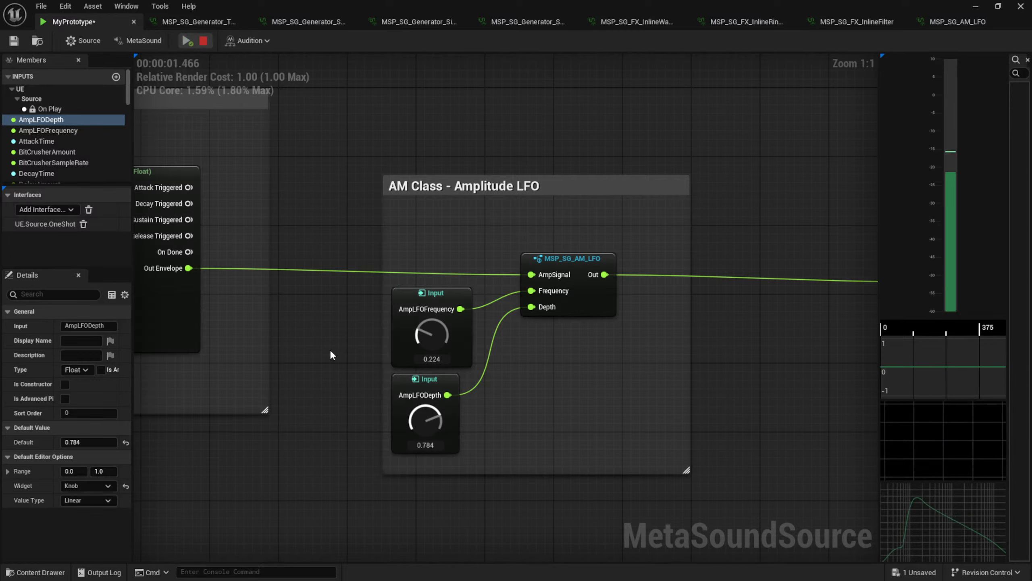
{"action": "right_click_drag", "start_coordinate": [324, 360], "coordinate": [401, 389]}
{"action": "left_click_drag", "start_coordinate": [534, 321], "coordinate": [522, 526]}
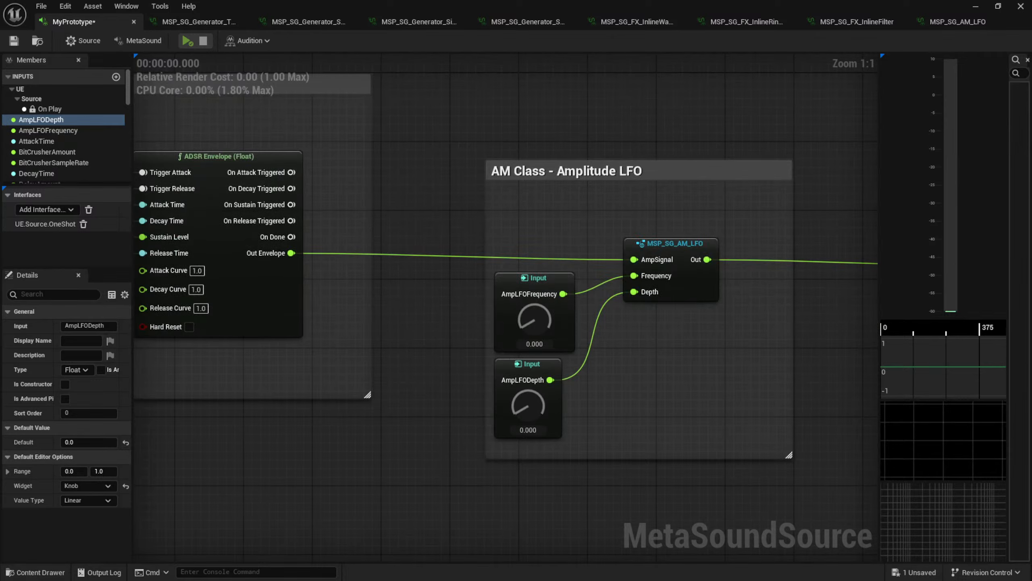
Audition the Frequency input of the Base Normalized Frequency Map at 0.504, and set it to 0.292 with another playback
{"action": "right_click_drag", "start_coordinate": [317, 464], "coordinate": [714, 487]}
{"action": "scroll", "coordinate": [540, 412], "scroll_direction": "down", "scroll_amount": 4}
{"action": "right_click_drag", "start_coordinate": [424, 414], "coordinate": [560, 208]}
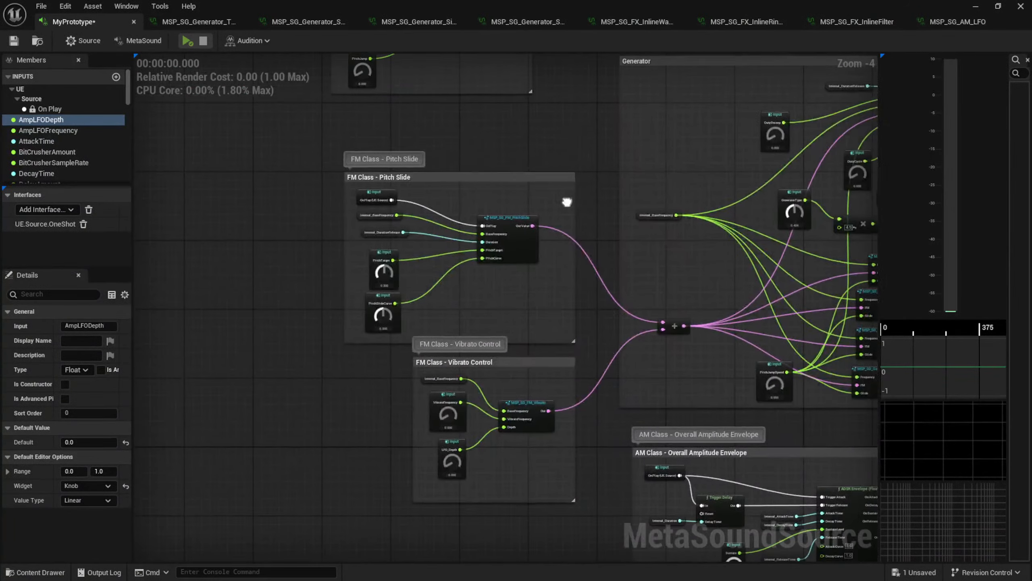
{"action": "scroll", "coordinate": [516, 293], "scroll_direction": "up", "scroll_amount": 3}
{"action": "scroll", "coordinate": [516, 292], "scroll_direction": "down", "scroll_amount": 3}
{"action": "right_click_drag", "start_coordinate": [533, 160], "coordinate": [564, 466]}
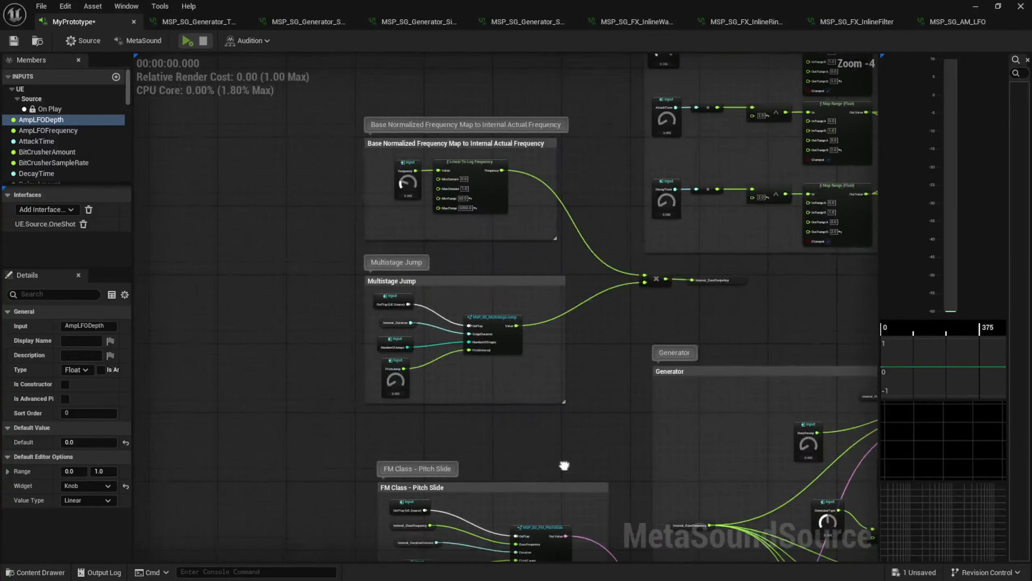
{"action": "right_click_drag", "start_coordinate": [606, 410], "coordinate": [631, 463]}
{"action": "scroll", "coordinate": [483, 309], "scroll_direction": "up", "scroll_amount": 4}
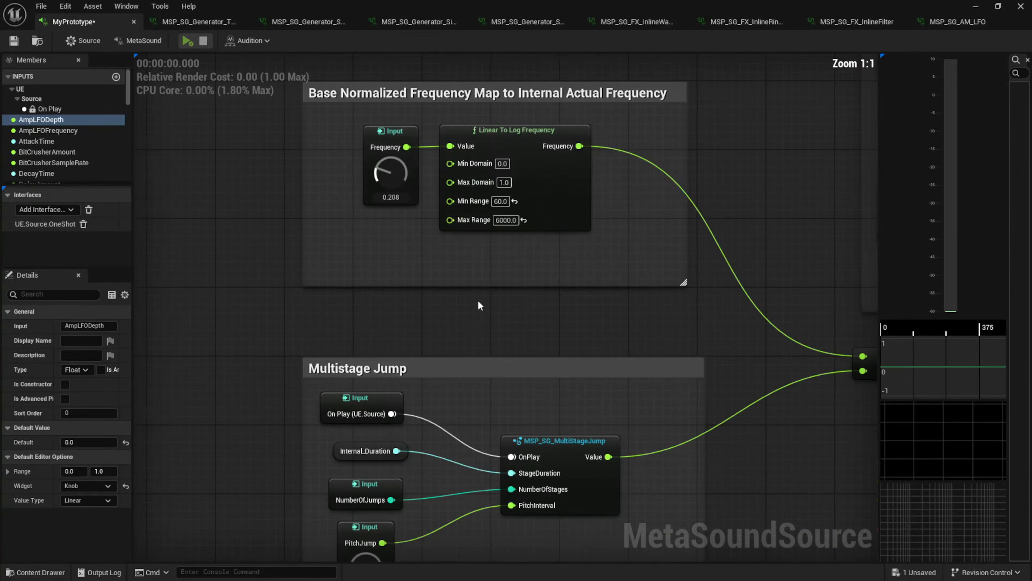
{"action": "right_click_drag", "start_coordinate": [477, 300], "coordinate": [502, 323]}
{"action": "left_click_drag", "start_coordinate": [441, 231], "coordinate": [439, 215]}
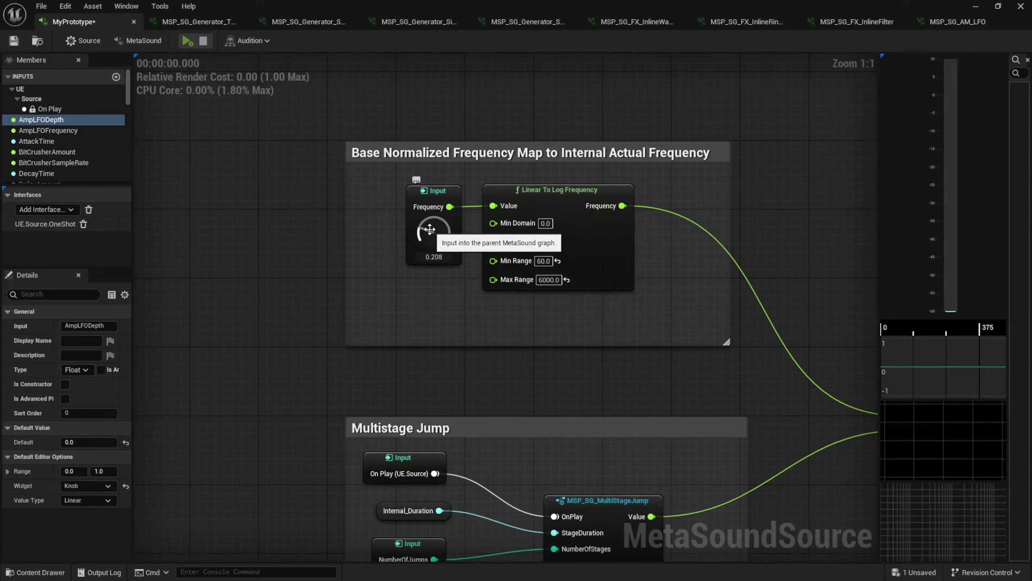
{"action": "key", "text": "space"}
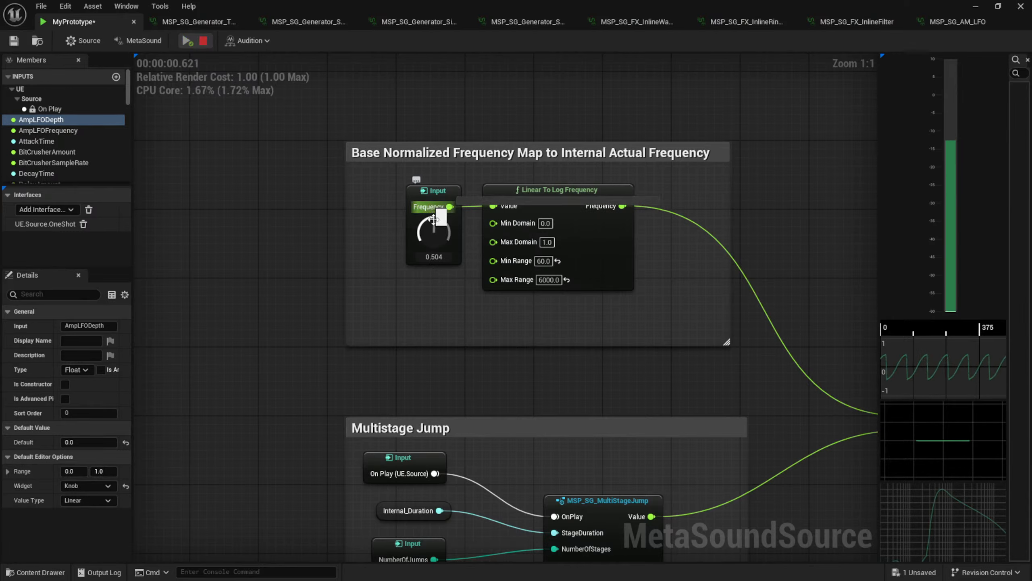
{"action": "left_click_drag", "start_coordinate": [433, 236], "coordinate": [433, 259]}
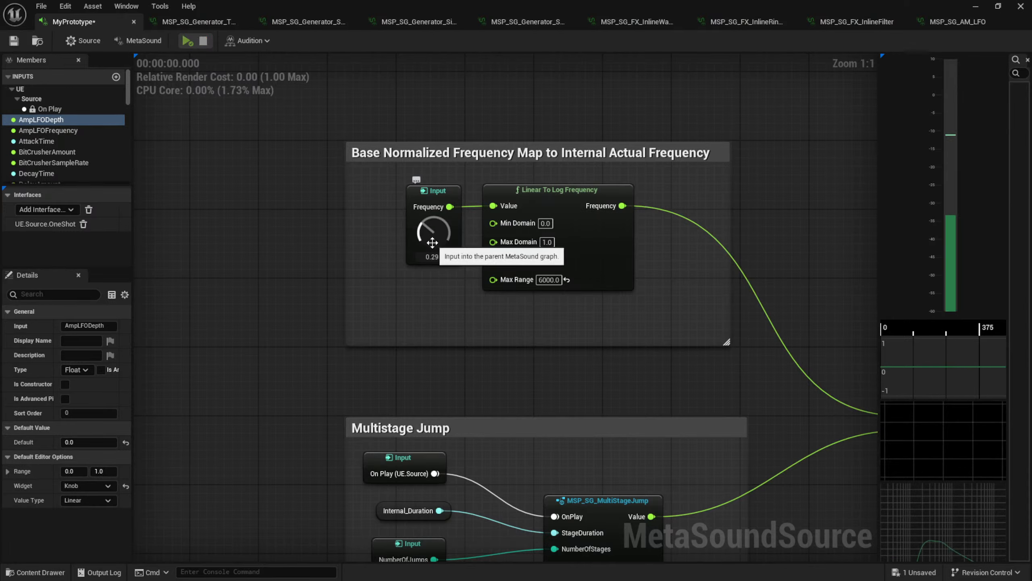
{"action": "key", "text": "space"}
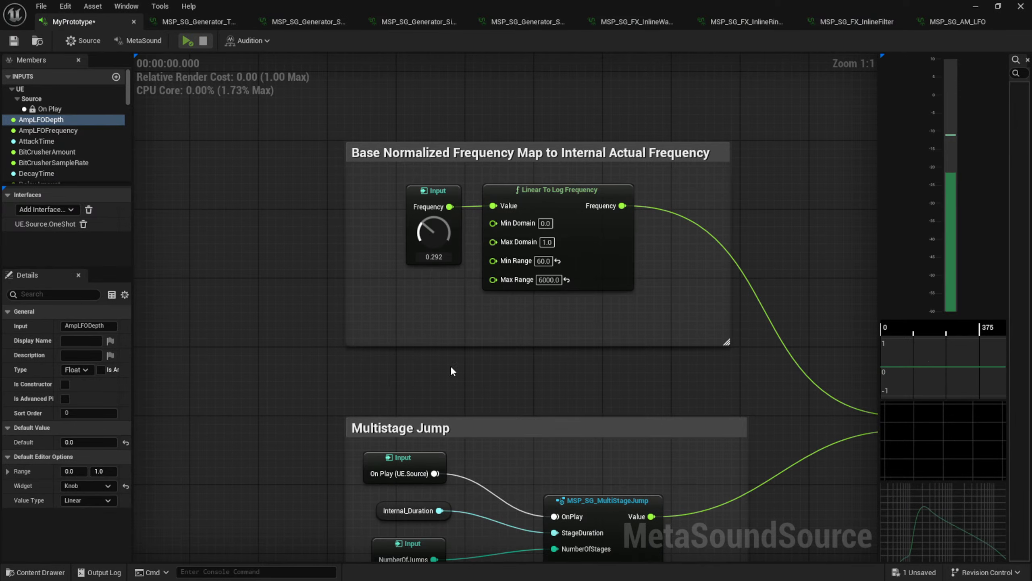
Open the MSP_SG_MultiStageJump patch from the Multistage Jump section and examine its node chain through to the Value output
{"action": "right_click_drag", "start_coordinate": [450, 366], "coordinate": [573, 354]}
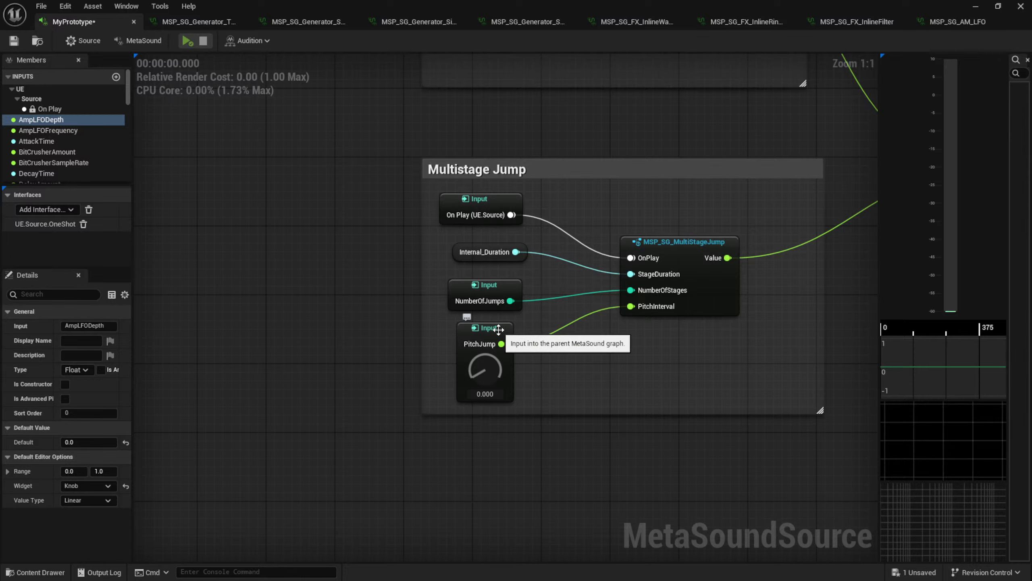
{"action": "right_click_drag", "start_coordinate": [530, 435], "coordinate": [528, 438]}
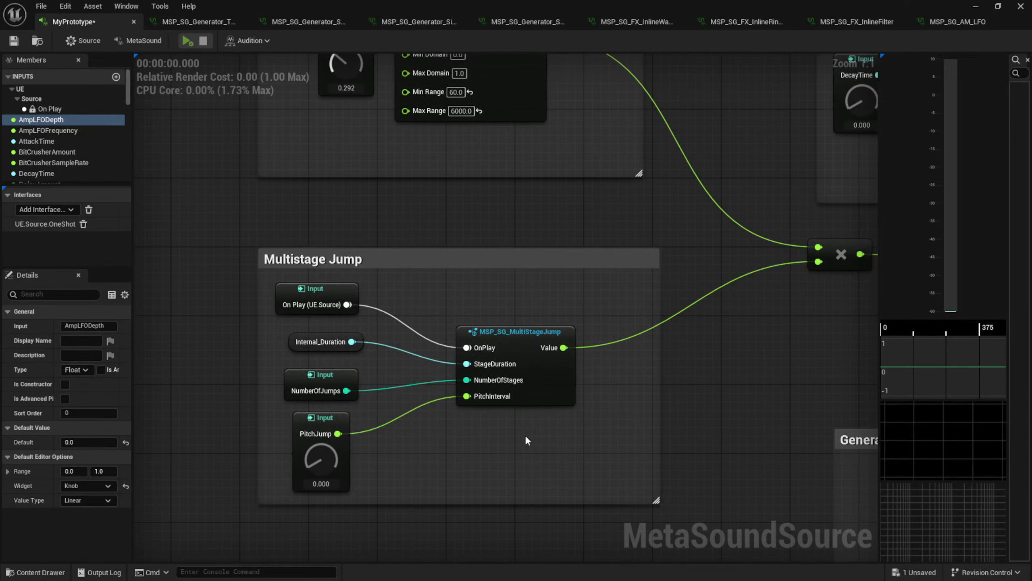
{"action": "double_click", "coordinate": [515, 330]}
{"action": "scroll", "coordinate": [495, 339], "scroll_direction": "up", "scroll_amount": 4}
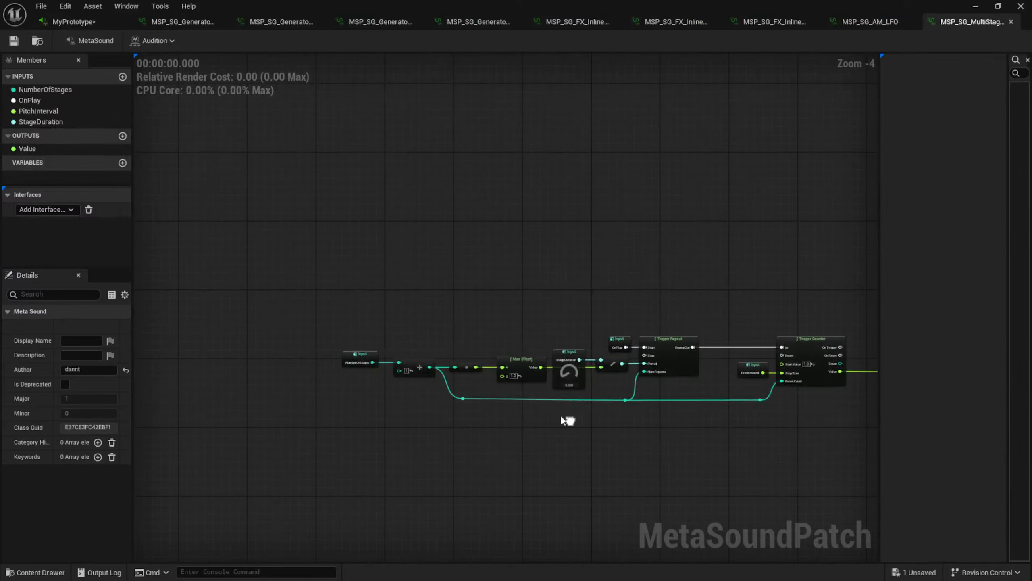
{"action": "right_click_drag", "start_coordinate": [543, 457], "coordinate": [415, 442]}
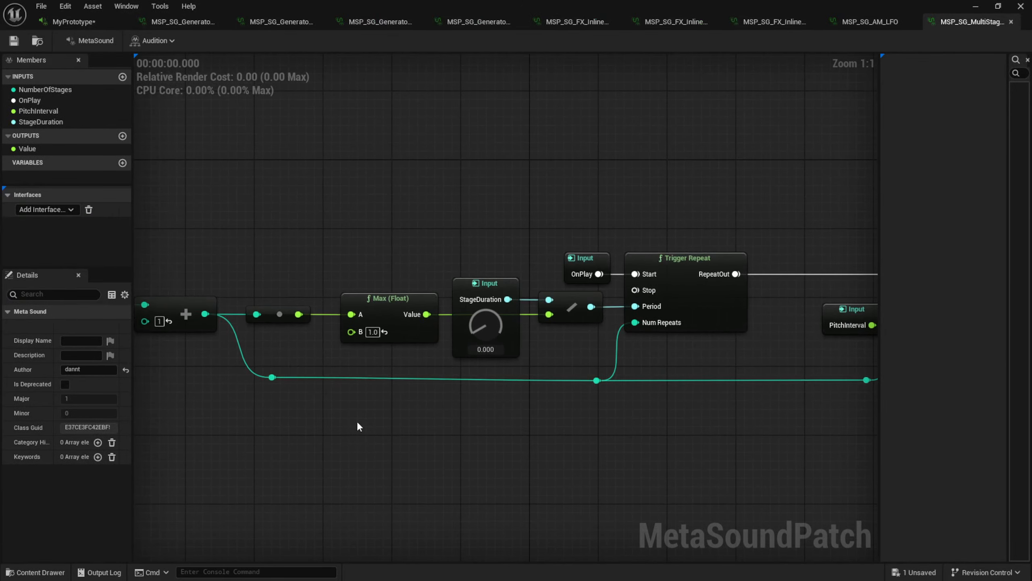
{"action": "mouse_move", "coordinate": [358, 423]}
{"action": "right_mouse_down"}
{"action": "mouse_move", "coordinate": [266, 437]}
{"action": "mouse_move", "coordinate": [556, 454]}
{"action": "mouse_move", "coordinate": [342, 413]}
{"action": "right_mouse_up"}
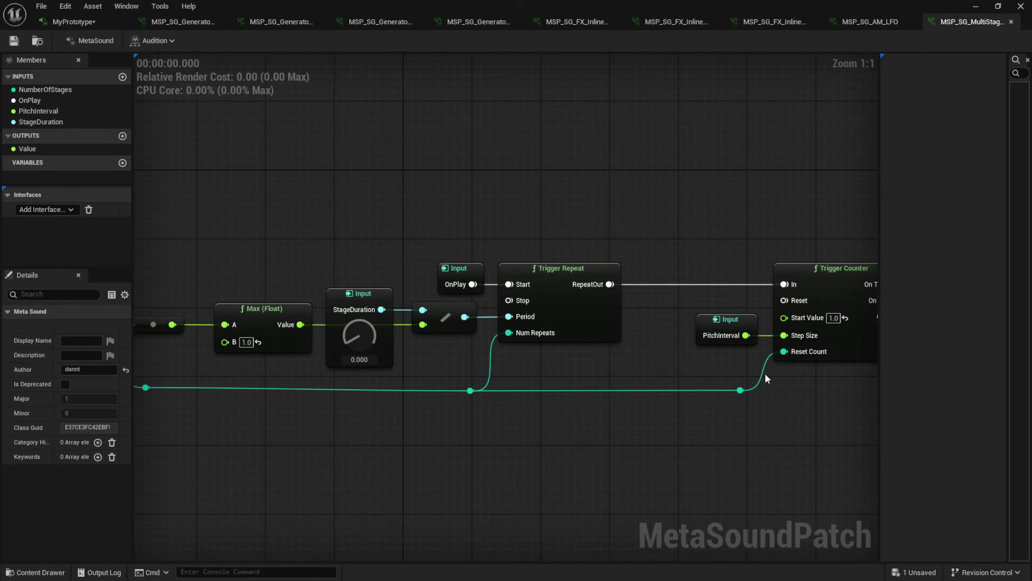
{"action": "right_click_drag", "start_coordinate": [764, 378], "coordinate": [593, 373]}
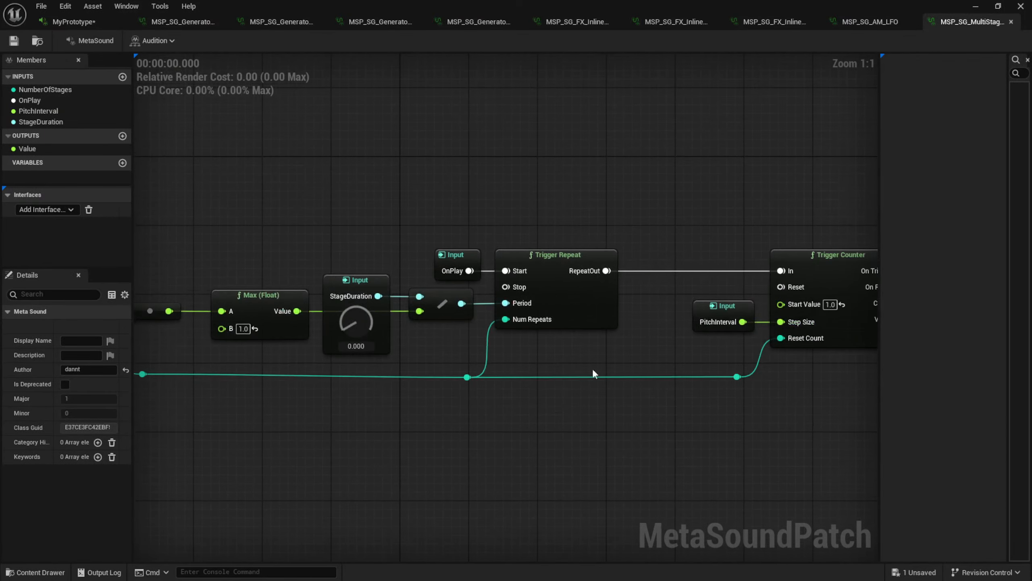
{"action": "mouse_move", "coordinate": [648, 407]}
{"action": "right_mouse_down"}
{"action": "mouse_move", "coordinate": [623, 409]}
{"action": "mouse_move", "coordinate": [631, 412]}
{"action": "right_mouse_up"}
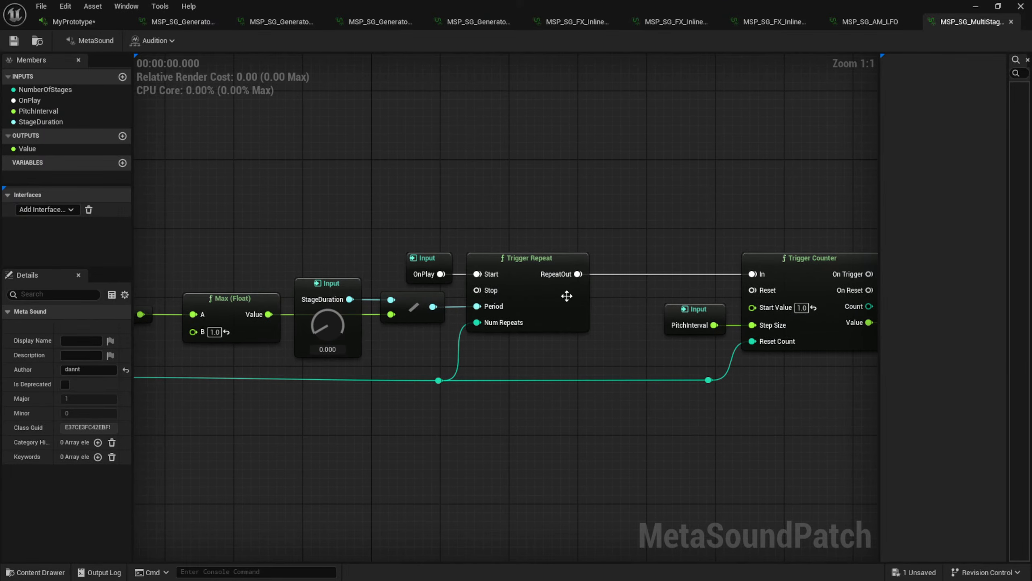
{"action": "right_click_drag", "start_coordinate": [674, 377], "coordinate": [470, 374]}
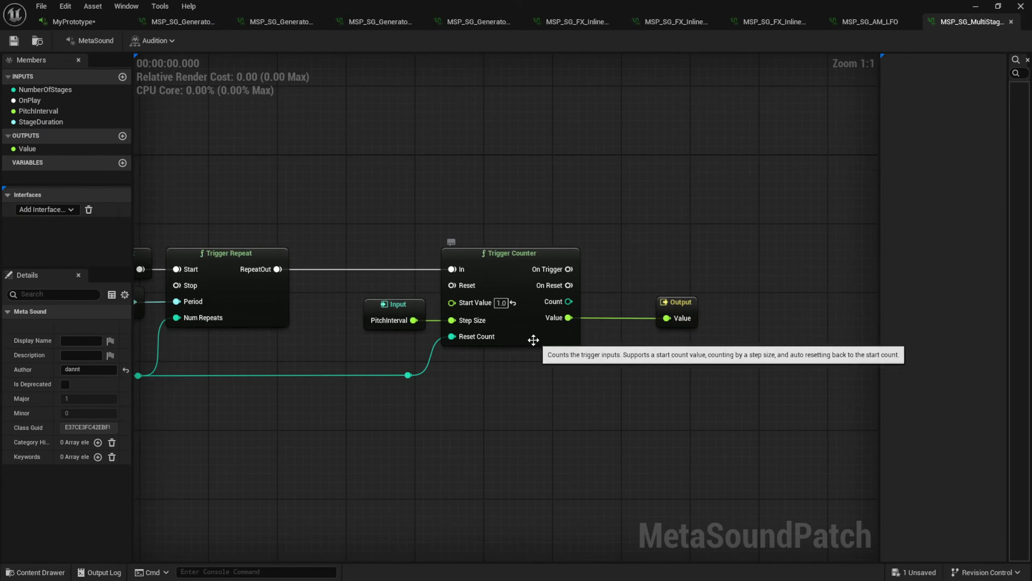
Re-examine how Trigger Repeat and Trigger Counter are driven by the patch inputs, and return to the MyPrototype graph
{"action": "right_click_drag", "start_coordinate": [357, 349], "coordinate": [460, 344]}
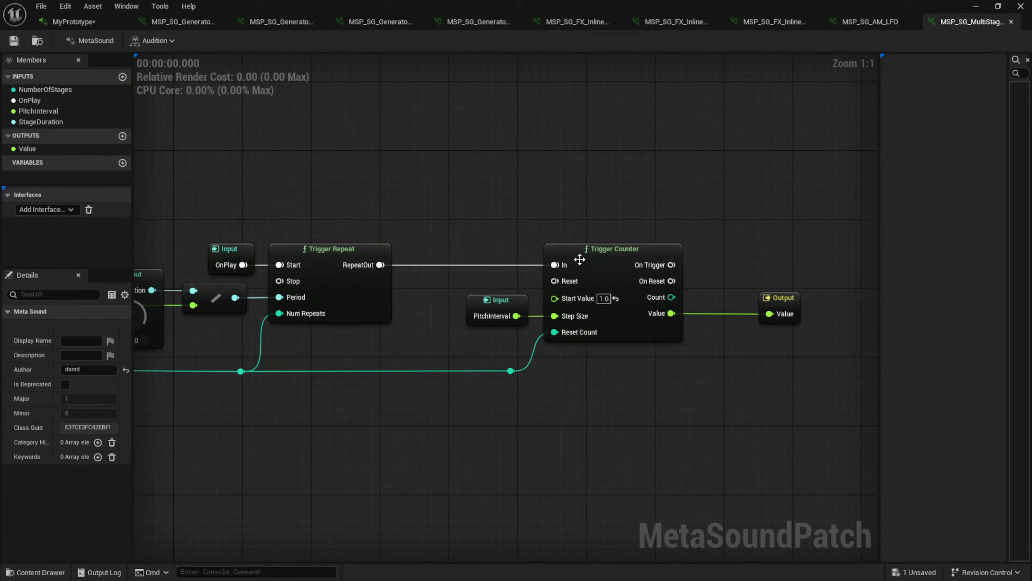
{"action": "right_click_drag", "start_coordinate": [300, 319], "coordinate": [532, 330]}
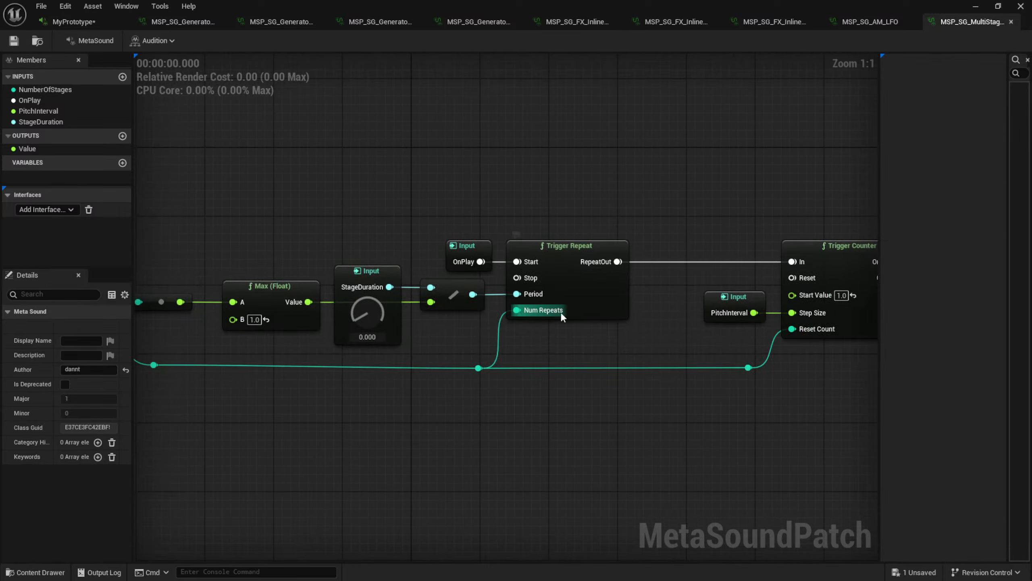
{"action": "right_click_drag", "start_coordinate": [777, 396], "coordinate": [639, 389]}
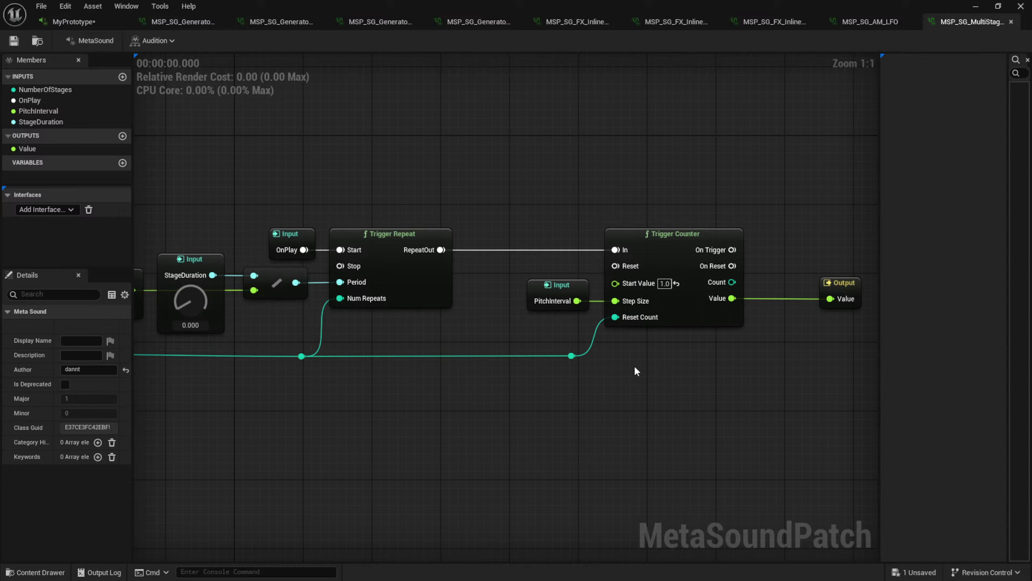
{"action": "right_click_drag", "start_coordinate": [351, 408], "coordinate": [648, 423]}
{"action": "right_click_drag", "start_coordinate": [479, 432], "coordinate": [615, 450]}
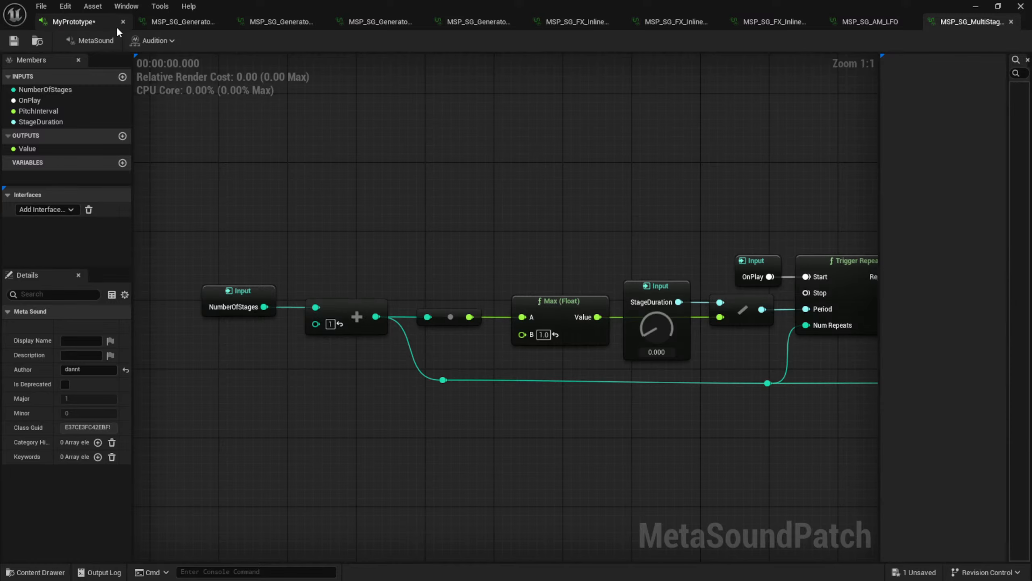
{"action": "left_click", "coordinate": [107, 21]}
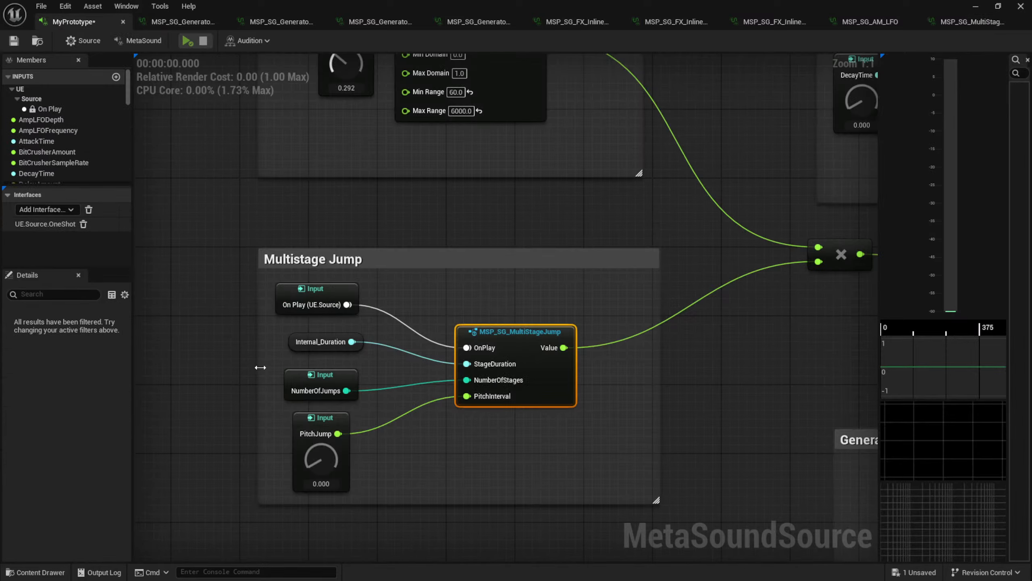
Set the default value of the NumberOfJumps input in the Multistage Jump section to 4
{"action": "left_click", "coordinate": [300, 377]}
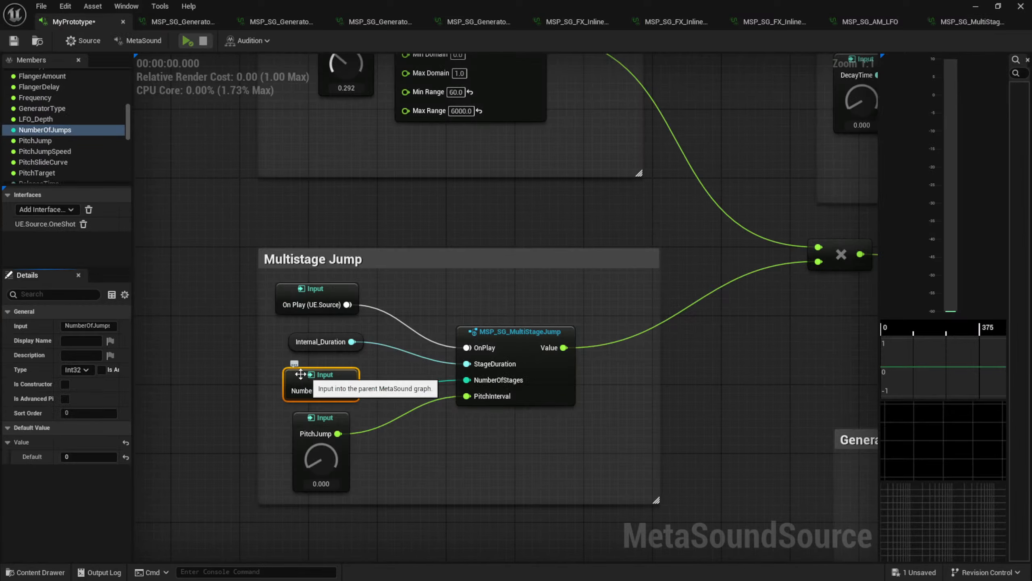
{"action": "left_click", "coordinate": [84, 457]}
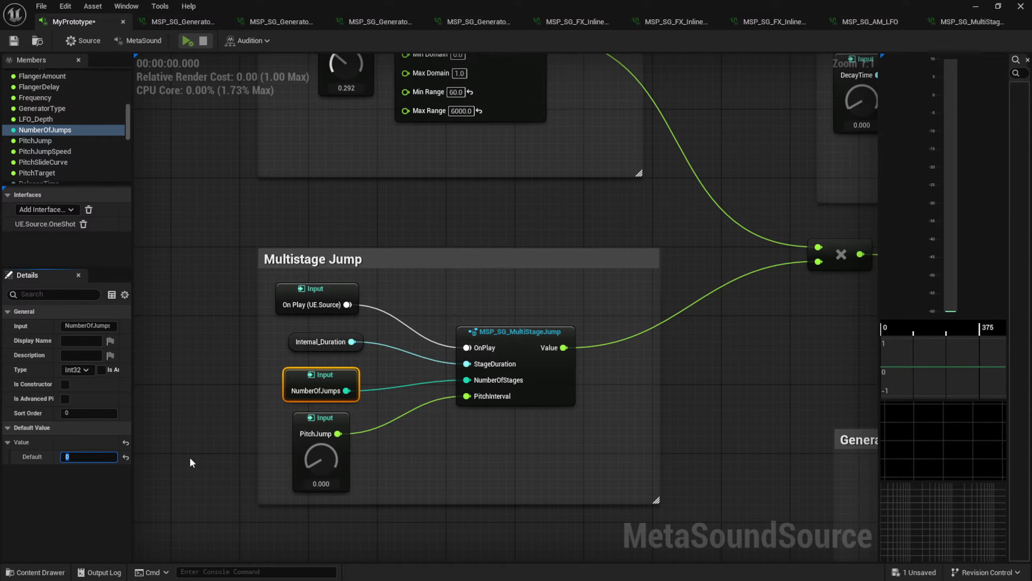
{"action": "type", "text": "4"}
{"action": "key", "text": "Return"}
Audition PitchJump at 0.168 and 0.124, keeping 0.124, and set the NumberOfJumps default to 2
{"action": "right_click_drag", "start_coordinate": [238, 484], "coordinate": [226, 437]}
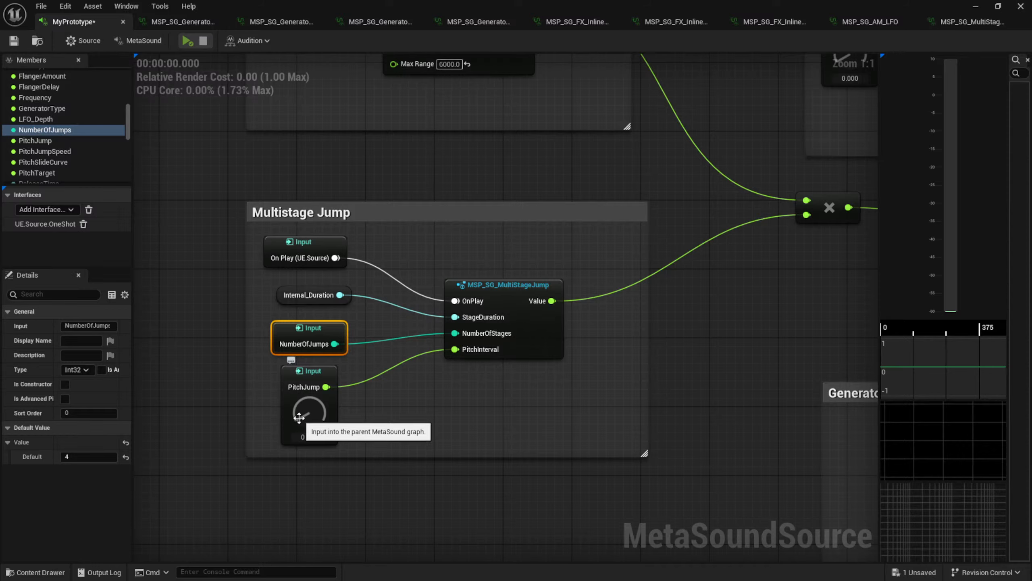
{"action": "left_click_drag", "start_coordinate": [299, 418], "coordinate": [306, 419]}
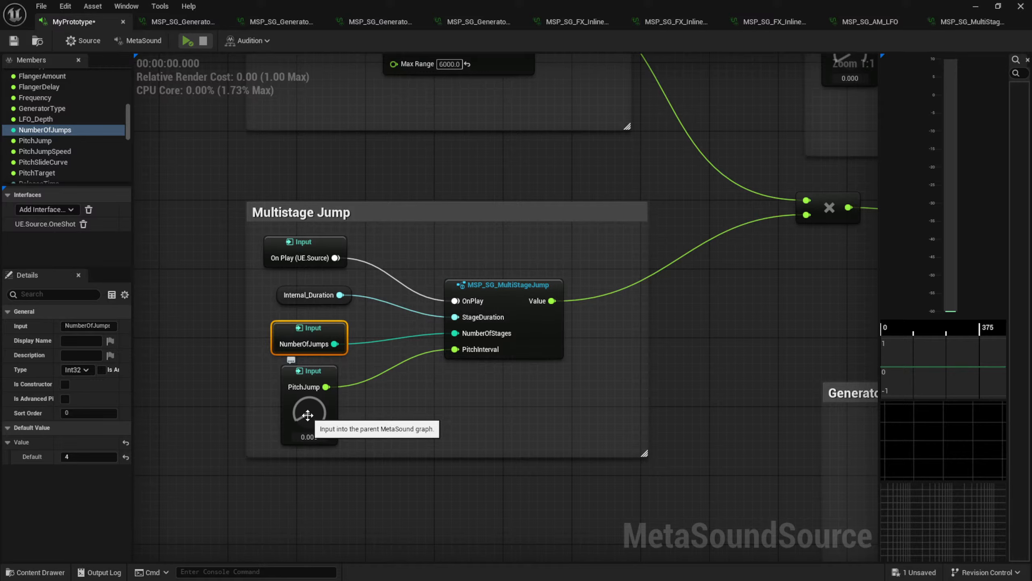
{"action": "mouse_move", "coordinate": [309, 388]}
{"action": "left_mouse_down"}
{"action": "mouse_move", "coordinate": [303, 421]}
{"action": "mouse_move", "coordinate": [307, 396]}
{"action": "left_mouse_up"}
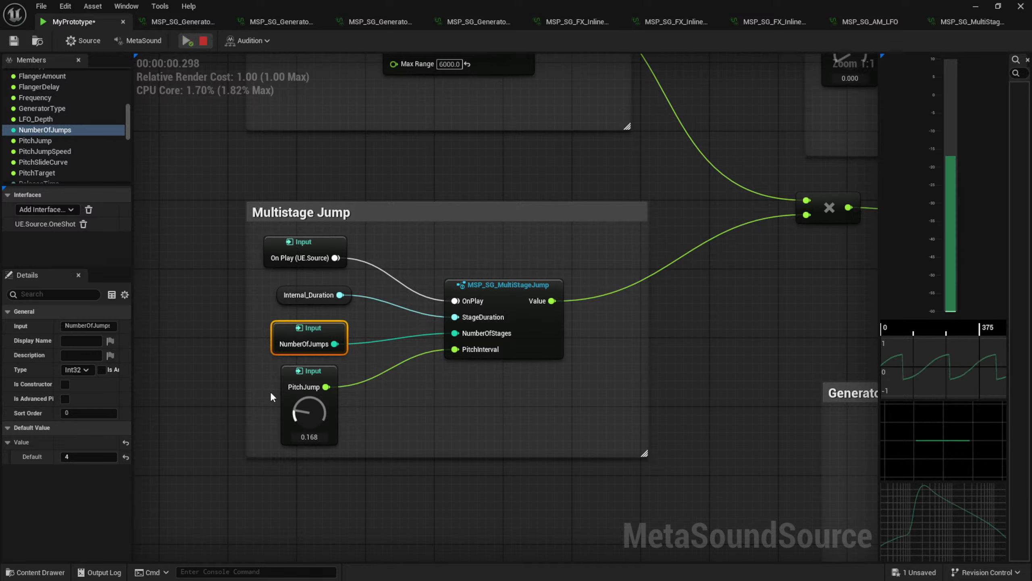
{"action": "left_click_drag", "start_coordinate": [300, 413], "coordinate": [302, 415]}
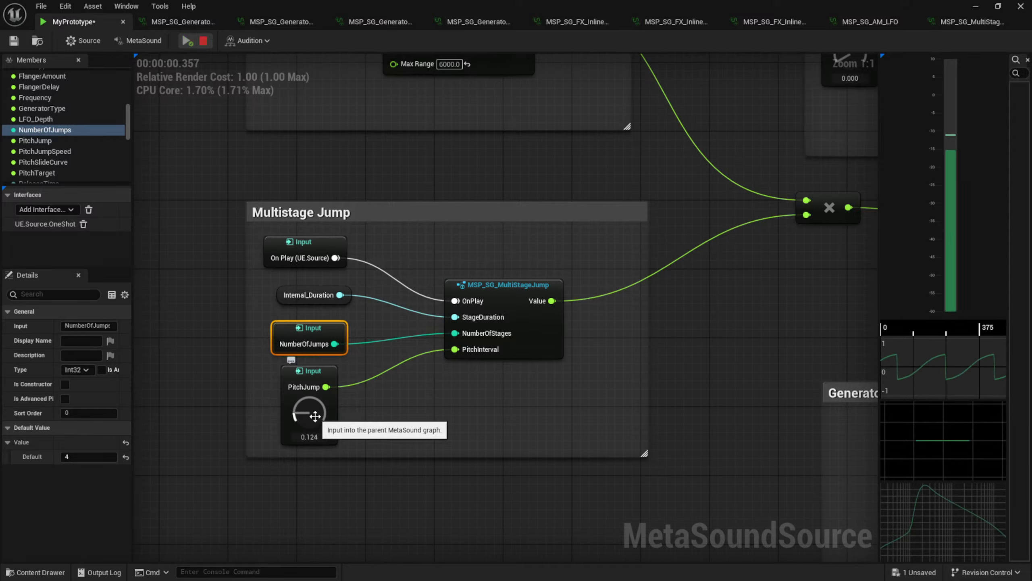
{"action": "left_click", "coordinate": [83, 455]}
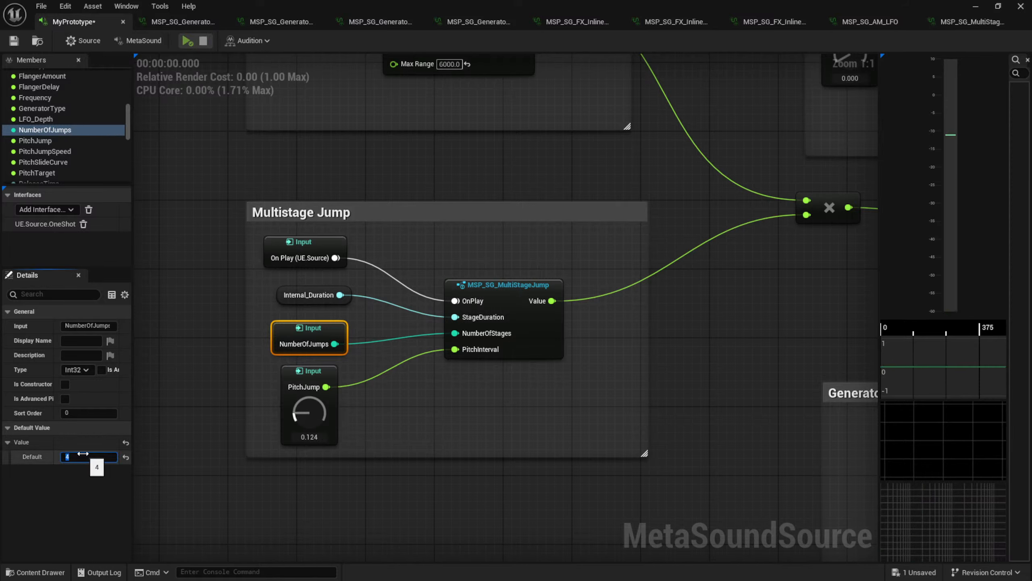
{"action": "left_click", "coordinate": [339, 491]}
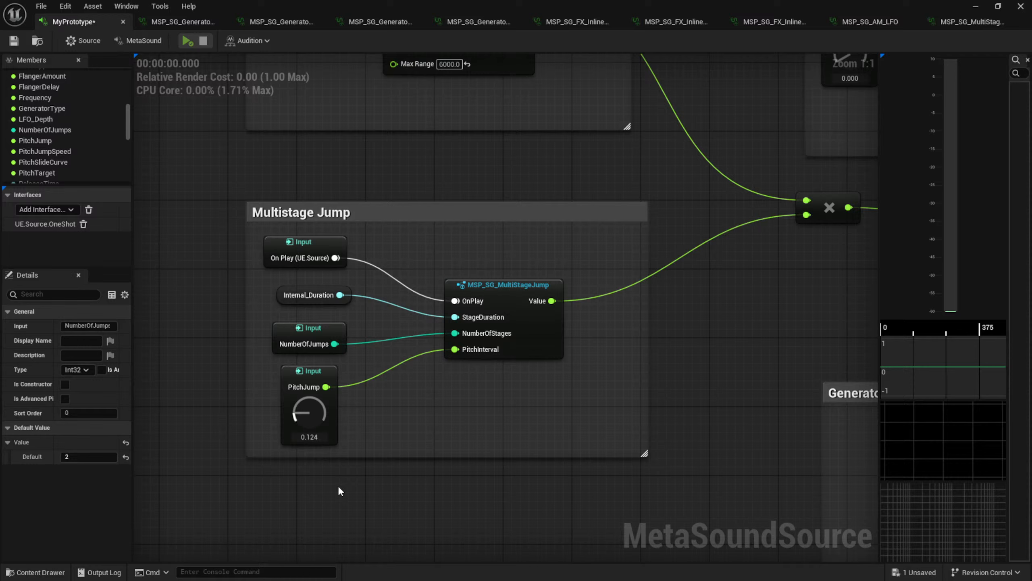
Raise PitchJump in the Multistage Jump section to 0.212 and 0.508, auditioning the sound at each setting
{"action": "left_click_drag", "start_coordinate": [304, 413], "coordinate": [305, 401]}
{"action": "left_click", "coordinate": [300, 412]}
{"action": "key", "text": "space"}
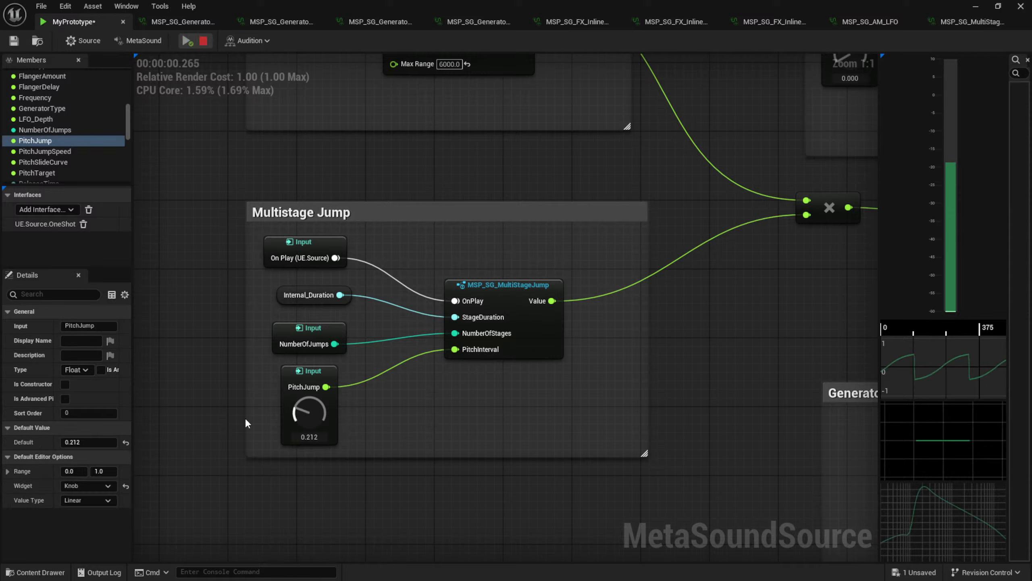
{"action": "left_click_drag", "start_coordinate": [300, 411], "coordinate": [317, 370]}
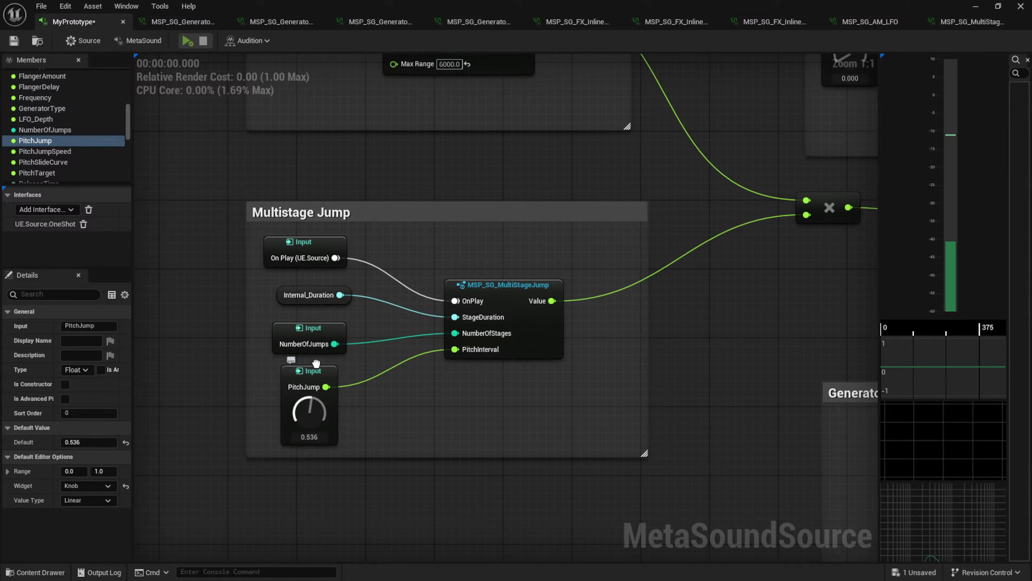
{"action": "key", "text": "space"}
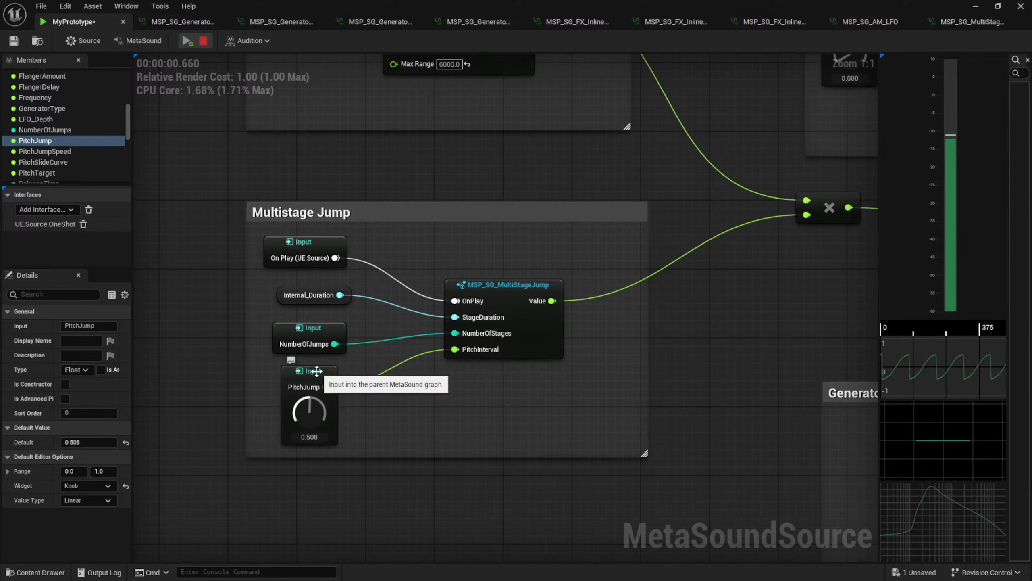
{"action": "left_click", "coordinate": [84, 442]}
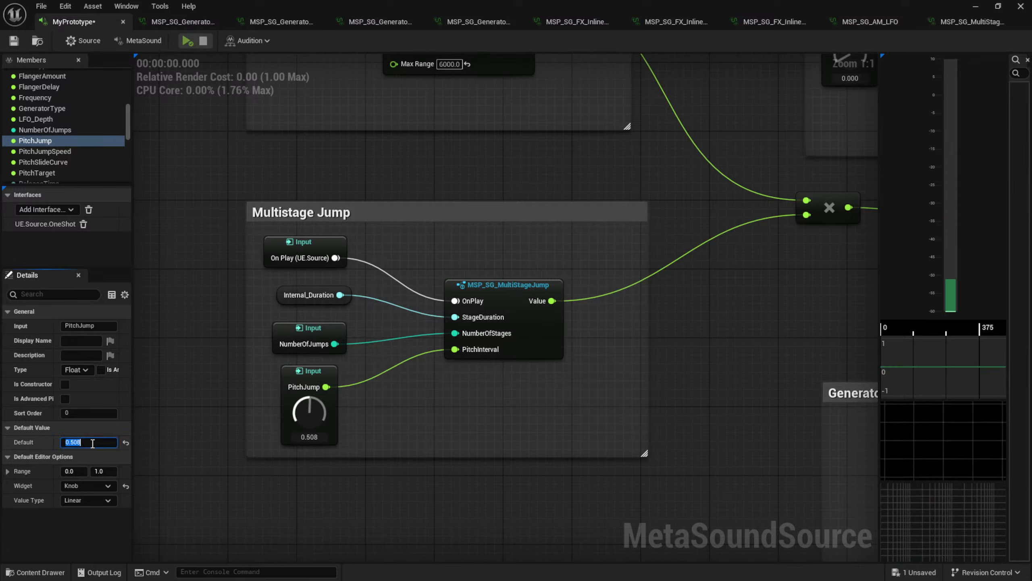
Set the default value of the NumberOfJumps input to 10
{"action": "left_click", "coordinate": [287, 345]}
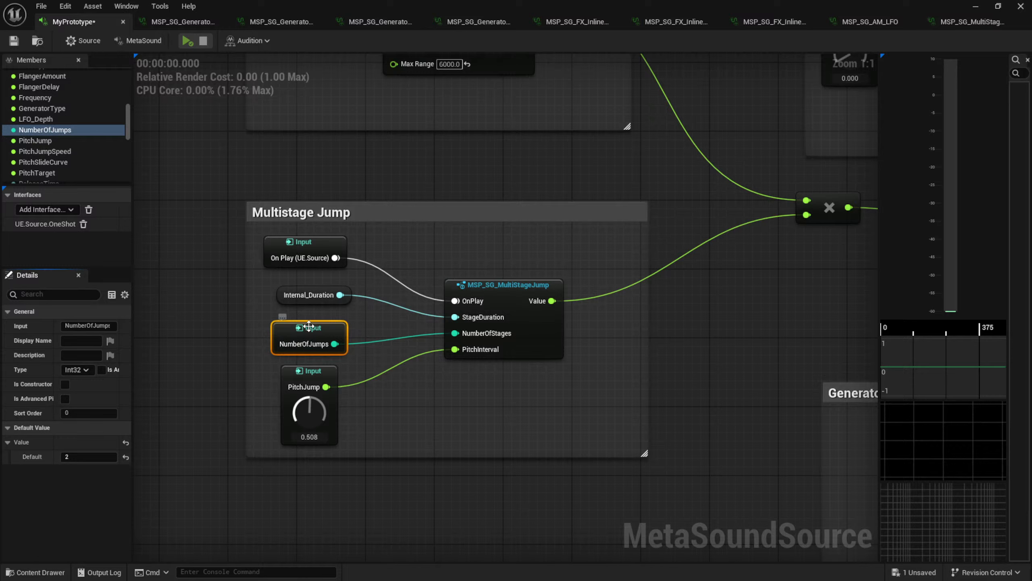
{"action": "left_click", "coordinate": [82, 456]}
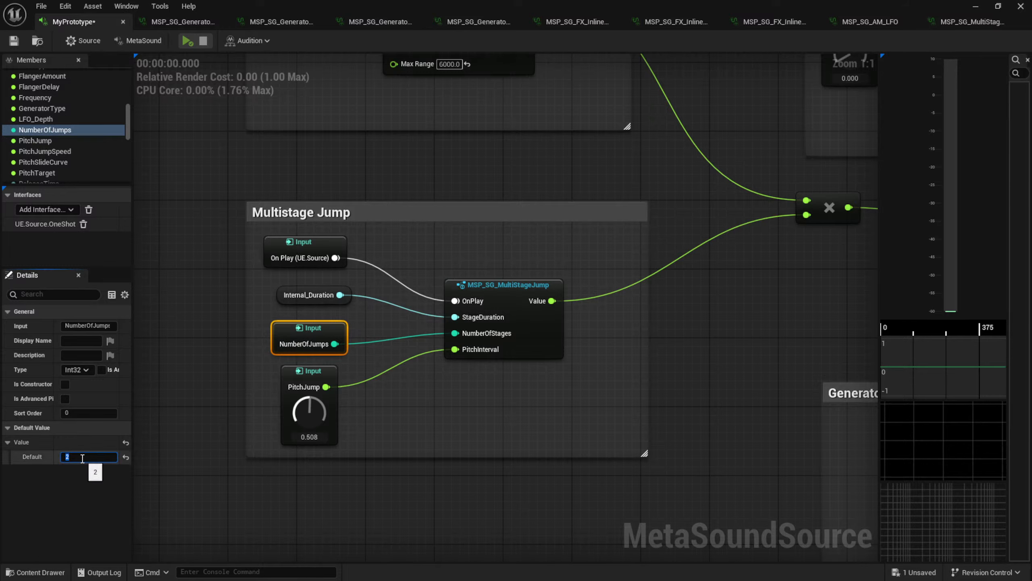
{"action": "key", "text": "Return"}
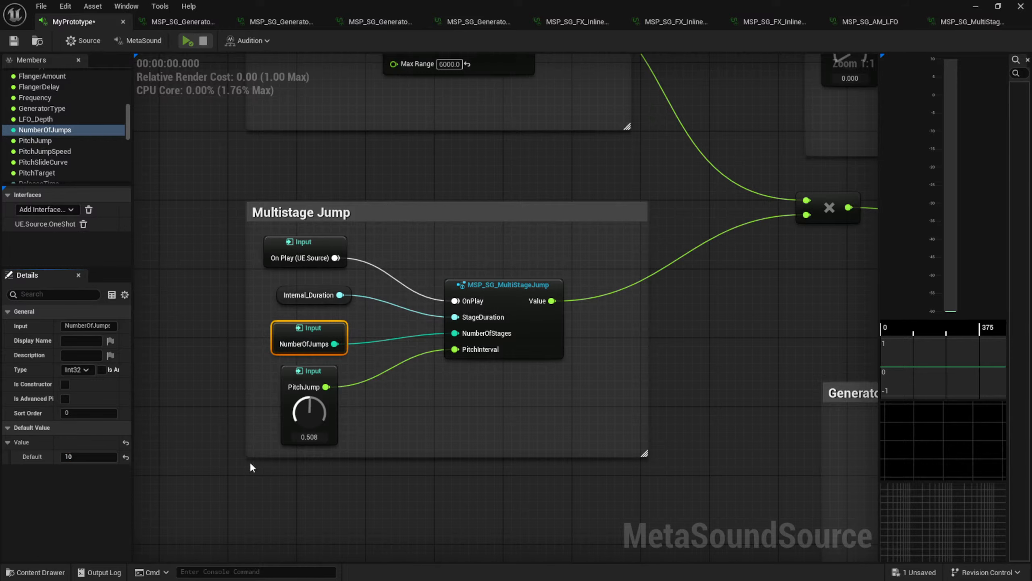
{"action": "left_click", "coordinate": [348, 481]}
Lower PitchJump to 0.388 and on to 0.192, auditioning the sound at both settings
{"action": "right_click_drag", "start_coordinate": [210, 459], "coordinate": [294, 438]}
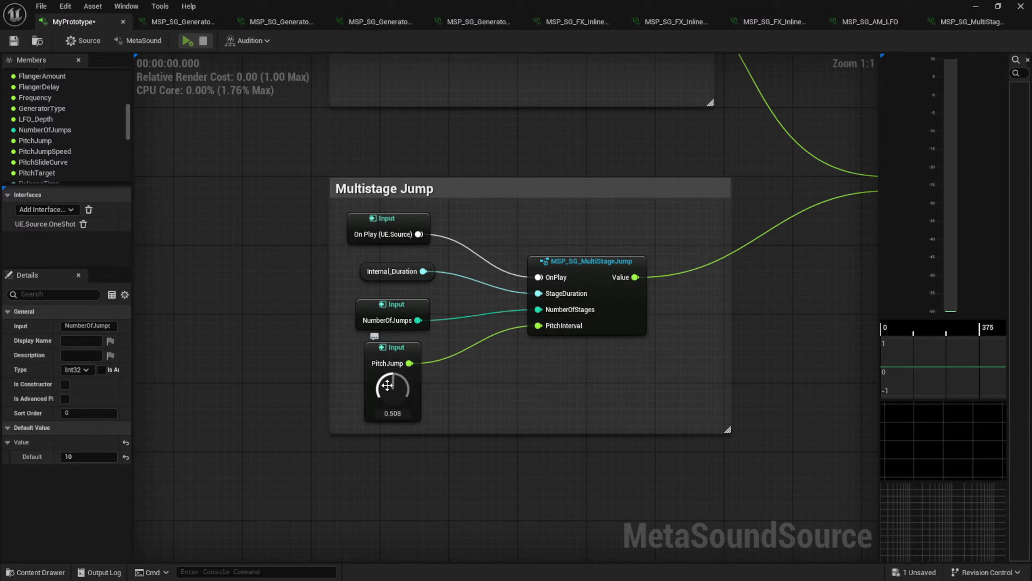
{"action": "left_click_drag", "start_coordinate": [396, 386], "coordinate": [379, 406]}
{"action": "key", "text": "space"}
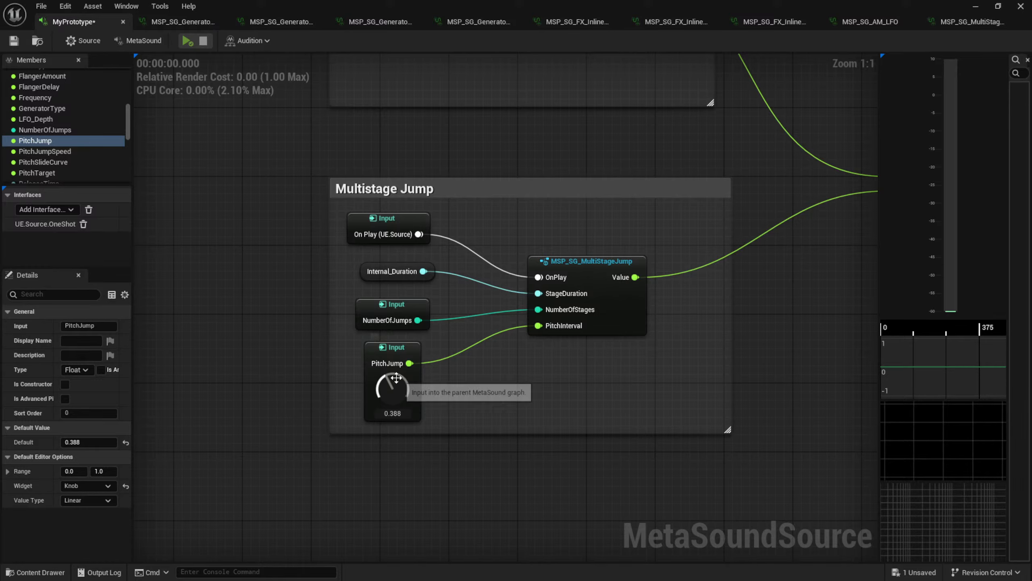
{"action": "left_click_drag", "start_coordinate": [393, 381], "coordinate": [385, 393]}
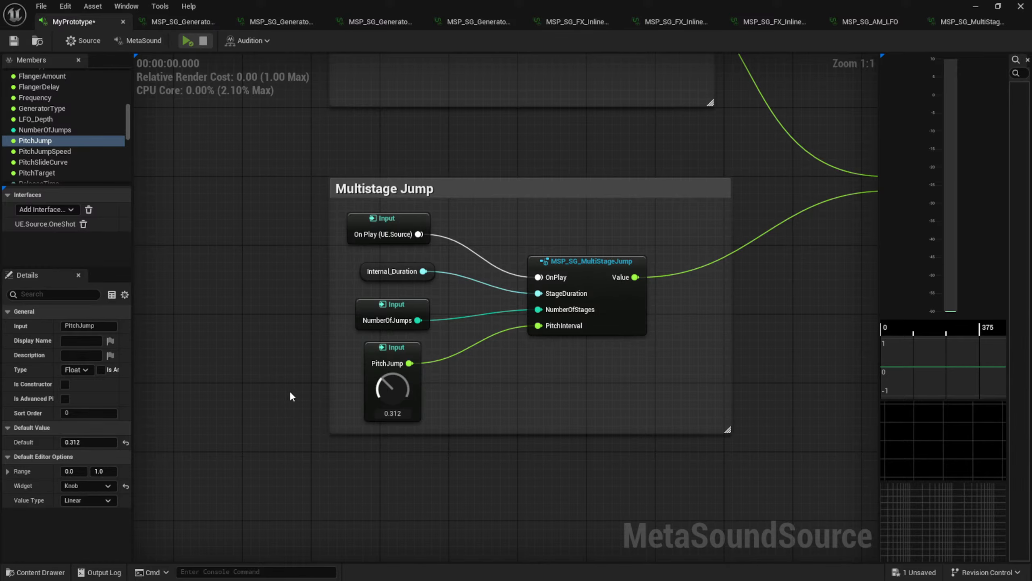
{"action": "right_click_drag", "start_coordinate": [270, 391], "coordinate": [312, 379]}
{"action": "left_click_drag", "start_coordinate": [421, 372], "coordinate": [422, 389]}
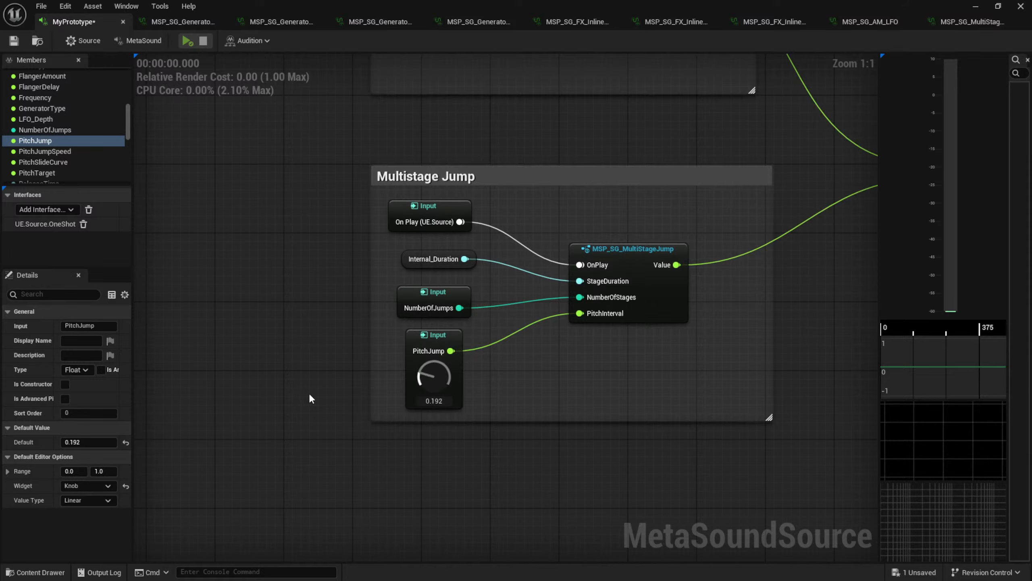
{"action": "key", "text": "space"}
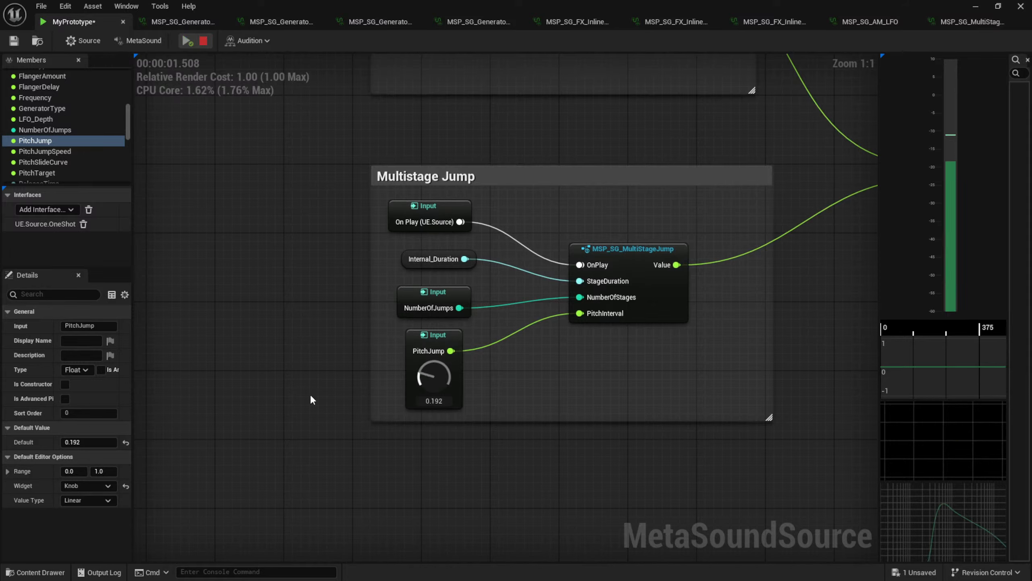
Examine the MSP_SG_MultiStageJump patch from NumberOfStages to the Value output, and trace that value to the base frequency multiply node in MyPrototype
{"action": "right_click_drag", "start_coordinate": [351, 398], "coordinate": [329, 471]}
{"action": "right_click_drag", "start_coordinate": [483, 451], "coordinate": [533, 429]}
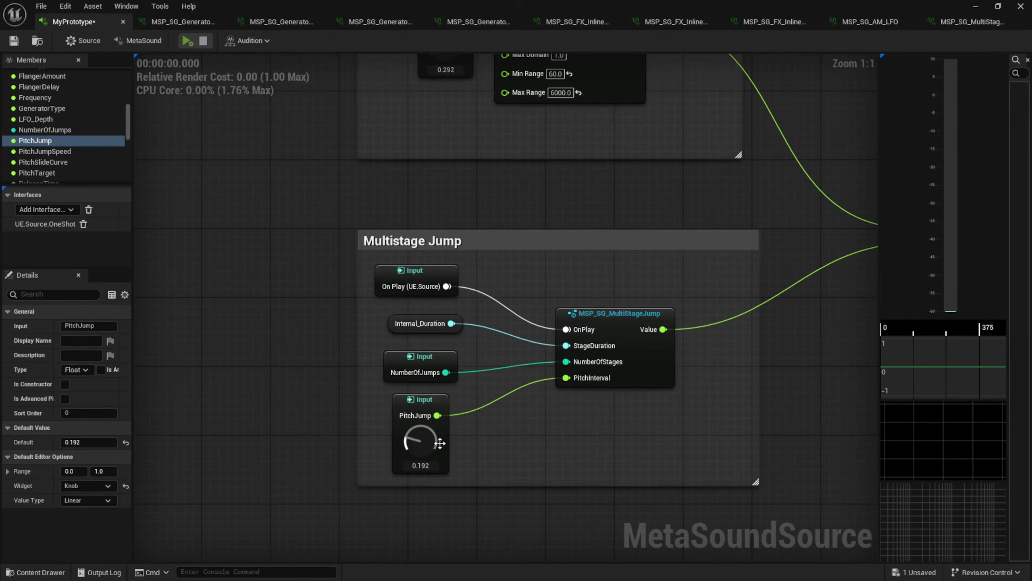
{"action": "double_click", "coordinate": [617, 326]}
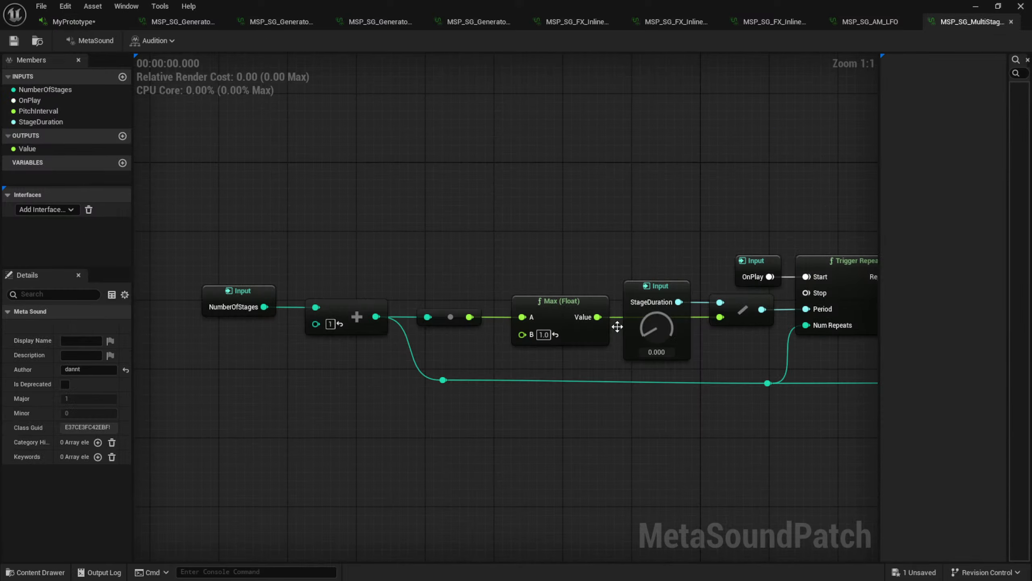
{"action": "right_click_drag", "start_coordinate": [561, 410], "coordinate": [347, 433]}
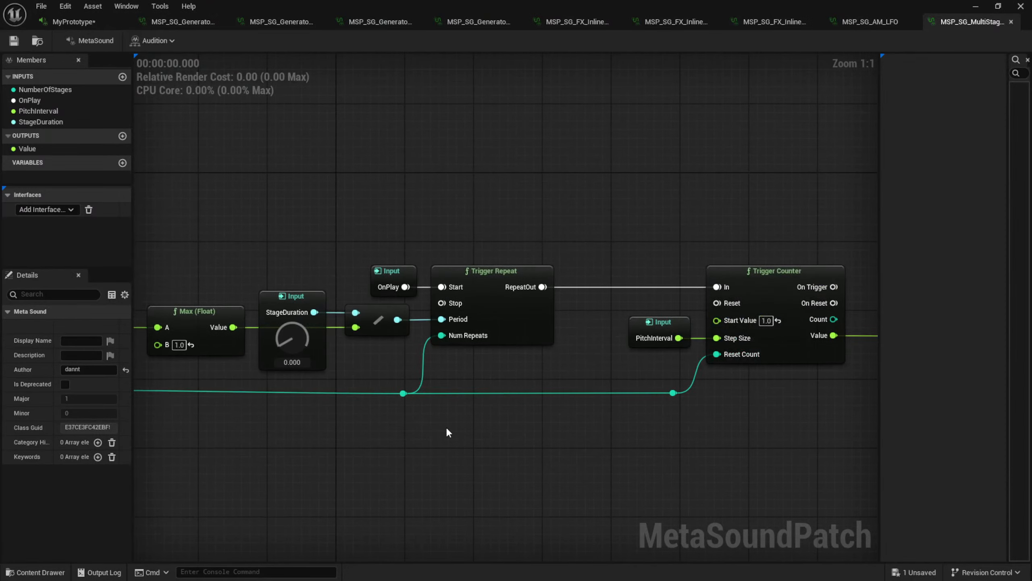
{"action": "right_click_drag", "start_coordinate": [756, 372], "coordinate": [635, 381]}
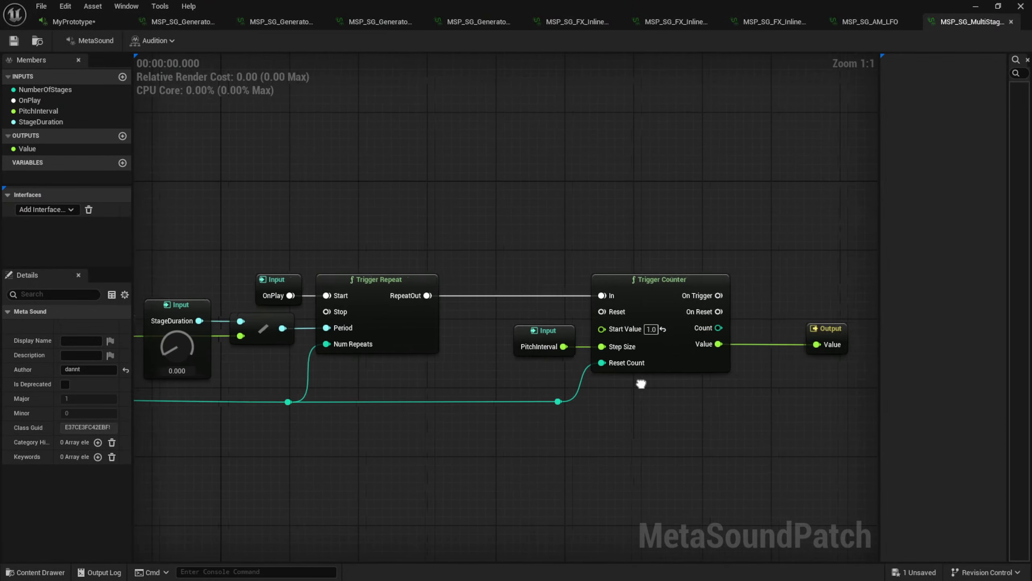
{"action": "right_click_drag", "start_coordinate": [480, 380], "coordinate": [632, 409]}
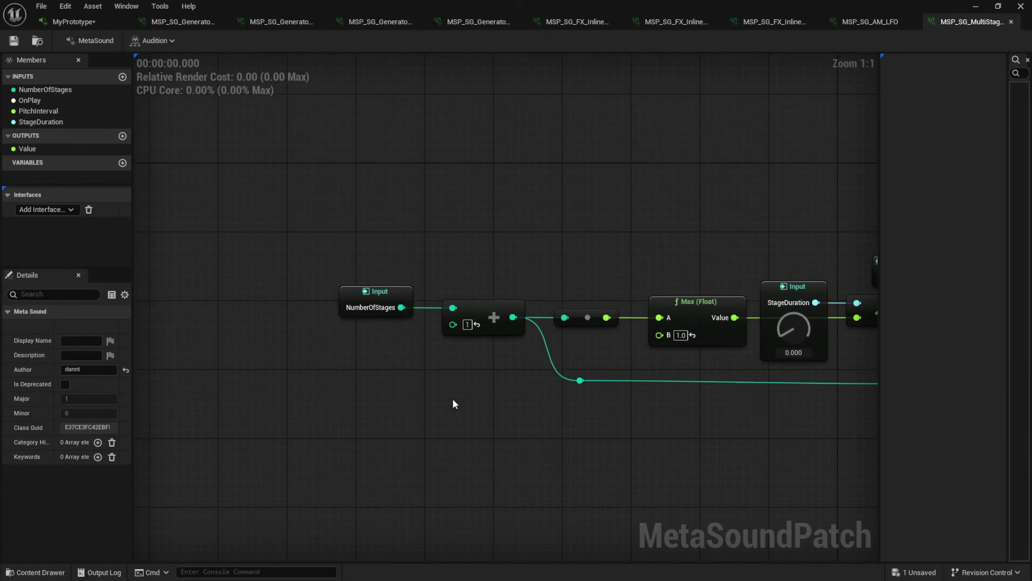
{"action": "right_click_drag", "start_coordinate": [453, 401], "coordinate": [220, 428]}
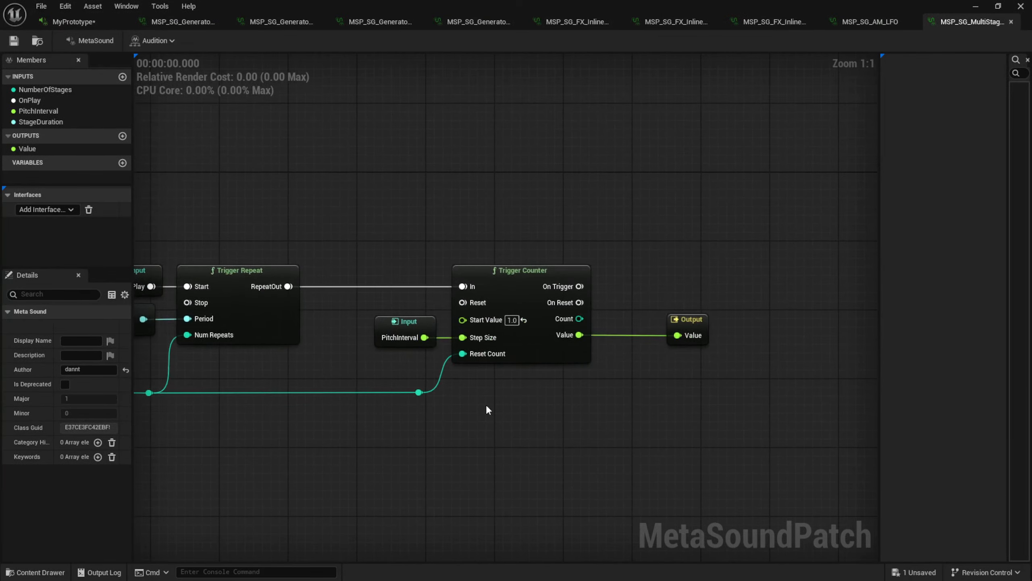
{"action": "left_click", "coordinate": [91, 18]}
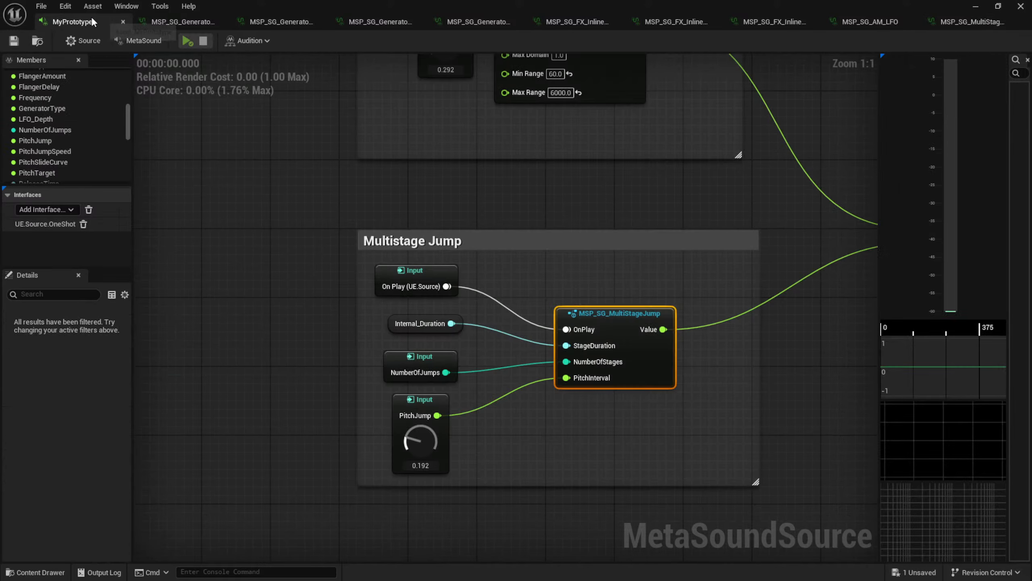
{"action": "right_click_drag", "start_coordinate": [693, 238], "coordinate": [708, 456]}
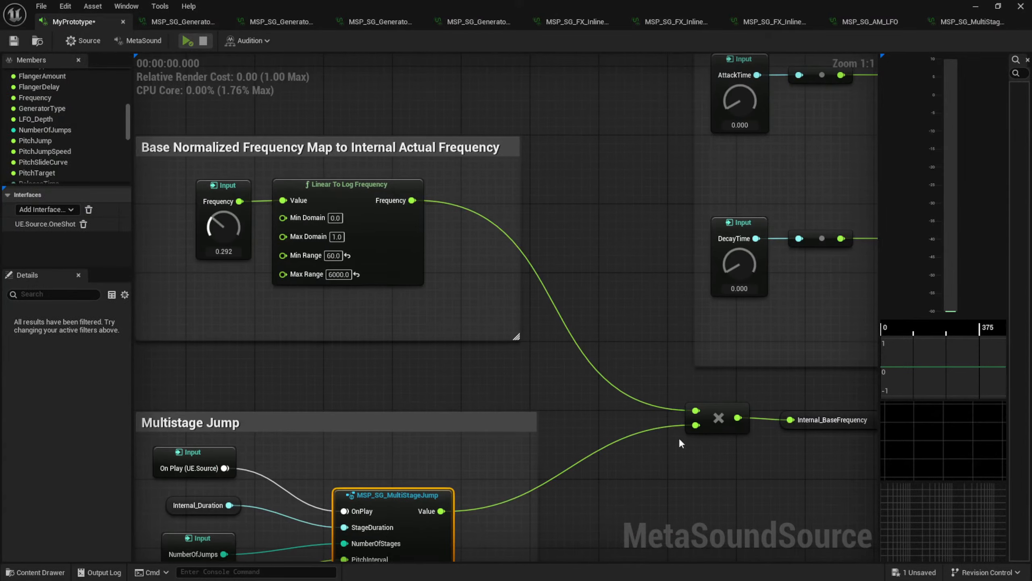
{"action": "right_click_drag", "start_coordinate": [373, 356], "coordinate": [509, 350]}
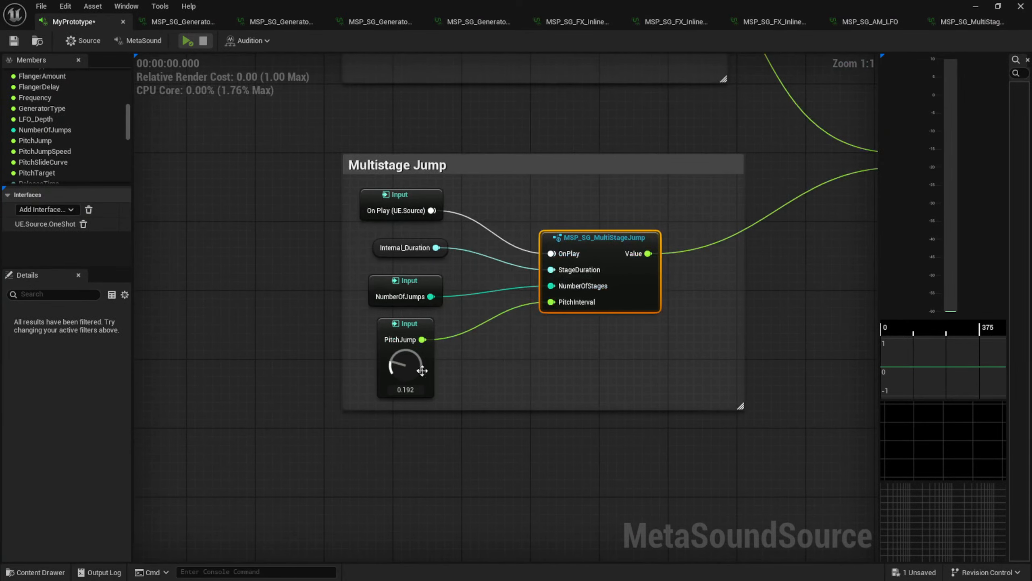
Set the PitchJump default to exactly 0.25 and audition the sound
{"action": "left_click", "coordinate": [406, 317]}
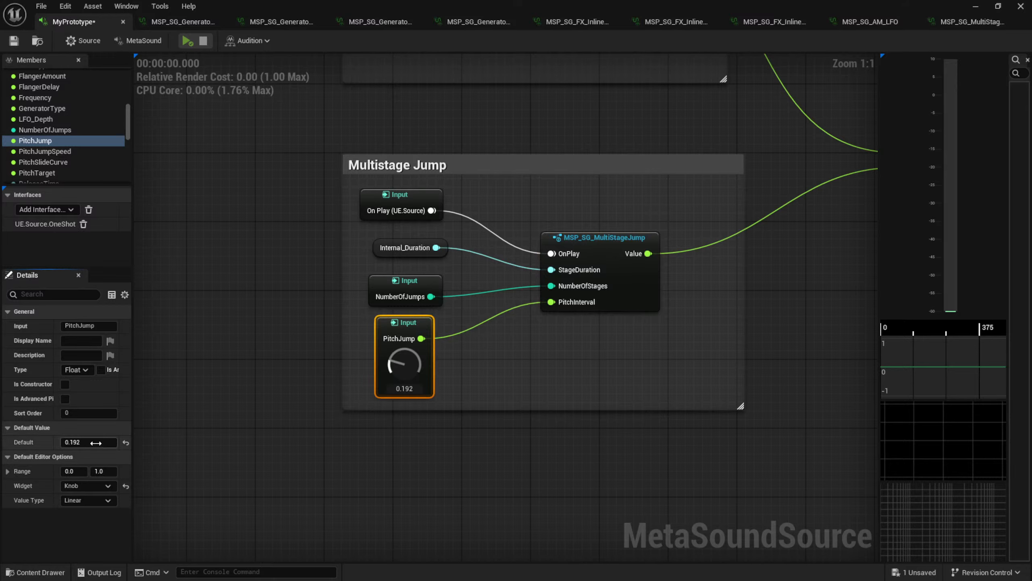
{"action": "left_click", "coordinate": [95, 443]}
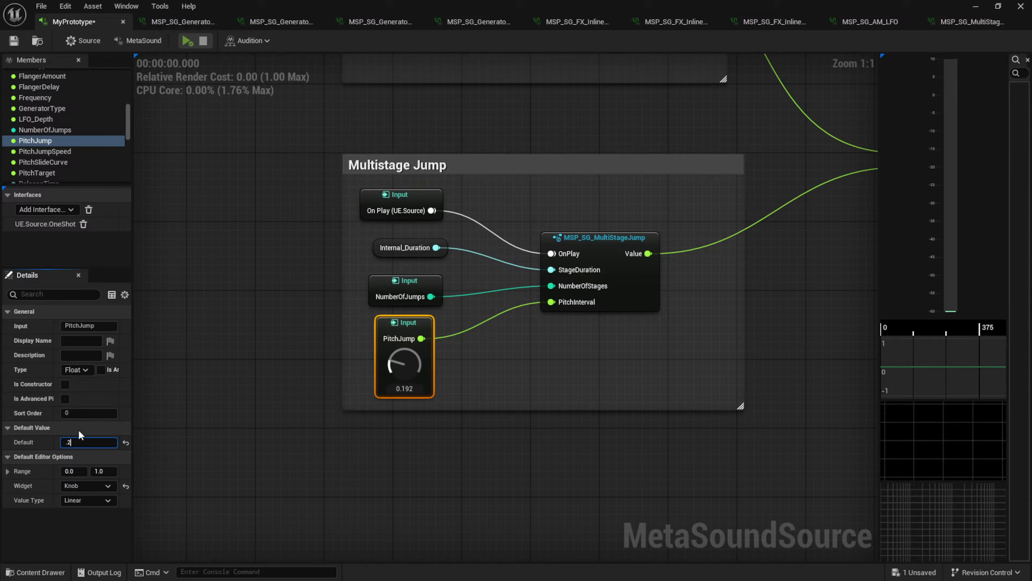
{"action": "key", "text": "Return"}
{"action": "left_click", "coordinate": [451, 434]}
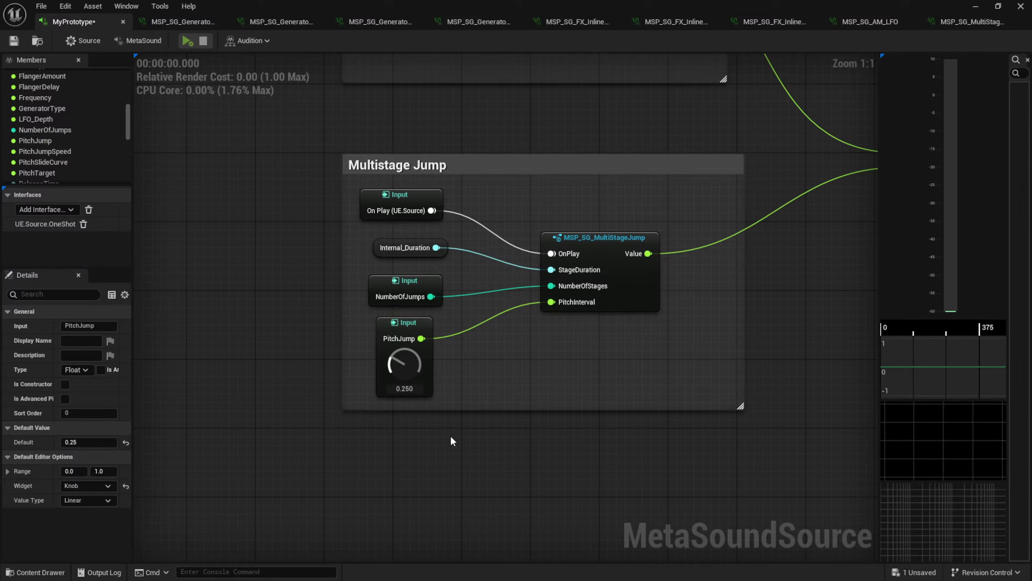
{"action": "right_click_drag", "start_coordinate": [506, 427], "coordinate": [478, 498]}
{"action": "key", "text": "space"}
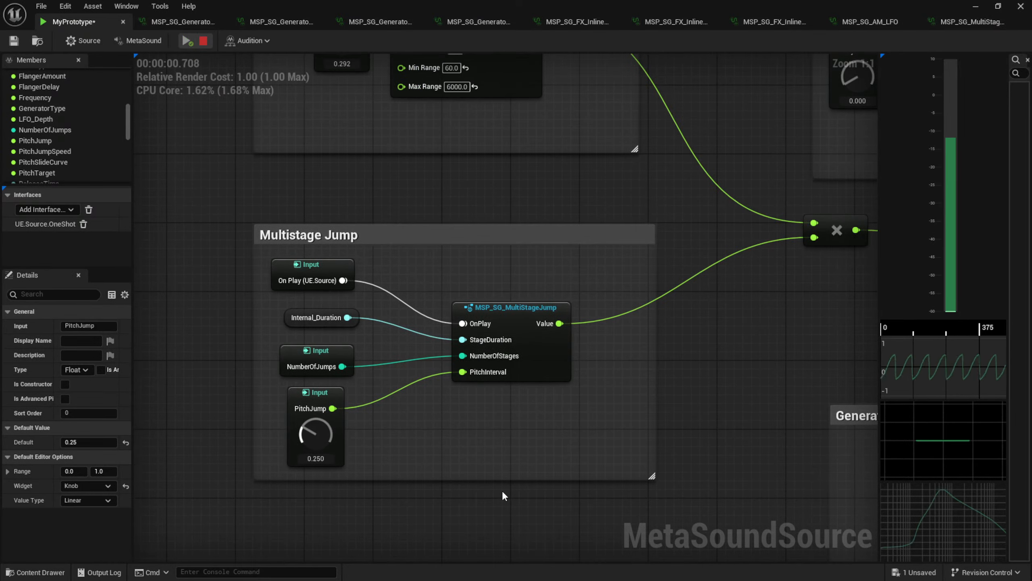
Set the PitchJump default to 0.5 and audition the sound
{"action": "left_click", "coordinate": [311, 393]}
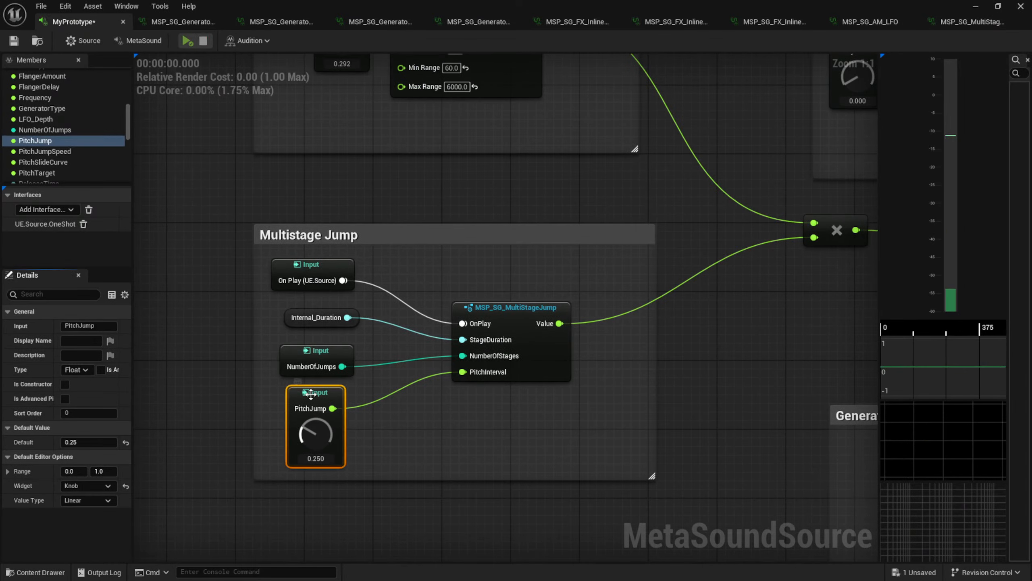
{"action": "left_click", "coordinate": [93, 442]}
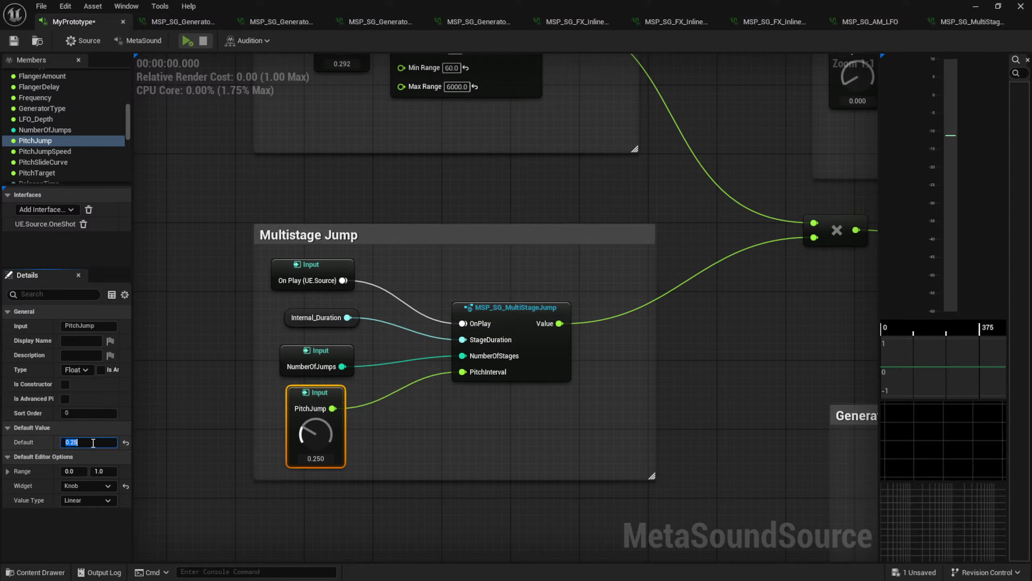
{"action": "type", "text": "."}
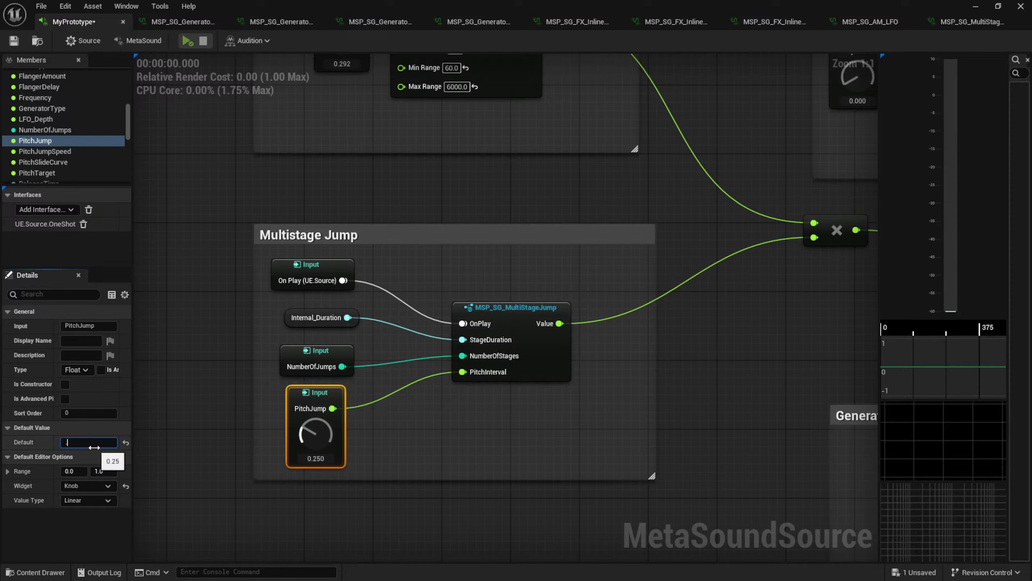
{"action": "type", "text": "5"}
{"action": "left_click", "coordinate": [377, 512]}
{"action": "key", "text": "space"}
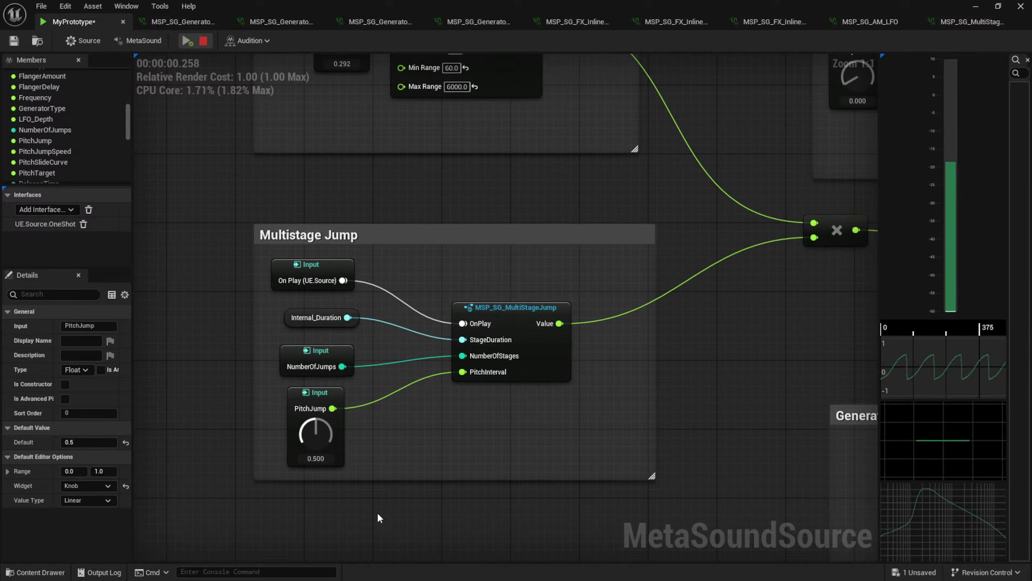
Set the PitchJump default to 1.0 and lower the base Frequency input to 0.152
{"action": "left_click", "coordinate": [94, 442]}
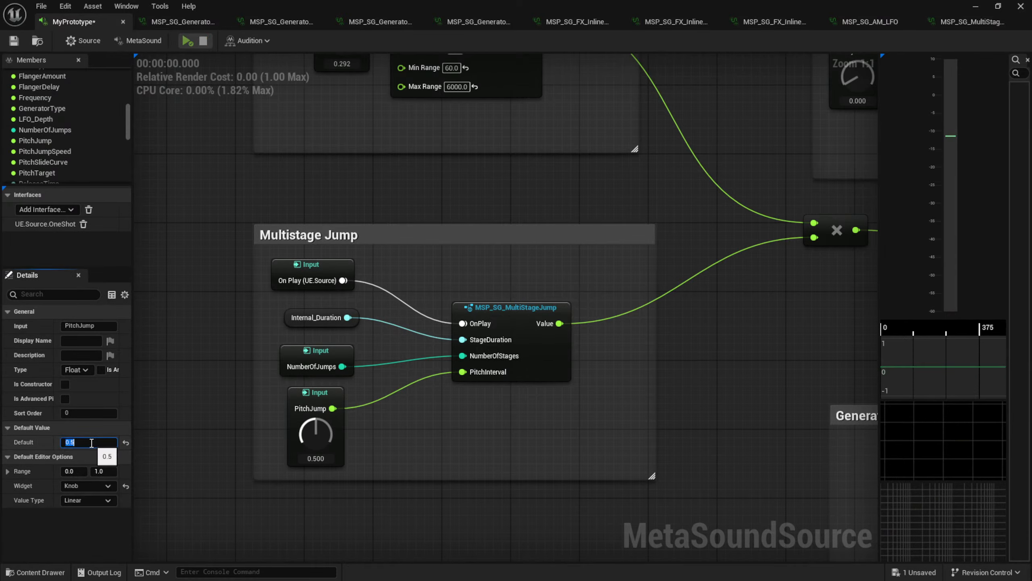
{"action": "type", "text": "1"}
{"action": "key", "text": "Return"}
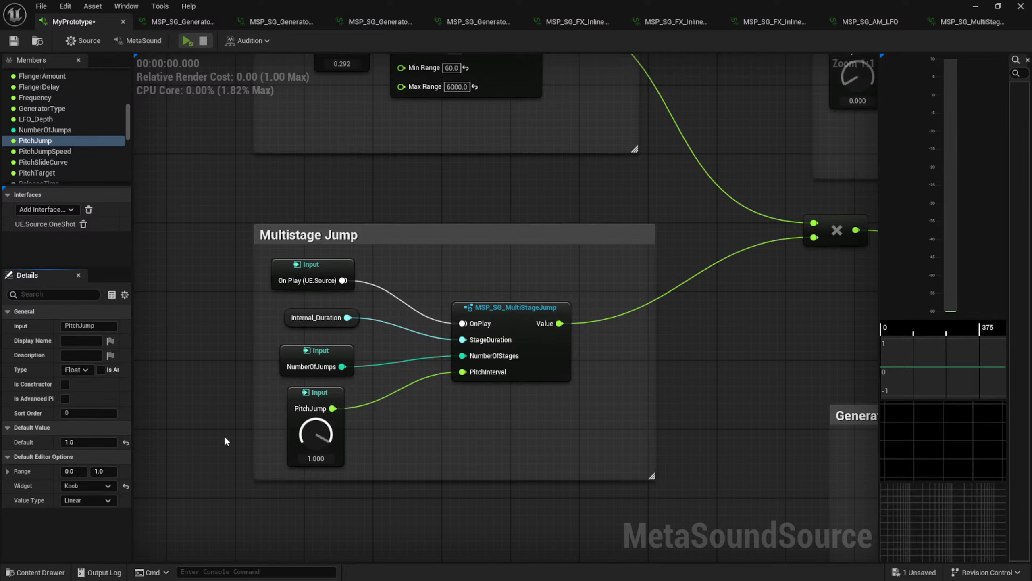
{"action": "right_click_drag", "start_coordinate": [400, 300], "coordinate": [468, 546]}
{"action": "left_click_drag", "start_coordinate": [400, 301], "coordinate": [273, 385]}
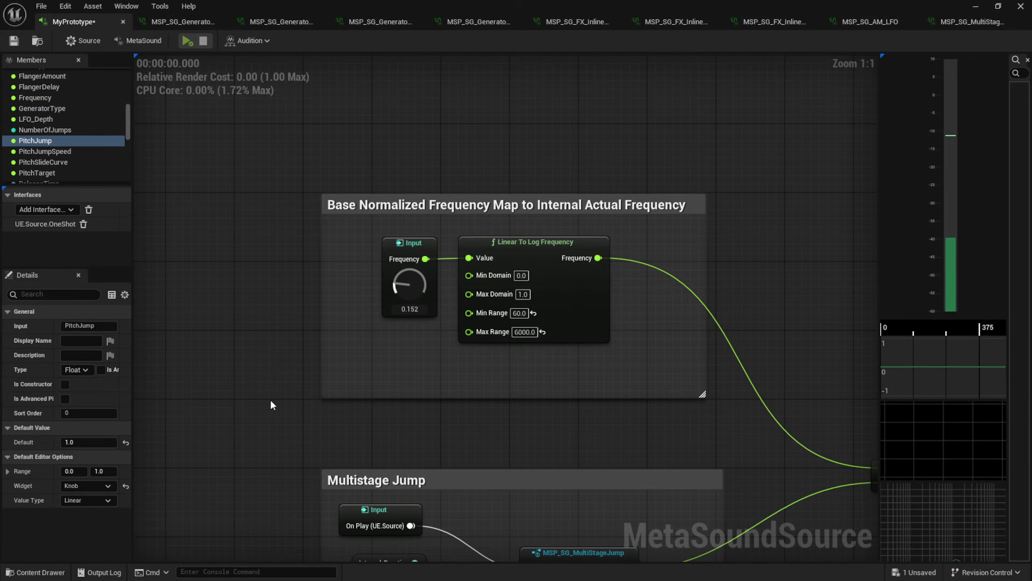
Lower PitchJump to 0.216, set the NumberOfJumps default to 2, and audition the sound
{"action": "right_click_drag", "start_coordinate": [276, 441], "coordinate": [273, 125]}
{"action": "left_click_drag", "start_coordinate": [377, 354], "coordinate": [312, 421]}
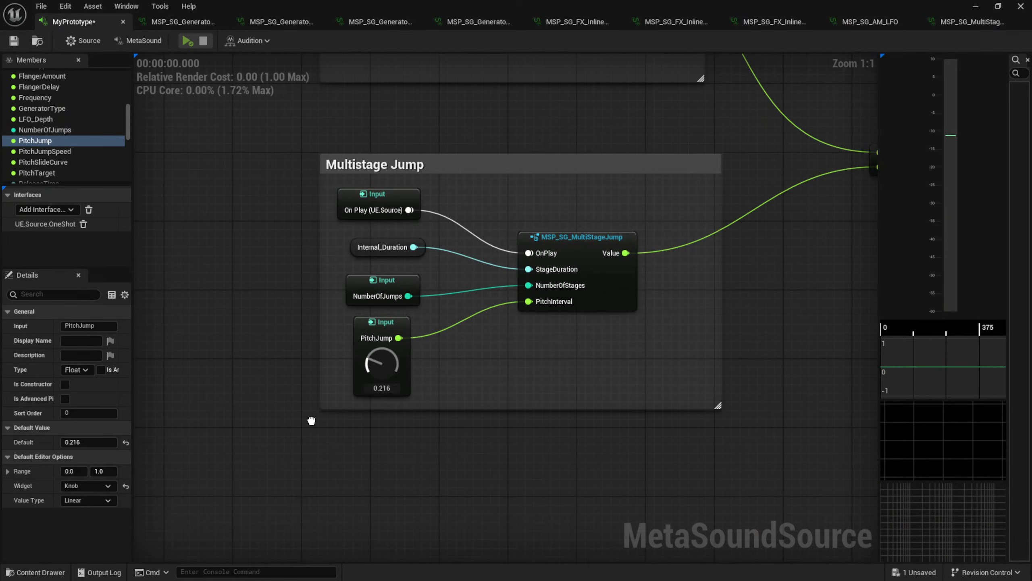
{"action": "left_click", "coordinate": [400, 285]}
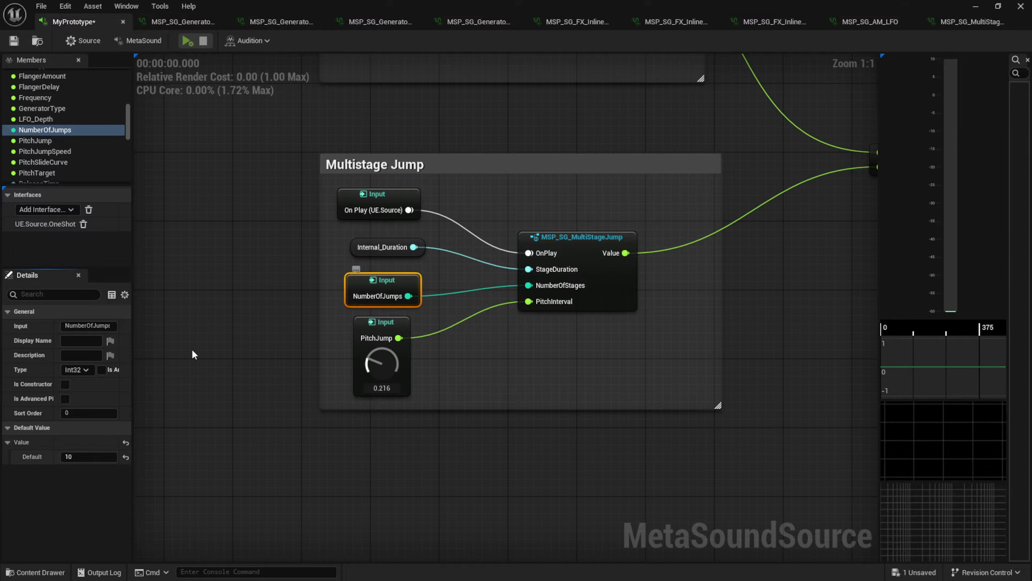
{"action": "left_click", "coordinate": [83, 457]}
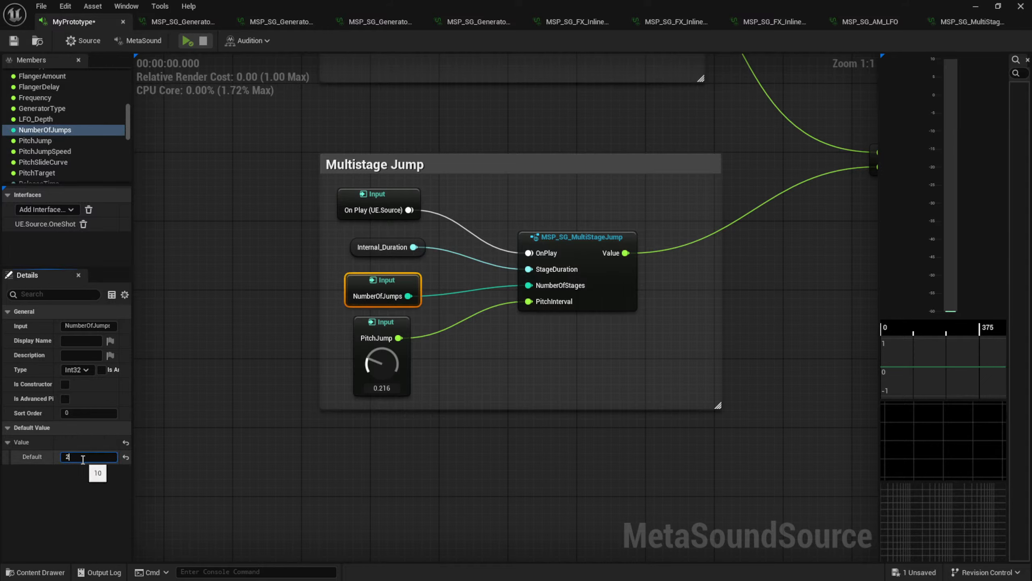
{"action": "key", "text": "Return"}
{"action": "left_click", "coordinate": [264, 357]}
{"action": "key", "text": "space"}
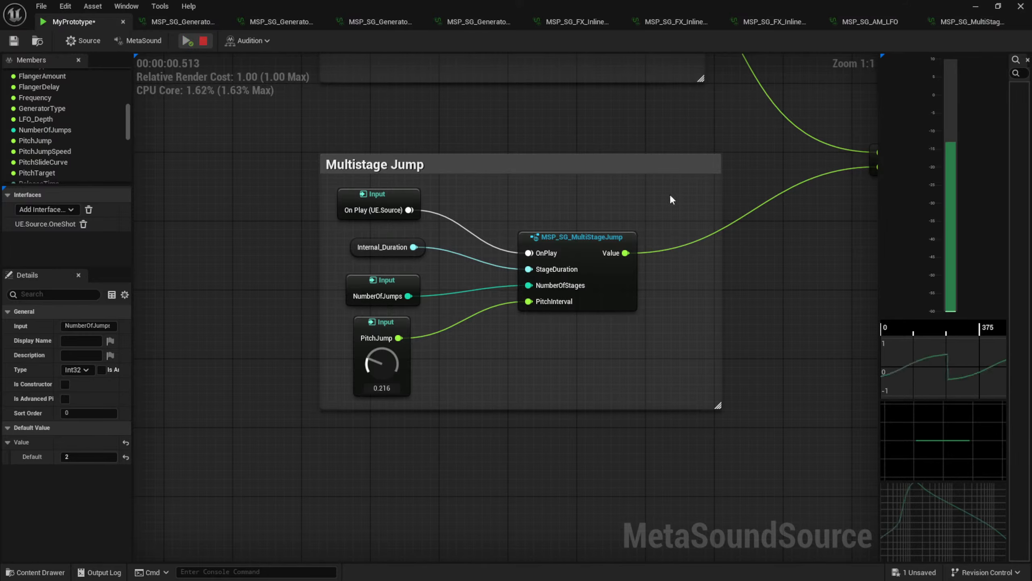
Examine the Duration, ReleaseTime, AttackTime and DecayTime inputs in Internal Time Conversion, along with their power and Map Range nodes
{"action": "right_click_drag", "start_coordinate": [741, 150], "coordinate": [356, 421]}
{"action": "right_click_drag", "start_coordinate": [542, 388], "coordinate": [370, 458]}
{"action": "right_click_drag", "start_coordinate": [500, 416], "coordinate": [534, 482]}
{"action": "right_click_drag", "start_coordinate": [519, 318], "coordinate": [412, 339]}
{"action": "scroll", "coordinate": [412, 331], "scroll_direction": "down", "scroll_amount": 3}
{"action": "scroll", "coordinate": [412, 331], "scroll_direction": "up", "scroll_amount": 3}
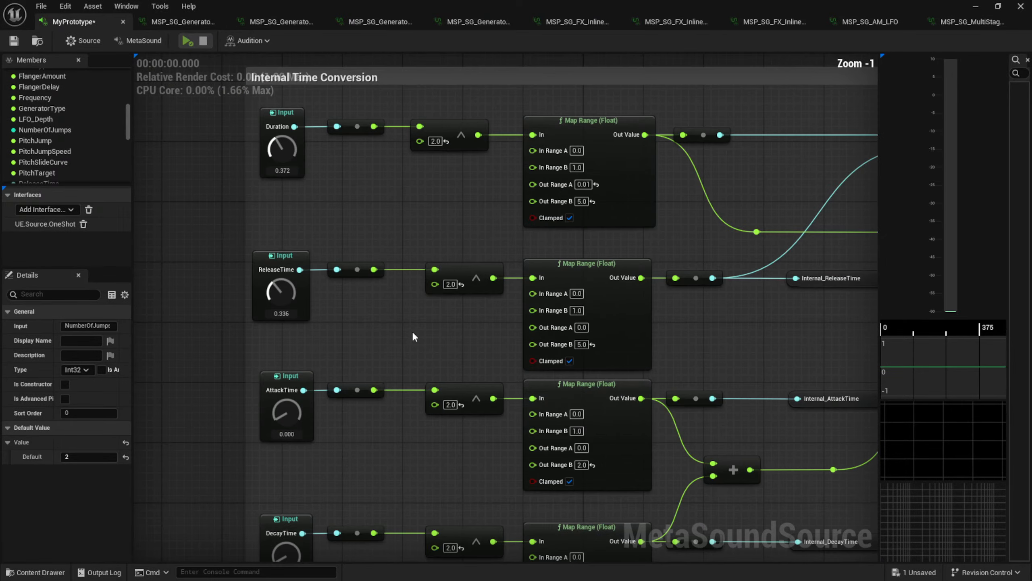
{"action": "right_click_drag", "start_coordinate": [357, 311], "coordinate": [484, 324]}
{"action": "right_click_drag", "start_coordinate": [450, 197], "coordinate": [513, 198]}
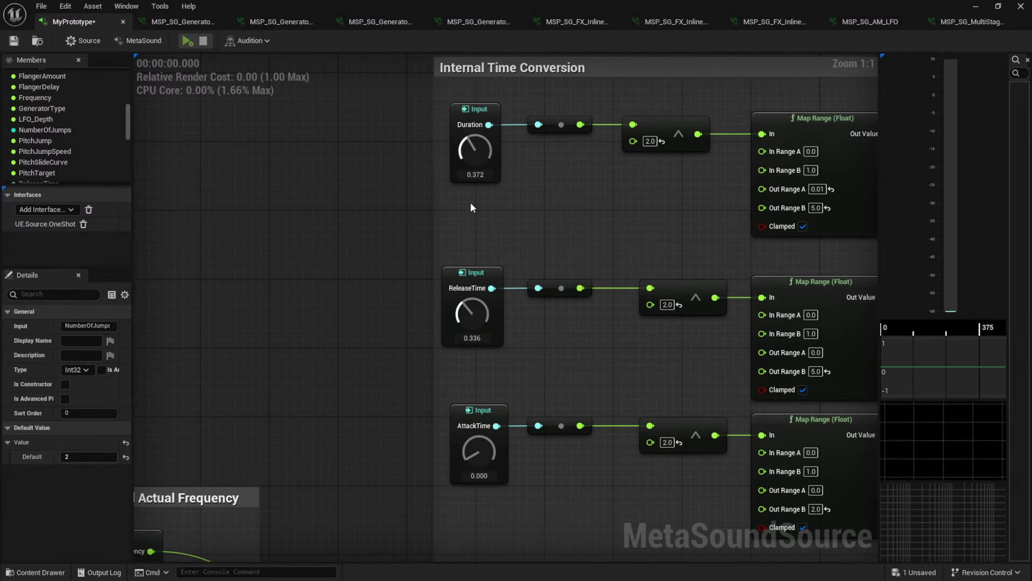
{"action": "right_click_drag", "start_coordinate": [585, 183], "coordinate": [427, 176]}
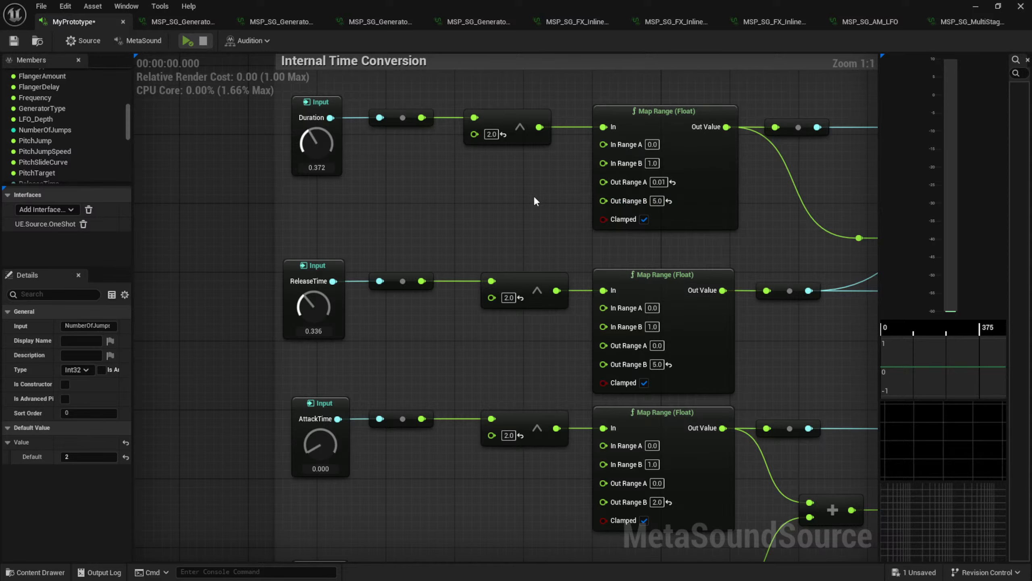
{"action": "right_click_drag", "start_coordinate": [478, 360], "coordinate": [488, 240]}
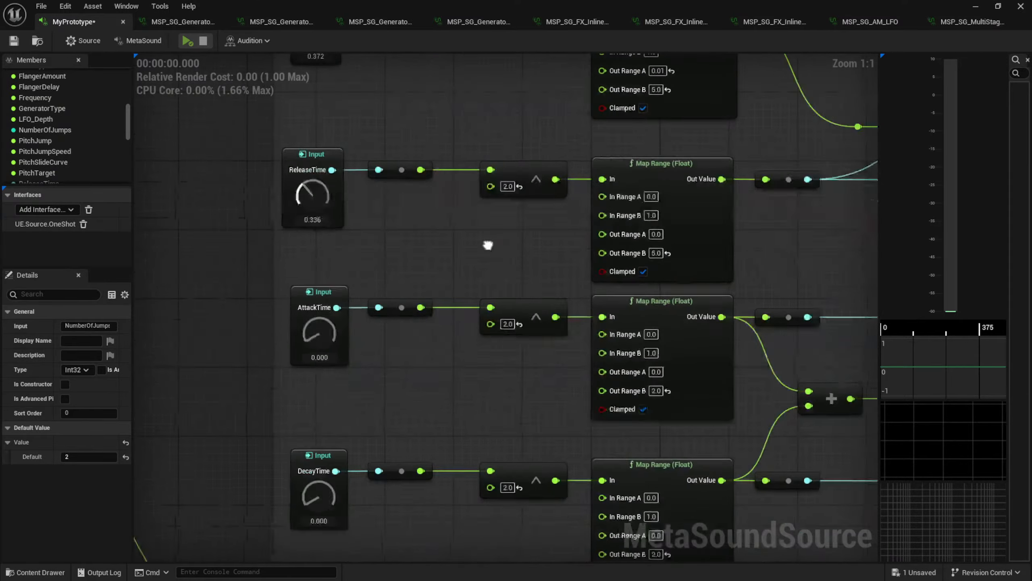
{"action": "right_click_drag", "start_coordinate": [353, 429], "coordinate": [365, 372]}
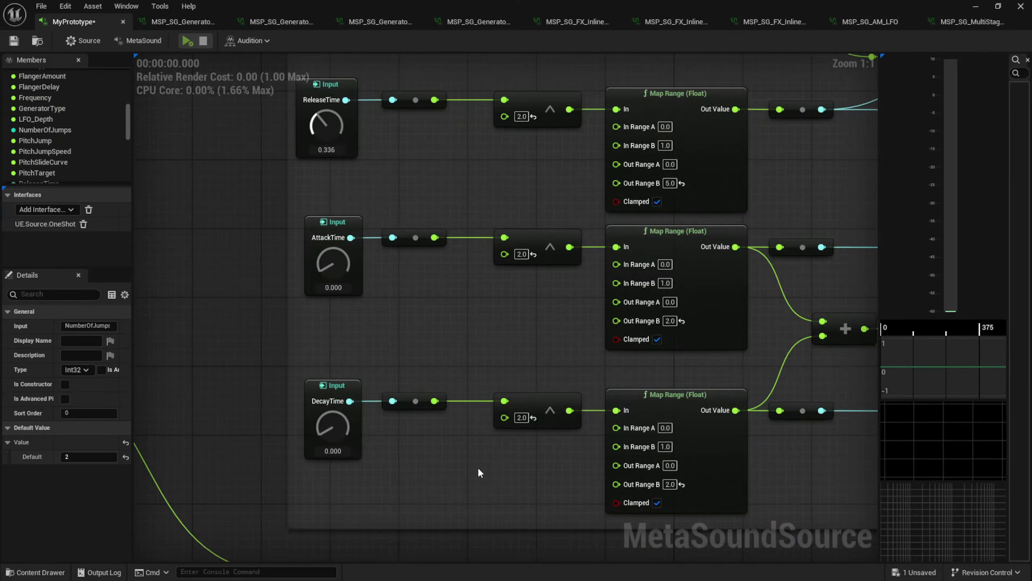
Trace the time Map Range outputs to their internal variables, including the Add and Max nodes feeding Internal_DurationRelease and Internal_Duration
{"action": "right_click_drag", "start_coordinate": [486, 457], "coordinate": [268, 422]}
{"action": "right_click_drag", "start_coordinate": [630, 416], "coordinate": [576, 423]}
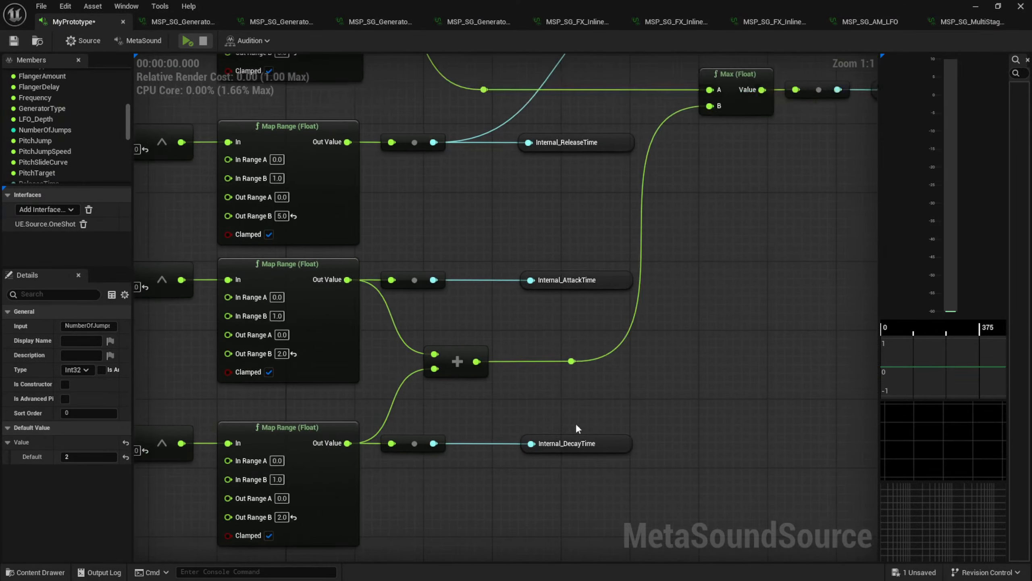
{"action": "right_click_drag", "start_coordinate": [713, 423], "coordinate": [650, 352]}
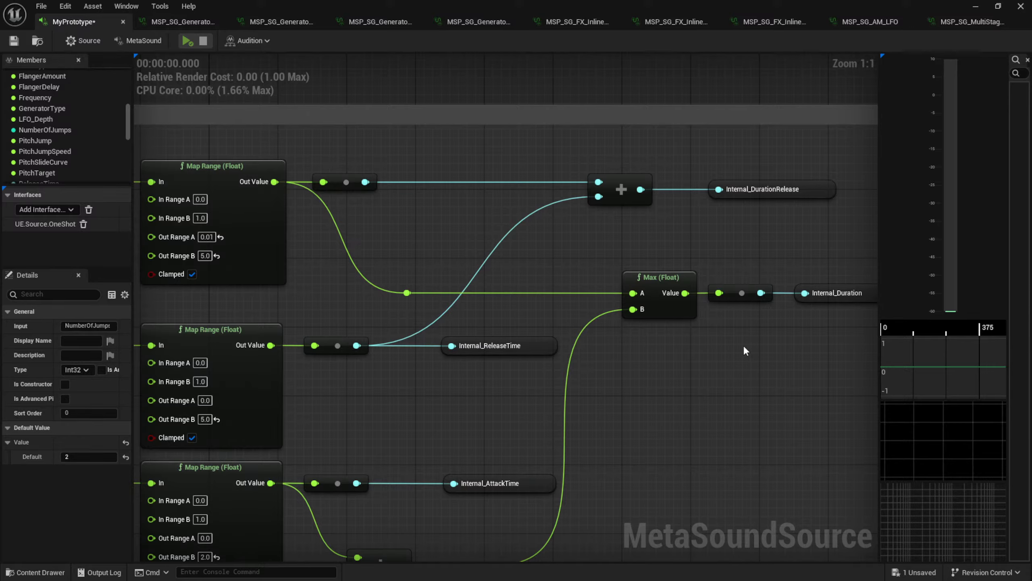
{"action": "right_click_drag", "start_coordinate": [745, 350], "coordinate": [673, 320]}
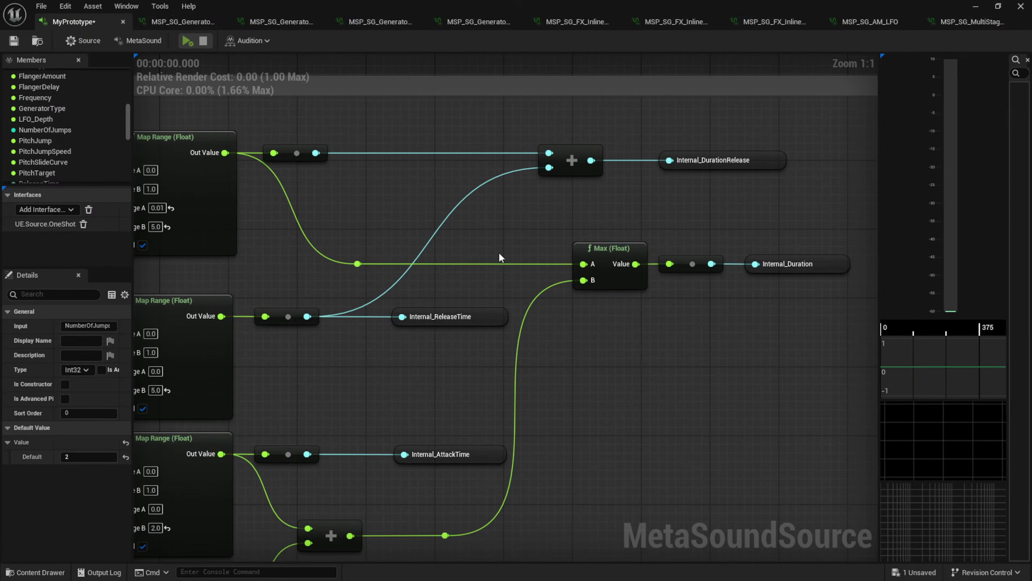
{"action": "right_click_drag", "start_coordinate": [499, 252], "coordinate": [246, 226]}
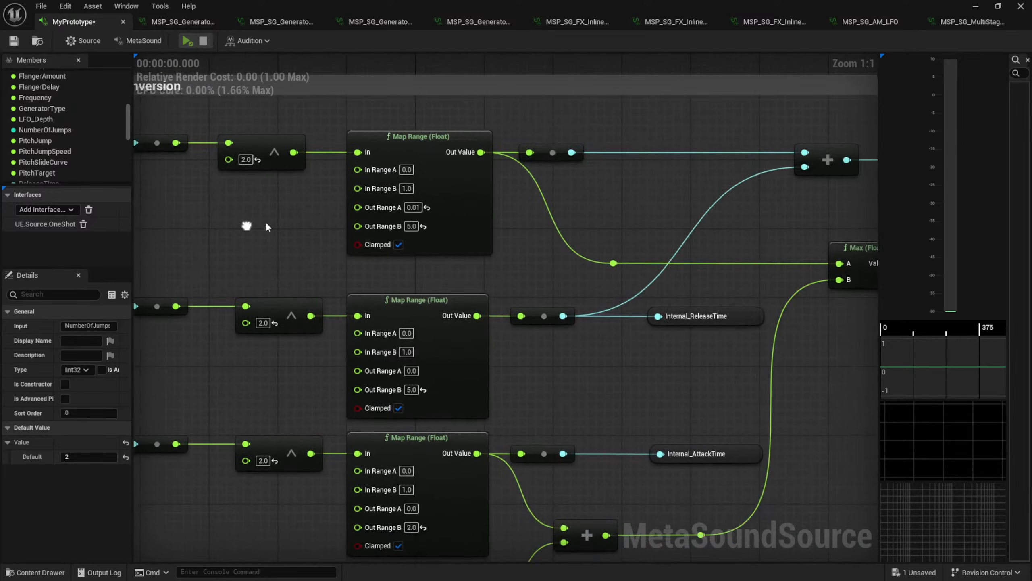
{"action": "right_click_drag", "start_coordinate": [566, 359], "coordinate": [715, 335]}
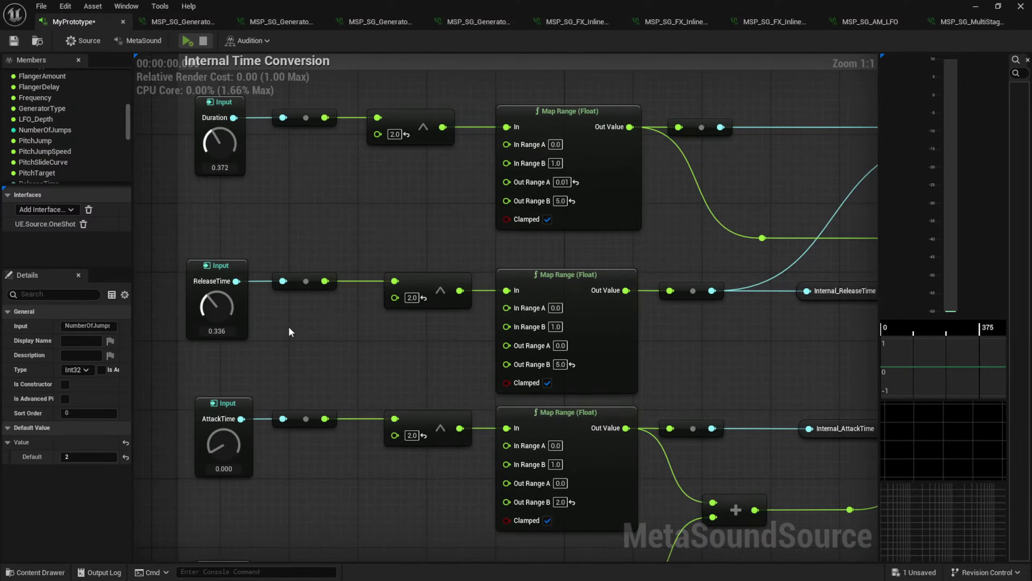
{"action": "right_click_drag", "start_coordinate": [343, 326], "coordinate": [171, 313]}
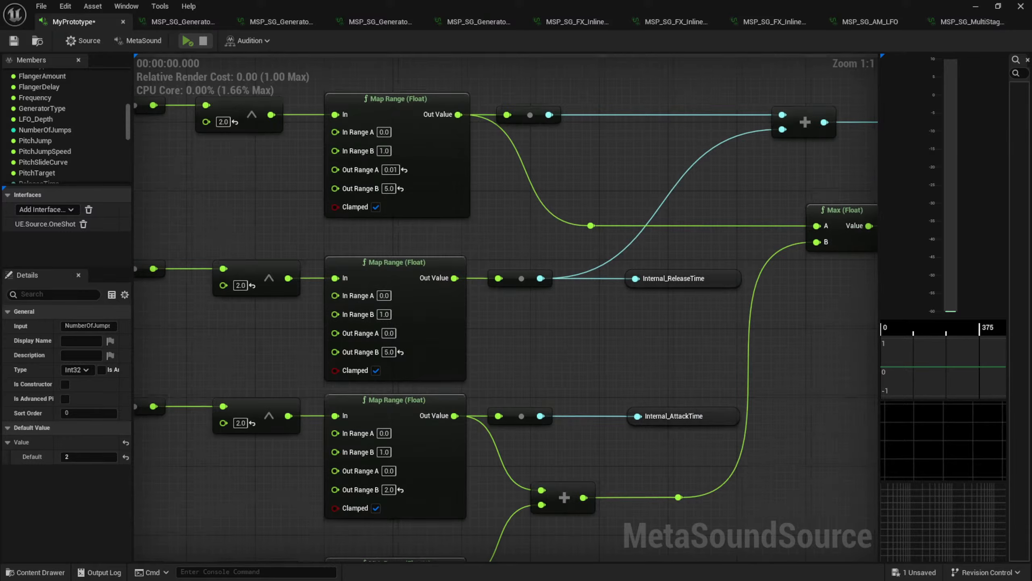
{"action": "right_click_drag", "start_coordinate": [174, 499], "coordinate": [368, 349]}
{"action": "right_click_drag", "start_coordinate": [456, 345], "coordinate": [359, 362]}
{"action": "right_click_drag", "start_coordinate": [691, 337], "coordinate": [470, 423]}
{"action": "right_click_drag", "start_coordinate": [684, 366], "coordinate": [651, 334]}
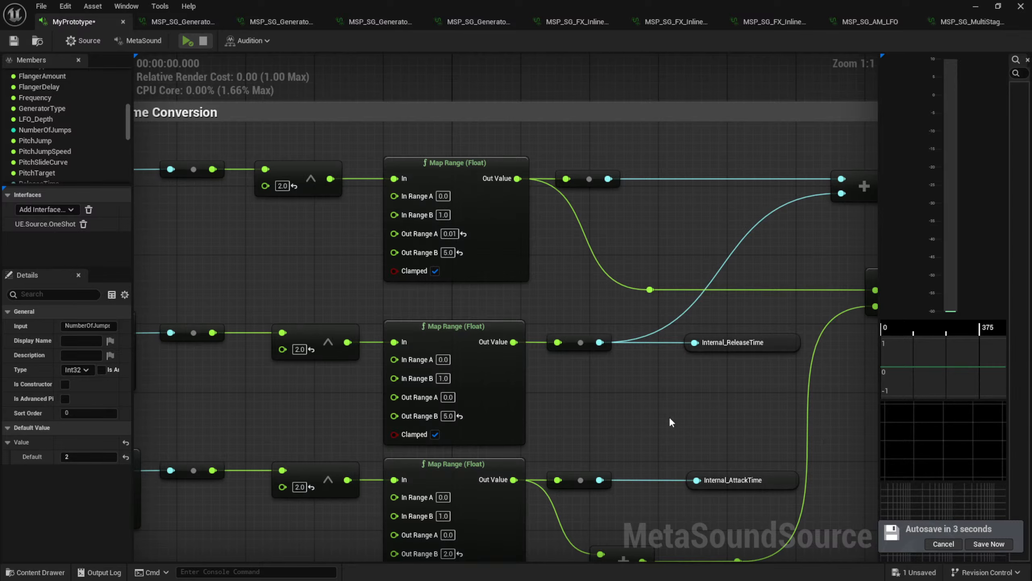
{"action": "scroll", "coordinate": [637, 390], "scroll_direction": "down", "scroll_amount": 3}
{"action": "right_click_drag", "start_coordinate": [709, 410], "coordinate": [536, 286]}
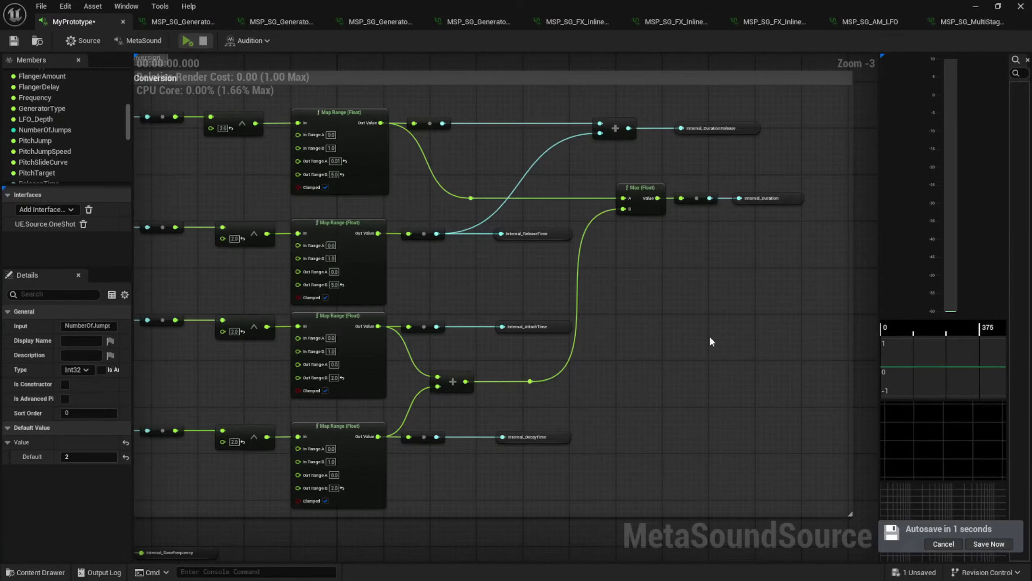
Survey the grouped control knobs across the Generation, Insert FX, Amp and Send FX sections
{"action": "right_click_drag", "start_coordinate": [757, 329], "coordinate": [454, 373]}
{"action": "right_click_drag", "start_coordinate": [537, 376], "coordinate": [393, 401]}
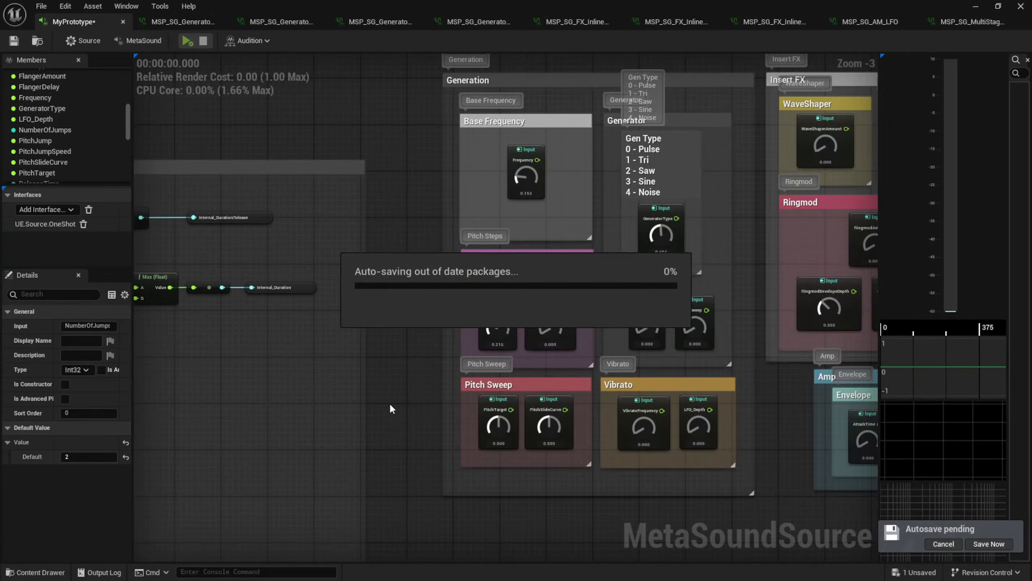
{"action": "right_click_drag", "start_coordinate": [702, 509], "coordinate": [526, 489]}
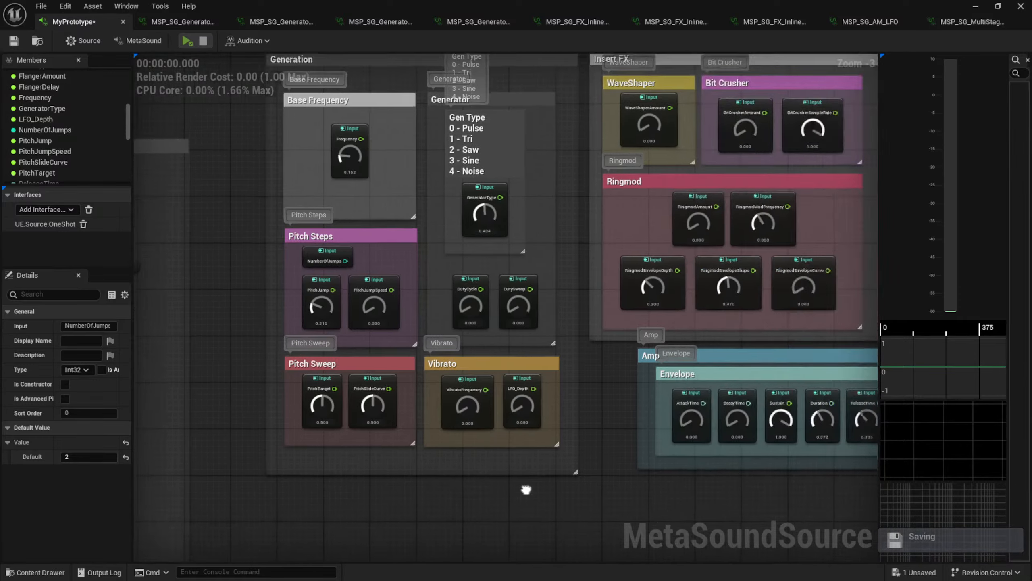
{"action": "right_click_drag", "start_coordinate": [661, 492], "coordinate": [567, 466]}
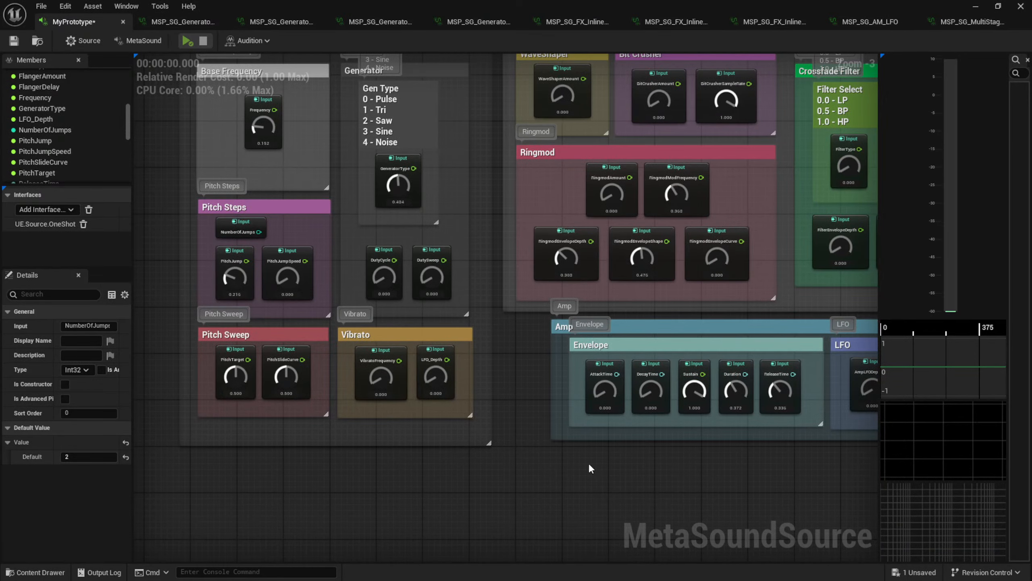
{"action": "right_click_drag", "start_coordinate": [618, 470], "coordinate": [371, 524]}
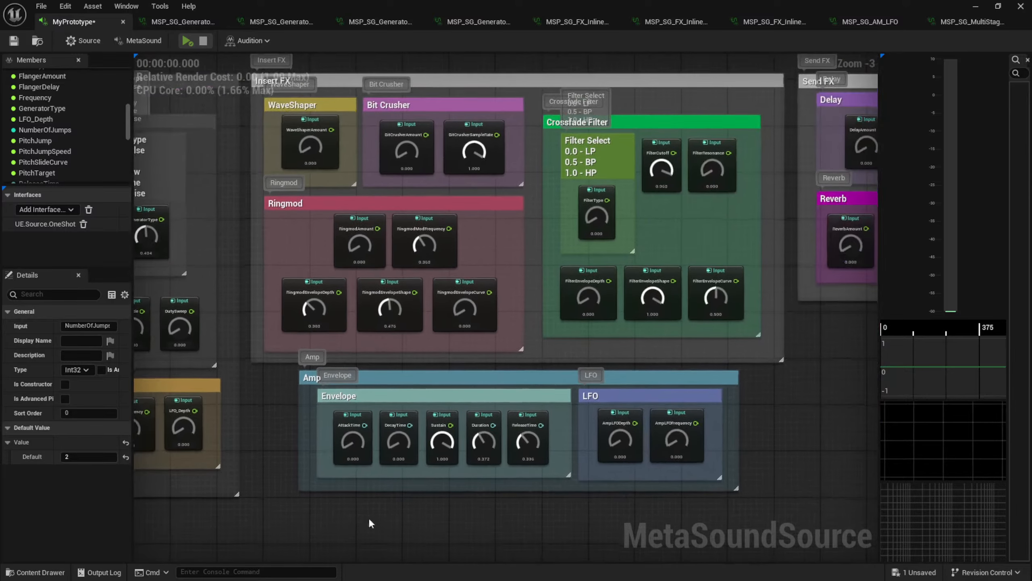
{"action": "right_click_drag", "start_coordinate": [835, 396], "coordinate": [797, 420]}
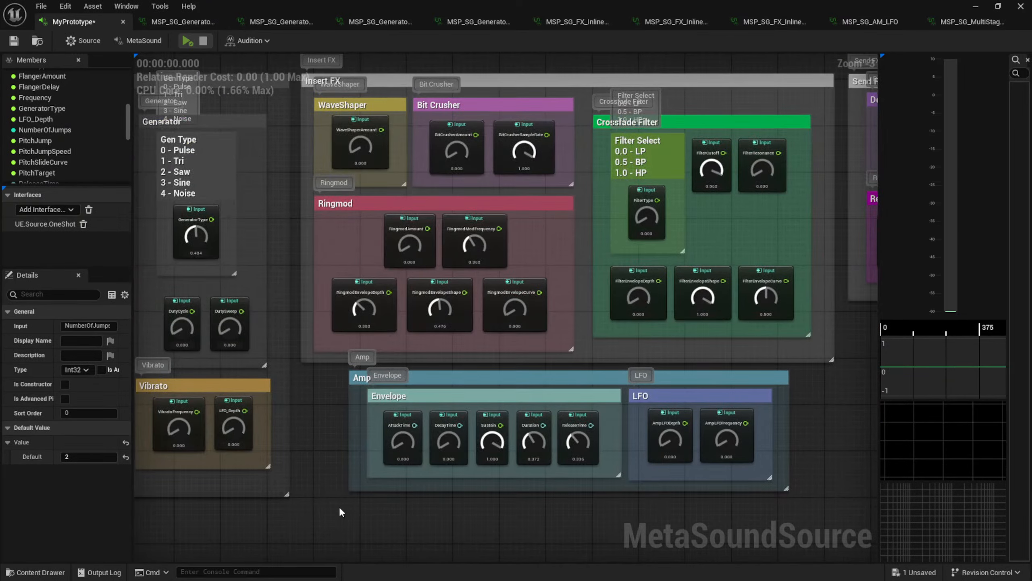
{"action": "right_click_drag", "start_coordinate": [339, 505], "coordinate": [429, 449]}
{"action": "scroll", "coordinate": [475, 409], "scroll_direction": "down", "scroll_amount": 2}
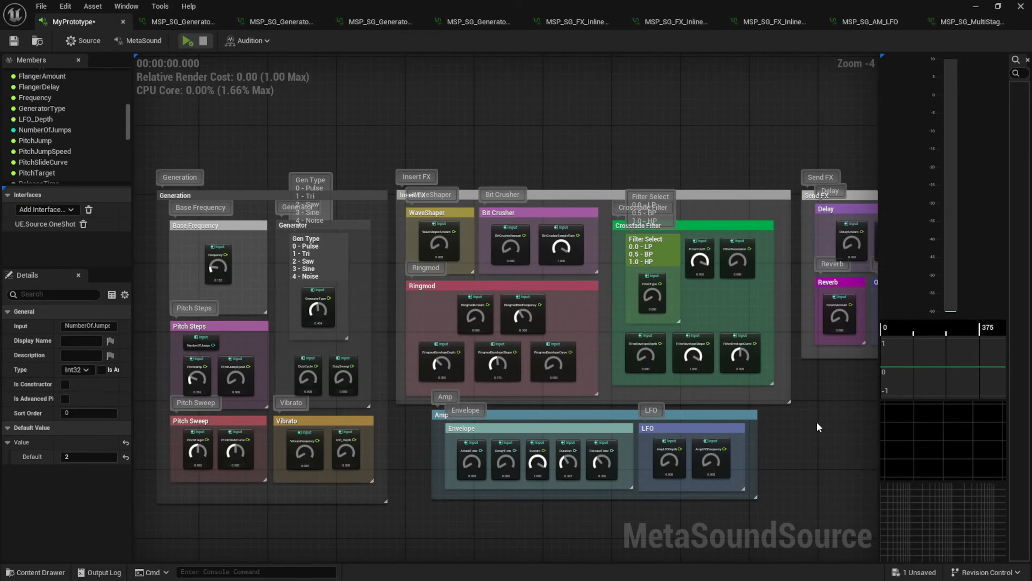
{"action": "right_click_drag", "start_coordinate": [817, 428], "coordinate": [819, 361]}
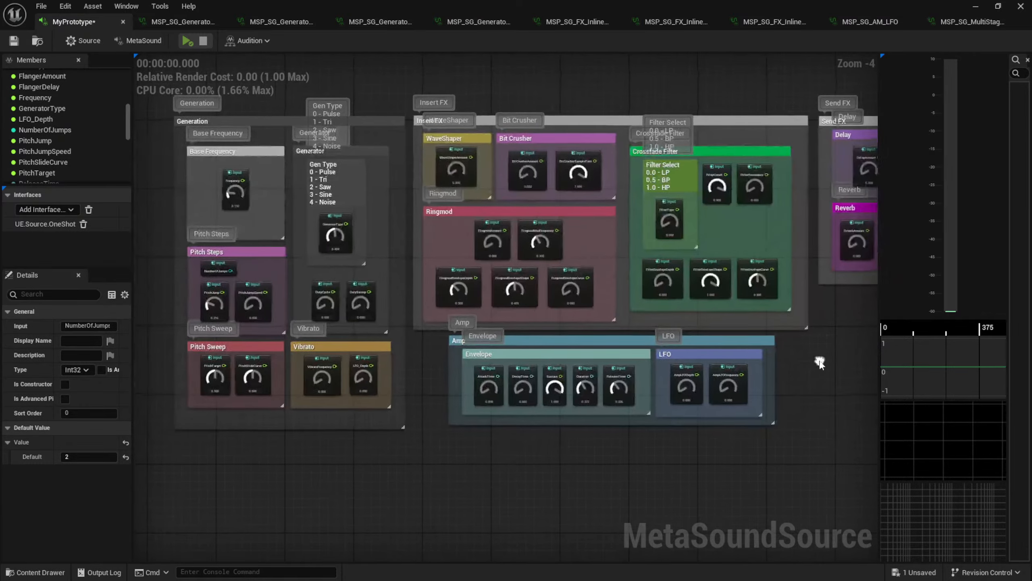
Follow the signal chain from the Crossfade Filter and Amp to the Send FX Mixer, and examine the Delay Effect section
{"action": "right_click_drag", "start_coordinate": [523, 461], "coordinate": [484, 173]}
{"action": "scroll", "coordinate": [561, 423], "scroll_direction": "down", "scroll_amount": 4}
{"action": "right_click_drag", "start_coordinate": [658, 360], "coordinate": [520, 300]}
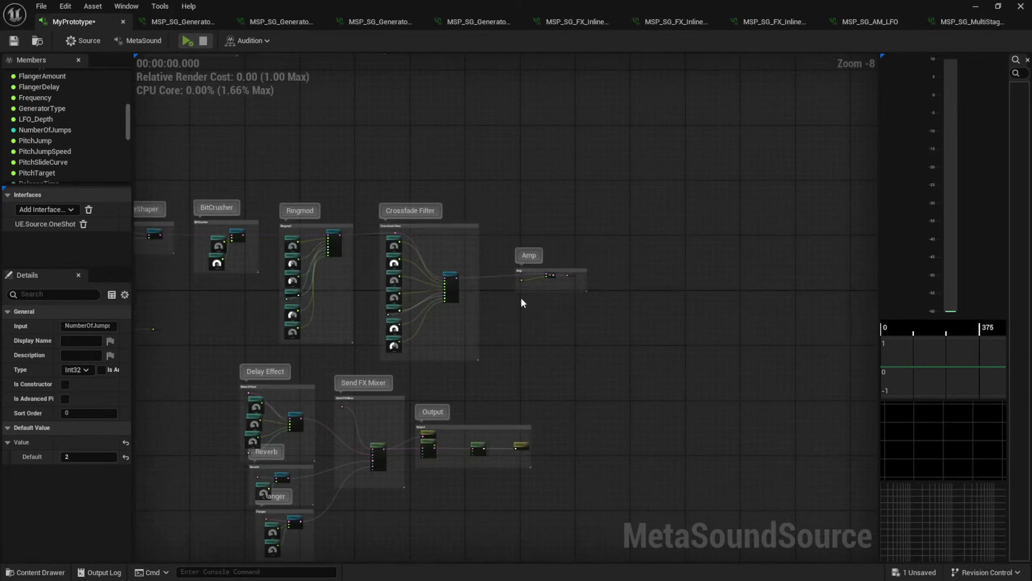
{"action": "scroll", "coordinate": [516, 285], "scroll_direction": "up", "scroll_amount": 8}
{"action": "right_click_drag", "start_coordinate": [470, 323], "coordinate": [370, 365]}
{"action": "scroll", "coordinate": [517, 207], "scroll_direction": "down", "scroll_amount": 1}
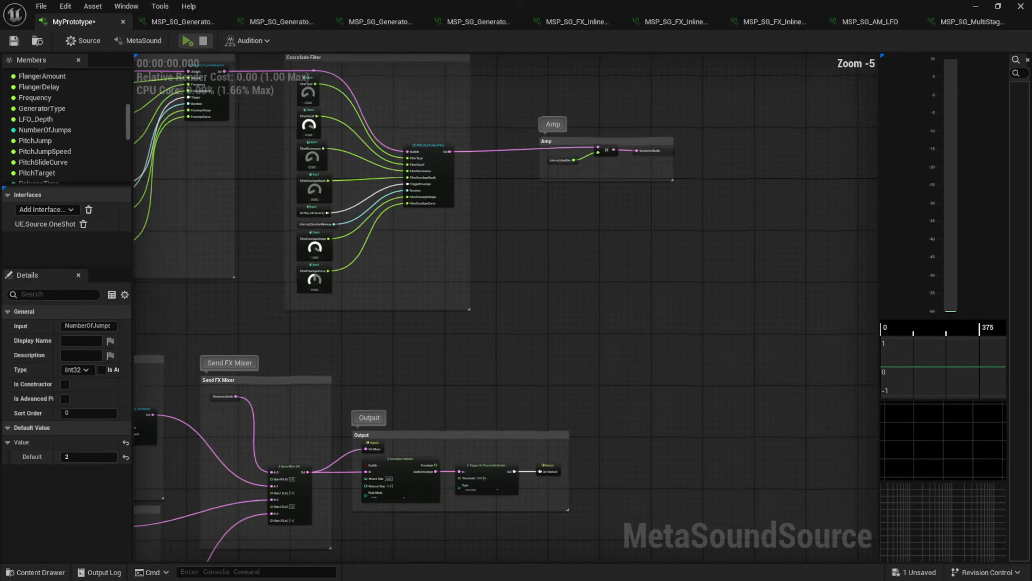
{"action": "right_click_drag", "start_coordinate": [517, 207], "coordinate": [551, 163]}
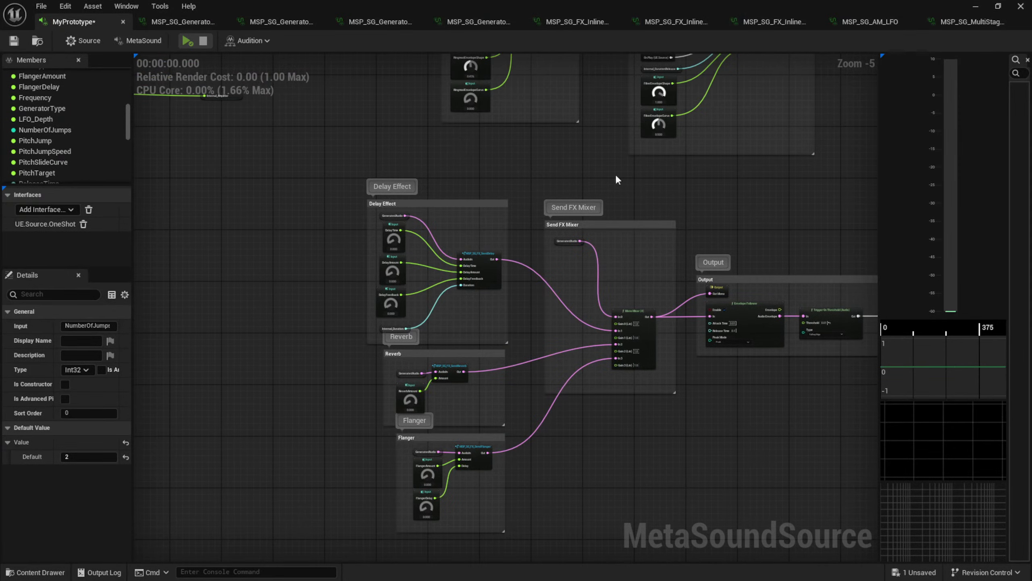
{"action": "scroll", "coordinate": [616, 177], "scroll_direction": "up", "scroll_amount": 5}
{"action": "right_click_drag", "start_coordinate": [493, 248], "coordinate": [681, 235]}
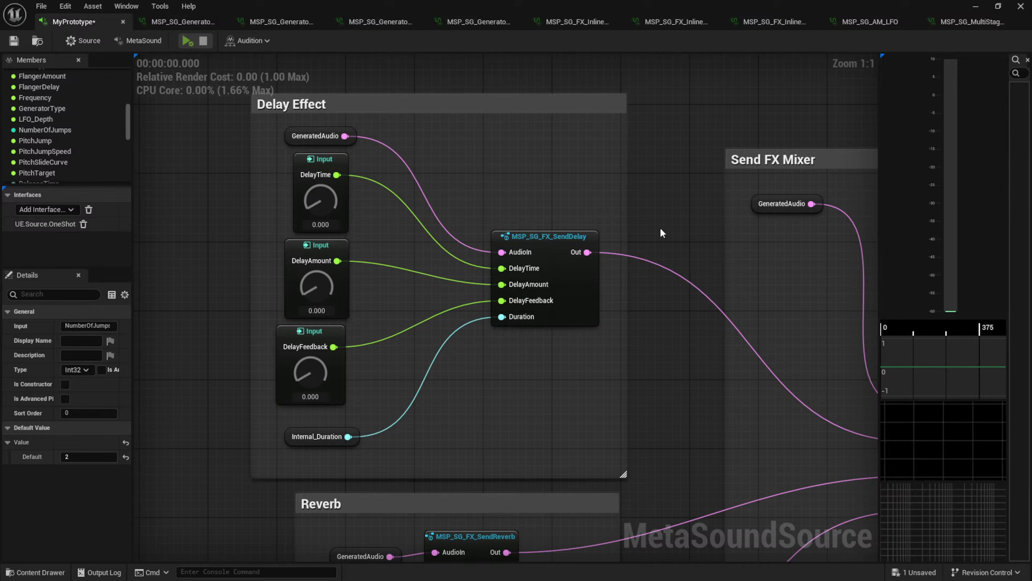
Examine the Reverb and Flanger send sections, return to the Delay Effect, and audition the sound
{"action": "right_click_drag", "start_coordinate": [687, 341], "coordinate": [619, 114]}
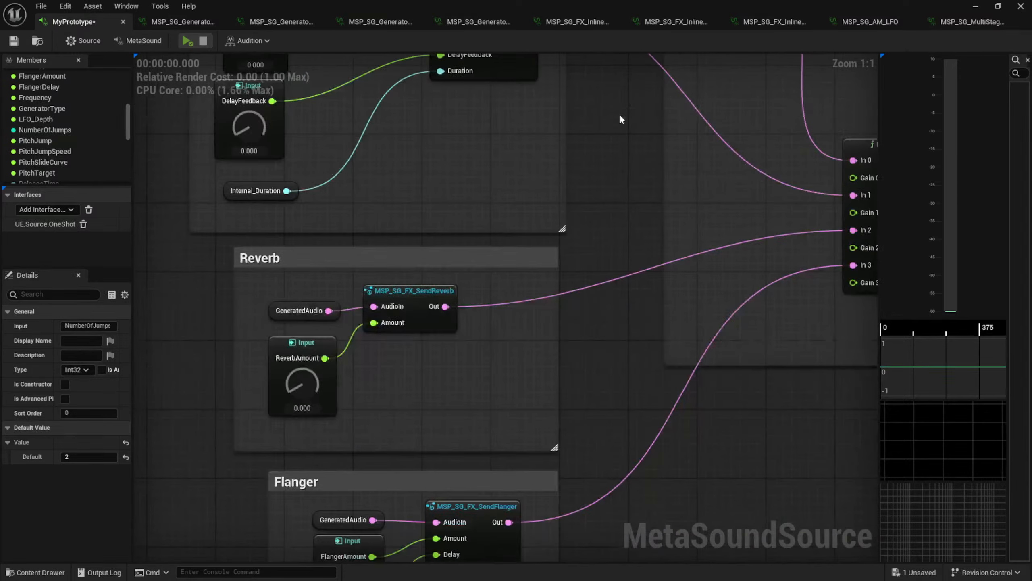
{"action": "right_click_drag", "start_coordinate": [621, 172], "coordinate": [657, 154]}
{"action": "right_click_drag", "start_coordinate": [634, 264], "coordinate": [640, 225]}
{"action": "right_click_drag", "start_coordinate": [500, 431], "coordinate": [497, 386]}
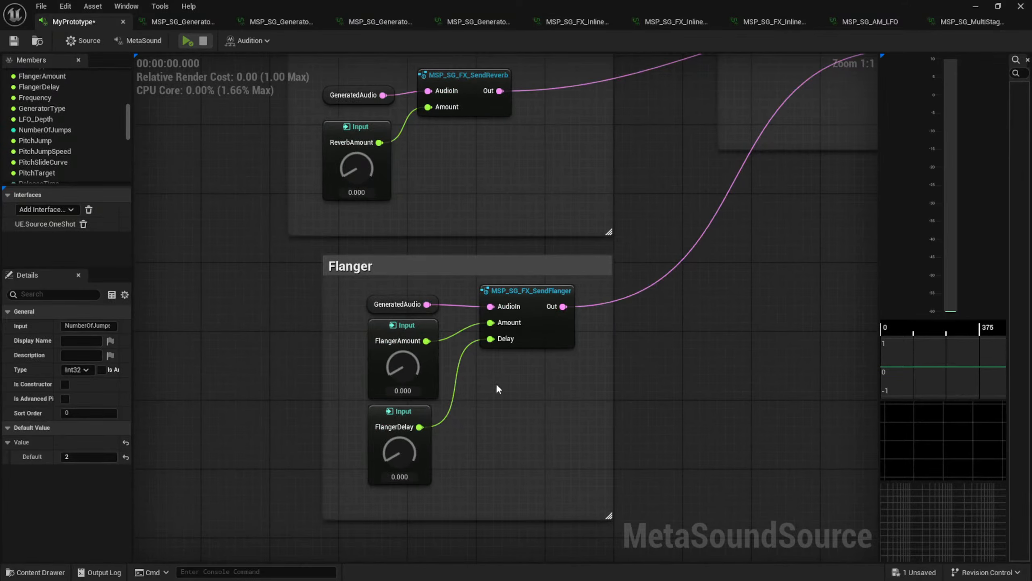
{"action": "right_click_drag", "start_coordinate": [556, 364], "coordinate": [473, 407]}
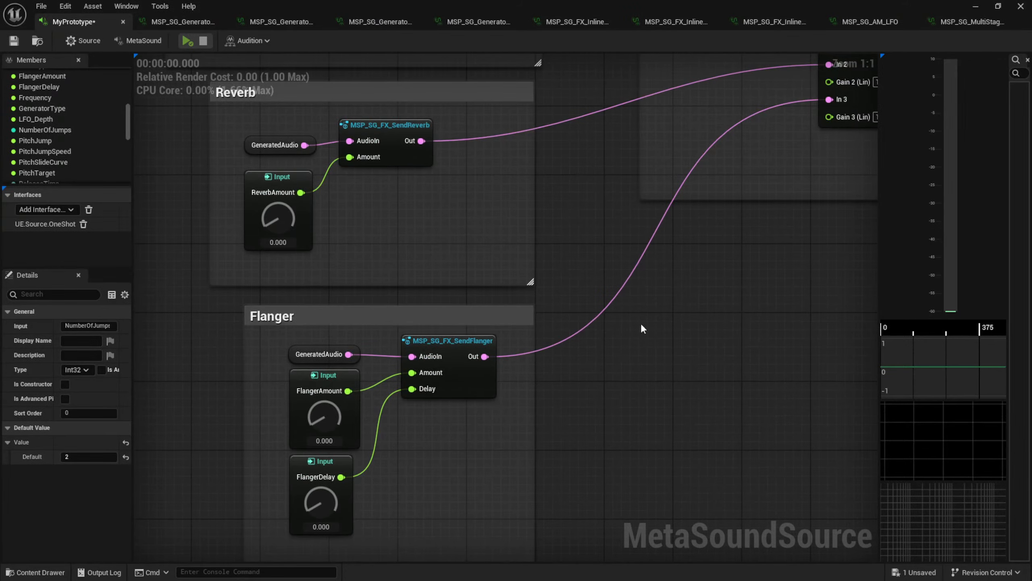
{"action": "right_click_drag", "start_coordinate": [641, 326], "coordinate": [631, 388]}
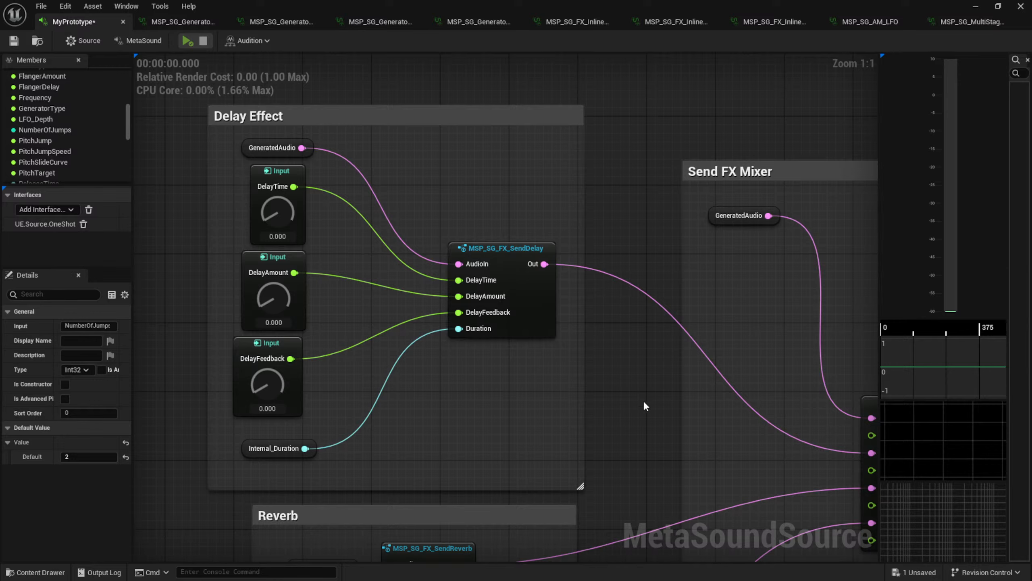
{"action": "right_click_drag", "start_coordinate": [642, 336], "coordinate": [674, 334]}
{"action": "key", "text": "space"}
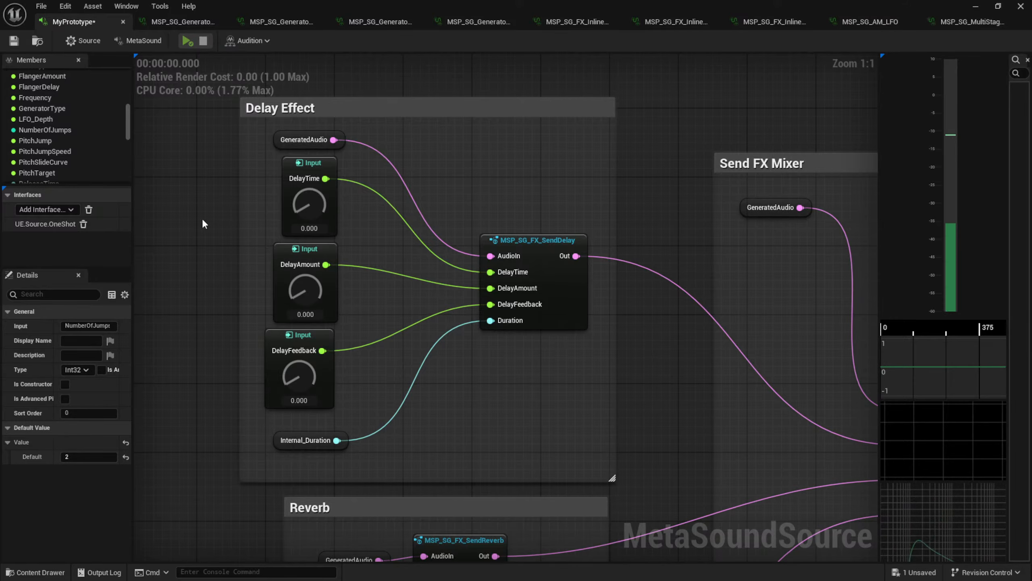
In the Vibrato Control section, set VibratoFrequency to 0.304, try LFO_Depth at 0.416, reduce it to 0.256, and audition the sound
{"action": "scroll", "coordinate": [457, 329], "scroll_direction": "down", "scroll_amount": 5}
{"action": "right_click_drag", "start_coordinate": [562, 385], "coordinate": [716, 408]}
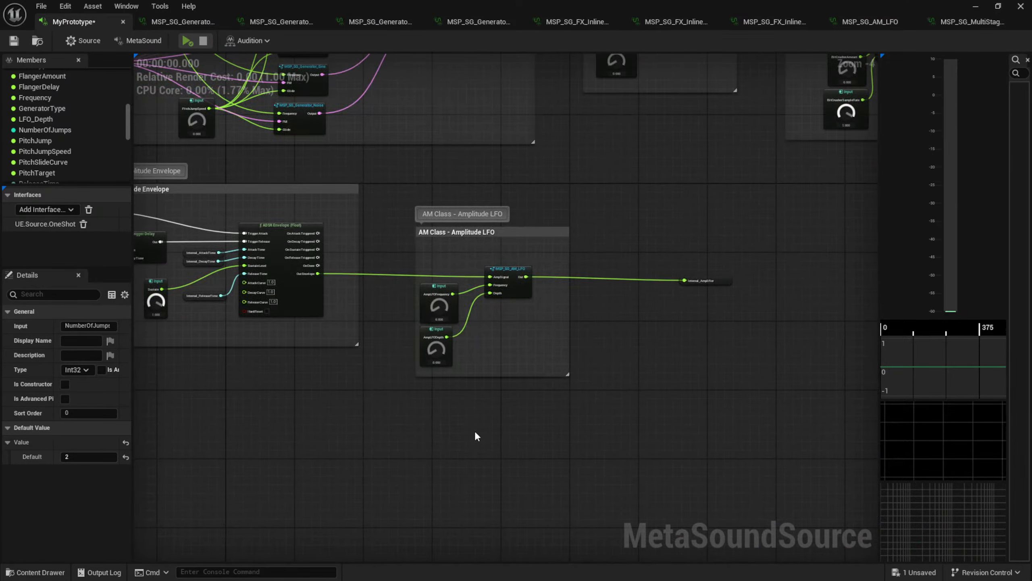
{"action": "right_click_drag", "start_coordinate": [477, 435], "coordinate": [446, 392]}
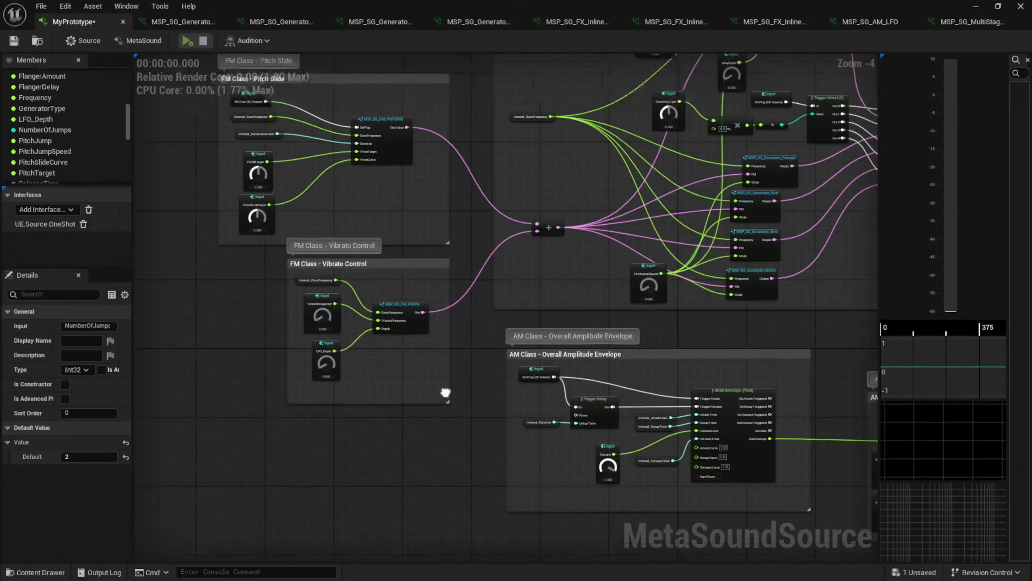
{"action": "scroll", "coordinate": [430, 428], "scroll_direction": "up", "scroll_amount": 4}
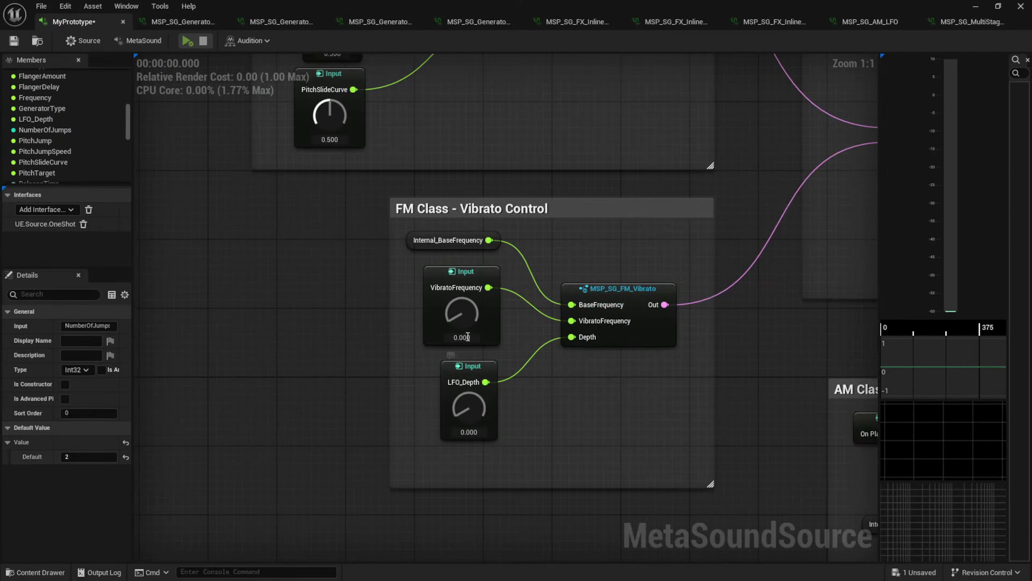
{"action": "left_click_drag", "start_coordinate": [467, 318], "coordinate": [477, 276]}
{"action": "left_click_drag", "start_coordinate": [464, 400], "coordinate": [481, 345]}
{"action": "key", "text": "space"}
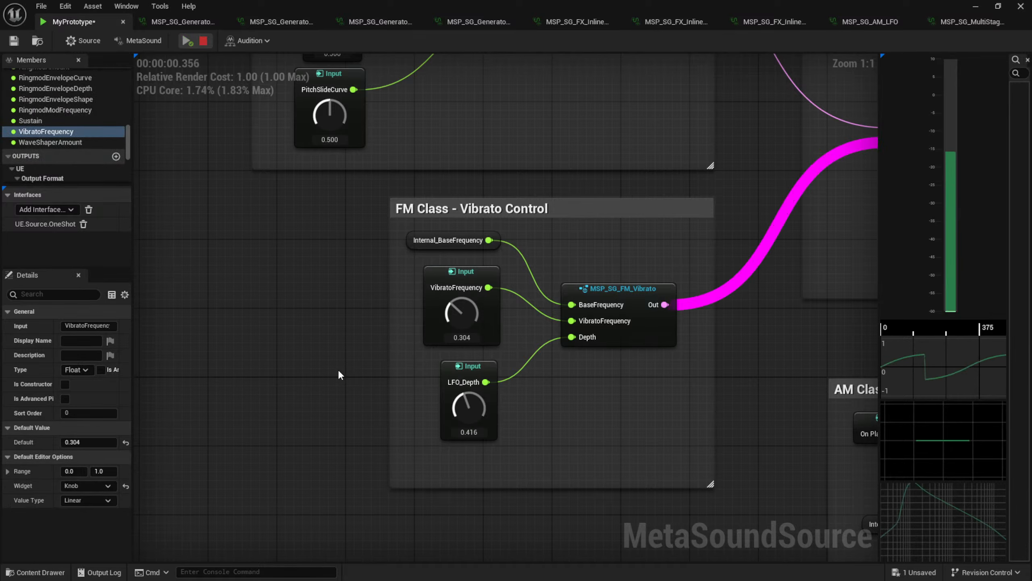
{"action": "left_click_drag", "start_coordinate": [455, 402], "coordinate": [453, 425]}
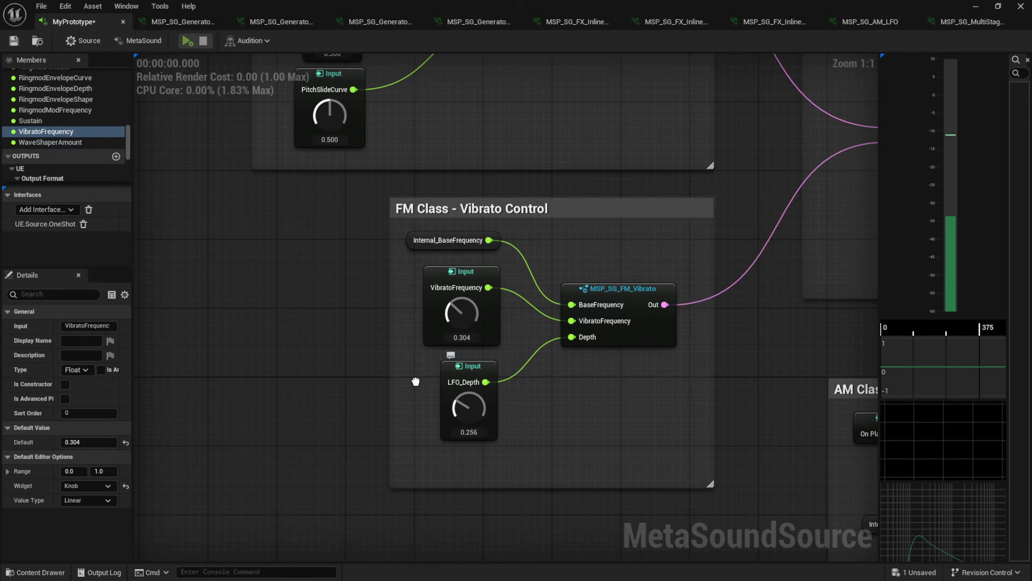
{"action": "key", "text": "space"}
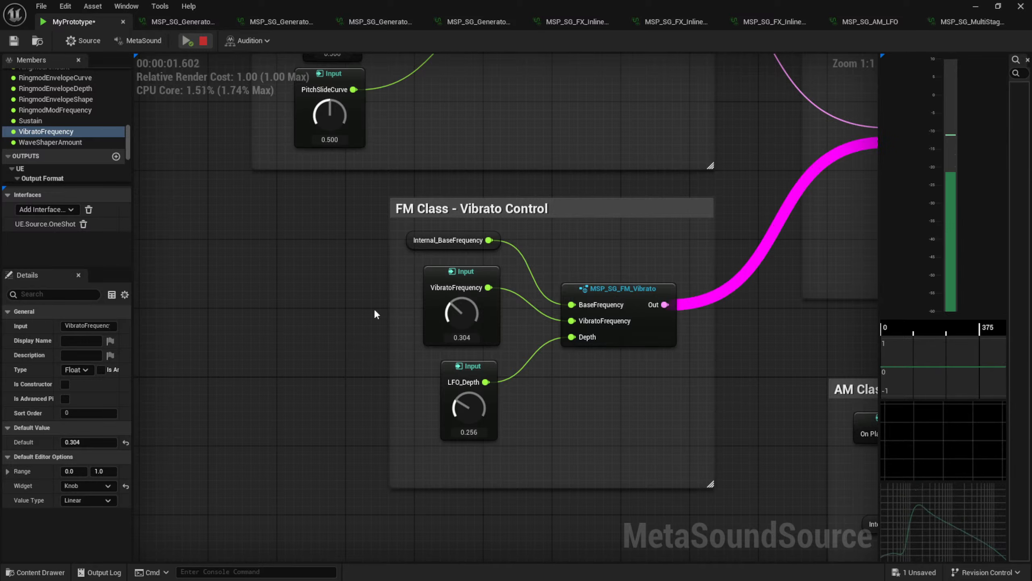
Open the MSP_SG_FM_PitchSlide patch, examine its PitchCurve, AD Envelope and Map Range nodes, and return to MyPrototype
{"action": "right_click_drag", "start_coordinate": [376, 307], "coordinate": [384, 510]}
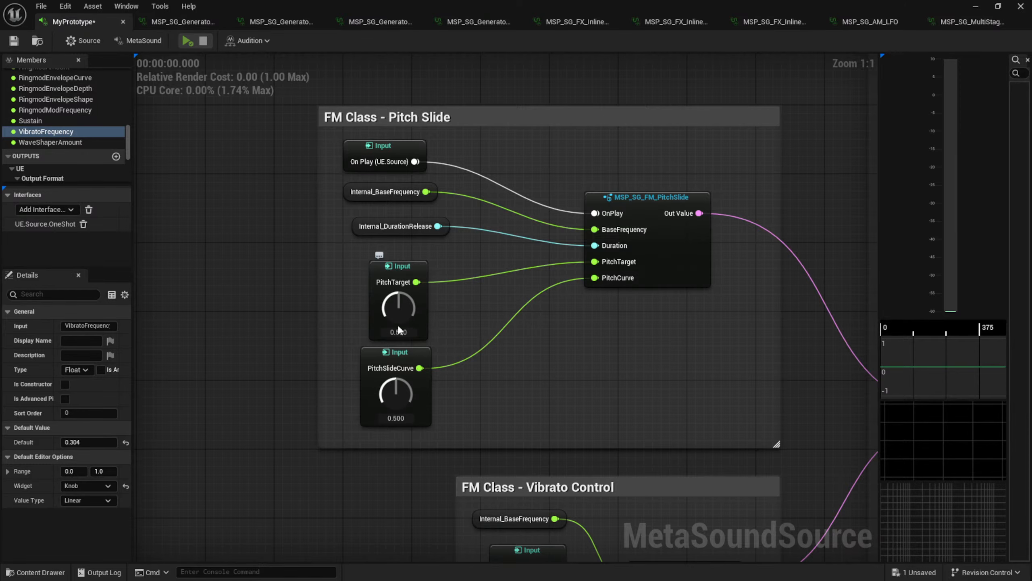
{"action": "double_click", "coordinate": [674, 252]}
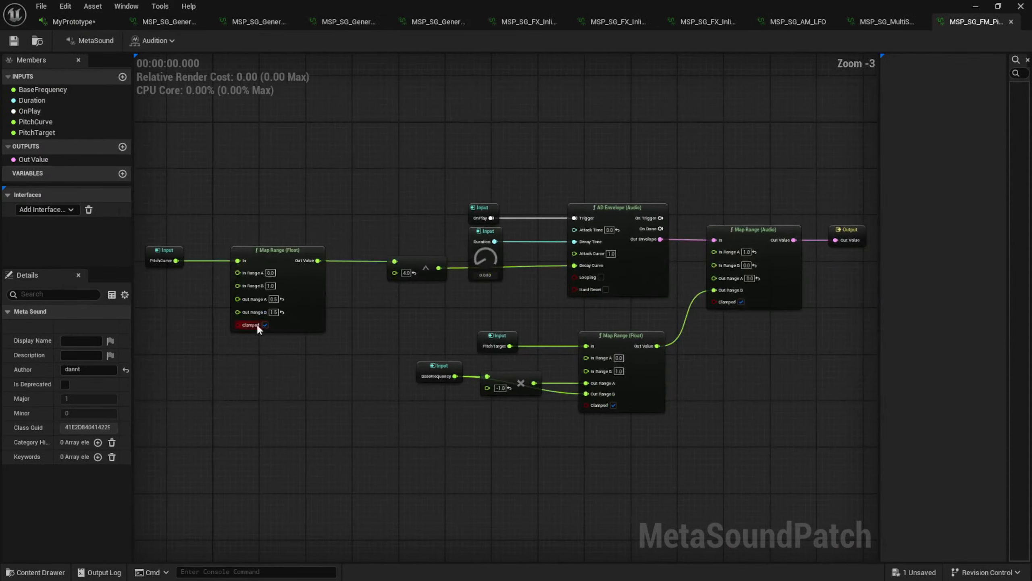
{"action": "right_click_drag", "start_coordinate": [258, 328], "coordinate": [336, 389]}
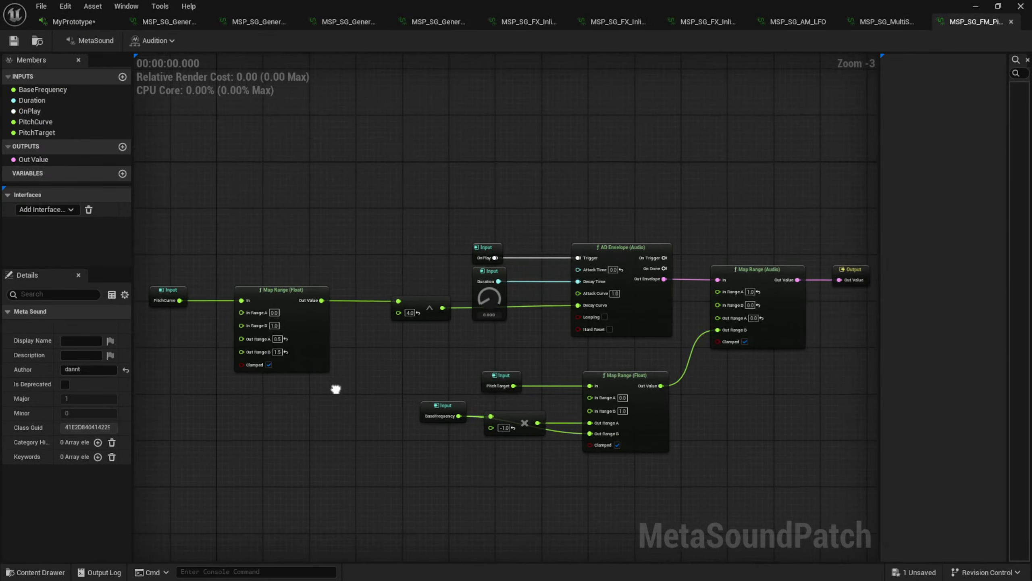
{"action": "scroll", "coordinate": [338, 343], "scroll_direction": "up", "scroll_amount": 3}
{"action": "right_click_drag", "start_coordinate": [530, 338], "coordinate": [383, 360]}
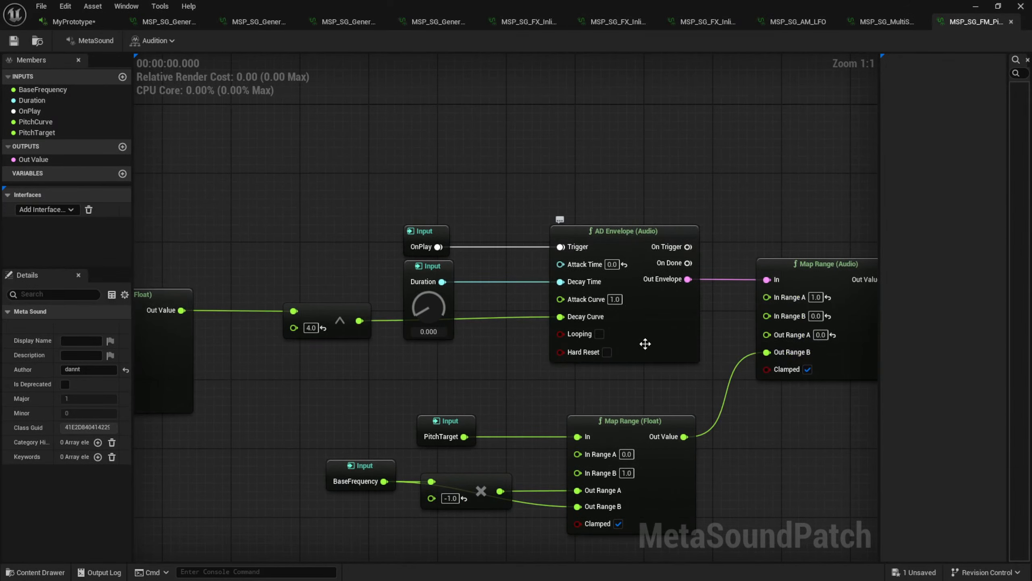
{"action": "right_click_drag", "start_coordinate": [468, 370], "coordinate": [524, 334]}
{"action": "right_click_drag", "start_coordinate": [181, 153], "coordinate": [356, 159]}
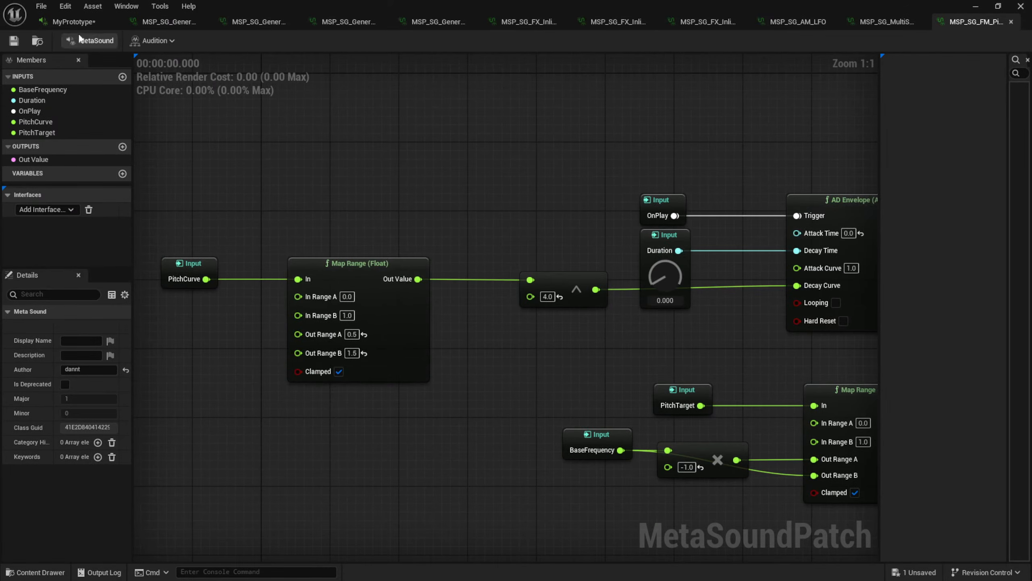
{"action": "left_click", "coordinate": [73, 21]}
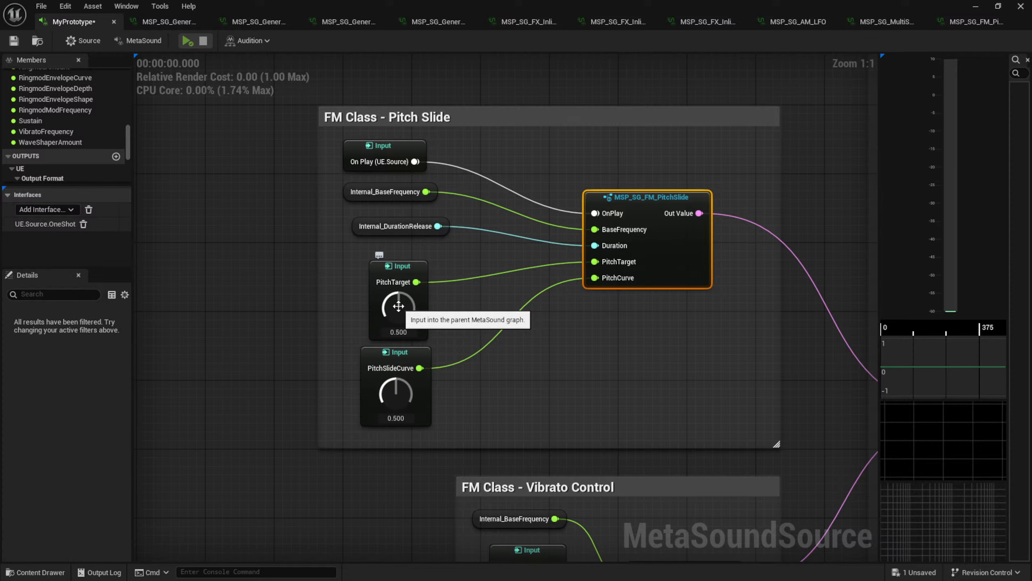
Audition the sound, raise PitchTarget in the Pitch Slide section to 0.708, and listen again
{"action": "left_click", "coordinate": [295, 304]}
{"action": "key", "text": "space"}
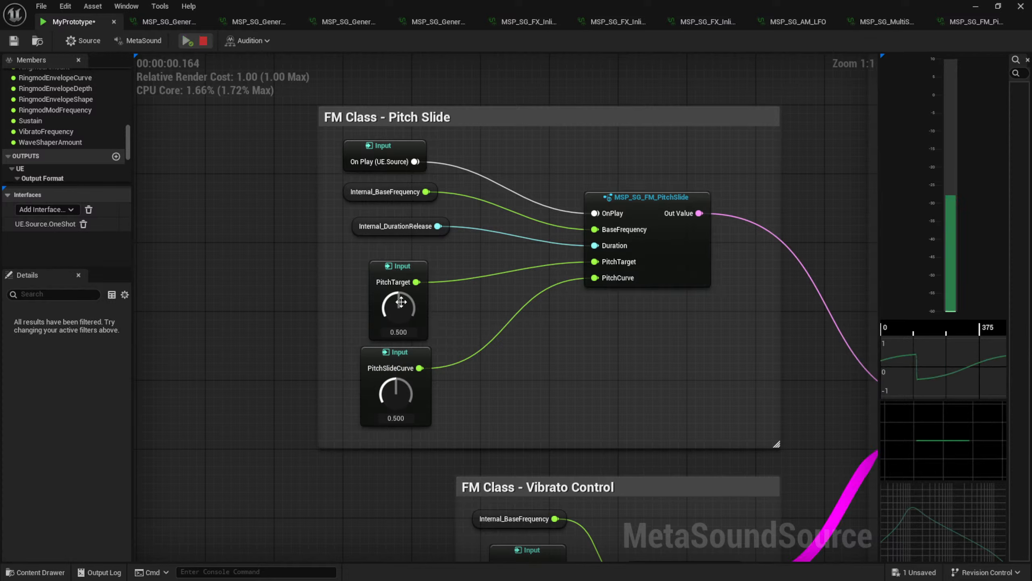
{"action": "left_click_drag", "start_coordinate": [400, 305], "coordinate": [400, 278]}
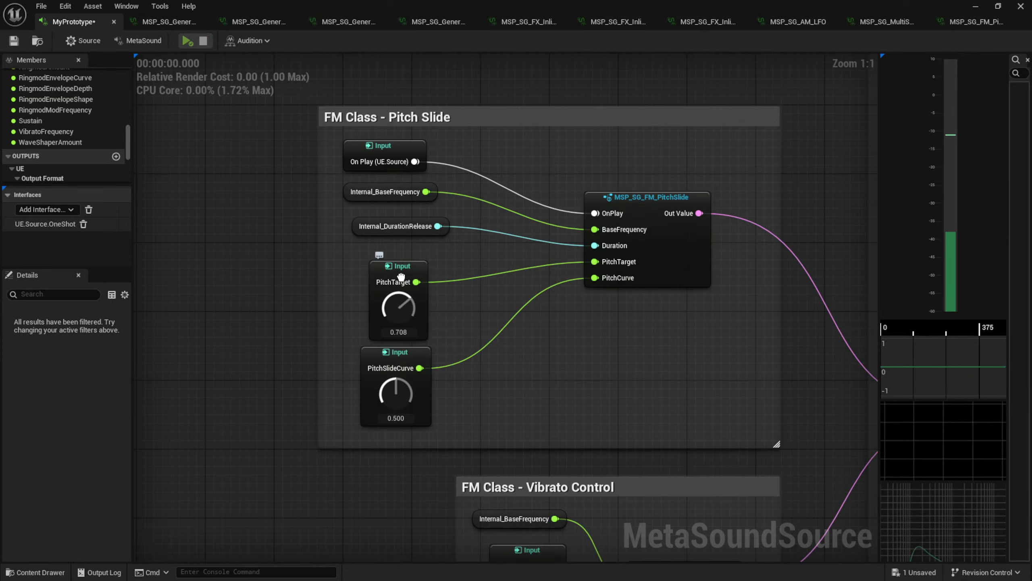
{"action": "left_click", "coordinate": [401, 279]}
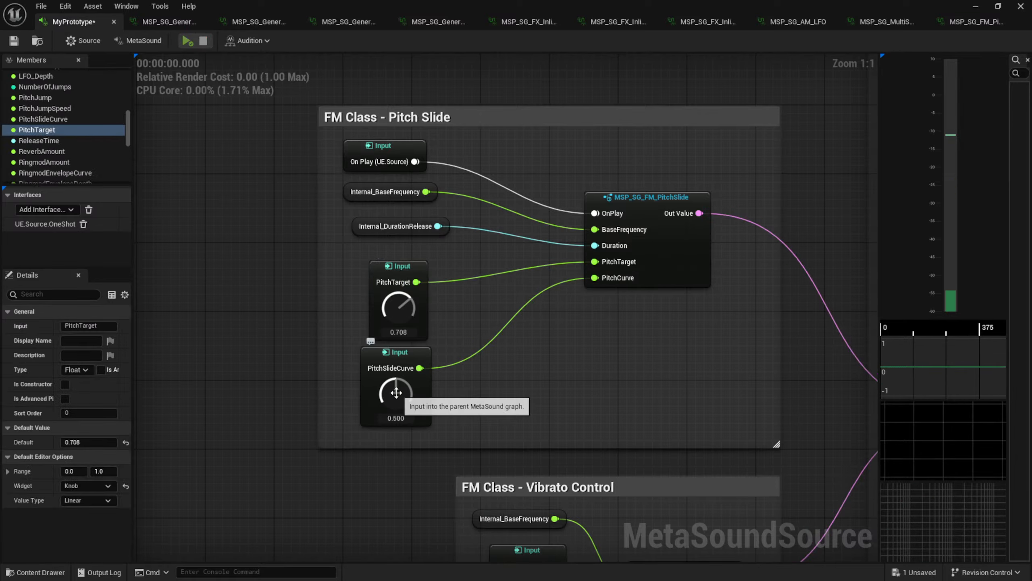
Audition the pitch slide with PitchSlideCurve set to 0.224 and again with it set to 0.760
{"action": "left_click_drag", "start_coordinate": [396, 394], "coordinate": [386, 430]}
{"action": "key", "text": "space"}
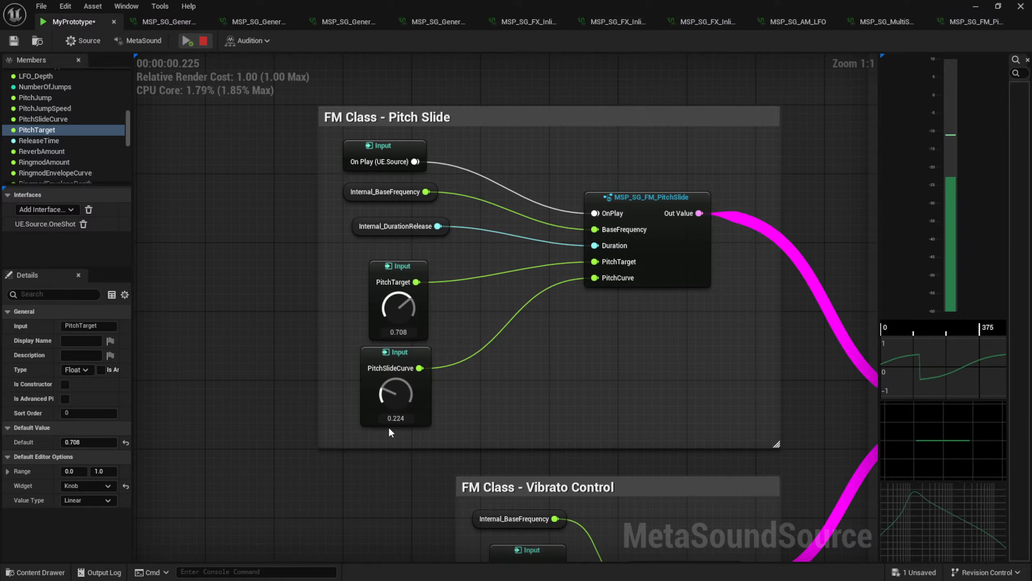
{"action": "left_click_drag", "start_coordinate": [391, 390], "coordinate": [334, 352]}
{"action": "key", "text": "space"}
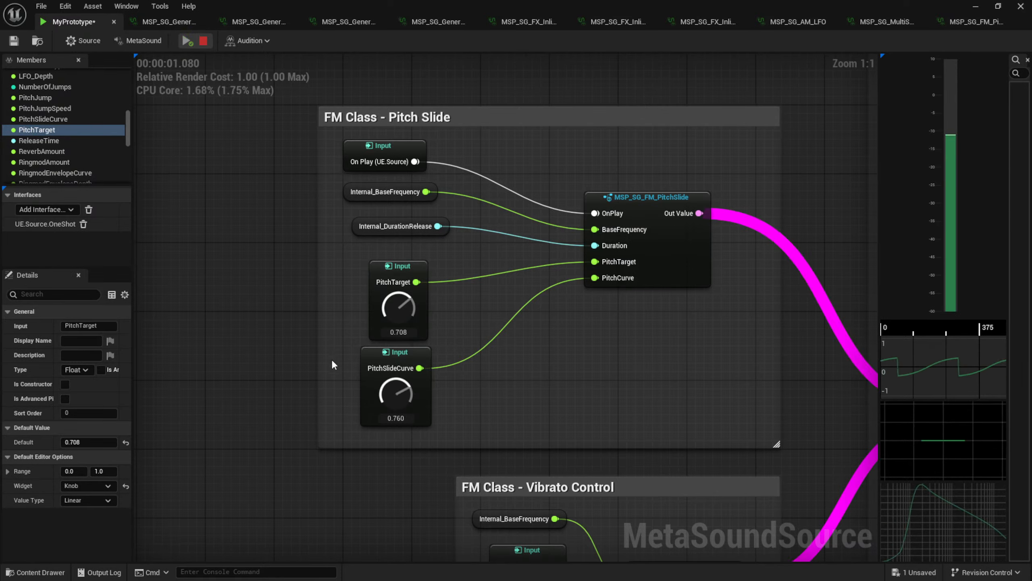
Set PitchTarget to 0.264 and PitchSlideCurve to 0.432, auditioning the pitch slide after each change
{"action": "left_click_drag", "start_coordinate": [400, 308], "coordinate": [395, 364]}
{"action": "key", "text": "space"}
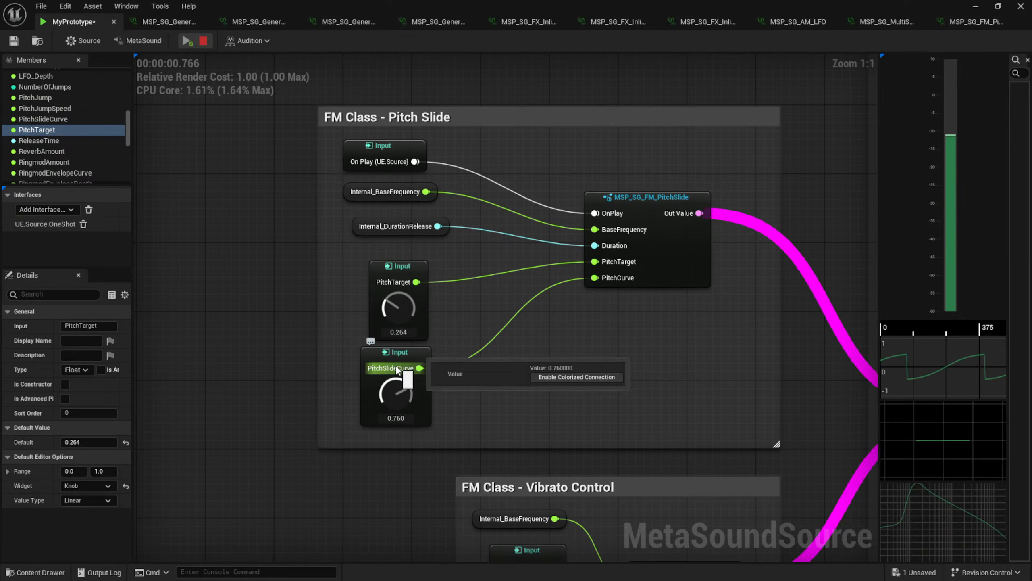
{"action": "left_click_drag", "start_coordinate": [390, 382], "coordinate": [392, 443]}
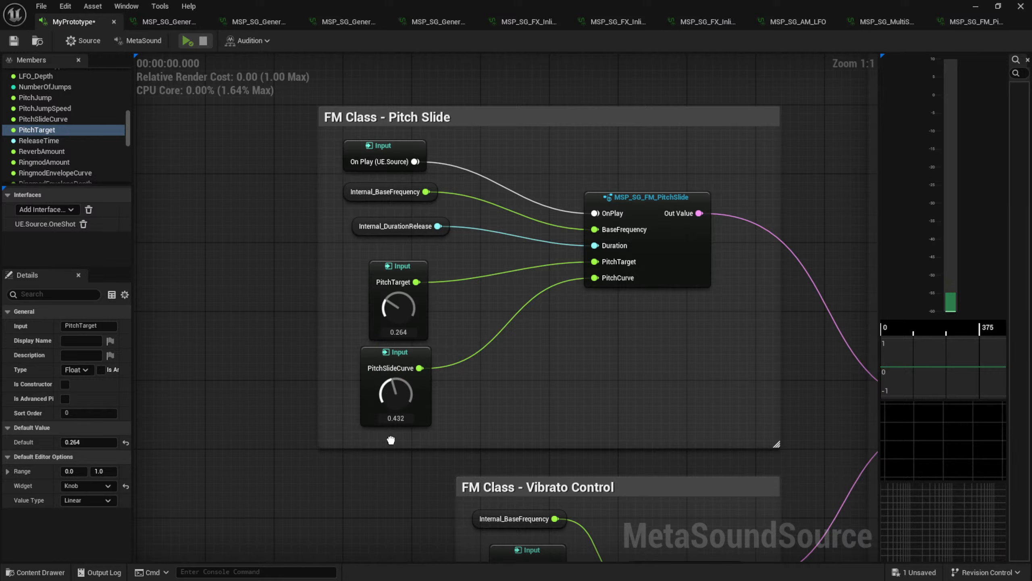
{"action": "key", "text": "space"}
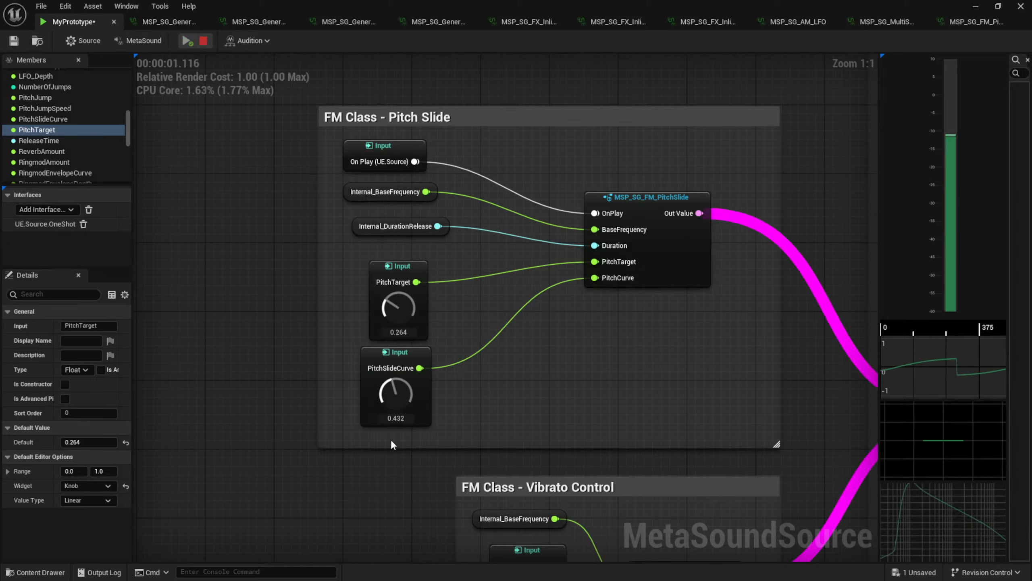
Set PitchSlideCurve to 0.504 and PitchTarget to 0.352 in the Pitch Slide section
{"action": "left_click_drag", "start_coordinate": [405, 392], "coordinate": [405, 378]}
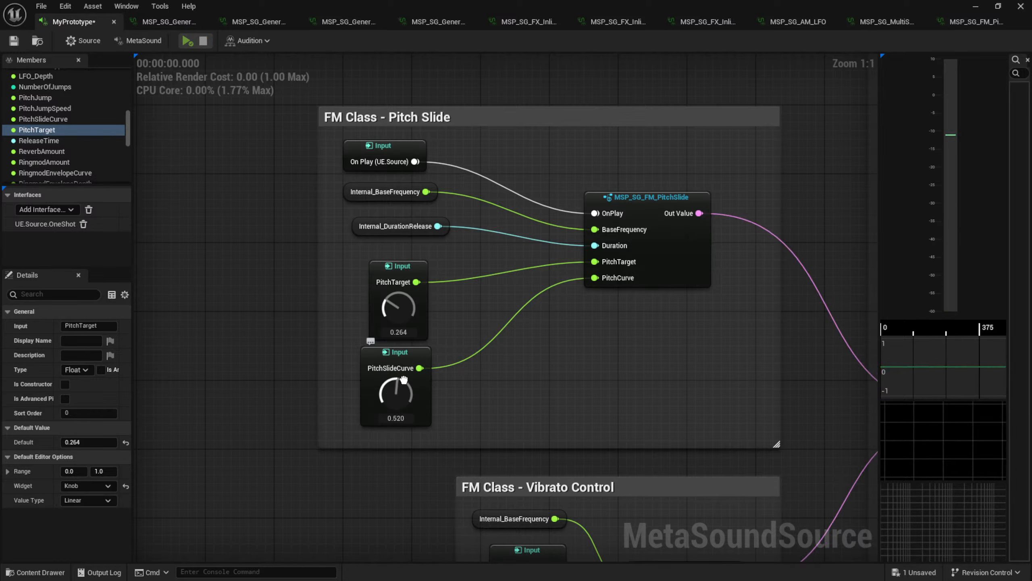
{"action": "left_click_drag", "start_coordinate": [402, 308], "coordinate": [406, 300]}
{"action": "right_click_drag", "start_coordinate": [583, 315], "coordinate": [571, 402]}
{"action": "right_click_drag", "start_coordinate": [527, 260], "coordinate": [573, 271]}
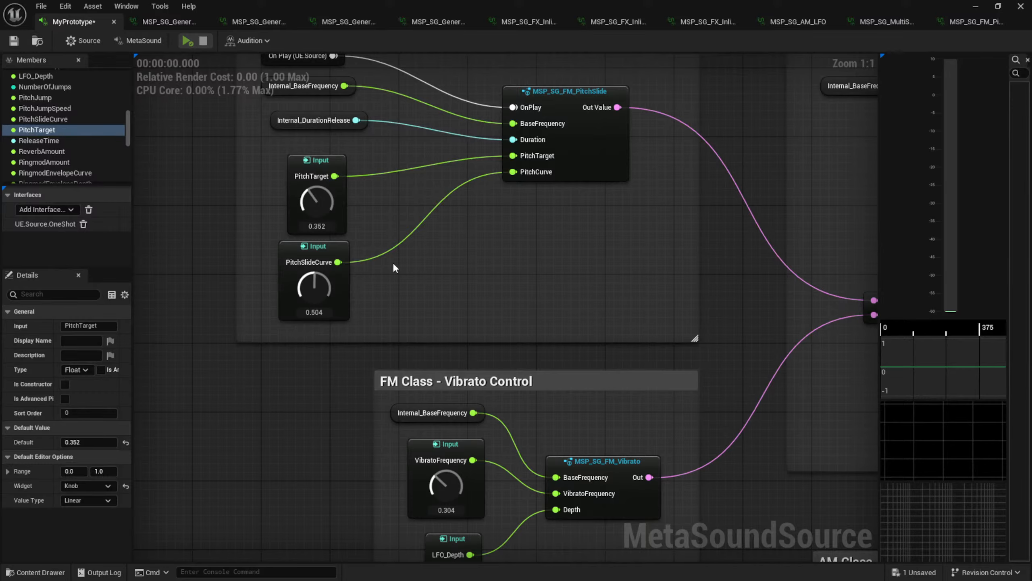
In the Internal Time Conversion section, set Duration to 0.260 and ReleaseTime to 0.180, and audition the sound
{"action": "right_click_drag", "start_coordinate": [393, 267], "coordinate": [465, 419]}
{"action": "right_click_drag", "start_coordinate": [650, 51], "coordinate": [508, 310]}
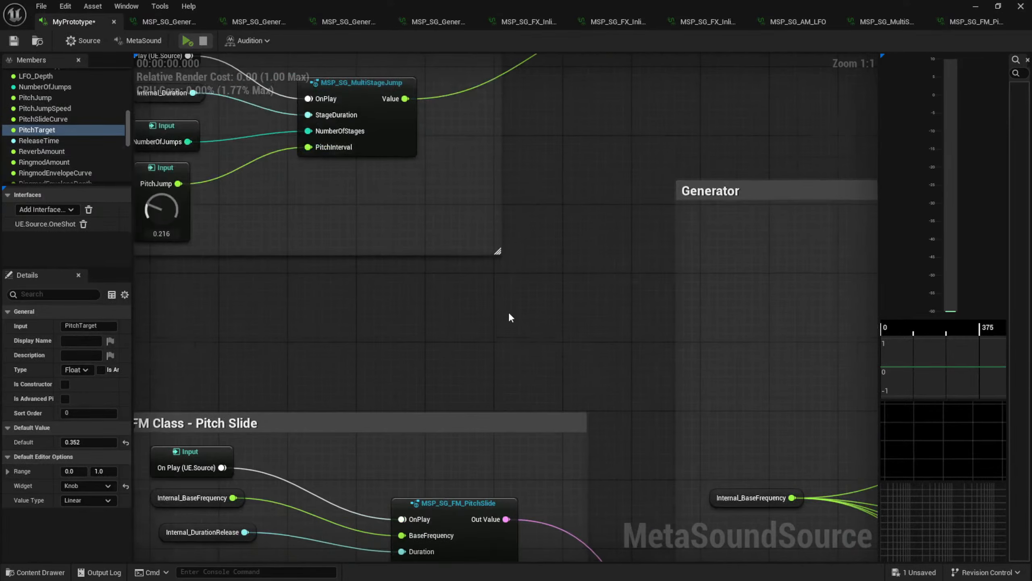
{"action": "scroll", "coordinate": [508, 311], "scroll_direction": "down", "scroll_amount": 5}
{"action": "scroll", "coordinate": [545, 209], "scroll_direction": "up", "scroll_amount": 4}
{"action": "right_click_drag", "start_coordinate": [516, 168], "coordinate": [543, 306]}
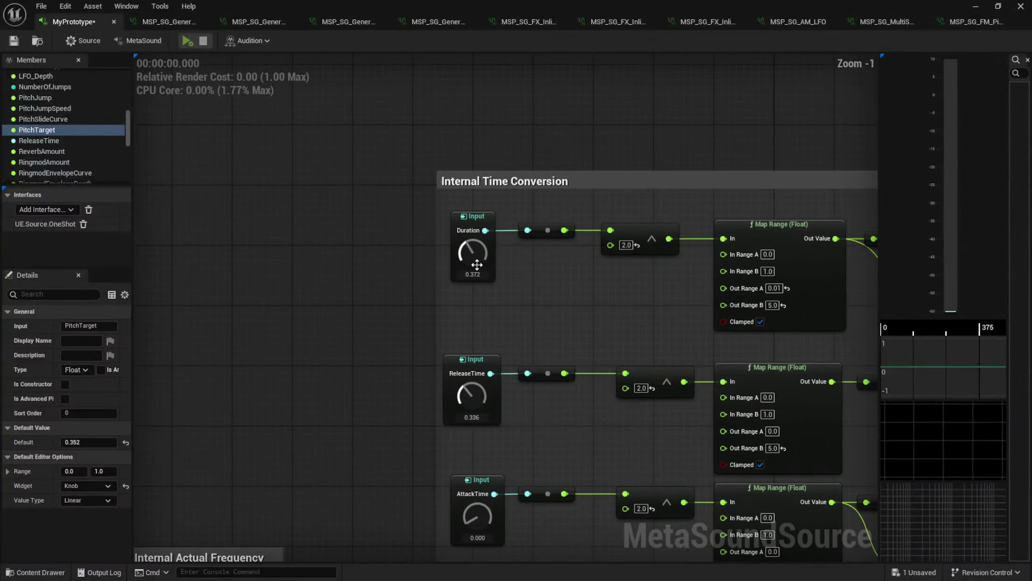
{"action": "left_click_drag", "start_coordinate": [468, 254], "coordinate": [455, 283]}
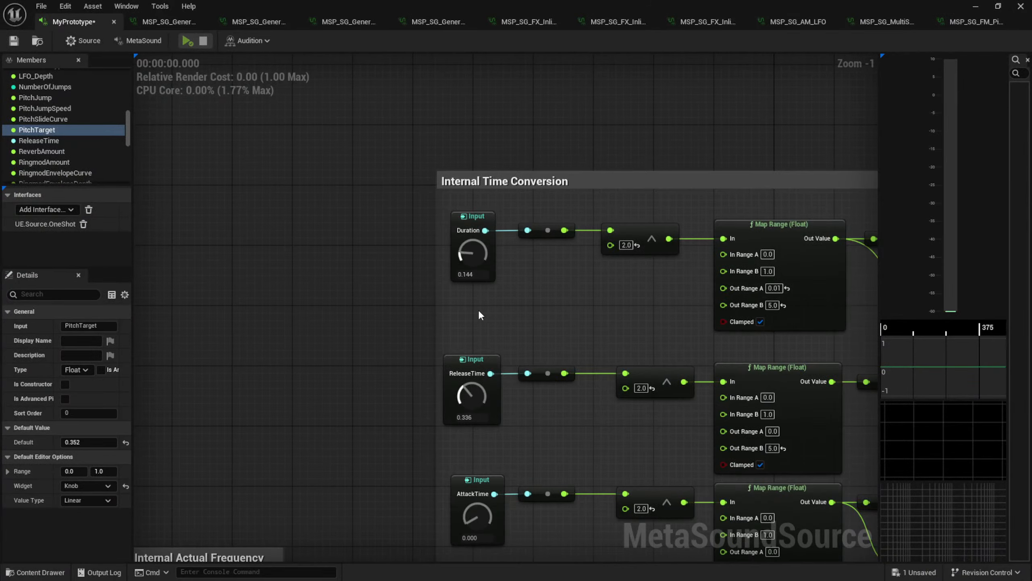
{"action": "right_click_drag", "start_coordinate": [507, 420], "coordinate": [539, 308]}
{"action": "left_click_drag", "start_coordinate": [503, 284], "coordinate": [491, 308]}
{"action": "left_click_drag", "start_coordinate": [505, 133], "coordinate": [512, 111]}
{"action": "right_click_drag", "start_coordinate": [575, 331], "coordinate": [550, 226]}
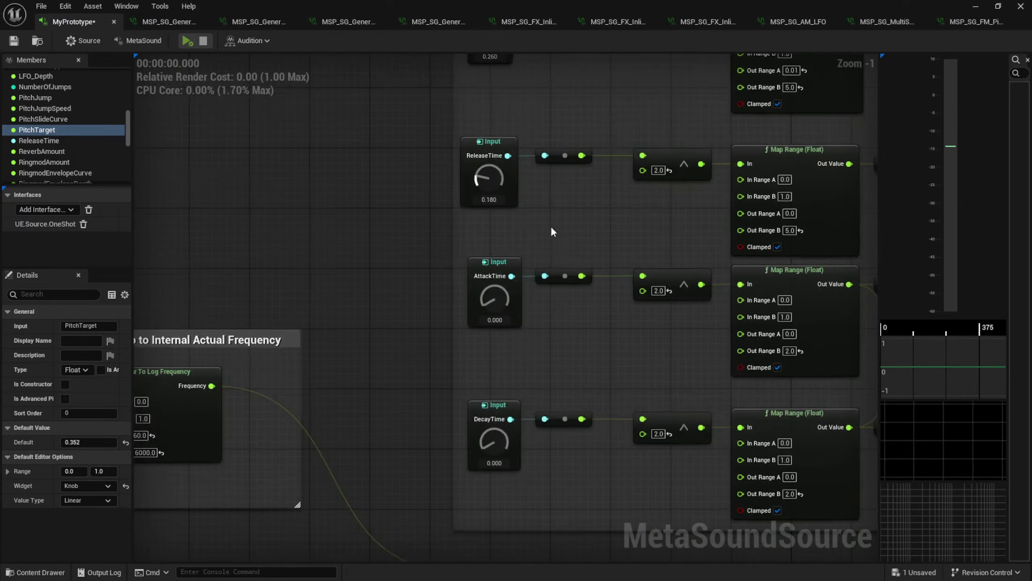
{"action": "key", "text": "space"}
{"action": "key", "text": "space"}
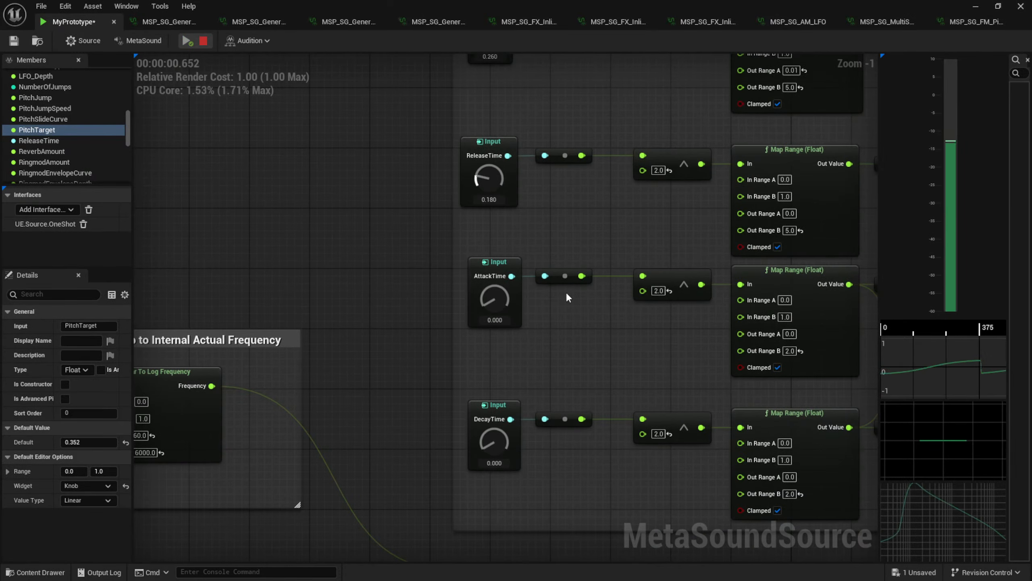
Set PitchJumpSpeed in the Generator section to 0.764, auditioning the glide before and after the change
{"action": "right_click_drag", "start_coordinate": [635, 381], "coordinate": [272, 328]}
{"action": "key", "text": "space"}
{"action": "right_click_drag", "start_coordinate": [553, 429], "coordinate": [770, 142]}
{"action": "right_click_drag", "start_coordinate": [455, 273], "coordinate": [614, 66]}
{"action": "right_click_drag", "start_coordinate": [602, 190], "coordinate": [435, 70]}
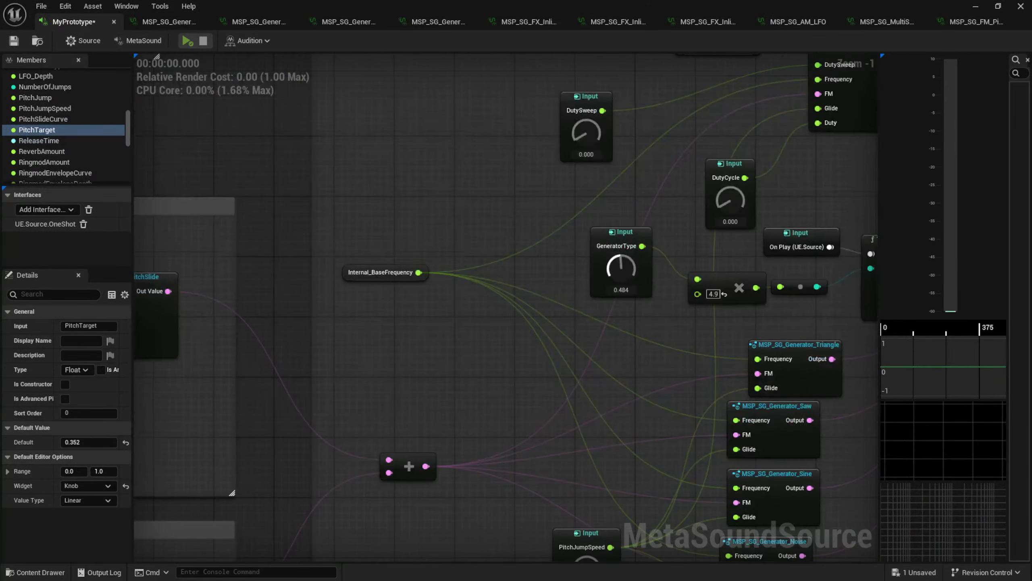
{"action": "right_click_drag", "start_coordinate": [503, 213], "coordinate": [448, 73]}
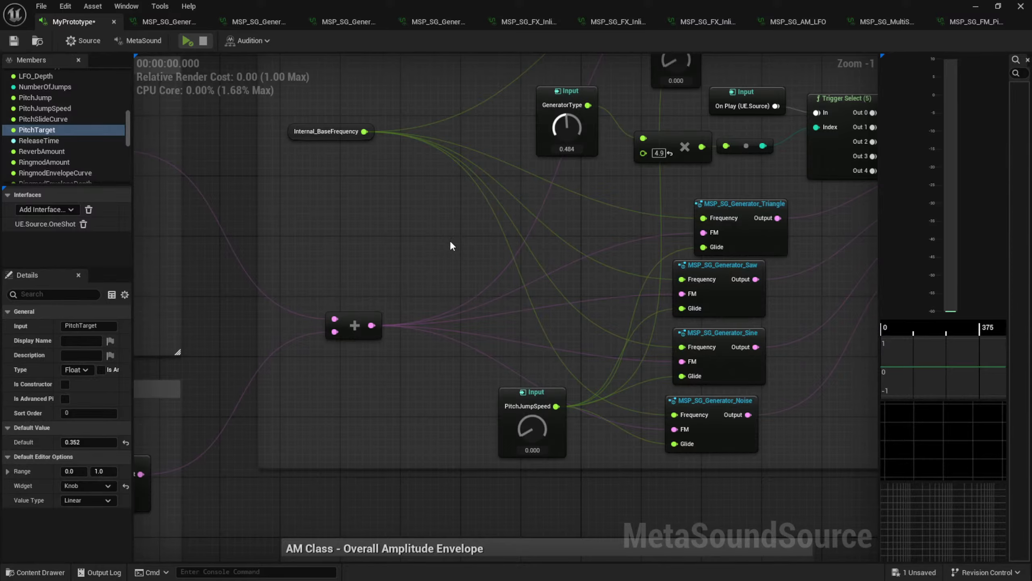
{"action": "right_click_drag", "start_coordinate": [450, 240], "coordinate": [427, 152]}
{"action": "scroll", "coordinate": [510, 342], "scroll_direction": "up", "scroll_amount": 1}
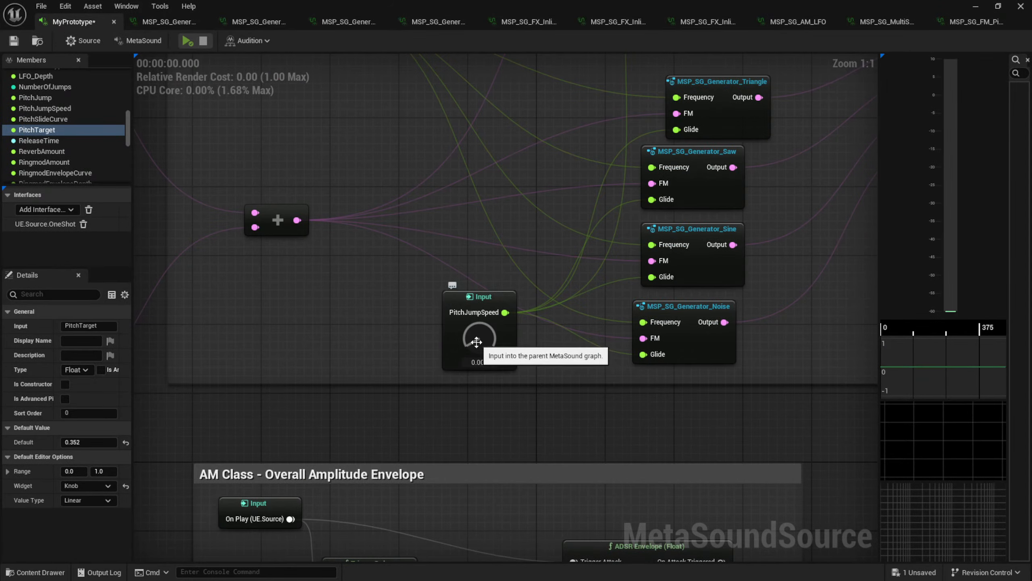
{"action": "key", "text": "space"}
{"action": "left_click_drag", "start_coordinate": [471, 339], "coordinate": [508, 237]}
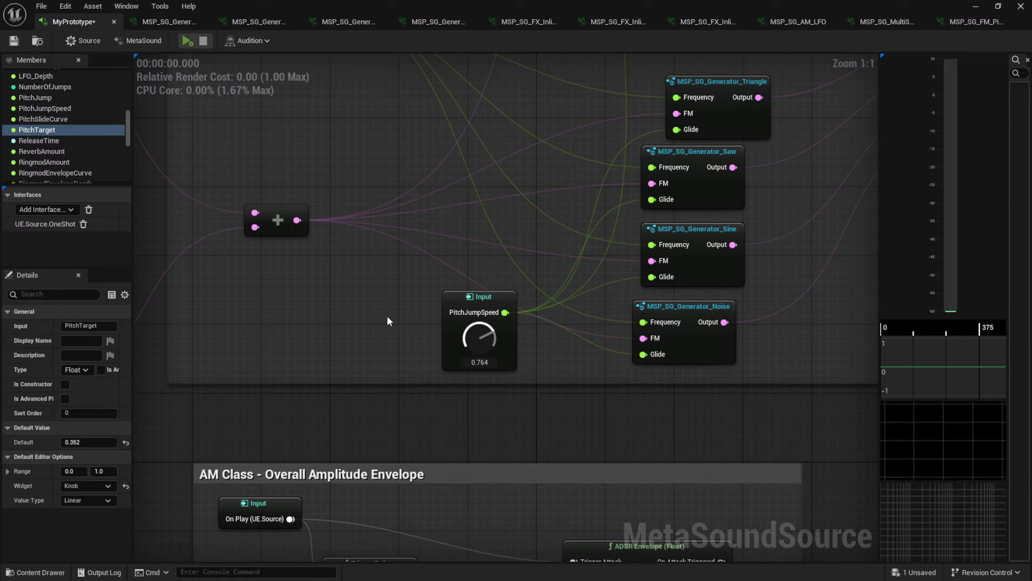
{"action": "key", "text": "space"}
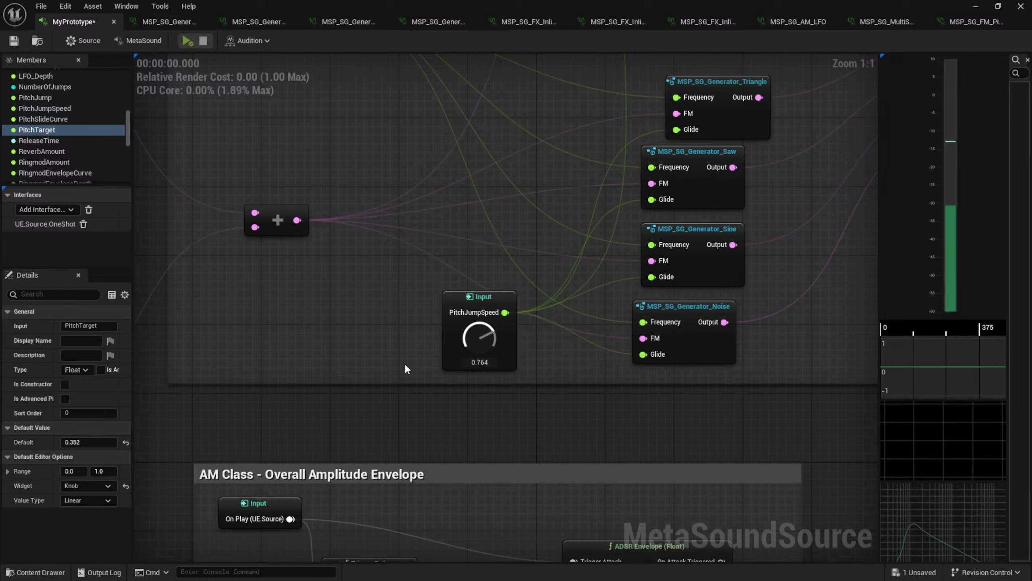
In the Amplitude LFO section, set AmpLFOFrequency to 0.408 and AmpLFODepth to 0.516, and audition the sound
{"action": "right_click_drag", "start_coordinate": [426, 400], "coordinate": [408, 209]}
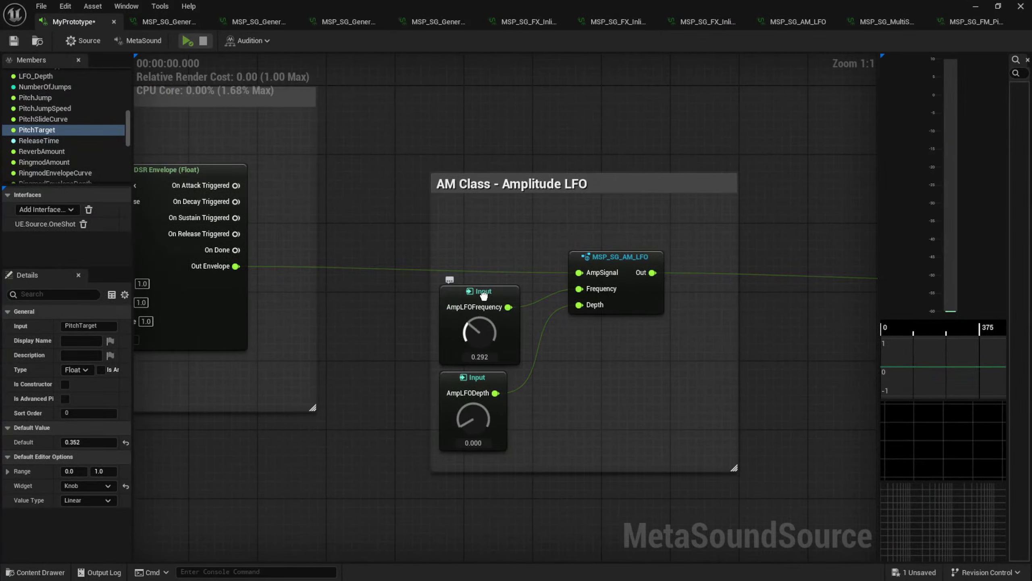
{"action": "left_click_drag", "start_coordinate": [479, 331], "coordinate": [395, 396]}
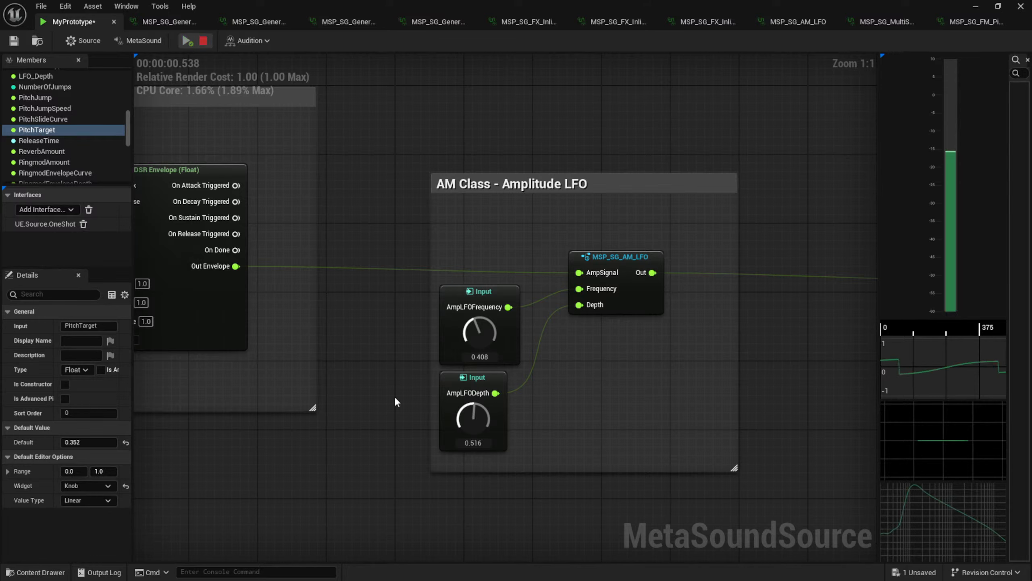
{"action": "key", "text": "space"}
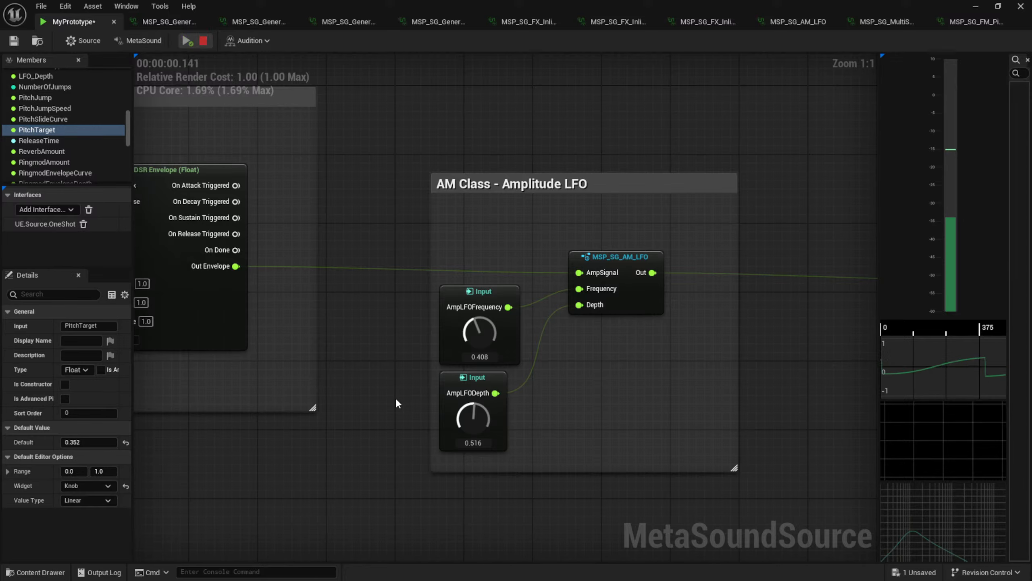
Set DelayTime in the Delay Effect section to 0.920
{"action": "right_click_drag", "start_coordinate": [788, 374], "coordinate": [240, 387]}
{"action": "right_click_drag", "start_coordinate": [406, 381], "coordinate": [226, 323]}
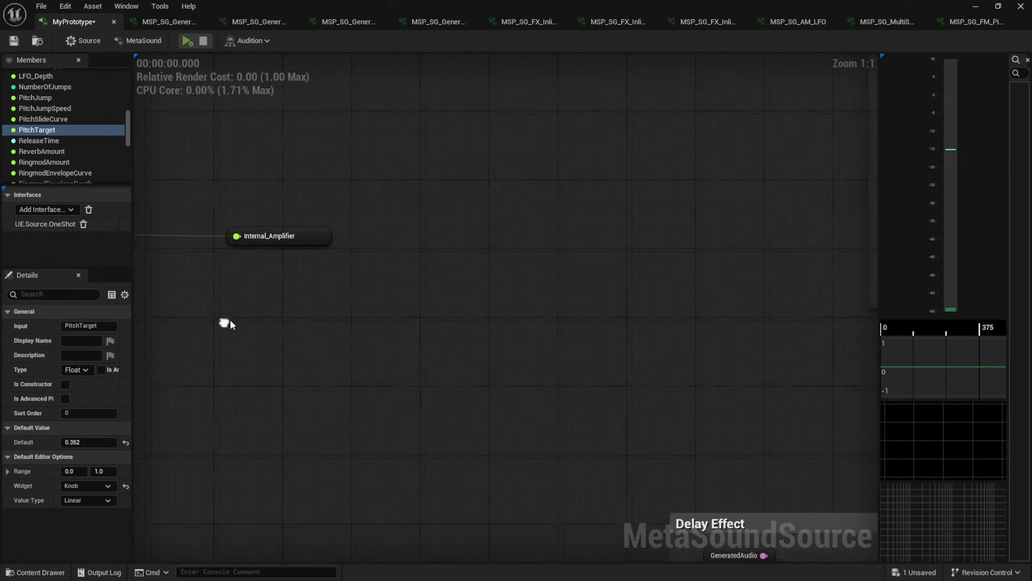
{"action": "scroll", "coordinate": [325, 353], "scroll_direction": "down", "scroll_amount": 5}
{"action": "right_click_drag", "start_coordinate": [371, 366], "coordinate": [183, 179]}
{"action": "scroll", "coordinate": [365, 243], "scroll_direction": "up", "scroll_amount": 3}
{"action": "scroll", "coordinate": [364, 242], "scroll_direction": "up", "scroll_amount": 2}
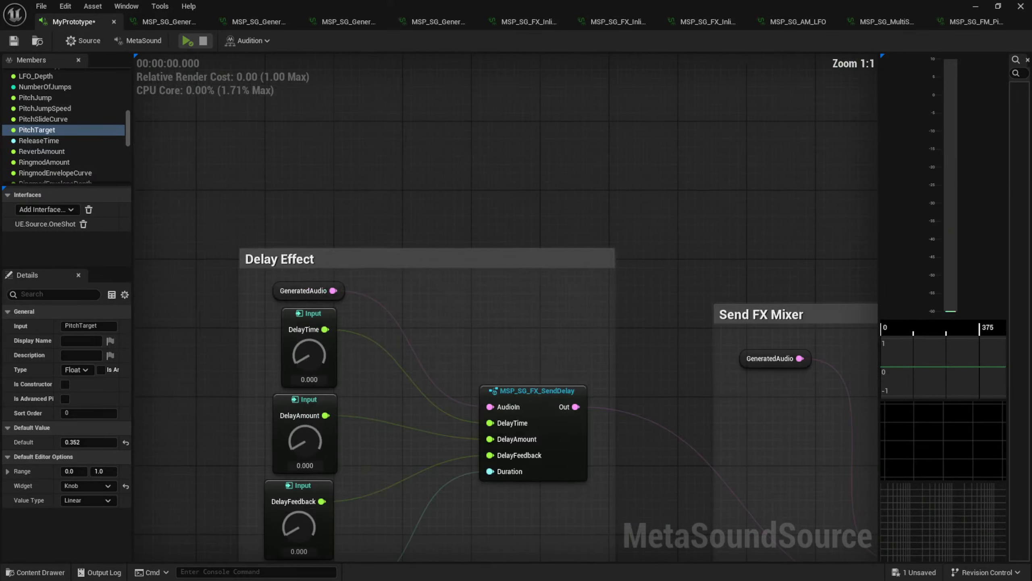
{"action": "right_click_drag", "start_coordinate": [392, 320], "coordinate": [586, 202]}
{"action": "left_click_drag", "start_coordinate": [420, 227], "coordinate": [504, 109]}
{"action": "right_click", "coordinate": [664, 230]}
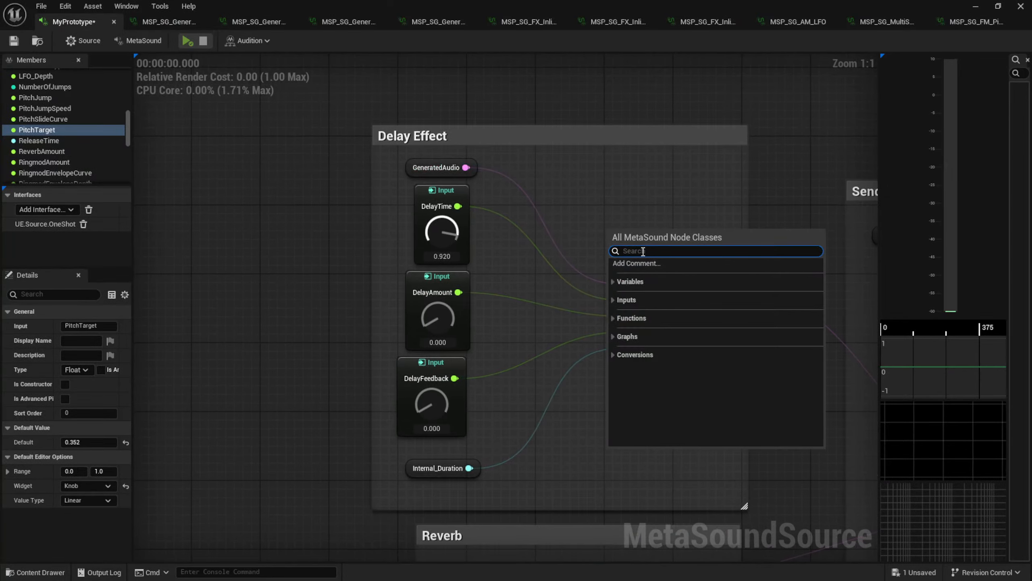
{"action": "left_click", "coordinate": [635, 205]}
Open the MSP_SG_FX_SendDelay patch to examine how its inputs feed the Delay node, and return to the MyPrototype graph
{"action": "double_click", "coordinate": [670, 272]}
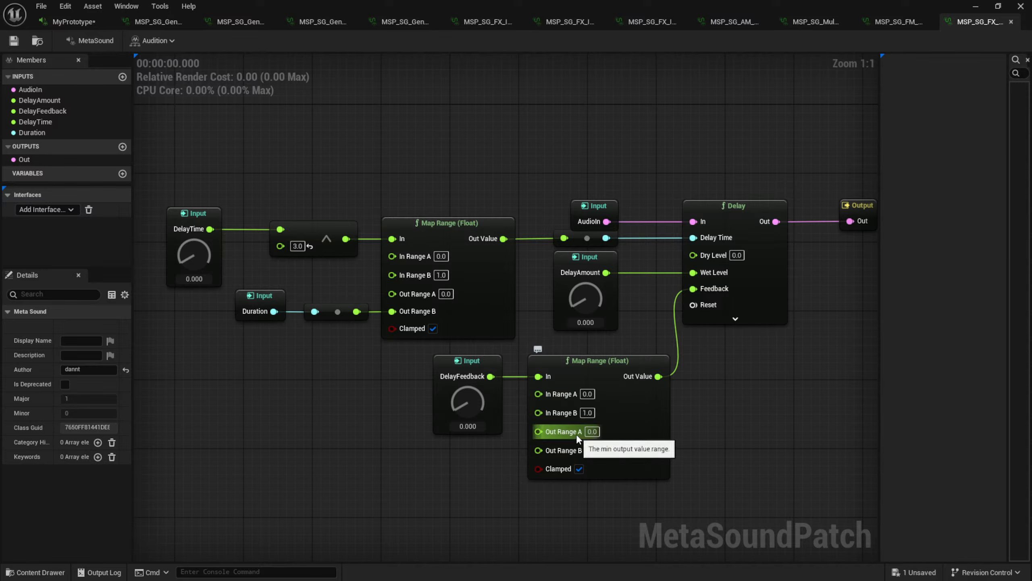
{"action": "left_click", "coordinate": [73, 22]}
{"action": "right_click_drag", "start_coordinate": [631, 430], "coordinate": [614, 384]}
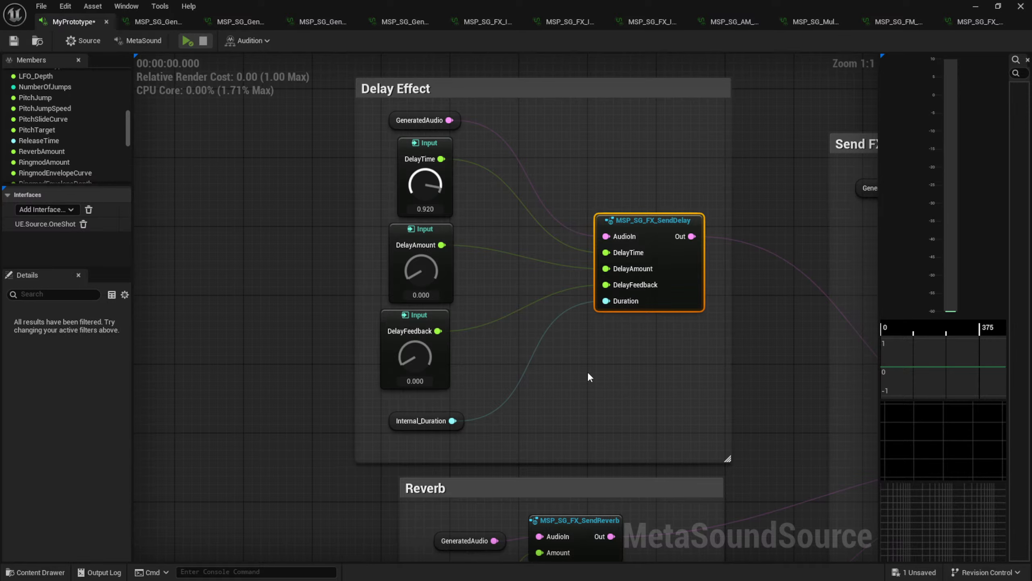
{"action": "right_click_drag", "start_coordinate": [612, 370], "coordinate": [625, 418]}
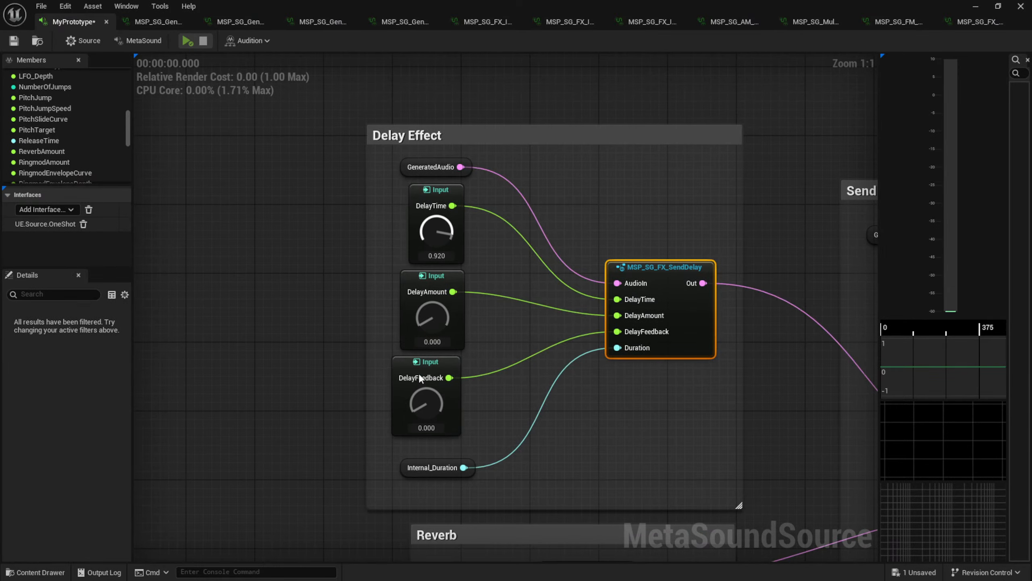
In the Delay Effect section, set DelayAmount to 0.692 and DelayFeedback to 0.832, and audition the sound
{"action": "left_click_drag", "start_coordinate": [432, 317], "coordinate": [447, 210]}
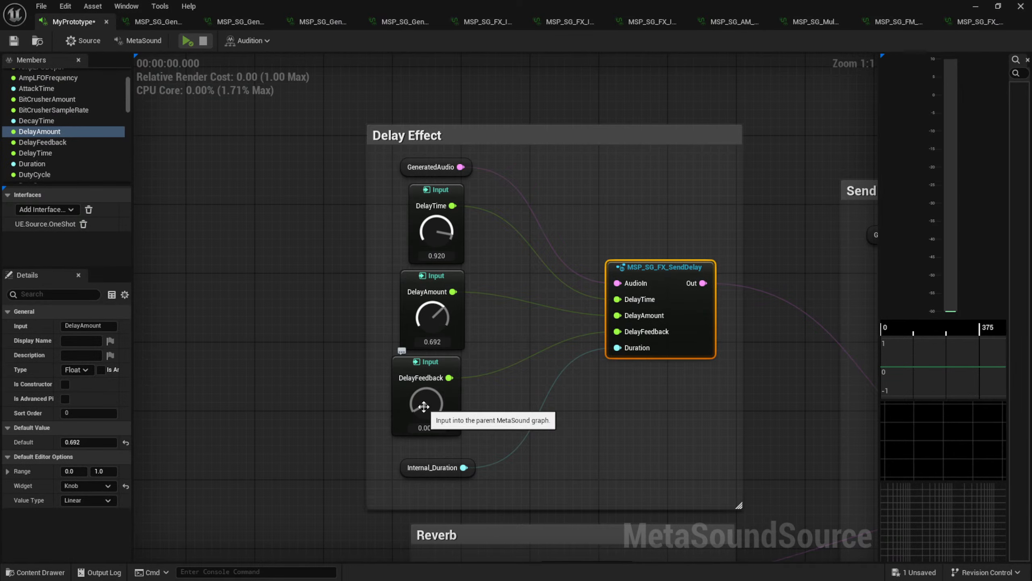
{"action": "left_click_drag", "start_coordinate": [422, 396], "coordinate": [449, 293]}
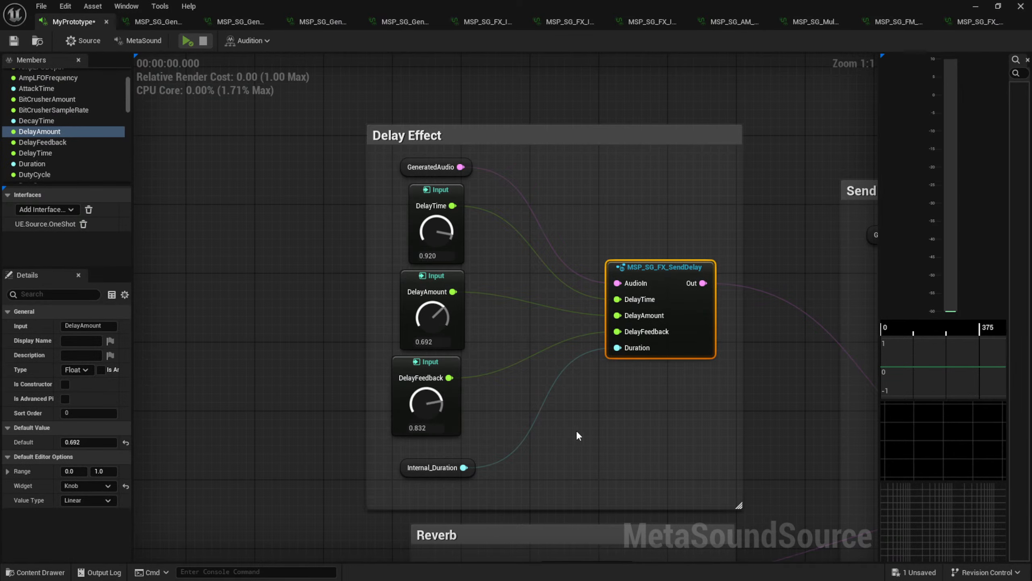
{"action": "key", "text": "space"}
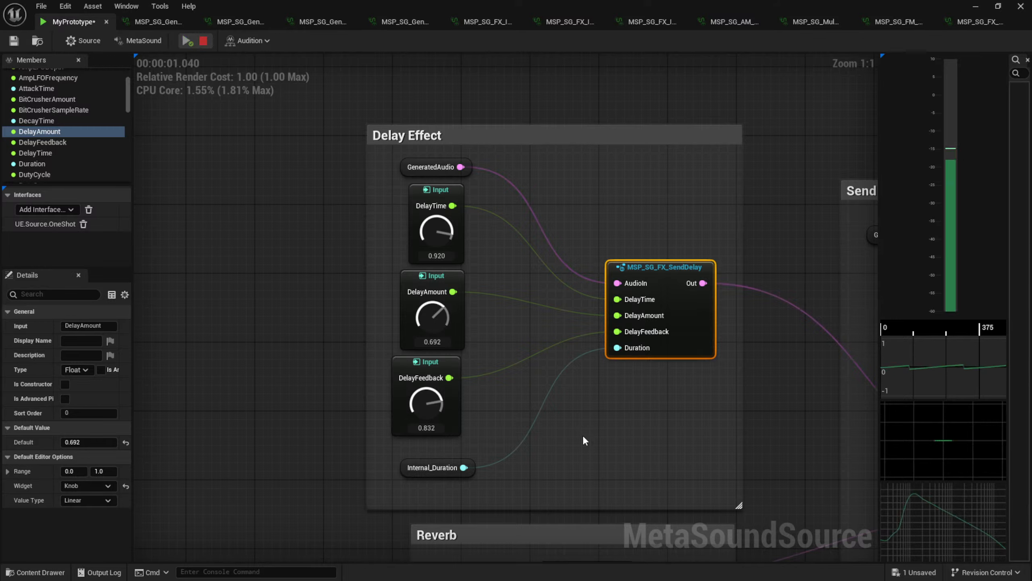
Set DelayTime to 0.276, DelayFeedback to 0.932 and DelayAmount to 0.848, and audition the delayed sound
{"action": "left_click_drag", "start_coordinate": [436, 232], "coordinate": [436, 322]}
{"action": "left_click_drag", "start_coordinate": [418, 392], "coordinate": [418, 386]}
{"action": "left_click_drag", "start_coordinate": [429, 310], "coordinate": [326, 296]}
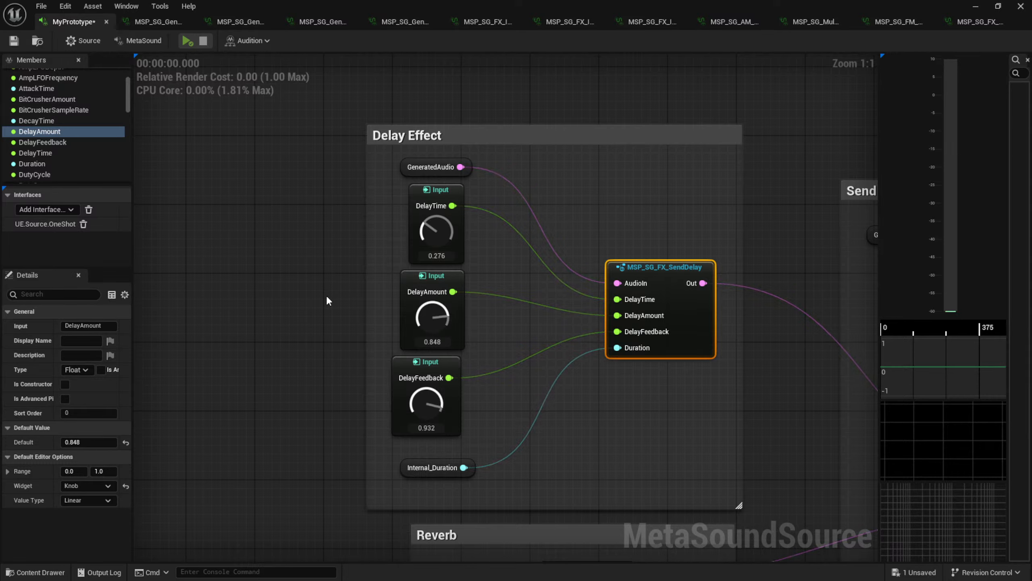
{"action": "key", "text": "space"}
{"action": "key", "text": "space"}
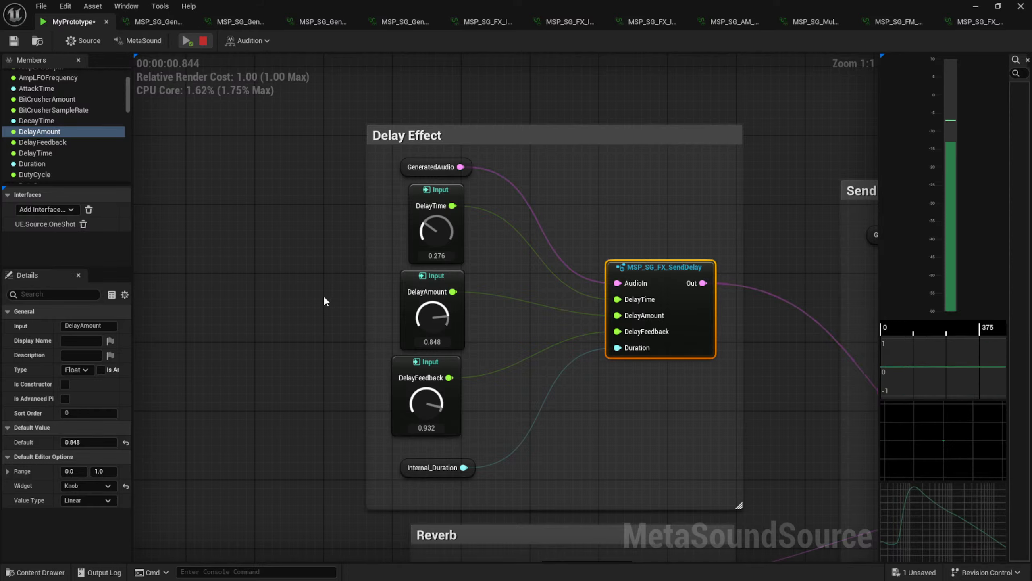
{"action": "key", "text": "space"}
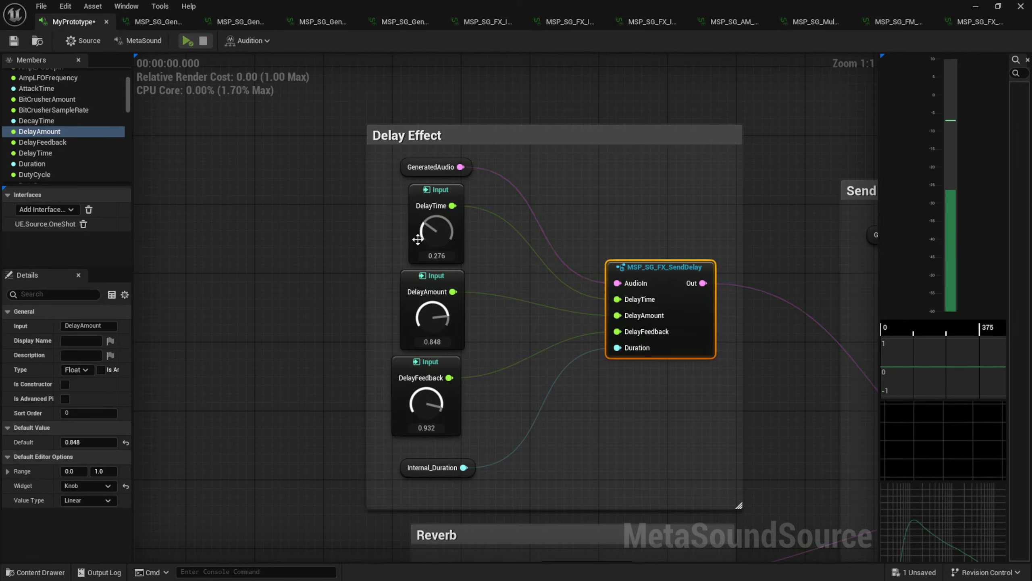
Try DelayTime at 0.200 and at 0.384 in the Delay Effect section, auditioning the sound at each value
{"action": "left_click_drag", "start_coordinate": [435, 231], "coordinate": [321, 255]}
{"action": "left_click", "coordinate": [321, 255]}
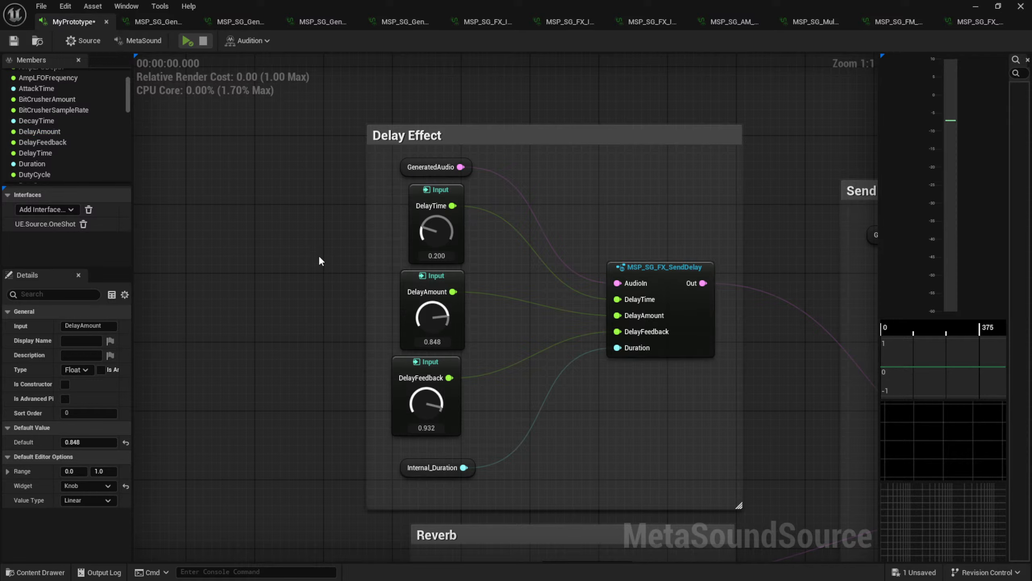
{"action": "key", "text": "space"}
{"action": "left_click_drag", "start_coordinate": [444, 222], "coordinate": [455, 200]}
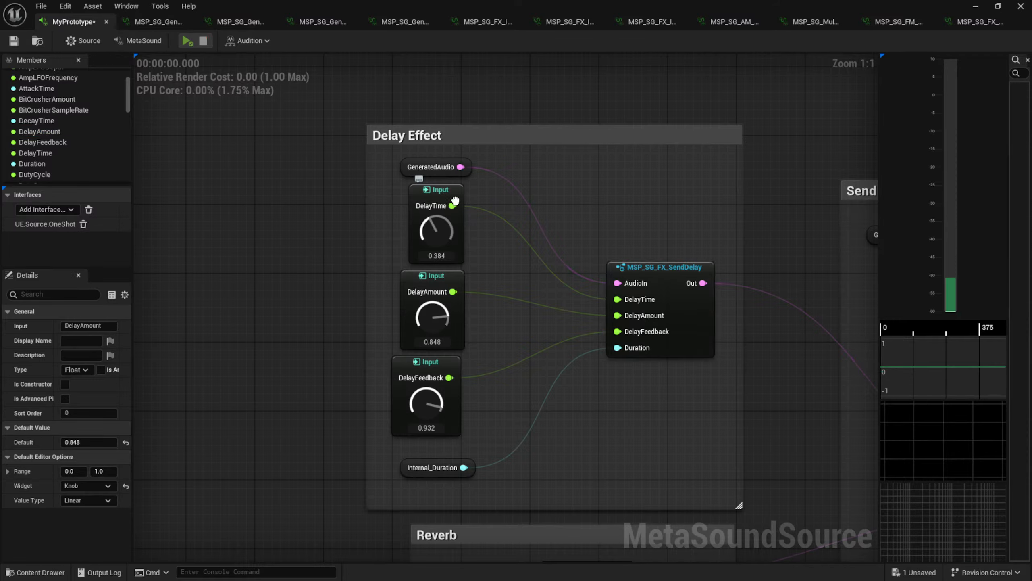
{"action": "left_click", "coordinate": [452, 198]}
{"action": "key", "text": "space"}
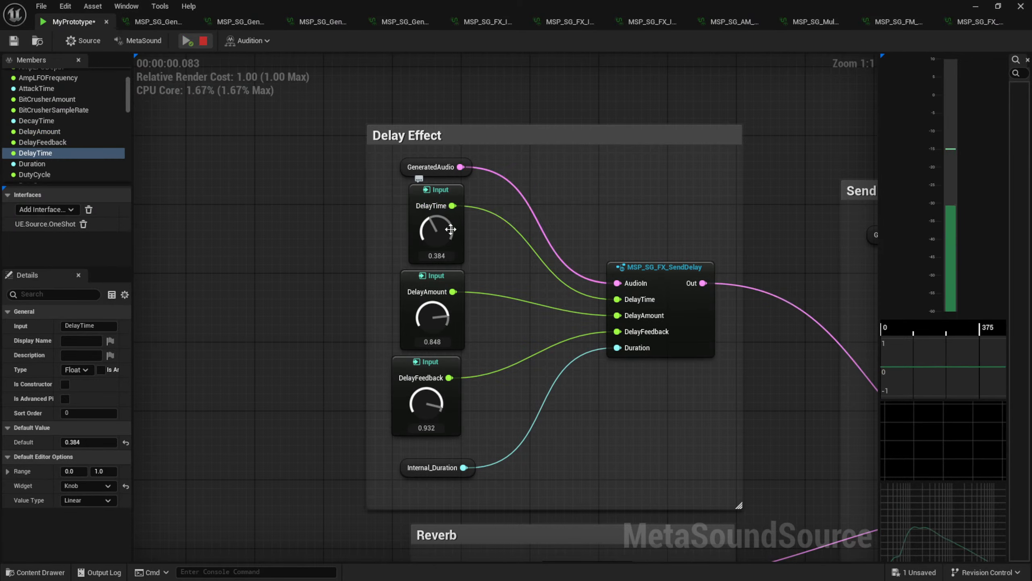
Audition the sound with DelayTime at 0.344, and again after raising DelayTime to 0.444
{"action": "left_click_drag", "start_coordinate": [429, 228], "coordinate": [429, 233]}
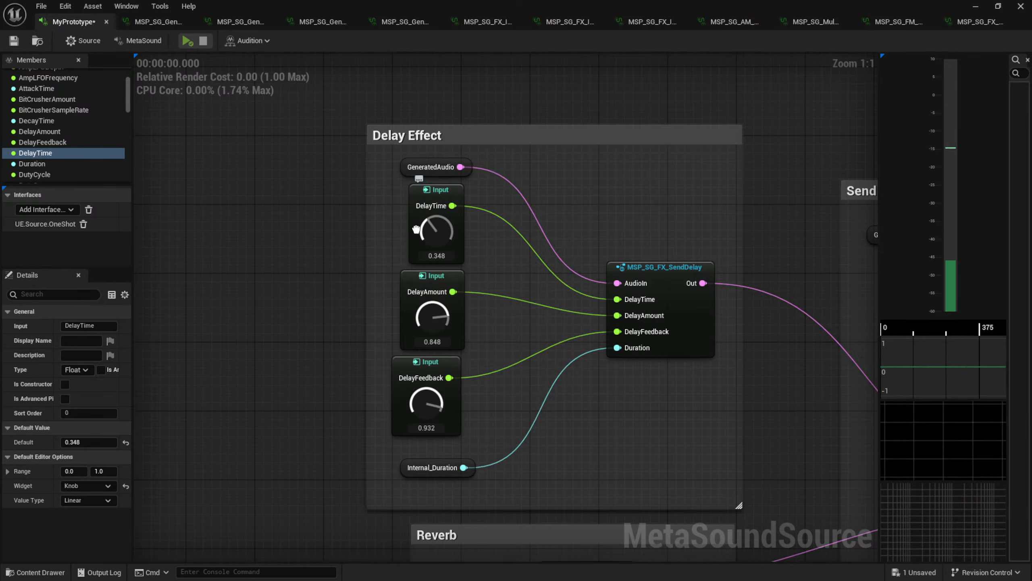
{"action": "key", "text": "space"}
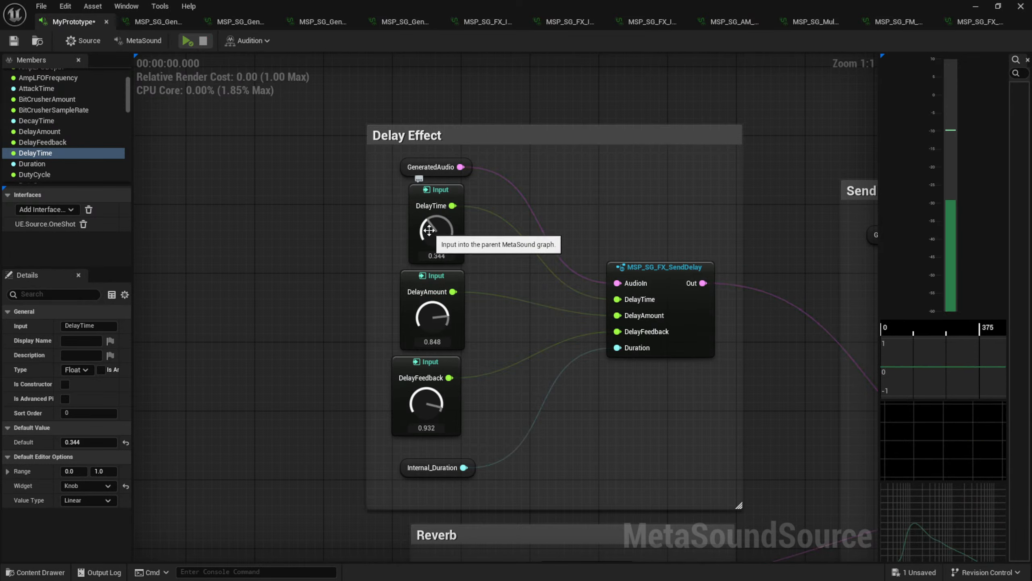
{"action": "left_click_drag", "start_coordinate": [431, 229], "coordinate": [429, 216]}
{"action": "key", "text": "space"}
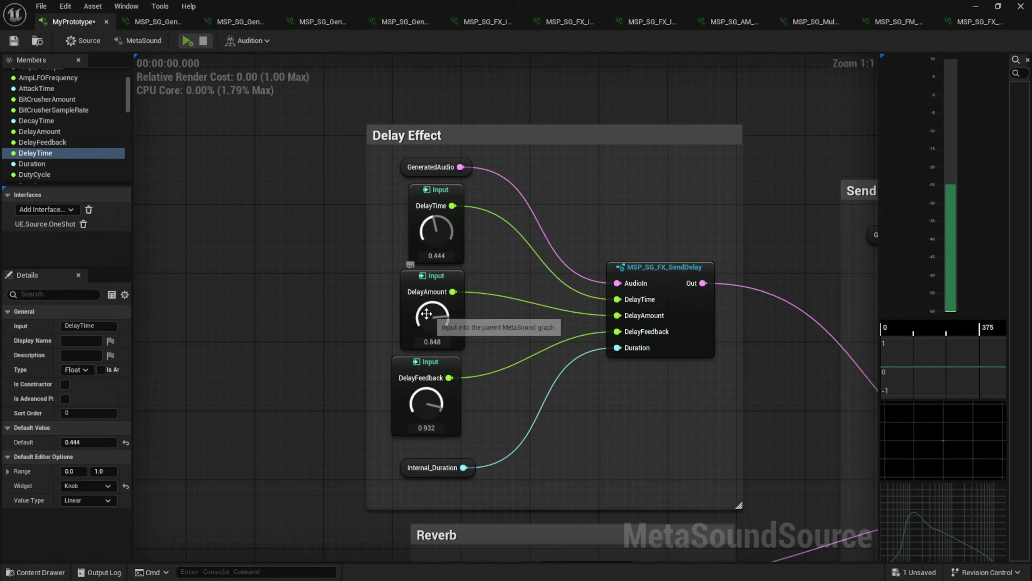
Set DelayAmount to 0.948 and DelayFeedback to 1.000, auditioning the delay after each change
{"action": "left_click_drag", "start_coordinate": [427, 317], "coordinate": [431, 300]}
{"action": "key", "text": "space"}
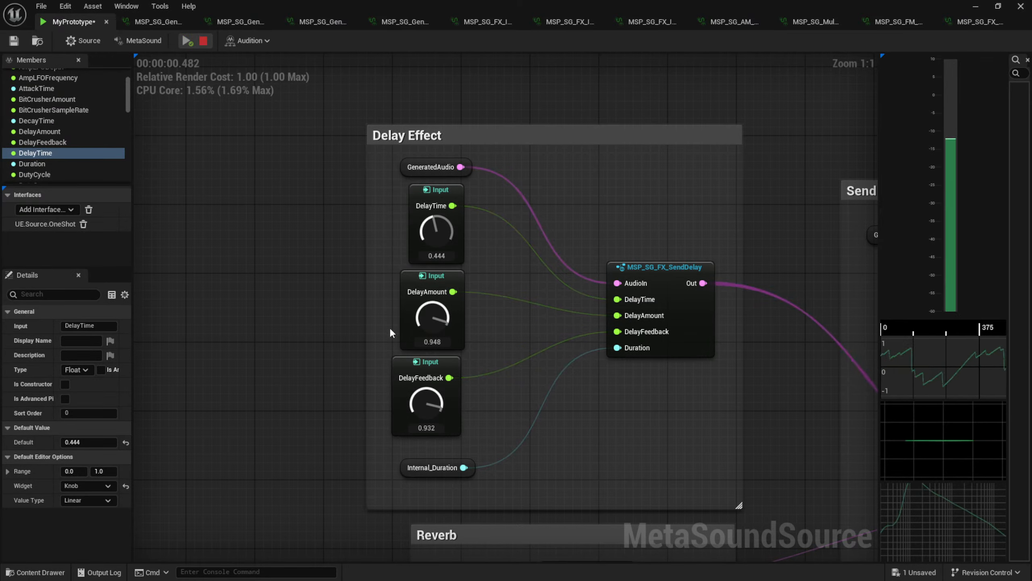
{"action": "left_click_drag", "start_coordinate": [426, 402], "coordinate": [424, 390]}
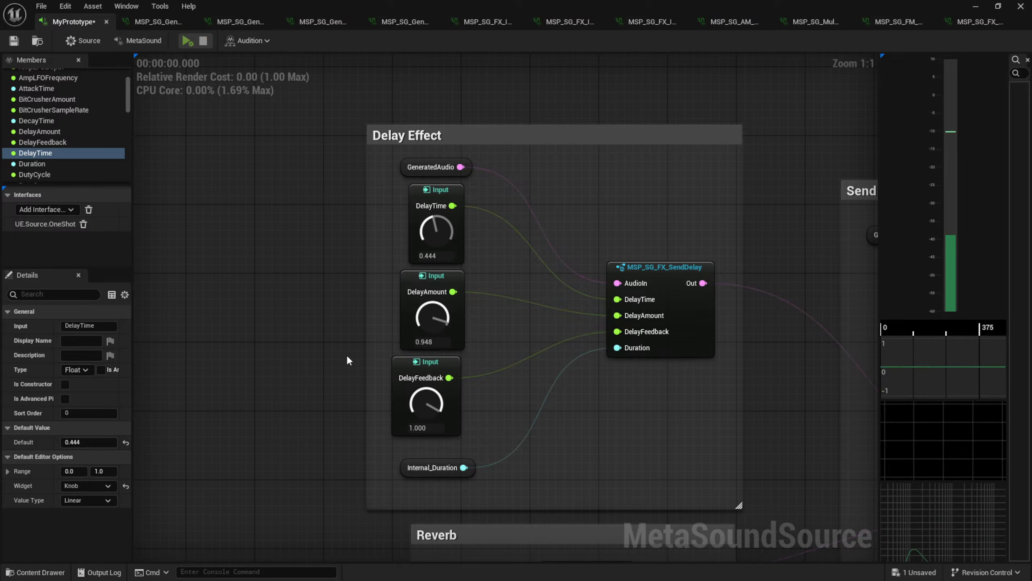
{"action": "key", "text": "space"}
{"action": "key", "text": "space"}
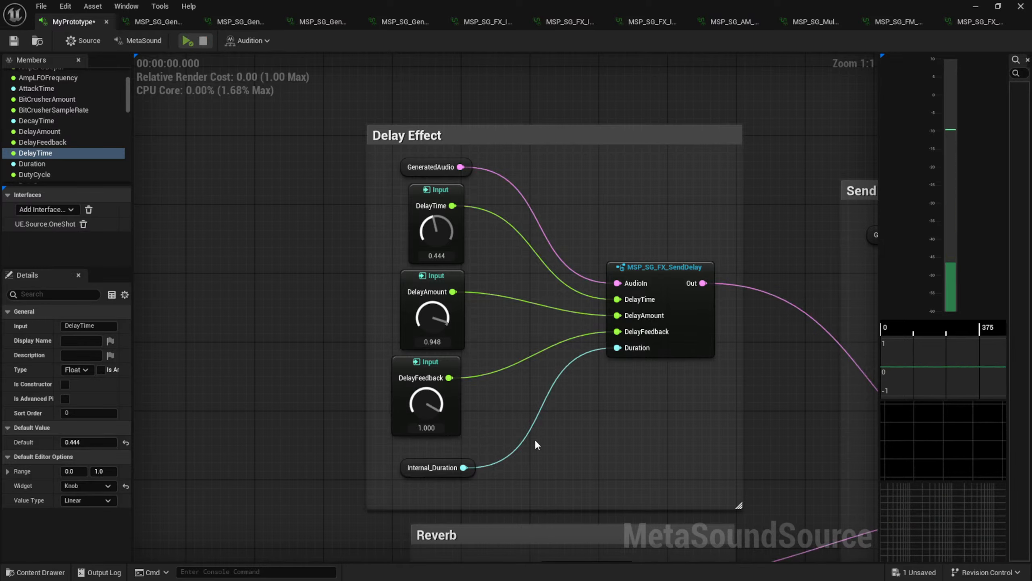
Reset DelayTime, DelayAmount and DelayFeedback in the Delay Effect section to 0.000
{"action": "left_click_drag", "start_coordinate": [435, 231], "coordinate": [431, 328]}
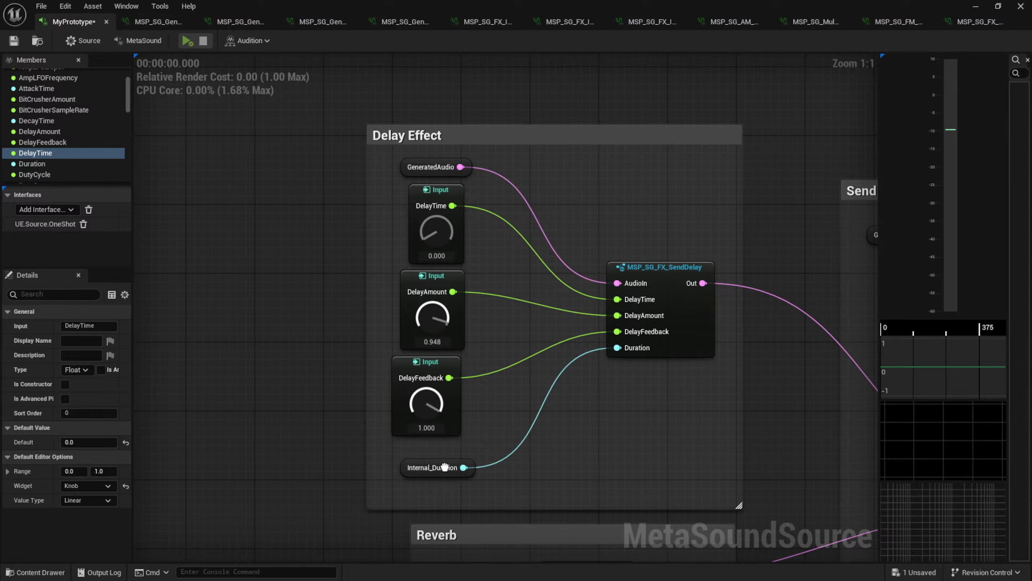
{"action": "left_click_drag", "start_coordinate": [445, 467], "coordinate": [447, 484]}
{"action": "left_click_drag", "start_coordinate": [419, 399], "coordinate": [436, 537]}
{"action": "right_click_drag", "start_coordinate": [595, 481], "coordinate": [461, 180]}
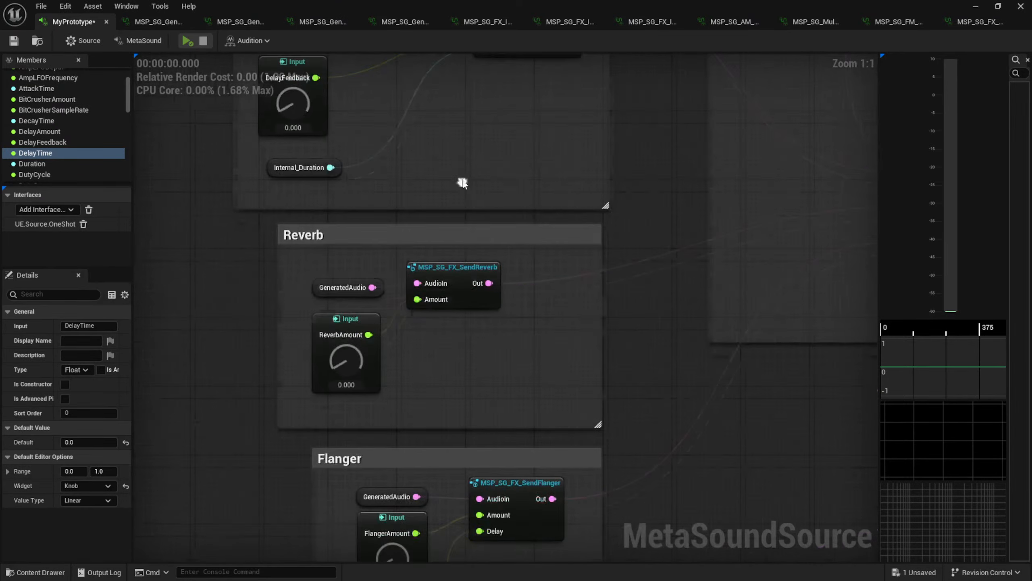
Open the MSP_SG_FX_SendReverb patch, examine the Plate Reverb node's advanced inputs and stereo-to-mono routing, and return to the MyPrototype graph
{"action": "right_click_drag", "start_coordinate": [627, 337], "coordinate": [696, 311]}
{"action": "double_click", "coordinate": [524, 236]}
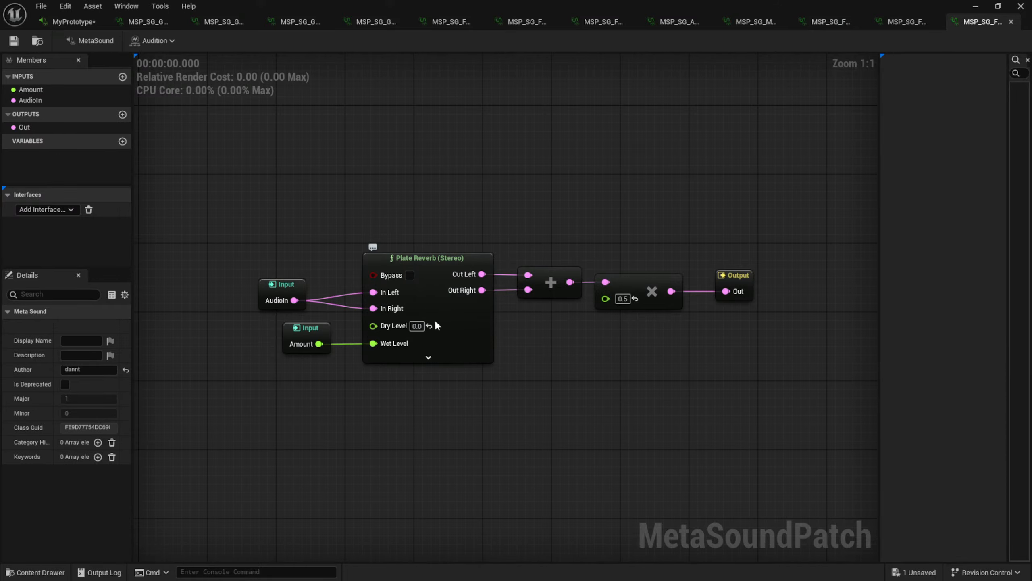
{"action": "left_click", "coordinate": [429, 358]}
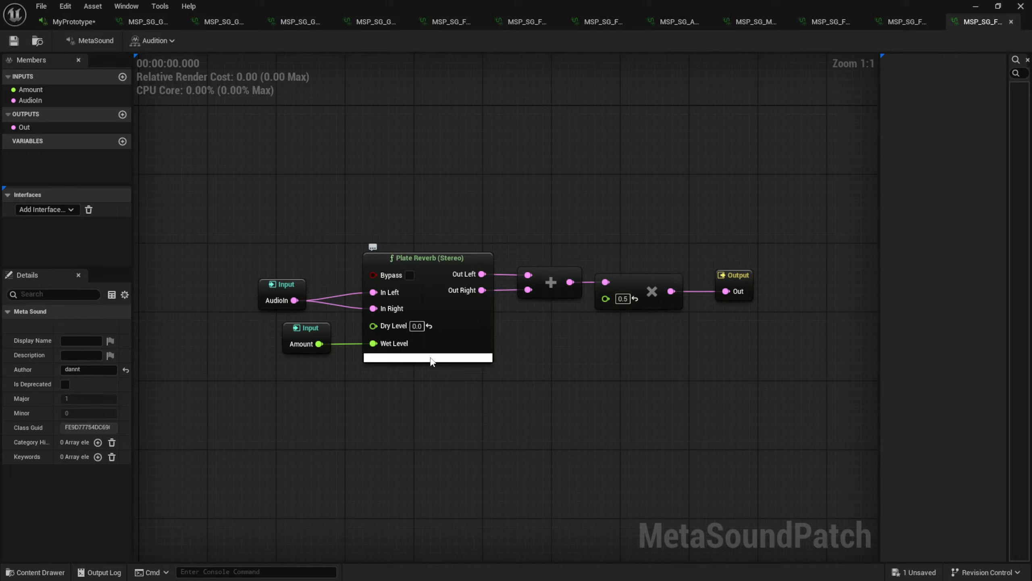
{"action": "left_click", "coordinate": [428, 489]}
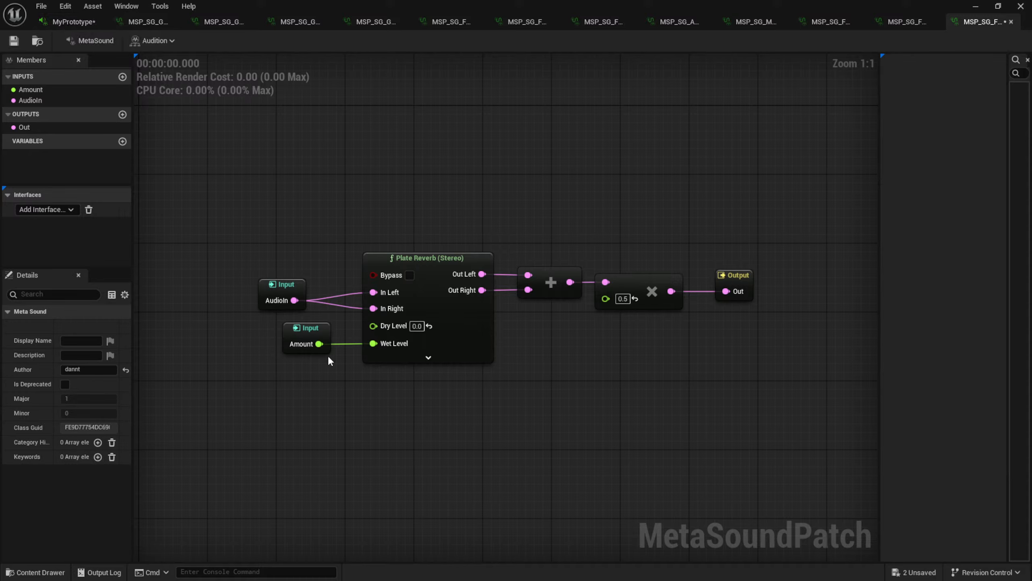
{"action": "left_click", "coordinate": [442, 357]}
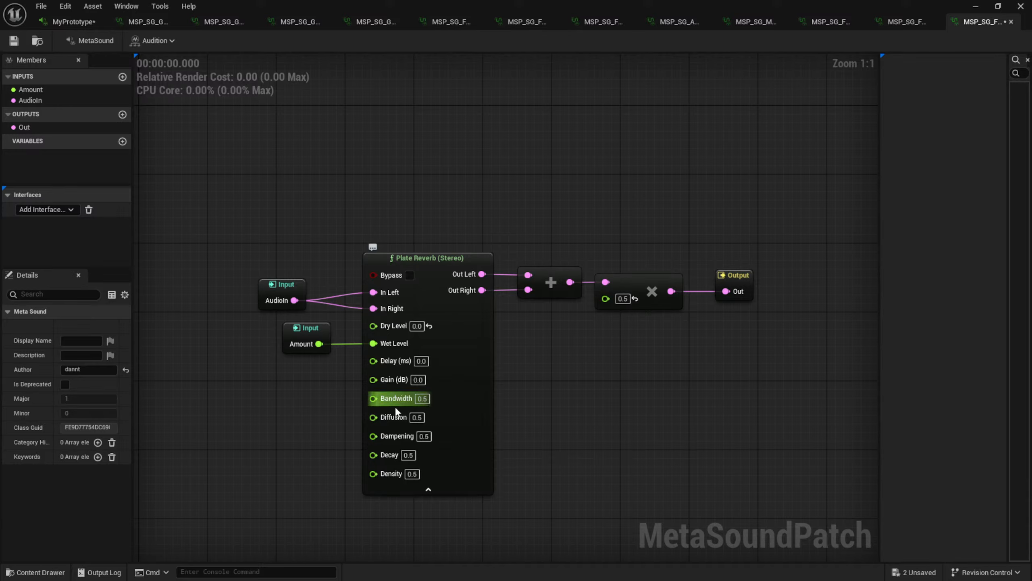
{"action": "left_click", "coordinate": [436, 489]}
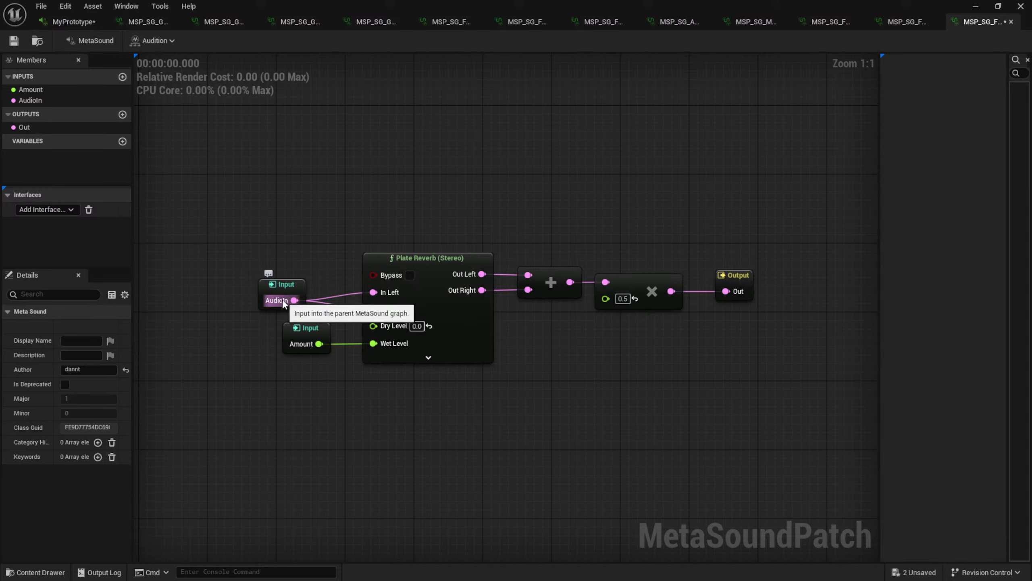
{"action": "left_click_drag", "start_coordinate": [294, 300], "coordinate": [385, 310]}
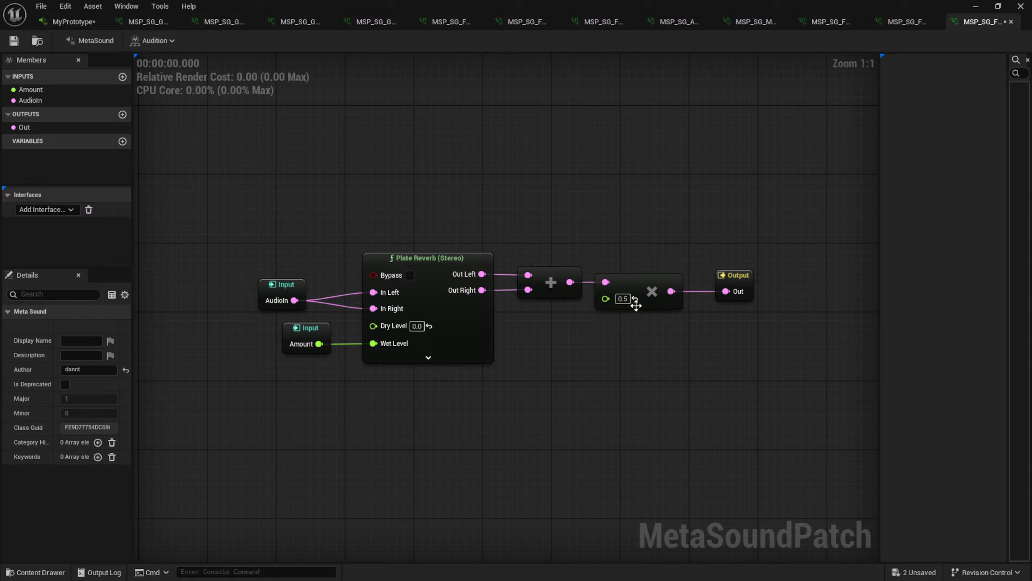
{"action": "left_click", "coordinate": [72, 22]}
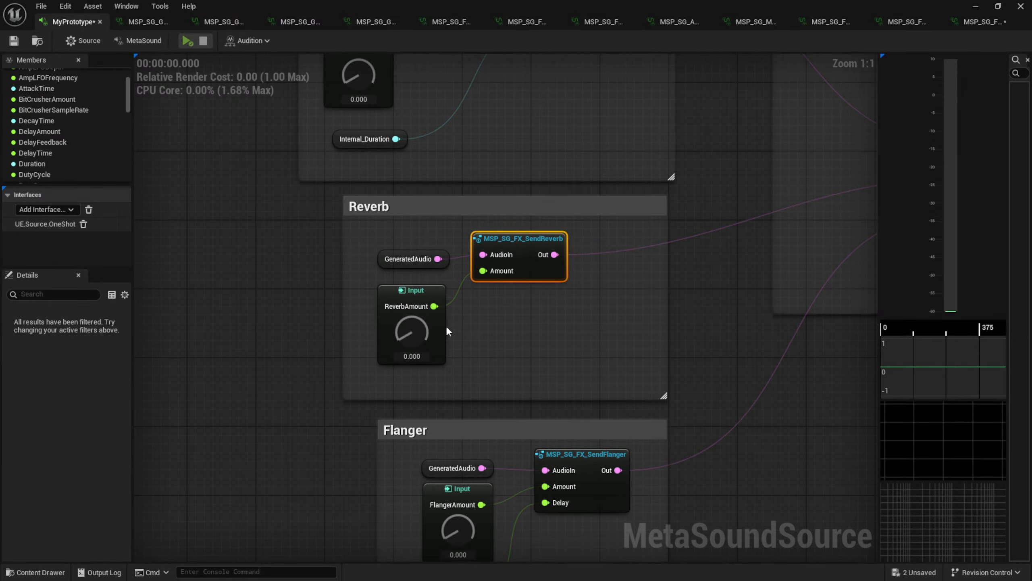
Audition the Reverb section with ReverbAmount set to 0.740, and again with it raised to 1.000
{"action": "left_click_drag", "start_coordinate": [418, 328], "coordinate": [437, 229]}
{"action": "left_click", "coordinate": [305, 287]}
{"action": "key", "text": "space"}
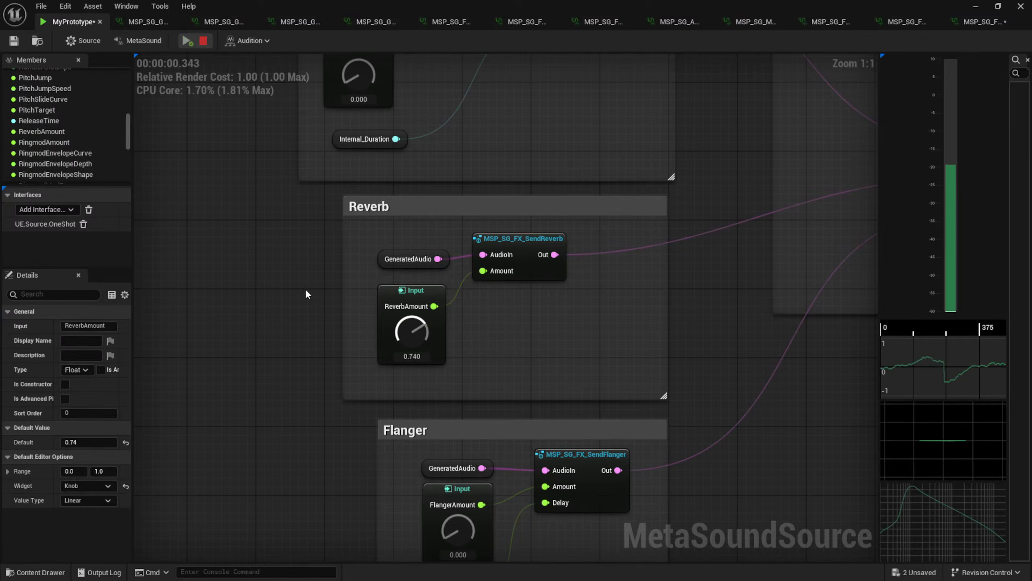
{"action": "left_click_drag", "start_coordinate": [408, 328], "coordinate": [431, 281]}
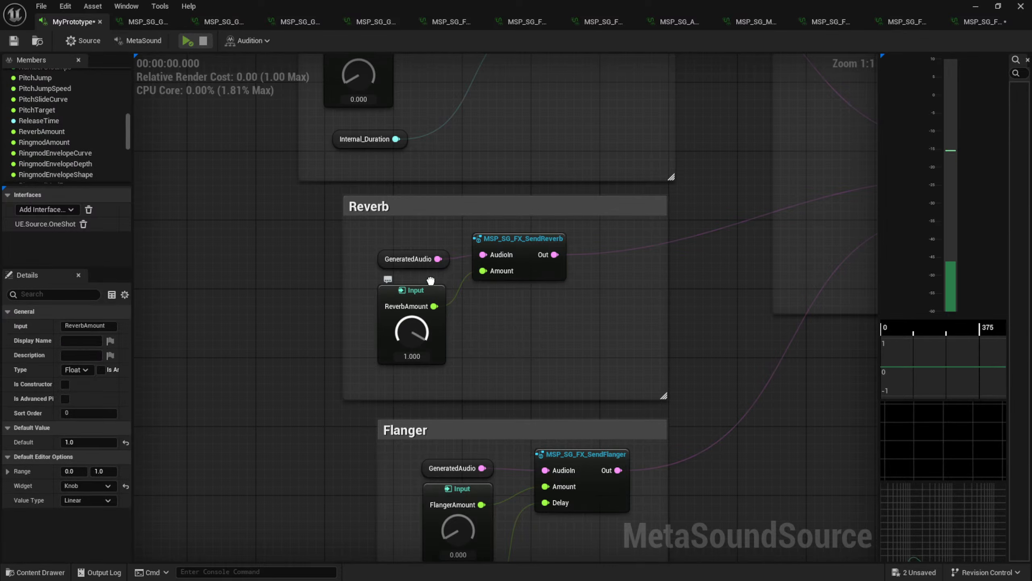
{"action": "left_click", "coordinate": [310, 301]}
{"action": "key", "text": "space"}
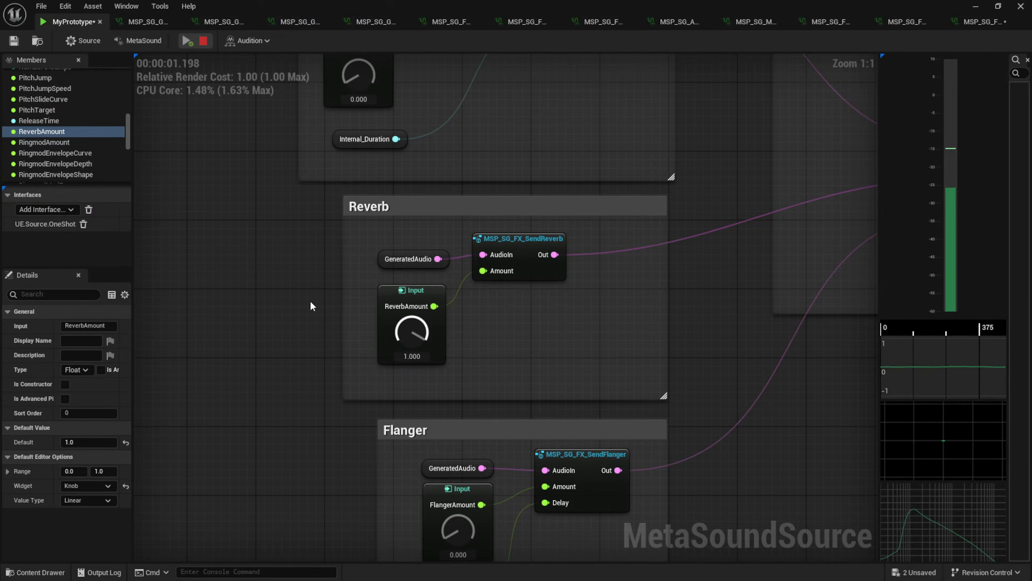
Set DelayTime to 0.880, DelayAmount to 0.668 and DelayFeedback to 0.740, and audition the delay combined with the reverb
{"action": "right_click_drag", "start_coordinate": [311, 302], "coordinate": [365, 486]}
{"action": "right_click_drag", "start_coordinate": [350, 308], "coordinate": [369, 363]}
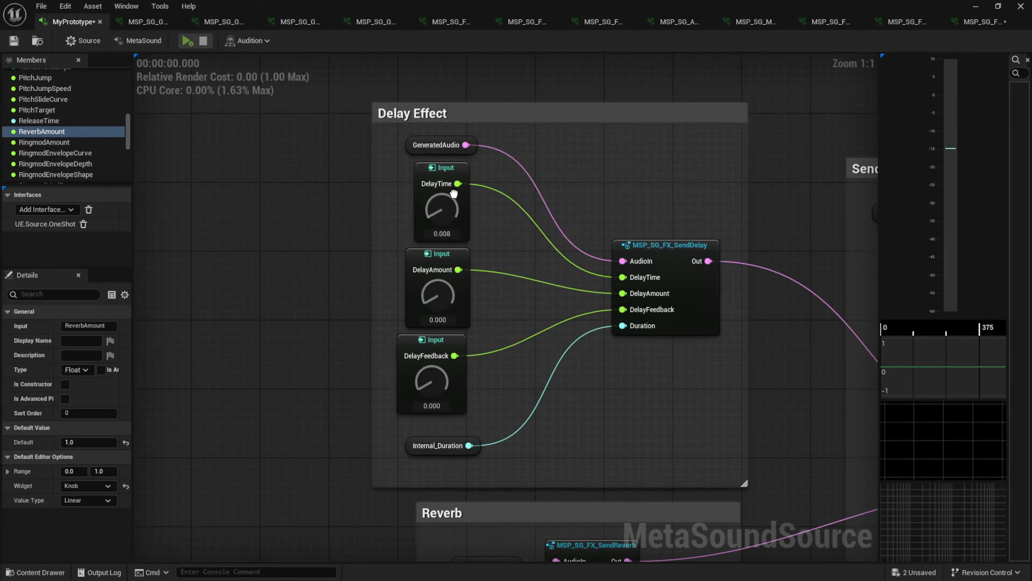
{"action": "left_click_drag", "start_coordinate": [453, 195], "coordinate": [522, 84]}
{"action": "left_click_drag", "start_coordinate": [432, 303], "coordinate": [485, 204]}
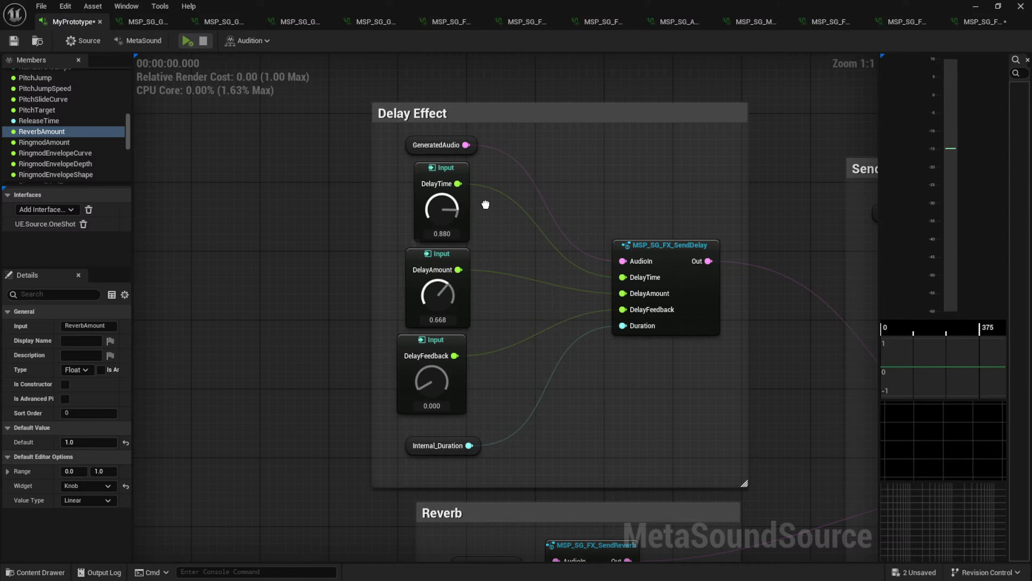
{"action": "left_click_drag", "start_coordinate": [414, 379], "coordinate": [494, 281]}
{"action": "key", "text": "space"}
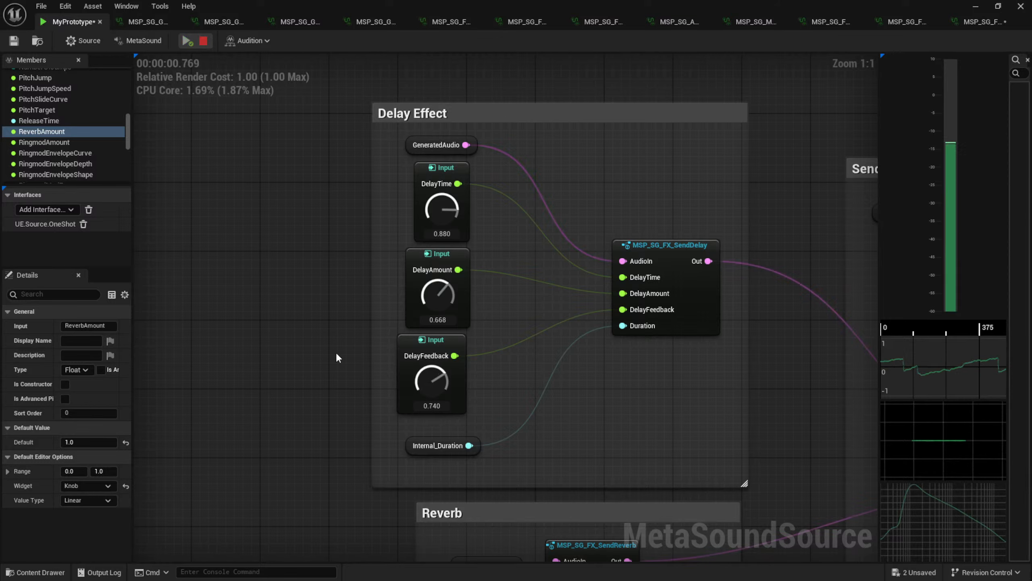
Reset ReverbAmount to 0.000 and turn DelayAmount all the way down
{"action": "right_click_drag", "start_coordinate": [362, 472], "coordinate": [357, 205]}
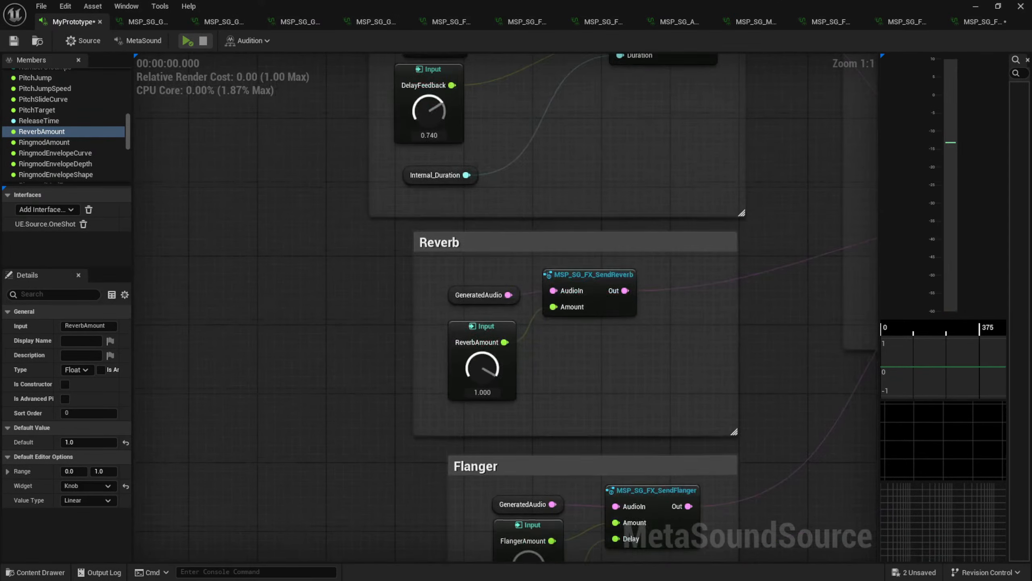
{"action": "right_click_drag", "start_coordinate": [481, 523], "coordinate": [434, 295]}
{"action": "right_click_drag", "start_coordinate": [647, 356], "coordinate": [552, 344]}
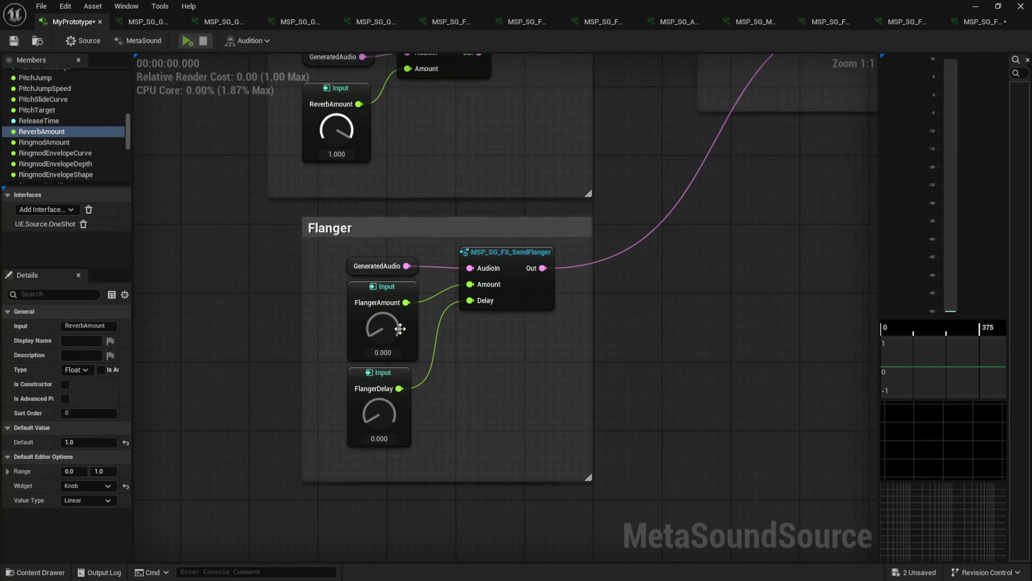
{"action": "right_click_drag", "start_coordinate": [300, 318], "coordinate": [329, 457]}
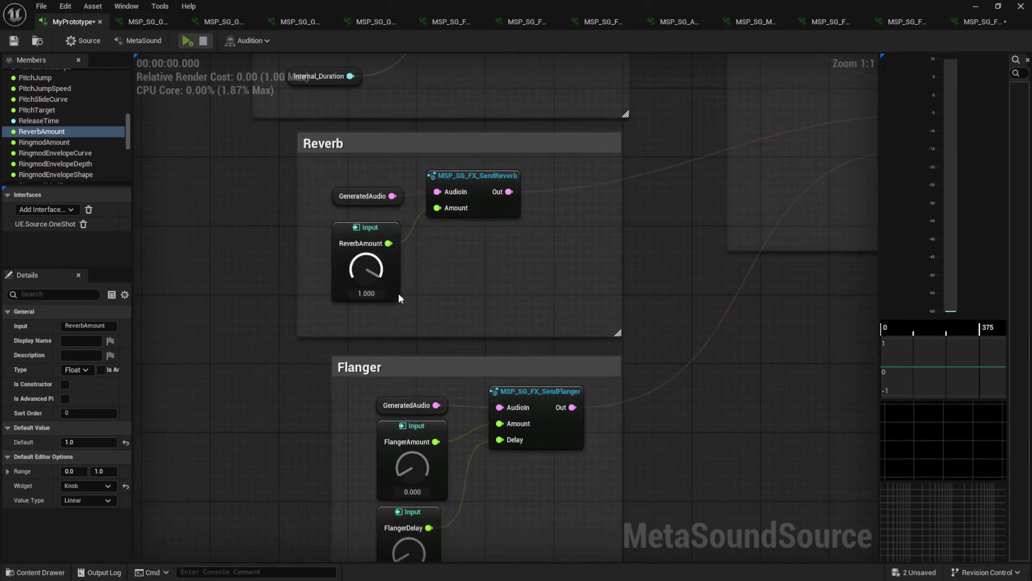
{"action": "right_click_drag", "start_coordinate": [254, 202], "coordinate": [328, 456]}
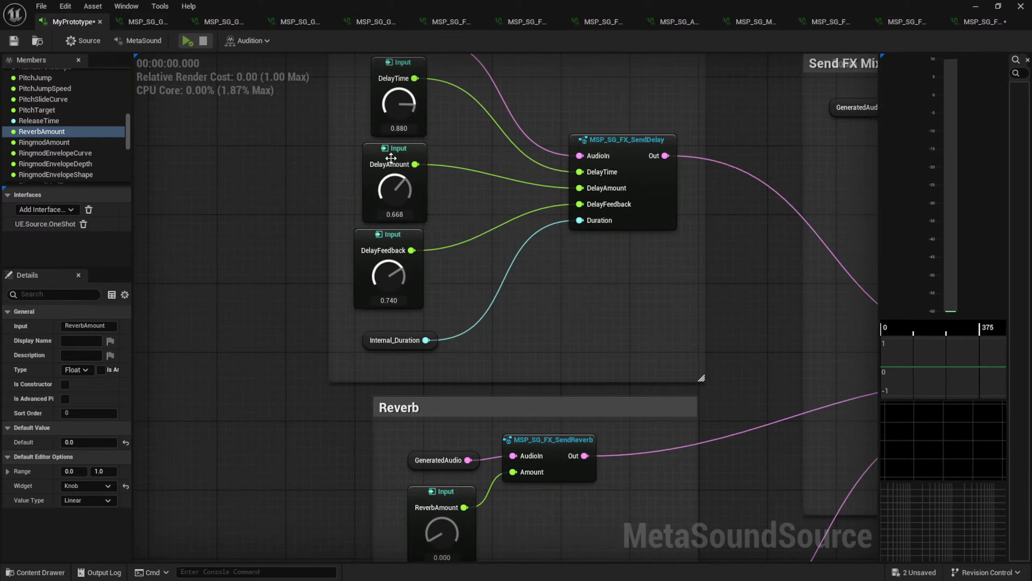
{"action": "left_click_drag", "start_coordinate": [394, 189], "coordinate": [379, 325]}
Open the MSP_SG_FX_SendFlanger patch, examine its delay Map Range and the chained Flanger nodes, and return to the MyPrototype graph
{"action": "right_click_drag", "start_coordinate": [300, 468], "coordinate": [254, 94]}
{"action": "right_click_drag", "start_coordinate": [577, 398], "coordinate": [525, 364]}
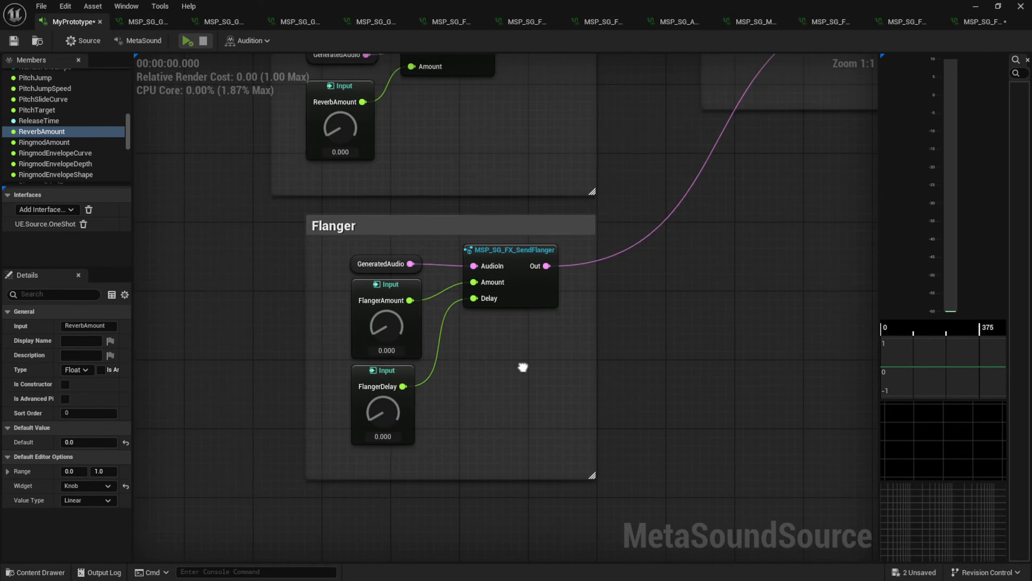
{"action": "double_click", "coordinate": [513, 254]}
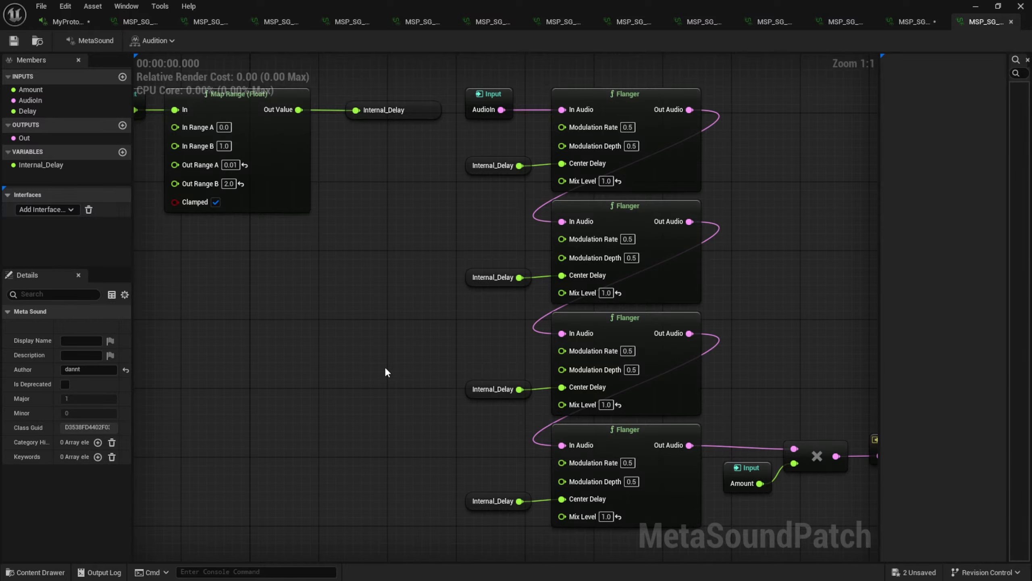
{"action": "right_click_drag", "start_coordinate": [397, 345], "coordinate": [459, 327]}
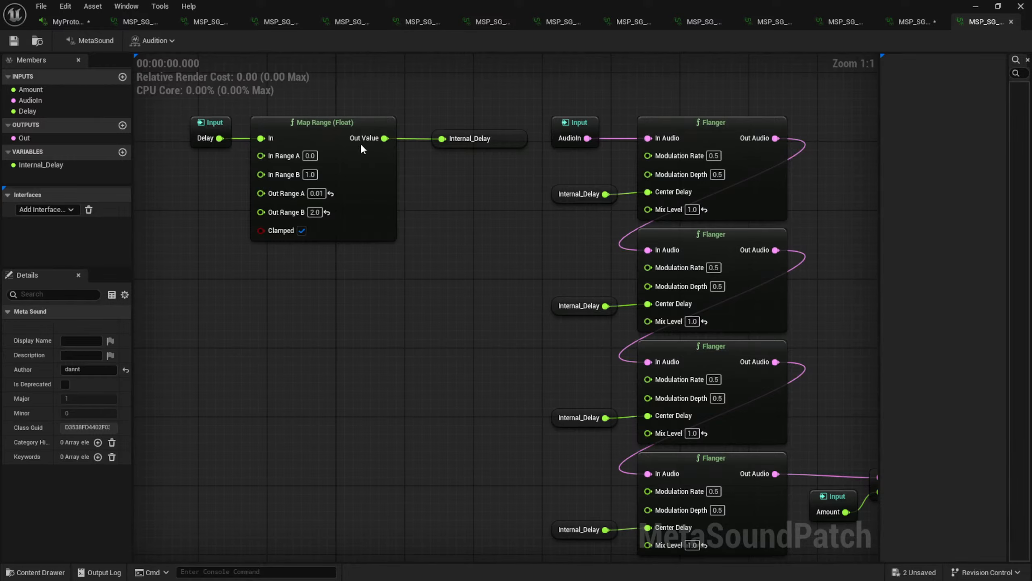
{"action": "right_click_drag", "start_coordinate": [418, 415], "coordinate": [227, 364]}
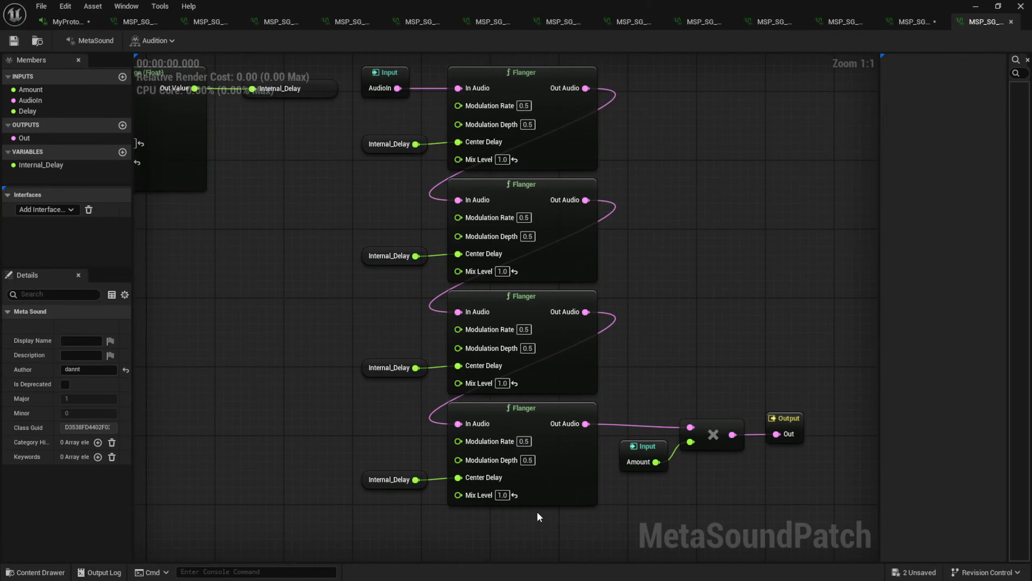
{"action": "right_click_drag", "start_coordinate": [346, 395], "coordinate": [357, 430]}
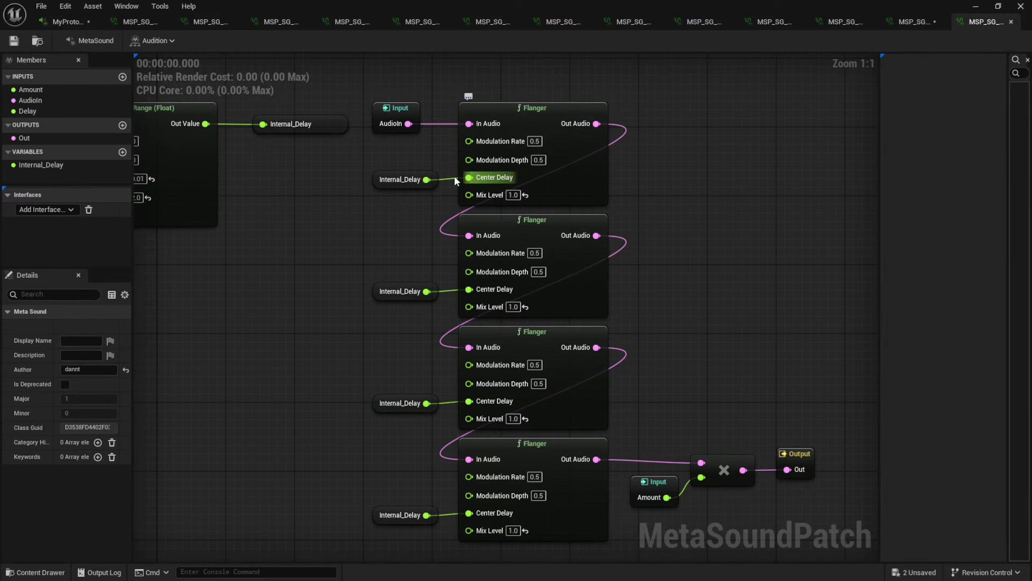
{"action": "left_click", "coordinate": [57, 24]}
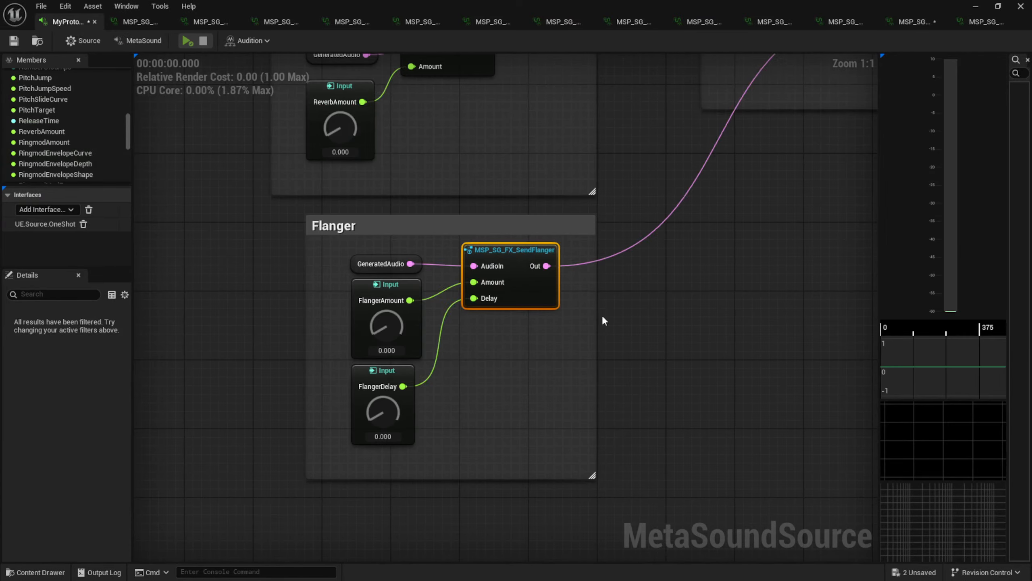
Reopen the MSP_SG_FX_SendFlanger patch to recheck the Internal_Delay routing and Mix Level inputs, returning to MyPrototype each time
{"action": "right_click_drag", "start_coordinate": [601, 313], "coordinate": [561, 419]}
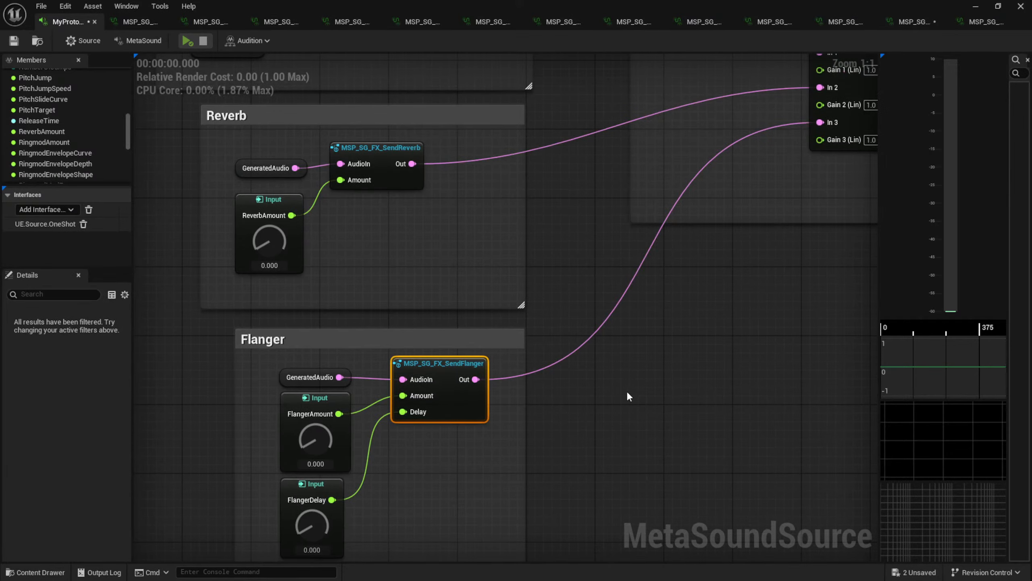
{"action": "right_click_drag", "start_coordinate": [638, 379], "coordinate": [599, 341]}
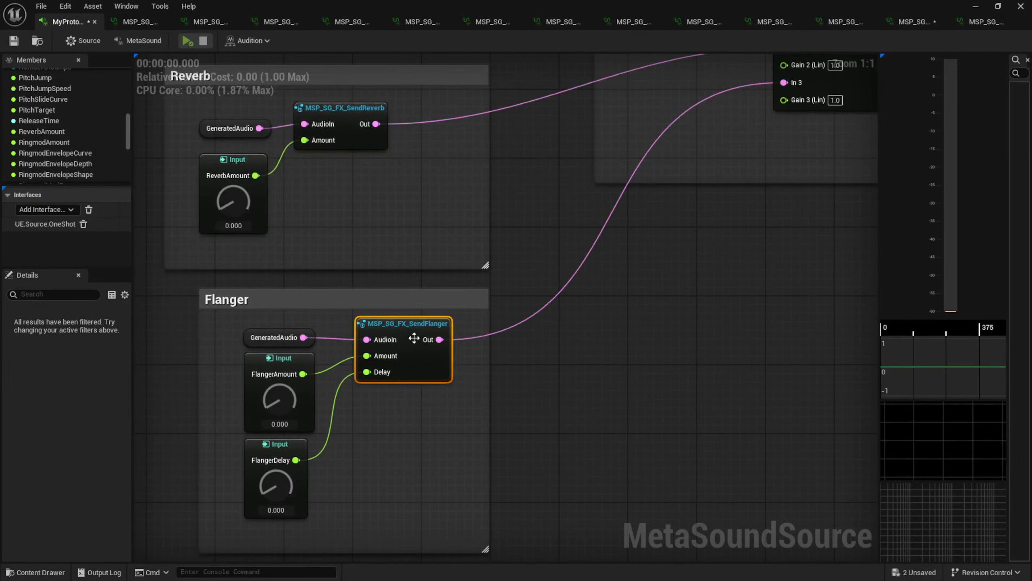
{"action": "double_click", "coordinate": [405, 326]}
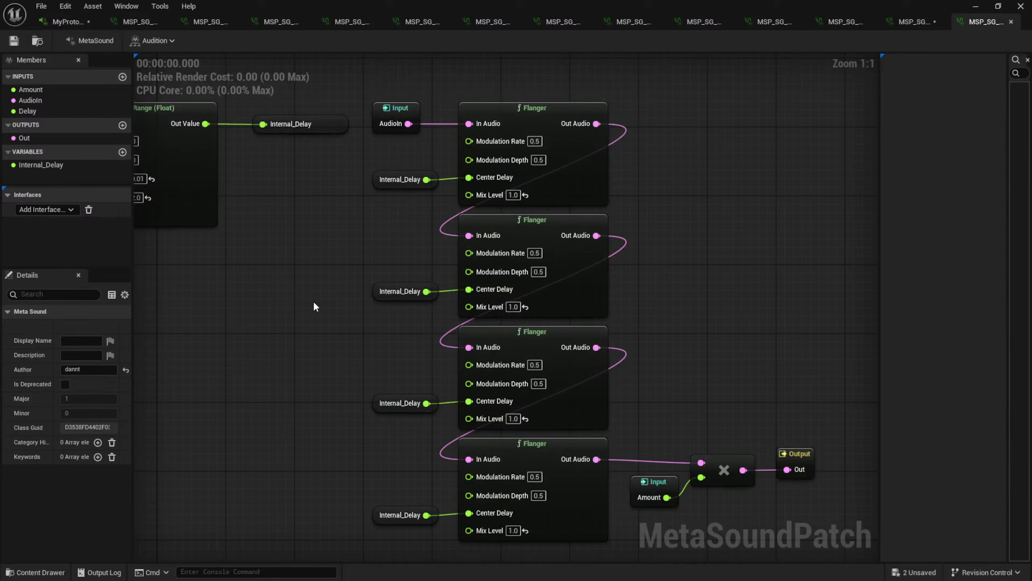
{"action": "right_click_drag", "start_coordinate": [315, 306], "coordinate": [397, 338]}
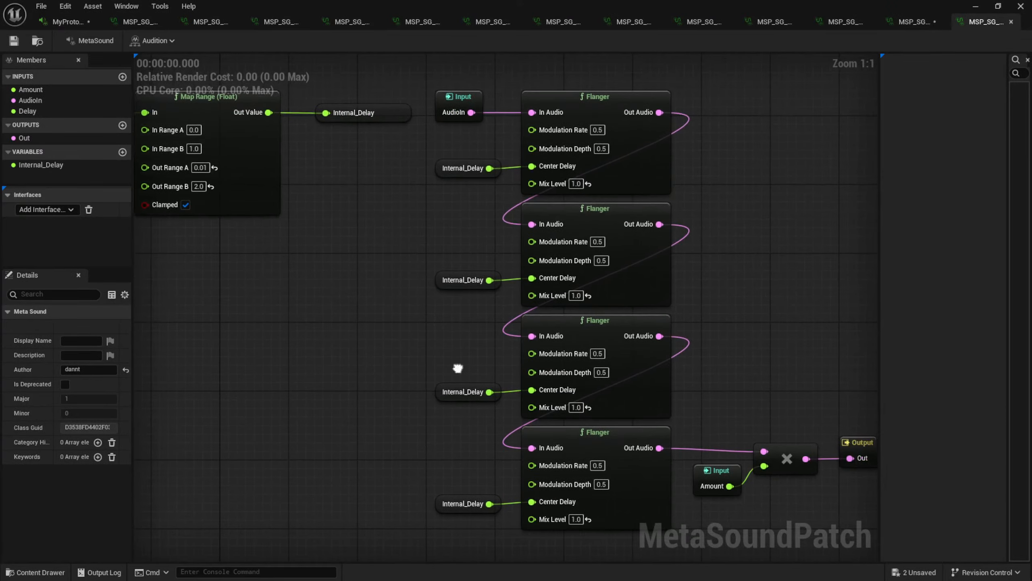
{"action": "right_click_drag", "start_coordinate": [458, 369], "coordinate": [379, 328]}
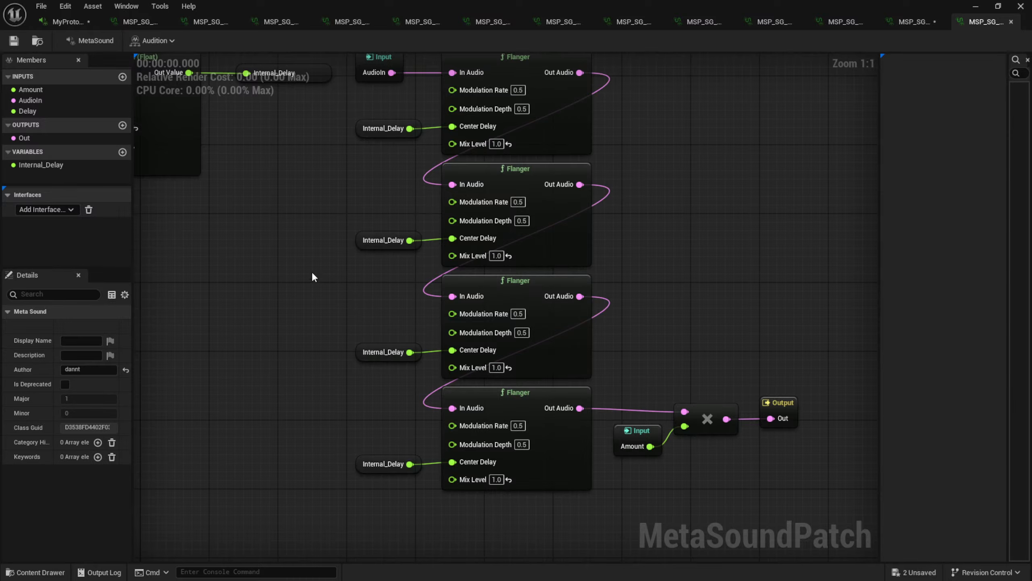
{"action": "right_click_drag", "start_coordinate": [313, 277], "coordinate": [459, 307]}
{"action": "left_click", "coordinate": [68, 23]}
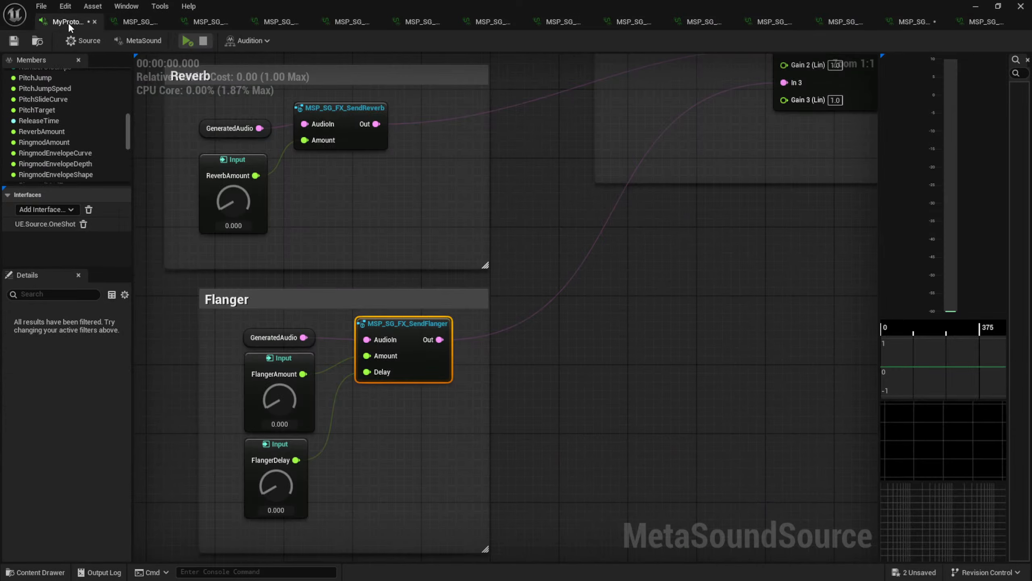
{"action": "right_click_drag", "start_coordinate": [458, 387], "coordinate": [547, 393]}
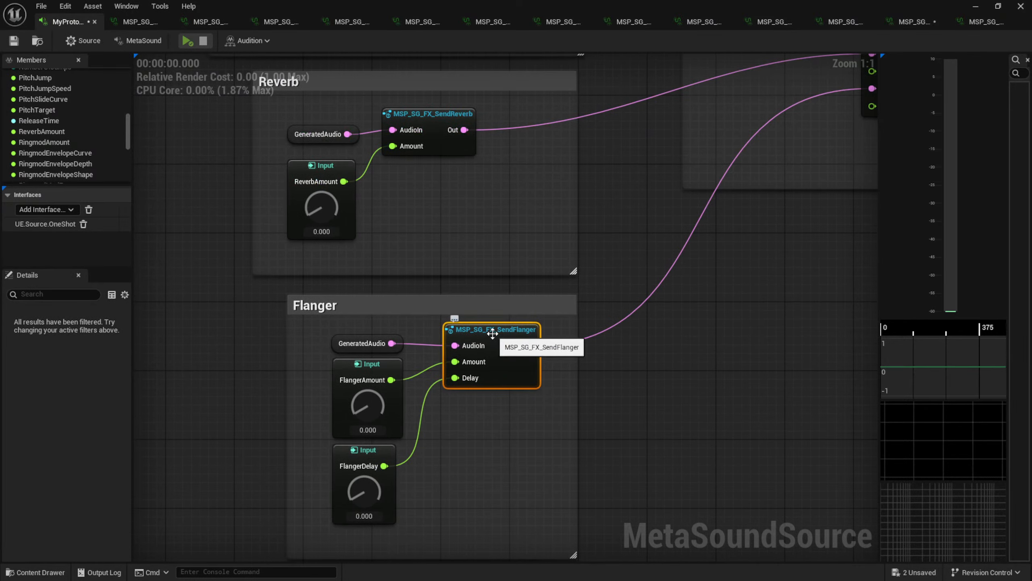
{"action": "double_click", "coordinate": [463, 355]}
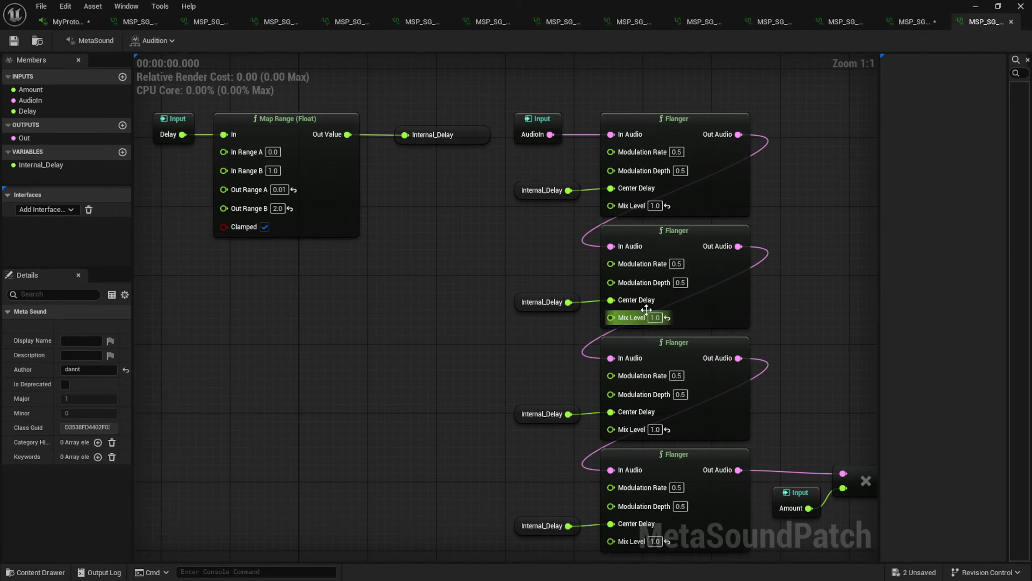
{"action": "left_click", "coordinate": [63, 23]}
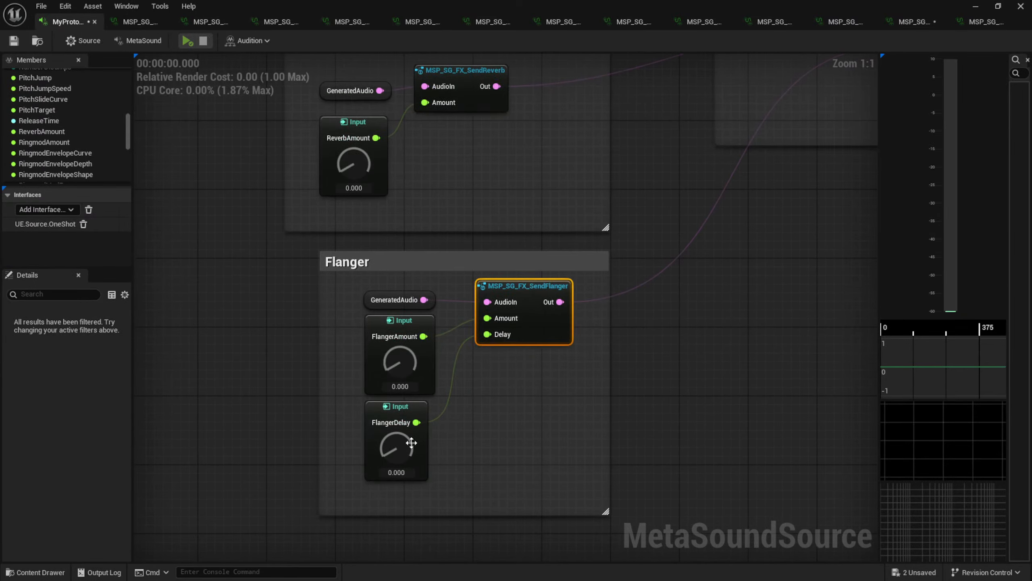
Set FlangerAmount to 1.000 and FlangerDelay to 0.496 in the Flanger section, and audition the sound
{"action": "left_click_drag", "start_coordinate": [401, 361], "coordinate": [440, 175]}
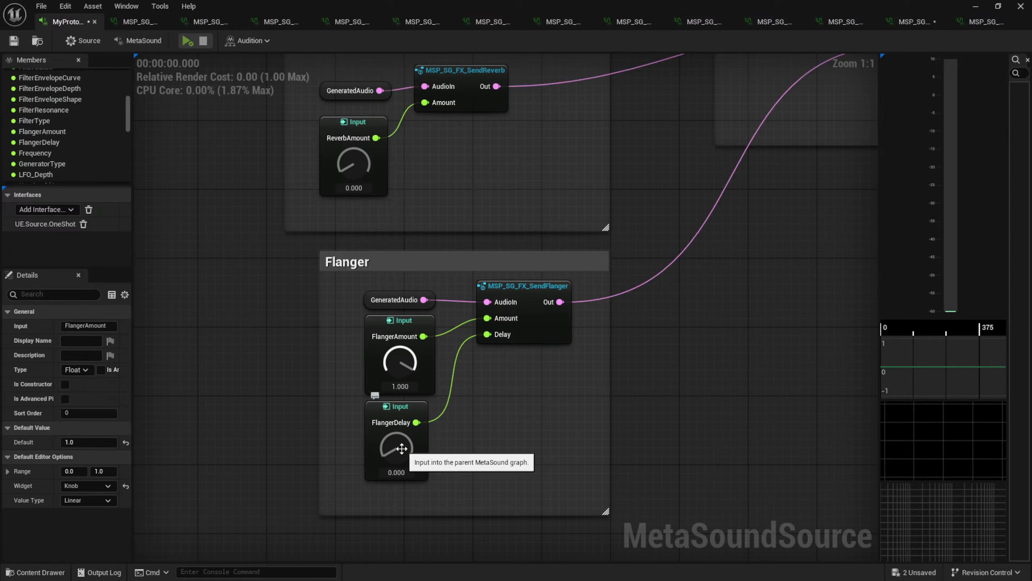
{"action": "left_click_drag", "start_coordinate": [401, 449], "coordinate": [328, 402]}
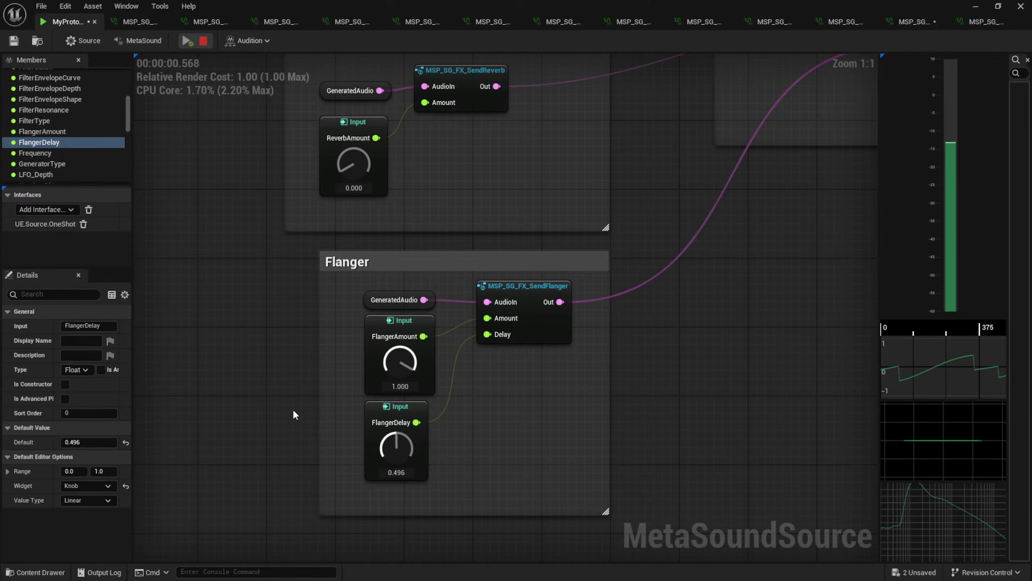
Set GeneratorType to 1.000 in the Generator section and audition the flanged noise sound
{"action": "right_click_drag", "start_coordinate": [294, 414], "coordinate": [450, 411]}
{"action": "scroll", "coordinate": [450, 407], "scroll_direction": "down", "scroll_amount": 5}
{"action": "right_click_drag", "start_coordinate": [342, 255], "coordinate": [681, 428]}
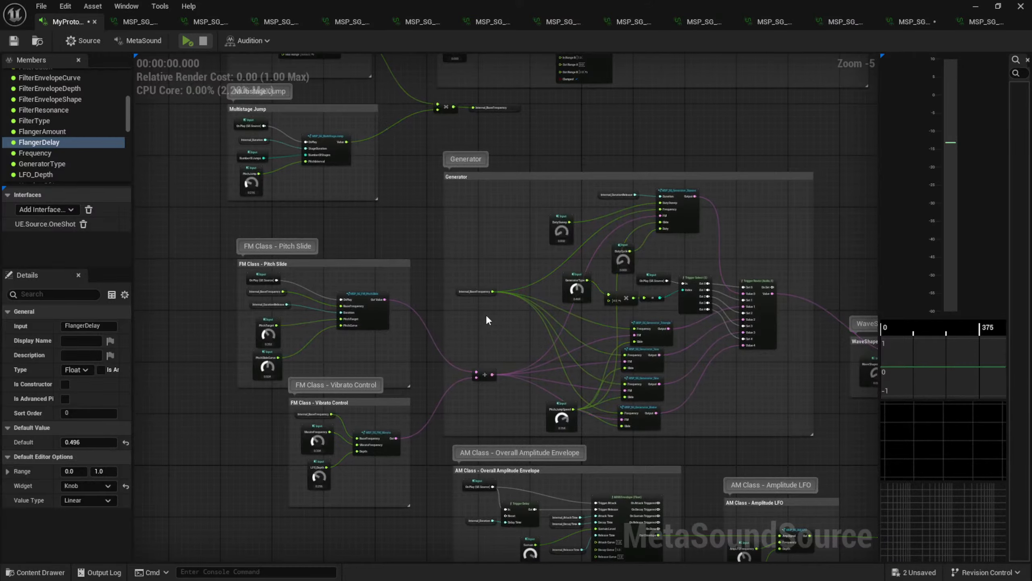
{"action": "right_click_drag", "start_coordinate": [567, 136], "coordinate": [532, 472]}
{"action": "scroll", "coordinate": [446, 262], "scroll_direction": "up", "scroll_amount": 5}
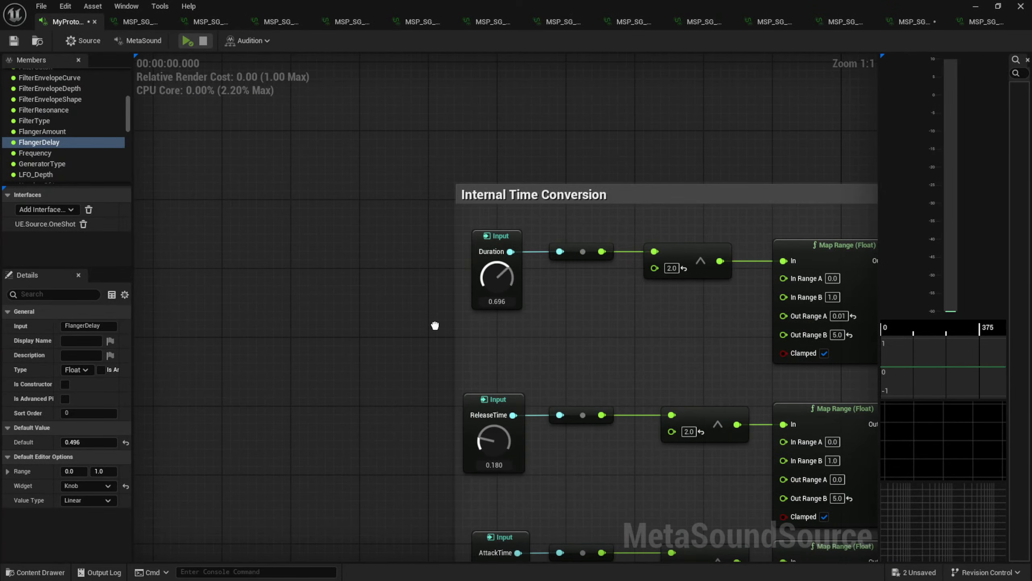
{"action": "scroll", "coordinate": [434, 329], "scroll_direction": "down", "scroll_amount": 8}
{"action": "scroll", "coordinate": [595, 245], "scroll_direction": "up", "scroll_amount": 8}
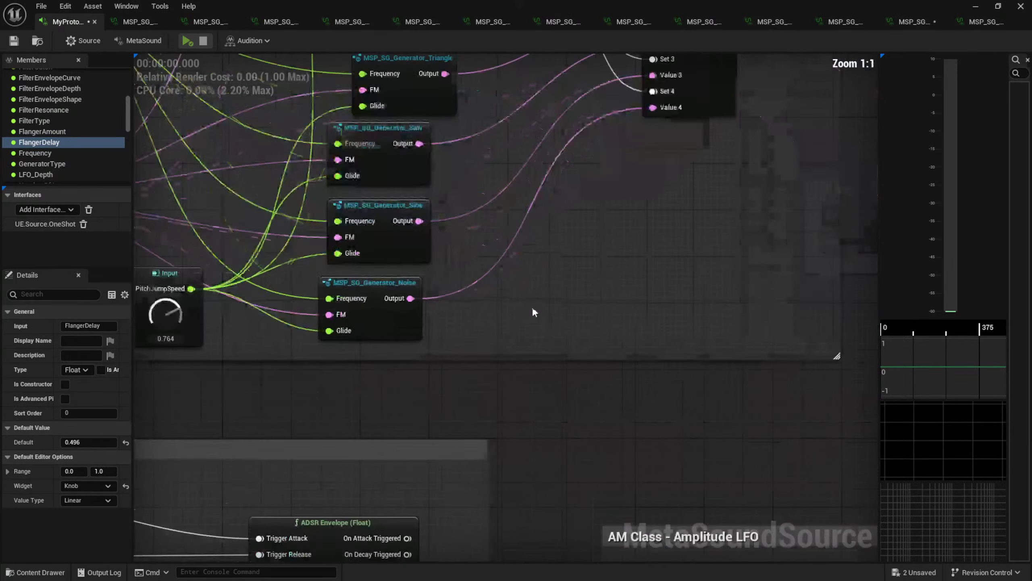
{"action": "right_click_drag", "start_coordinate": [534, 313], "coordinate": [749, 326]}
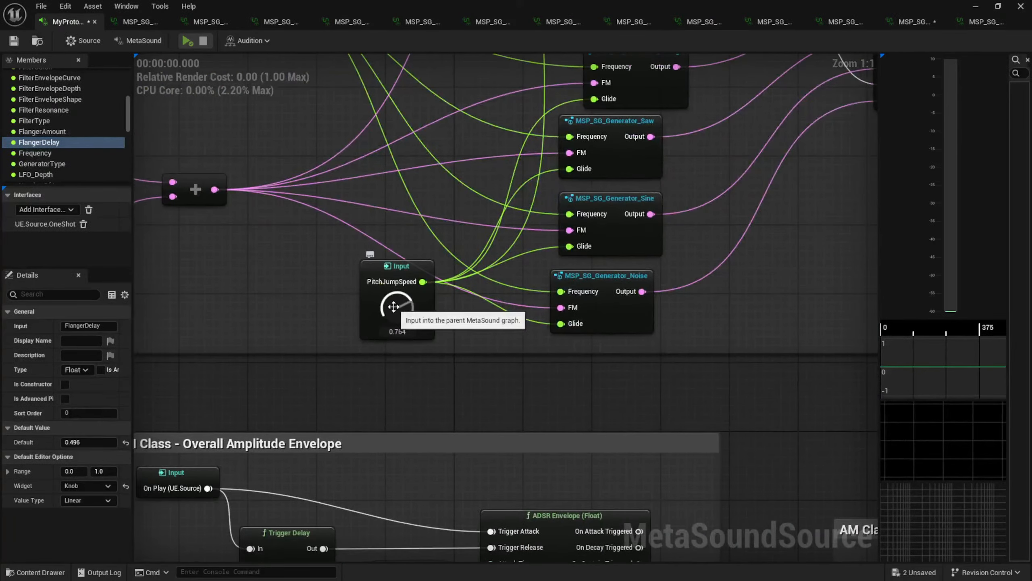
{"action": "right_click_drag", "start_coordinate": [271, 241], "coordinate": [373, 462]}
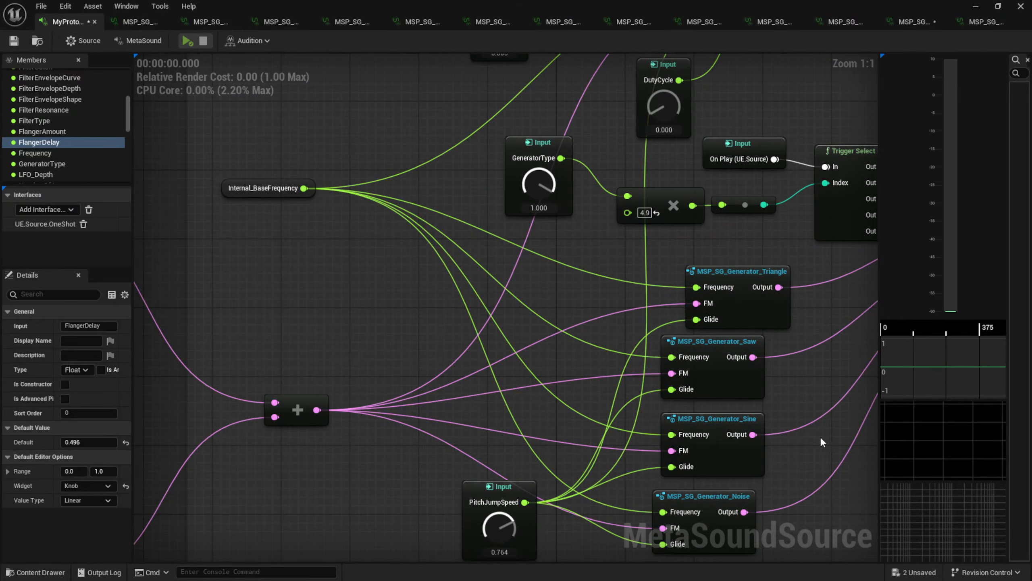
{"action": "key", "text": "space"}
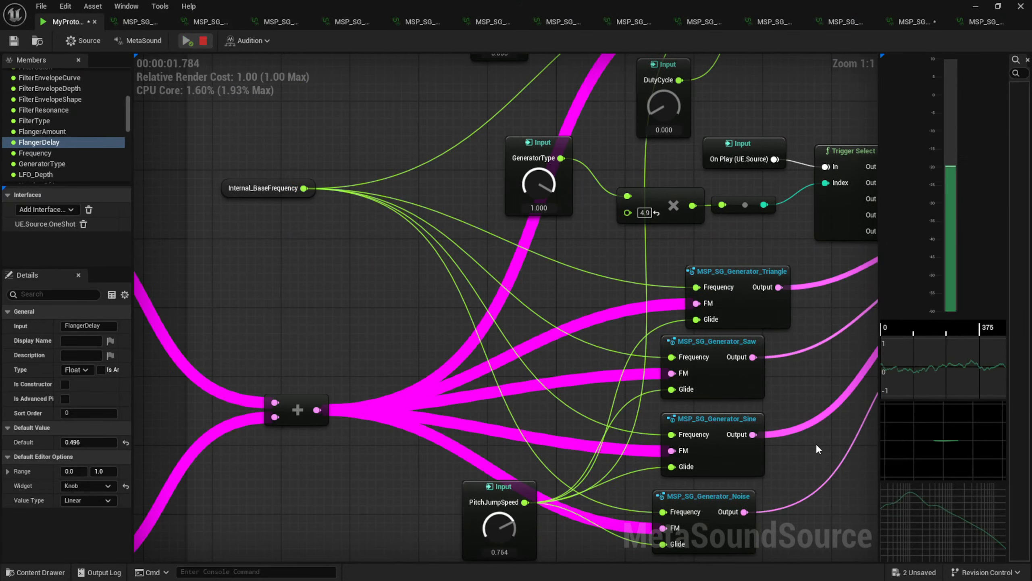
{"action": "key", "text": "space"}
Return to the Flanger section and audition the noise generator through the flanger again
{"action": "right_click_drag", "start_coordinate": [819, 456], "coordinate": [614, 402]}
{"action": "scroll", "coordinate": [618, 410], "scroll_direction": "down", "scroll_amount": 5}
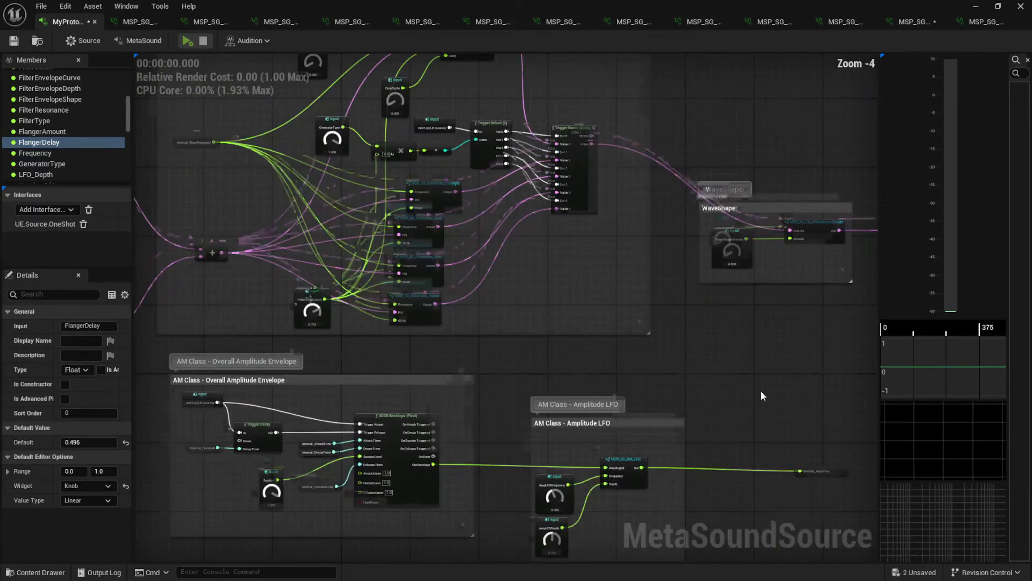
{"action": "right_click_drag", "start_coordinate": [761, 395], "coordinate": [500, 185]}
{"action": "right_click_drag", "start_coordinate": [604, 350], "coordinate": [422, 198]}
{"action": "right_click_drag", "start_coordinate": [674, 450], "coordinate": [461, 310]}
{"action": "right_click_drag", "start_coordinate": [682, 366], "coordinate": [716, 306]}
{"action": "scroll", "coordinate": [589, 360], "scroll_direction": "up", "scroll_amount": 4}
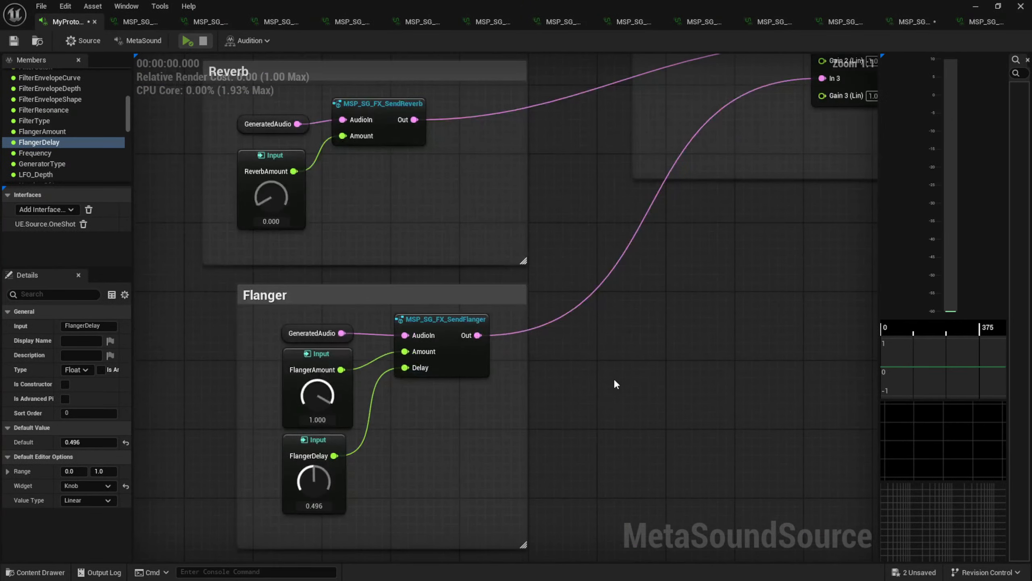
{"action": "key", "text": "space"}
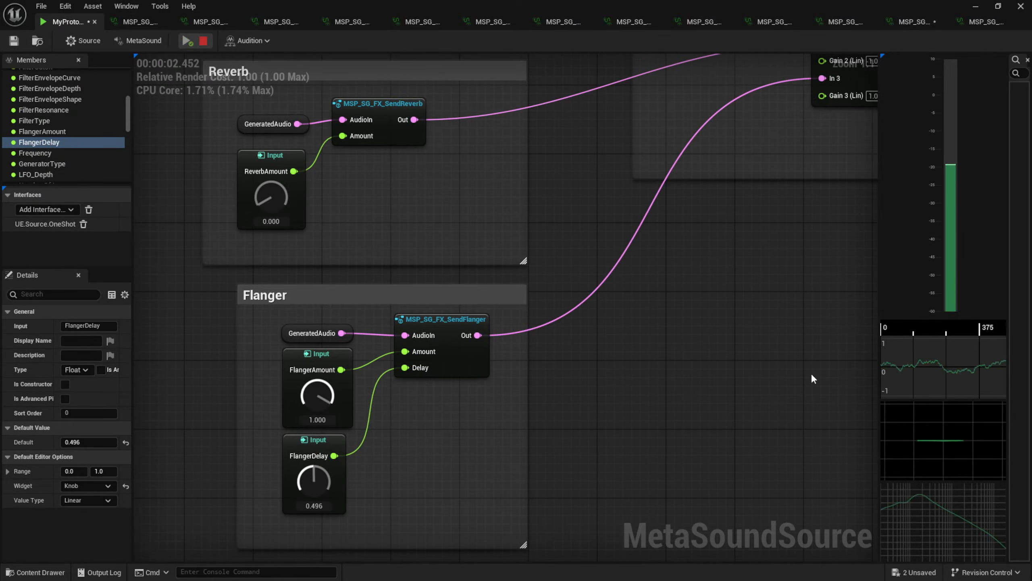
Examine the Send FX Mixer section, where GeneratedAudio and the delay, reverb and flanger sends enter the Mono Mixer (4)
{"action": "right_click_drag", "start_coordinate": [677, 369], "coordinate": [897, 443]}
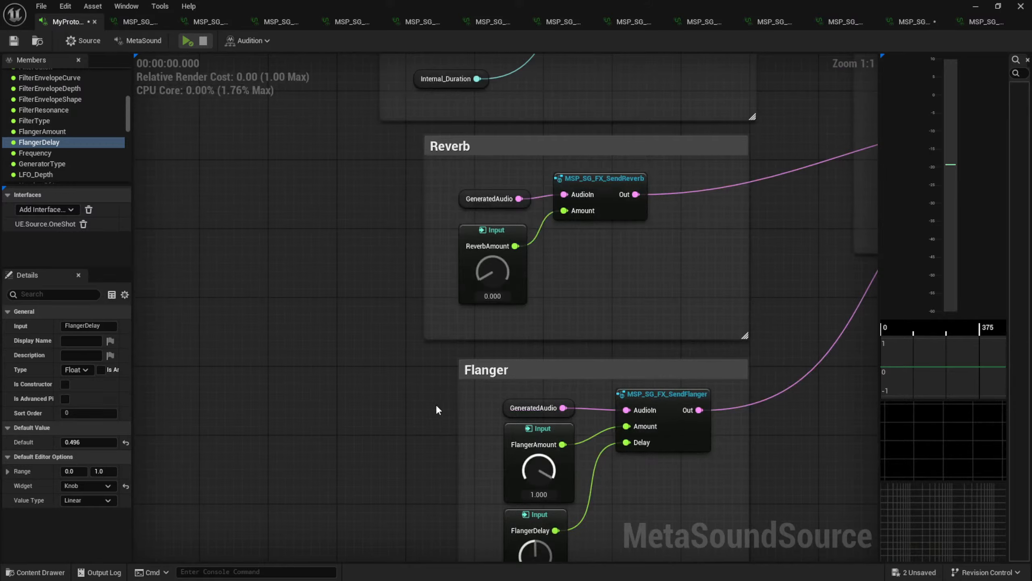
{"action": "right_click_drag", "start_coordinate": [489, 367], "coordinate": [330, 357]}
{"action": "right_click_drag", "start_coordinate": [470, 325], "coordinate": [555, 242]}
{"action": "right_click_drag", "start_coordinate": [233, 118], "coordinate": [199, 345]}
{"action": "scroll", "coordinate": [468, 322], "scroll_direction": "down", "scroll_amount": 5}
{"action": "scroll", "coordinate": [455, 395], "scroll_direction": "up", "scroll_amount": 5}
{"action": "right_click_drag", "start_coordinate": [499, 373], "coordinate": [618, 504]}
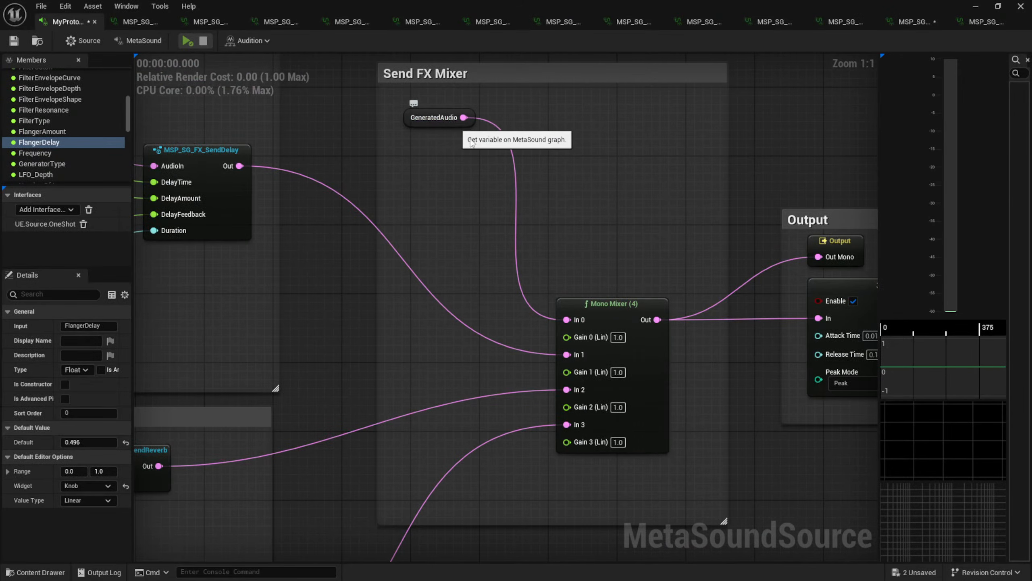
Return to the Amp section and select the node that stores the amplified signal in the GeneratedAudio variable
{"action": "right_click_drag", "start_coordinate": [631, 232], "coordinate": [500, 542]}
{"action": "right_click_drag", "start_coordinate": [701, 353], "coordinate": [294, 544]}
{"action": "right_click_drag", "start_coordinate": [533, 369], "coordinate": [616, 537]}
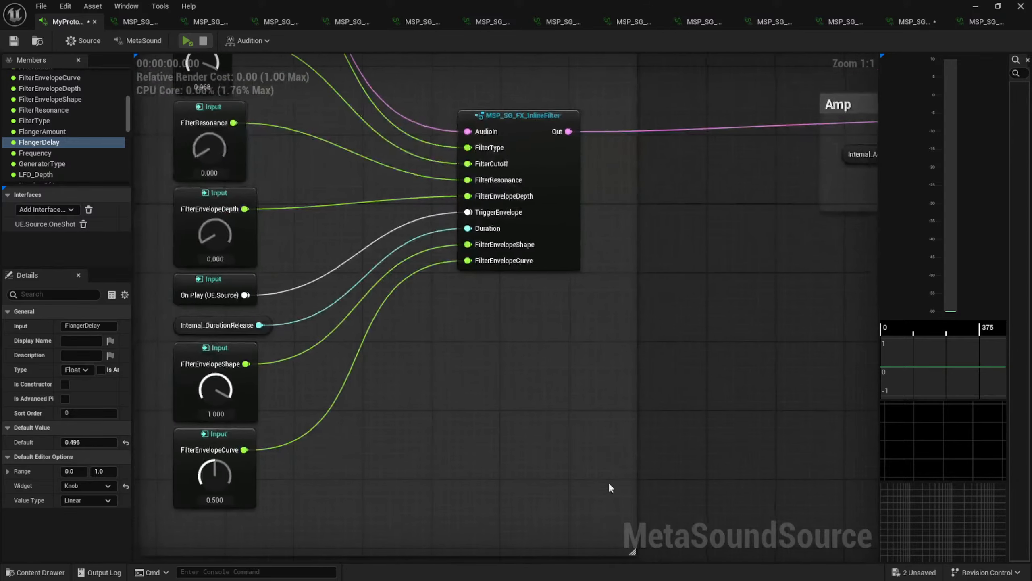
{"action": "scroll", "coordinate": [627, 465], "scroll_direction": "down", "scroll_amount": 2}
{"action": "right_click_drag", "start_coordinate": [683, 410], "coordinate": [257, 457]}
{"action": "scroll", "coordinate": [582, 261], "scroll_direction": "up", "scroll_amount": 2}
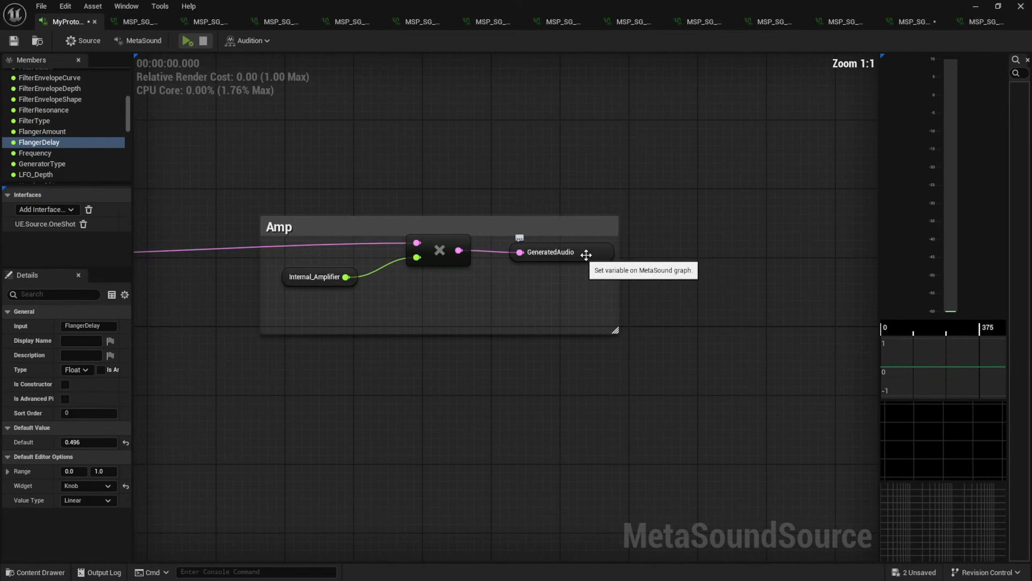
{"action": "left_click", "coordinate": [595, 248]}
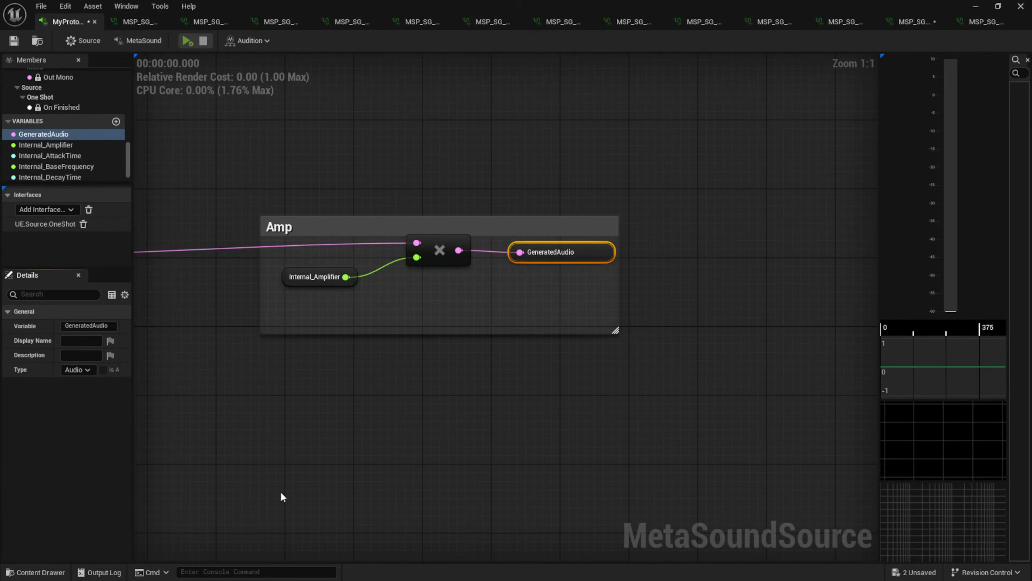
Trace GeneratedAudio through the delay, reverb and flanger sends and into the Mono Mixer (4)
{"action": "right_click_drag", "start_coordinate": [283, 497], "coordinate": [688, 279]}
{"action": "scroll", "coordinate": [490, 342], "scroll_direction": "down", "scroll_amount": 4}
{"action": "right_click_drag", "start_coordinate": [419, 451], "coordinate": [726, 178]}
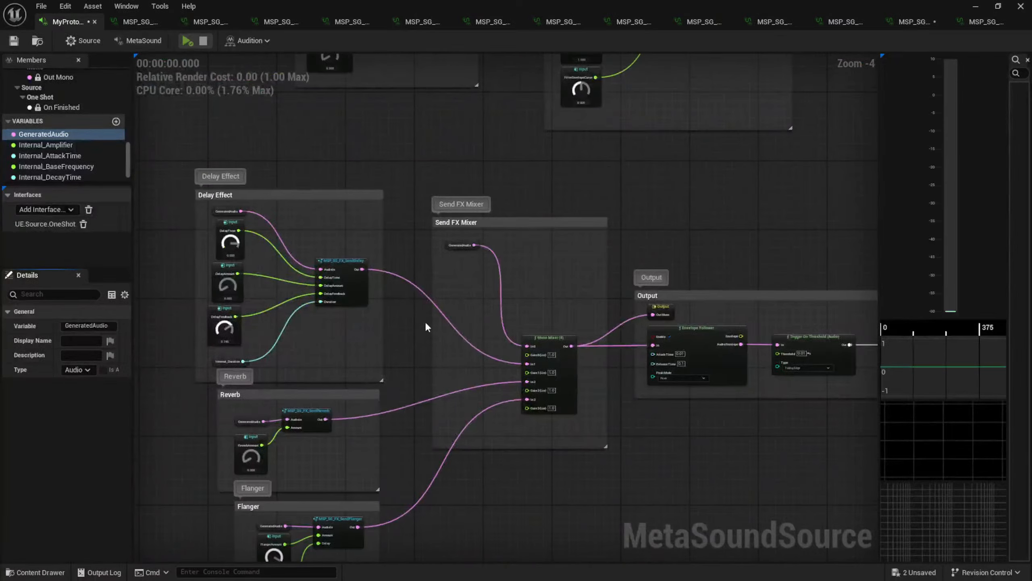
{"action": "right_click_drag", "start_coordinate": [425, 326], "coordinate": [504, 376]}
{"action": "scroll", "coordinate": [561, 321], "scroll_direction": "up", "scroll_amount": 4}
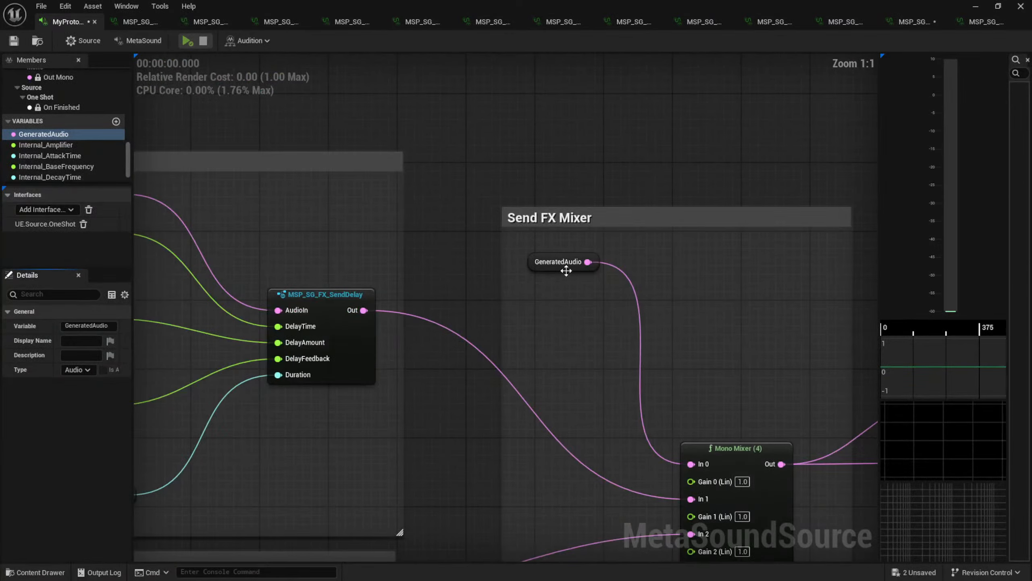
{"action": "right_click_drag", "start_coordinate": [574, 279], "coordinate": [757, 342]}
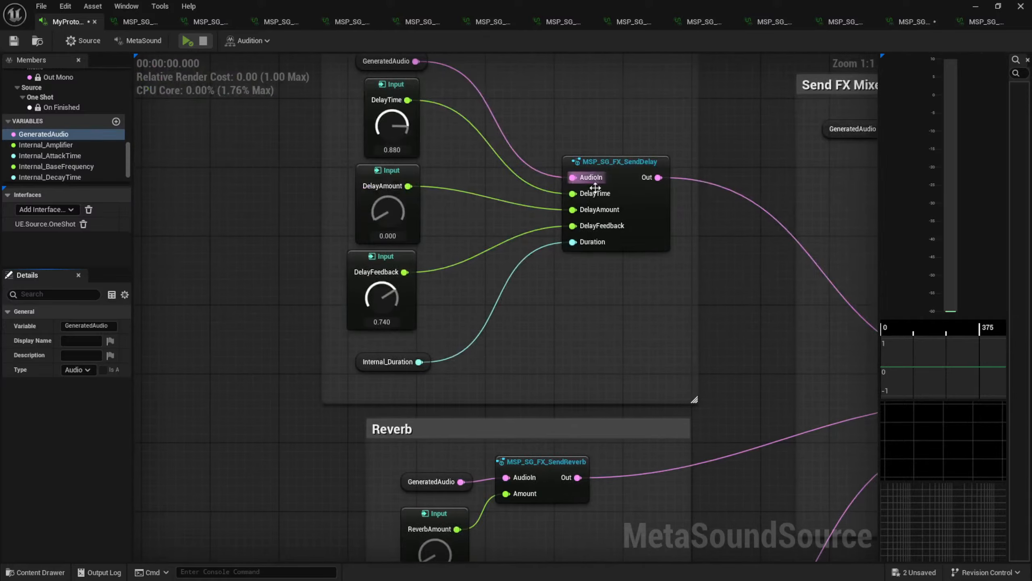
{"action": "right_click_drag", "start_coordinate": [640, 387], "coordinate": [566, 227]}
{"action": "right_click_drag", "start_coordinate": [577, 432], "coordinate": [512, 299]}
{"action": "right_click_drag", "start_coordinate": [515, 375], "coordinate": [426, 422]}
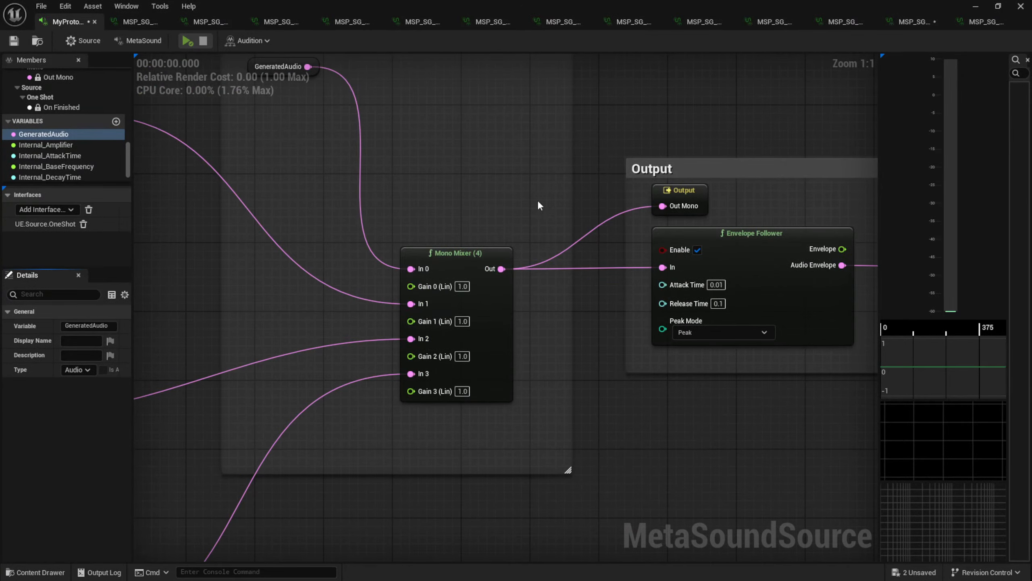
Examine the Output section's Out Mono, Envelope Follower, Trigger On Threshold (Audio) and On Finished nodes
{"action": "right_click_drag", "start_coordinate": [537, 203], "coordinate": [347, 238]}
{"action": "right_click_drag", "start_coordinate": [555, 251], "coordinate": [459, 257]}
{"action": "left_click_drag", "start_coordinate": [492, 254], "coordinate": [783, 391]}
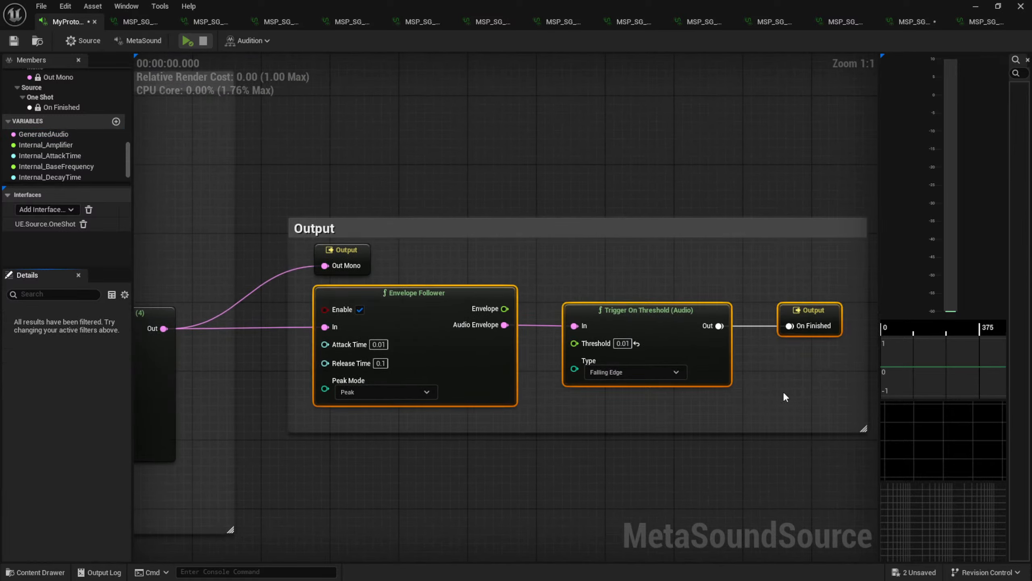
{"action": "left_click", "coordinate": [414, 309]}
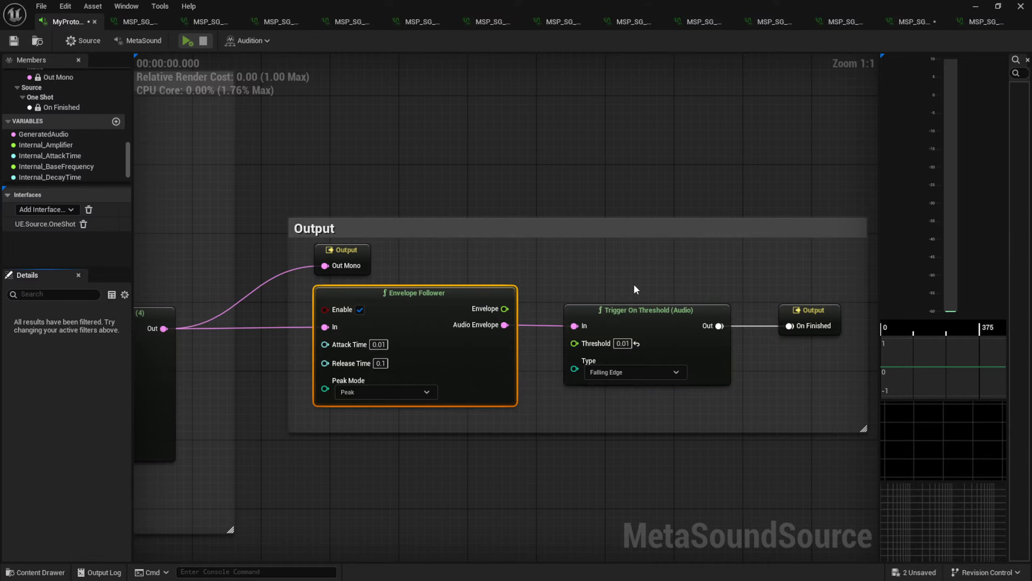
{"action": "left_click", "coordinate": [648, 313]}
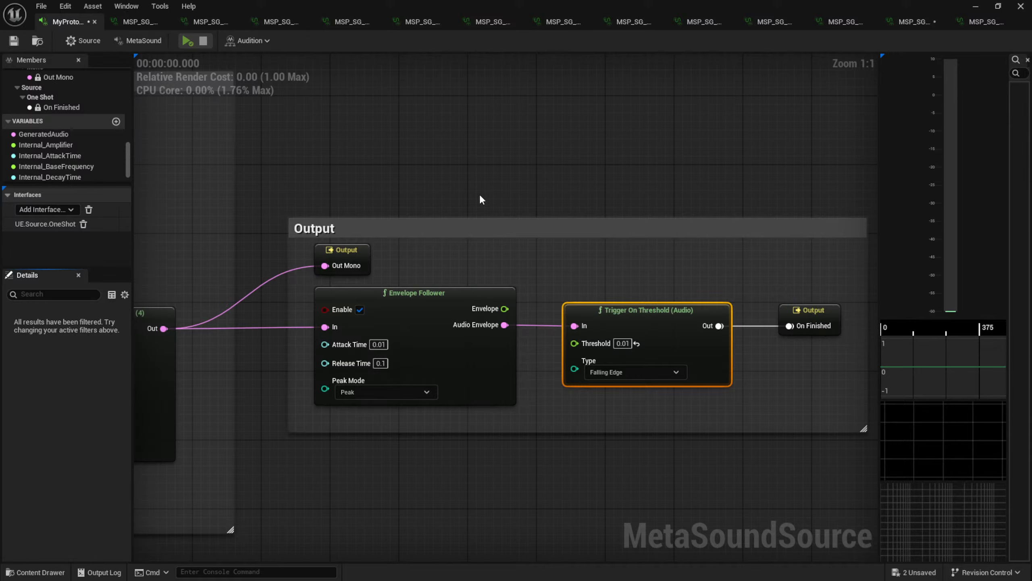
{"action": "right_click_drag", "start_coordinate": [376, 198], "coordinate": [426, 196]}
{"action": "right_click_drag", "start_coordinate": [306, 378], "coordinate": [469, 331]}
{"action": "right_click_drag", "start_coordinate": [236, 268], "coordinate": [583, 267]}
{"action": "right_click_drag", "start_coordinate": [591, 361], "coordinate": [304, 415]}
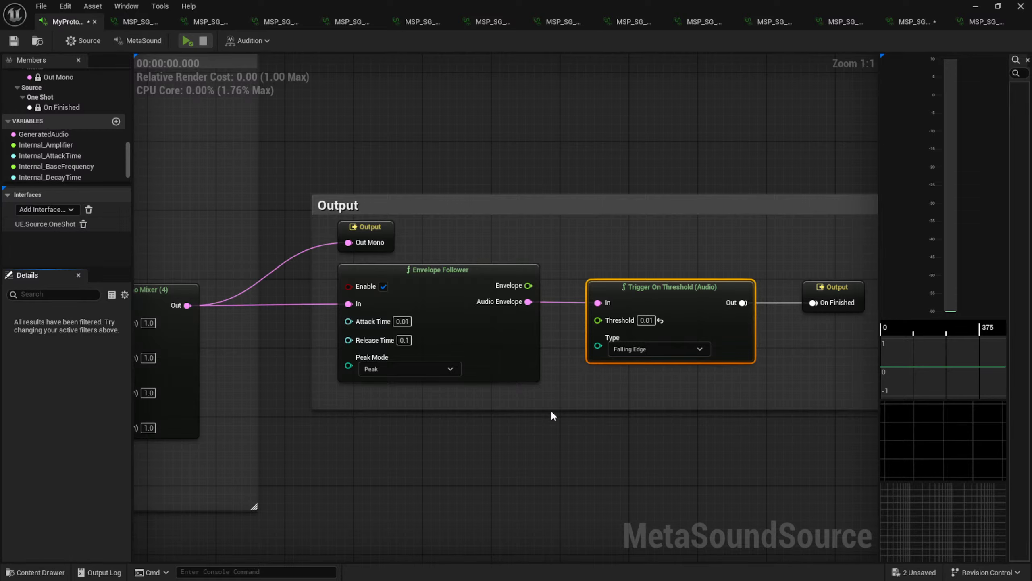
Survey the whole MetaSound graph from the output and send effects back to the generator and time conversion sections
{"action": "scroll", "coordinate": [338, 399], "scroll_direction": "down", "scroll_amount": 3}
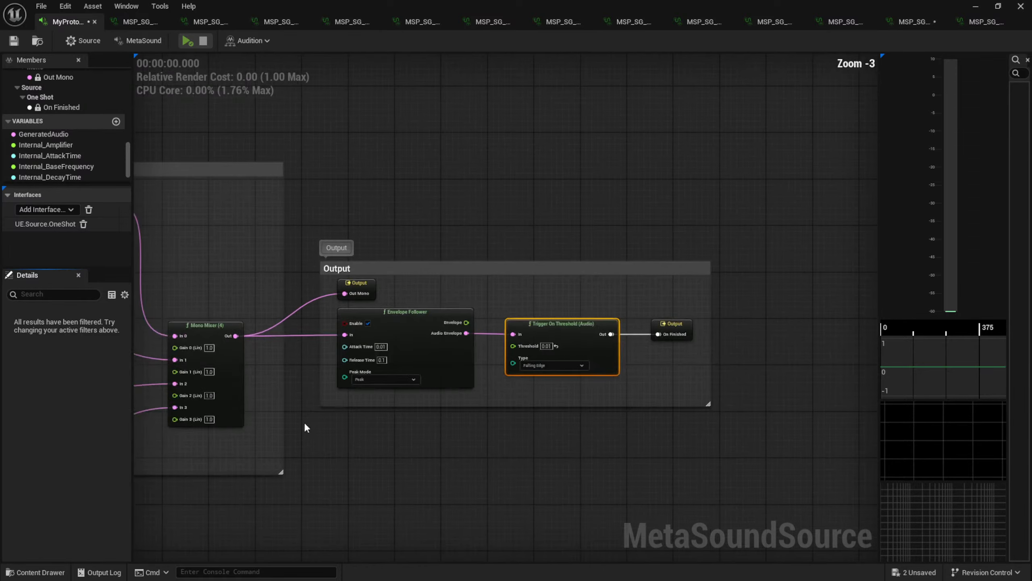
{"action": "right_click_drag", "start_coordinate": [304, 422], "coordinate": [624, 406]}
{"action": "right_click_drag", "start_coordinate": [491, 238], "coordinate": [750, 307]}
{"action": "scroll", "coordinate": [451, 210], "scroll_direction": "down", "scroll_amount": 1}
{"action": "scroll", "coordinate": [450, 210], "scroll_direction": "down", "scroll_amount": 1}
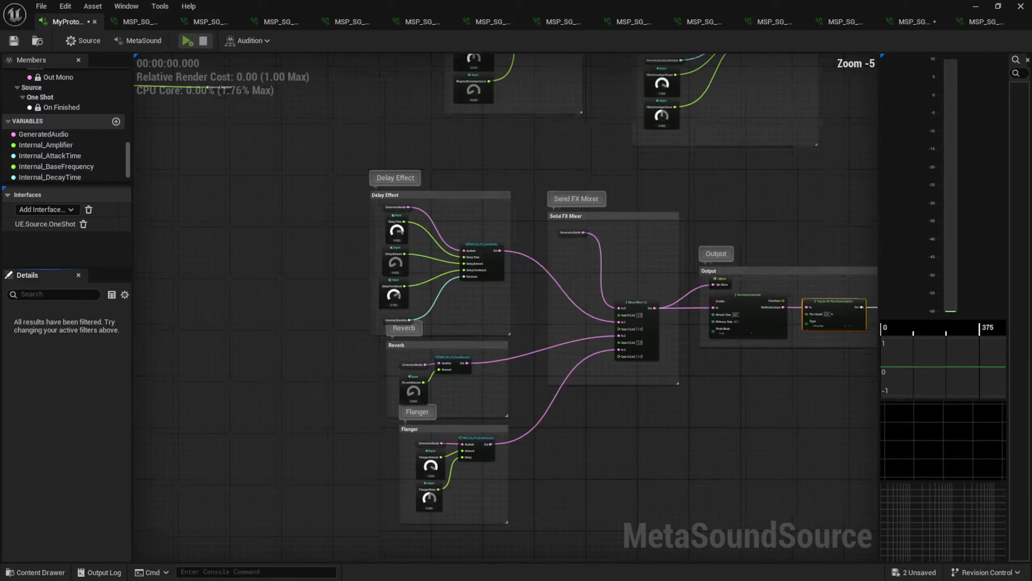
{"action": "right_click_drag", "start_coordinate": [450, 209], "coordinate": [473, 401]}
{"action": "scroll", "coordinate": [470, 393], "scroll_direction": "down", "scroll_amount": 2}
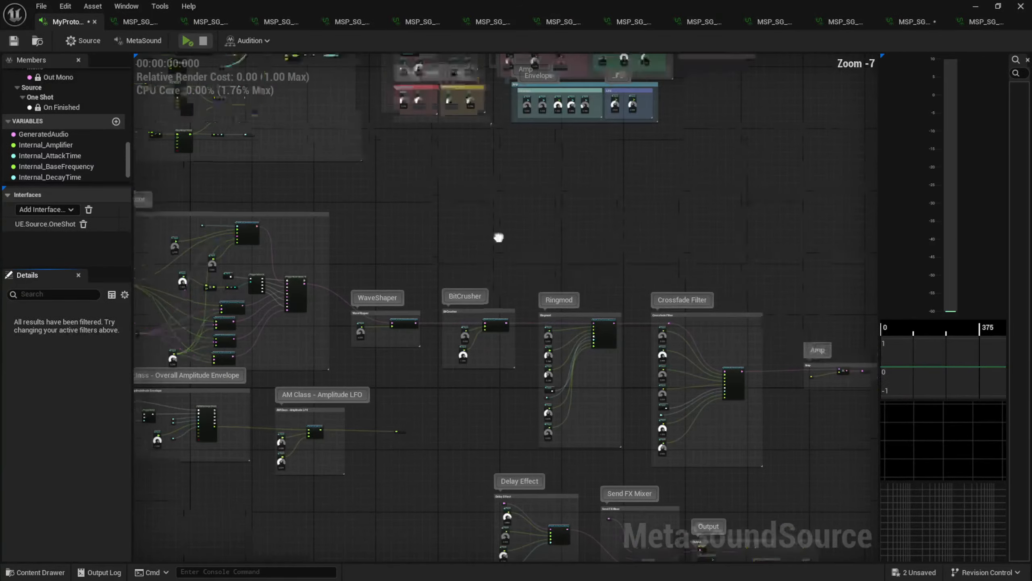
{"action": "right_click_drag", "start_coordinate": [495, 235], "coordinate": [867, 376]}
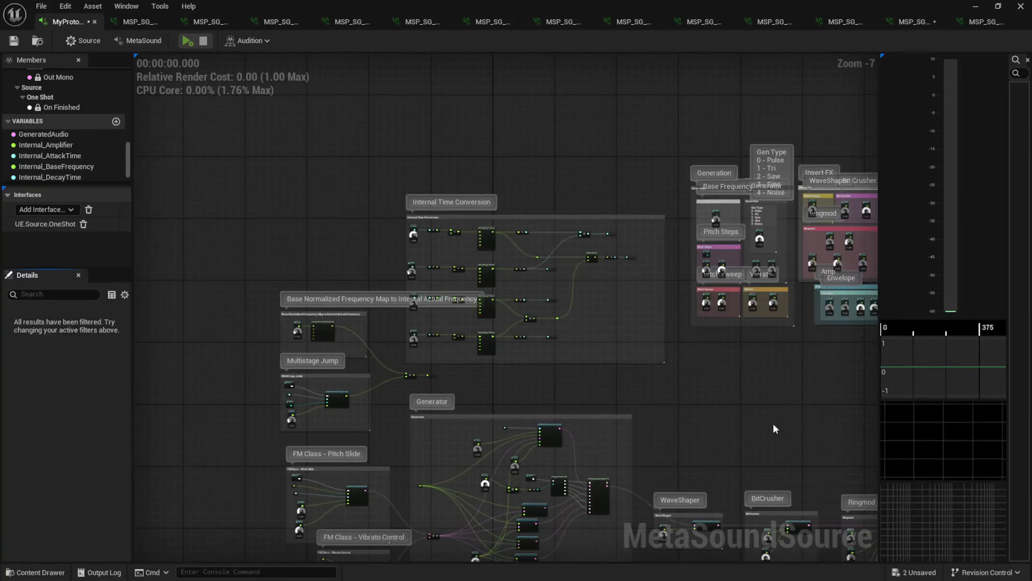
{"action": "right_click_drag", "start_coordinate": [773, 425], "coordinate": [655, 339]}
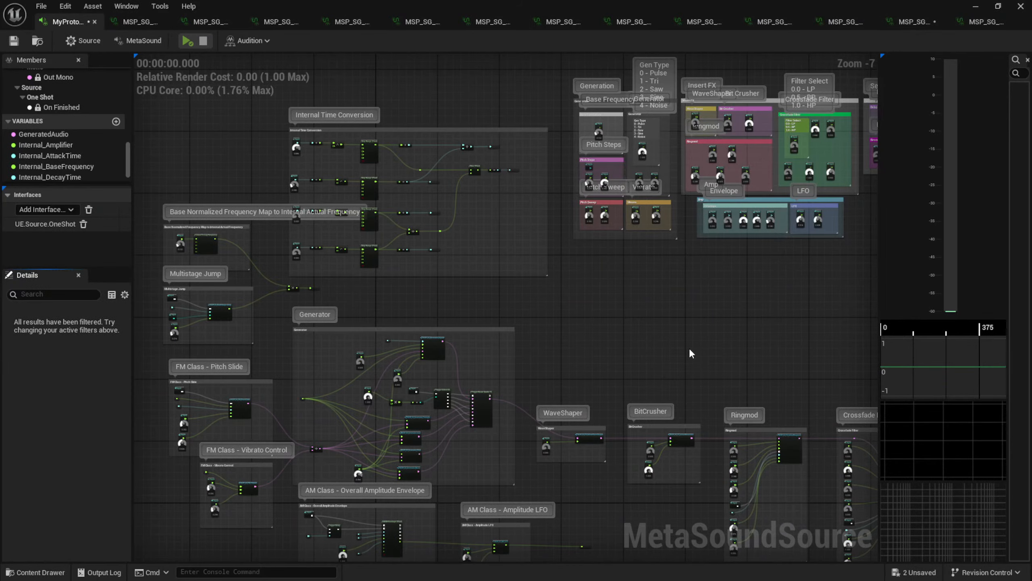
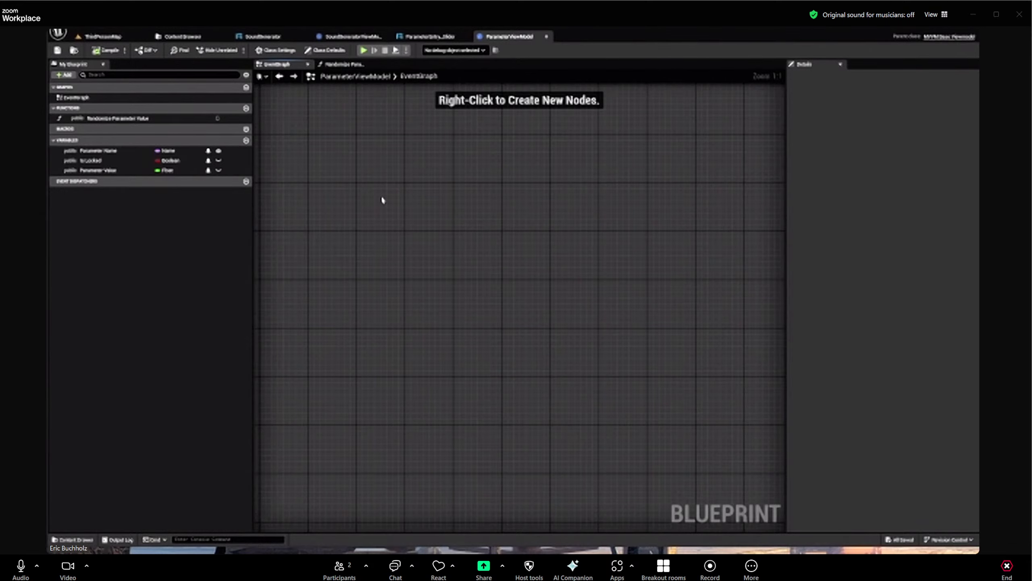
Review the ParameterEntry_Slider widget and the SoundGenerator widget's designer layout with its view bindings
{"action": "left_click", "coordinate": [429, 36]}
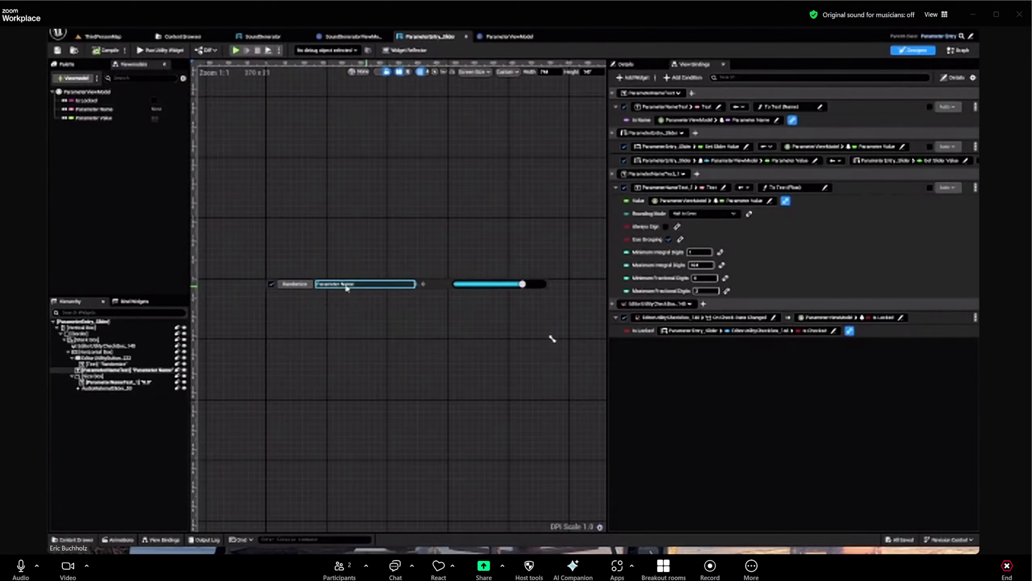
{"action": "left_click", "coordinate": [467, 196]}
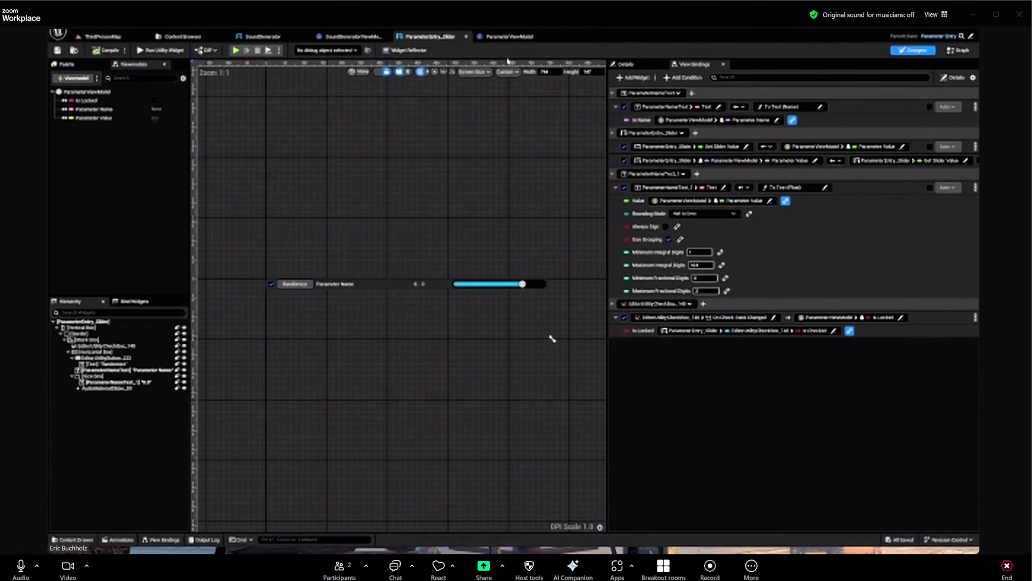
{"action": "left_click", "coordinate": [509, 36]}
{"action": "left_click", "coordinate": [268, 37]}
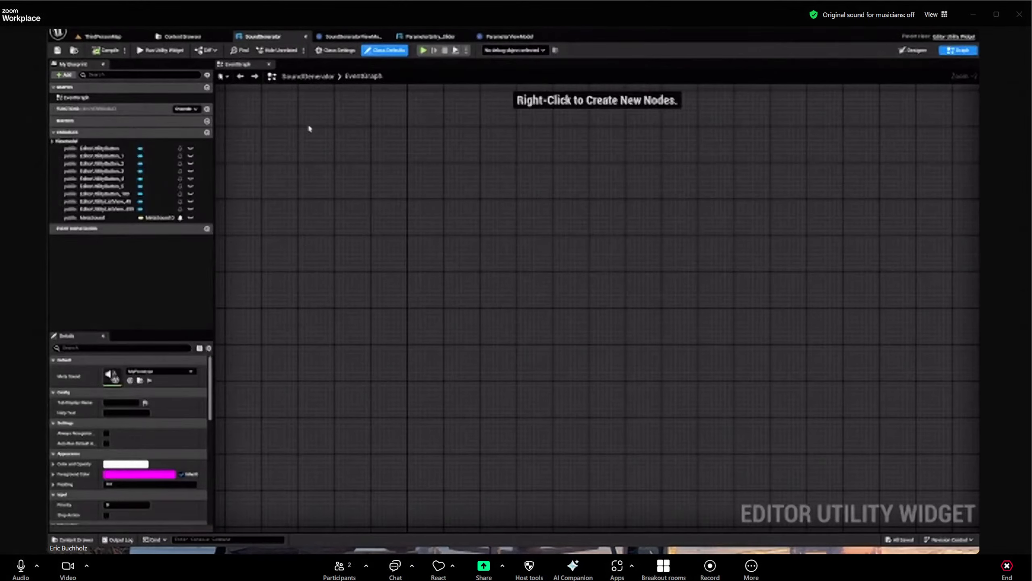
{"action": "left_click", "coordinate": [911, 50]}
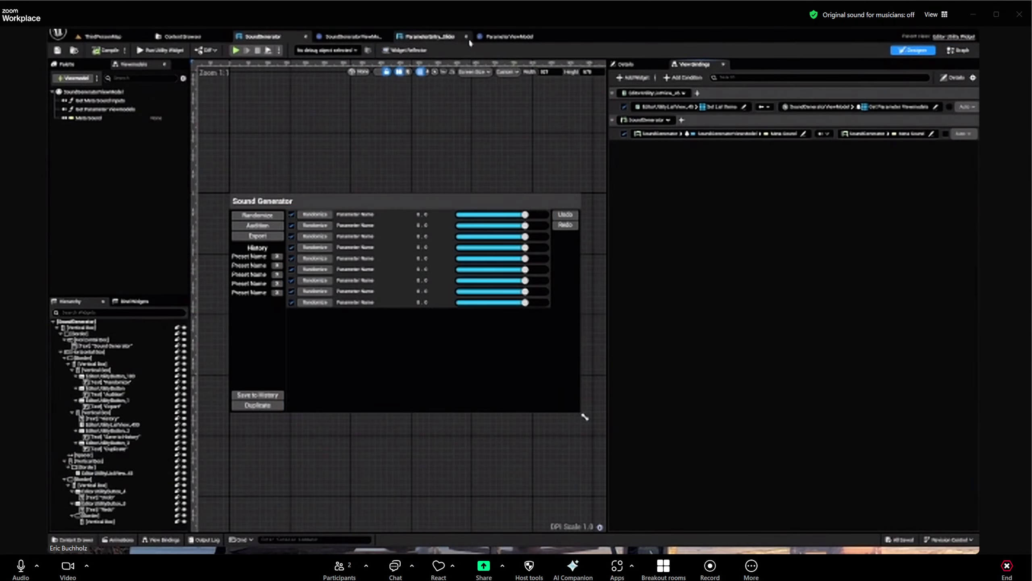
Open the Randomize Parameter Value function of the ParameterViewModel blueprint to examine its logic
{"action": "left_click", "coordinate": [499, 36]}
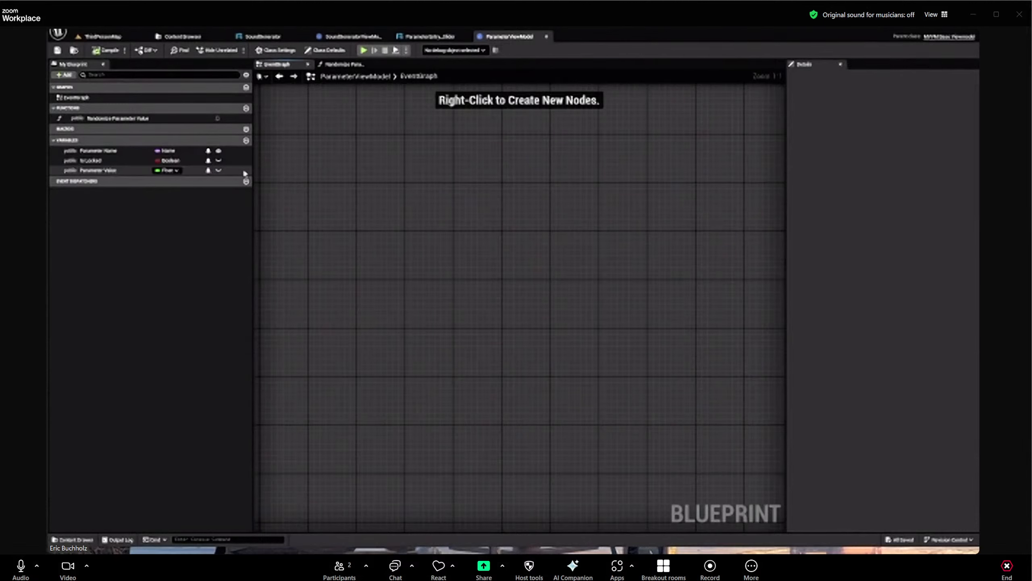
{"action": "left_click", "coordinate": [105, 118]}
{"action": "double_click", "coordinate": [106, 119]}
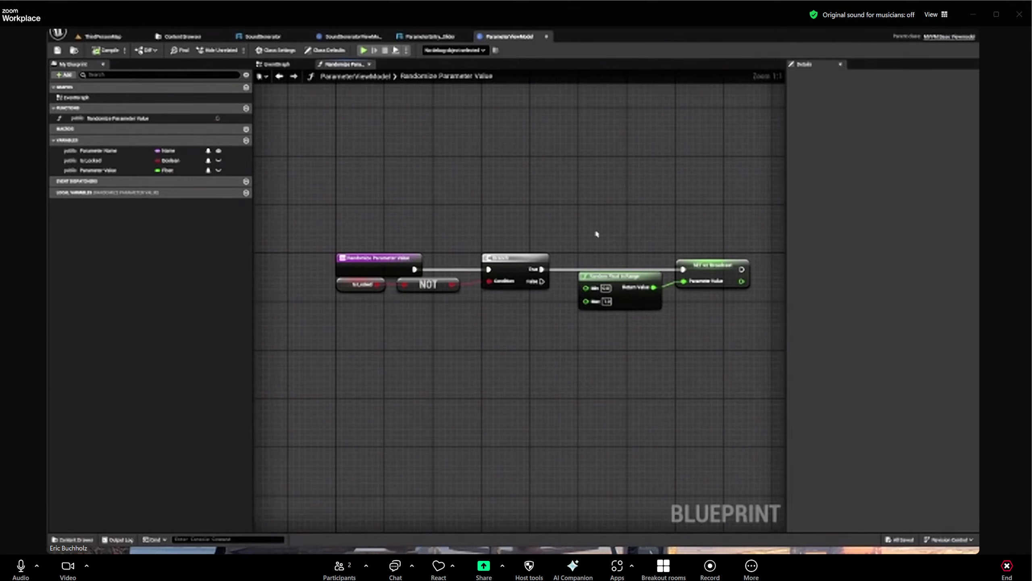
Run the SoundGenerator utility widget and place its window beside the designer layout
{"action": "left_click", "coordinate": [429, 36]}
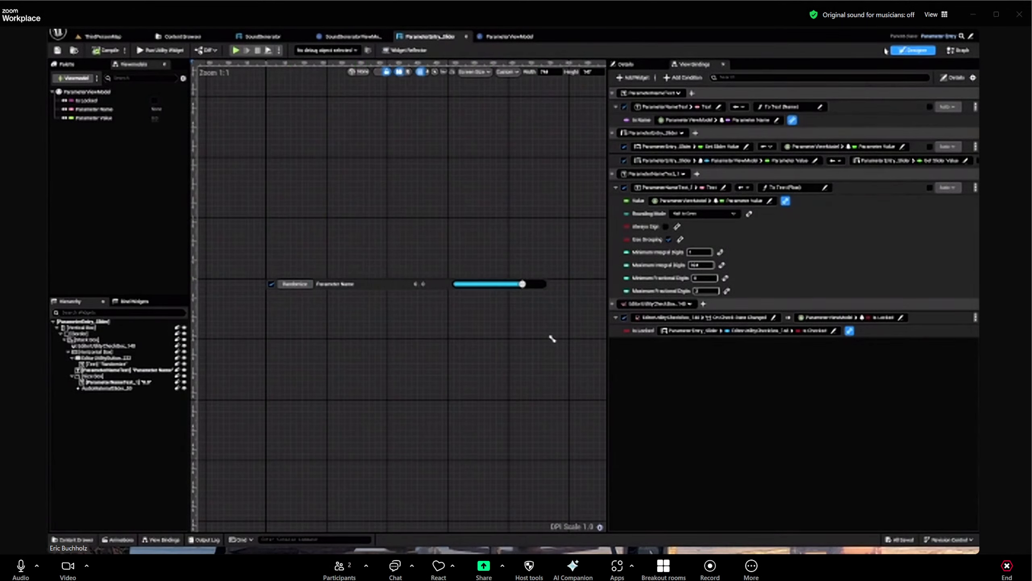
{"action": "left_click", "coordinate": [273, 38]}
{"action": "left_click", "coordinate": [161, 50]}
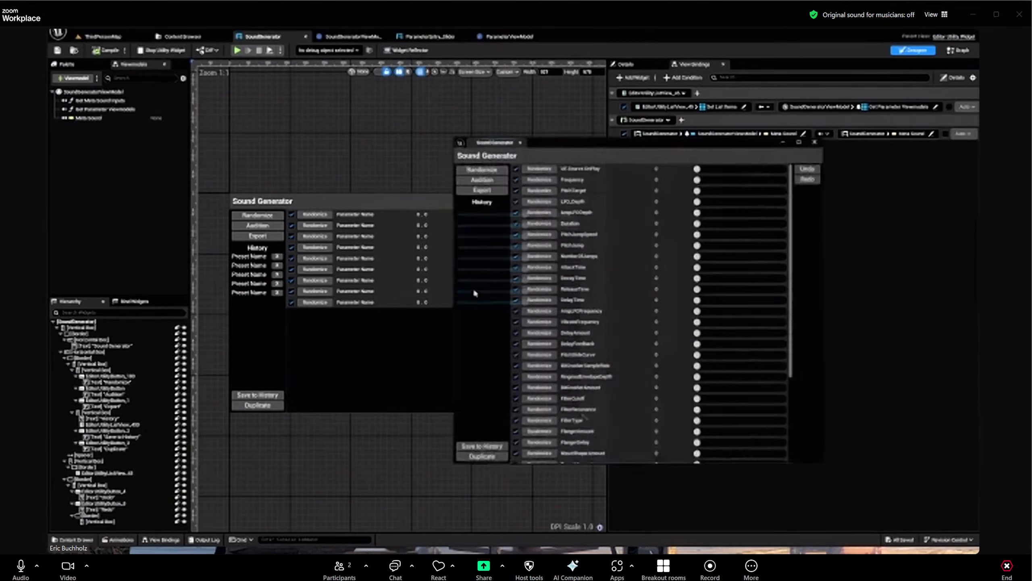
{"action": "left_click_drag", "start_coordinate": [626, 143], "coordinate": [589, 122]}
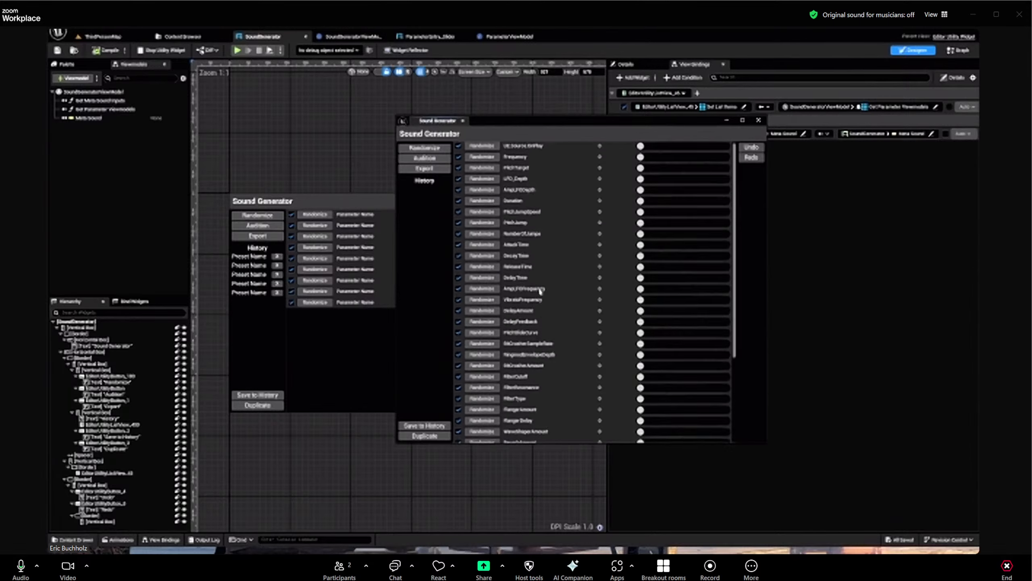
{"action": "left_click_drag", "start_coordinate": [449, 127], "coordinate": [618, 131]}
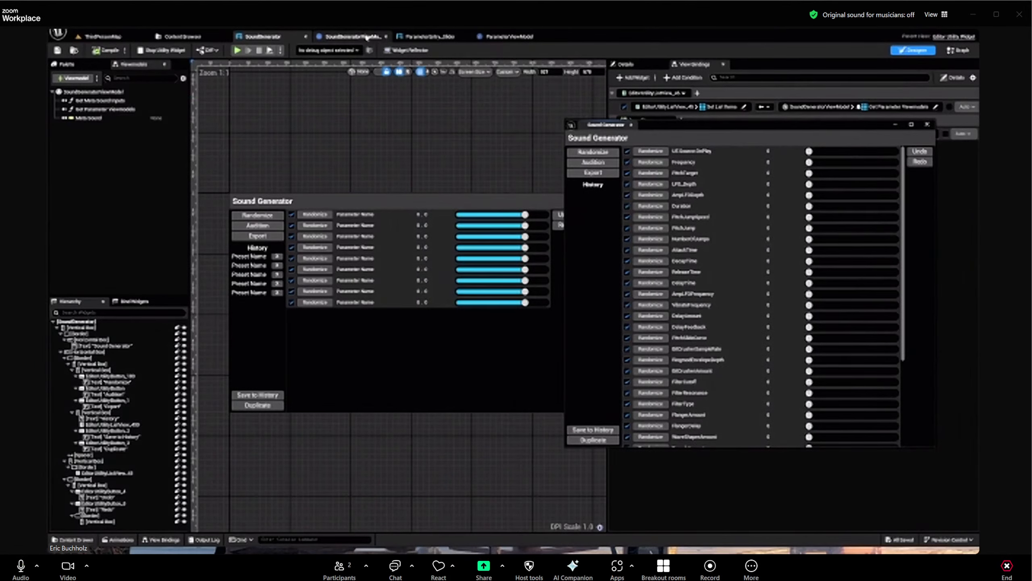
Open the Get MetaSound Inputs function in SoundGeneratorViewModel and close the running Sound Generator window
{"action": "left_click", "coordinate": [346, 37]}
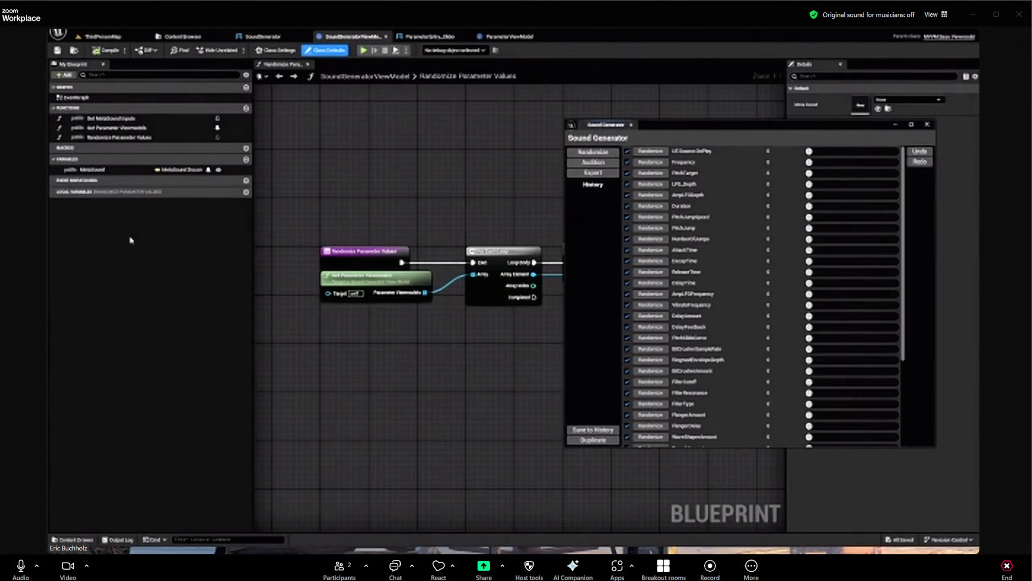
{"action": "double_click", "coordinate": [113, 118]}
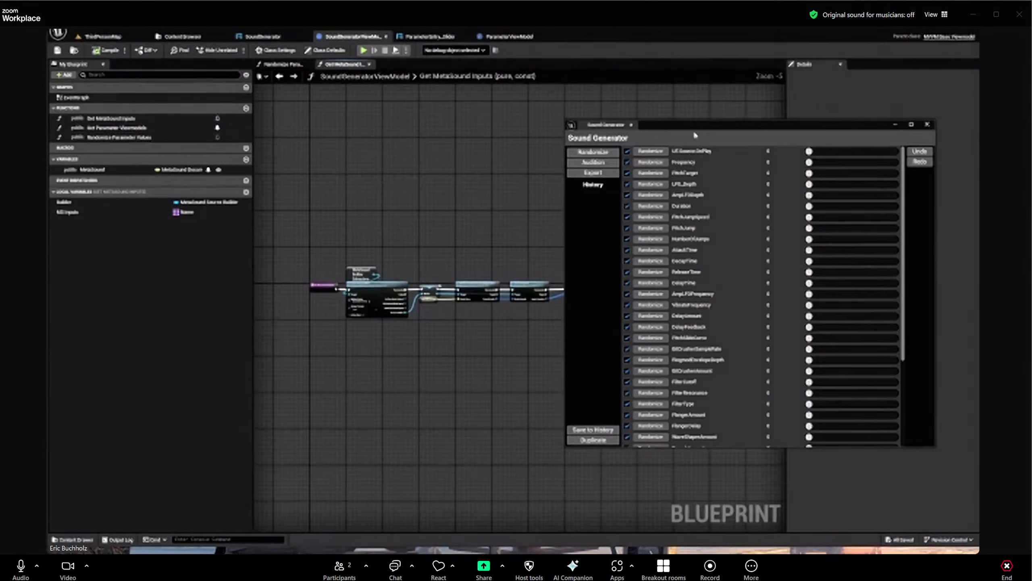
{"action": "left_click_drag", "start_coordinate": [693, 130], "coordinate": [252, 170]}
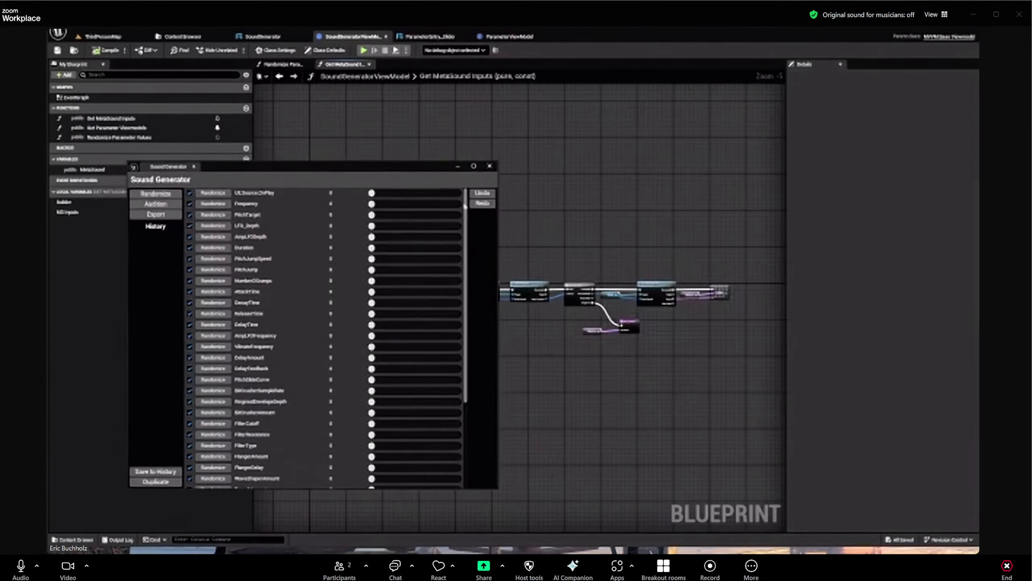
{"action": "left_click", "coordinate": [490, 165]}
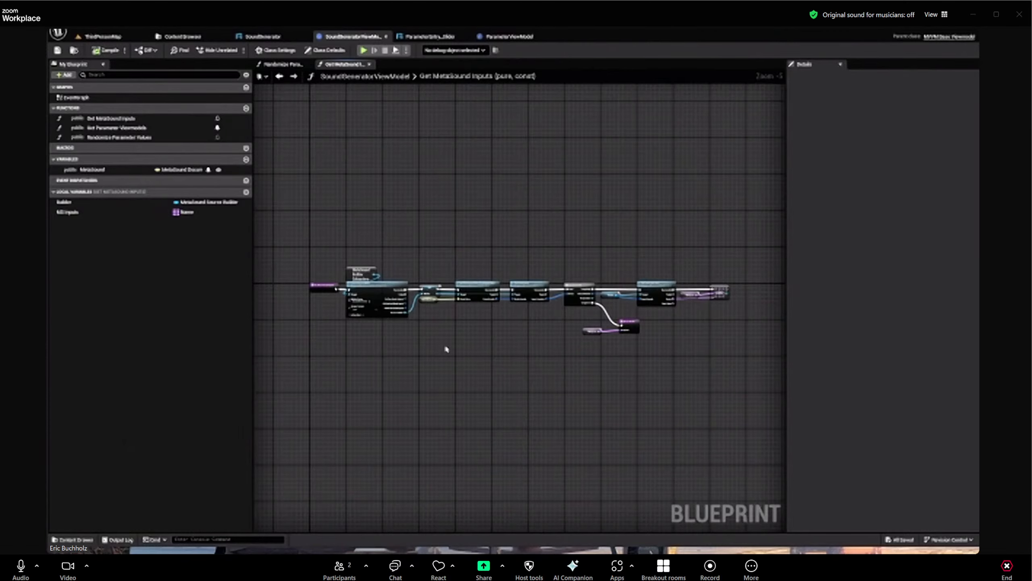
Inspect the Create Source Builder, Add MetaSound Node From Asset Class and Meta Sound variable nodes in the function
{"action": "scroll", "coordinate": [446, 349], "scroll_direction": "up", "scroll_amount": 6}
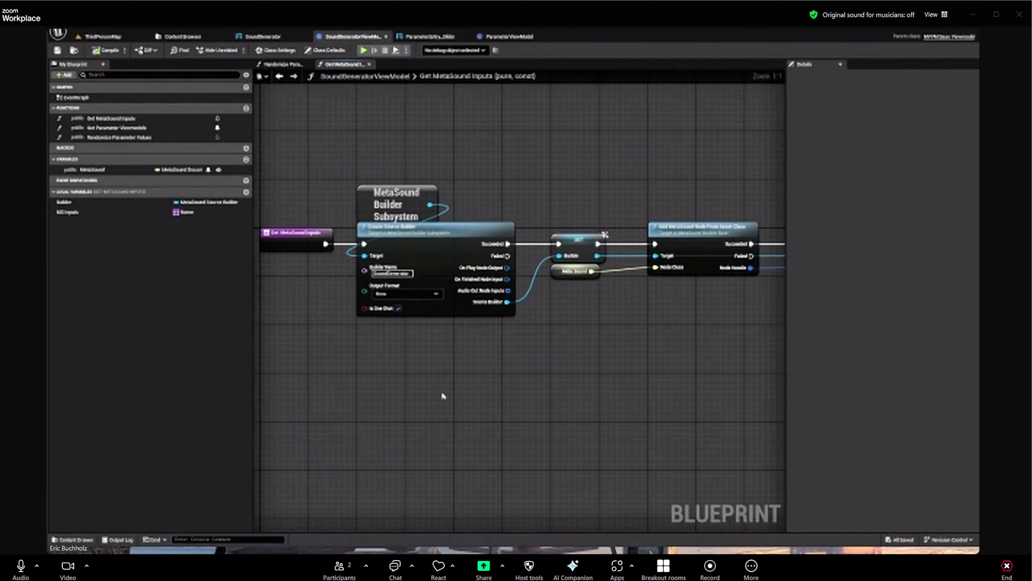
{"action": "left_click", "coordinate": [413, 233]}
{"action": "right_click_drag", "start_coordinate": [588, 346], "coordinate": [427, 349]}
{"action": "left_click", "coordinate": [533, 239]}
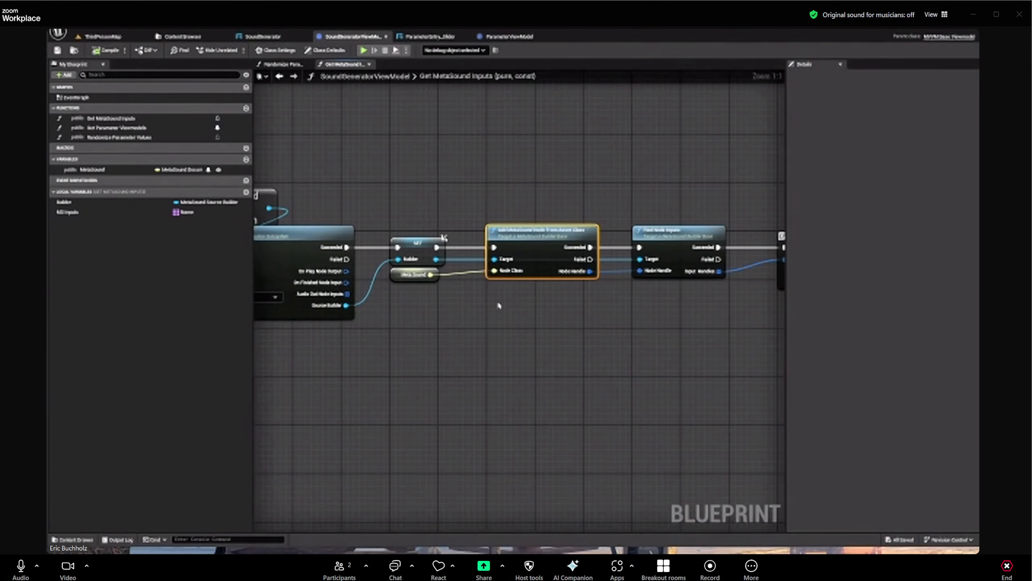
{"action": "left_click", "coordinate": [482, 319]}
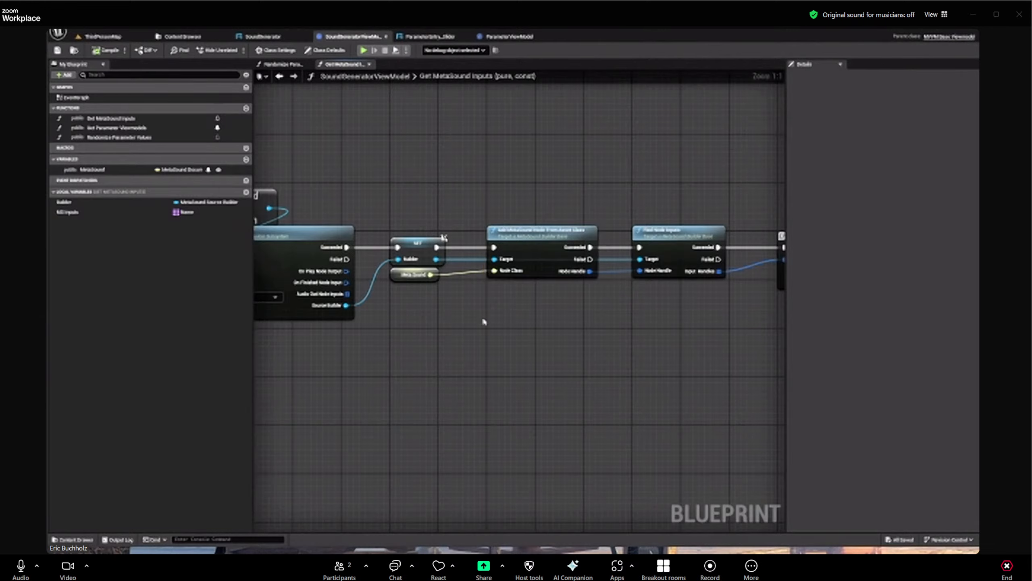
{"action": "left_click", "coordinate": [412, 280]}
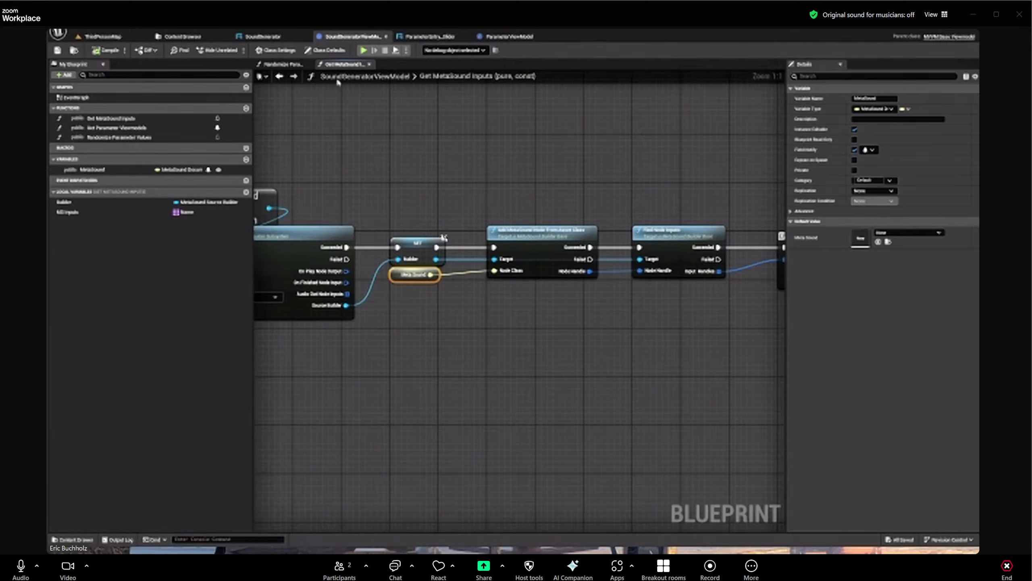
Check the SoundGenerator widget layout and inspect the Add MetaSound Node From Asset Class and Find Node Inputs nodes in Get MetaSound Inputs
{"action": "left_click", "coordinate": [263, 36]}
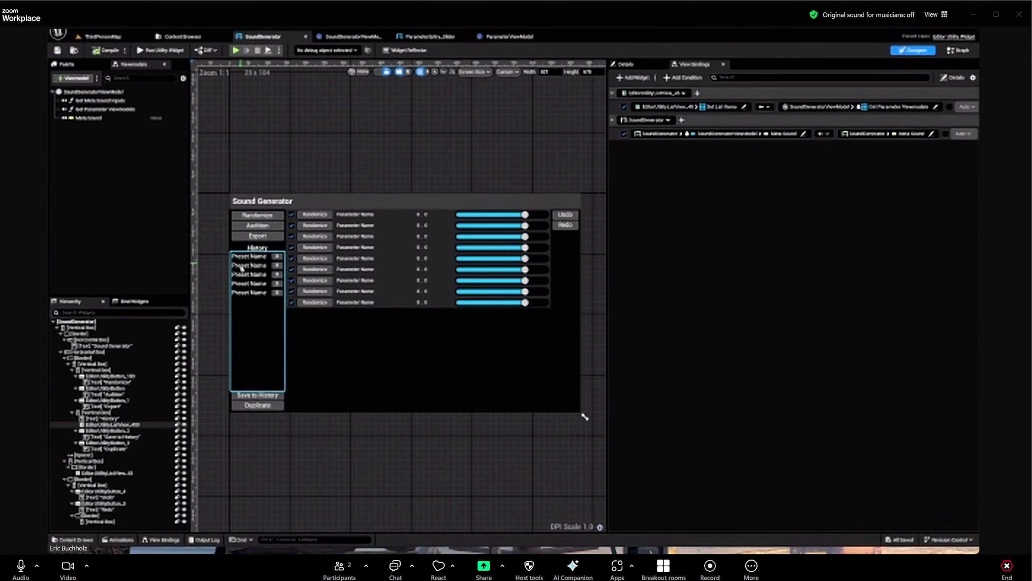
{"action": "left_click", "coordinate": [353, 36]}
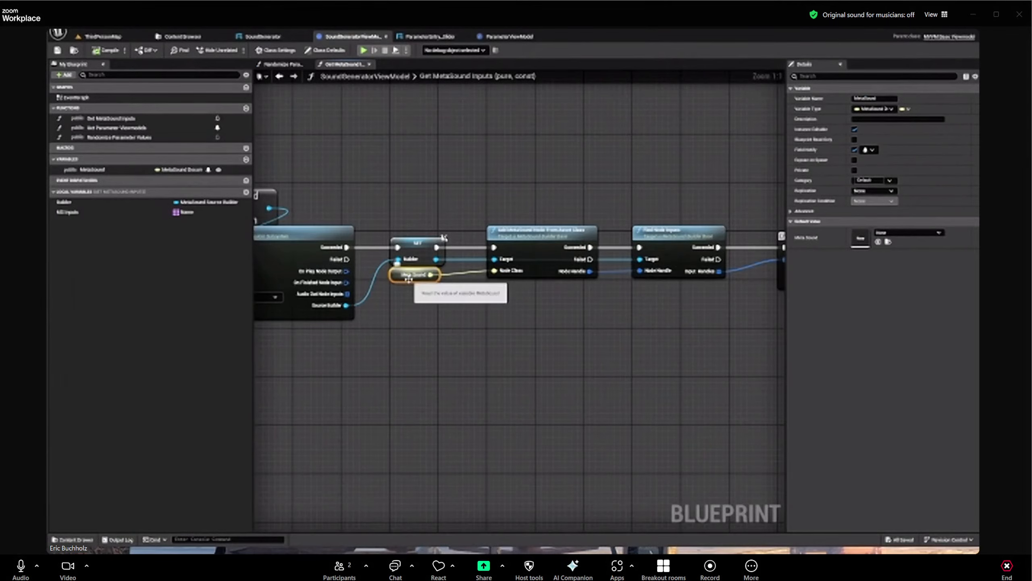
{"action": "right_click_drag", "start_coordinate": [554, 317], "coordinate": [376, 298]}
{"action": "left_click", "coordinate": [366, 244]}
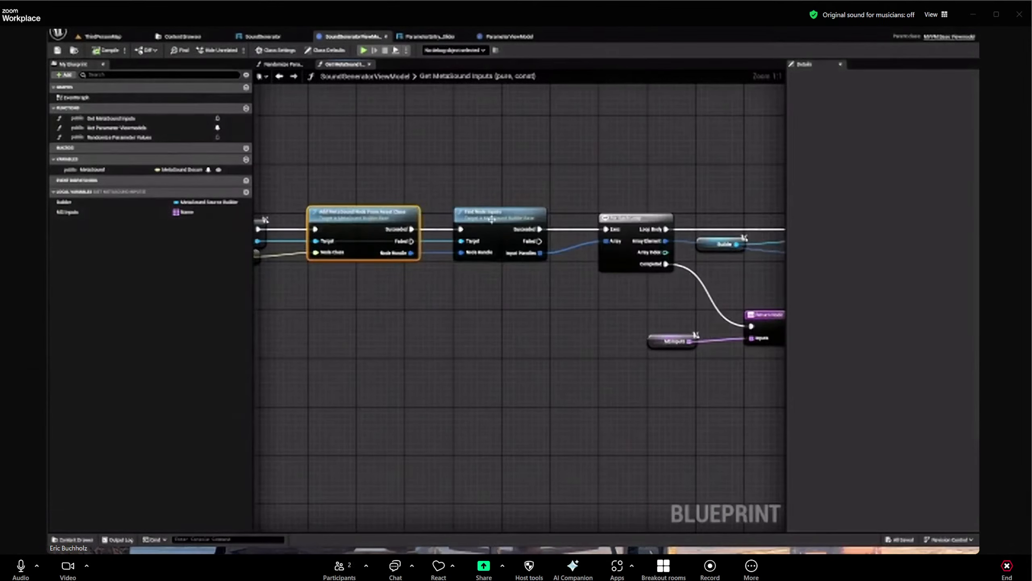
{"action": "left_click", "coordinate": [487, 234]}
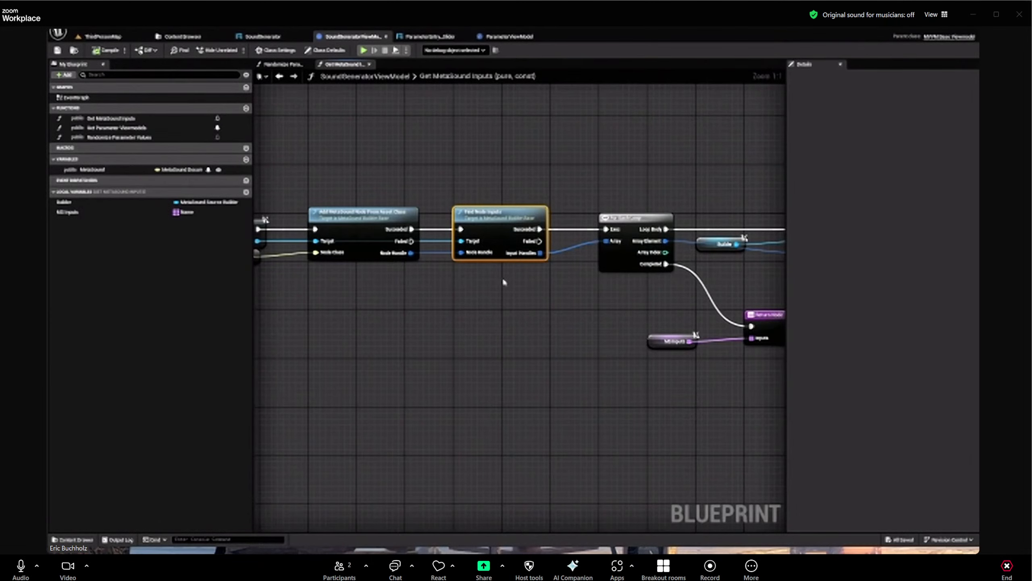
Examine the For Each Loop, Get Node Input Data, Add and Return nodes at the end of the Get MetaSound Inputs function
{"action": "right_click_drag", "start_coordinate": [545, 287], "coordinate": [343, 291]}
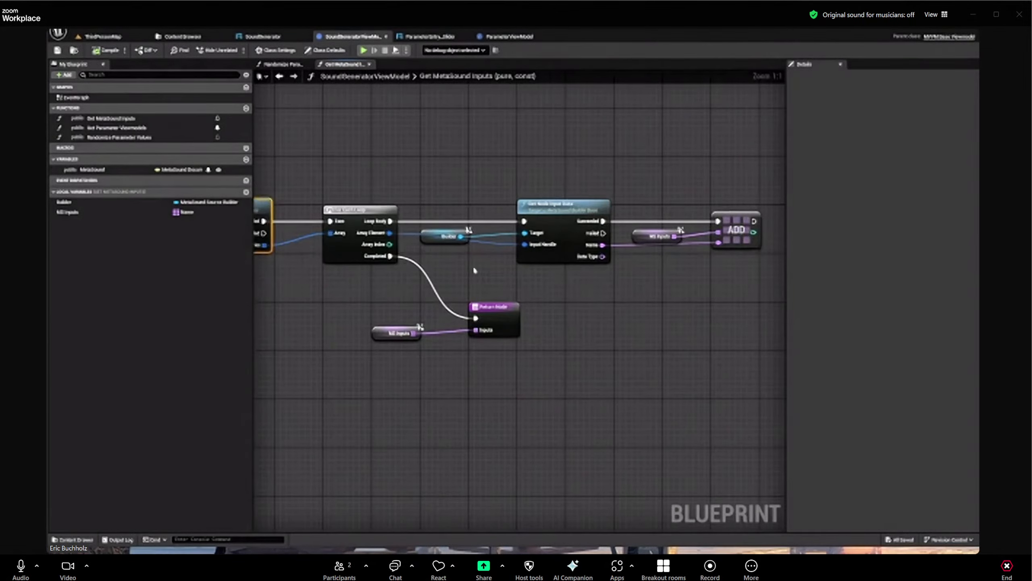
{"action": "right_click_drag", "start_coordinate": [472, 265], "coordinate": [448, 267]}
{"action": "left_click", "coordinate": [533, 211]}
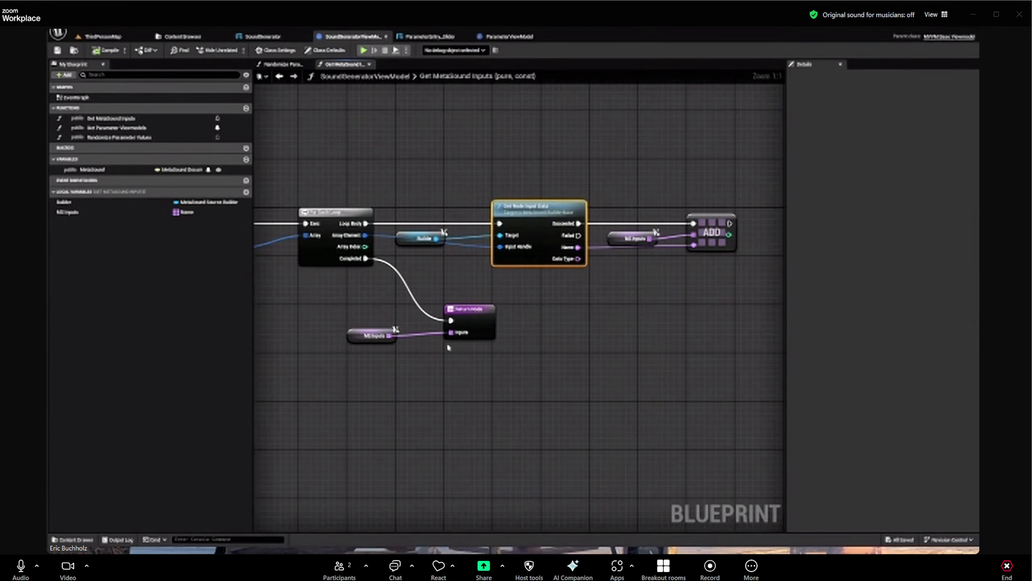
{"action": "right_click_drag", "start_coordinate": [448, 361], "coordinate": [484, 353]}
{"action": "left_click", "coordinate": [487, 338]}
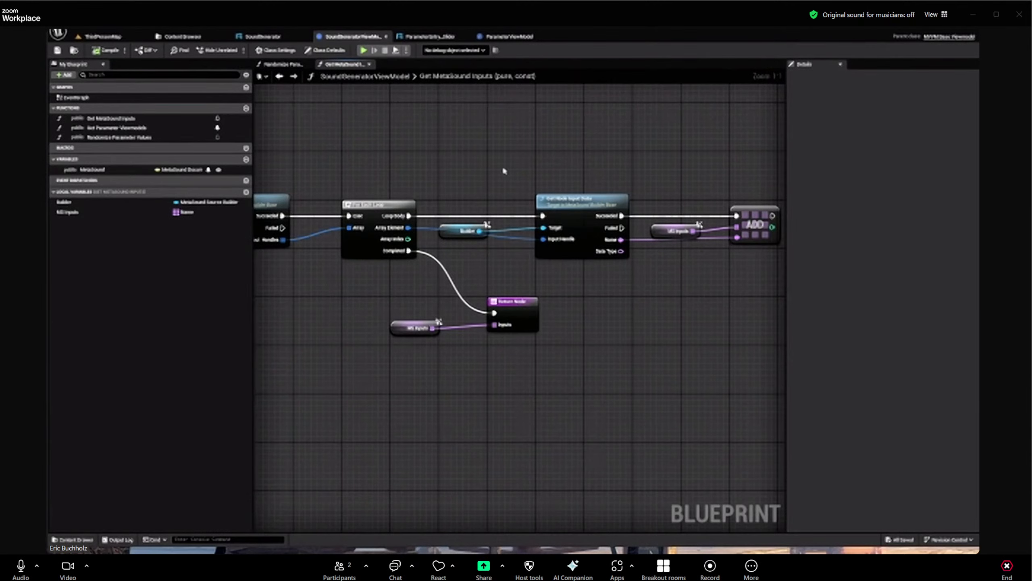
{"action": "right_click_drag", "start_coordinate": [433, 275], "coordinate": [467, 265]}
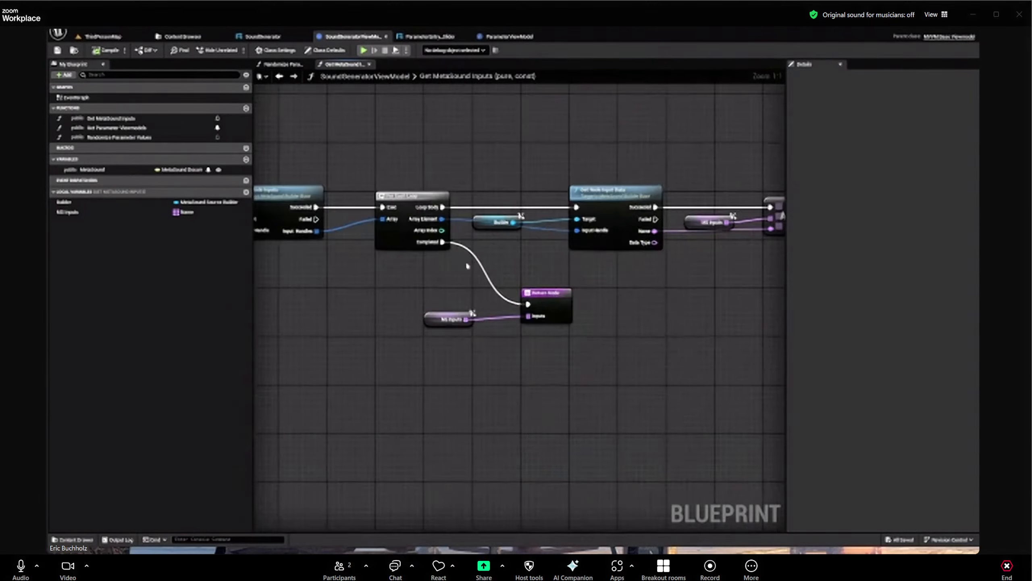
{"action": "right_click_drag", "start_coordinate": [311, 281], "coordinate": [343, 268]}
Add a Get Node Input Default node targeting the Builder variable below the Return Node
{"action": "left_click_drag", "start_coordinate": [350, 222], "coordinate": [404, 320]}
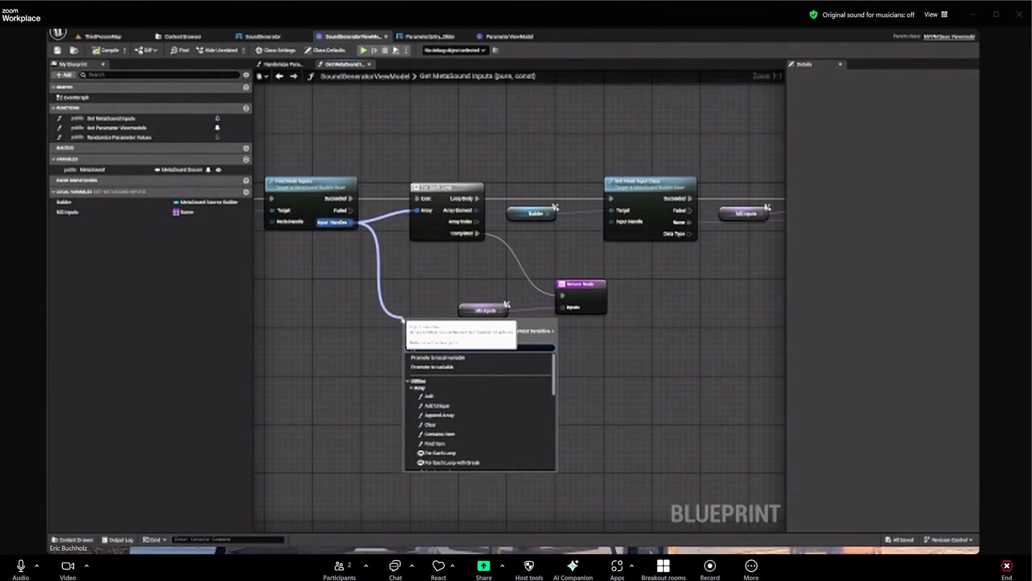
{"action": "type", "text": "get in"}
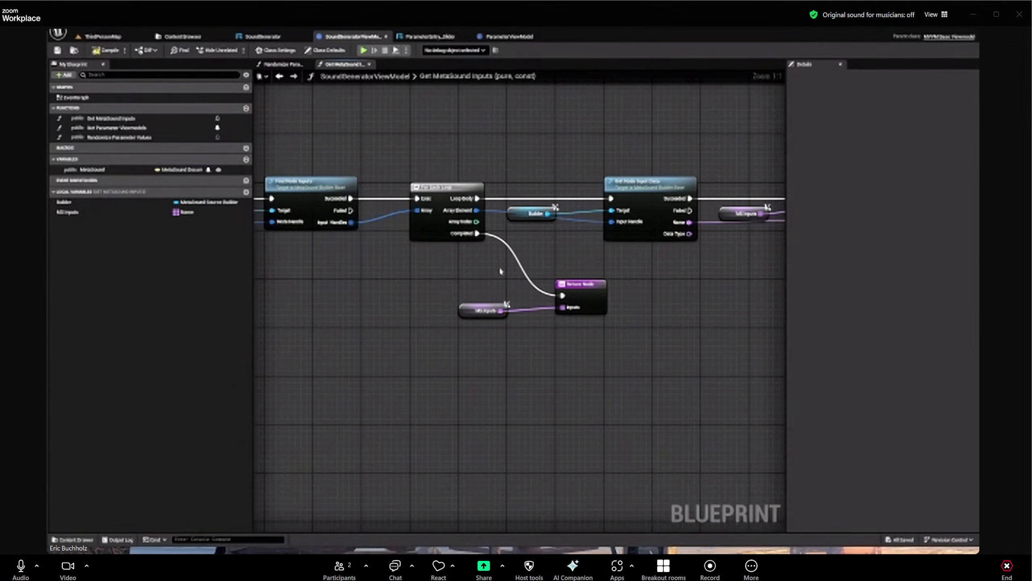
{"action": "left_click_drag", "start_coordinate": [548, 213], "coordinate": [584, 378]}
{"action": "type", "text": "get input"}
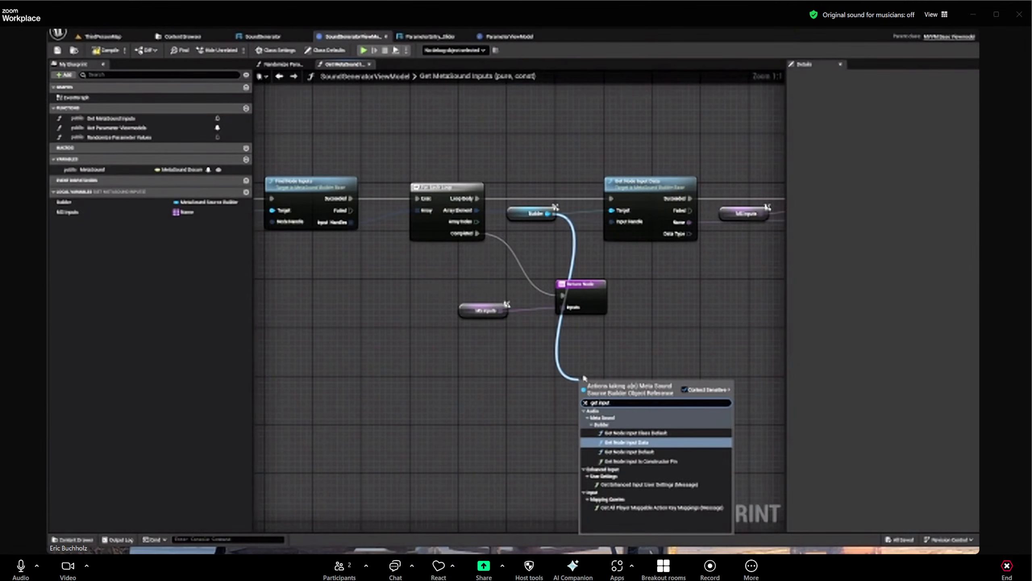
{"action": "key", "text": "Down"}
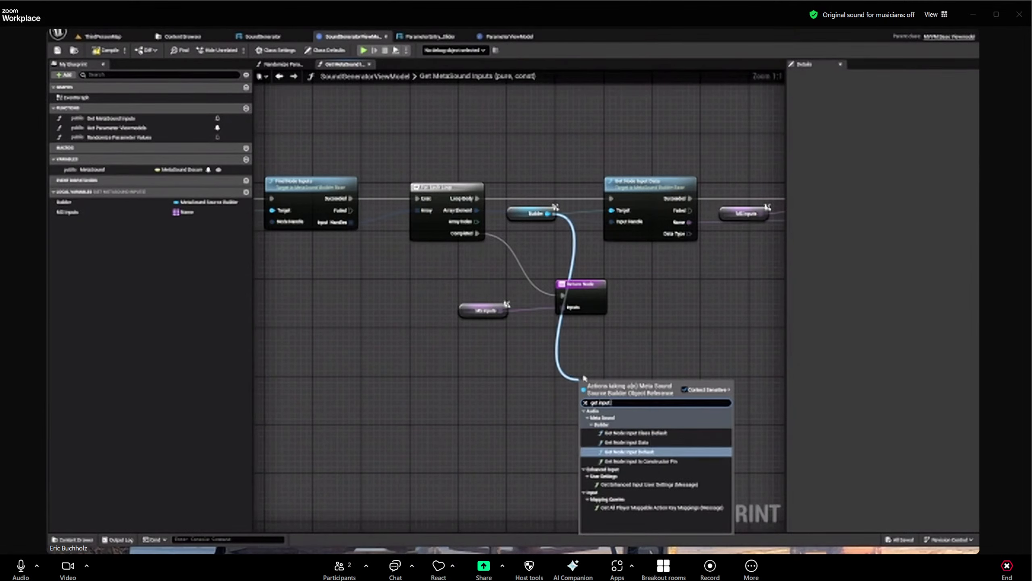
{"action": "key", "text": "Return"}
{"action": "left_click", "coordinate": [611, 364]}
{"action": "right_click_drag", "start_coordinate": [610, 365], "coordinate": [484, 315]}
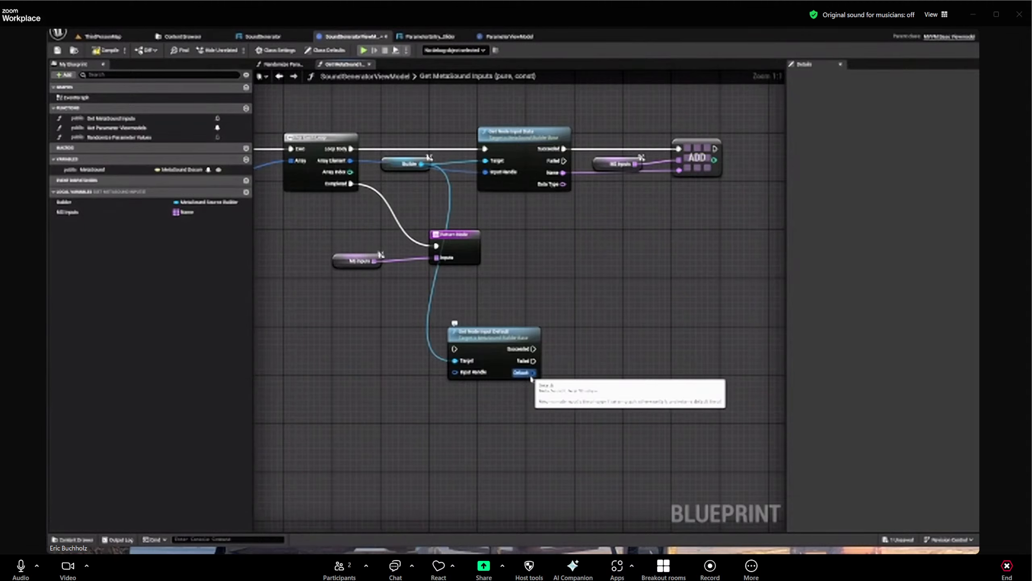
Look through the available actions for the Default output of the Get Node Input Default node for a way to read its literal value
{"action": "left_click_drag", "start_coordinate": [531, 379], "coordinate": [610, 373]}
{"action": "type", "text": "break"}
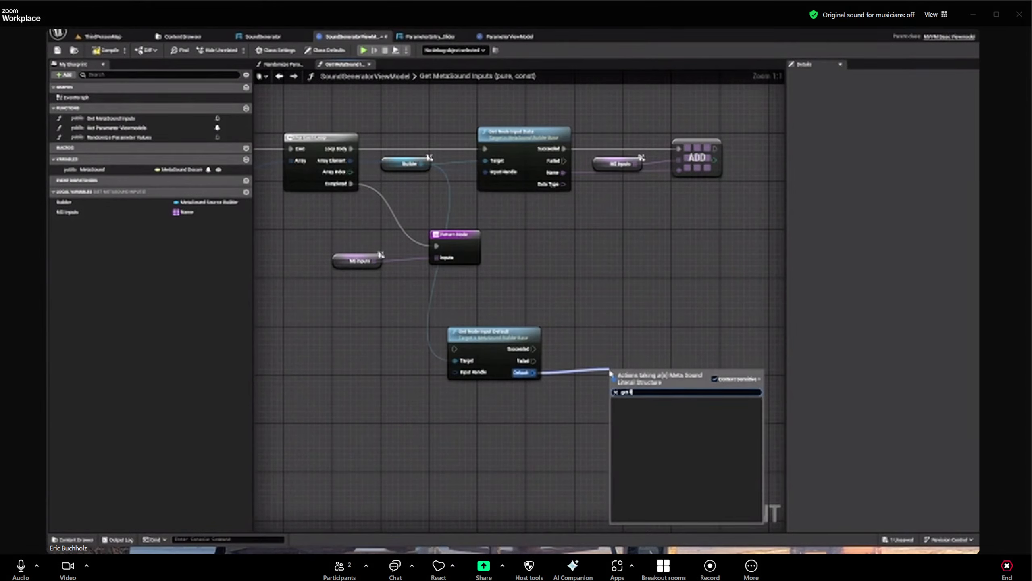
{"action": "key", "text": "ctrl+a"}
{"action": "key", "text": "BackSpace"}
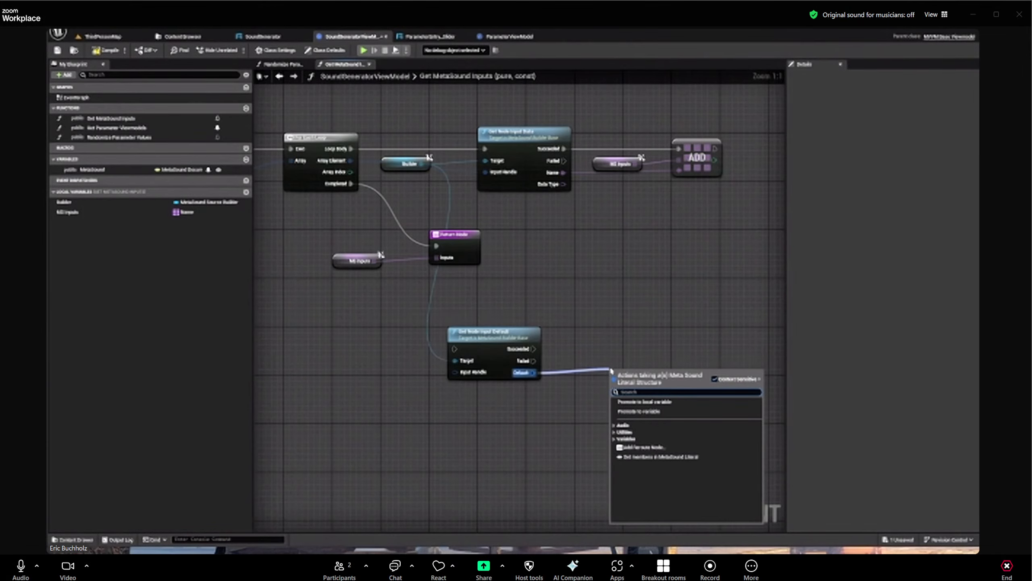
{"action": "left_click", "coordinate": [614, 425]}
{"action": "left_click", "coordinate": [618, 432]}
{"action": "left_click", "coordinate": [622, 439]}
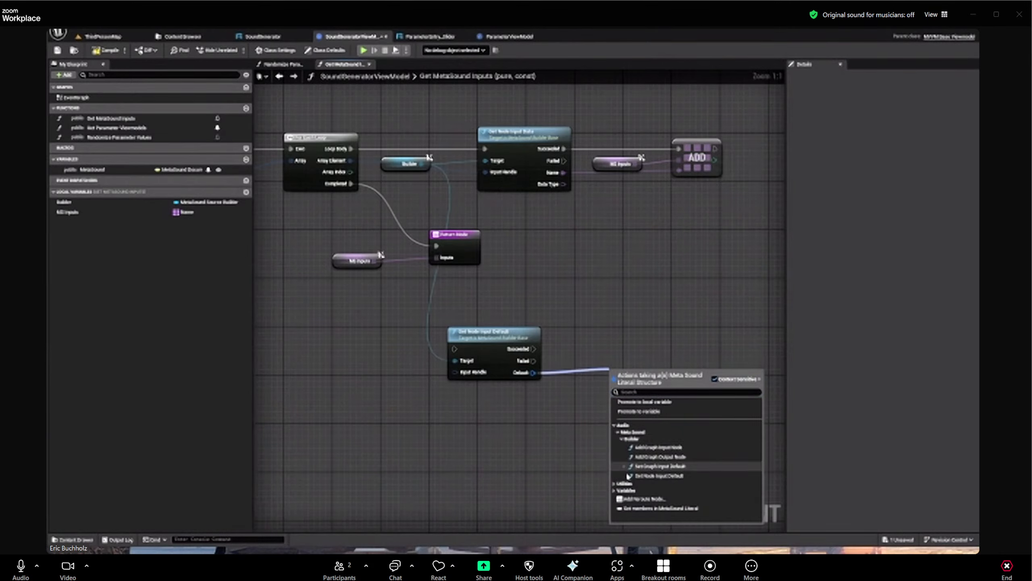
{"action": "left_click", "coordinate": [615, 483]}
{"action": "scroll", "coordinate": [617, 492], "scroll_direction": "down", "scroll_amount": 2}
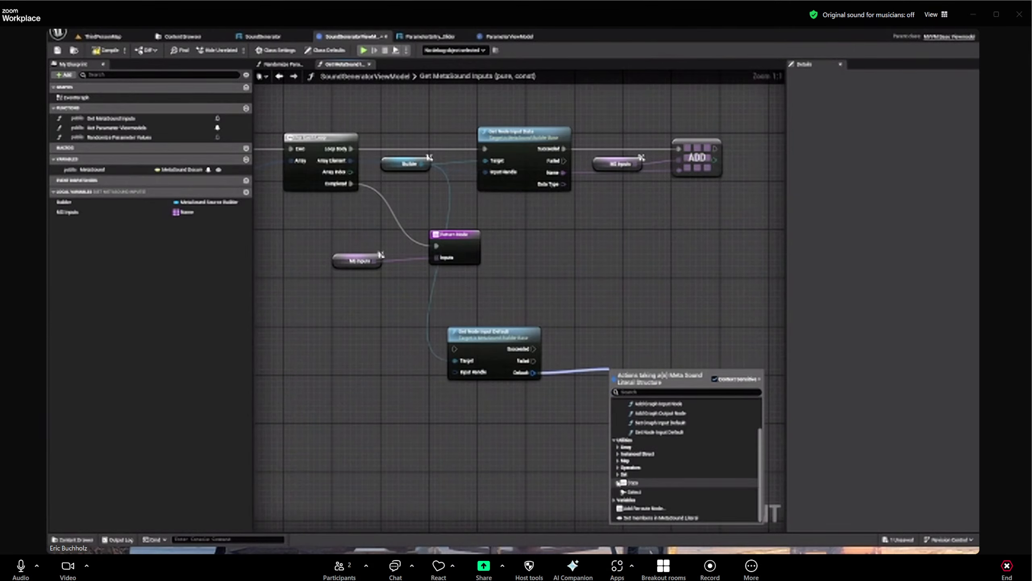
{"action": "left_click", "coordinate": [614, 500]}
{"action": "scroll", "coordinate": [646, 504], "scroll_direction": "down", "scroll_amount": 1}
{"action": "scroll", "coordinate": [640, 498], "scroll_direction": "up", "scroll_amount": 3}
{"action": "scroll", "coordinate": [634, 490], "scroll_direction": "down", "scroll_amount": 3}
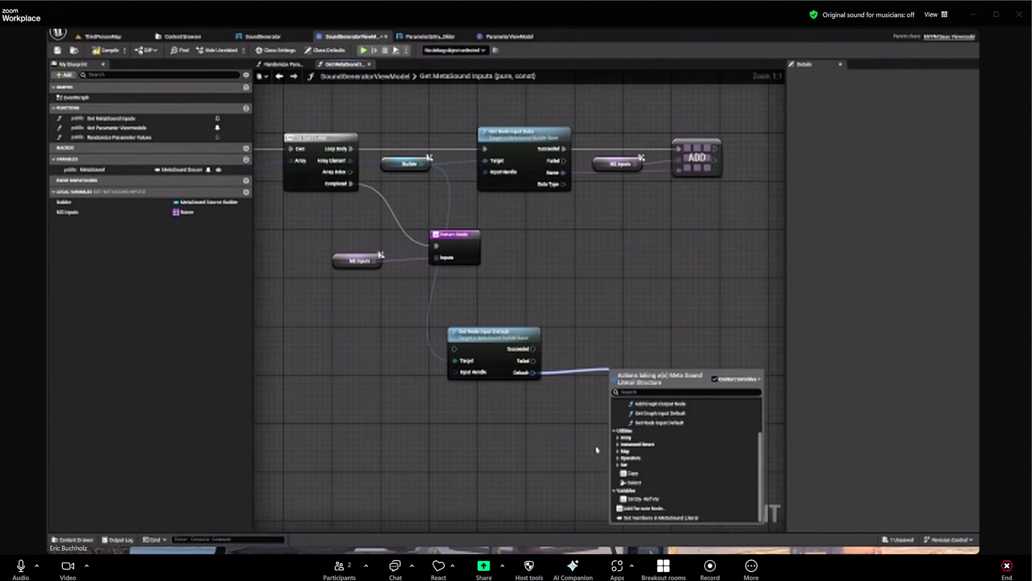
{"action": "left_click", "coordinate": [579, 395]}
Delete the Get Node Input Default node and save the SoundGeneratorViewModel blueprint
{"action": "left_click", "coordinate": [539, 369]}
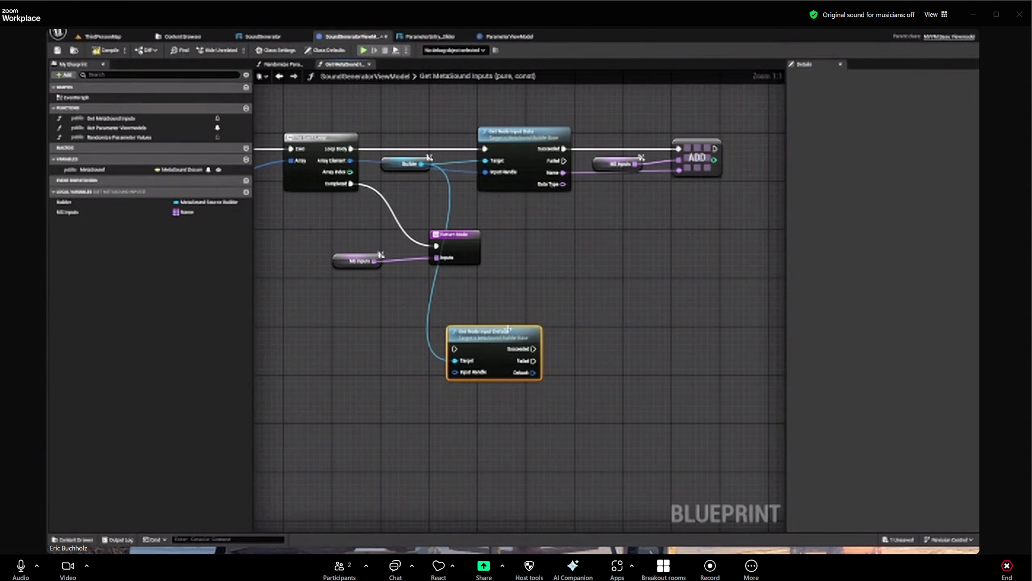
{"action": "key", "text": "Delete"}
{"action": "right_click_drag", "start_coordinate": [508, 329], "coordinate": [666, 349]}
{"action": "scroll", "coordinate": [537, 363], "scroll_direction": "down", "scroll_amount": 2}
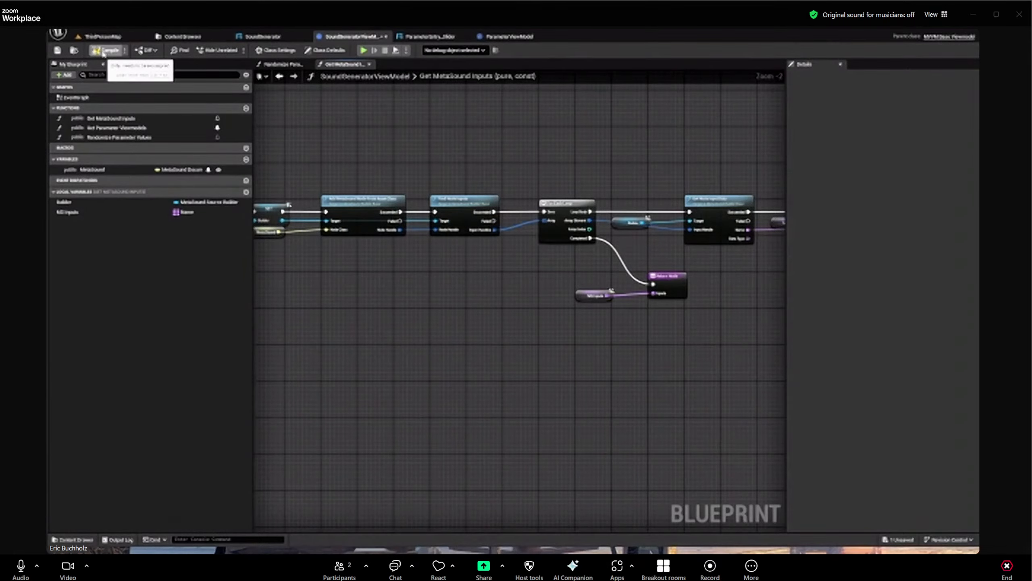
{"action": "left_click", "coordinate": [56, 50]}
Open the Get Parameter Viewmodels function of SoundGeneratorViewModel and examine its loop that constructs a Parameter View Model for each input
{"action": "left_click", "coordinate": [262, 36]}
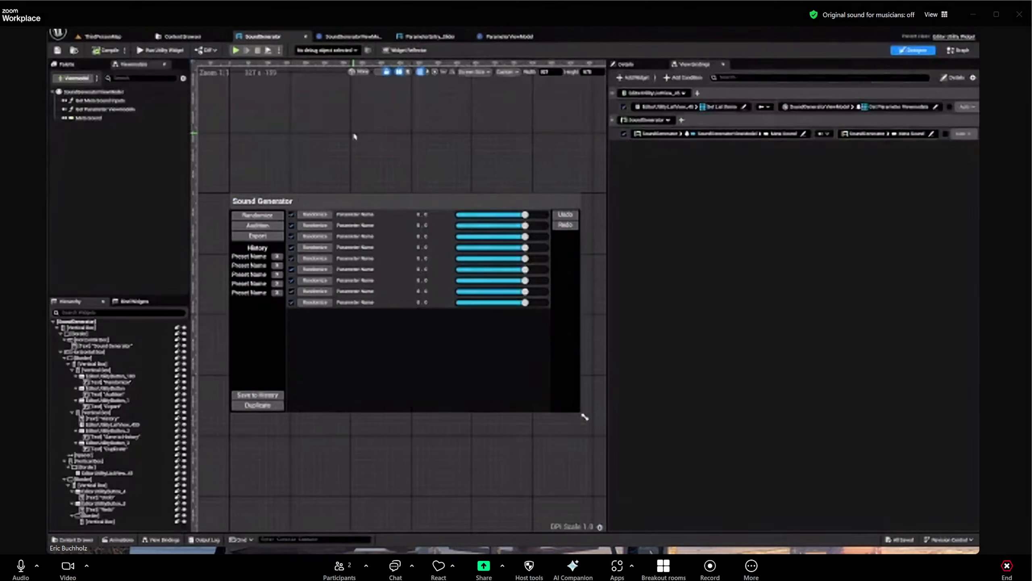
{"action": "left_click", "coordinate": [351, 36]}
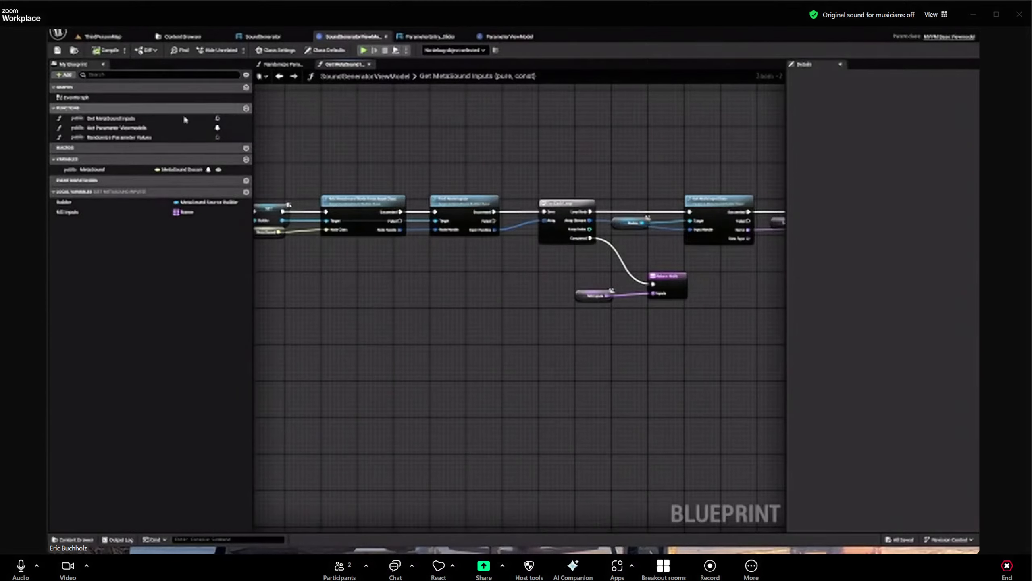
{"action": "left_click", "coordinate": [121, 118]}
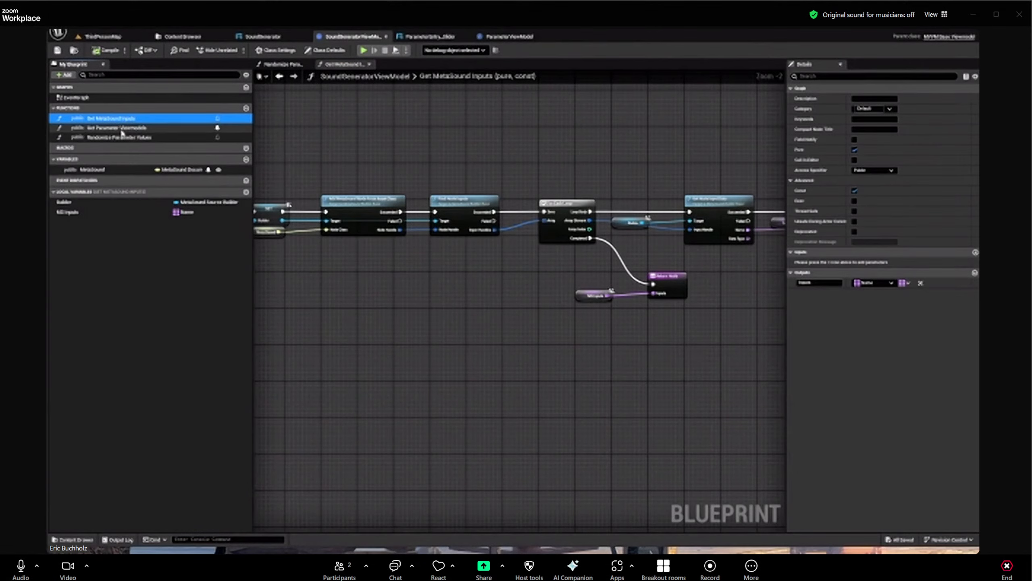
{"action": "double_click", "coordinate": [122, 130]}
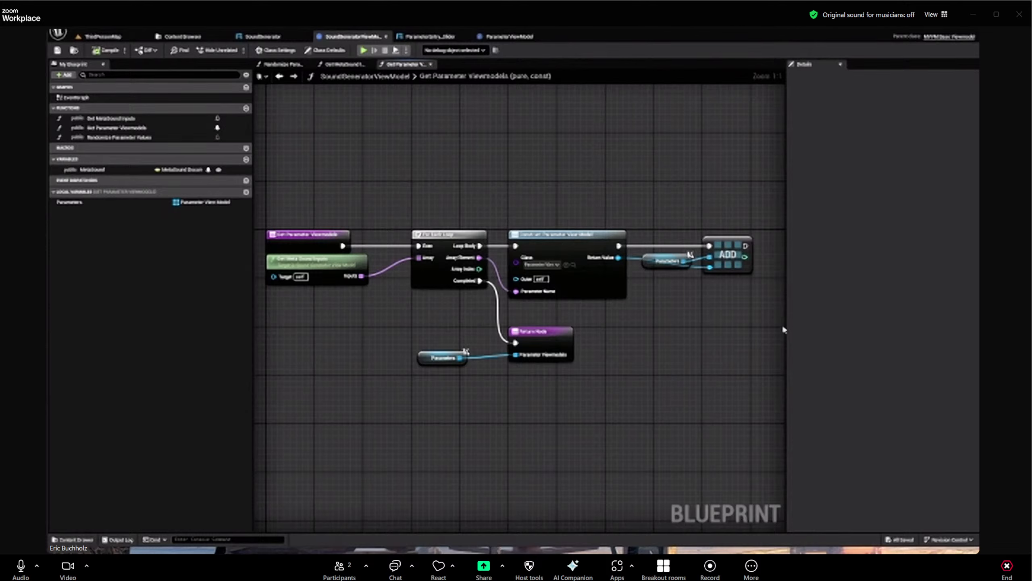
{"action": "right_click_drag", "start_coordinate": [585, 268], "coordinate": [586, 242]}
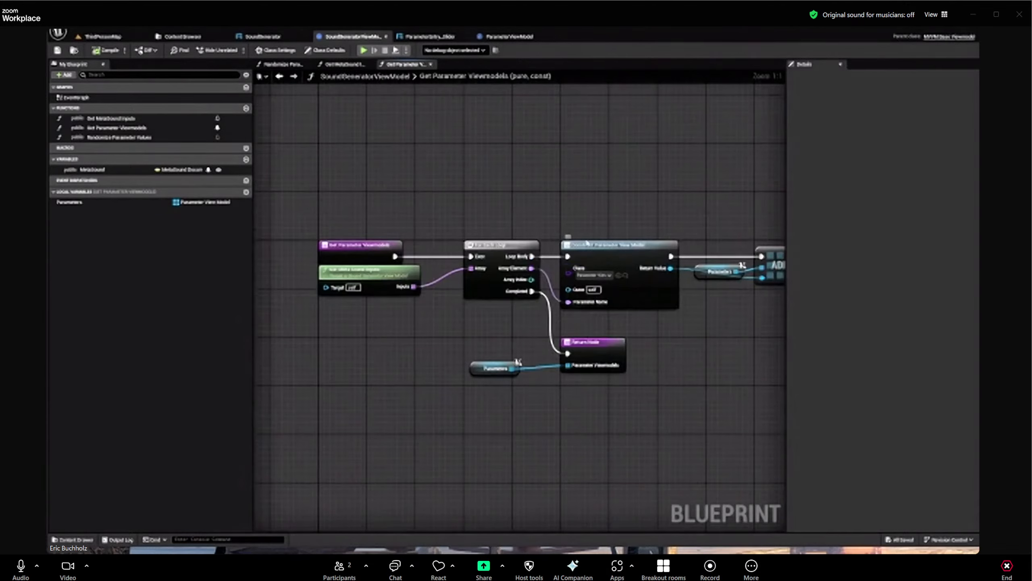
{"action": "right_click_drag", "start_coordinate": [681, 319], "coordinate": [604, 341]}
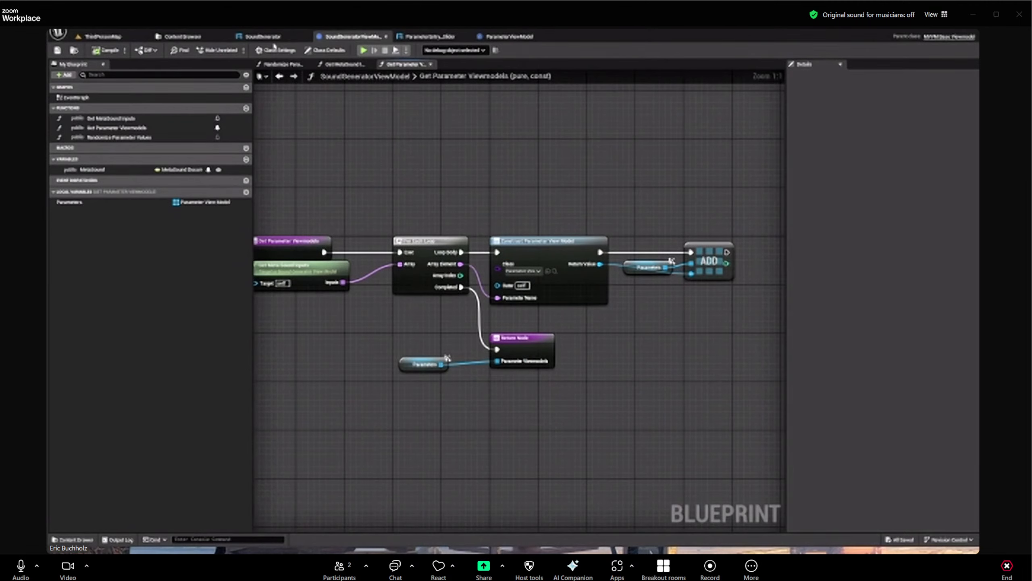
Inspect the SoundGeneratorViewModel entry, its fields and its creation settings in the SoundGenerator widget
{"action": "left_click", "coordinate": [310, 36]}
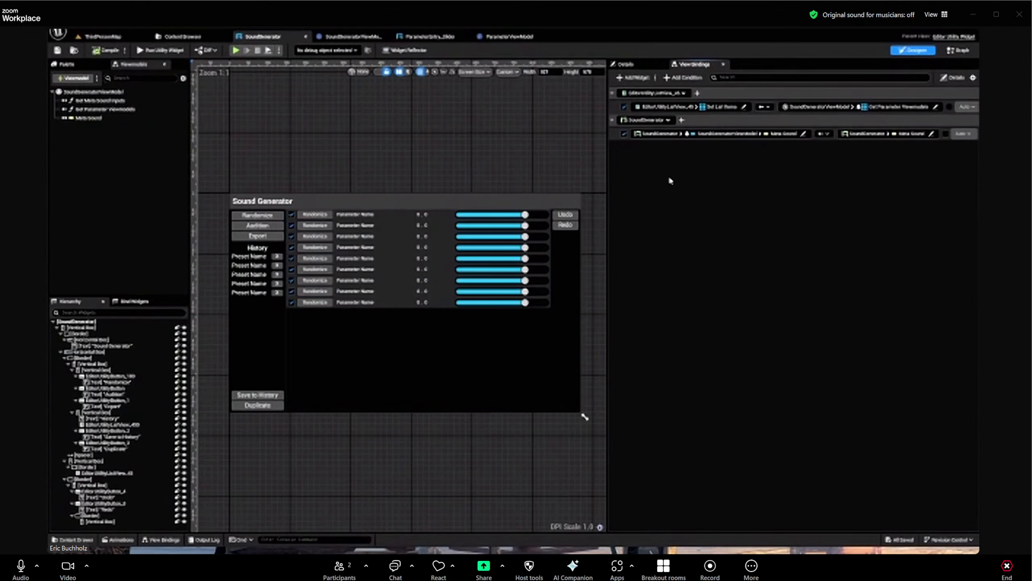
{"action": "left_click", "coordinate": [105, 92]}
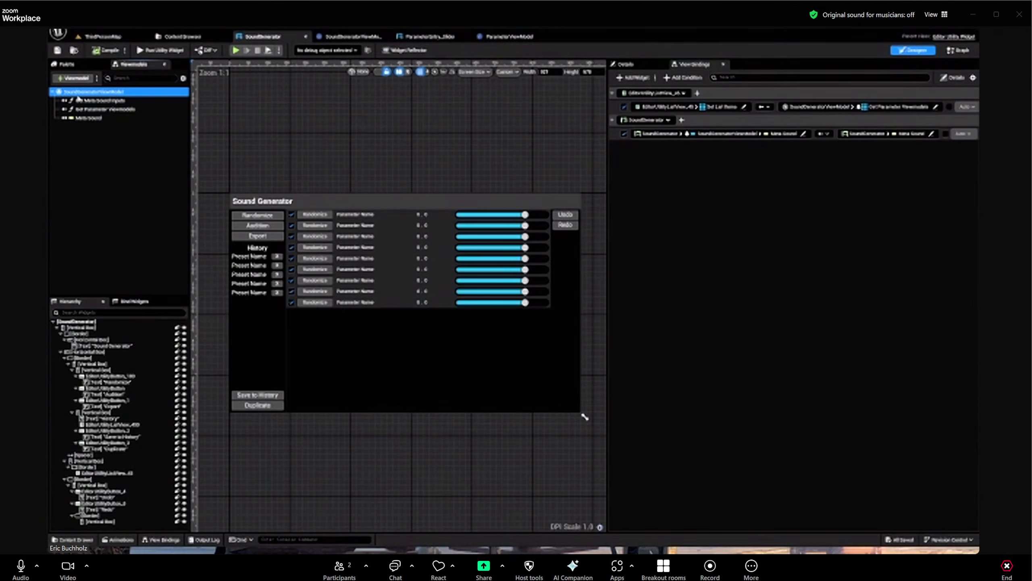
{"action": "left_click", "coordinate": [110, 109]}
{"action": "left_click", "coordinate": [108, 117]}
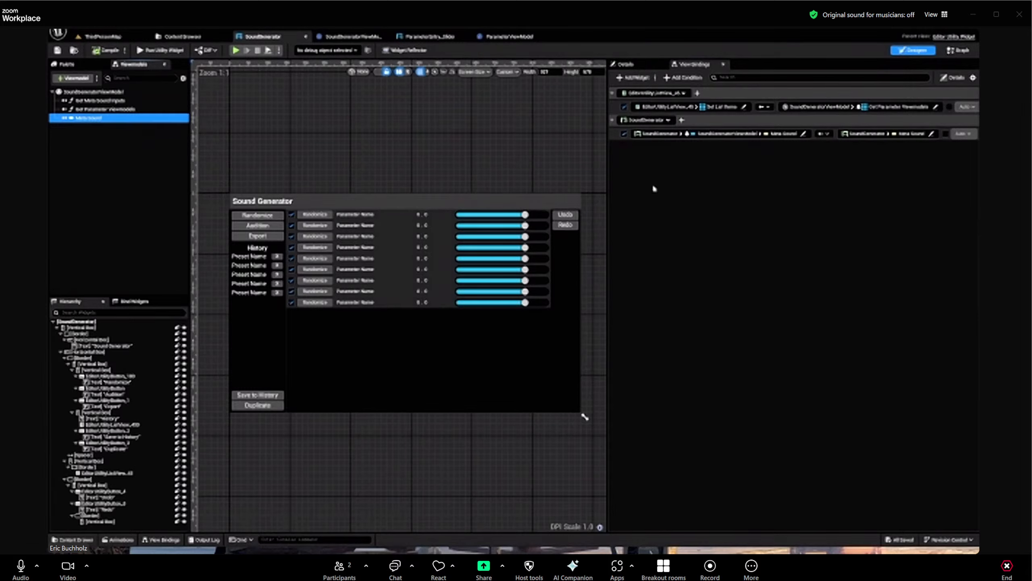
{"action": "left_click", "coordinate": [636, 64]}
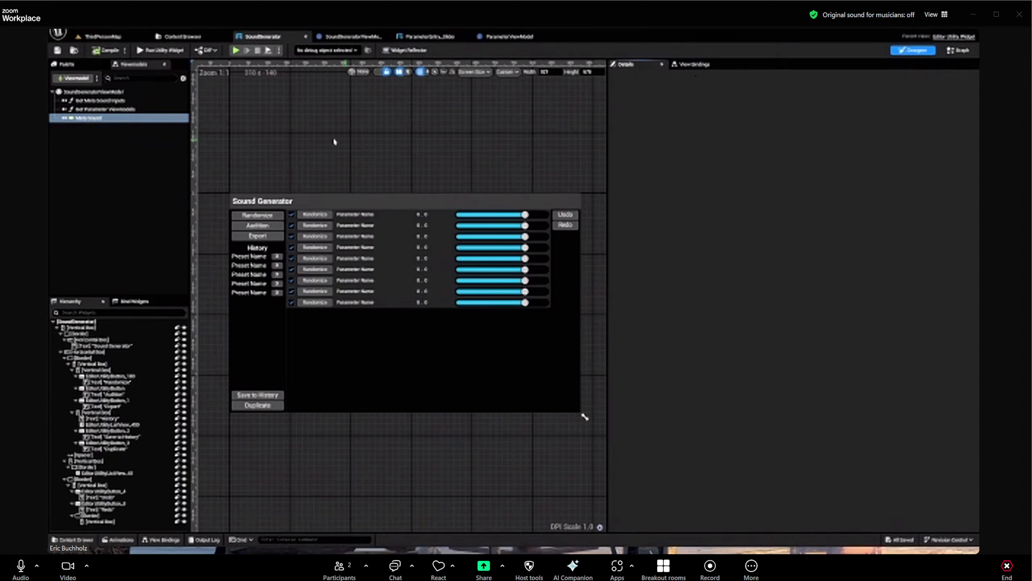
{"action": "left_click", "coordinate": [102, 91]}
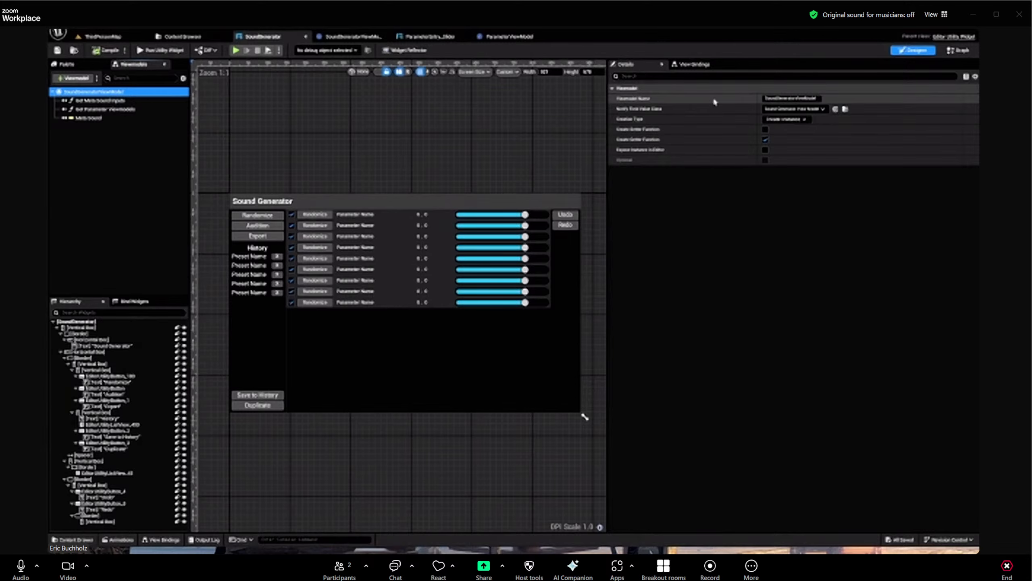
Review the SoundGenerator widget's view bindings and the detail settings of the parameter list view
{"action": "left_click", "coordinate": [693, 64]}
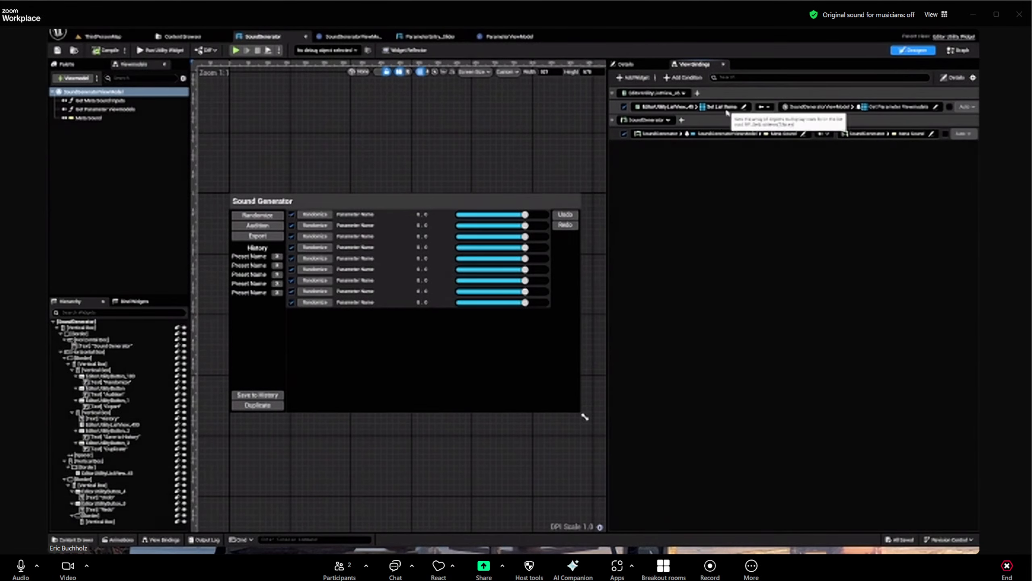
{"action": "left_click", "coordinate": [431, 266]}
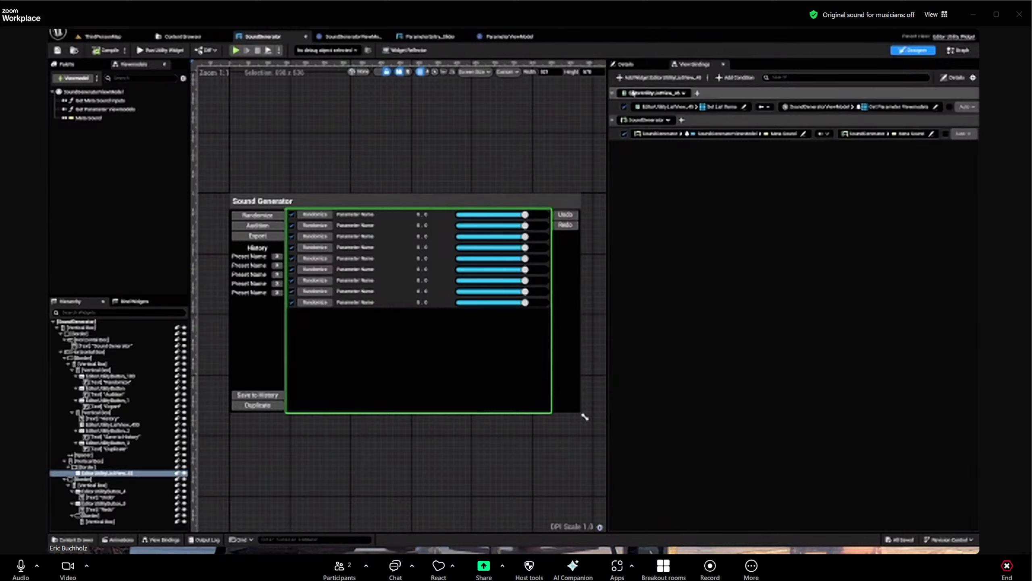
{"action": "left_click", "coordinate": [626, 64]}
{"action": "scroll", "coordinate": [728, 382], "scroll_direction": "down", "scroll_amount": 3}
{"action": "scroll", "coordinate": [729, 406], "scroll_direction": "up", "scroll_amount": 3}
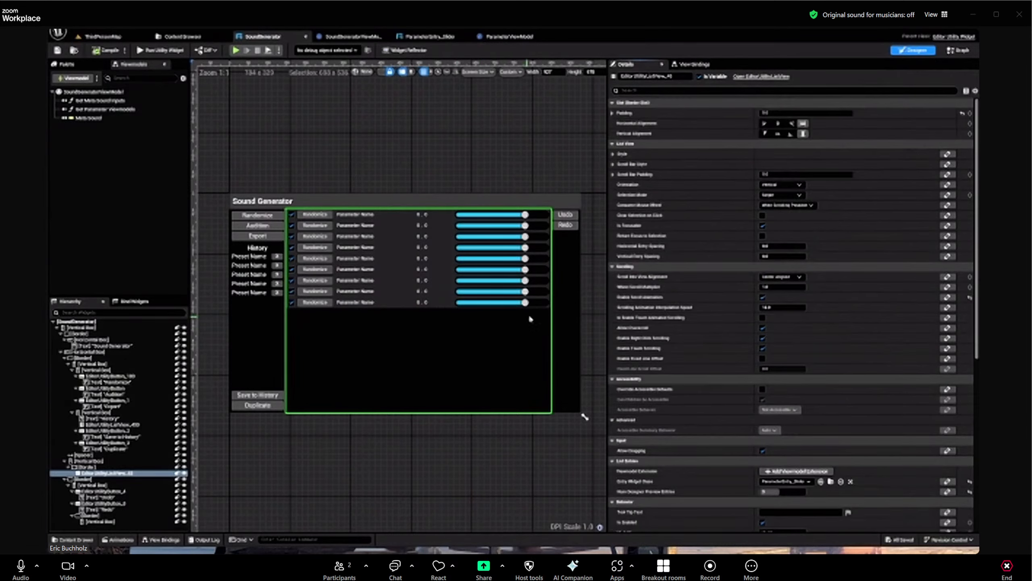
{"action": "left_click", "coordinate": [693, 63]}
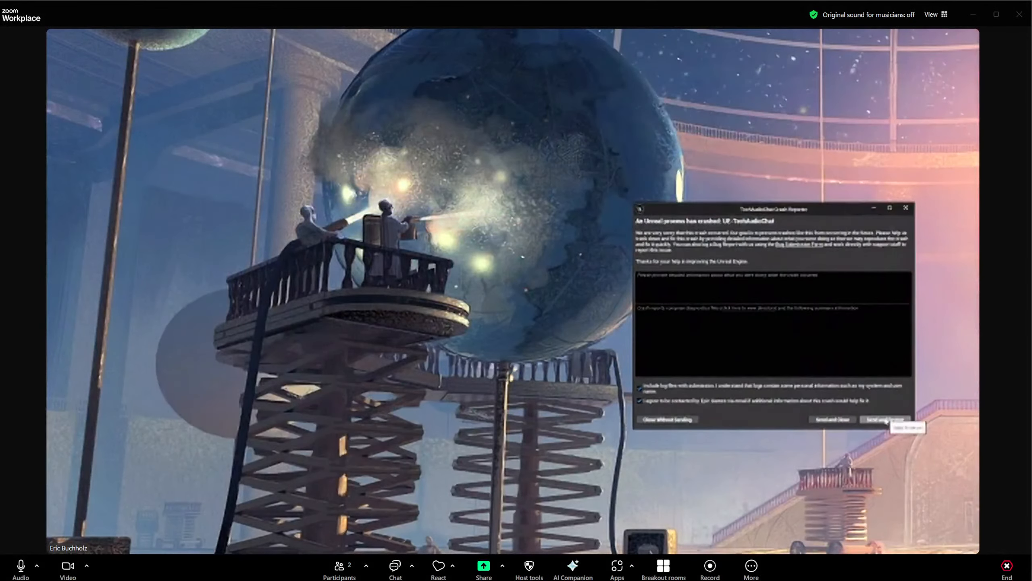
Send the crash report and restart the editor, and turn off the dashed widget outlines in the SoundGenerator designer
{"action": "left_click", "coordinate": [886, 421]}
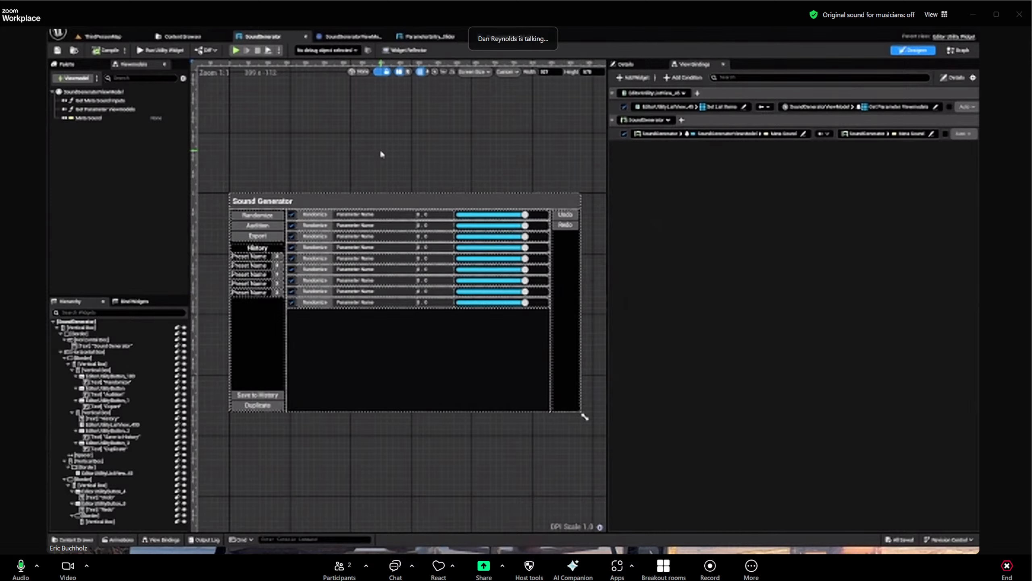
{"action": "left_click", "coordinate": [378, 72]}
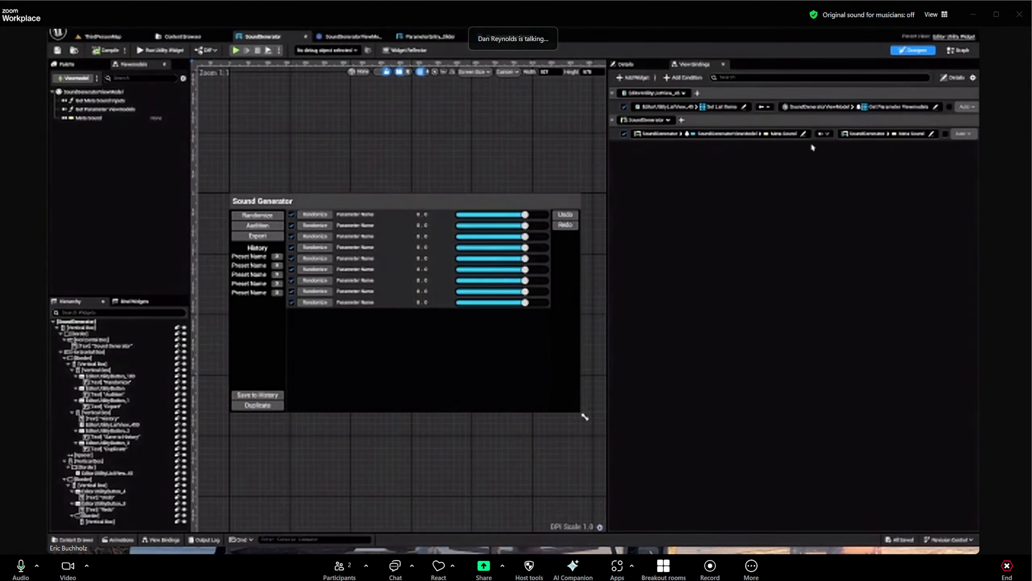
Rename the SoundGeneratorViewModel function Get Parameter Viewmodels to Create Parameter Viewmodels
{"action": "left_click", "coordinate": [350, 36]}
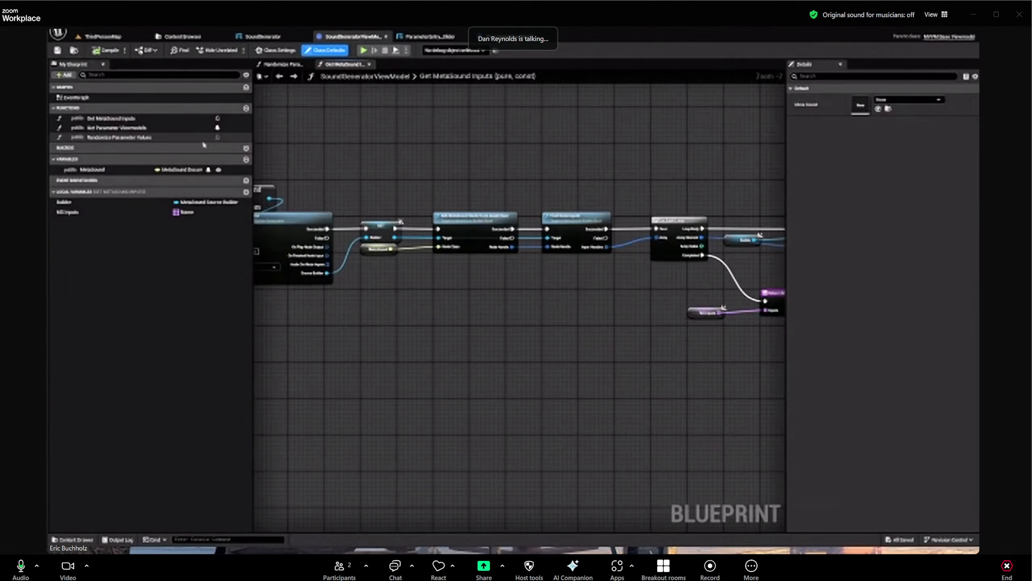
{"action": "left_click", "coordinate": [162, 129]}
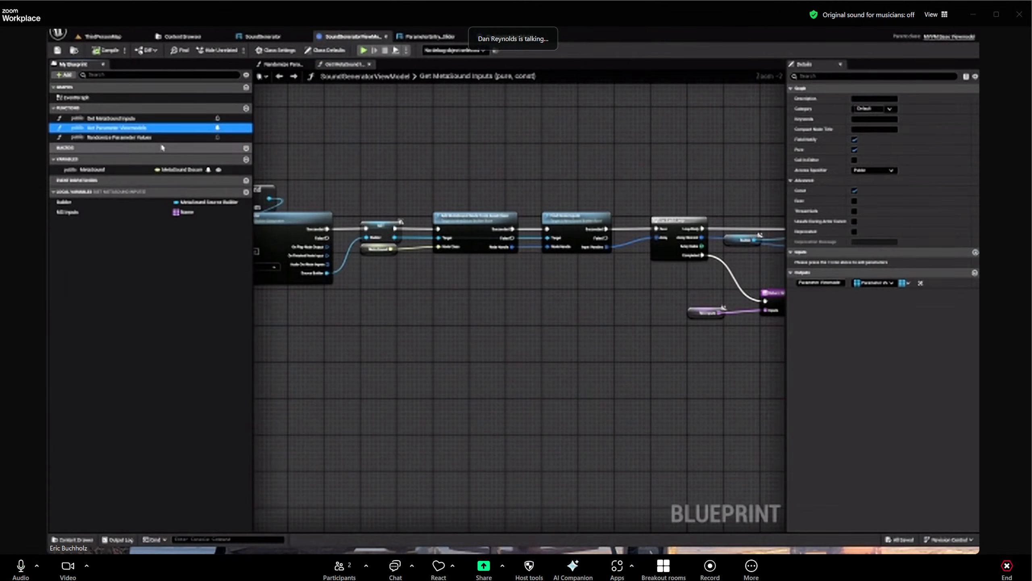
{"action": "key", "text": "F2"}
{"action": "type", "text": "Create Parameter Viewmodels"}
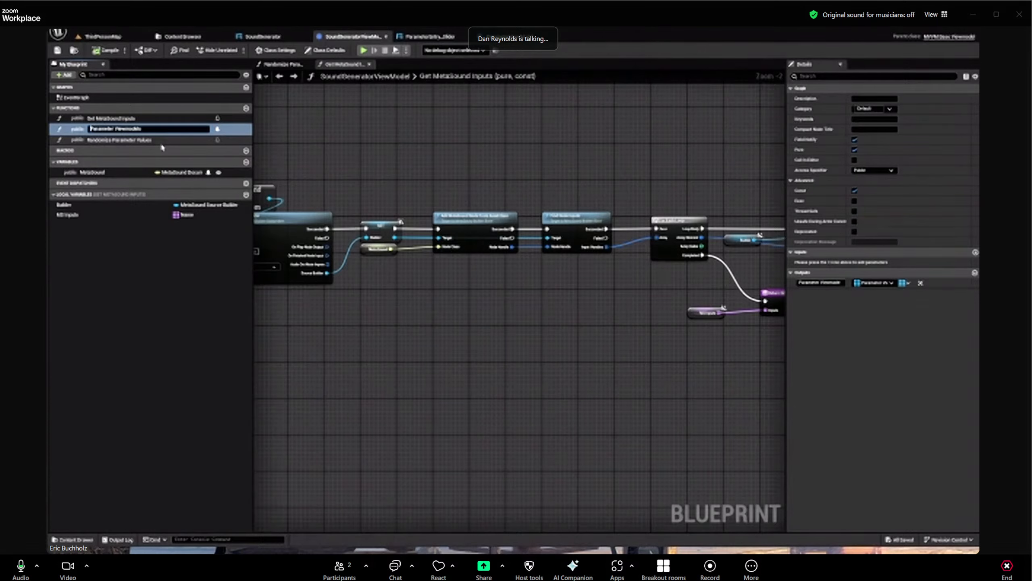
{"action": "key", "text": "Return"}
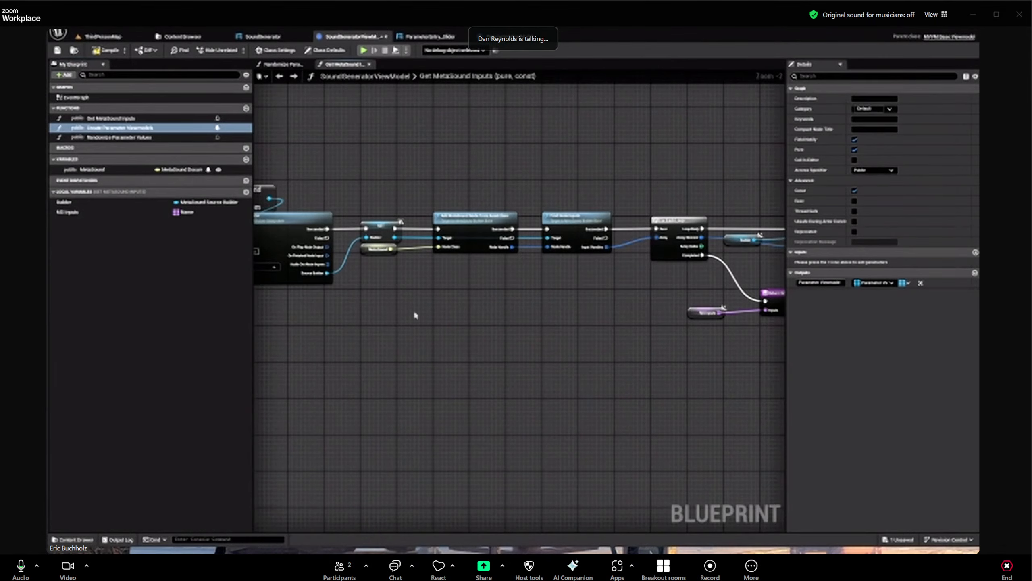
Open the Create Parameter Viewmodels function and delete its Return Node
{"action": "right_click_drag", "start_coordinate": [415, 316], "coordinate": [632, 285]}
{"action": "double_click", "coordinate": [167, 128]}
{"action": "left_click_drag", "start_coordinate": [641, 342], "coordinate": [547, 312]}
{"action": "key", "text": "Delete"}
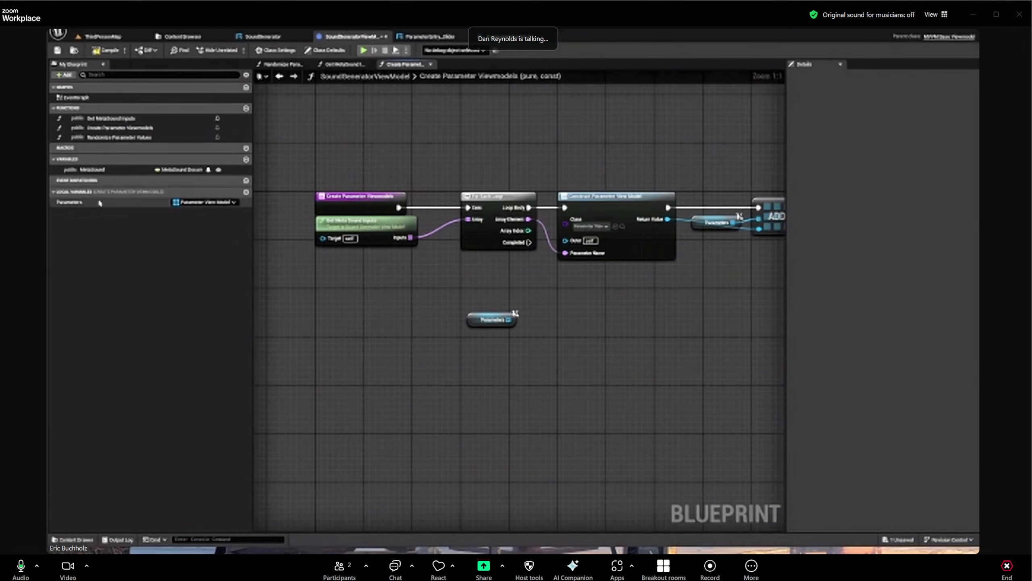
Add a new Boolean variable with its default name and delete the unconnected Parameters getter below the For Each Loop
{"action": "left_click", "coordinate": [247, 159]}
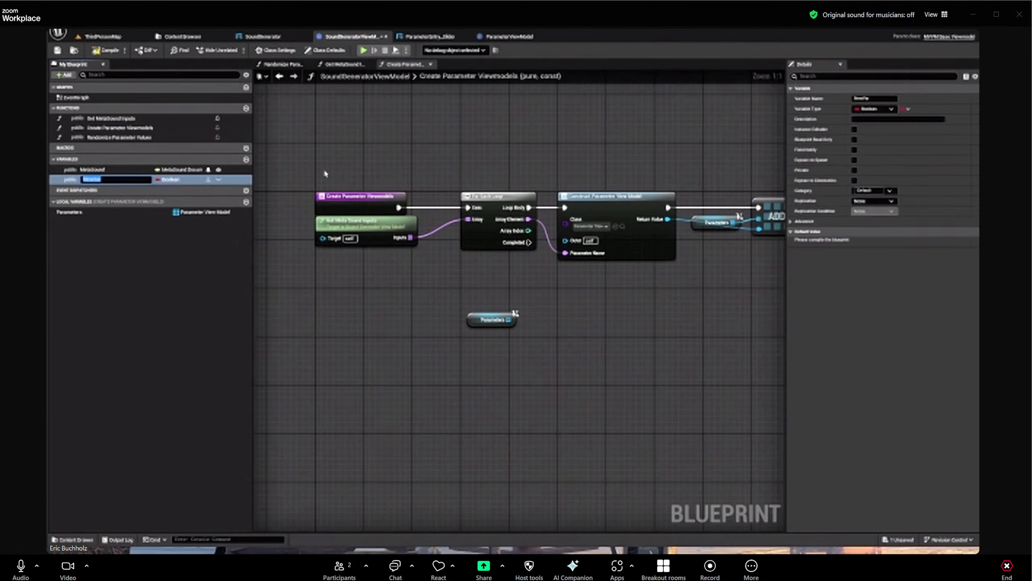
{"action": "left_click", "coordinate": [514, 337]}
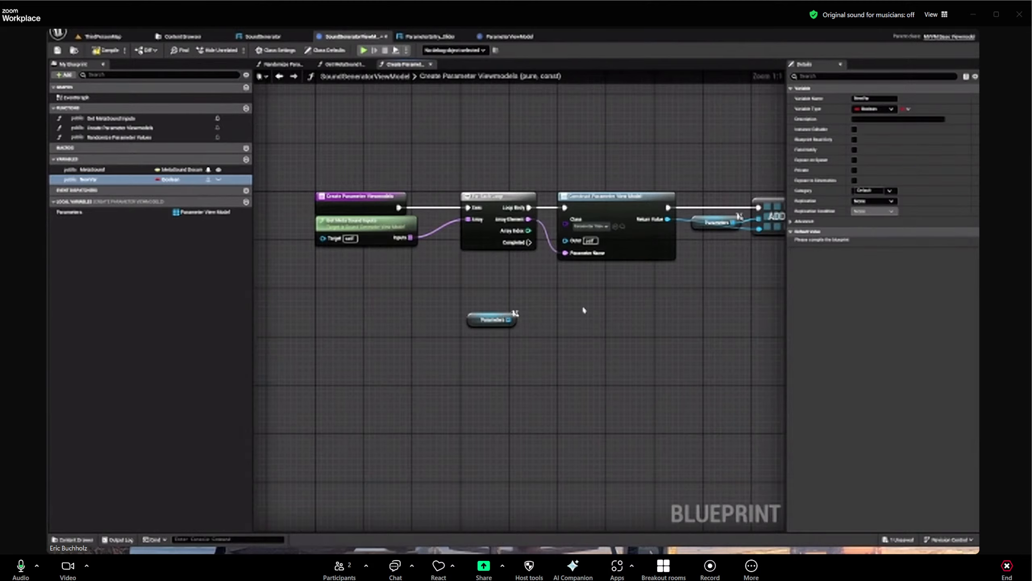
{"action": "right_click_drag", "start_coordinate": [584, 309], "coordinate": [533, 304]}
{"action": "left_click_drag", "start_coordinate": [464, 288], "coordinate": [431, 340]}
{"action": "key", "text": "Delete"}
Move the array Add node away from the constructor, and delete the remaining Parameters getter and the Parameters local variable
{"action": "right_click_drag", "start_coordinate": [656, 297], "coordinate": [550, 308]}
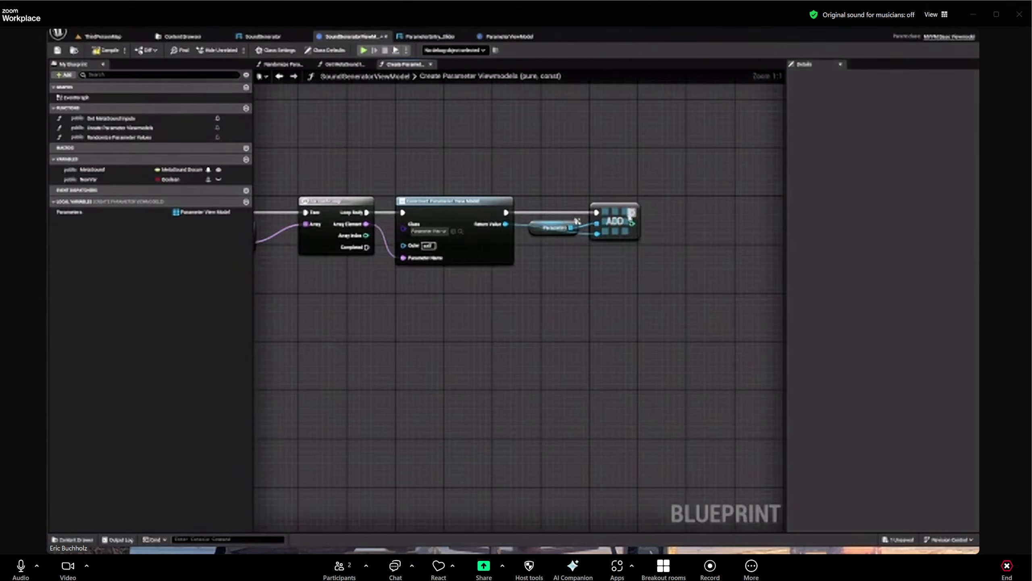
{"action": "left_click_drag", "start_coordinate": [631, 215], "coordinate": [679, 215]}
{"action": "left_click", "coordinate": [553, 227]}
{"action": "key", "text": "Delete"}
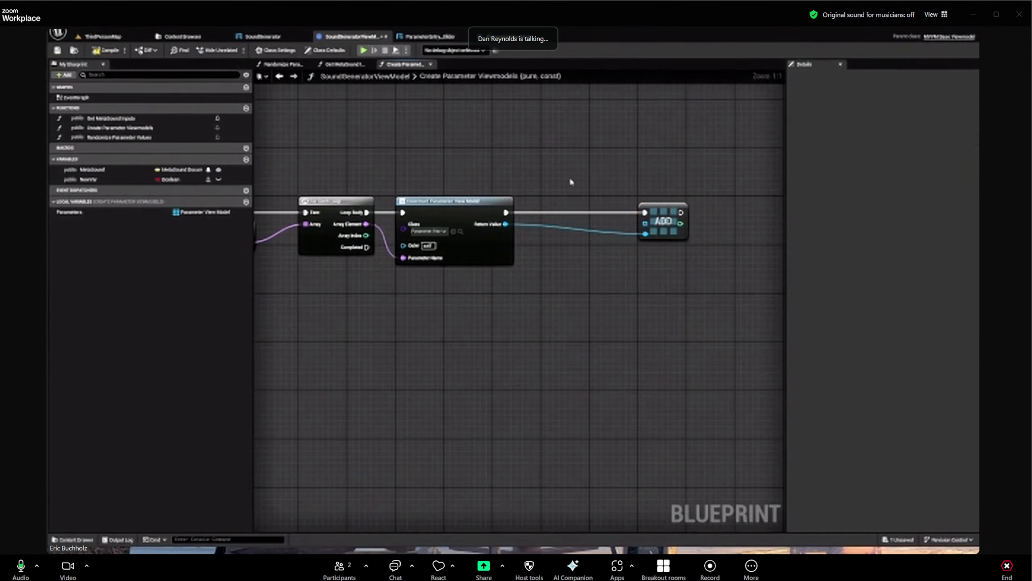
{"action": "left_click", "coordinate": [149, 213]}
{"action": "key", "text": "Delete"}
Promote the Add node's array input to a member variable named Parameter Viewmodels and arrange its getter beside the Add node
{"action": "left_click_drag", "start_coordinate": [645, 223], "coordinate": [589, 231]}
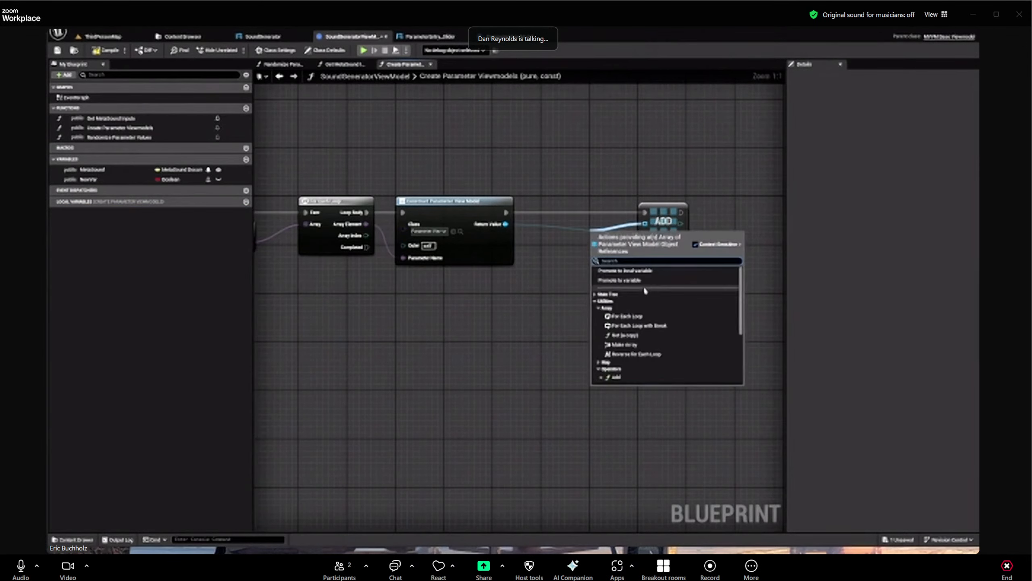
{"action": "left_click", "coordinate": [643, 280]}
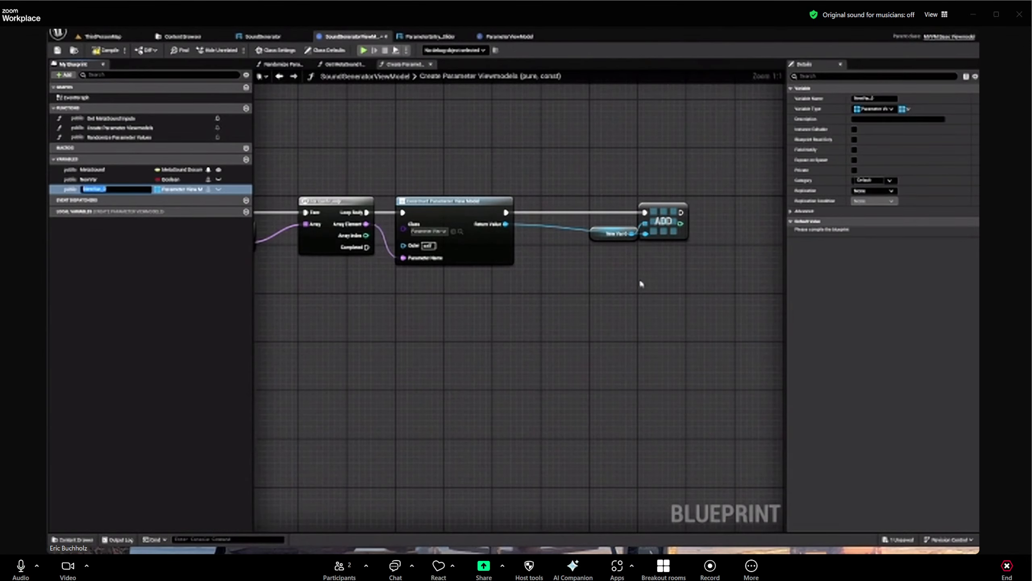
{"action": "type", "text": "Parameter Viewmodels"}
{"action": "key", "text": "Return"}
{"action": "left_click_drag", "start_coordinate": [611, 229], "coordinate": [561, 229]}
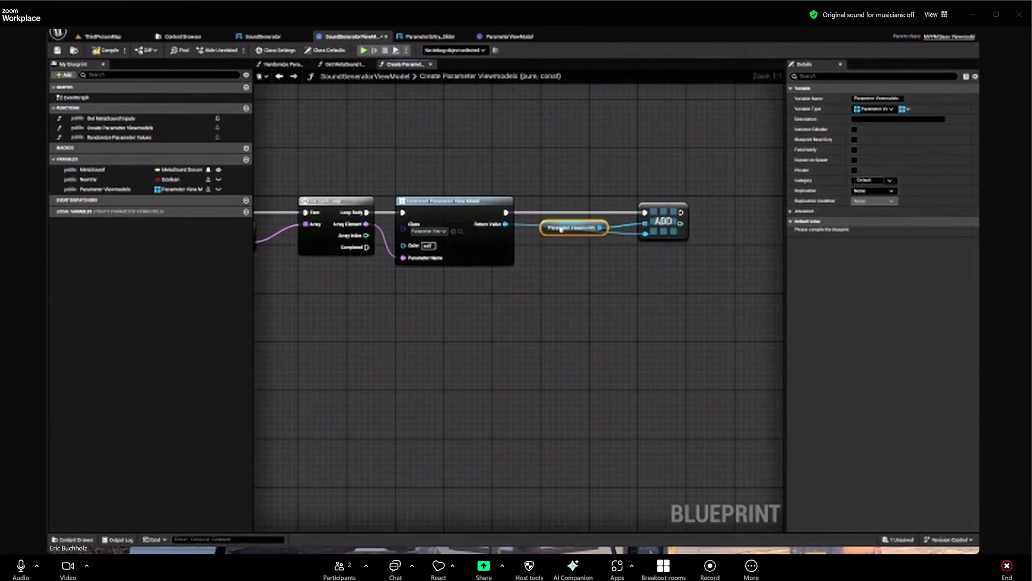
{"action": "left_click_drag", "start_coordinate": [569, 265], "coordinate": [717, 179]}
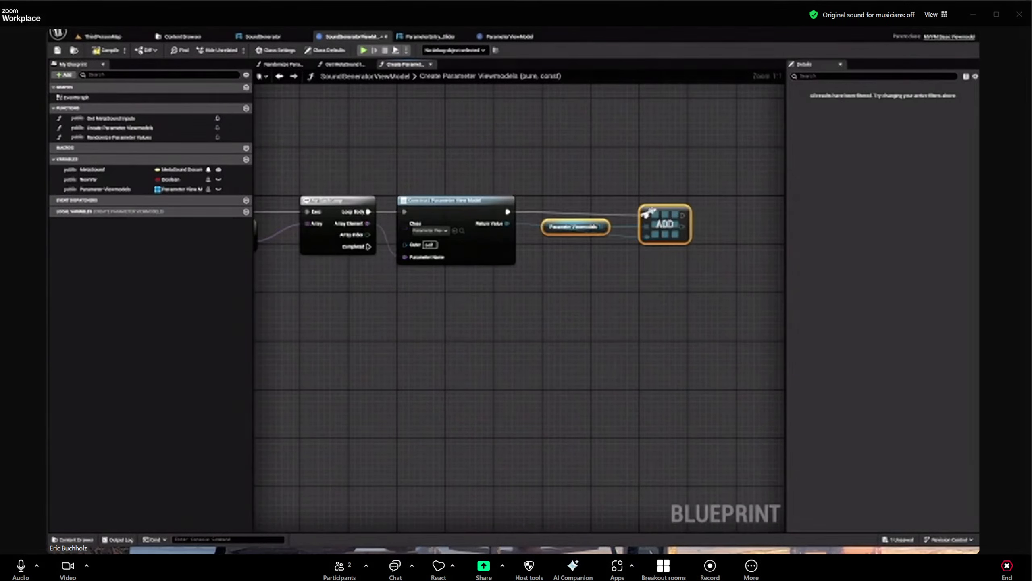
{"action": "left_click_drag", "start_coordinate": [648, 213], "coordinate": [650, 203]}
Compile SoundGeneratorViewModel and jump to the node in Randomize Parameter Values that the compiler results report
{"action": "right_click_drag", "start_coordinate": [586, 164], "coordinate": [687, 165]}
{"action": "left_click", "coordinate": [532, 155]}
{"action": "scroll", "coordinate": [532, 156], "scroll_direction": "down", "scroll_amount": 2}
{"action": "right_click_drag", "start_coordinate": [532, 155], "coordinate": [544, 189]}
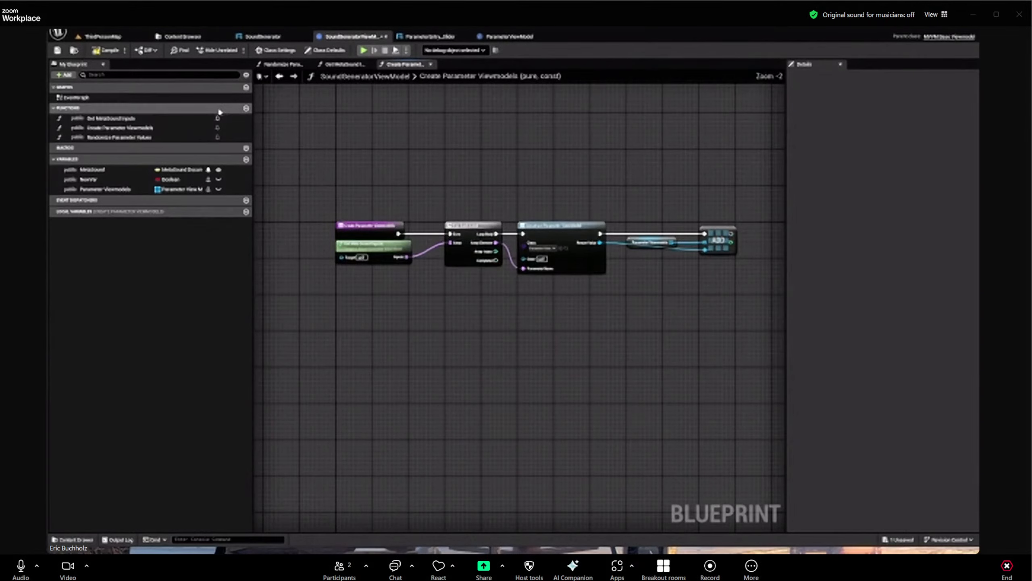
{"action": "left_click", "coordinate": [99, 51]}
{"action": "left_click", "coordinate": [325, 455]}
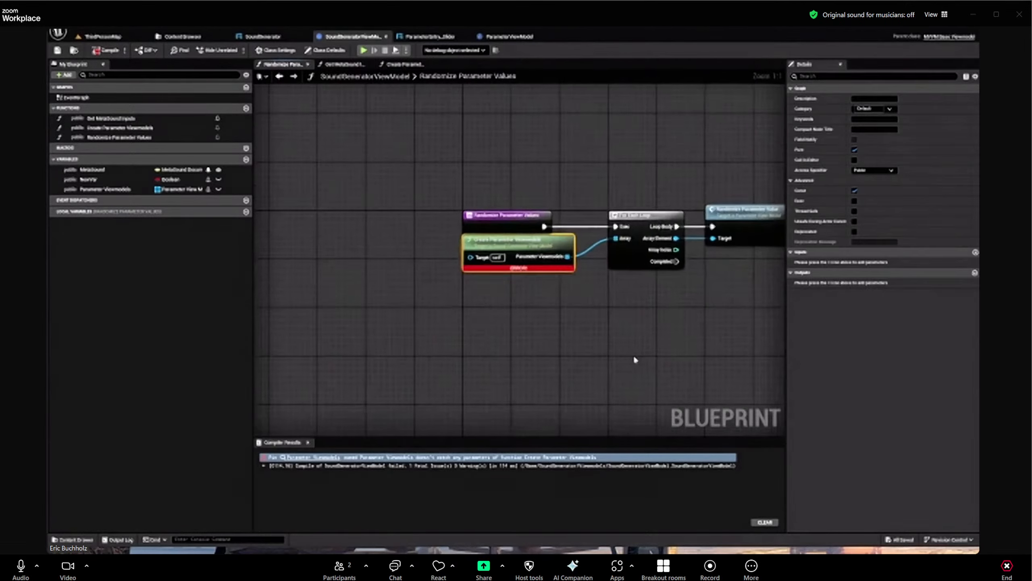
Replace the Create Parameter Viewmodels node with the Parameter Viewmodels variable as the For Each Loop's array, and compile and save the blueprint
{"action": "right_click_drag", "start_coordinate": [554, 292], "coordinate": [423, 302]}
{"action": "key", "text": "Delete"}
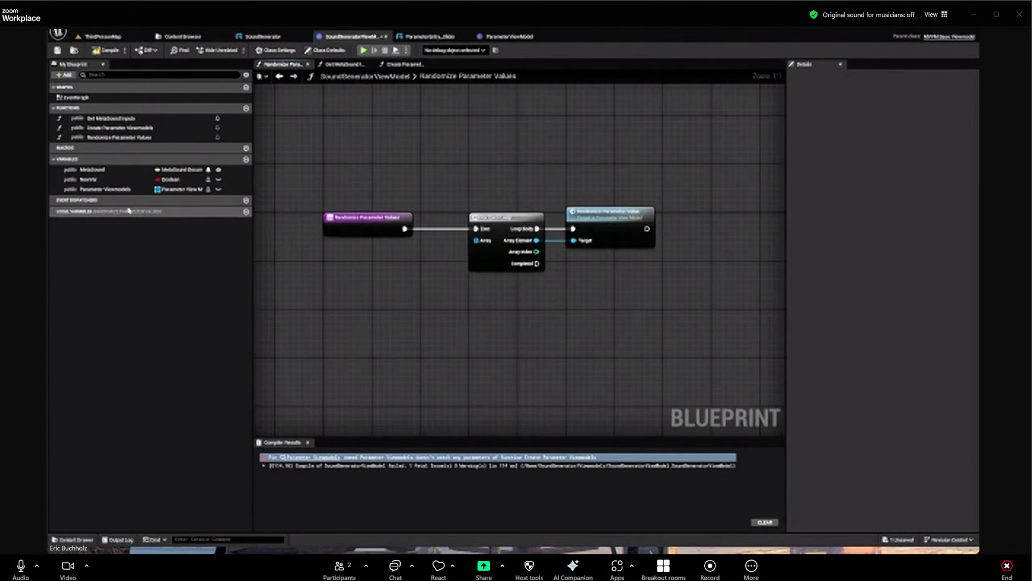
{"action": "left_click_drag", "start_coordinate": [105, 189], "coordinate": [476, 240]}
{"action": "right_click_drag", "start_coordinate": [459, 322], "coordinate": [432, 325]}
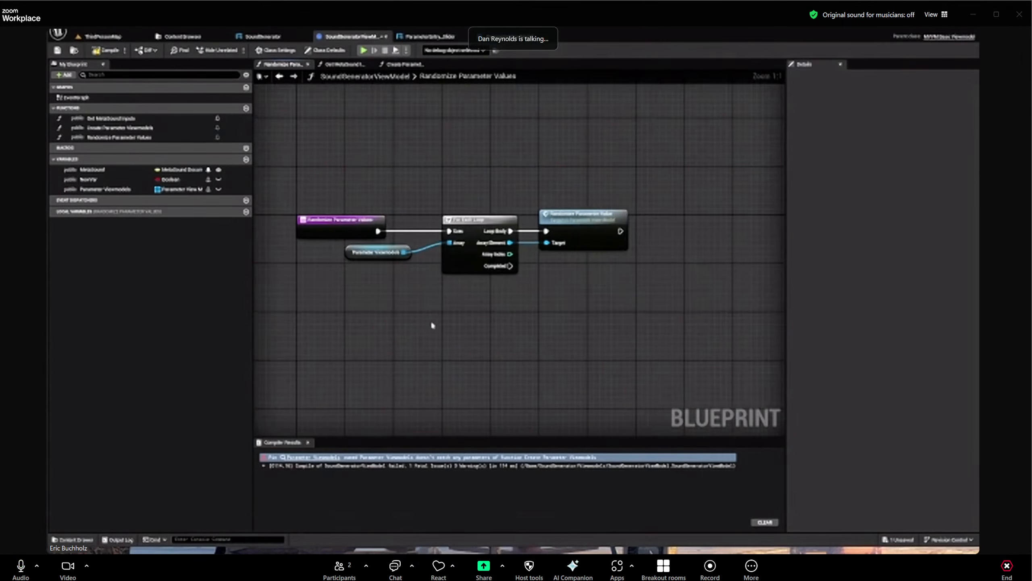
{"action": "left_click", "coordinate": [105, 50]}
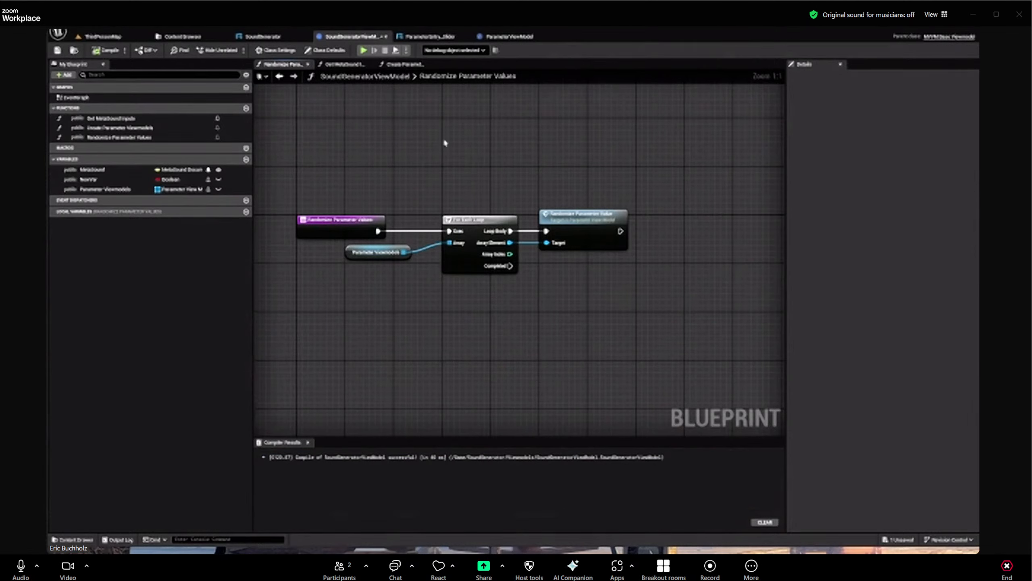
{"action": "right_click_drag", "start_coordinate": [444, 142], "coordinate": [460, 144]}
{"action": "left_click", "coordinate": [58, 50]}
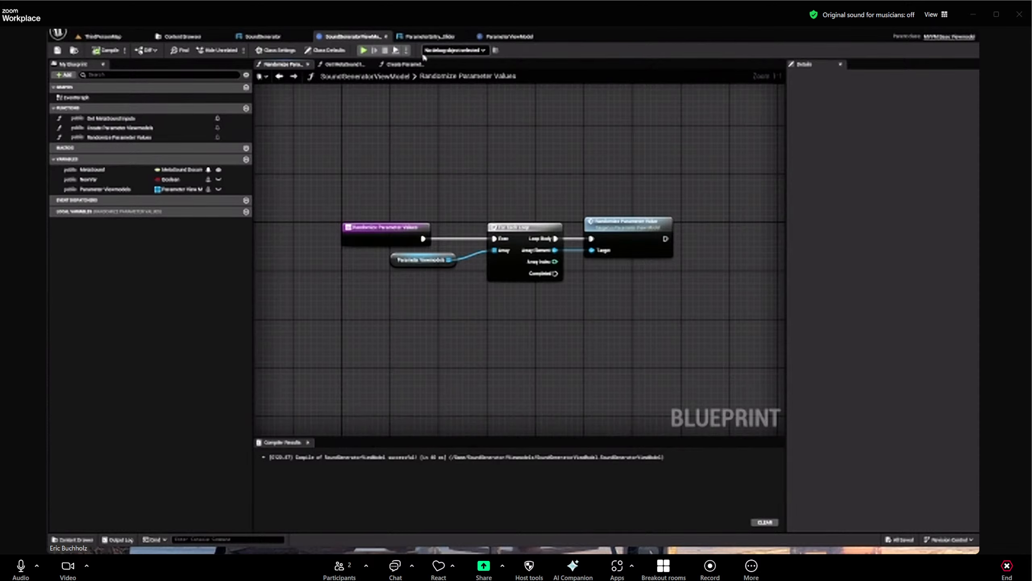
Review the Get MetaSound Inputs and Create Parameter Viewmodels function graphs
{"action": "left_click", "coordinate": [344, 64]}
{"action": "right_click_drag", "start_coordinate": [521, 163], "coordinate": [413, 152]}
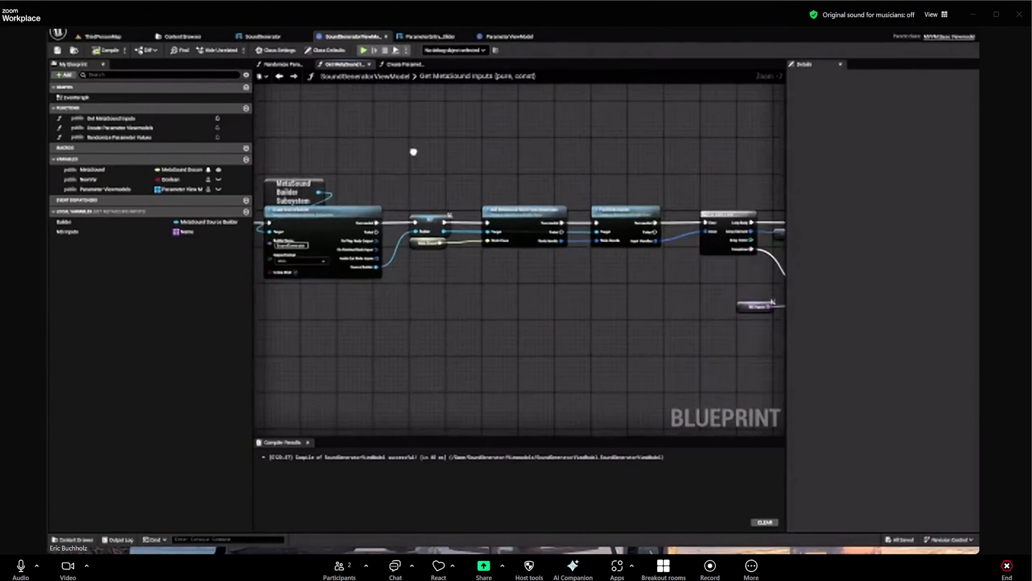
{"action": "right_click_drag", "start_coordinate": [463, 102], "coordinate": [415, 102]}
{"action": "left_click", "coordinate": [407, 63]}
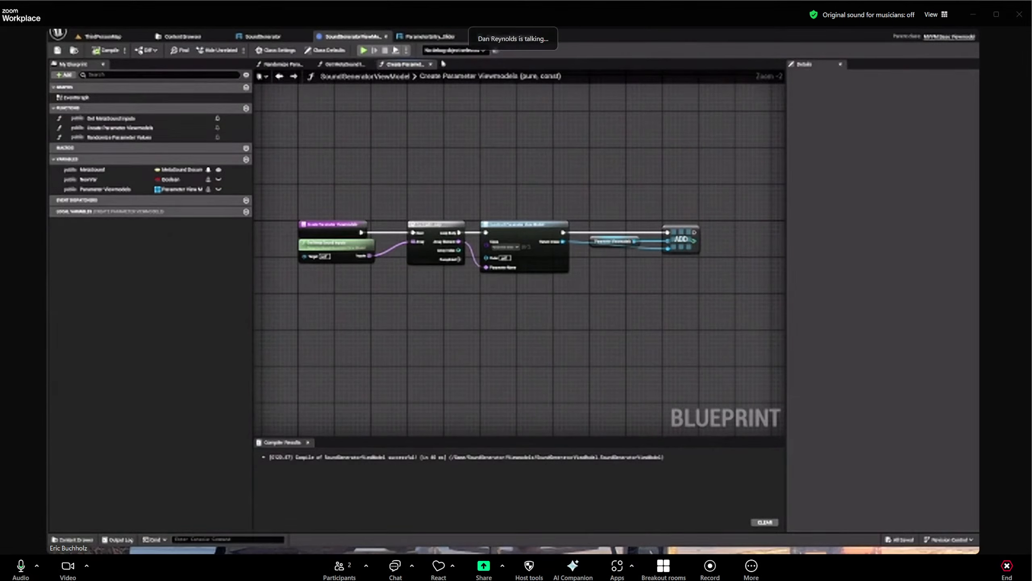
{"action": "double_click", "coordinate": [73, 97]}
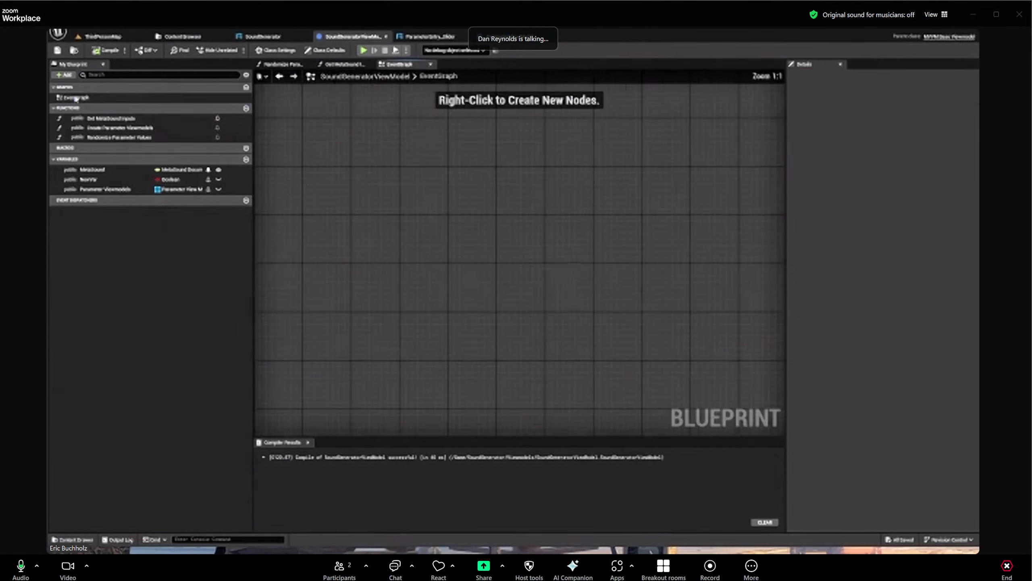
{"action": "right_click", "coordinate": [402, 181]}
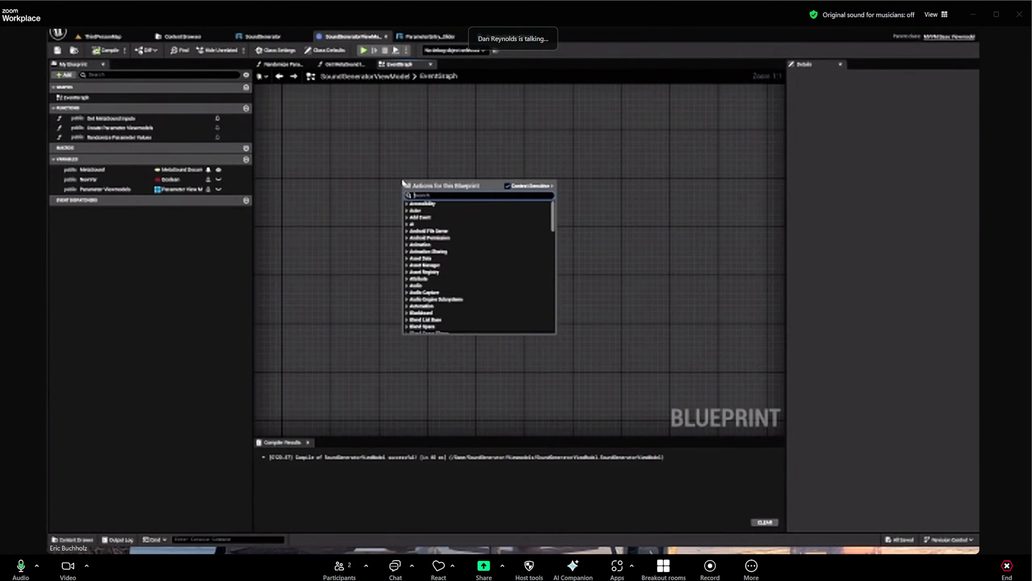
{"action": "type", "text": "construct"}
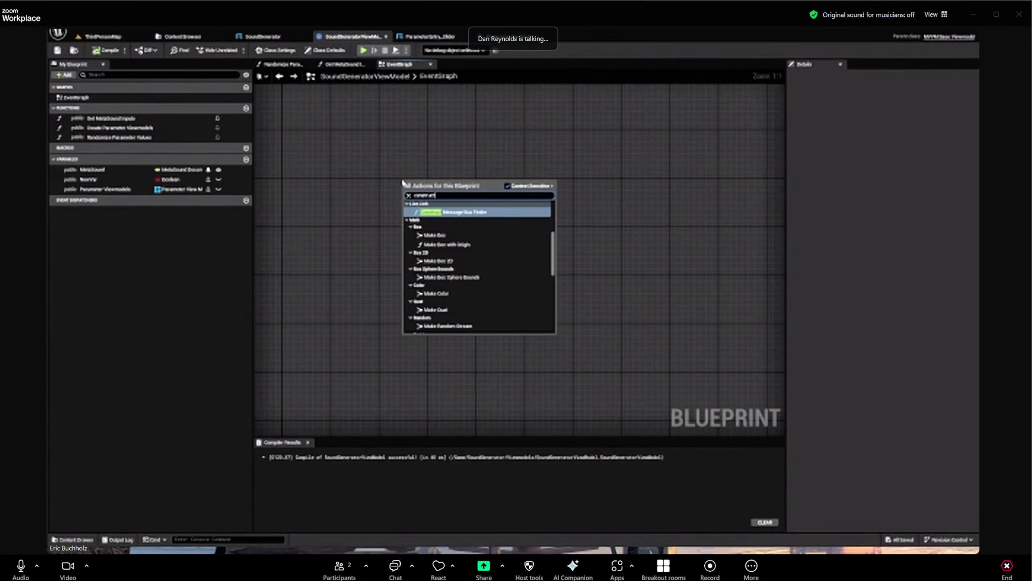
{"action": "key", "text": "Escape"}
Create a new function named Initialize MetaSound in SoundGeneratorViewModel
{"action": "left_click", "coordinate": [246, 108]}
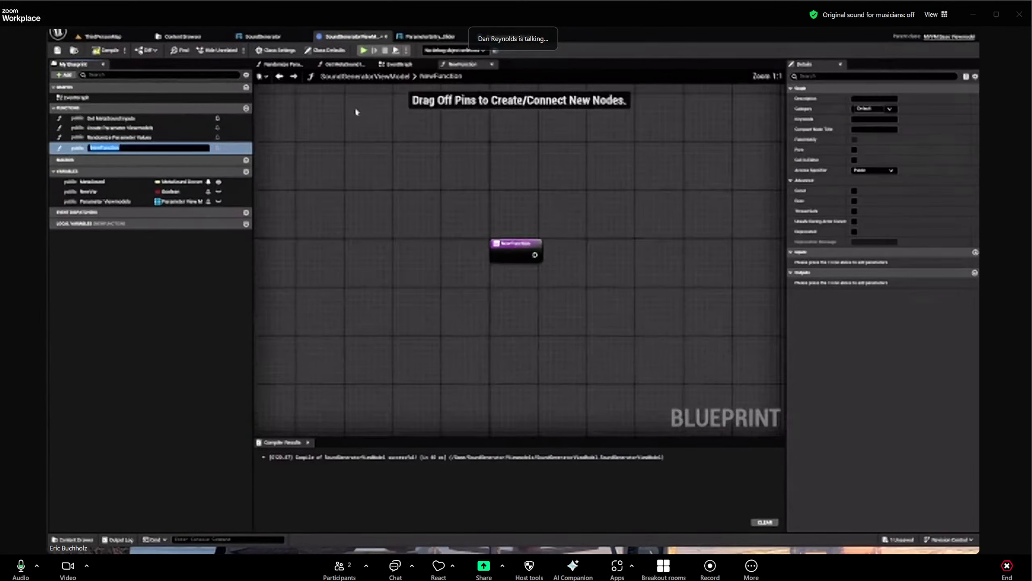
{"action": "type", "text": "Initialize"}
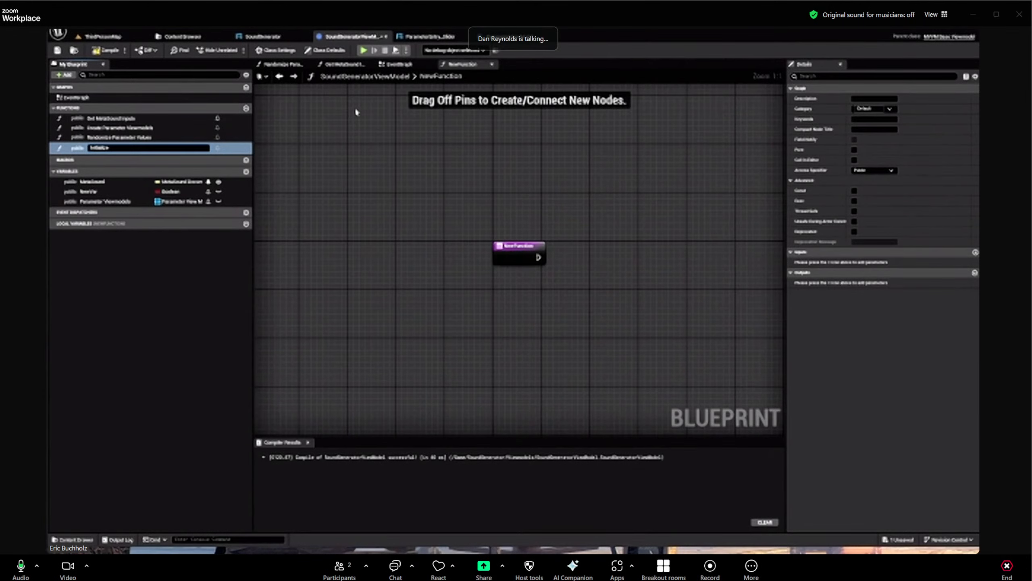
{"action": "type", "text": " MetaSound"}
{"action": "key", "text": "Return"}
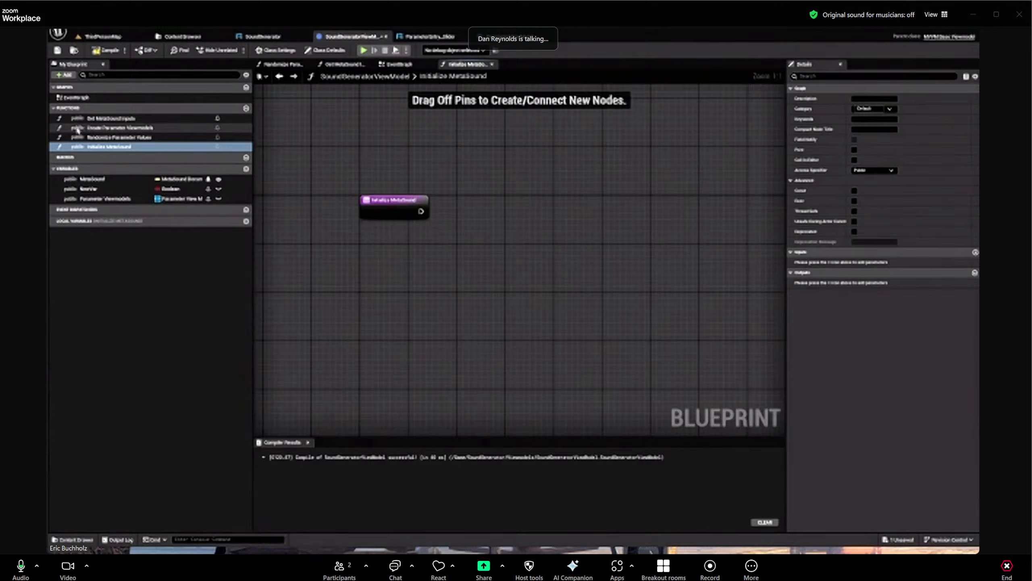
Call Create Parameter Viewmodels from the Initialize MetaSound entry, make that function neither Const nor Pure, and leave space between the nodes
{"action": "left_click_drag", "start_coordinate": [77, 130], "coordinate": [485, 219]}
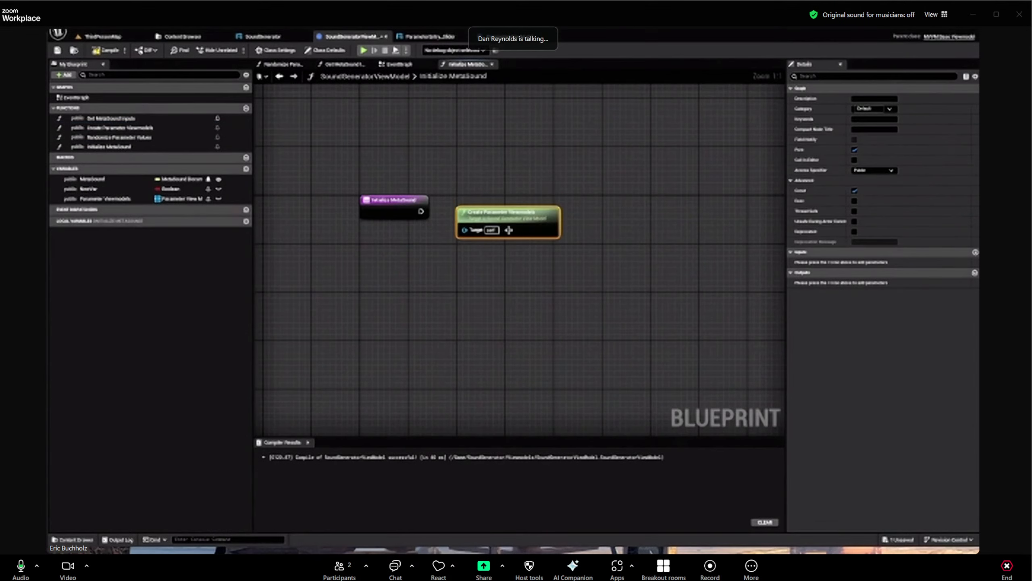
{"action": "left_click", "coordinate": [855, 190]}
{"action": "left_click", "coordinate": [855, 150]}
{"action": "left_click_drag", "start_coordinate": [421, 211], "coordinate": [464, 211]}
{"action": "left_click", "coordinate": [395, 205]}
{"action": "right_click_drag", "start_coordinate": [420, 262], "coordinate": [479, 275]}
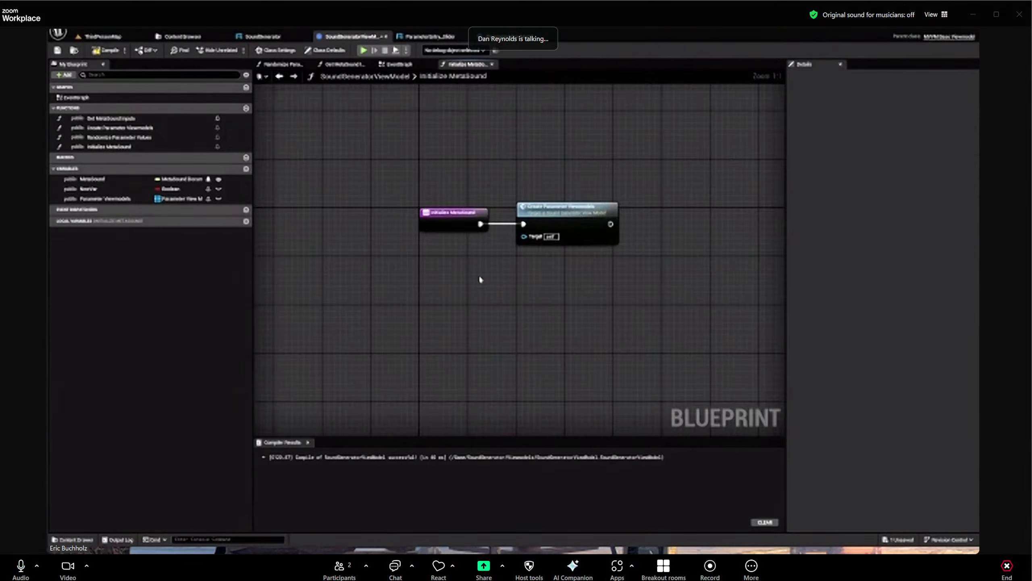
{"action": "left_click_drag", "start_coordinate": [573, 238], "coordinate": [672, 238]}
{"action": "left_click", "coordinate": [564, 254]}
{"action": "right_click_drag", "start_coordinate": [565, 253], "coordinate": [504, 253]}
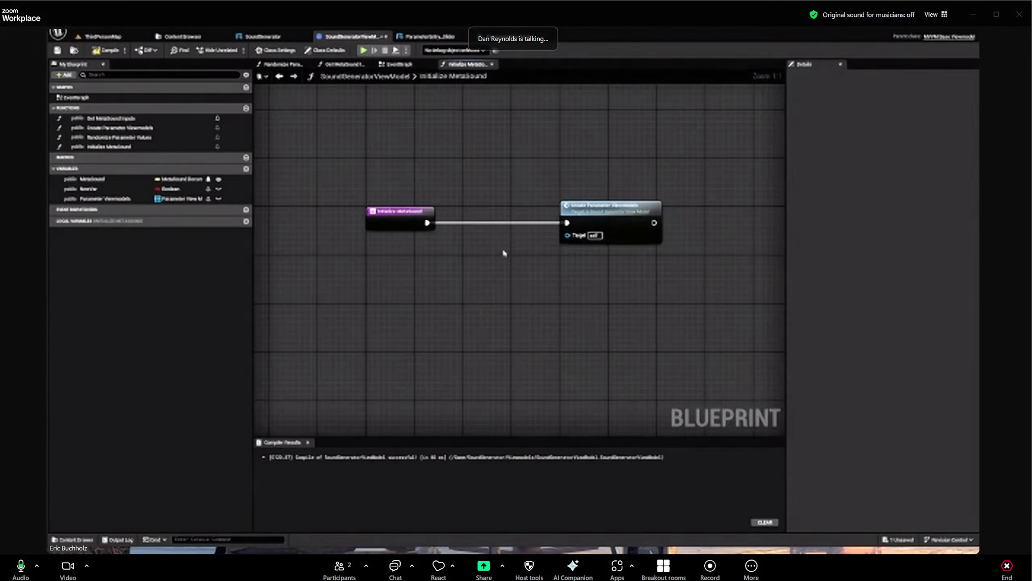
Place a Get MetaSound Inputs node in Initialize MetaSound and add an input parameter named MetaSound to that function
{"action": "left_click_drag", "start_coordinate": [129, 124], "coordinate": [492, 260]}
{"action": "left_click", "coordinate": [539, 262]}
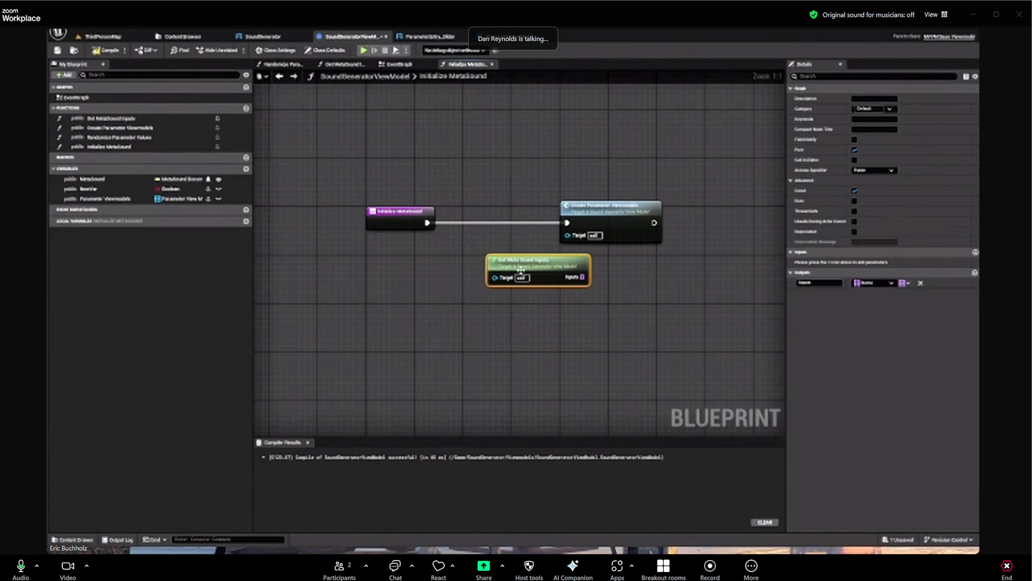
{"action": "left_click", "coordinate": [976, 253]}
{"action": "left_click_drag", "start_coordinate": [829, 262], "coordinate": [770, 261]}
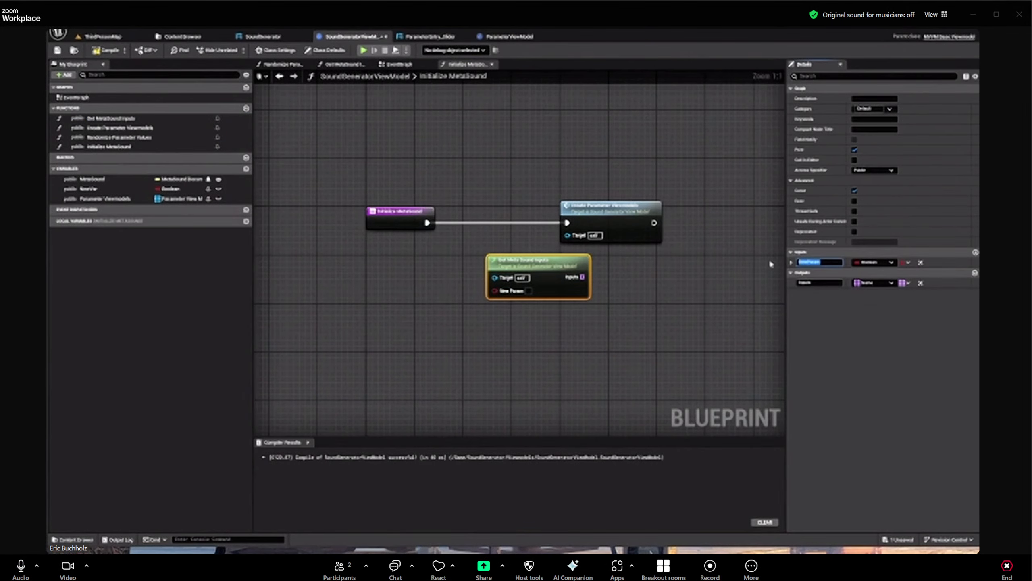
{"action": "type", "text": "MetaSound"}
{"action": "key", "text": "Return"}
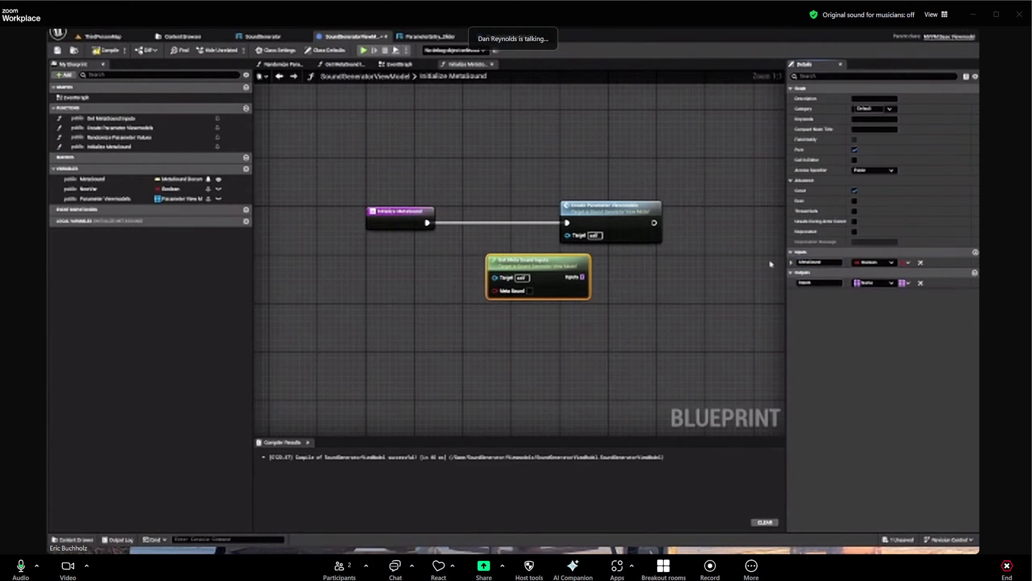
Set the type of the MetaSound input on the Get MetaSound Inputs function to the MetaSound Document interface
{"action": "left_click", "coordinate": [874, 262]}
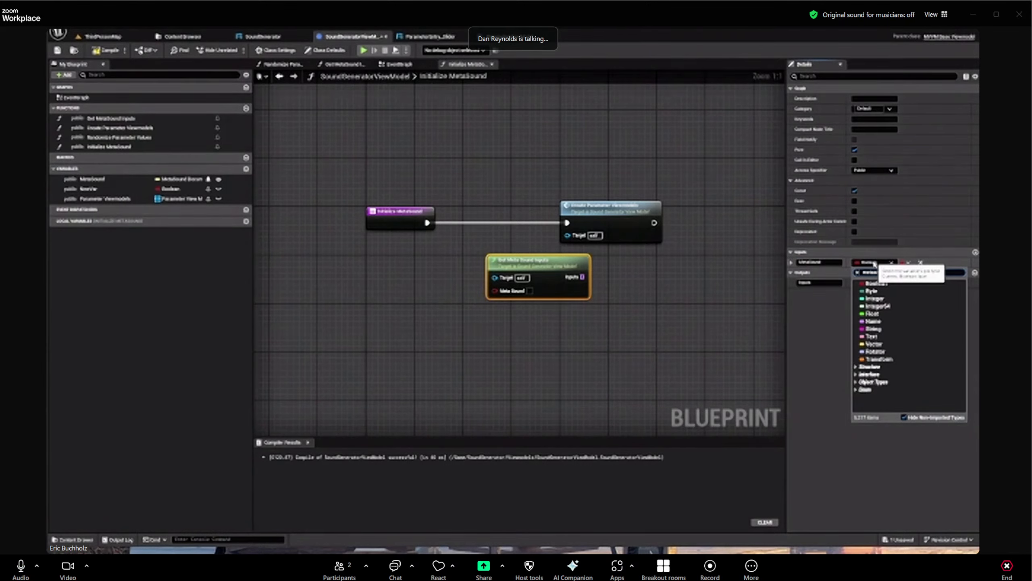
{"action": "type", "text": "metasound"}
{"action": "left_click", "coordinate": [856, 312]}
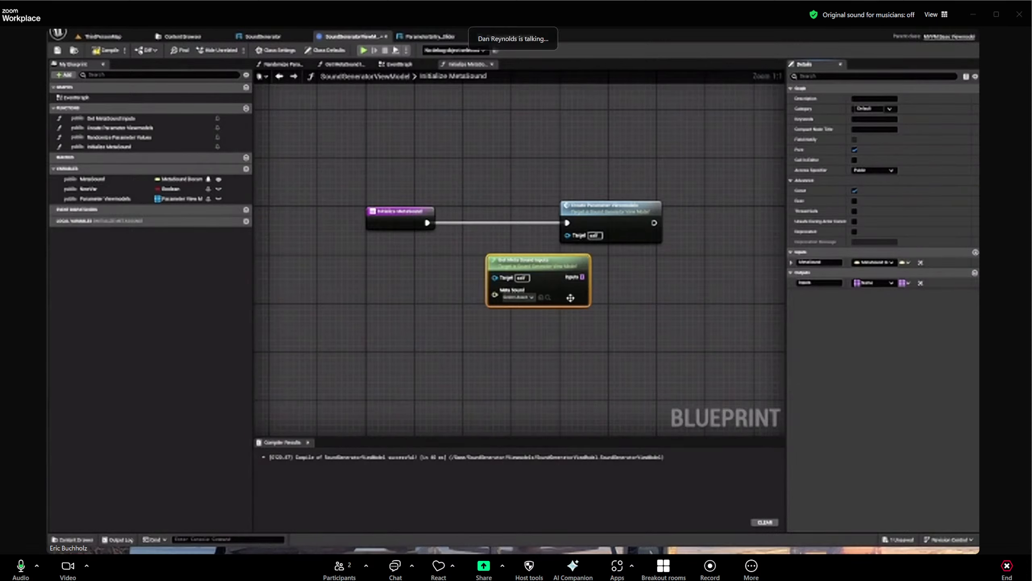
Space out the nodes and expose the Meta Sound pin of Get MetaSound Inputs as a connected input on the Initialize MetaSound entry
{"action": "left_click_drag", "start_coordinate": [615, 215], "coordinate": [709, 220]}
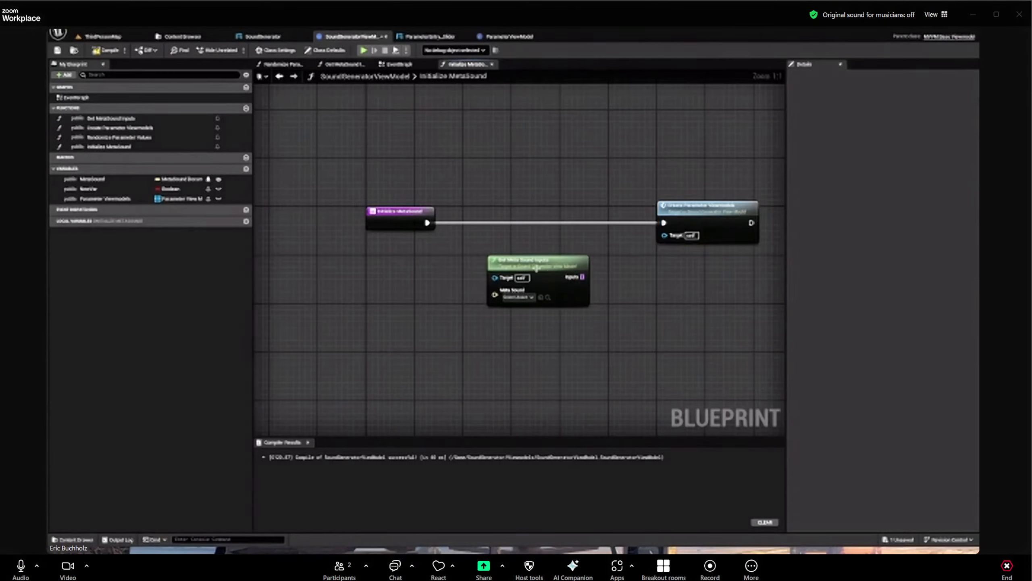
{"action": "left_click_drag", "start_coordinate": [529, 262], "coordinate": [426, 233]}
{"action": "left_click_drag", "start_coordinate": [562, 251], "coordinate": [520, 245]}
{"action": "left_click", "coordinate": [578, 291]}
{"action": "right_click_drag", "start_coordinate": [573, 292], "coordinate": [519, 267]}
Add an input parameter of type Name array to the Create Parameter Viewmodels function
{"action": "left_click", "coordinate": [616, 220]}
{"action": "left_click", "coordinate": [546, 272]}
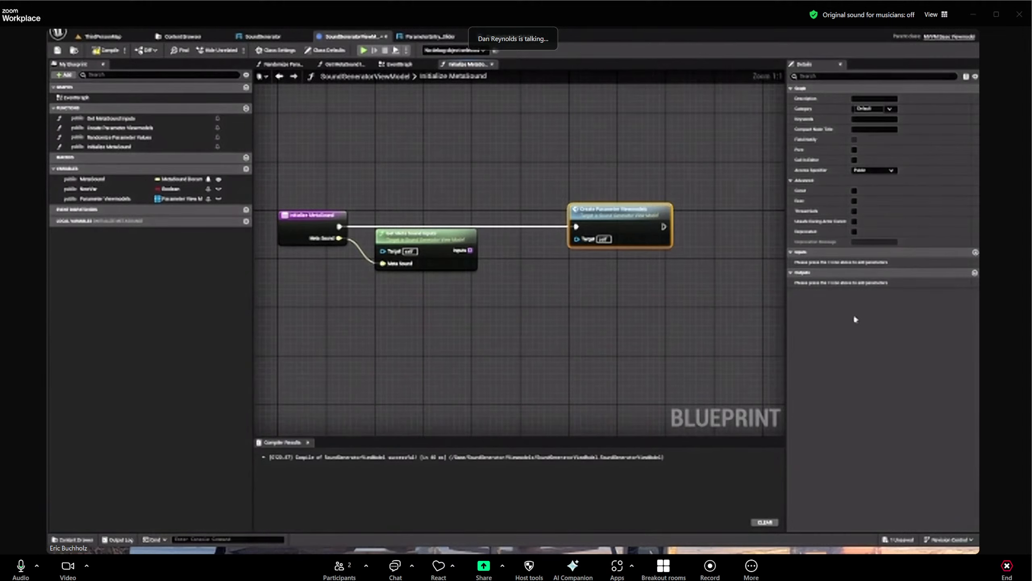
{"action": "left_click", "coordinate": [975, 252]}
{"action": "left_click", "coordinate": [862, 263]}
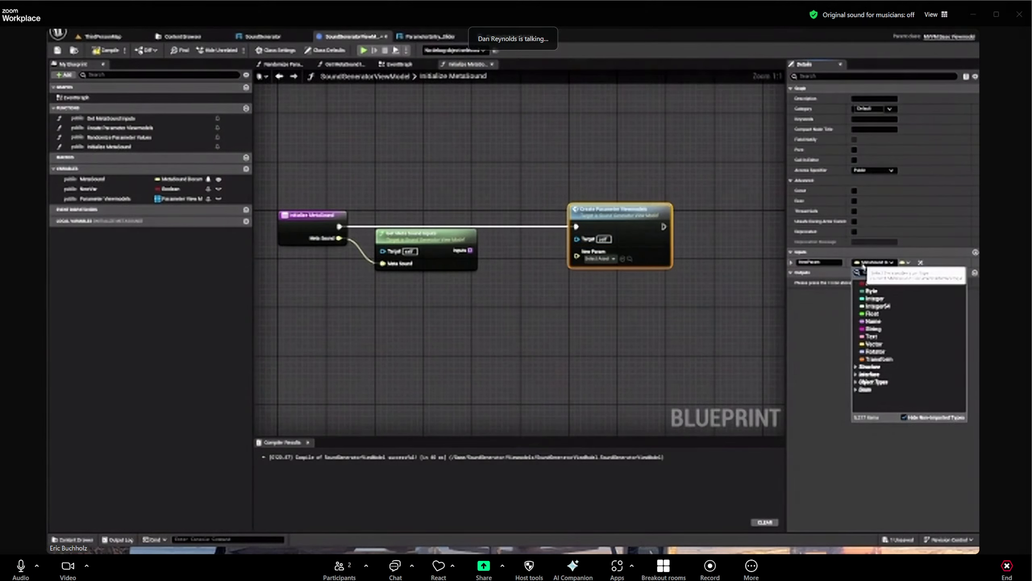
{"action": "left_click", "coordinate": [874, 321]}
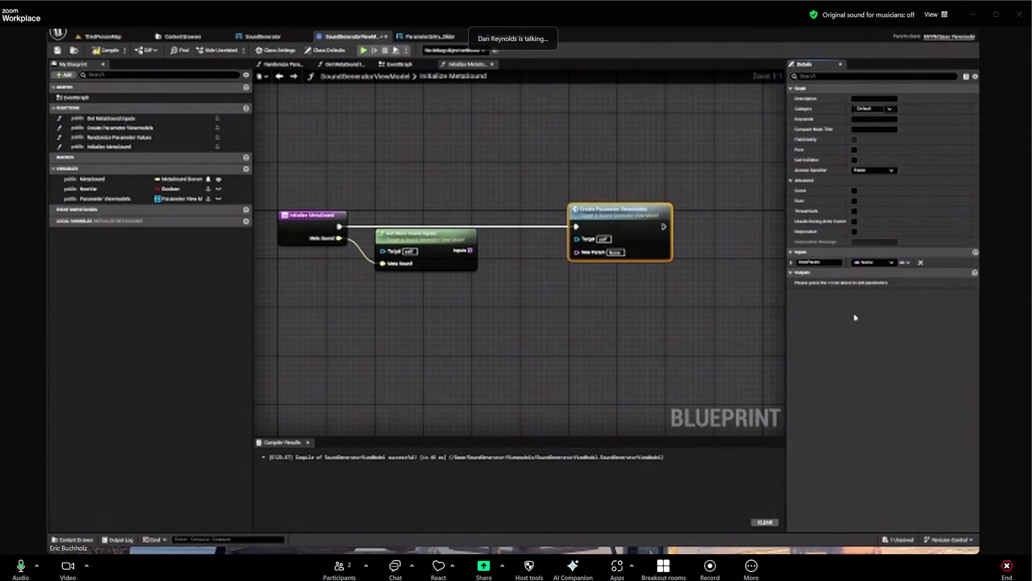
{"action": "left_click", "coordinate": [906, 262]}
{"action": "left_click", "coordinate": [906, 285]}
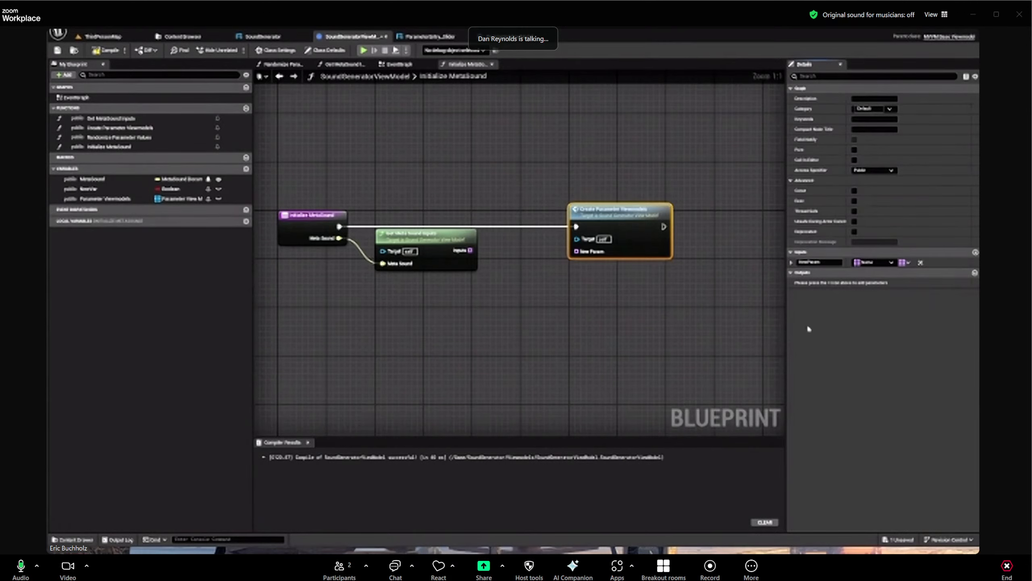
Connect the Inputs output of Get MetaSound Inputs to the new Create Parameter Viewmodels parameter and rename that parameter Inputs
{"action": "left_click", "coordinate": [589, 289]}
{"action": "left_click_drag", "start_coordinate": [471, 250], "coordinate": [587, 251]}
{"action": "left_click", "coordinate": [622, 244]}
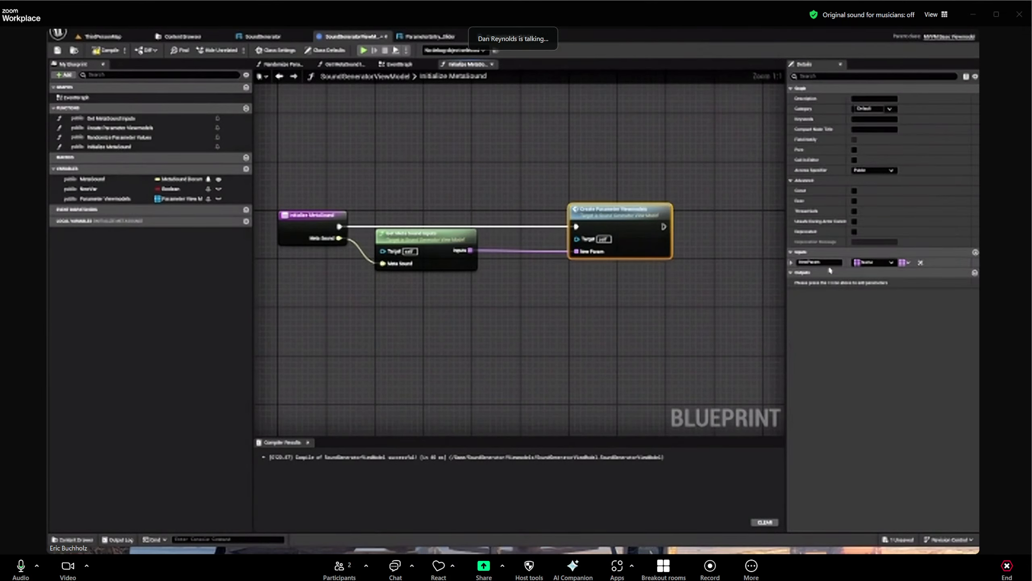
{"action": "type", "text": "Inputs"}
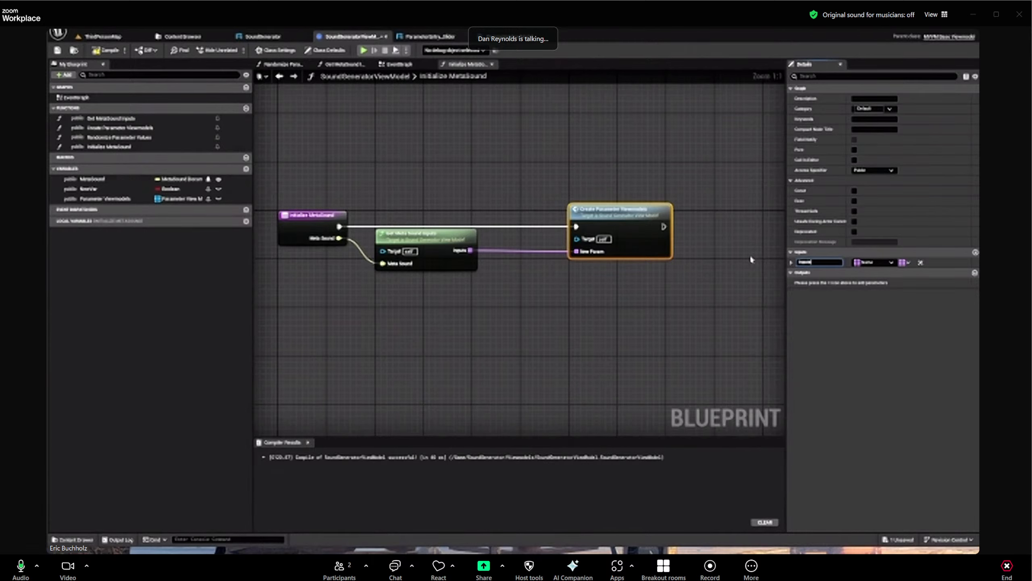
{"action": "key", "text": "Return"}
Move the Create Parameter Viewmodels node closer to Get MetaSound Inputs and compile the SoundGeneratorViewModel blueprint
{"action": "left_click_drag", "start_coordinate": [634, 211], "coordinate": [586, 211]}
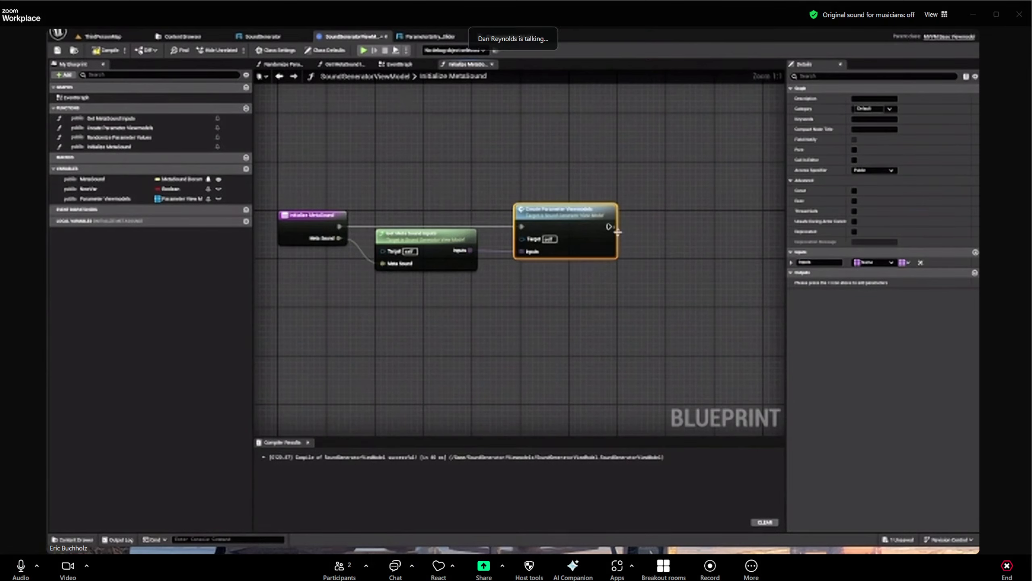
{"action": "left_click", "coordinate": [539, 302]}
{"action": "right_click_drag", "start_coordinate": [539, 302], "coordinate": [623, 317]}
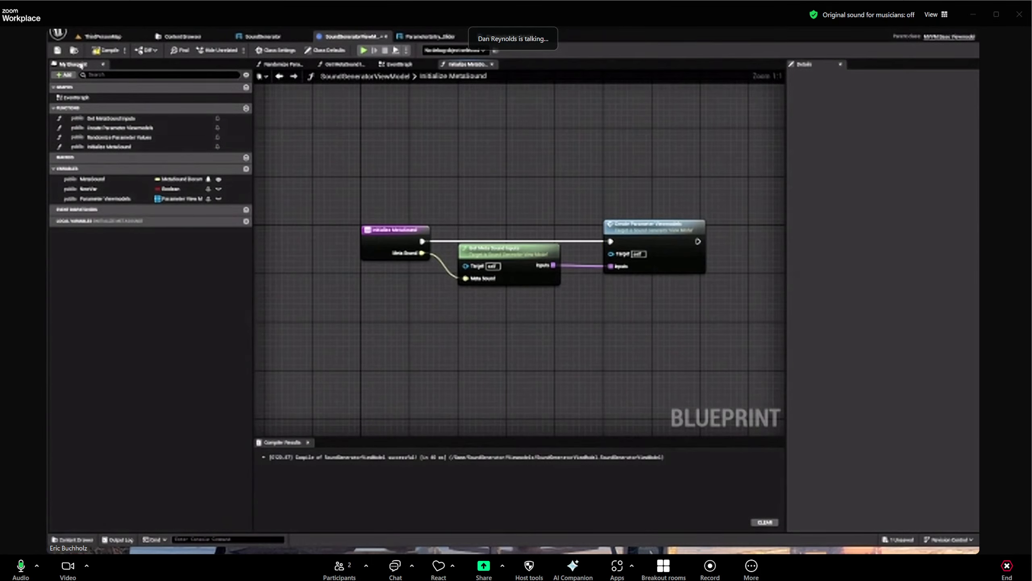
{"action": "left_click", "coordinate": [92, 52]}
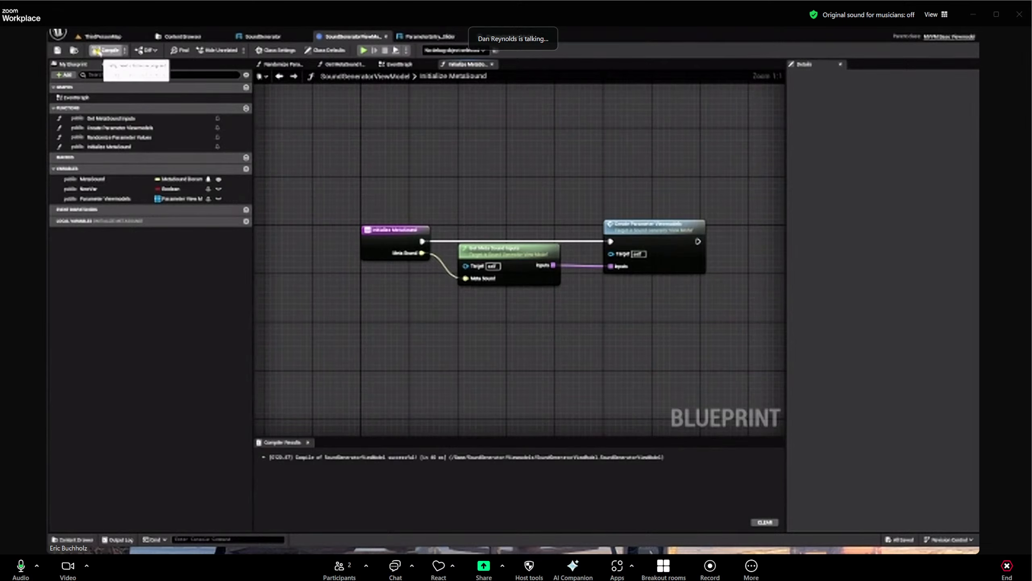
In the SoundGenerator widget's view bindings, set the Meta Sound binding's target to SoundGeneratorViewModel's Initialize Meta Sound function
{"action": "left_click", "coordinate": [279, 39]}
{"action": "left_click", "coordinate": [776, 136]}
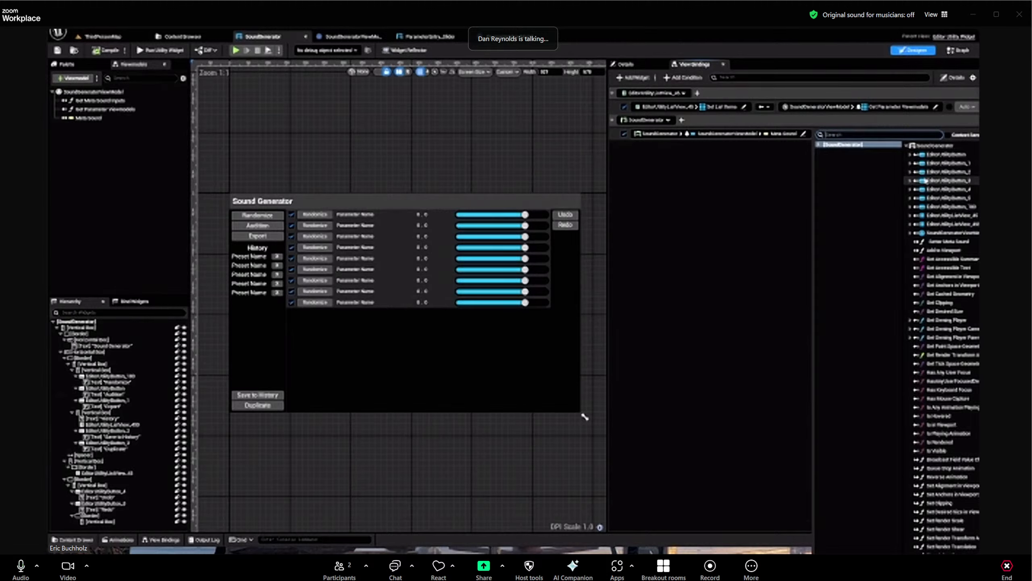
{"action": "left_click", "coordinate": [919, 233]}
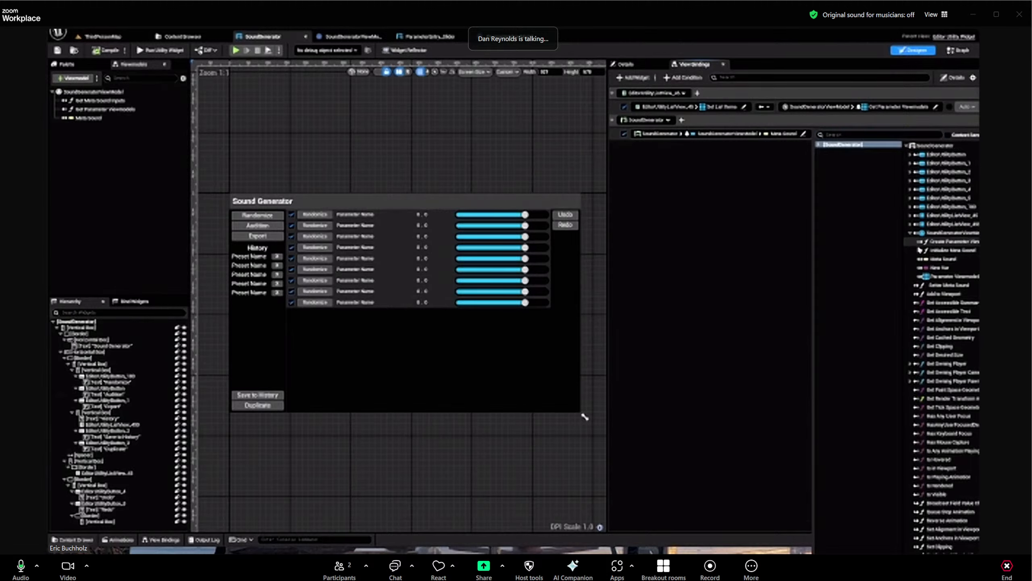
{"action": "left_click", "coordinate": [950, 251]}
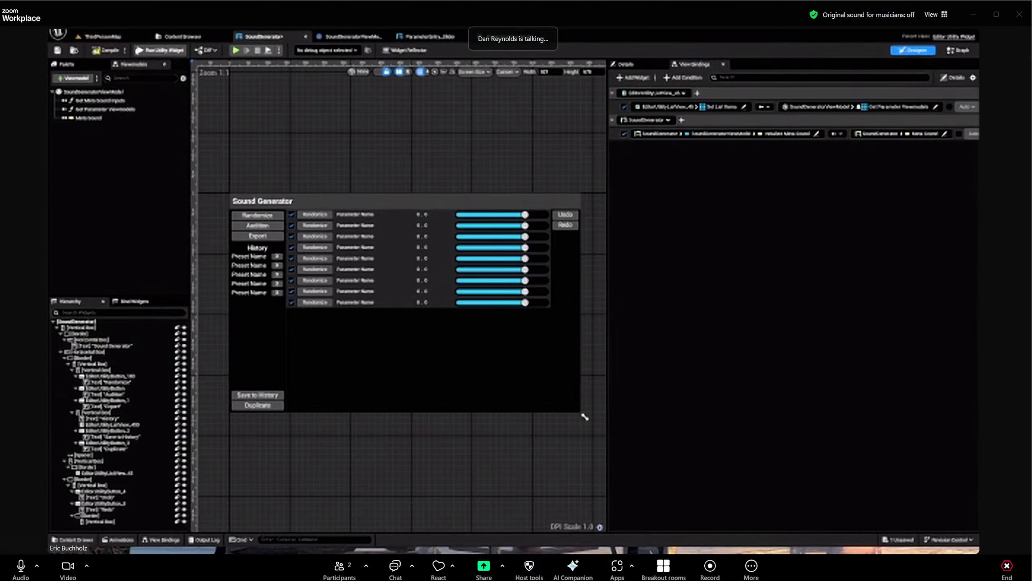
Compile the widget and bind the list view's Set List Items source to SoundGeneratorViewModel's Parameter Viewmodels
{"action": "left_click", "coordinate": [105, 50]}
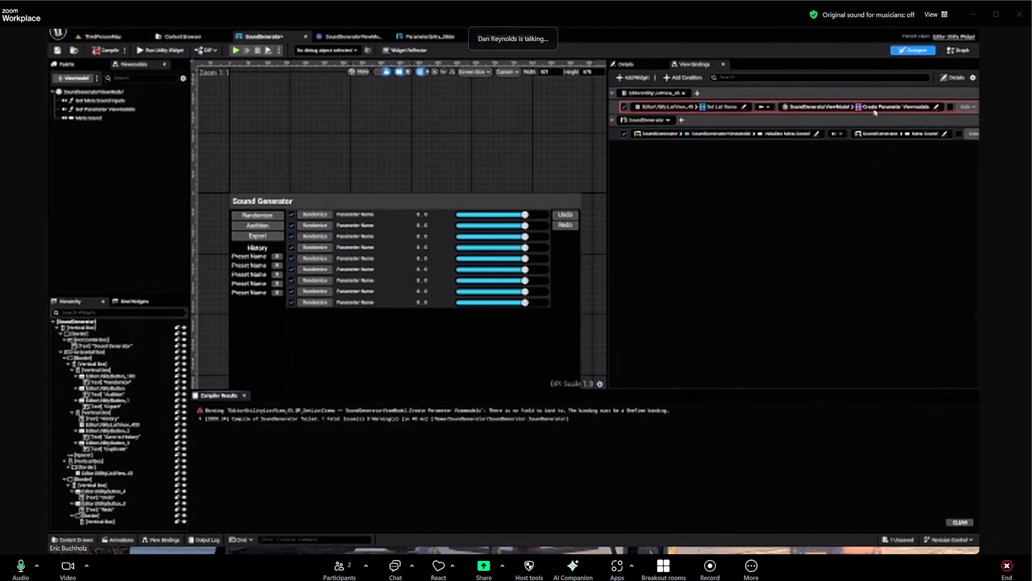
{"action": "left_click", "coordinate": [854, 107]}
{"action": "left_click", "coordinate": [905, 172]}
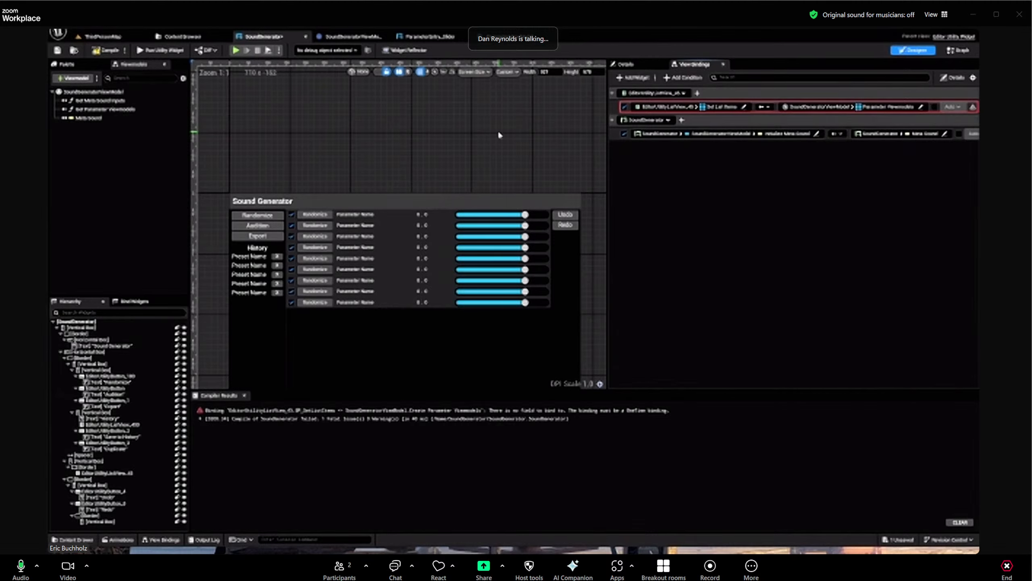
{"action": "left_click", "coordinate": [886, 106]}
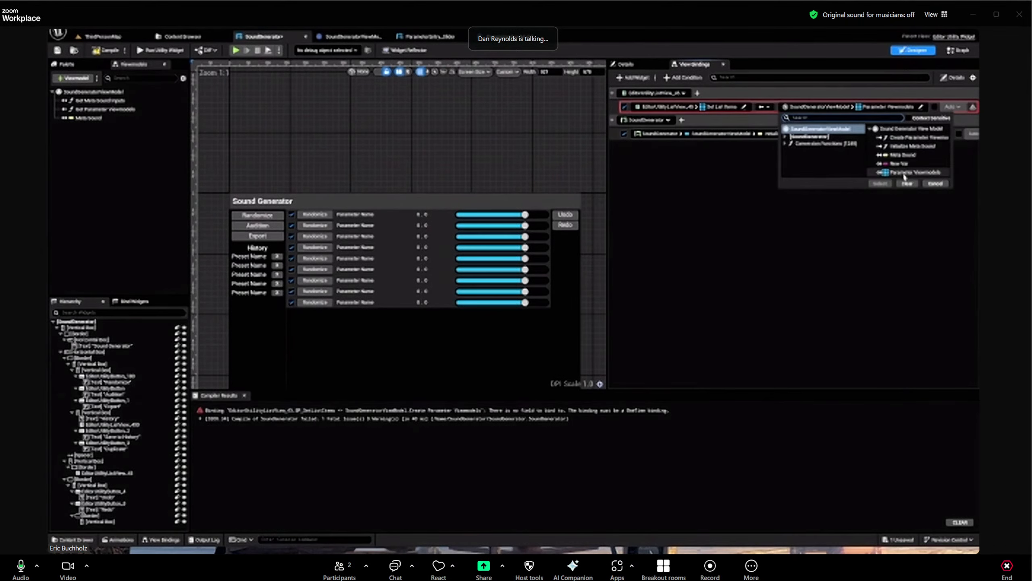
In SoundGeneratorViewModel, enable field notify on the Parameter Viewmodels variable and delete the boolean variable NewVar
{"action": "left_click", "coordinate": [350, 36]}
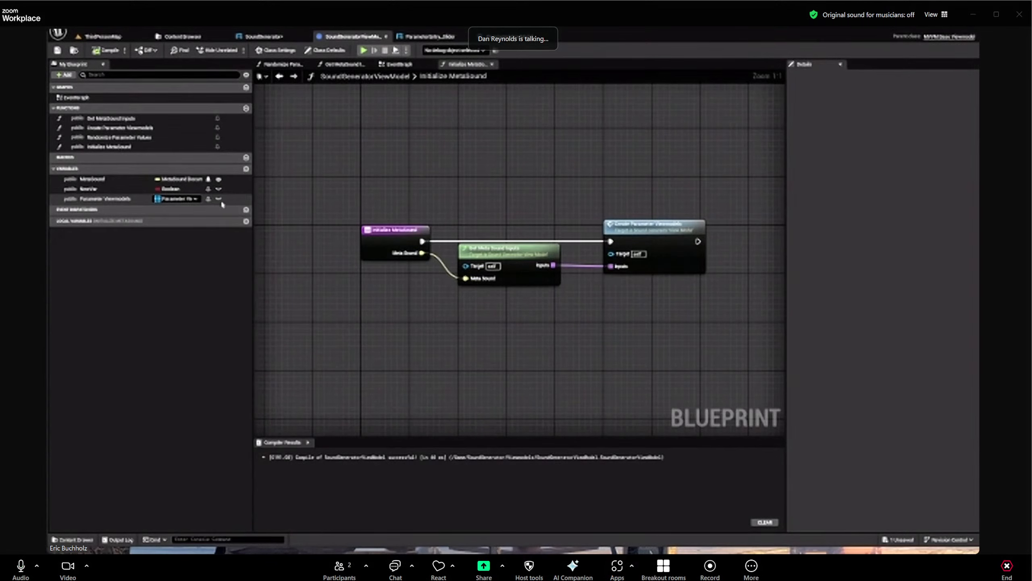
{"action": "left_click", "coordinate": [111, 190]}
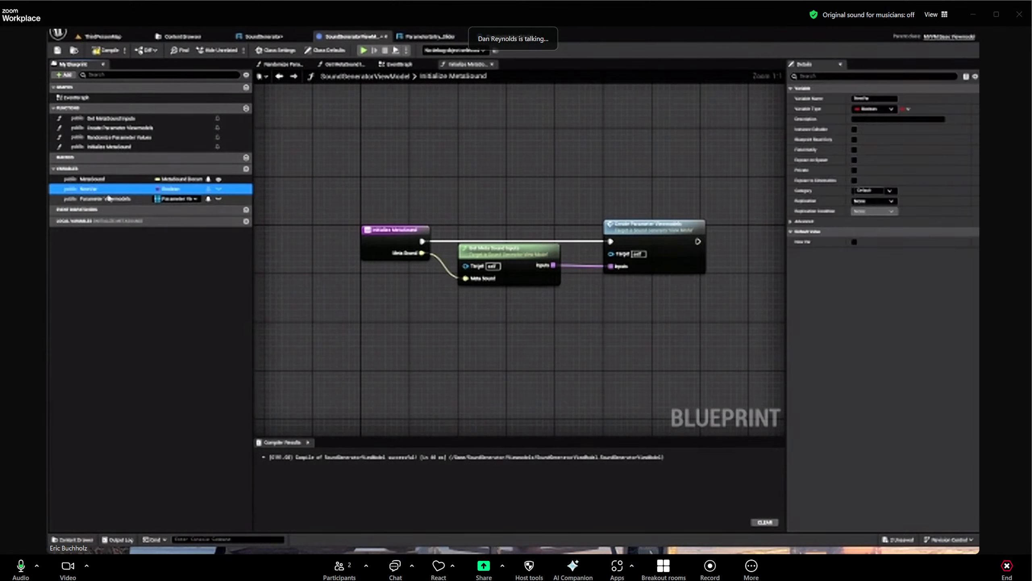
{"action": "right_click", "coordinate": [112, 190]}
{"action": "left_click", "coordinate": [204, 215]}
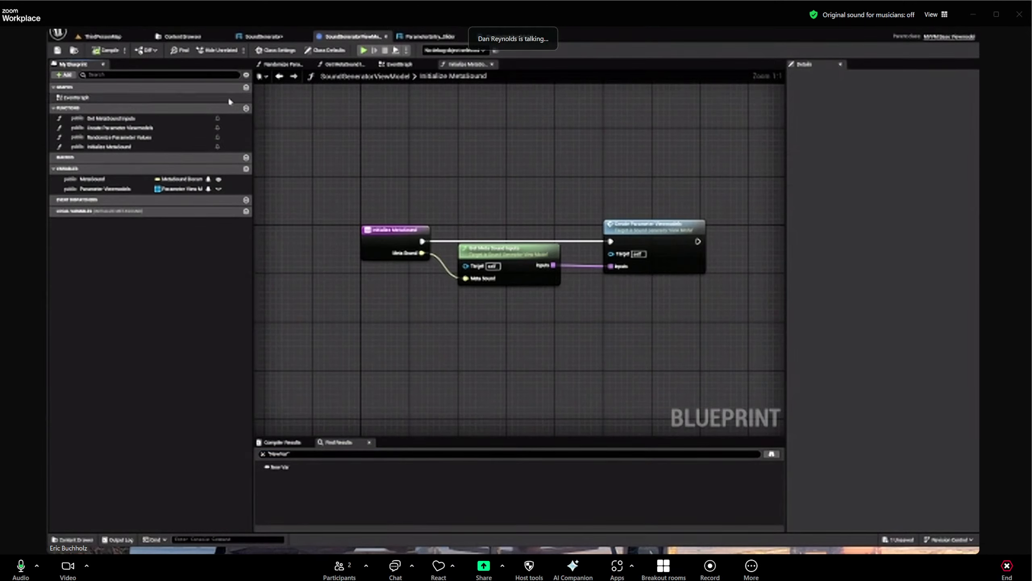
Compile and save the SoundGenerator widget, and test-run it as a utility widget
{"action": "left_click", "coordinate": [262, 37]}
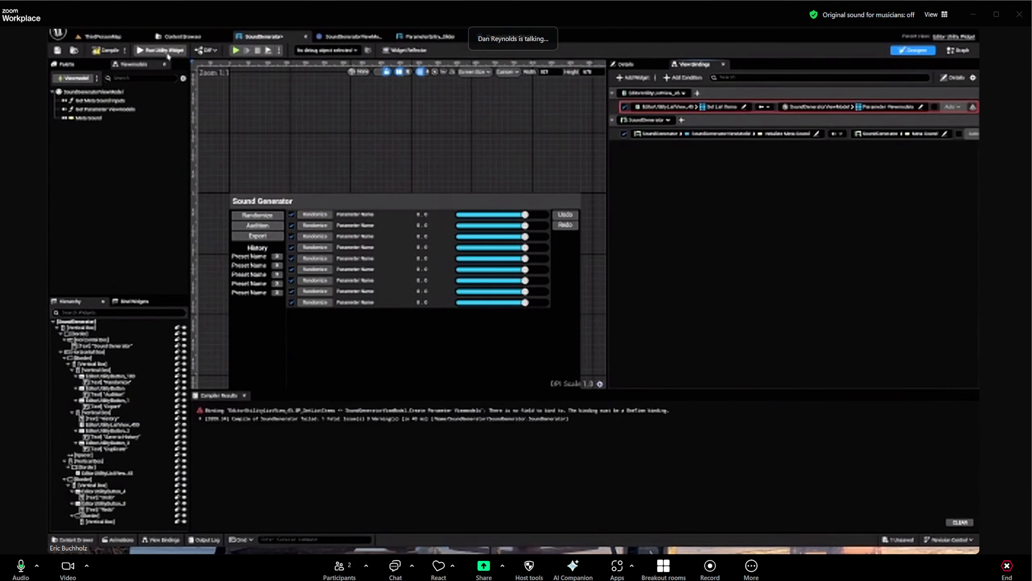
{"action": "left_click", "coordinate": [107, 51]}
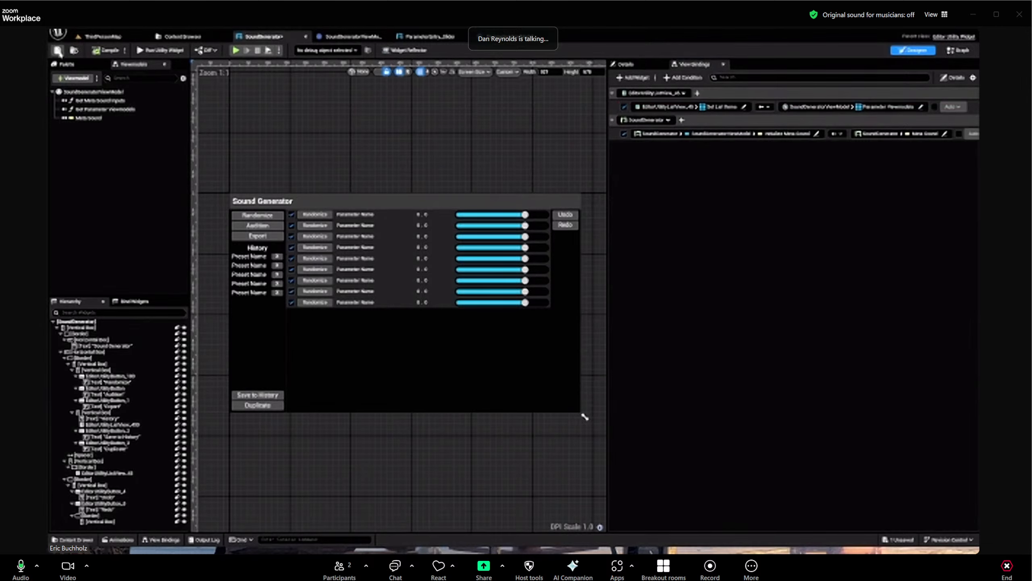
{"action": "left_click", "coordinate": [58, 51]}
{"action": "left_click", "coordinate": [148, 53]}
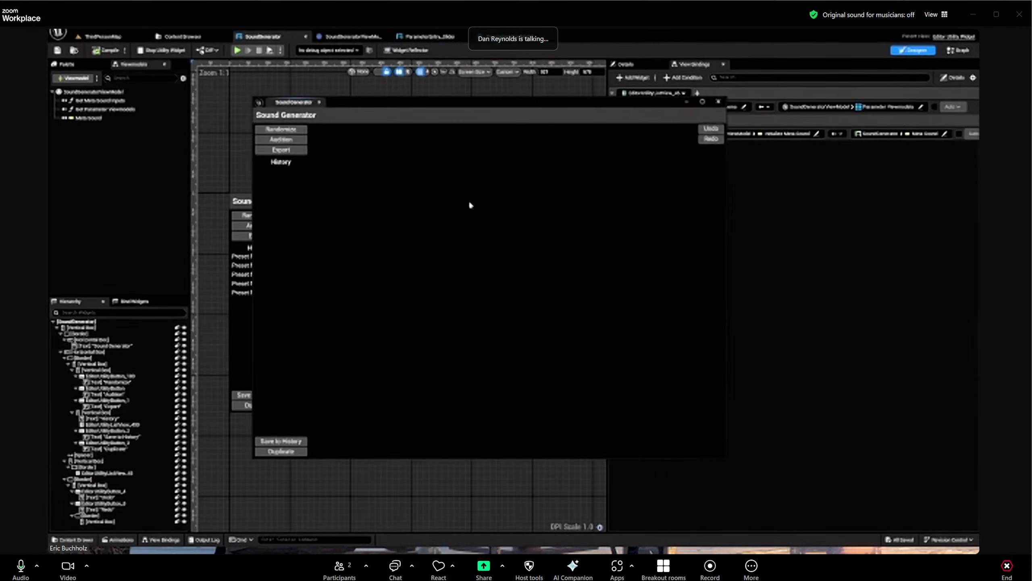
{"action": "left_click", "coordinate": [318, 102]}
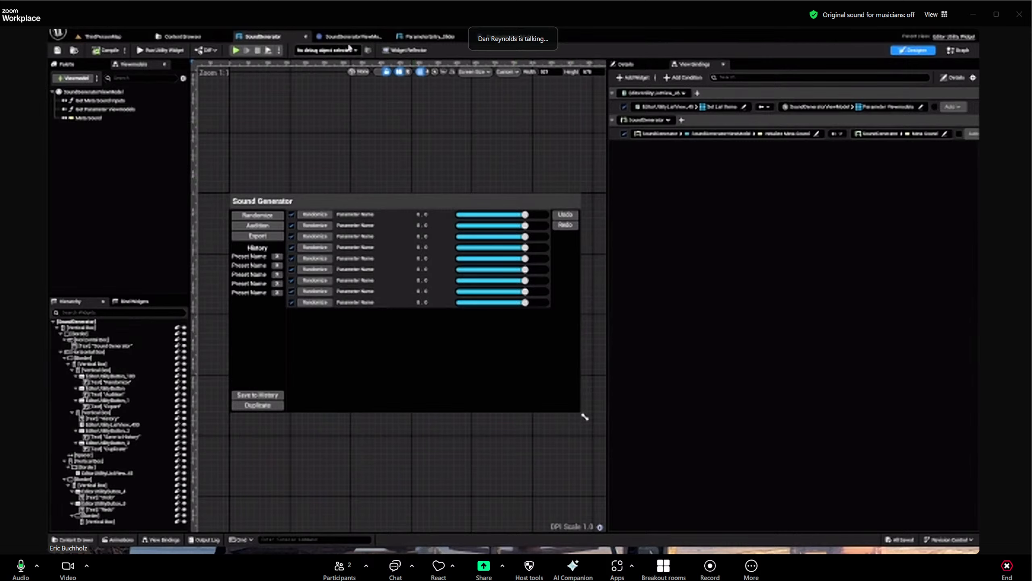
Inspect the settings of the MetaSound variable in the SoundGenerator widget's graph view
{"action": "left_click", "coordinate": [958, 49]}
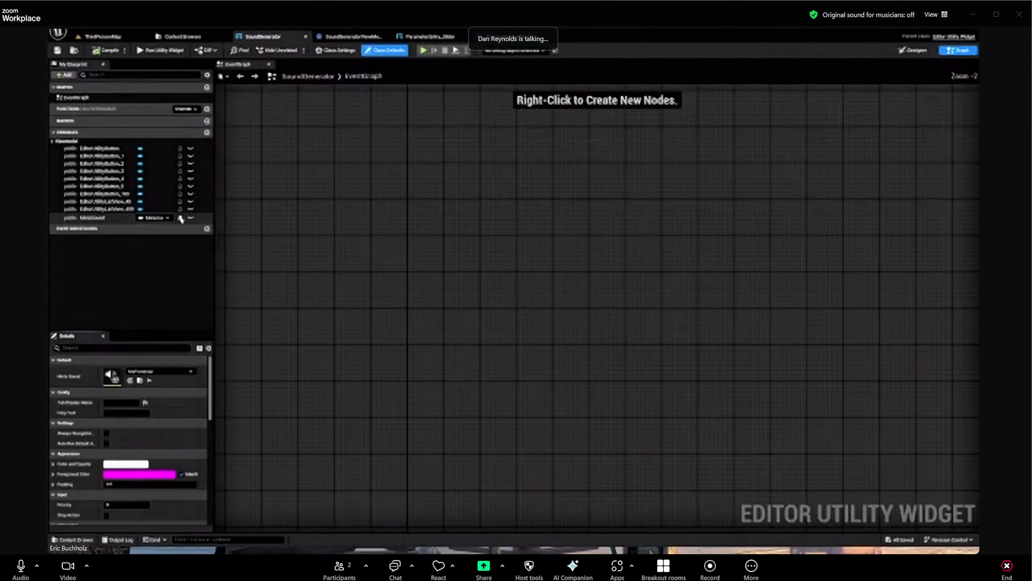
{"action": "left_click", "coordinate": [178, 218]}
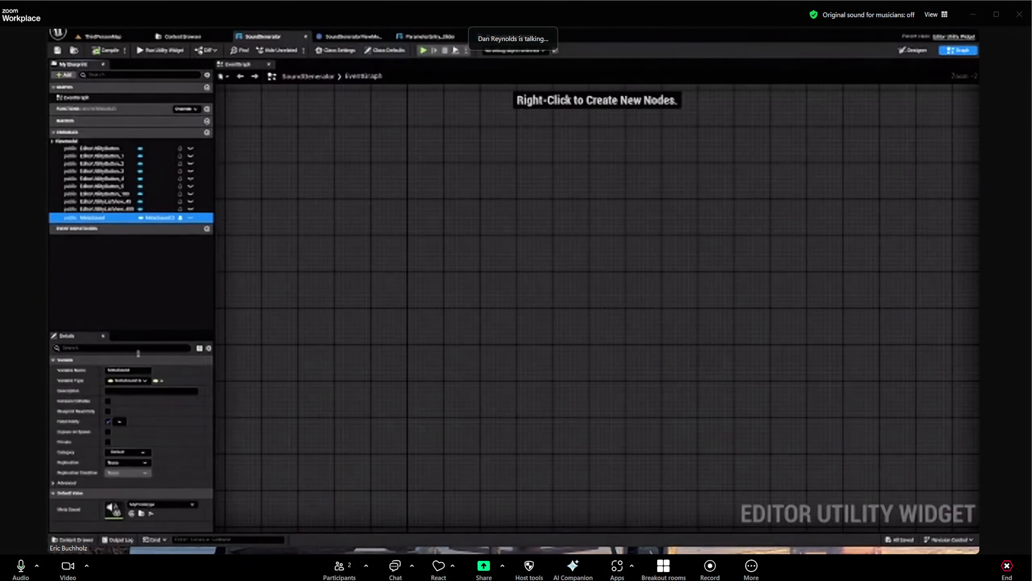
Set a breakpoint on the Create Parameter Viewmodels call in Initialize MetaSound and run the widget to pause there
{"action": "left_click", "coordinate": [352, 37]}
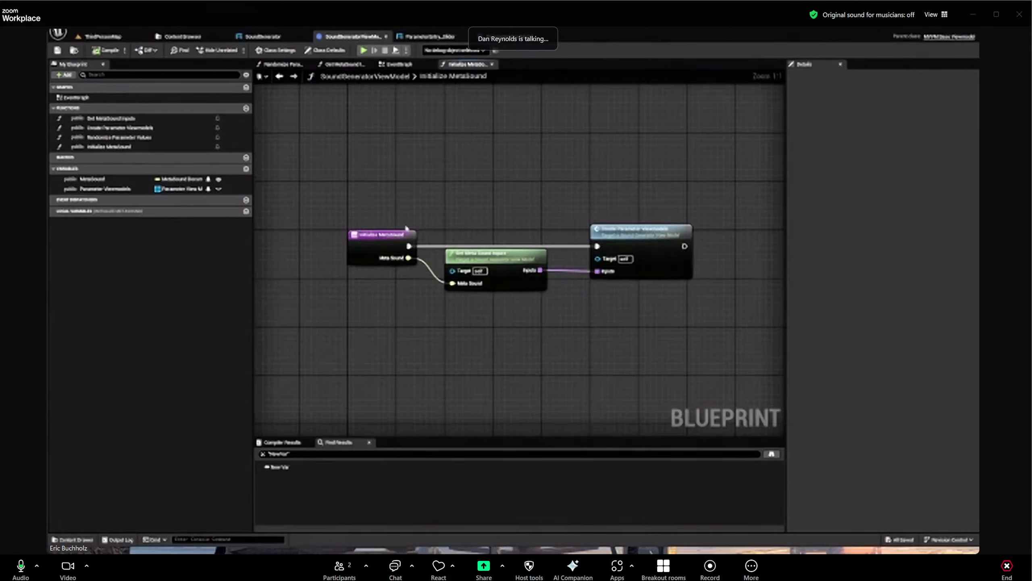
{"action": "left_click", "coordinate": [613, 245]}
{"action": "left_click", "coordinate": [558, 187]}
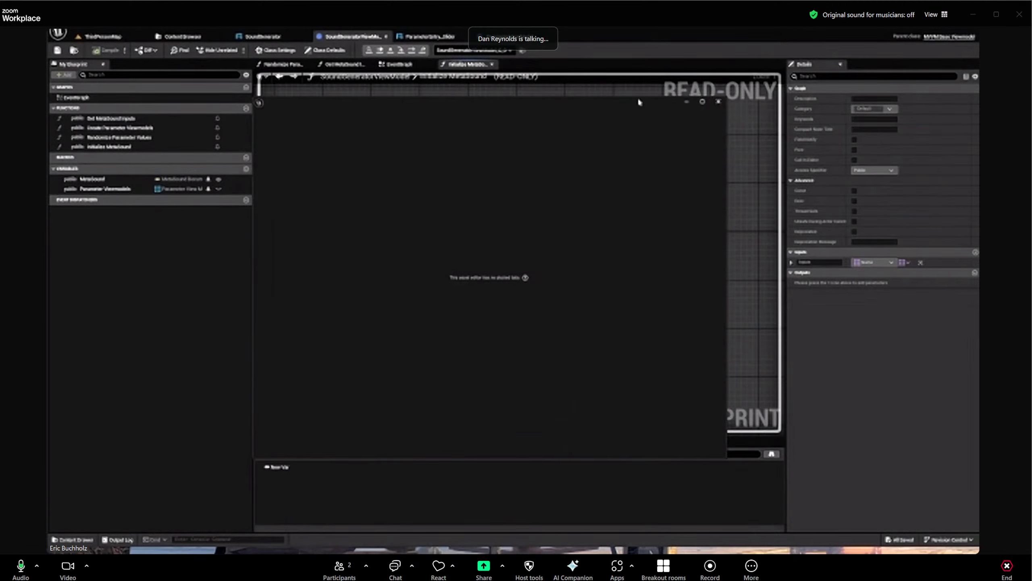
Uncover the paused graph, inspect execution inside Create Parameter Viewmodels, and leave the debugging pause
{"action": "left_click_drag", "start_coordinate": [637, 97], "coordinate": [638, 337]}
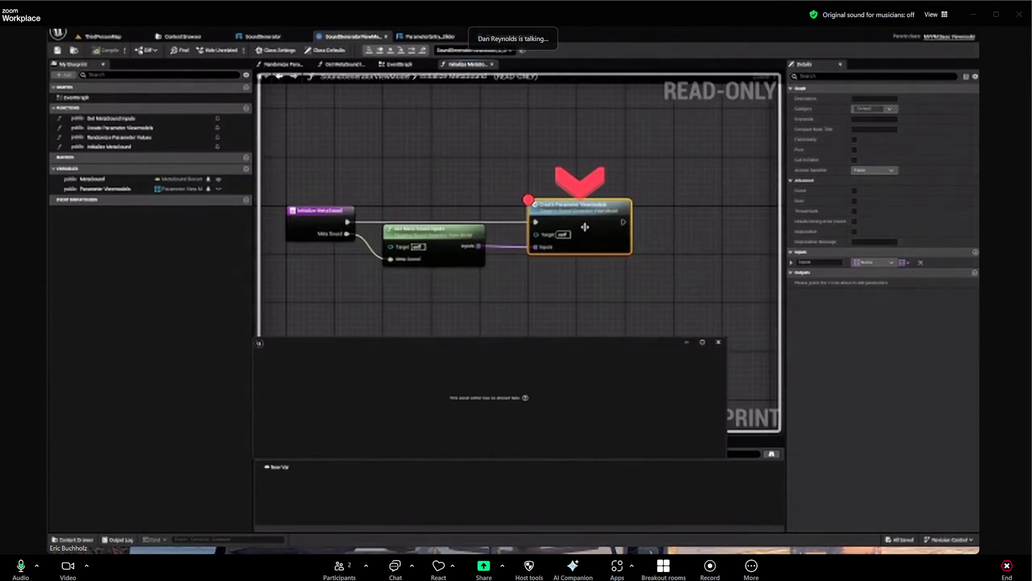
{"action": "double_click", "coordinate": [523, 260]}
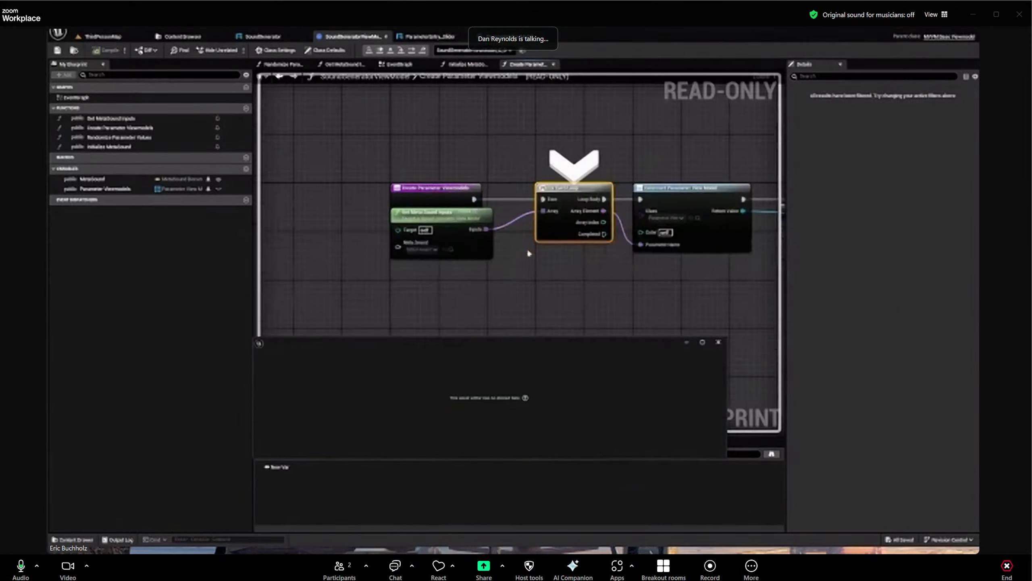
{"action": "left_click", "coordinate": [365, 75]}
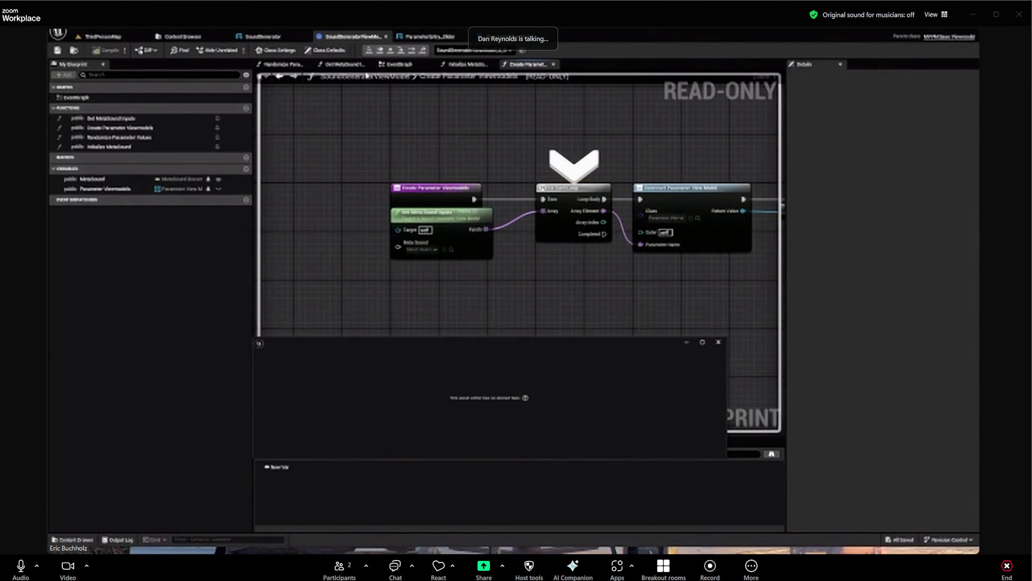
{"action": "left_click", "coordinate": [391, 52]}
In Create Parameter Viewmodels, wire the function's Inputs to the For Each Loop's Array and delete the Get Meta Sound Inputs node
{"action": "left_click", "coordinate": [314, 344]}
{"action": "left_click_drag", "start_coordinate": [473, 244], "coordinate": [498, 276]}
{"action": "right_click_drag", "start_coordinate": [535, 320], "coordinate": [490, 323]}
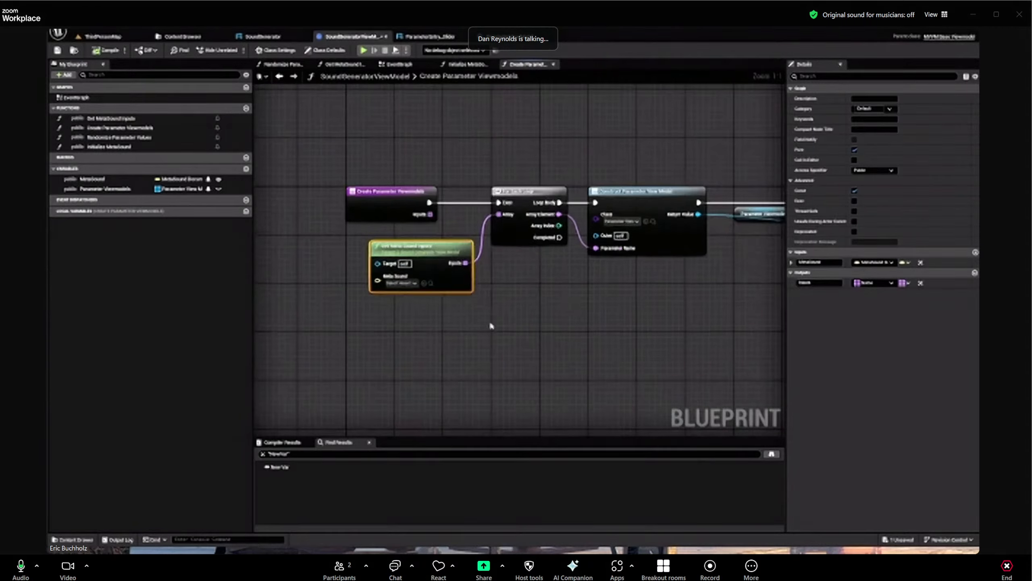
{"action": "left_click", "coordinate": [492, 325]}
{"action": "left_click_drag", "start_coordinate": [504, 215], "coordinate": [430, 214]}
{"action": "left_click", "coordinate": [454, 248]}
{"action": "key", "text": "Delete"}
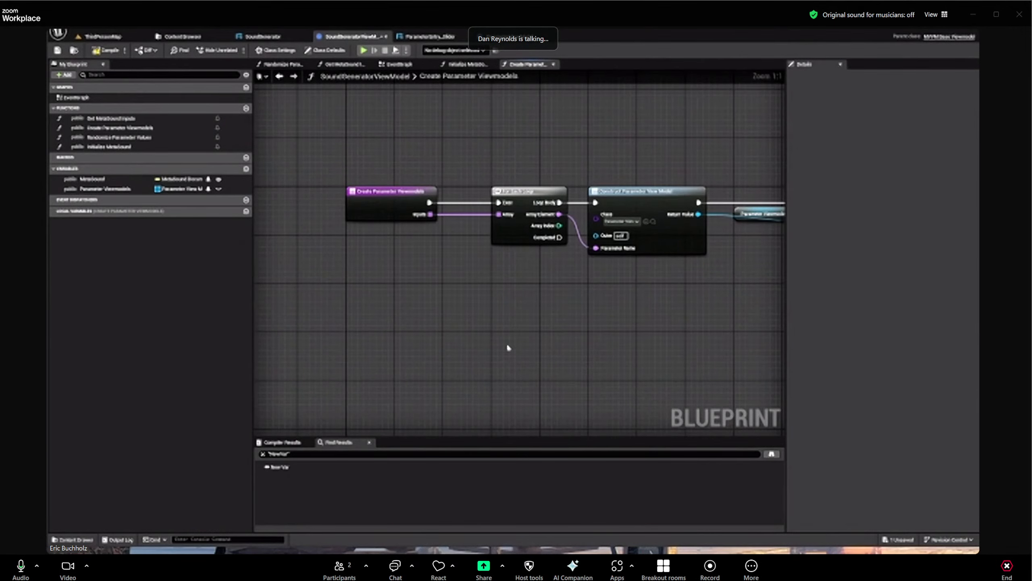
{"action": "scroll", "coordinate": [528, 331], "scroll_direction": "down", "scroll_amount": 2}
{"action": "right_click_drag", "start_coordinate": [529, 332], "coordinate": [491, 305]}
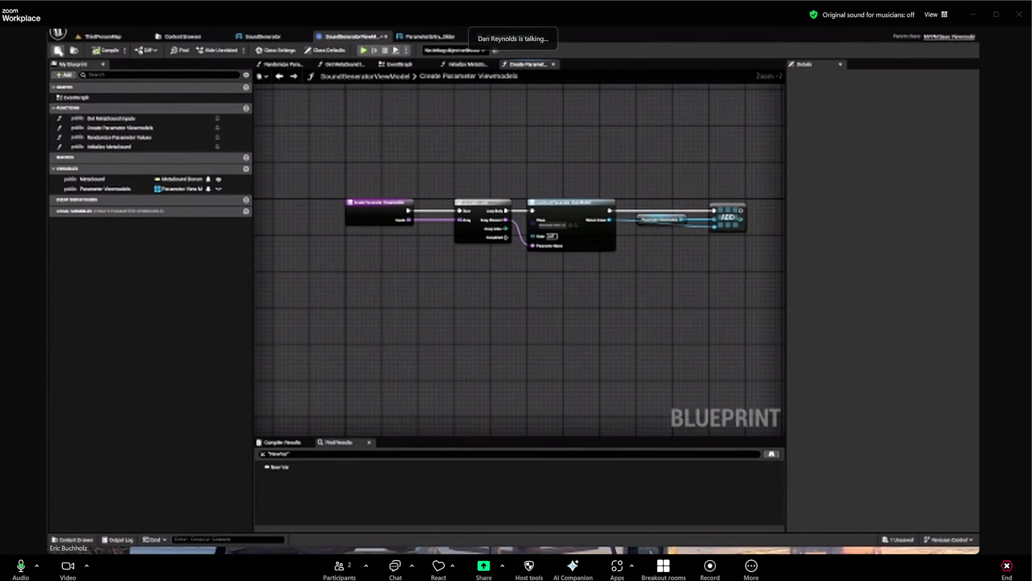
{"action": "scroll", "coordinate": [377, 158], "scroll_direction": "up", "scroll_amount": 2}
{"action": "mouse_move", "coordinate": [377, 159]}
{"action": "right_mouse_down"}
{"action": "mouse_move", "coordinate": [403, 147]}
{"action": "mouse_move", "coordinate": [374, 153]}
{"action": "right_mouse_up"}
Return to Initialize MetaSound and remove the breakpoint from the Create Parameter Viewmodels node
{"action": "key", "text": "alt+Left"}
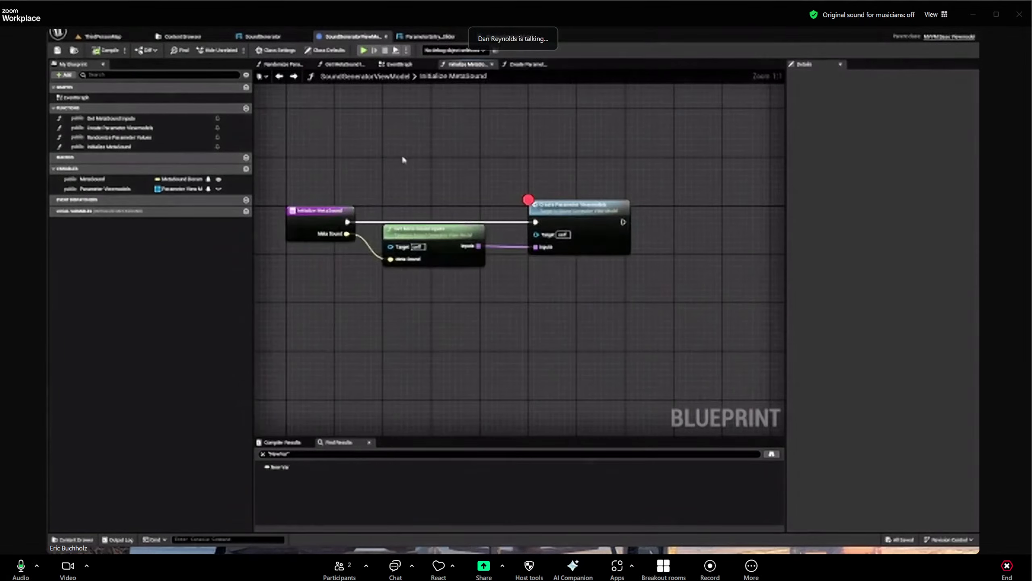
{"action": "left_click", "coordinate": [593, 208]}
{"action": "left_click", "coordinate": [551, 156]}
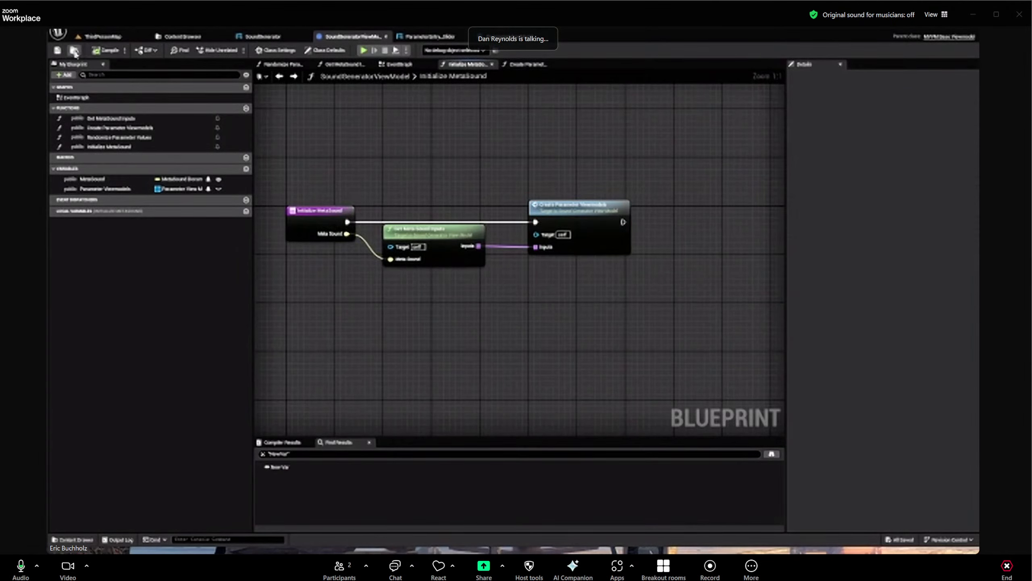
Run the SoundGenerator utility widget again to check its parameter list, and close its window
{"action": "left_click", "coordinate": [260, 37]}
{"action": "left_click", "coordinate": [162, 50]}
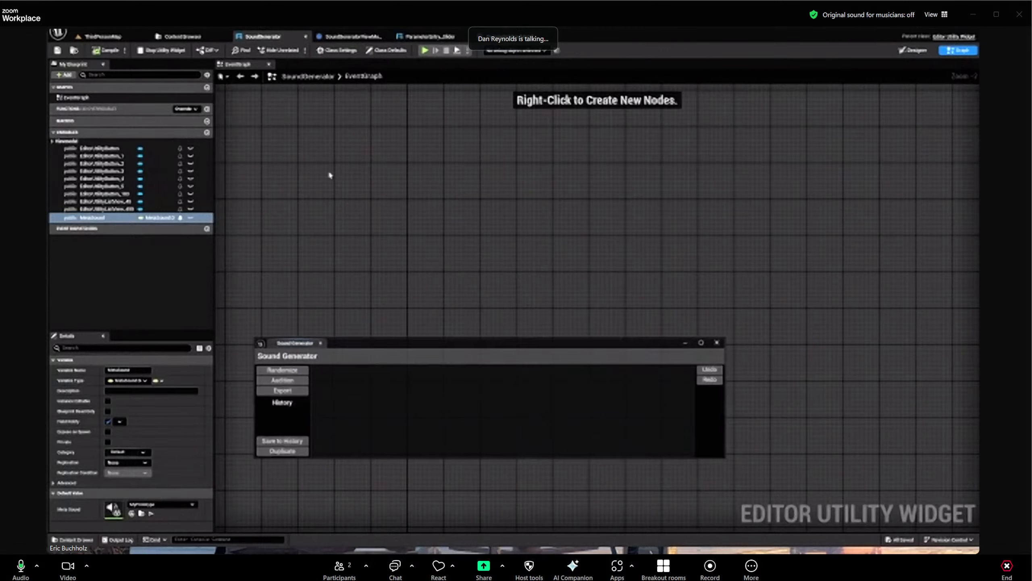
{"action": "left_click_drag", "start_coordinate": [478, 338], "coordinate": [452, 162]}
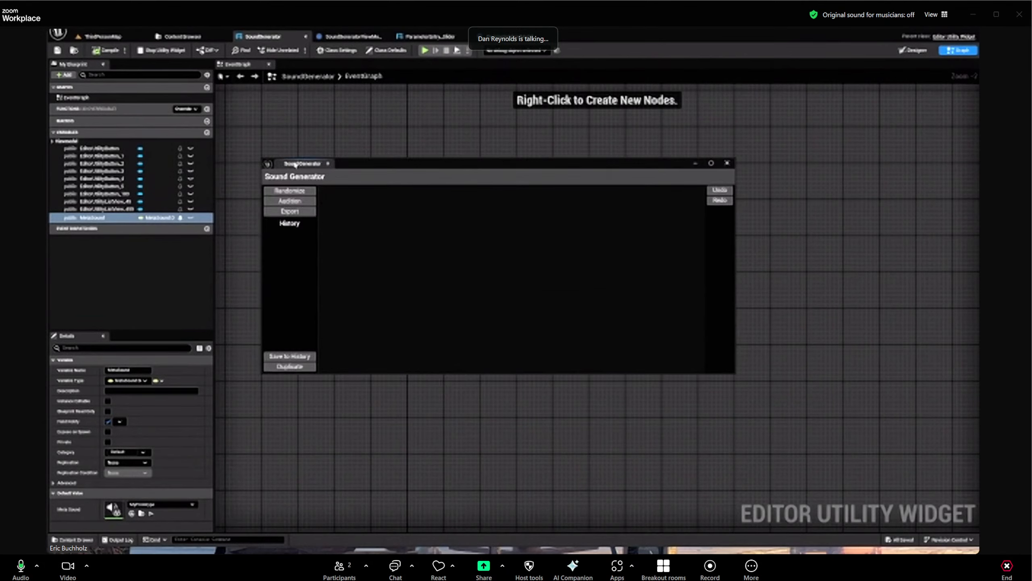
{"action": "left_click", "coordinate": [326, 162]}
In Get MetaSound Inputs, connect the function's Meta Sound input to the Node Class pin of the Add MetaSound Node From Asset Class node
{"action": "left_click", "coordinate": [353, 39]}
{"action": "right_click_drag", "start_coordinate": [483, 183], "coordinate": [548, 184]}
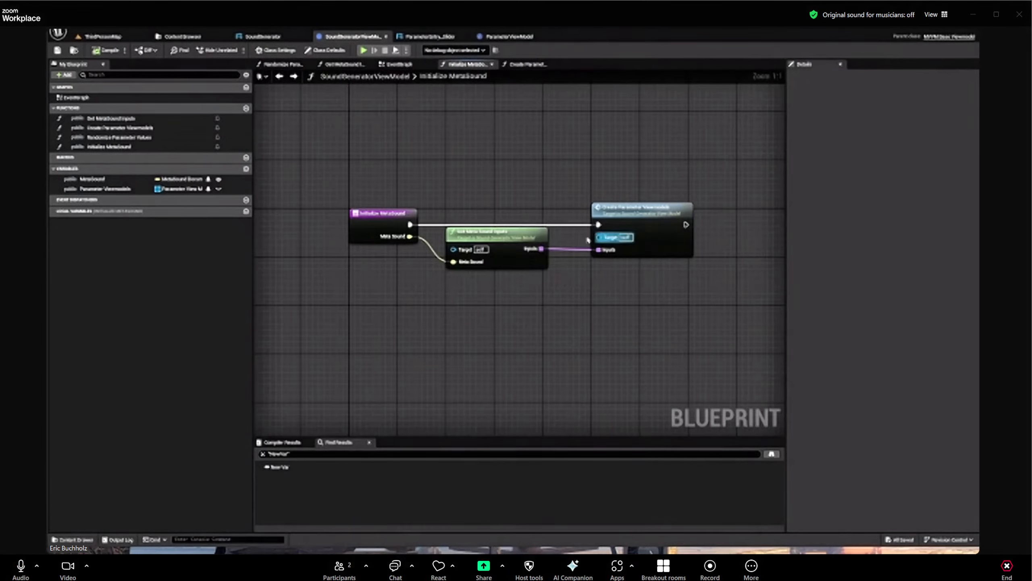
{"action": "double_click", "coordinate": [504, 234]}
{"action": "left_click_drag", "start_coordinate": [431, 233], "coordinate": [677, 241]}
{"action": "right_click_drag", "start_coordinate": [590, 290], "coordinate": [552, 291]}
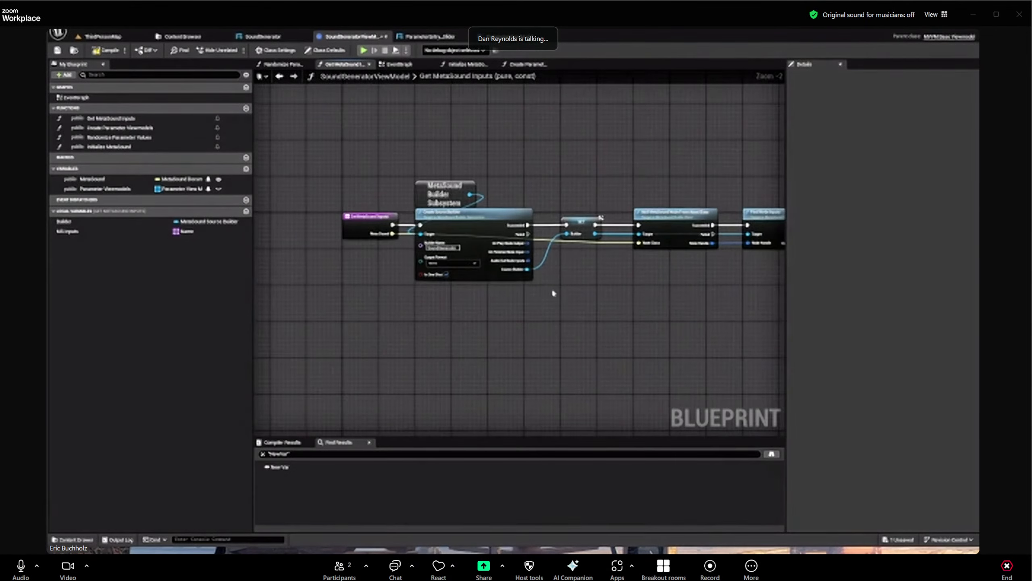
Delete the MetaSound variable from SoundGeneratorViewModel and compile the blueprint
{"action": "left_click", "coordinate": [131, 180]}
{"action": "key", "text": "Delete"}
{"action": "left_click", "coordinate": [107, 51]}
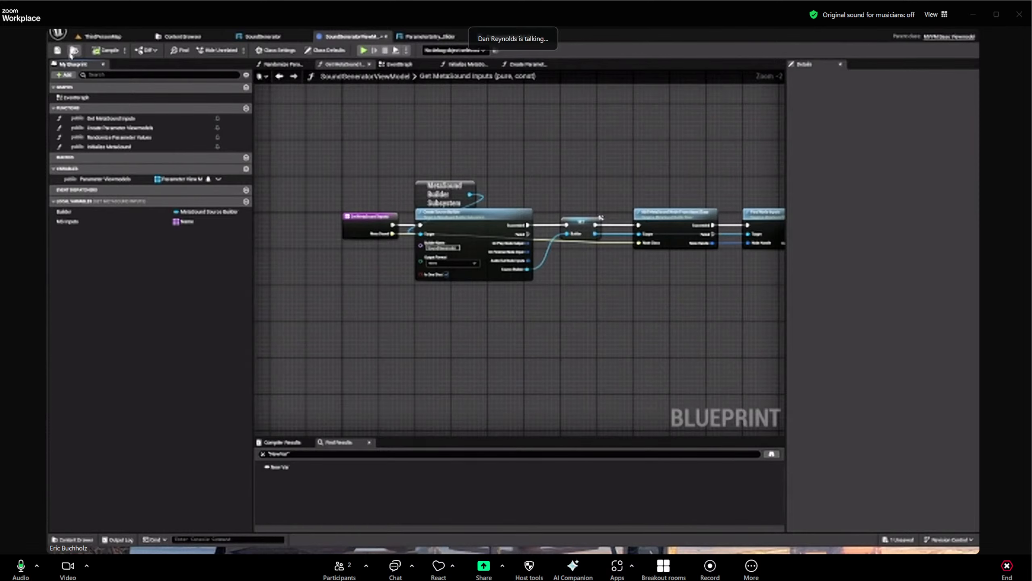
Test-run the SoundGenerator utility widget with the updated view model and close its window
{"action": "right_click_drag", "start_coordinate": [477, 140], "coordinate": [414, 144]}
{"action": "left_click", "coordinate": [272, 39]}
{"action": "left_click", "coordinate": [162, 50]}
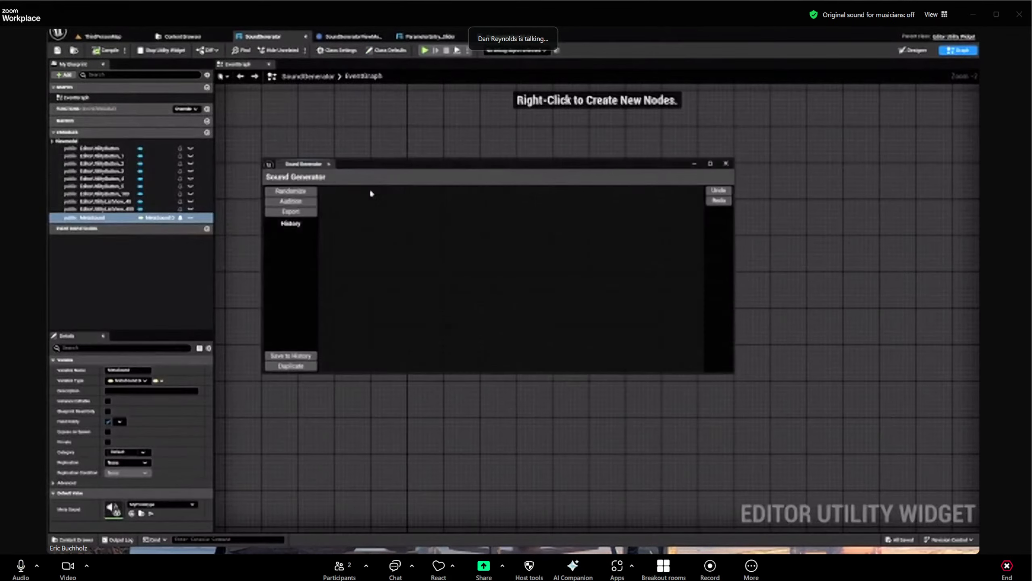
{"action": "left_click", "coordinate": [327, 164]}
Review the node chains of Get MetaSound Inputs, Create Parameter Viewmodels and Initialize MetaSound in SoundGeneratorViewModel
{"action": "left_click", "coordinate": [350, 36]}
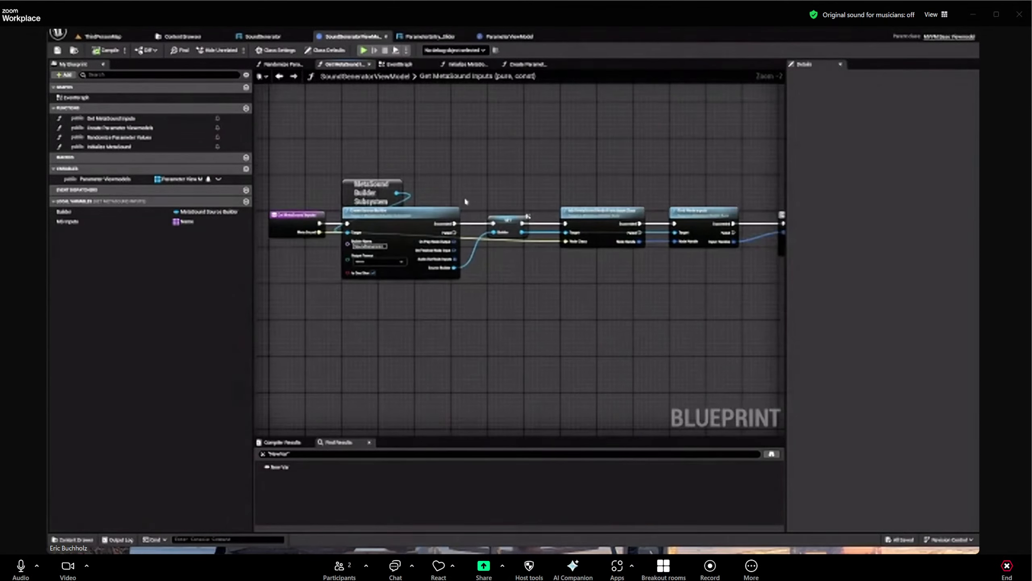
{"action": "right_click_drag", "start_coordinate": [512, 150], "coordinate": [347, 142]}
{"action": "left_click", "coordinate": [467, 64]}
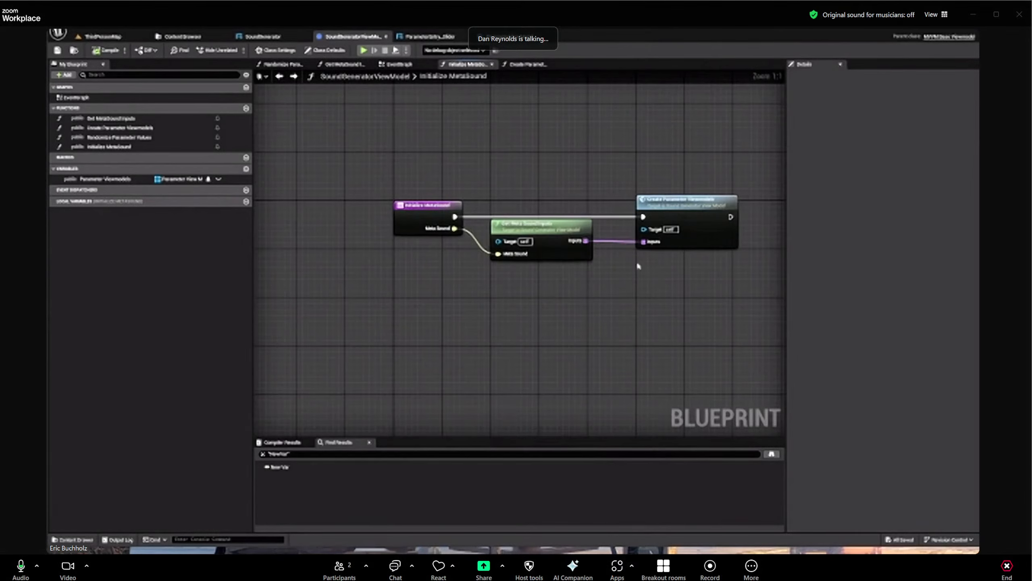
{"action": "double_click", "coordinate": [558, 241]}
{"action": "key", "text": "alt+Left"}
{"action": "double_click", "coordinate": [680, 247]}
{"action": "right_click_drag", "start_coordinate": [584, 257], "coordinate": [485, 260]}
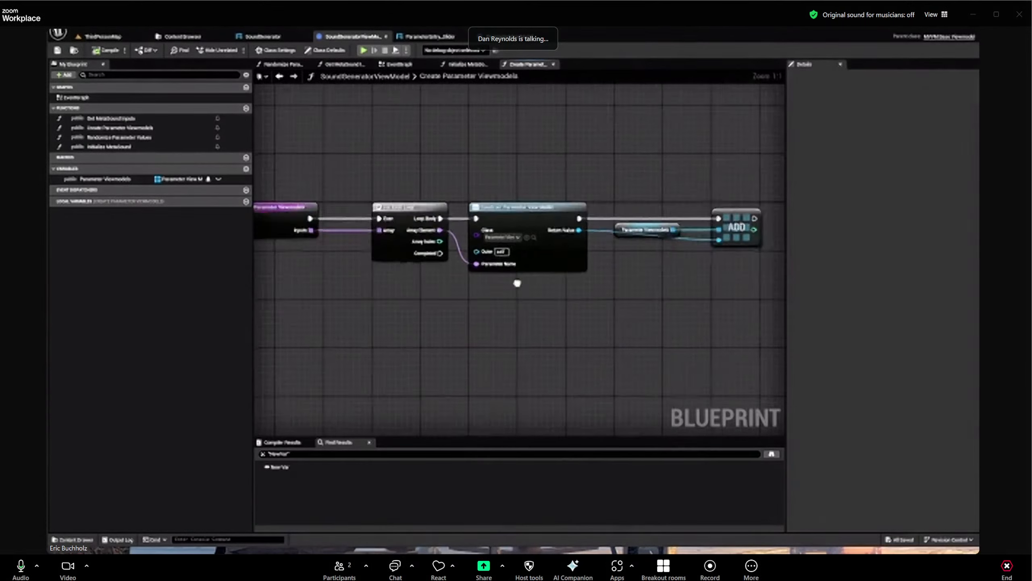
{"action": "key", "text": "alt+Left"}
{"action": "right_click", "coordinate": [437, 187]}
{"action": "right_click_drag", "start_coordinate": [467, 164], "coordinate": [466, 196]}
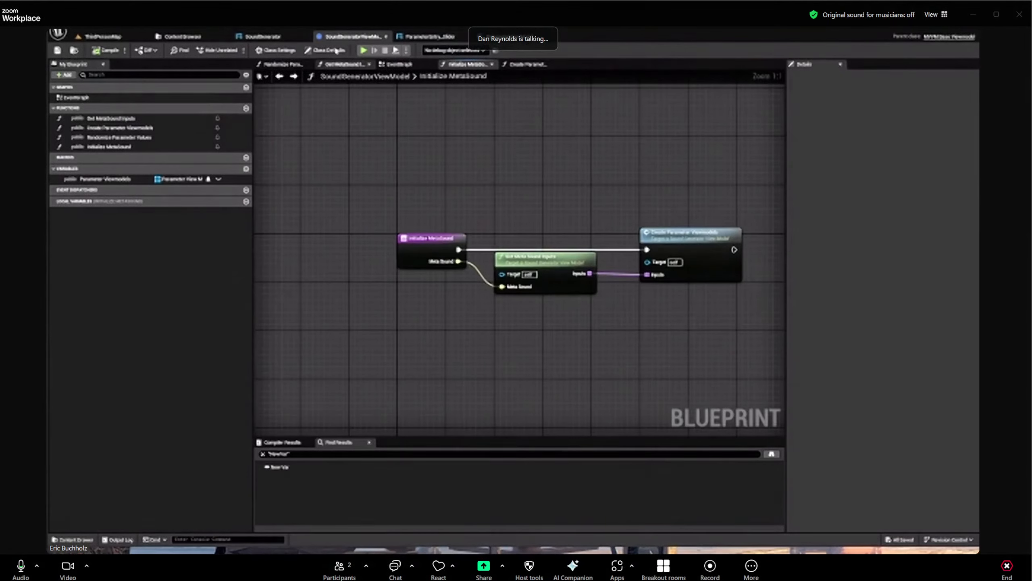
Set a breakpoint on the Create Parameter Viewmodels node in Initialize MetaSound and run the SoundGenerator utility widget
{"action": "left_click", "coordinate": [262, 37]}
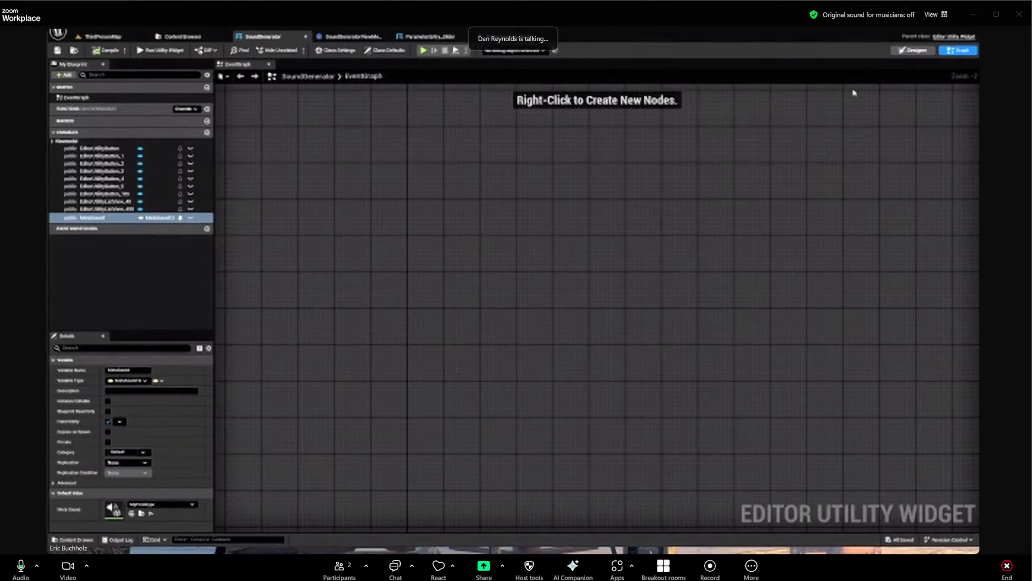
{"action": "left_click", "coordinate": [912, 50]}
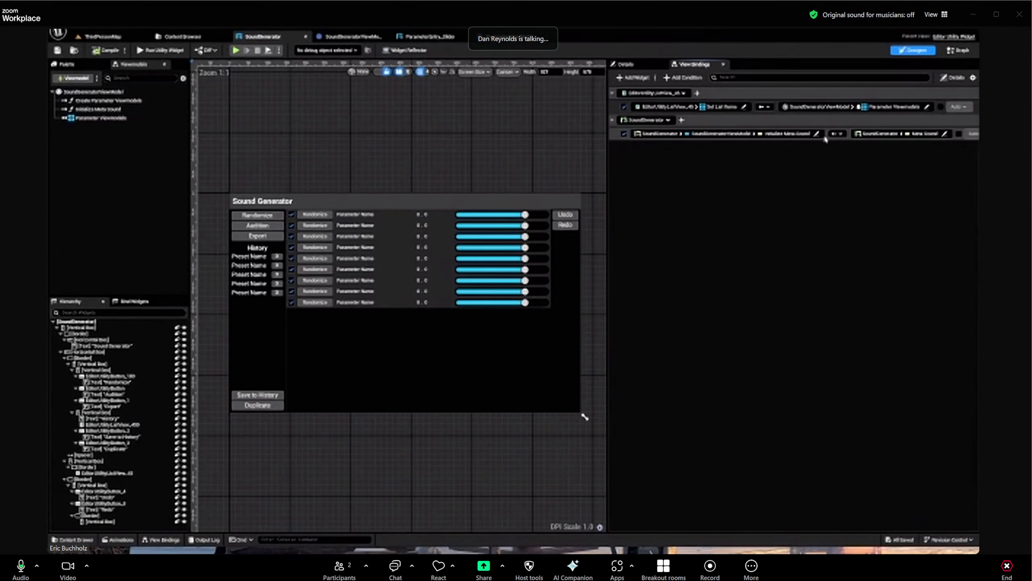
{"action": "left_click", "coordinate": [339, 37]}
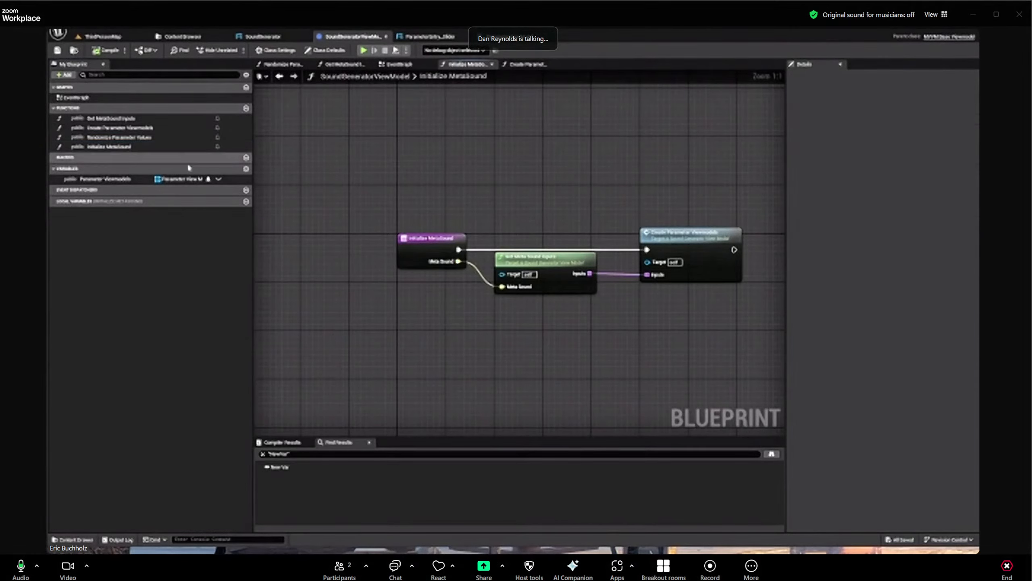
{"action": "right_click_drag", "start_coordinate": [455, 198], "coordinate": [352, 158]}
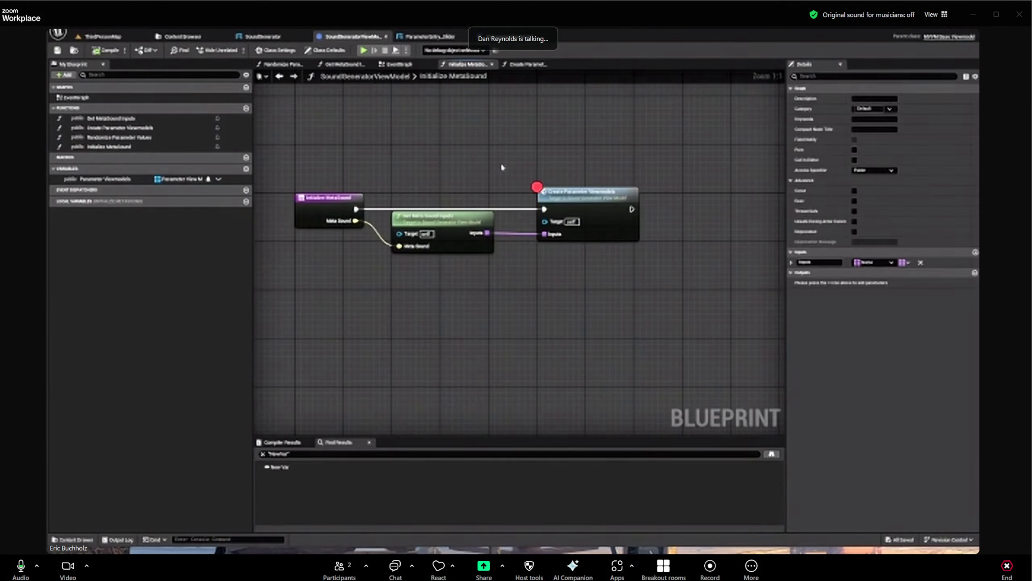
{"action": "left_click", "coordinate": [260, 36]}
{"action": "left_click", "coordinate": [170, 50]}
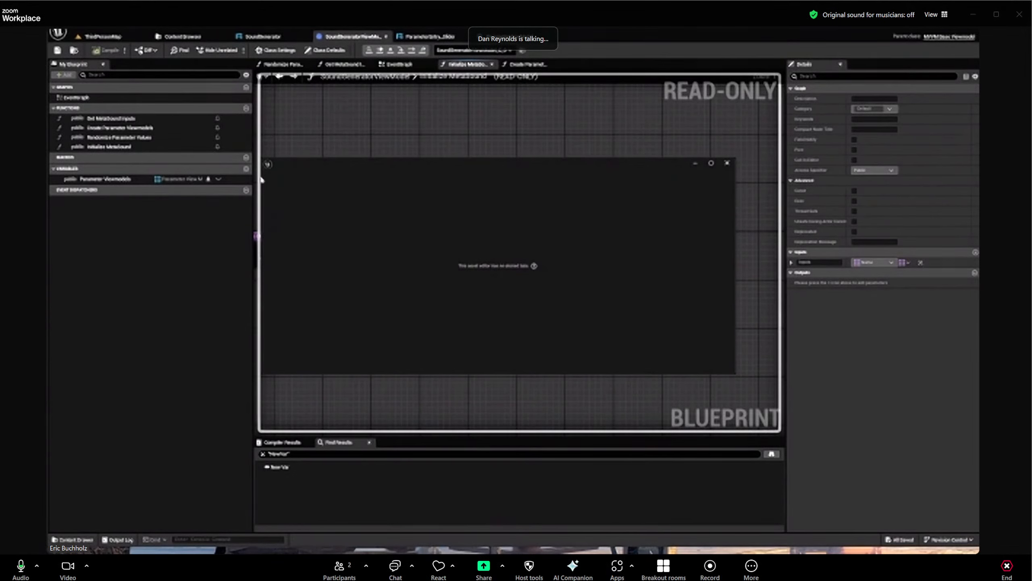
Step through the Create Parameter Viewmodels function up to its Add node, resume execution and close the widget window
{"action": "left_click_drag", "start_coordinate": [261, 180], "coordinate": [537, 181]}
{"action": "mouse_move", "coordinate": [412, 276]}
{"action": "left_click", "coordinate": [399, 179]}
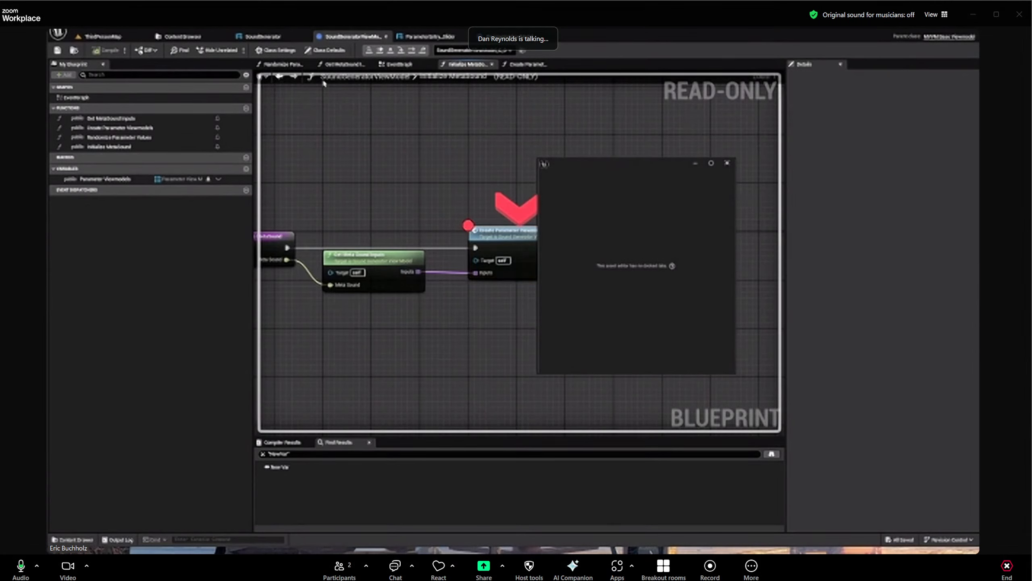
{"action": "left_click", "coordinate": [390, 51]}
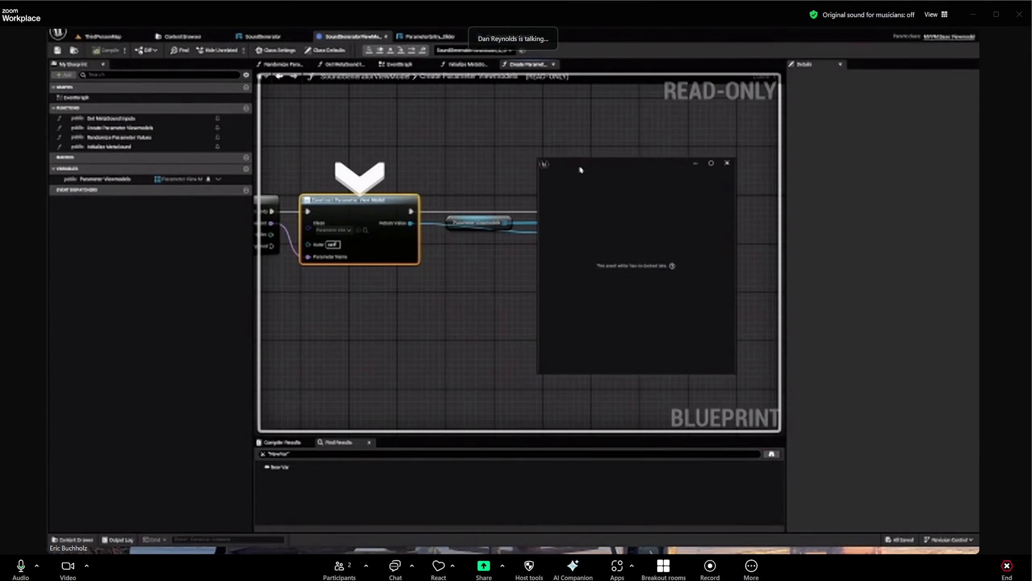
{"action": "key", "text": "F10"}
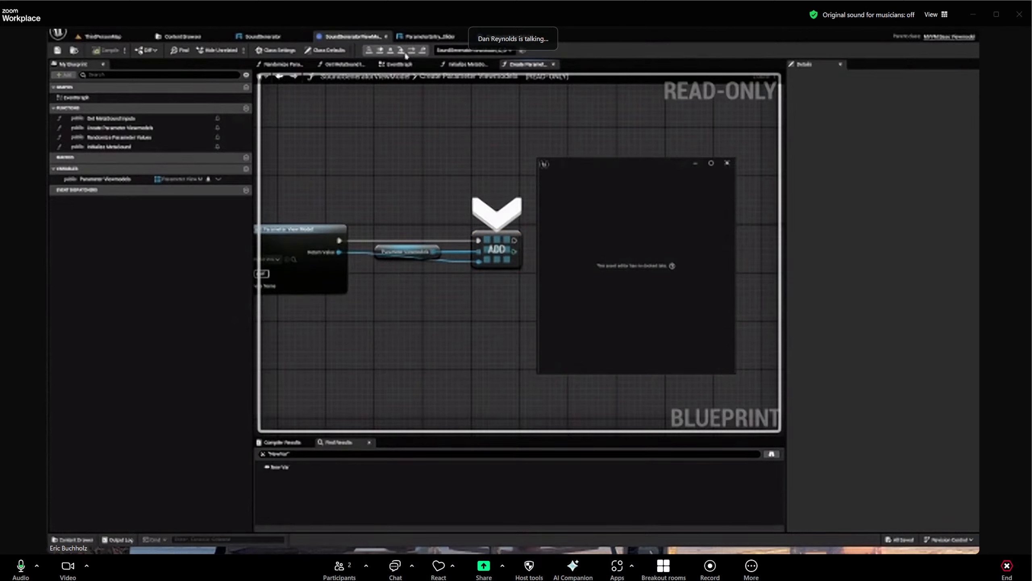
{"action": "left_click", "coordinate": [381, 50]}
{"action": "left_click", "coordinate": [601, 162]}
In Create Parameter Viewmodels, replace the Parameter Viewmodels getter feeding the Add node with a new local array variable
{"action": "right_click_drag", "start_coordinate": [457, 272], "coordinate": [612, 247]}
{"action": "key", "text": "Delete"}
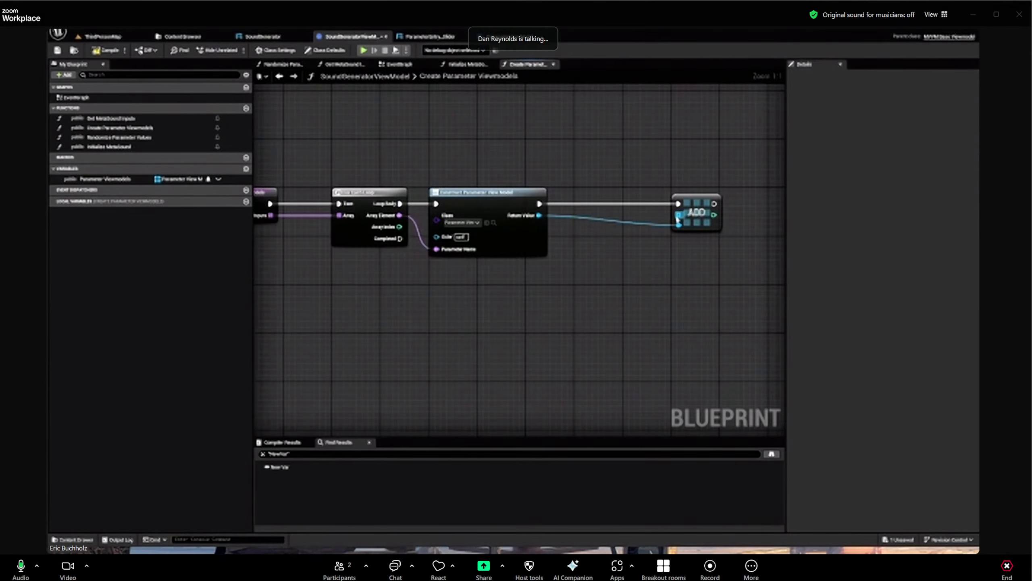
{"action": "right_click", "coordinate": [678, 220]}
{"action": "left_click", "coordinate": [649, 268]}
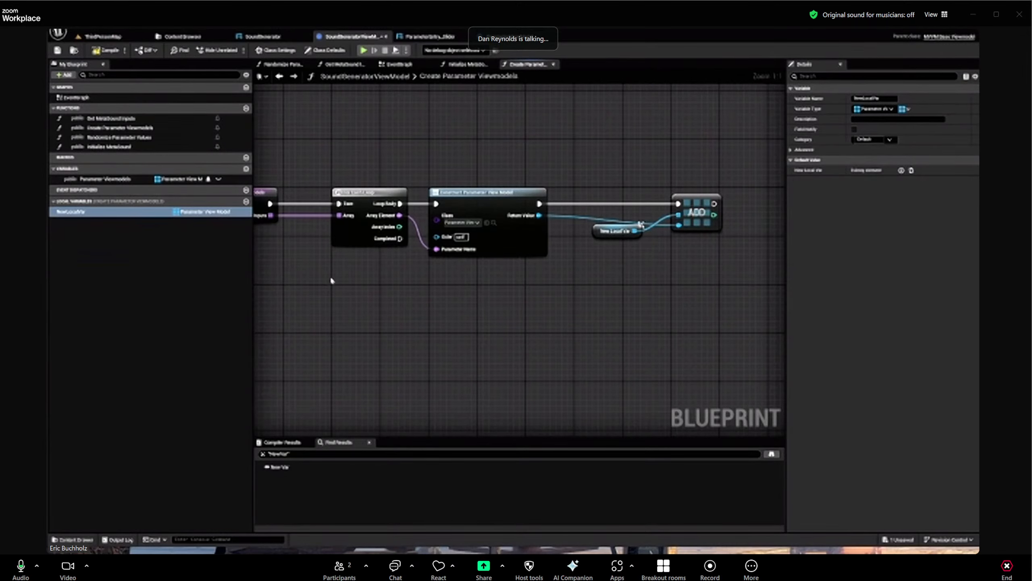
From the For Each Loop's Completed output, set Parameter Viewmodels to the new local array variable
{"action": "left_click_drag", "start_coordinate": [105, 179], "coordinate": [463, 293]}
{"action": "left_click", "coordinate": [377, 290]}
{"action": "left_click_drag", "start_coordinate": [88, 213], "coordinate": [435, 306], "text": "ctrl"}
{"action": "left_click_drag", "start_coordinate": [400, 239], "coordinate": [436, 294]}
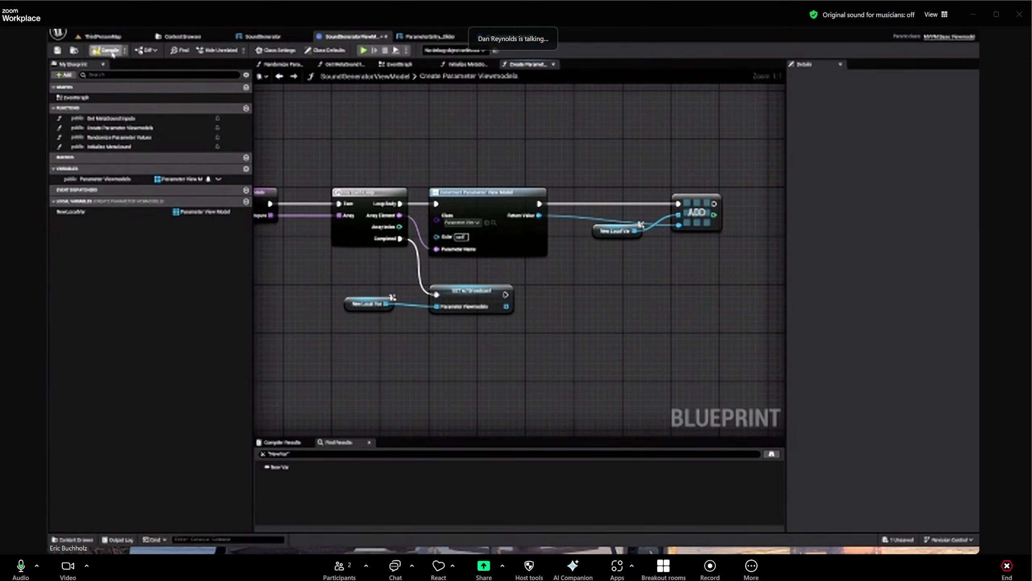
Test-run the SoundGenerator widget past the breakpoint and scroll through its parameter list
{"action": "left_click", "coordinate": [256, 37]}
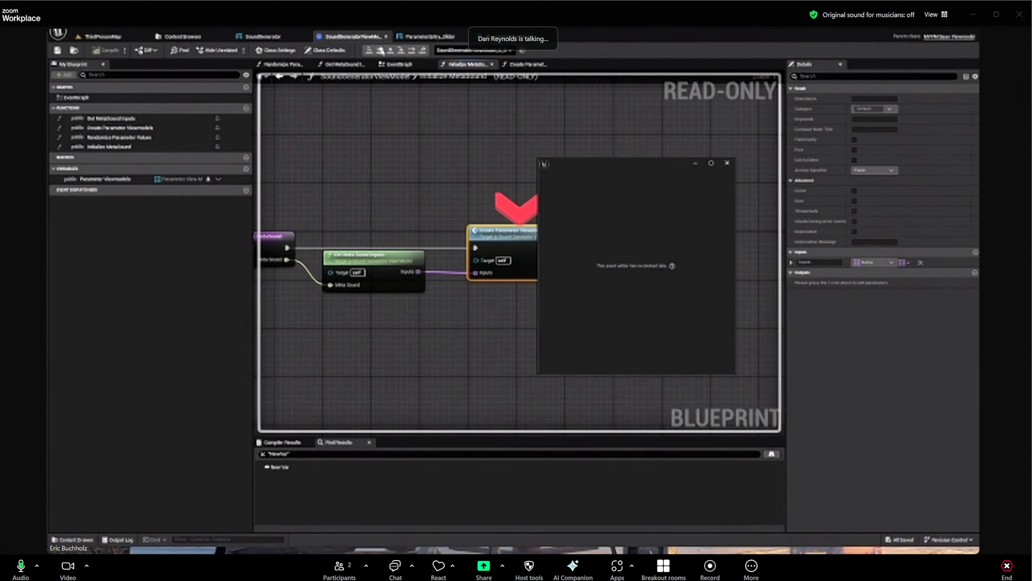
{"action": "left_click", "coordinate": [380, 51]}
{"action": "left_click_drag", "start_coordinate": [538, 156], "coordinate": [308, 123]}
{"action": "scroll", "coordinate": [508, 237], "scroll_direction": "down", "scroll_amount": 2}
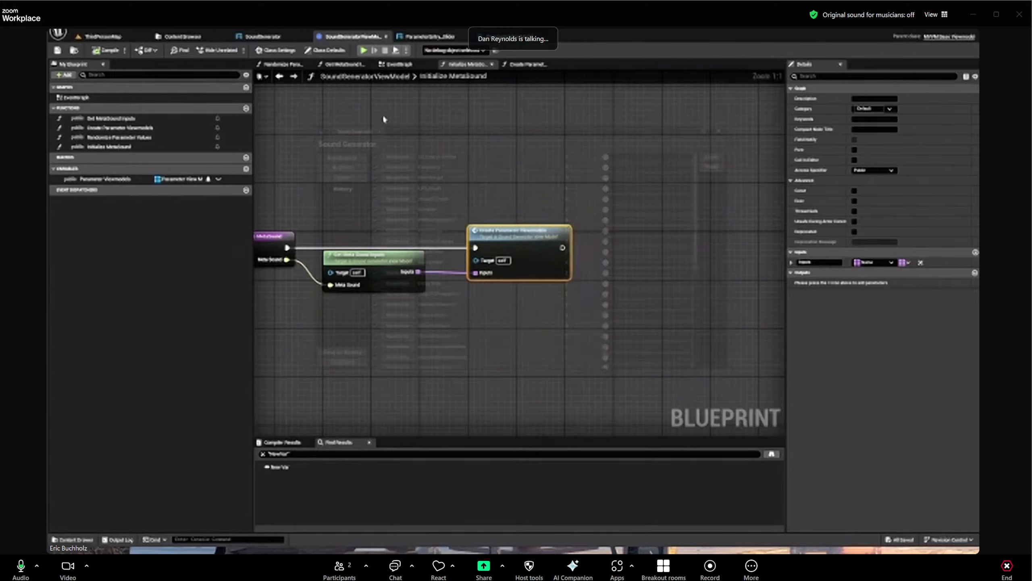
Turn off Is Enabled on the checkbox in ParameterEntry_Slider and compile the widget
{"action": "left_click", "coordinate": [262, 36]}
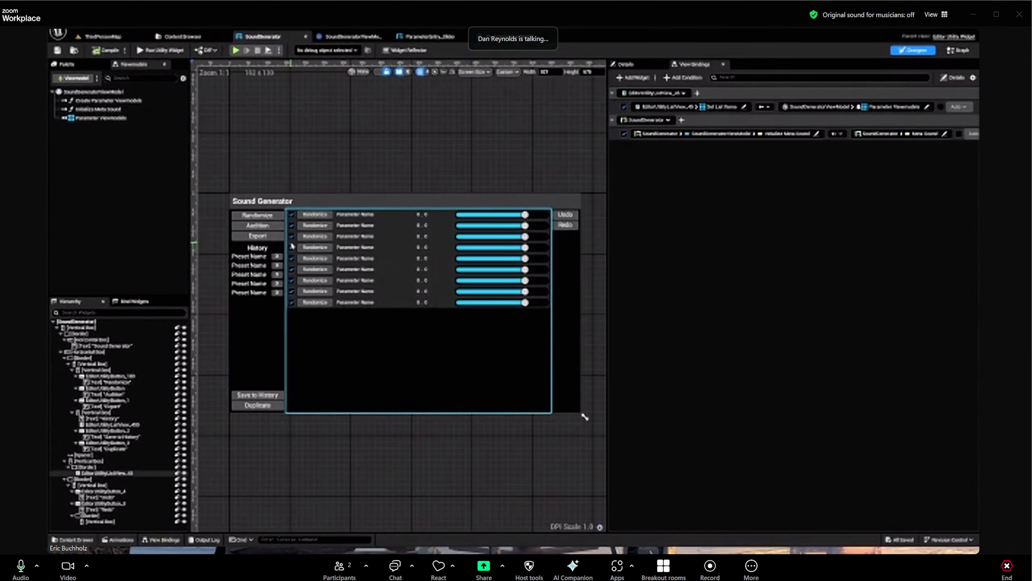
{"action": "left_click", "coordinate": [431, 37]}
{"action": "scroll", "coordinate": [368, 249], "scroll_direction": "up", "scroll_amount": 5}
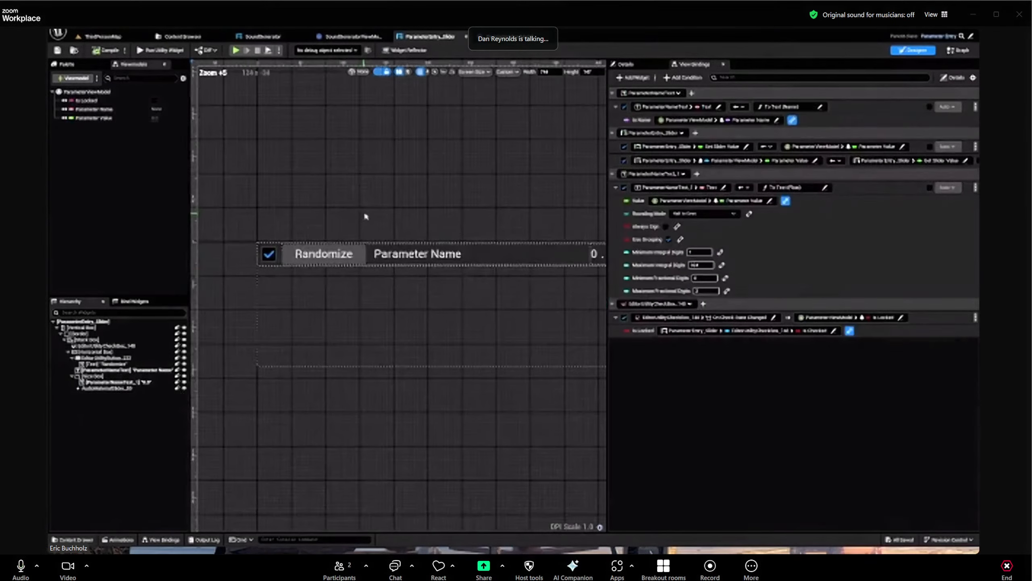
{"action": "left_click", "coordinate": [268, 254]}
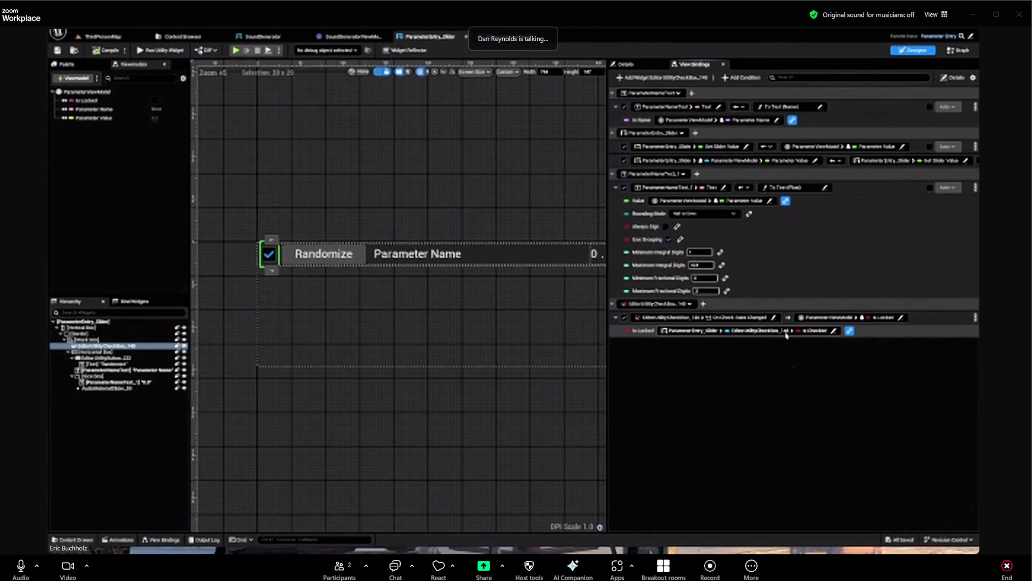
{"action": "left_click", "coordinate": [957, 50]}
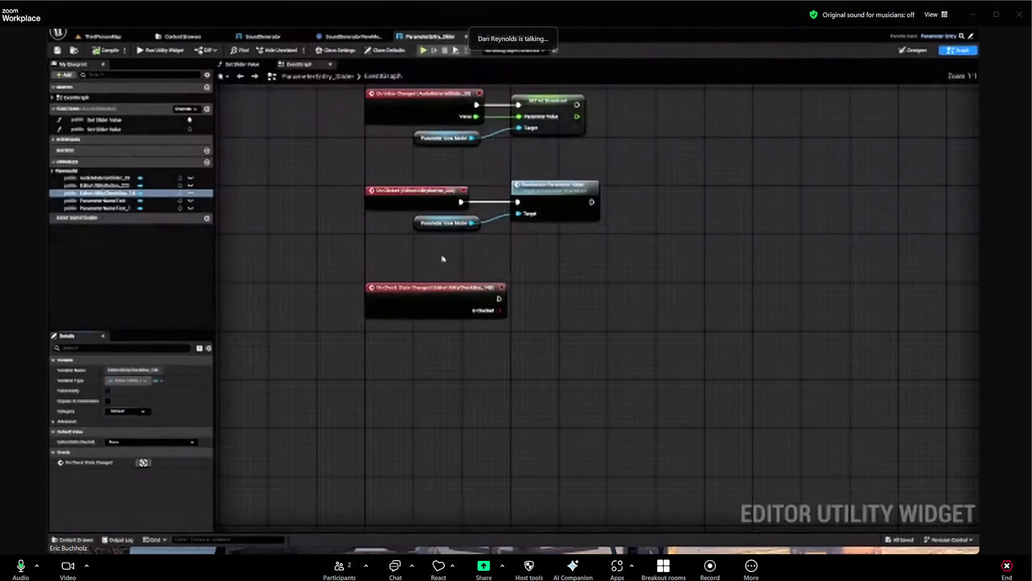
{"action": "left_click", "coordinate": [912, 50]}
{"action": "left_click", "coordinate": [625, 64]}
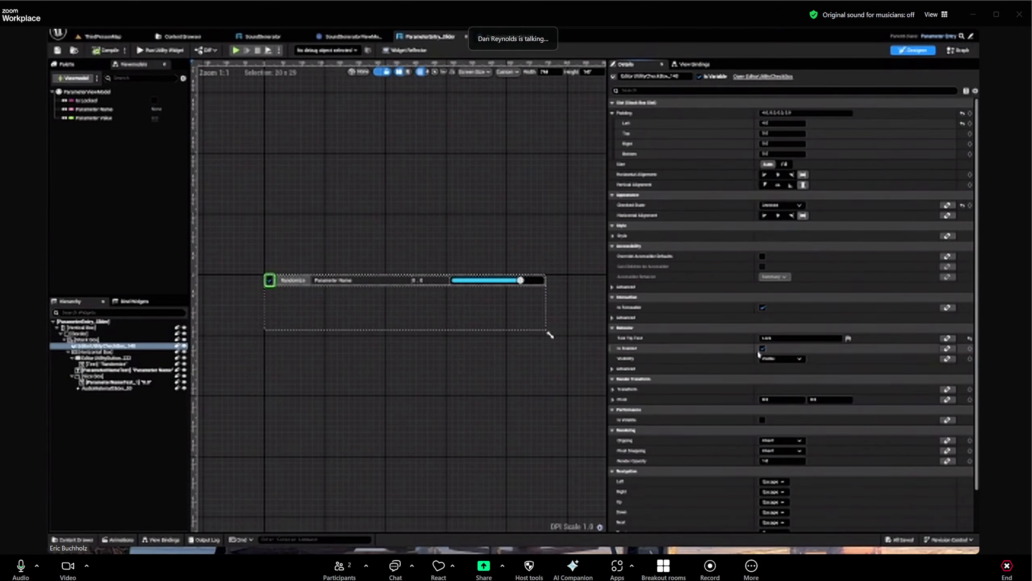
{"action": "left_click", "coordinate": [436, 199]}
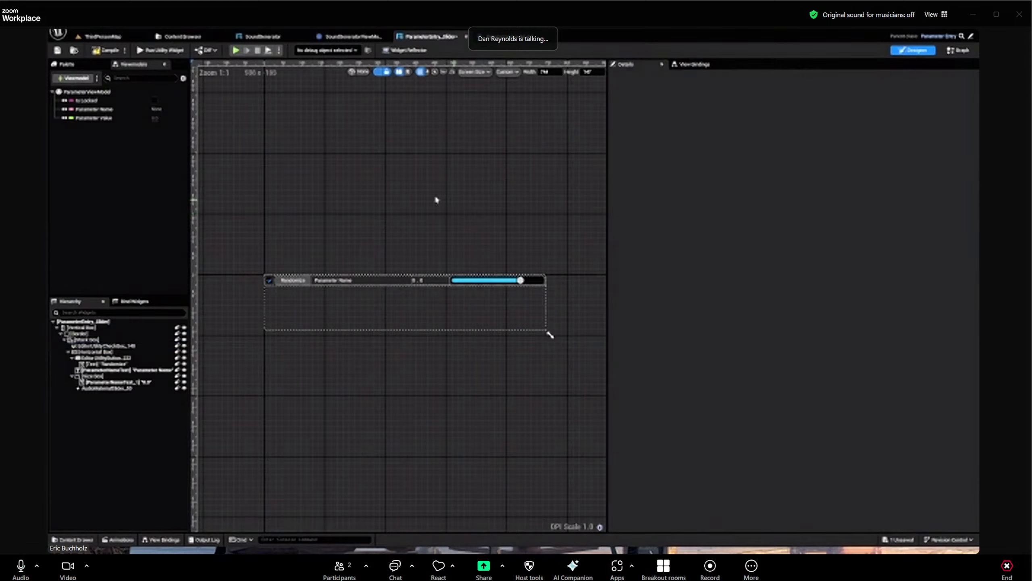
{"action": "left_click", "coordinate": [106, 51]}
Test-run SoundGenerator to check the parameter rows' checkboxes and close its window
{"action": "left_click", "coordinate": [258, 36]}
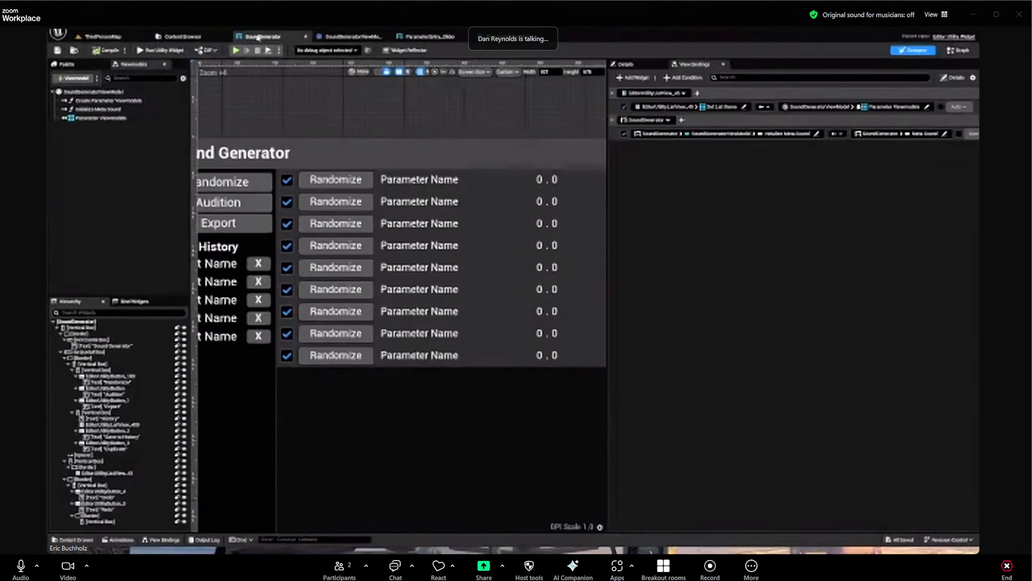
{"action": "left_click", "coordinate": [161, 50]}
{"action": "scroll", "coordinate": [376, 258], "scroll_direction": "down", "scroll_amount": 3}
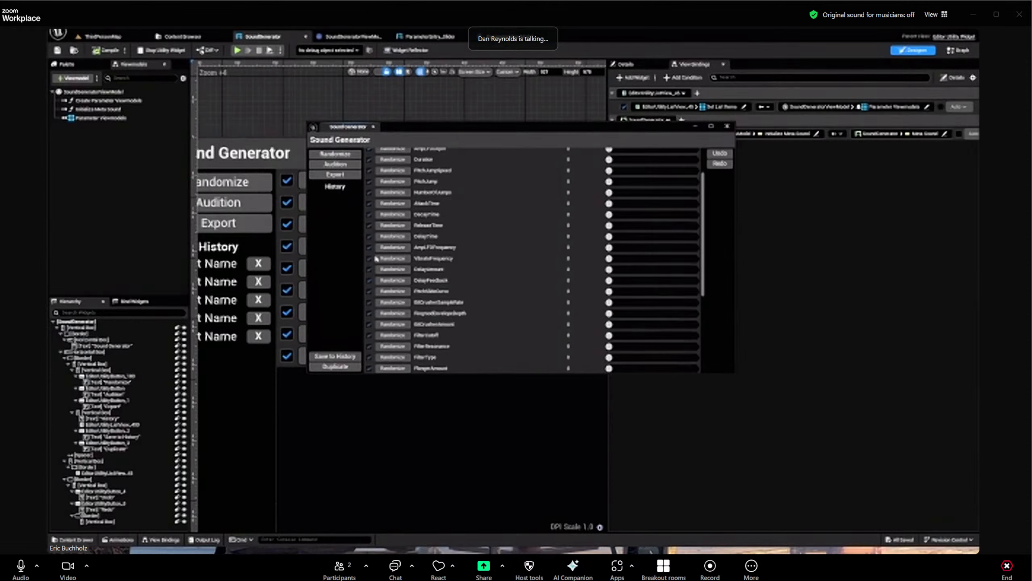
{"action": "left_click", "coordinate": [373, 127]}
In ParameterEntry_Slider, turn the checkbox's Is Enabled back on and set its Checked State to Unchecked
{"action": "left_click", "coordinate": [427, 37]}
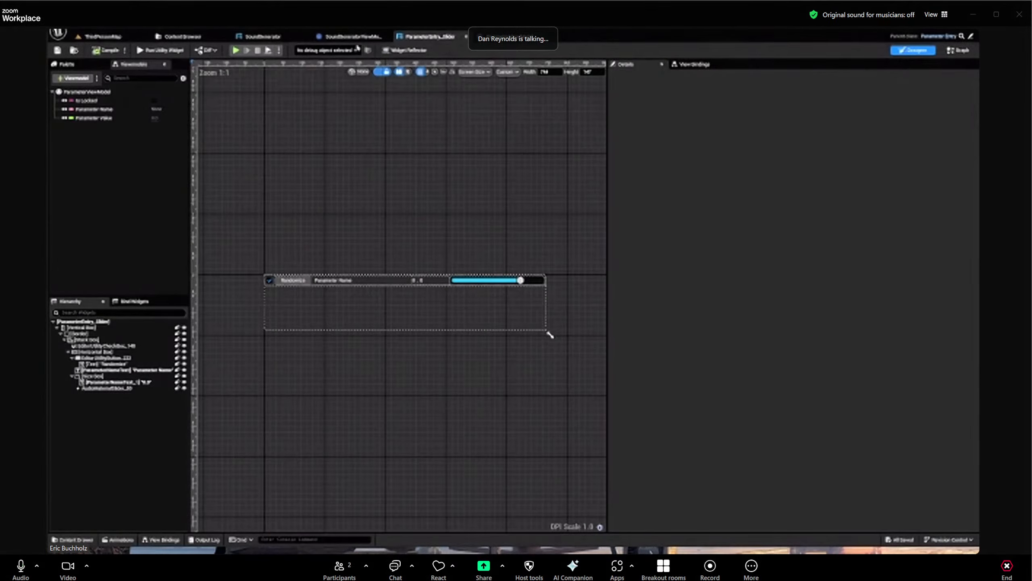
{"action": "scroll", "coordinate": [546, 336], "scroll_direction": "up", "scroll_amount": 4}
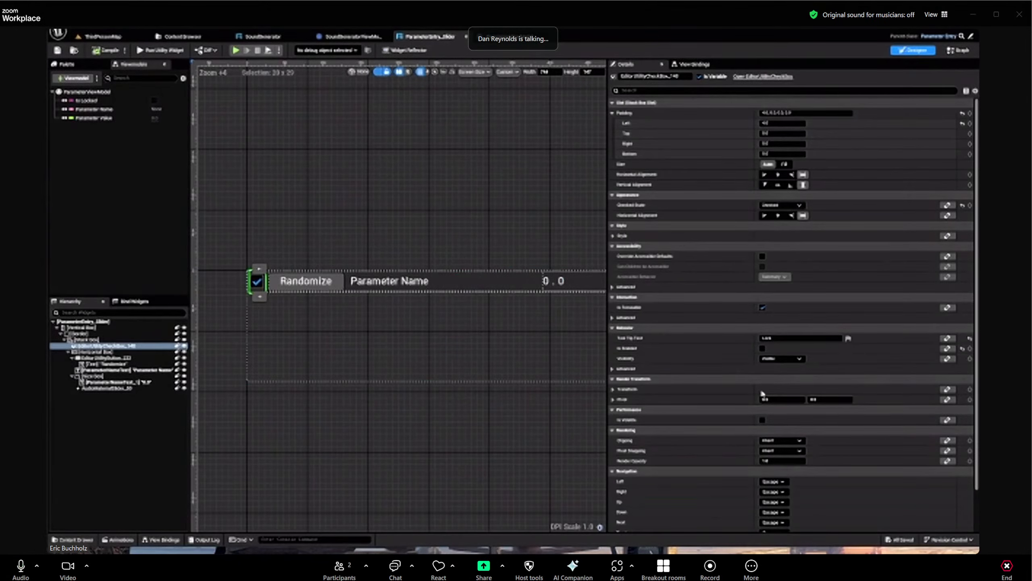
{"action": "left_click", "coordinate": [762, 348]}
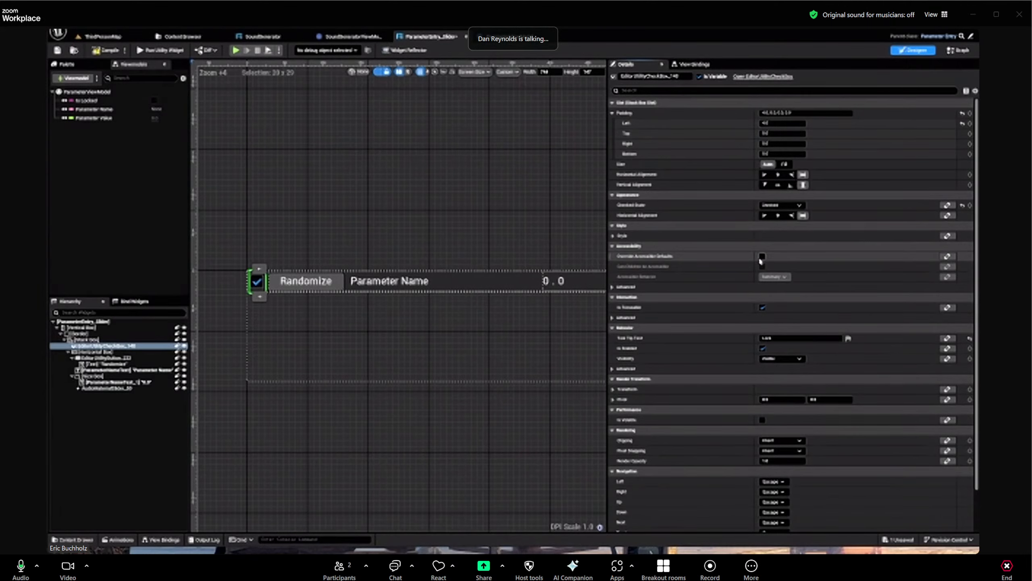
{"action": "left_click", "coordinate": [612, 236]}
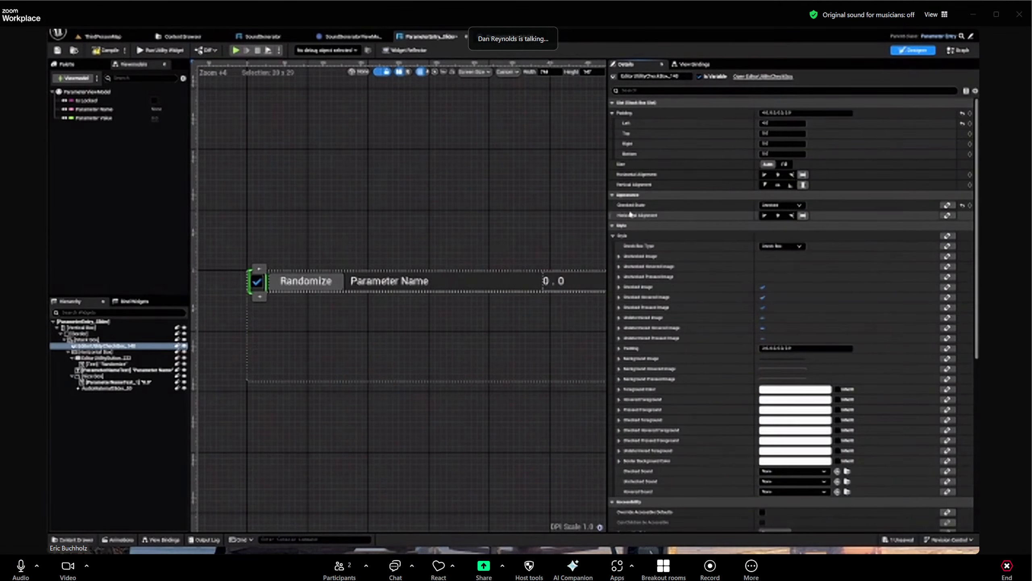
{"action": "left_click", "coordinate": [781, 204]}
{"action": "left_click", "coordinate": [779, 215]}
{"action": "left_click", "coordinate": [527, 219]}
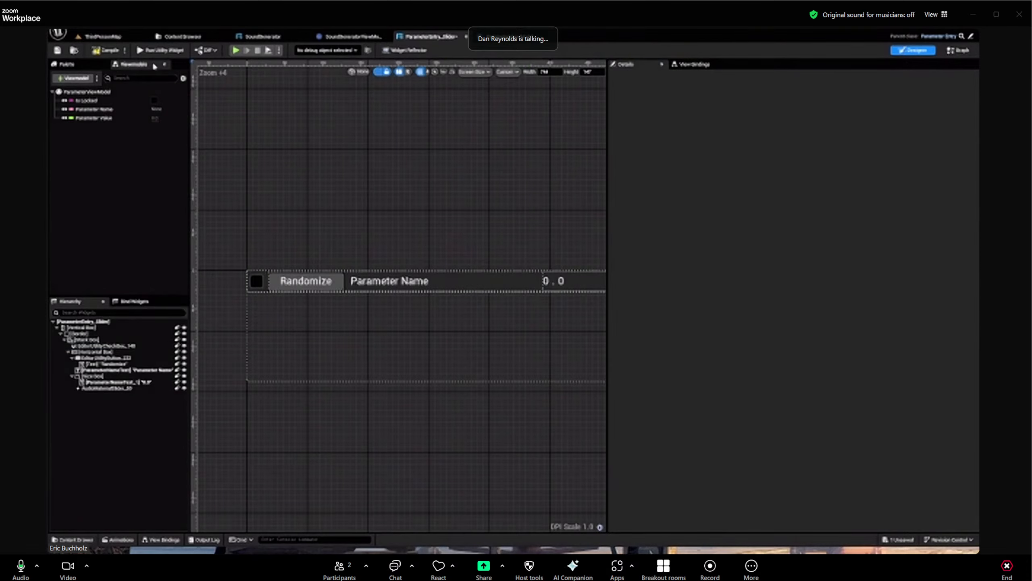
Test-run SoundGenerator, tick the PitchJumpSpeed checkbox and close the window
{"action": "left_click", "coordinate": [275, 37]}
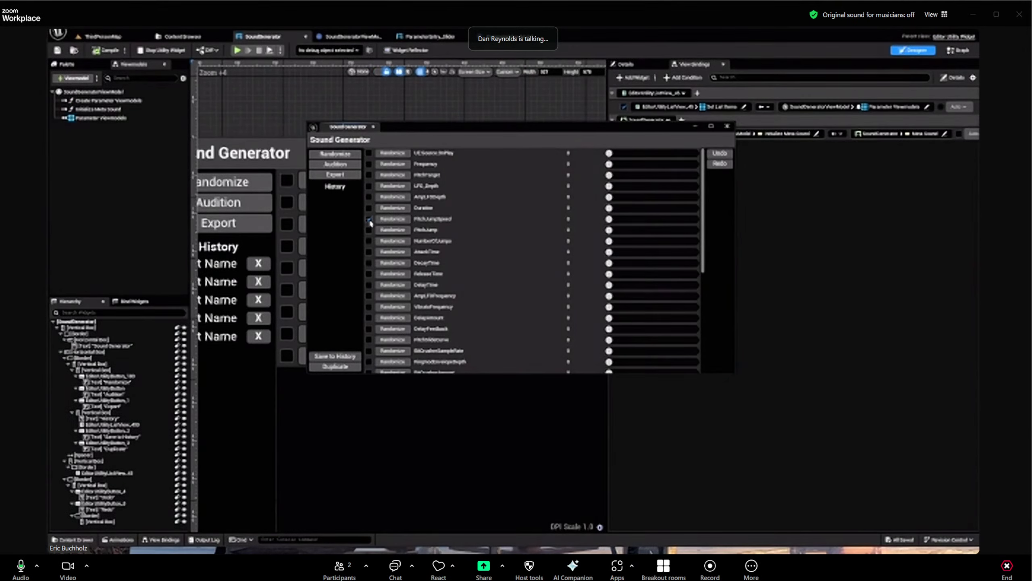
{"action": "left_click", "coordinate": [727, 126]}
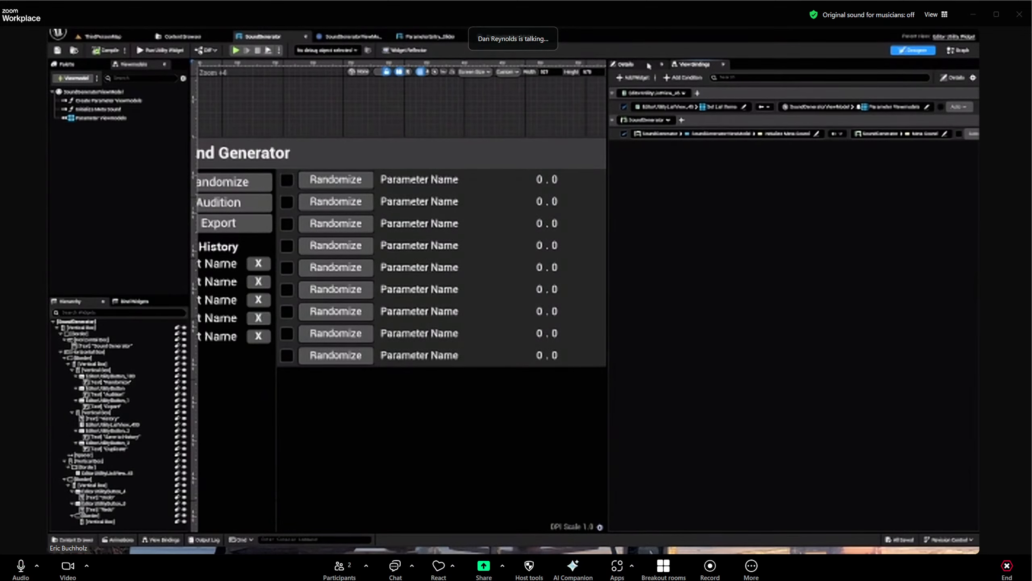
Add a view binding for the Horizontal Box in ParameterEntry_Slider that targets its Is Enabled property
{"action": "left_click", "coordinate": [439, 38]}
{"action": "left_click", "coordinate": [690, 64]}
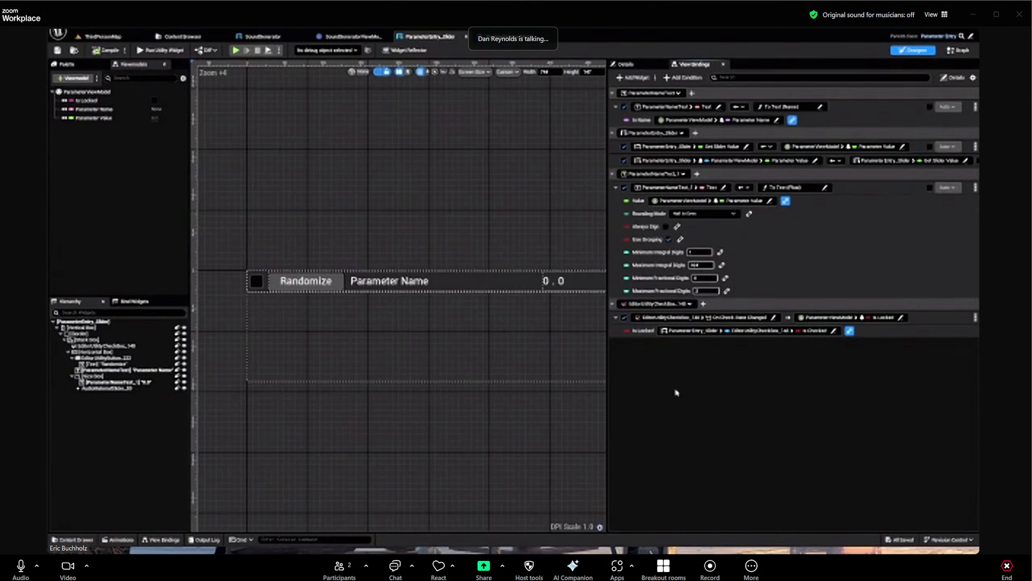
{"action": "left_click", "coordinate": [101, 351]}
{"action": "left_click", "coordinate": [646, 77]}
{"action": "left_click", "coordinate": [666, 318]}
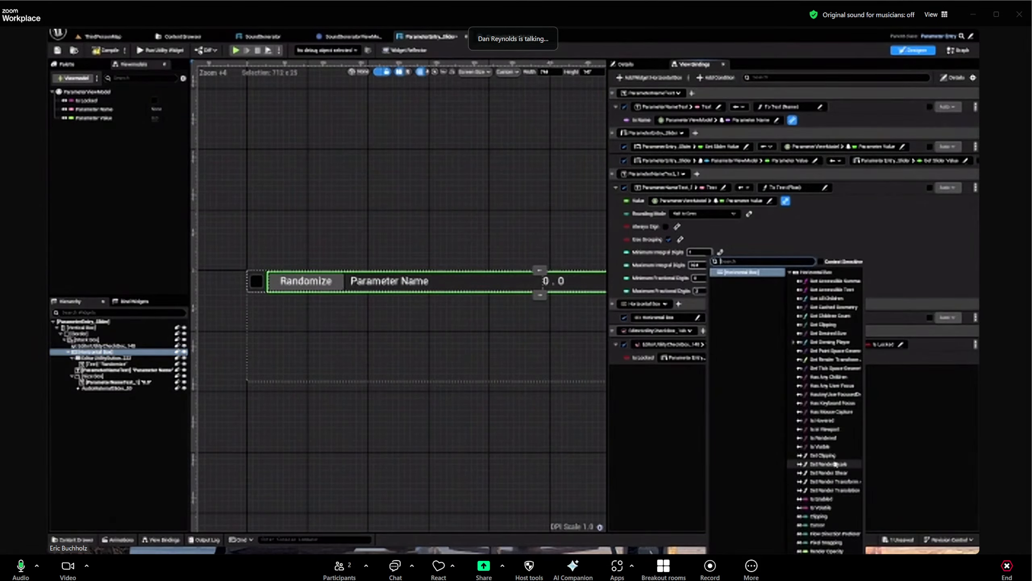
{"action": "type", "text": "enabl"}
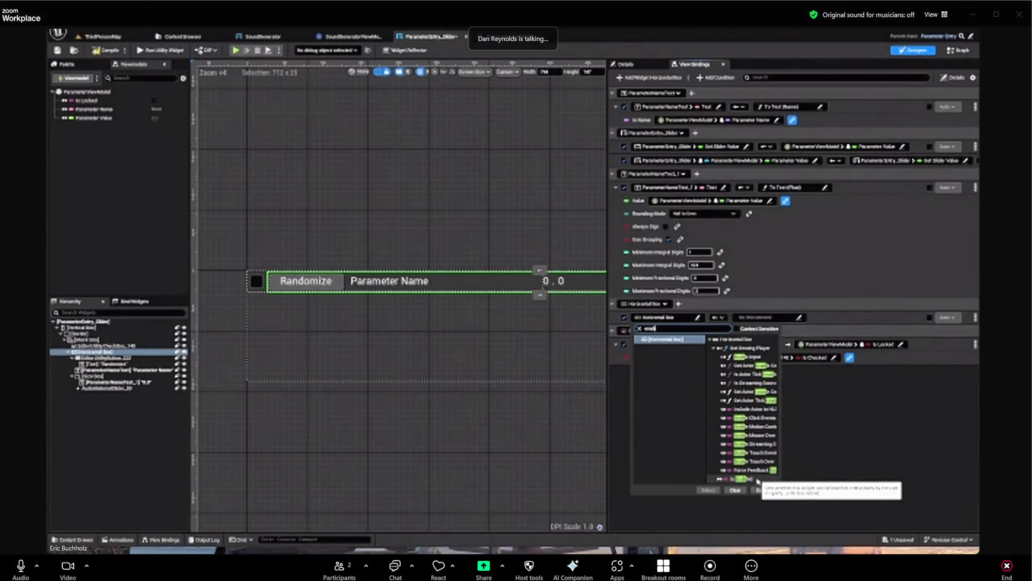
{"action": "double_click", "coordinate": [762, 479]}
Use ParameterViewModel's Is Locked as the source of the Horizontal Box binding and compile the widget
{"action": "left_click", "coordinate": [786, 318]}
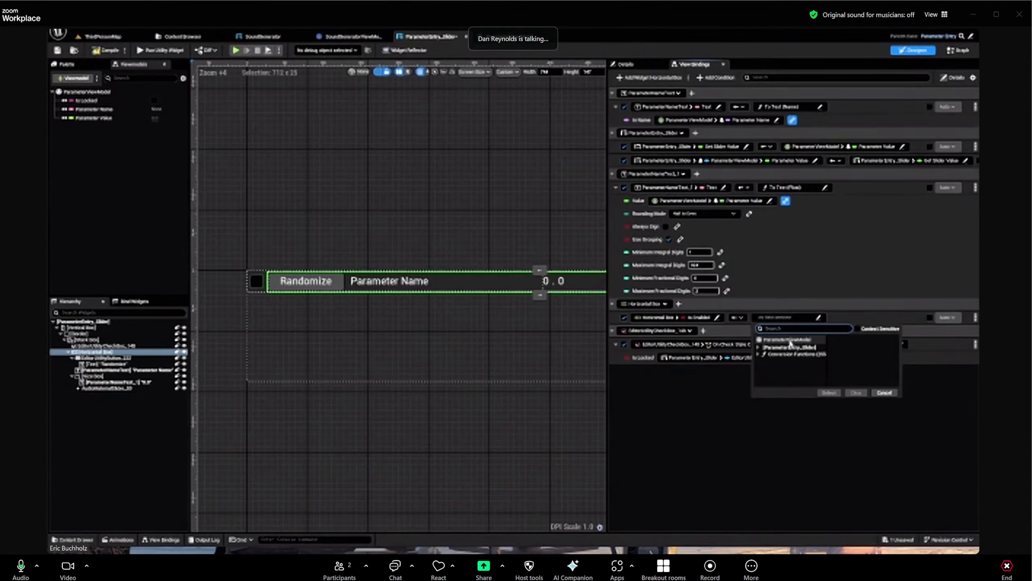
{"action": "left_click", "coordinate": [784, 339]}
{"action": "left_click", "coordinate": [882, 357]}
{"action": "left_click", "coordinate": [829, 392]}
{"action": "left_click", "coordinate": [249, 132]}
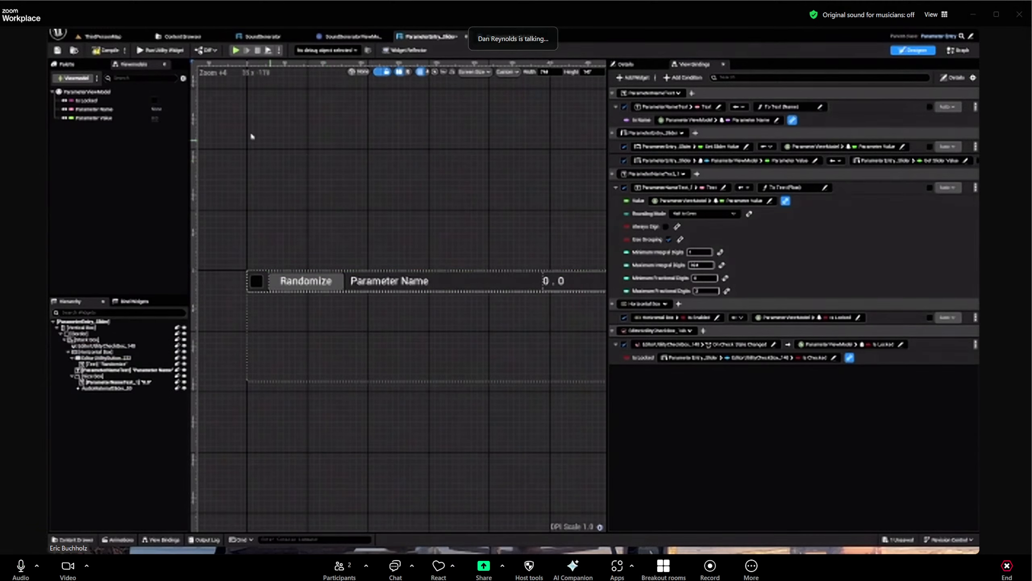
Test-run SoundGenerator and tick the ReleaseTime checkbox to check how its row responds to the Is Locked binding
{"action": "left_click", "coordinate": [262, 37]}
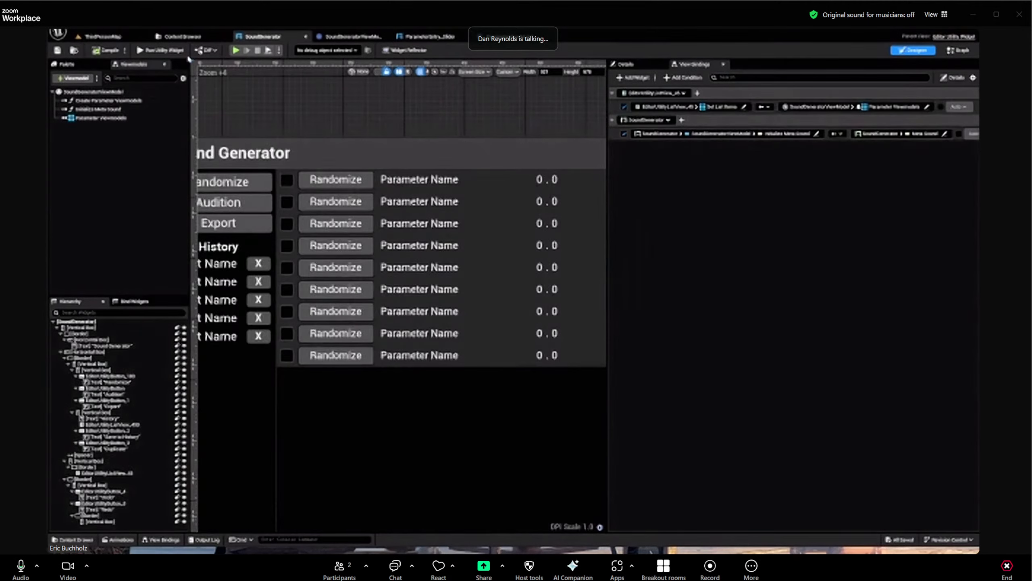
{"action": "left_click", "coordinate": [160, 50]}
{"action": "left_click", "coordinate": [368, 274]}
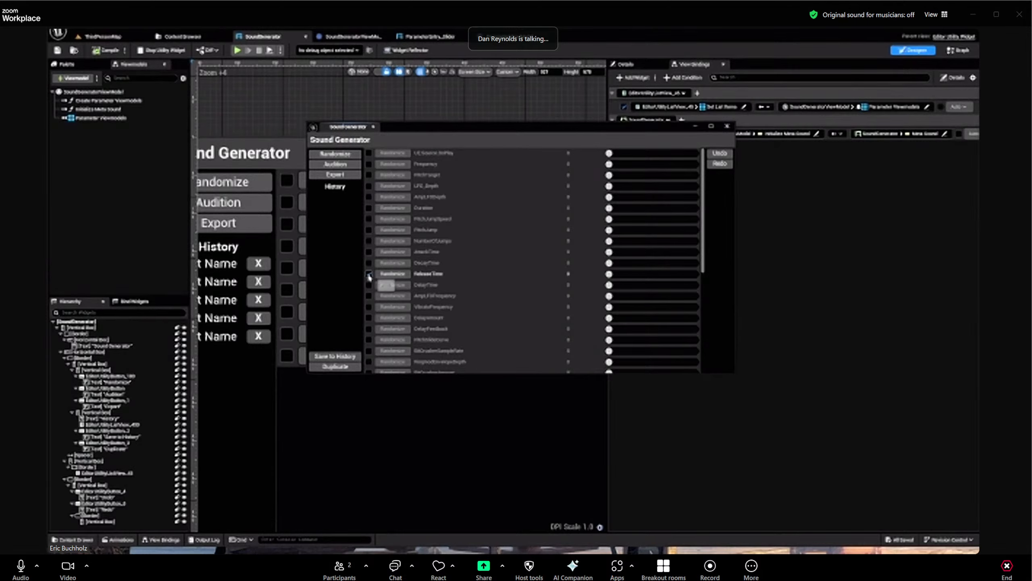
Try randomizing the ReleaseTime row while its lock checkbox is ticked, and close the running SoundGenerator window
{"action": "left_click", "coordinate": [385, 276]}
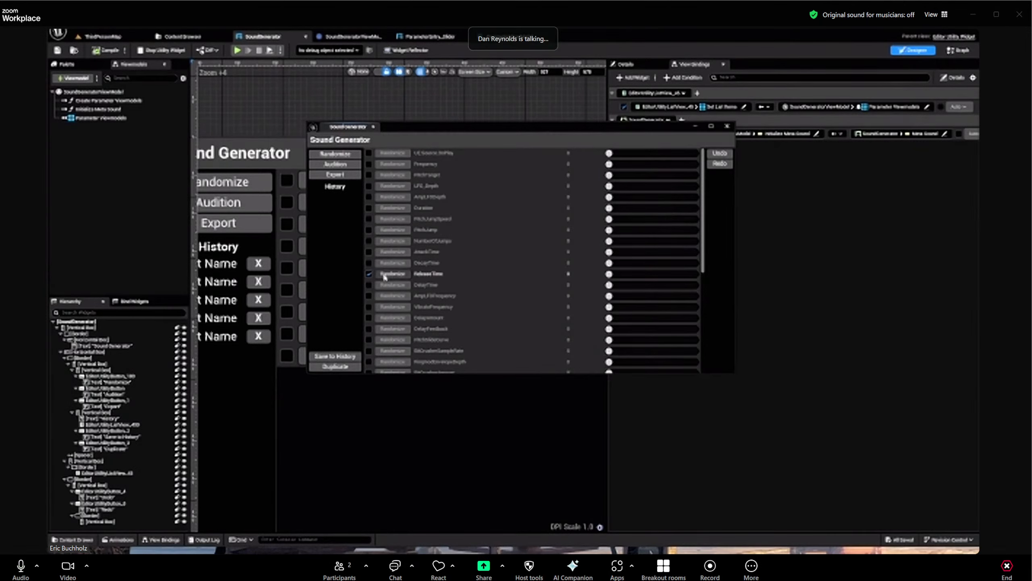
{"action": "left_click", "coordinate": [373, 127]}
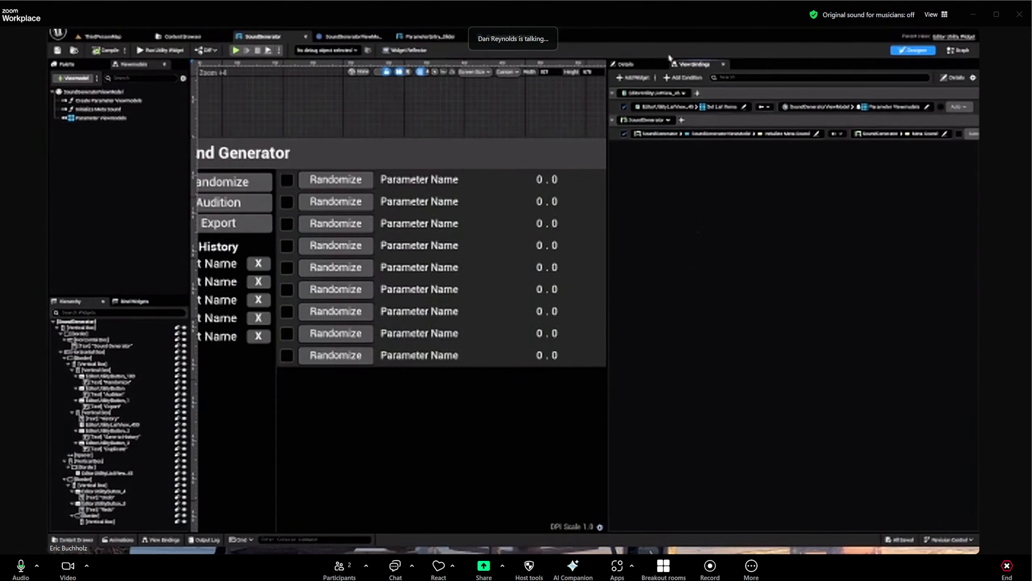
{"action": "left_click", "coordinate": [636, 65]}
{"action": "left_click", "coordinate": [683, 64]}
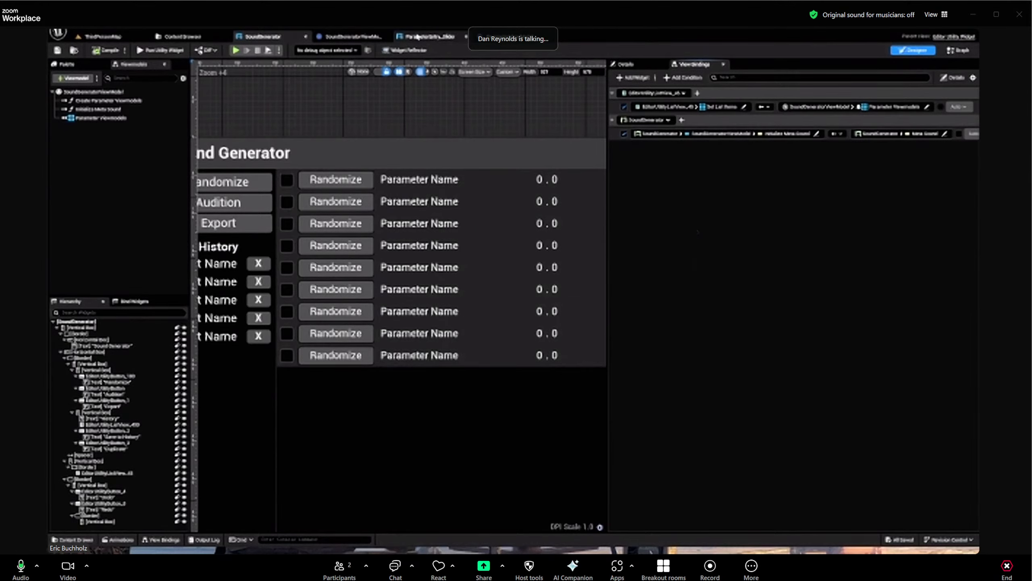
In ParameterEntry_Slider, open the source choices of the Horizontal Box's Is Enabled binding and browse to Conversion Functions
{"action": "left_click", "coordinate": [365, 37]}
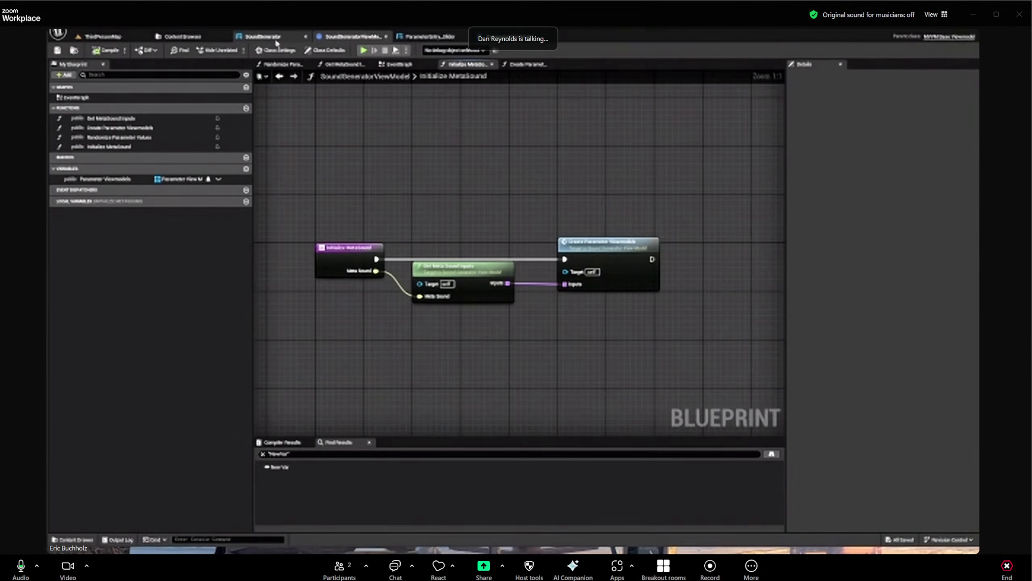
{"action": "left_click", "coordinate": [262, 37]}
{"action": "left_click", "coordinate": [427, 36]}
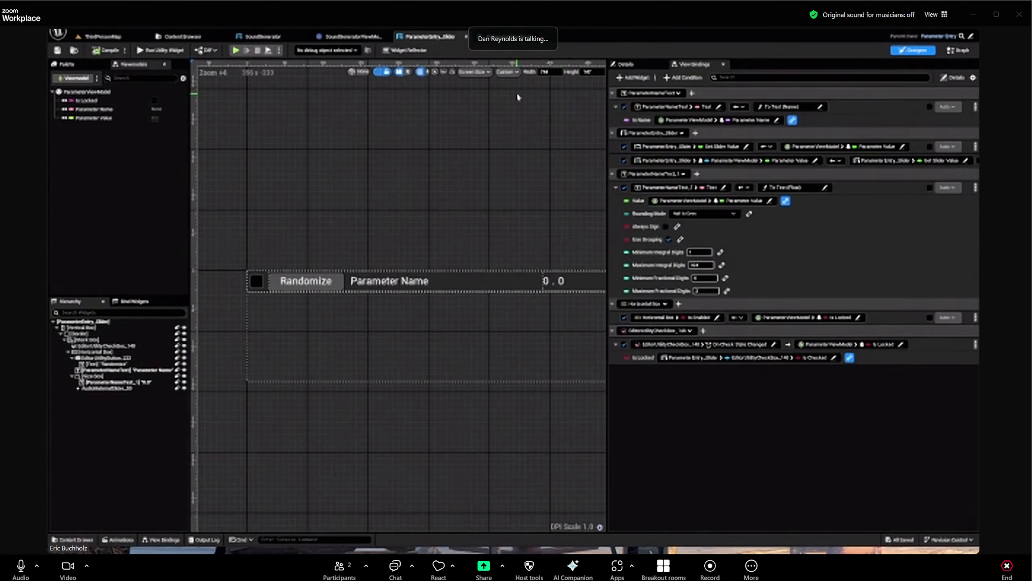
{"action": "left_click", "coordinate": [826, 318]}
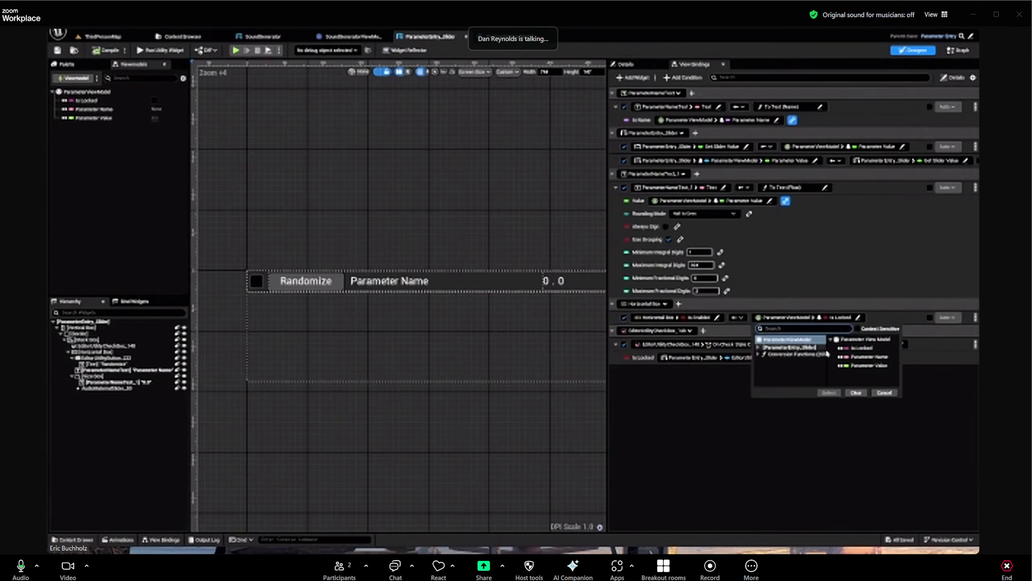
{"action": "left_click", "coordinate": [805, 356]}
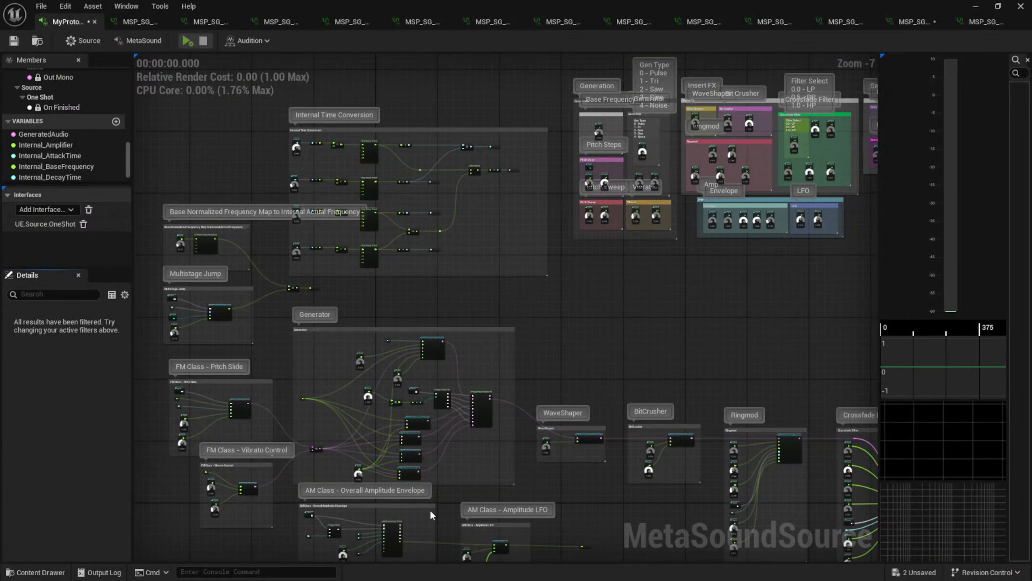
Examine the MetaSound source graph from its generator section to the grouped Generation, Insert FX and Amp input knobs
{"action": "scroll", "coordinate": [578, 356], "scroll_direction": "up", "scroll_amount": 5}
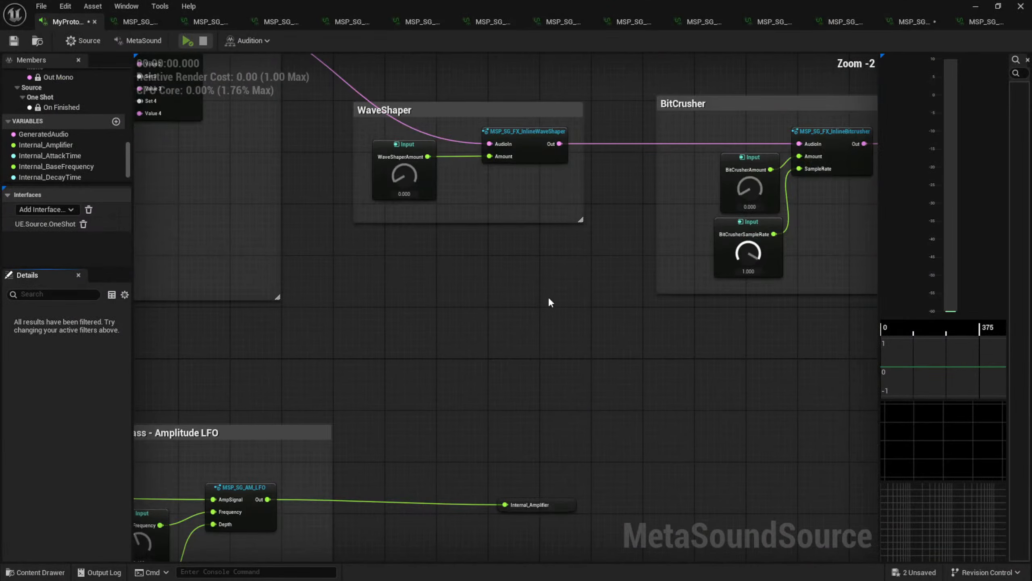
{"action": "right_click_drag", "start_coordinate": [548, 299], "coordinate": [527, 408]}
{"action": "right_click_drag", "start_coordinate": [592, 262], "coordinate": [833, 365]}
{"action": "right_click_drag", "start_coordinate": [528, 326], "coordinate": [724, 325]}
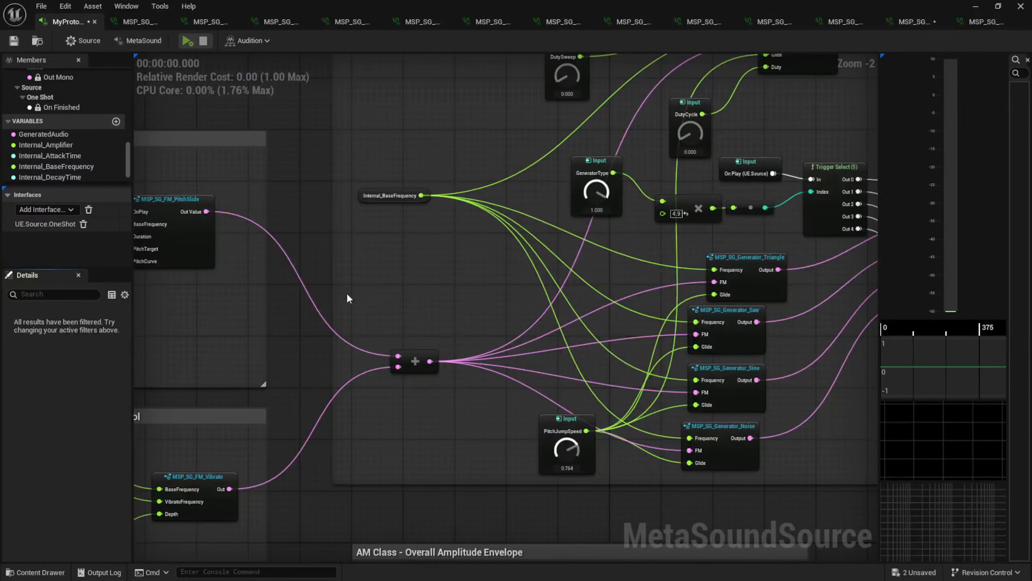
{"action": "right_click_drag", "start_coordinate": [347, 293], "coordinate": [640, 370]}
{"action": "right_click_drag", "start_coordinate": [594, 282], "coordinate": [690, 439]}
{"action": "right_click_drag", "start_coordinate": [695, 396], "coordinate": [346, 444]}
{"action": "scroll", "coordinate": [479, 397], "scroll_direction": "down", "scroll_amount": 1}
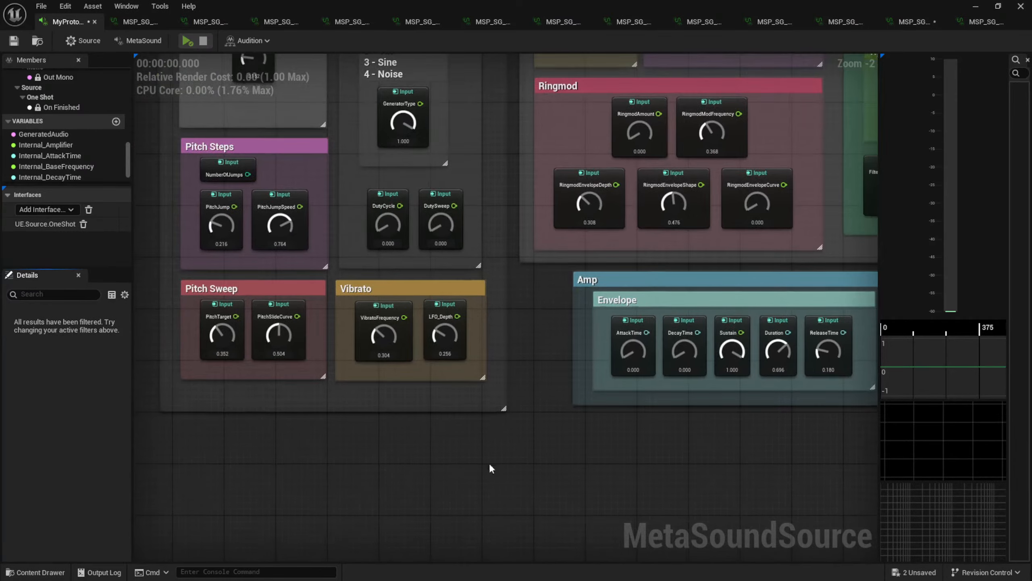
{"action": "right_click_drag", "start_coordinate": [417, 436], "coordinate": [419, 478]}
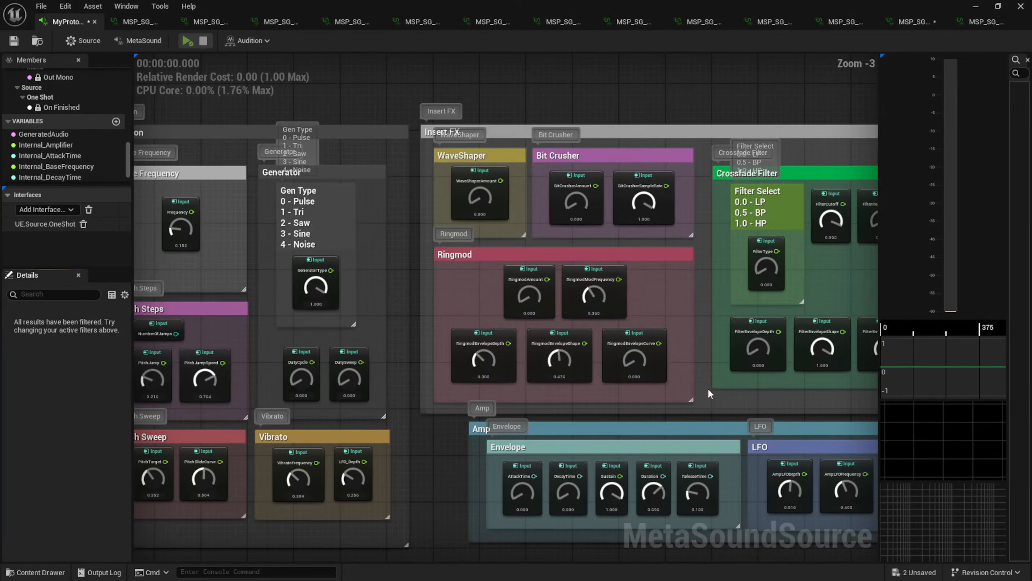
{"action": "right_click_drag", "start_coordinate": [403, 331], "coordinate": [500, 305]}
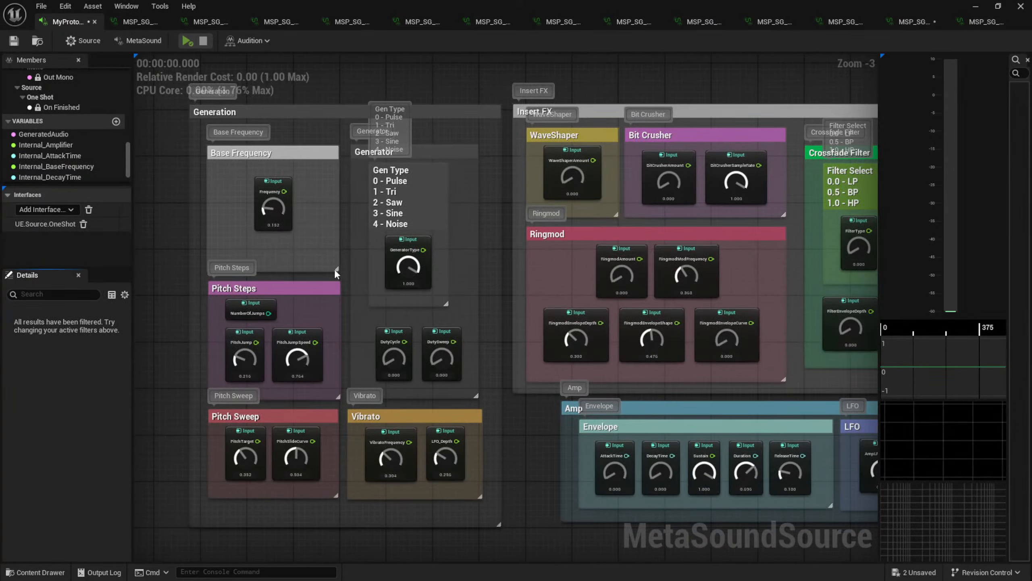
Set the Frequency knob in the Base Frequency group to 0.328 and play the MetaSound
{"action": "left_click_drag", "start_coordinate": [285, 205], "coordinate": [277, 186]}
{"action": "key", "text": "space"}
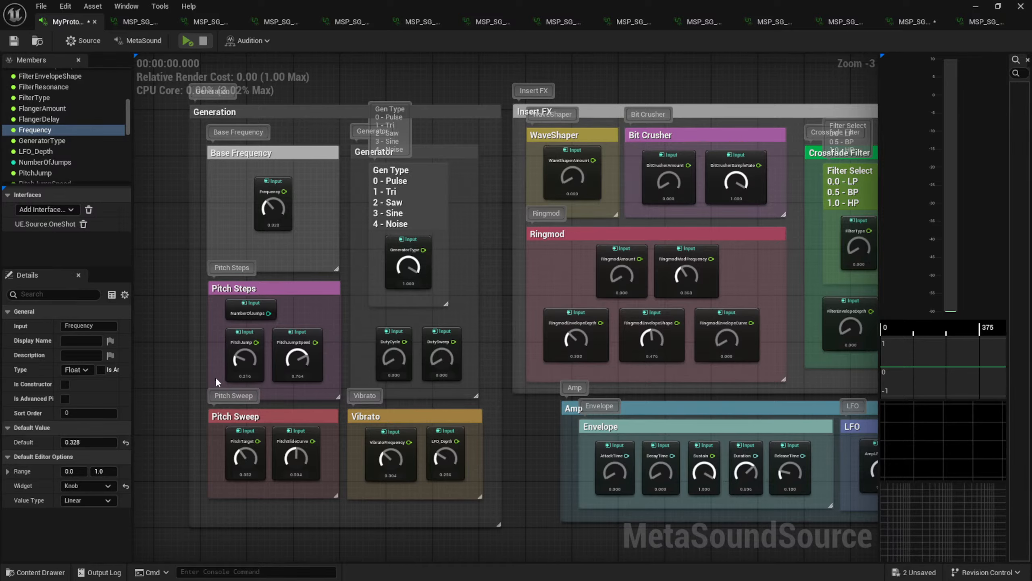
Adjust the PitchJump knob in the Pitch Steps group and set PitchJumpSpeed to 0
{"action": "scroll", "coordinate": [210, 373], "scroll_direction": "up", "scroll_amount": 2}
{"action": "scroll", "coordinate": [289, 345], "scroll_direction": "up", "scroll_amount": 1}
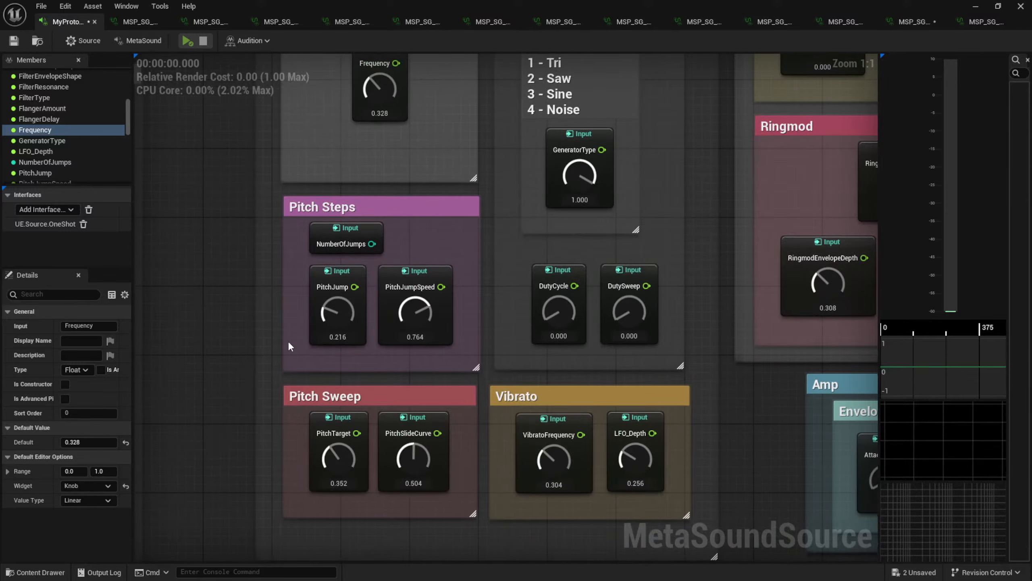
{"action": "left_click_drag", "start_coordinate": [337, 313], "coordinate": [339, 304]}
Set the FlangerAmount and FlangerDelay inputs in the Flanger section to 0
{"action": "scroll", "coordinate": [487, 389], "scroll_direction": "down", "scroll_amount": 2}
{"action": "right_click_drag", "start_coordinate": [362, 378], "coordinate": [803, 281]}
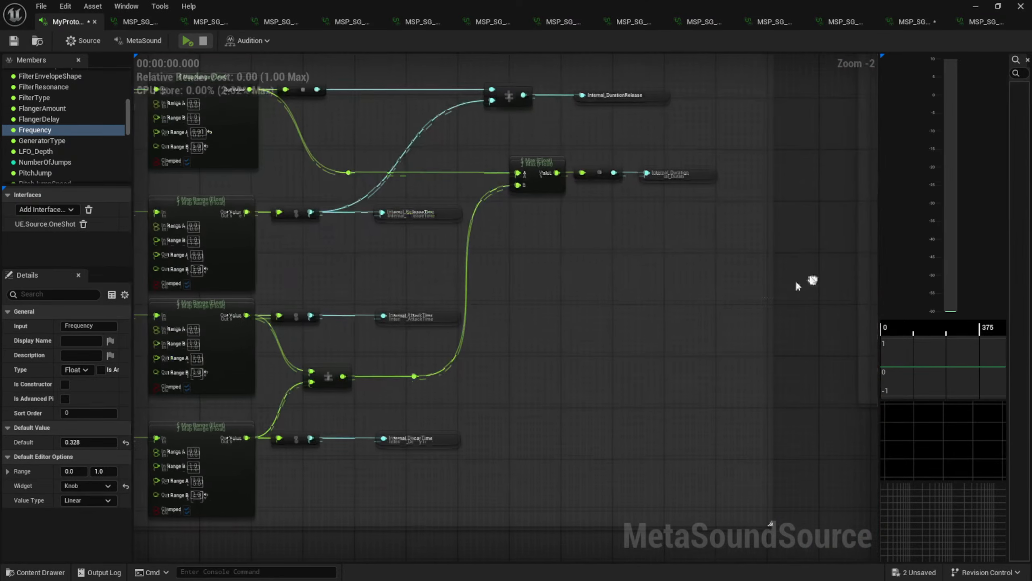
{"action": "right_click_drag", "start_coordinate": [578, 345], "coordinate": [877, 268]}
{"action": "right_click_drag", "start_coordinate": [407, 369], "coordinate": [713, 262]}
{"action": "scroll", "coordinate": [714, 267], "scroll_direction": "down", "scroll_amount": 4}
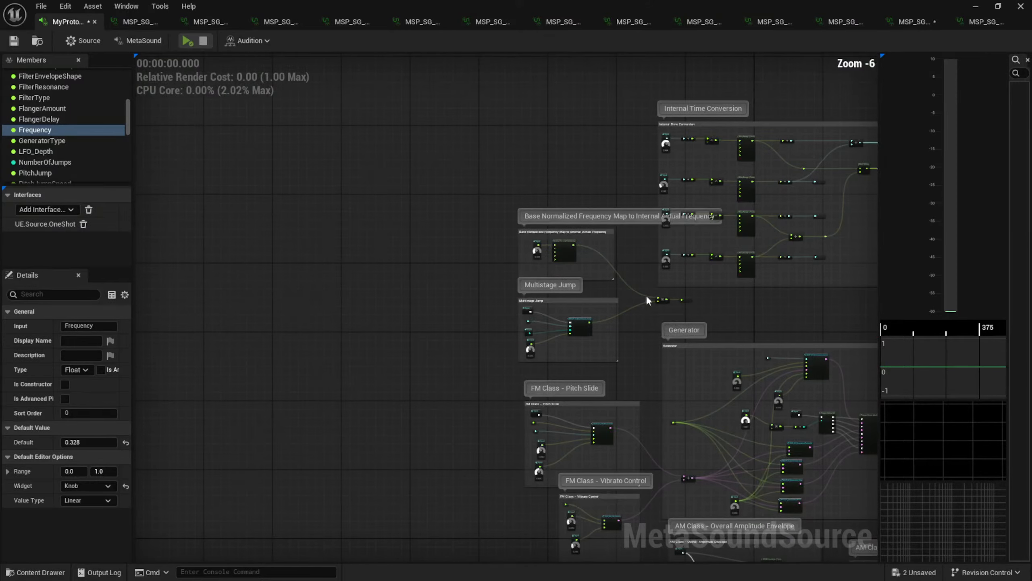
{"action": "scroll", "coordinate": [527, 264], "scroll_direction": "up", "scroll_amount": 7}
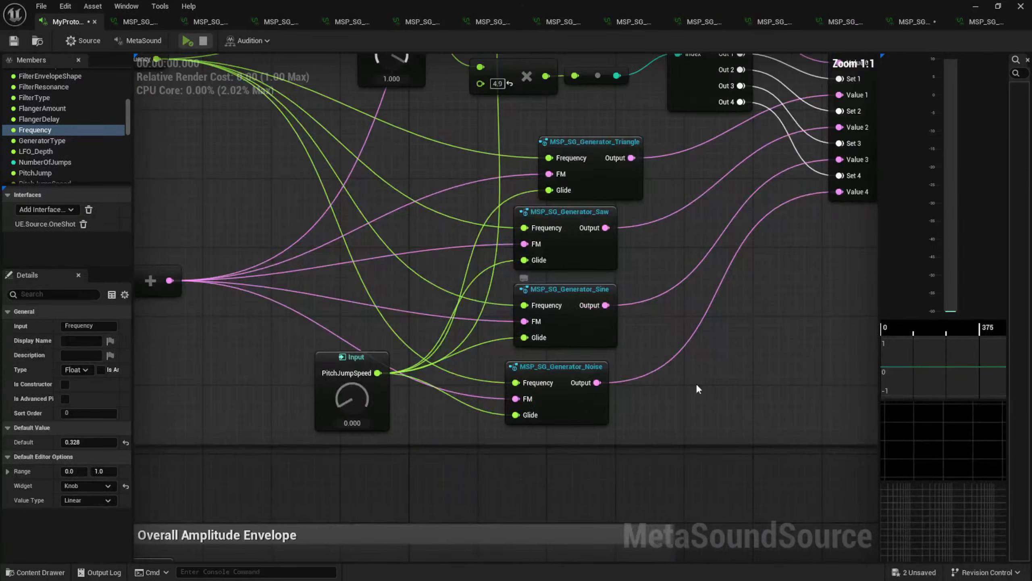
{"action": "scroll", "coordinate": [723, 387], "scroll_direction": "down", "scroll_amount": 6}
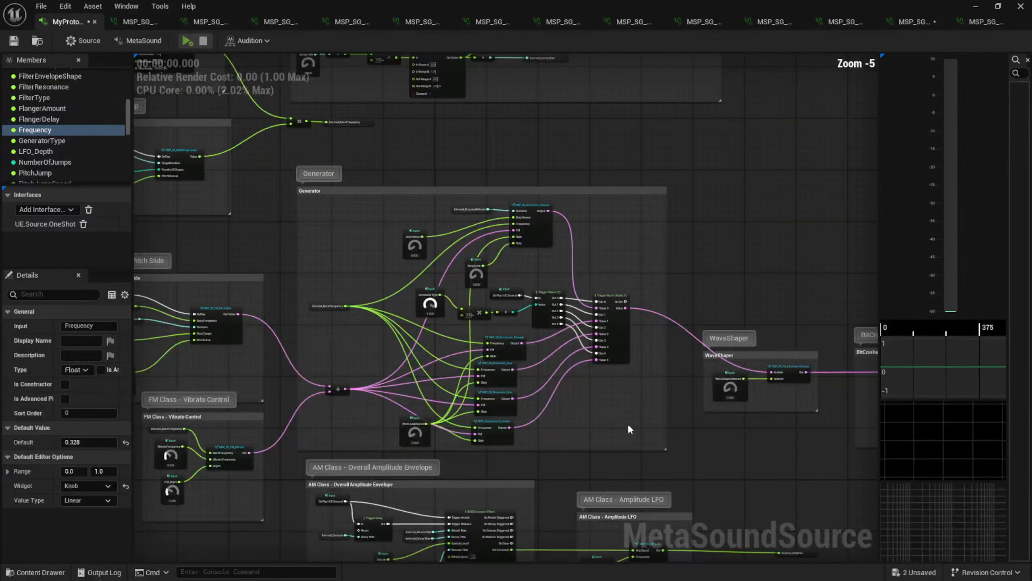
{"action": "right_click_drag", "start_coordinate": [627, 424], "coordinate": [434, 178]}
{"action": "right_click_drag", "start_coordinate": [608, 401], "coordinate": [463, 154]}
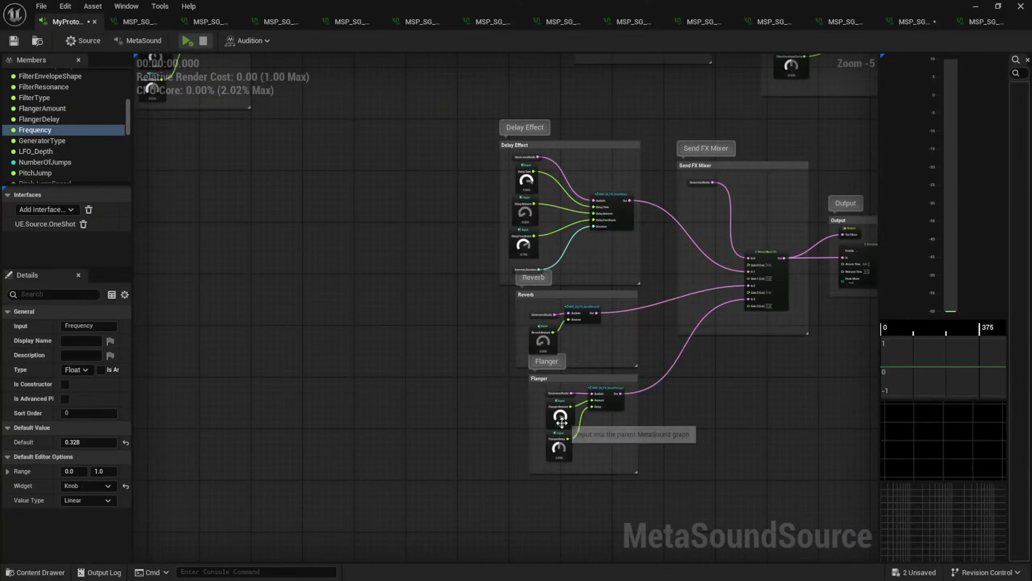
{"action": "scroll", "coordinate": [573, 454], "scroll_direction": "up", "scroll_amount": 5}
{"action": "left_click_drag", "start_coordinate": [539, 345], "coordinate": [510, 457]}
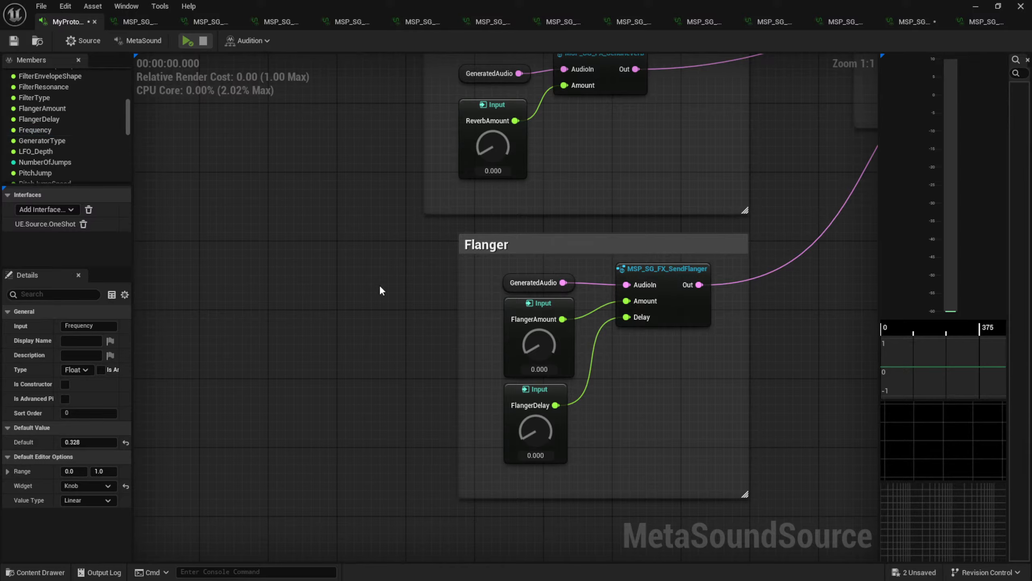
Set AmpLFODepth to 0 and turn down AmpLFOFrequency in the AM Class - Amplitude LFO section
{"action": "right_click_drag", "start_coordinate": [379, 284], "coordinate": [380, 407]}
{"action": "right_click_drag", "start_coordinate": [358, 345], "coordinate": [751, 443]}
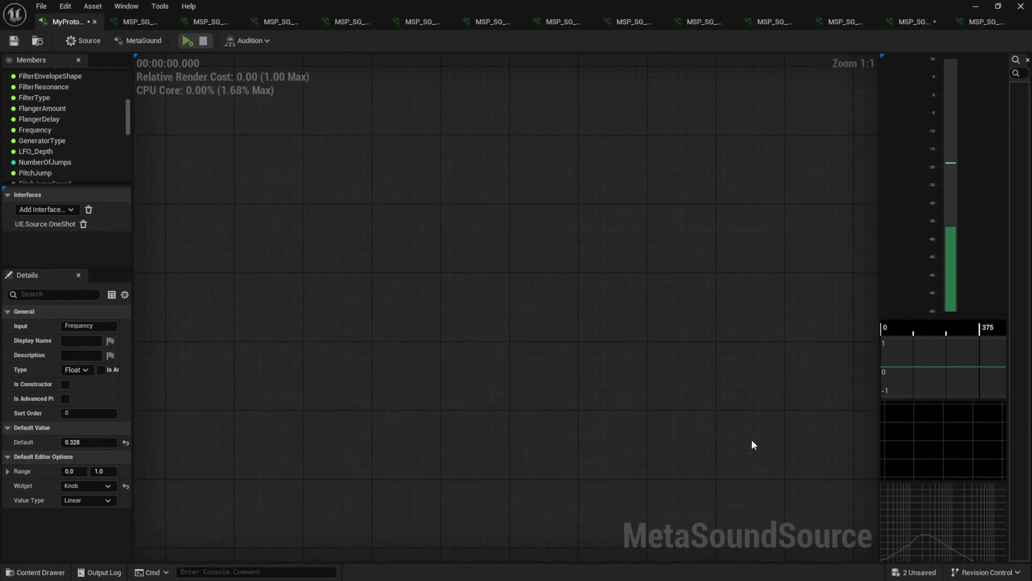
{"action": "scroll", "coordinate": [567, 348], "scroll_direction": "down", "scroll_amount": 4}
{"action": "right_click_drag", "start_coordinate": [228, 153], "coordinate": [396, 429]}
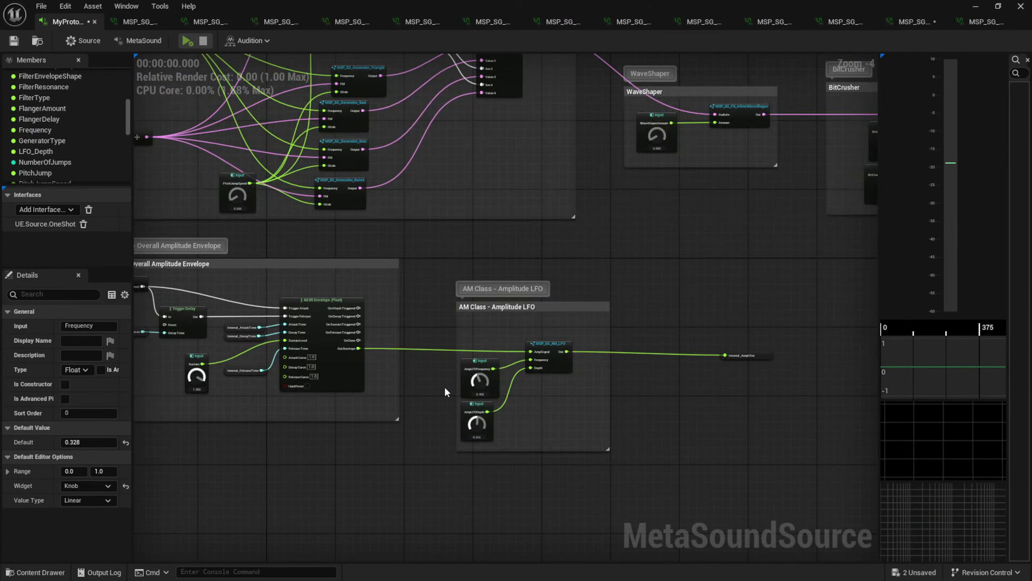
{"action": "scroll", "coordinate": [446, 394], "scroll_direction": "up", "scroll_amount": 4}
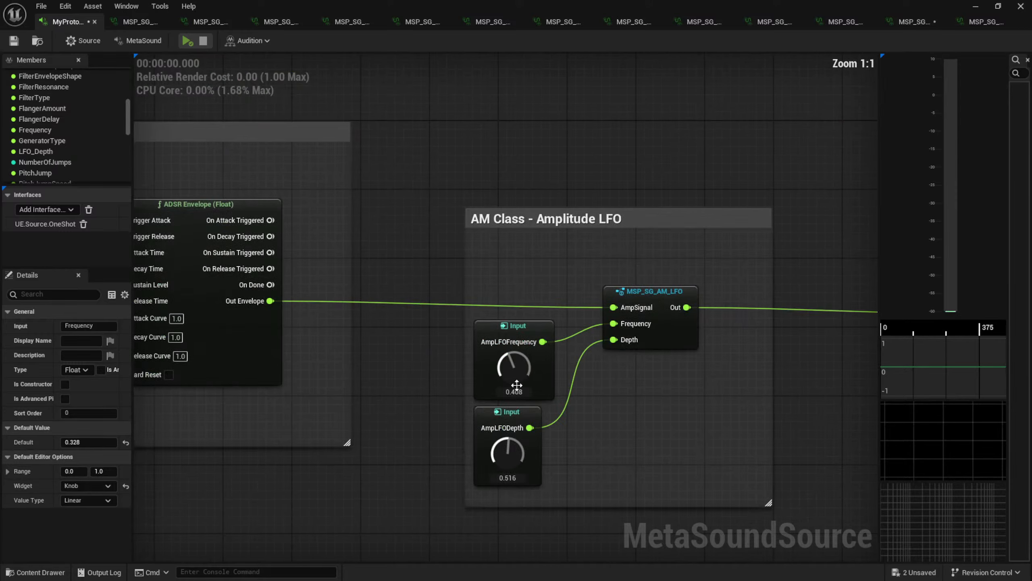
{"action": "left_click_drag", "start_coordinate": [507, 452], "coordinate": [493, 523]}
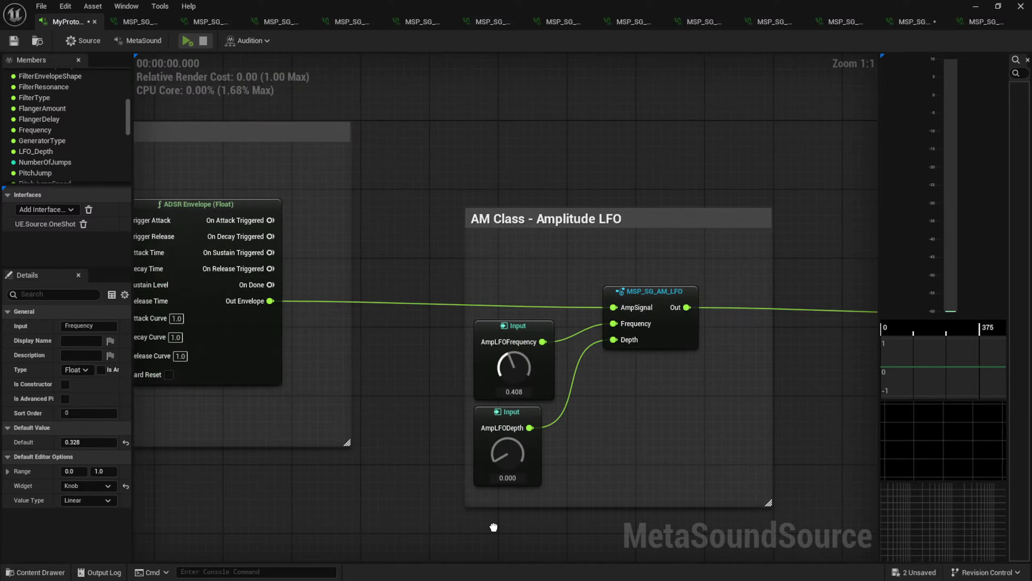
{"action": "left_click_drag", "start_coordinate": [515, 371], "coordinate": [495, 418]}
Inspect the Overall Amplitude Envelope section and play the MetaSound with the reduced modulation
{"action": "right_click_drag", "start_coordinate": [418, 411], "coordinate": [646, 419]}
{"action": "right_click_drag", "start_coordinate": [515, 394], "coordinate": [523, 435]}
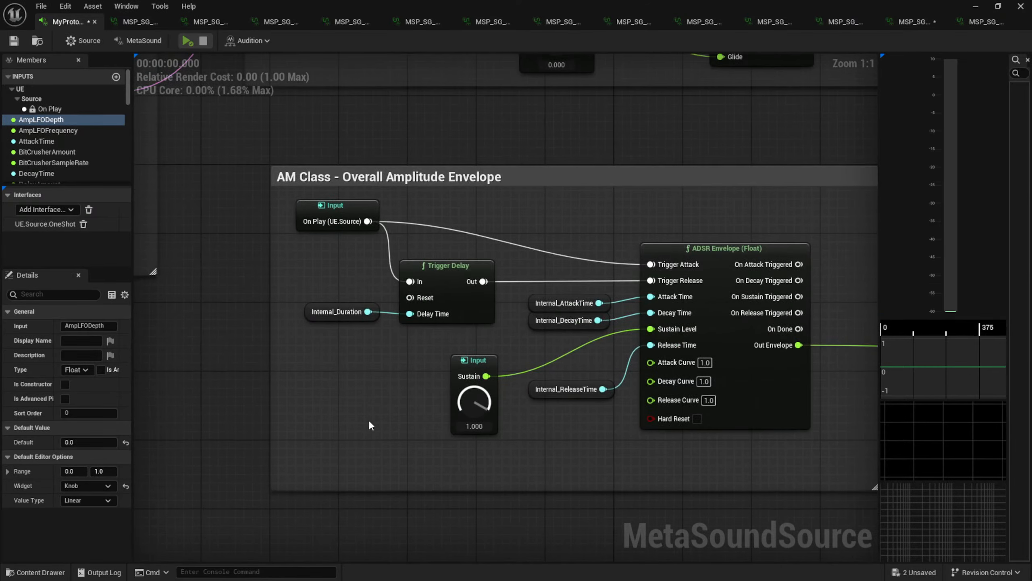
{"action": "key", "text": "space"}
{"action": "scroll", "coordinate": [363, 412], "scroll_direction": "down", "scroll_amount": 5}
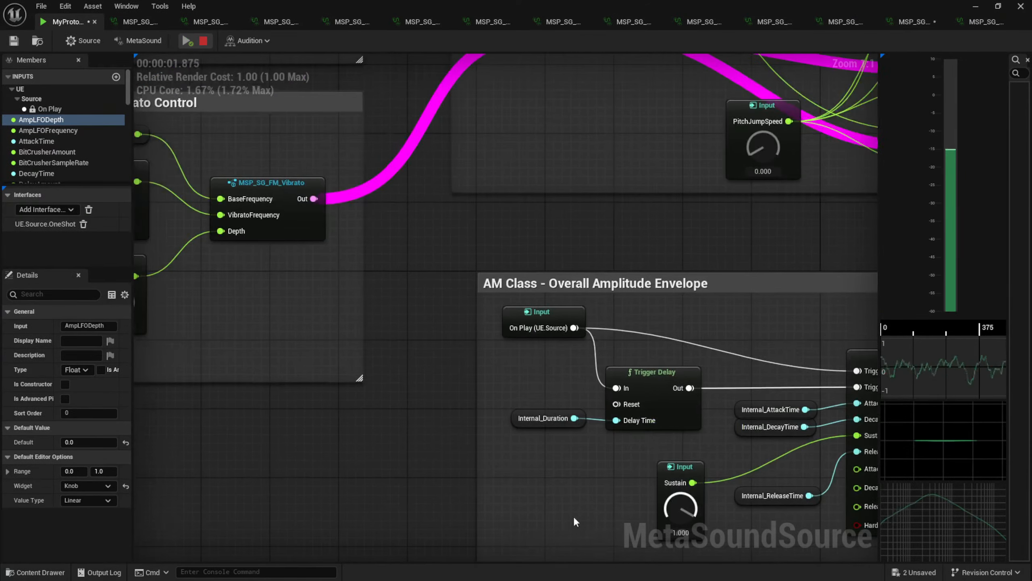
Examine how the Pitch Slide and Vibrato Control sections feed the FM inputs of the generator nodes
{"action": "right_click_drag", "start_coordinate": [541, 453], "coordinate": [558, 460]}
{"action": "right_click_drag", "start_coordinate": [528, 285], "coordinate": [415, 330]}
{"action": "scroll", "coordinate": [412, 325], "scroll_direction": "up", "scroll_amount": 2}
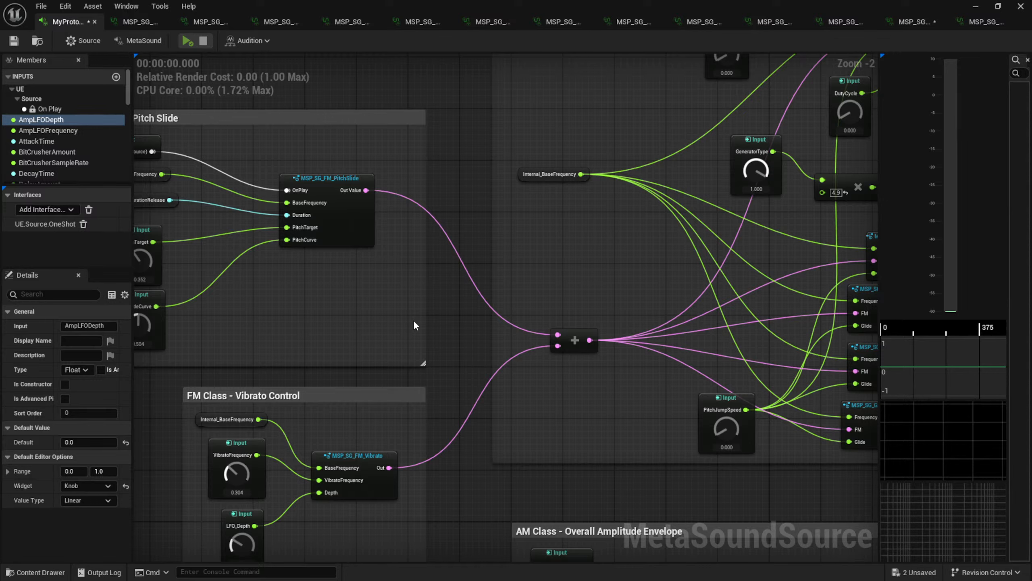
{"action": "scroll", "coordinate": [318, 323], "scroll_direction": "up", "scroll_amount": 2}
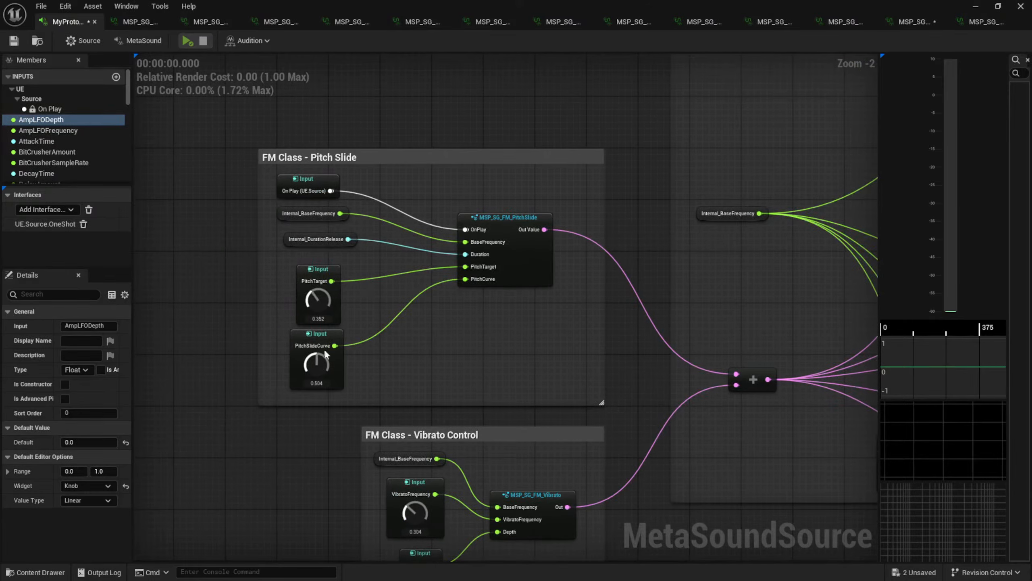
{"action": "right_click_drag", "start_coordinate": [605, 351], "coordinate": [201, 337]}
{"action": "right_click_drag", "start_coordinate": [544, 315], "coordinate": [243, 186]}
{"action": "right_click_drag", "start_coordinate": [562, 419], "coordinate": [504, 504]}
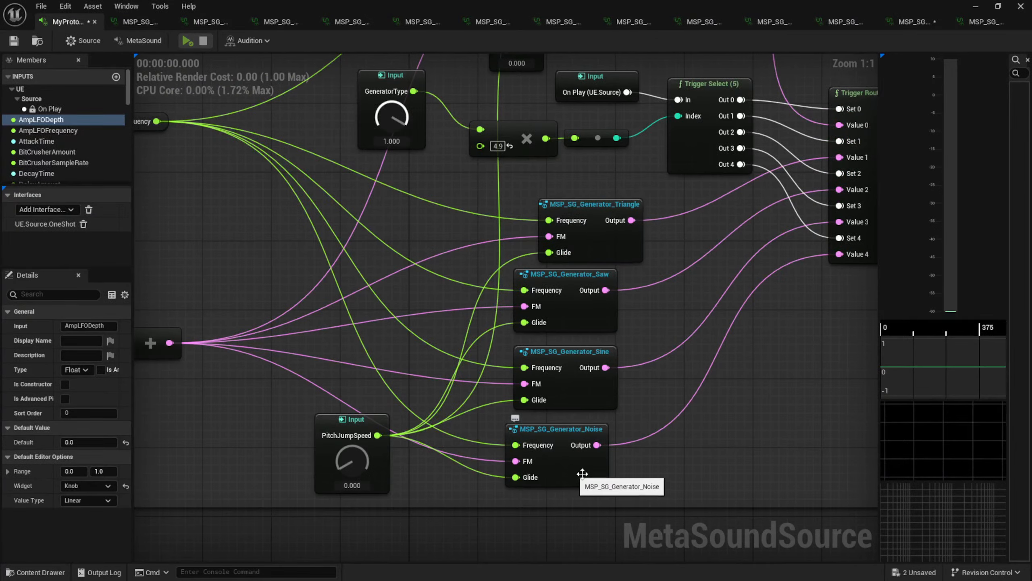
{"action": "right_click_drag", "start_coordinate": [585, 484], "coordinate": [538, 422]}
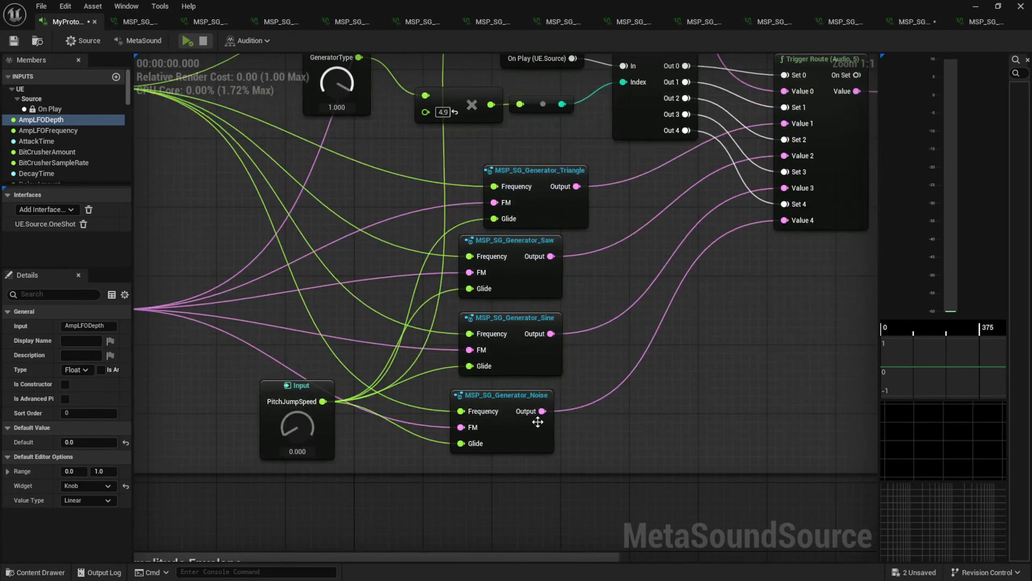
Open the MSP_SG_Generator_Noise patch and examine its clamped FM input, InterpTo glide and Biquad Filter cutoff chain
{"action": "double_click", "coordinate": [505, 428]}
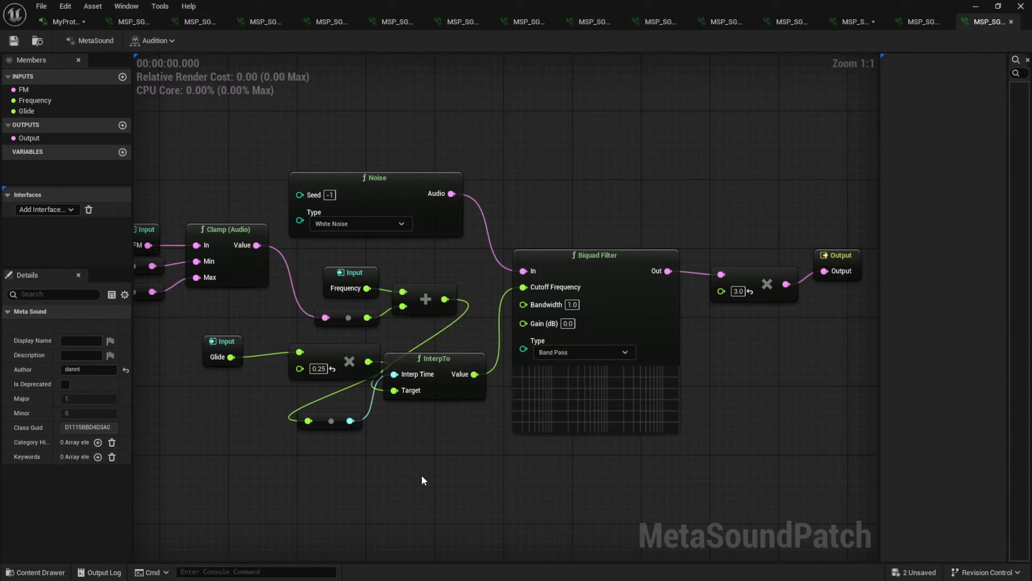
{"action": "right_click_drag", "start_coordinate": [414, 459], "coordinate": [474, 460]}
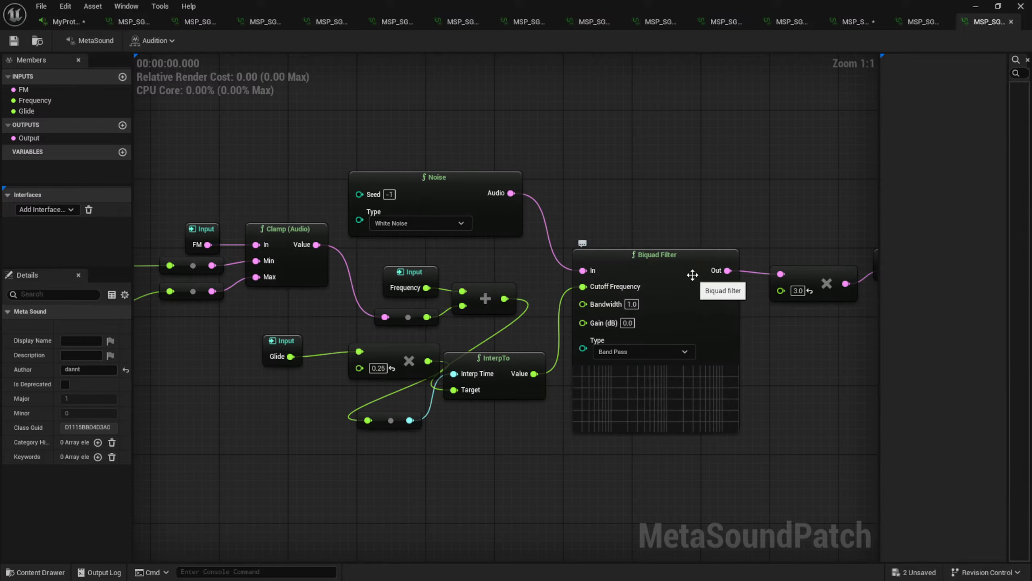
{"action": "right_click_drag", "start_coordinate": [655, 203], "coordinate": [680, 224]}
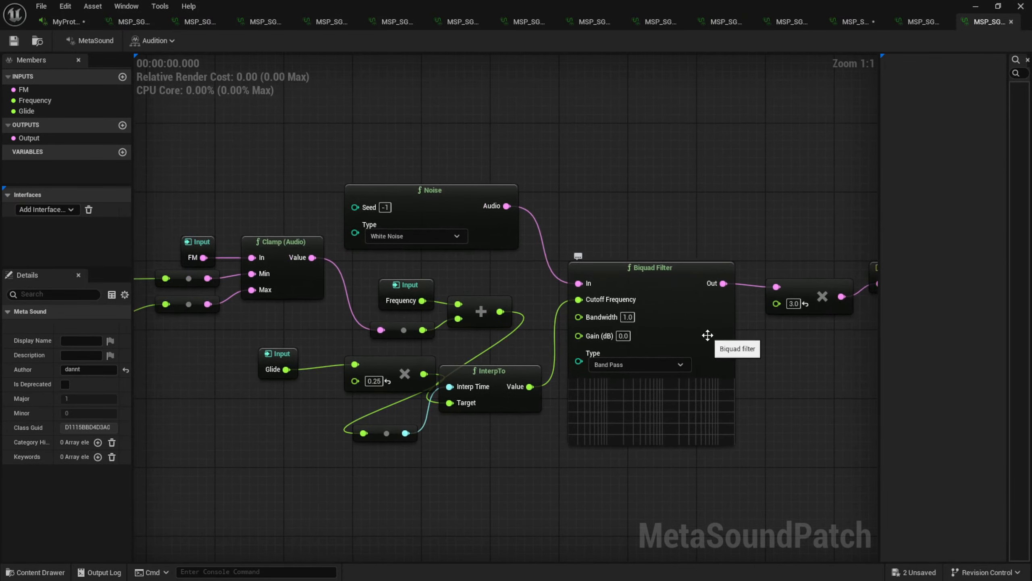
{"action": "right_click_drag", "start_coordinate": [468, 270], "coordinate": [773, 284]}
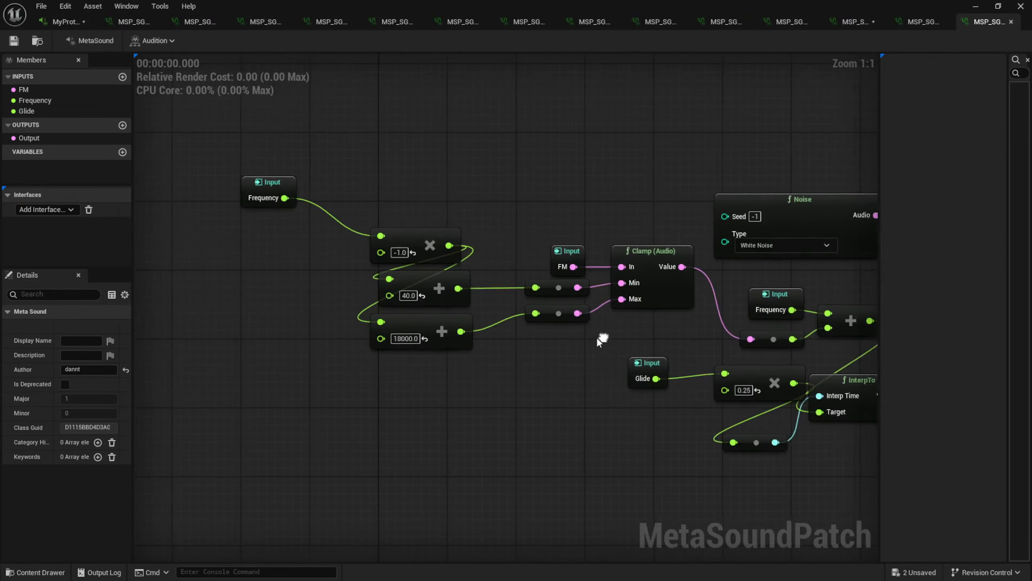
{"action": "right_click_drag", "start_coordinate": [535, 338], "coordinate": [339, 342]}
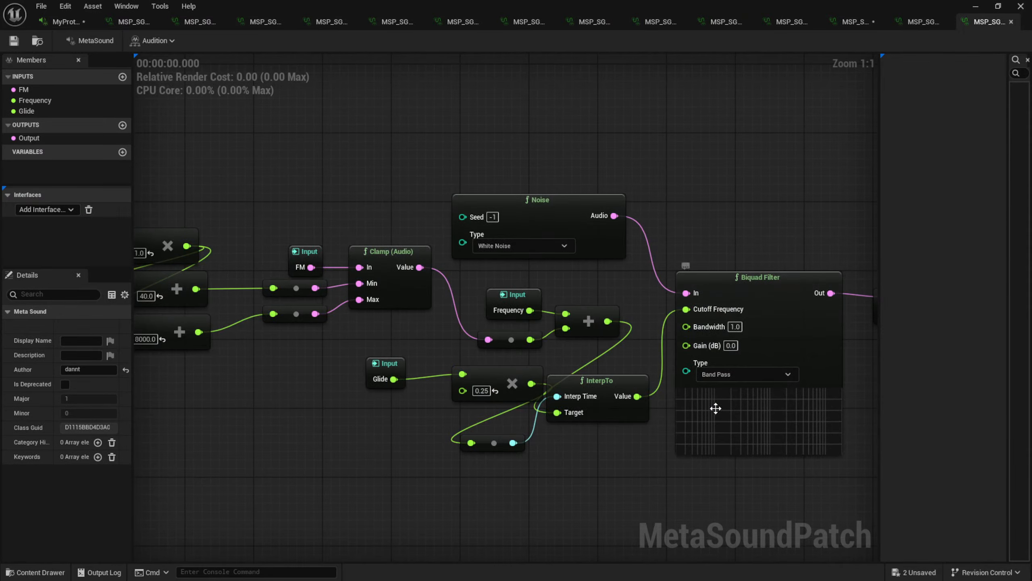
Examine the noise patch from its Frequency-based clamp limits through the Biquad Filter to the output multiplier
{"action": "right_click_drag", "start_coordinate": [569, 467], "coordinate": [728, 445]}
{"action": "right_click_drag", "start_coordinate": [454, 401], "coordinate": [537, 412]}
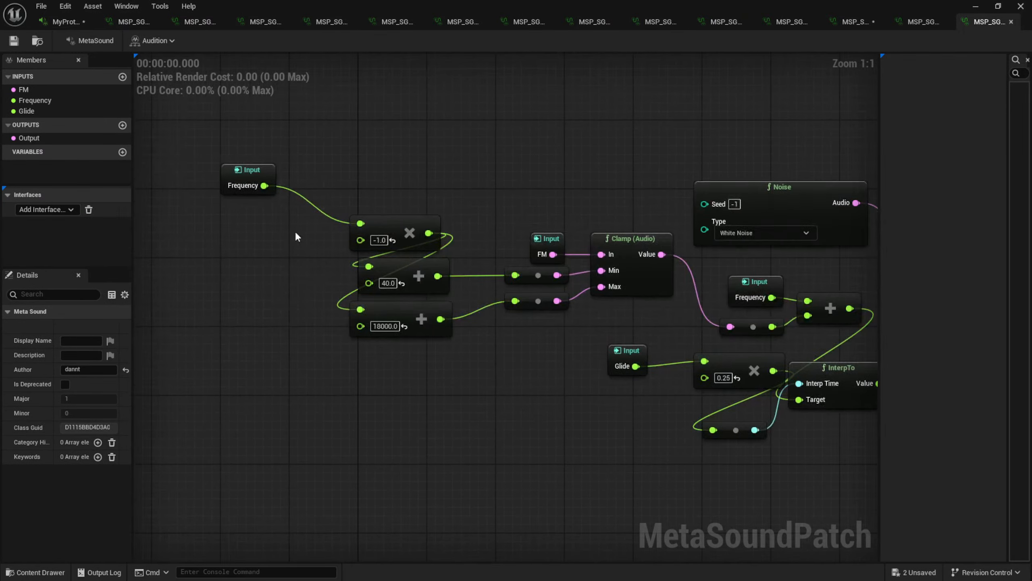
{"action": "right_click_drag", "start_coordinate": [588, 443], "coordinate": [318, 416]}
{"action": "right_click_drag", "start_coordinate": [673, 435], "coordinate": [532, 444]}
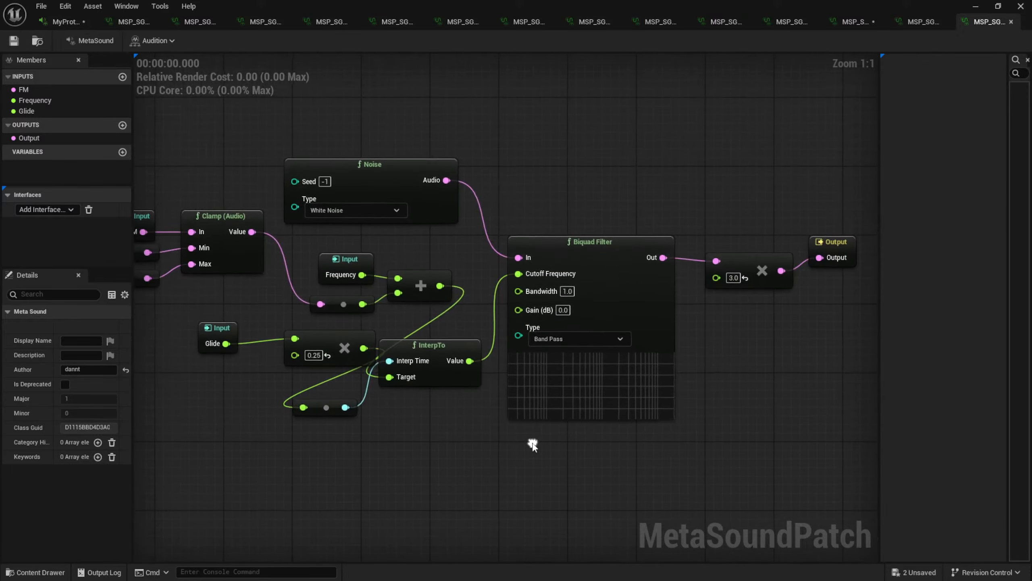
{"action": "right_click_drag", "start_coordinate": [761, 398], "coordinate": [722, 414]}
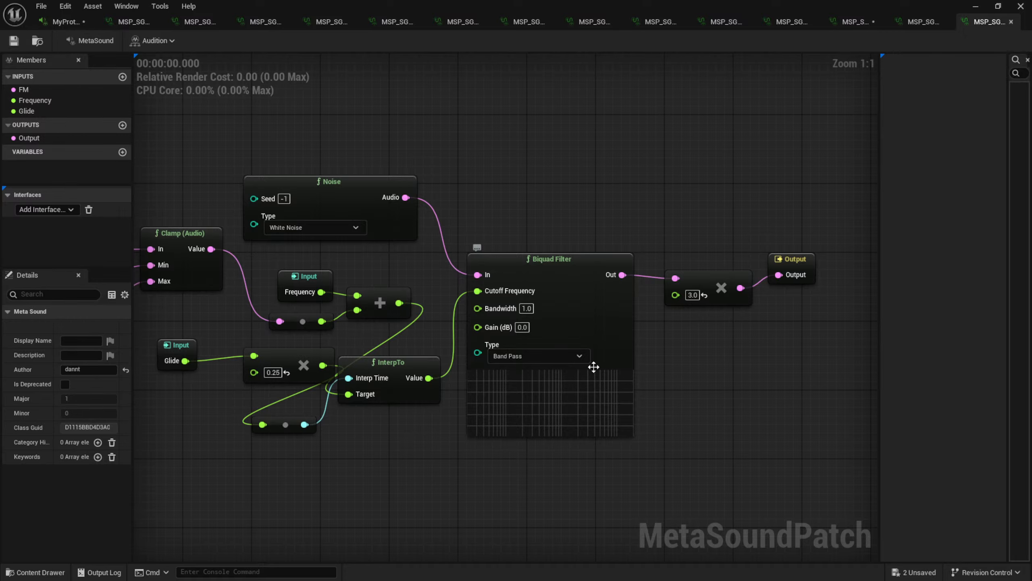
Return to the main MetaSound source and set PitchJump to 0 in the Multistage Jump section
{"action": "left_click", "coordinate": [74, 25]}
{"action": "scroll", "coordinate": [515, 265], "scroll_direction": "up", "scroll_amount": 4}
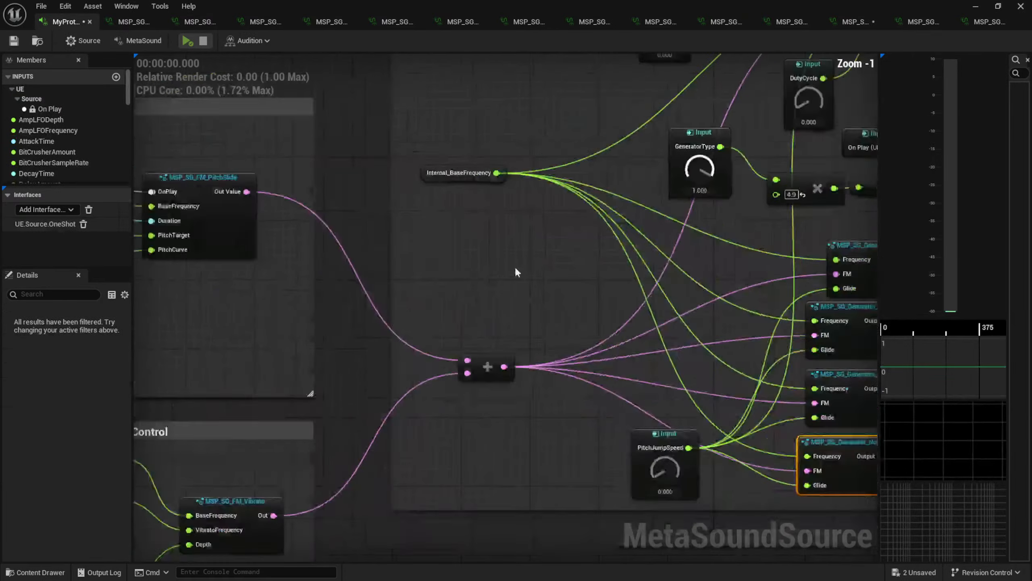
{"action": "scroll", "coordinate": [515, 269], "scroll_direction": "down", "scroll_amount": 3}
{"action": "right_click_drag", "start_coordinate": [465, 240], "coordinate": [648, 279]}
{"action": "right_click_drag", "start_coordinate": [508, 182], "coordinate": [644, 396]}
{"action": "scroll", "coordinate": [469, 326], "scroll_direction": "up", "scroll_amount": 4}
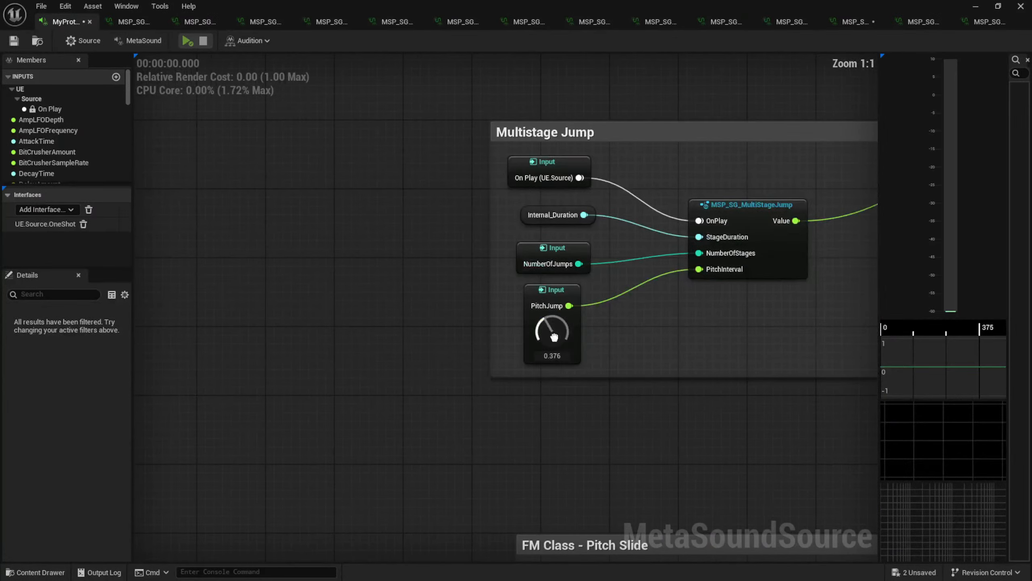
{"action": "left_click_drag", "start_coordinate": [555, 337], "coordinate": [520, 429]}
Set PitchTarget to 0.02 in the FM Class - Pitch Slide section and play the MetaSound
{"action": "right_click_drag", "start_coordinate": [551, 524], "coordinate": [362, 162]}
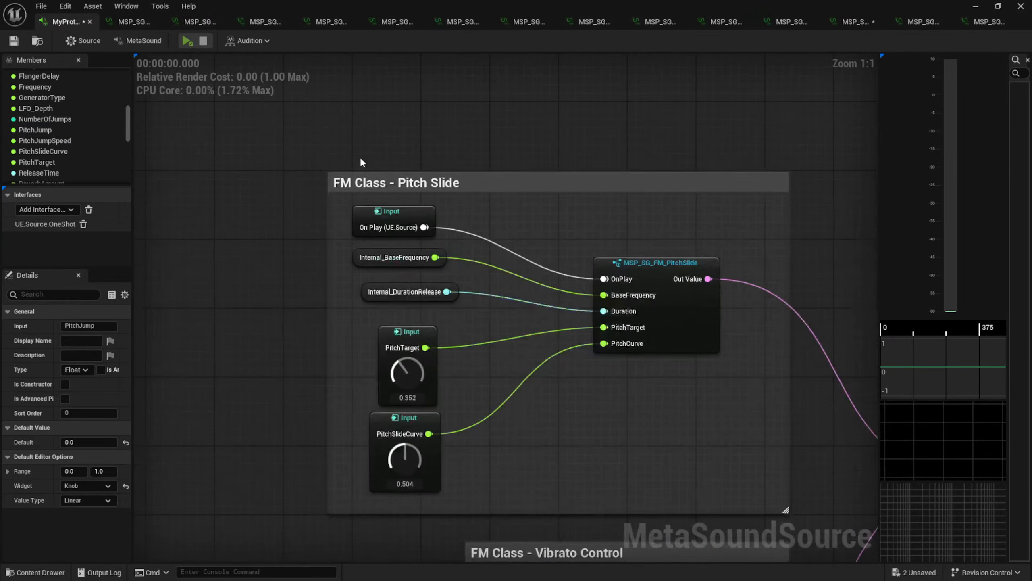
{"action": "right_click_drag", "start_coordinate": [312, 338], "coordinate": [279, 290]}
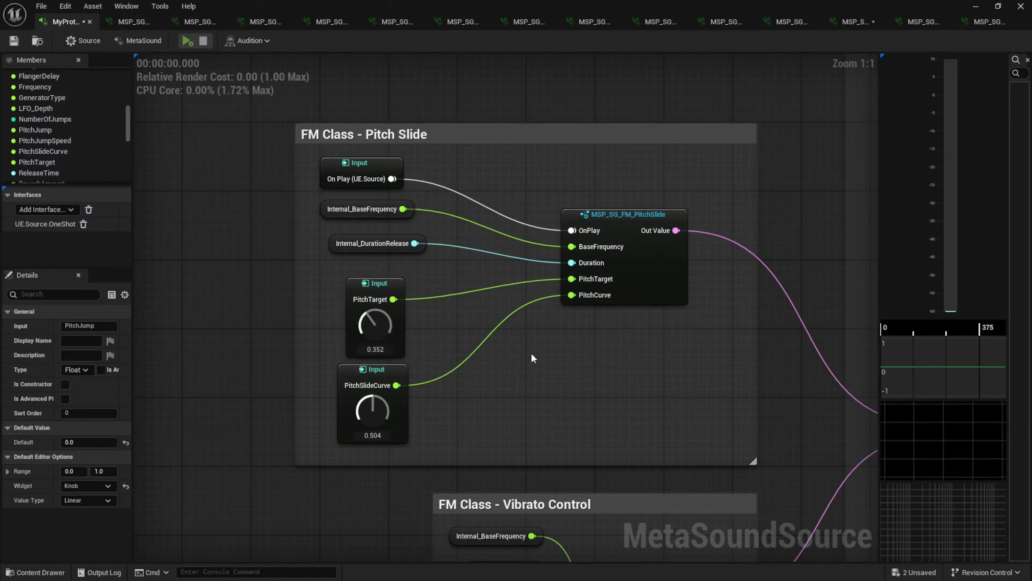
{"action": "right_click_drag", "start_coordinate": [499, 389], "coordinate": [563, 234]}
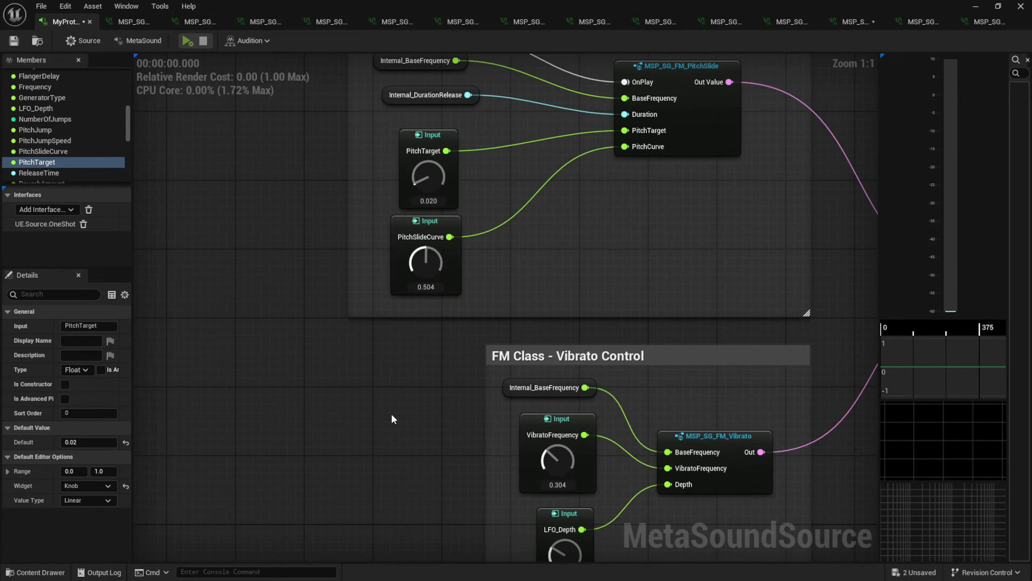
{"action": "key", "text": "space"}
Raise PitchTarget to 1.0 in the FM Class - Pitch Slide section and play the MetaSound
{"action": "right_click_drag", "start_coordinate": [477, 450], "coordinate": [452, 403]}
{"action": "right_click_drag", "start_coordinate": [480, 235], "coordinate": [490, 356]}
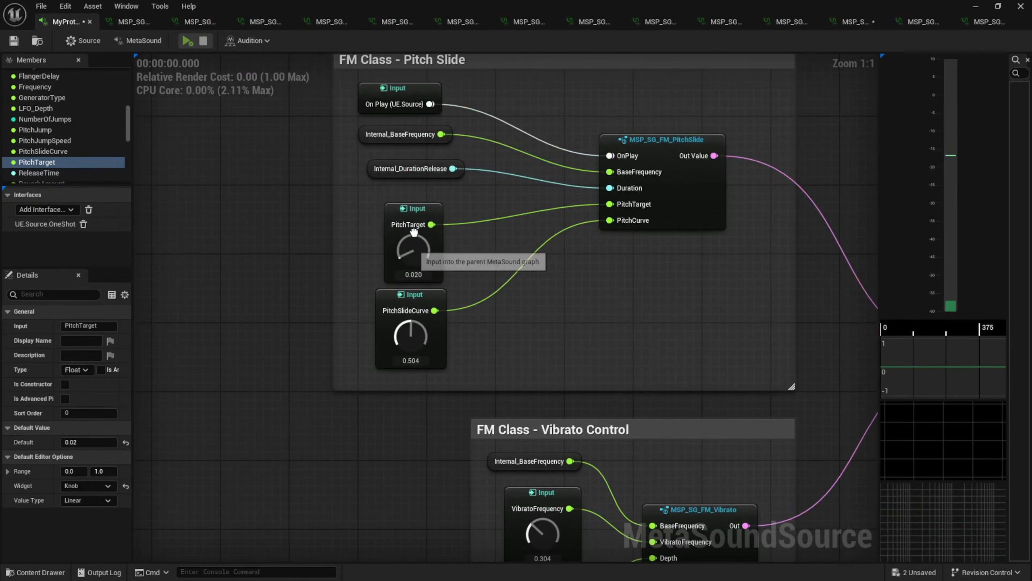
{"action": "left_click_drag", "start_coordinate": [412, 249], "coordinate": [465, 116]}
{"action": "key", "text": "space"}
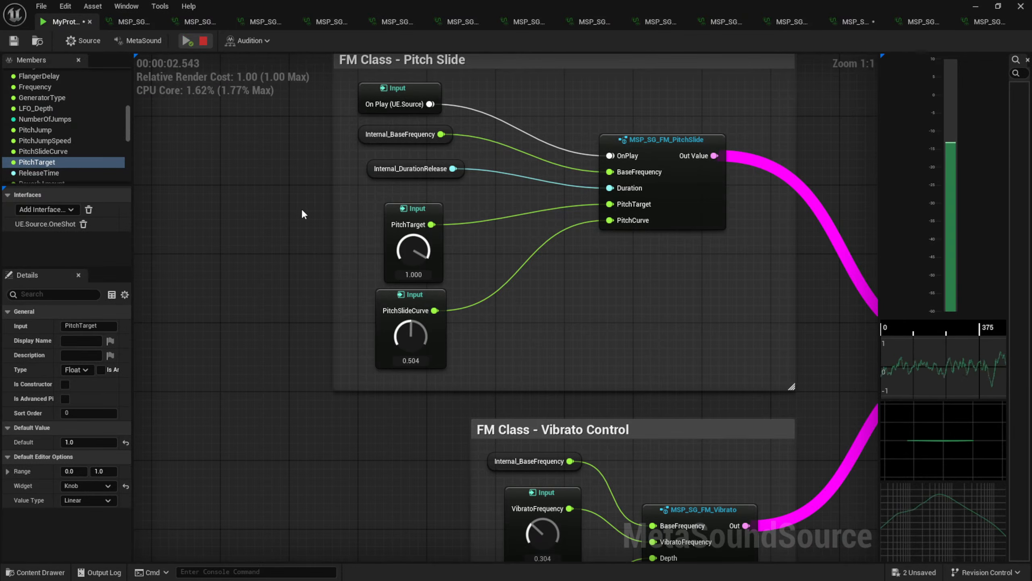
Play the MetaSound again and review the base frequency mapping, Multistage Jump, Pitch Slide and Vibrato Control sections
{"action": "right_click_drag", "start_coordinate": [302, 214], "coordinate": [363, 553]}
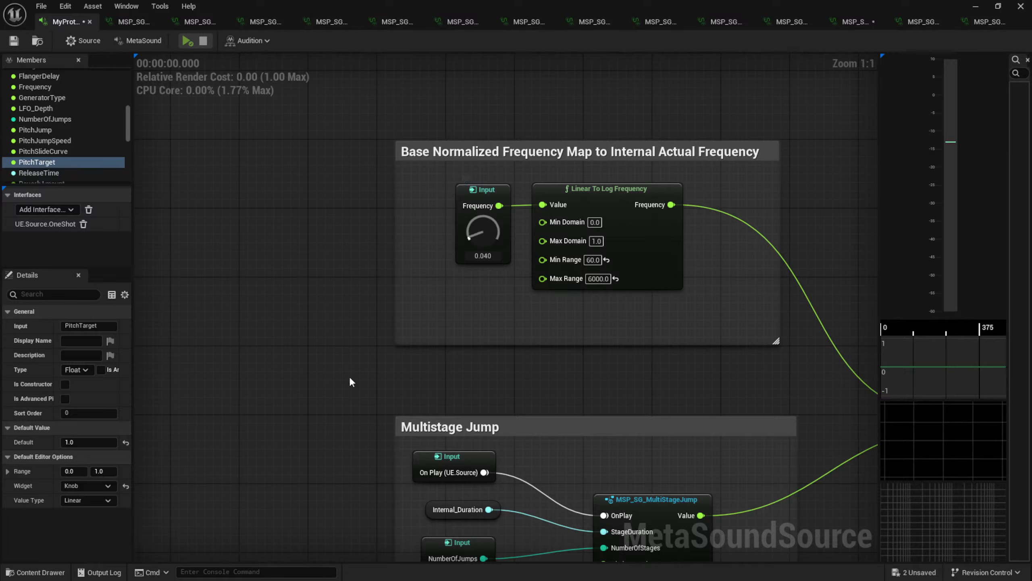
{"action": "key", "text": "space"}
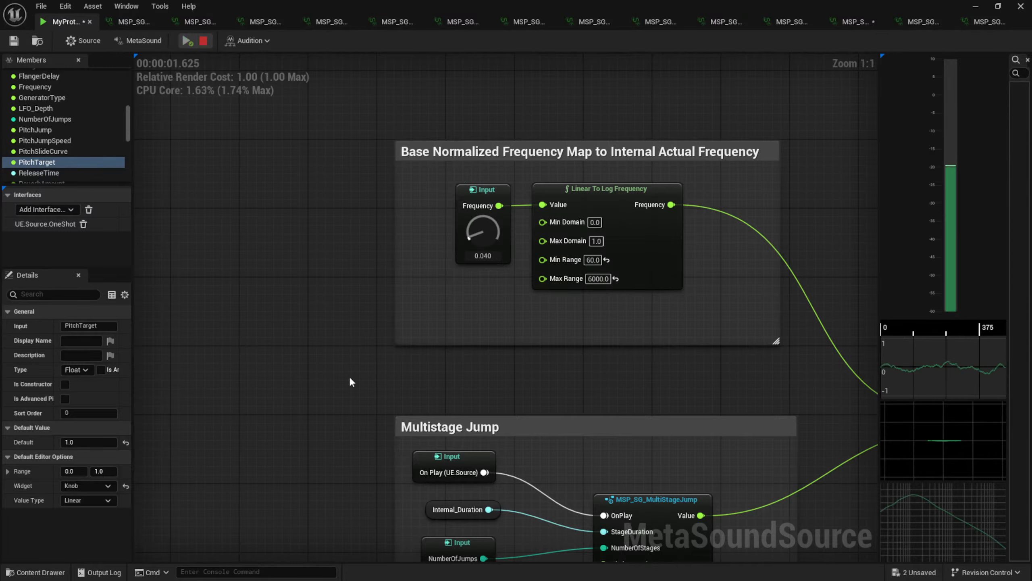
{"action": "right_click_drag", "start_coordinate": [312, 540], "coordinate": [351, 227]}
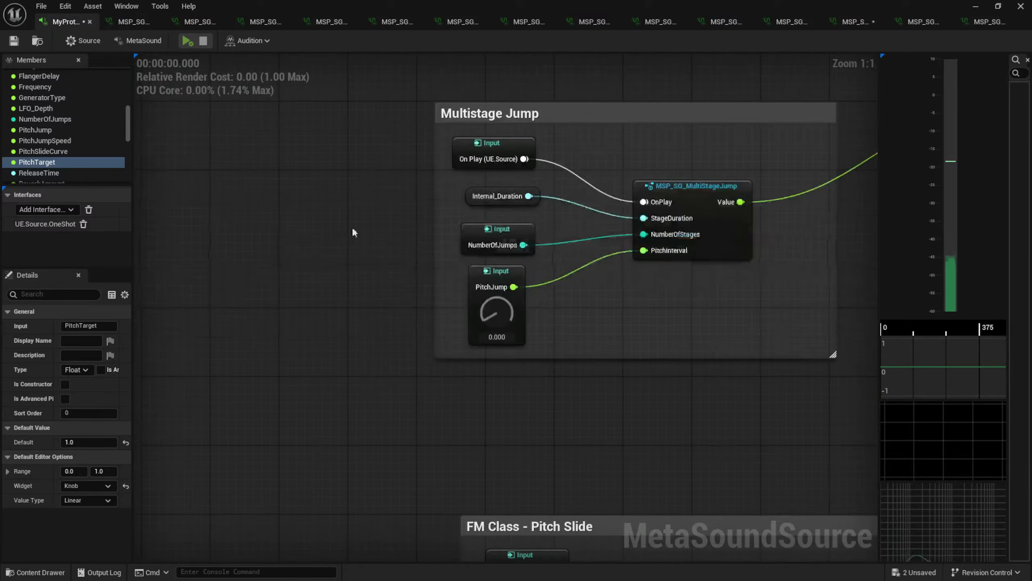
{"action": "scroll", "coordinate": [353, 229], "scroll_direction": "down", "scroll_amount": 3}
{"action": "right_click_drag", "start_coordinate": [411, 342], "coordinate": [435, 69]}
{"action": "right_click_drag", "start_coordinate": [444, 456], "coordinate": [399, 376]}
{"action": "scroll", "coordinate": [423, 385], "scroll_direction": "up", "scroll_amount": 3}
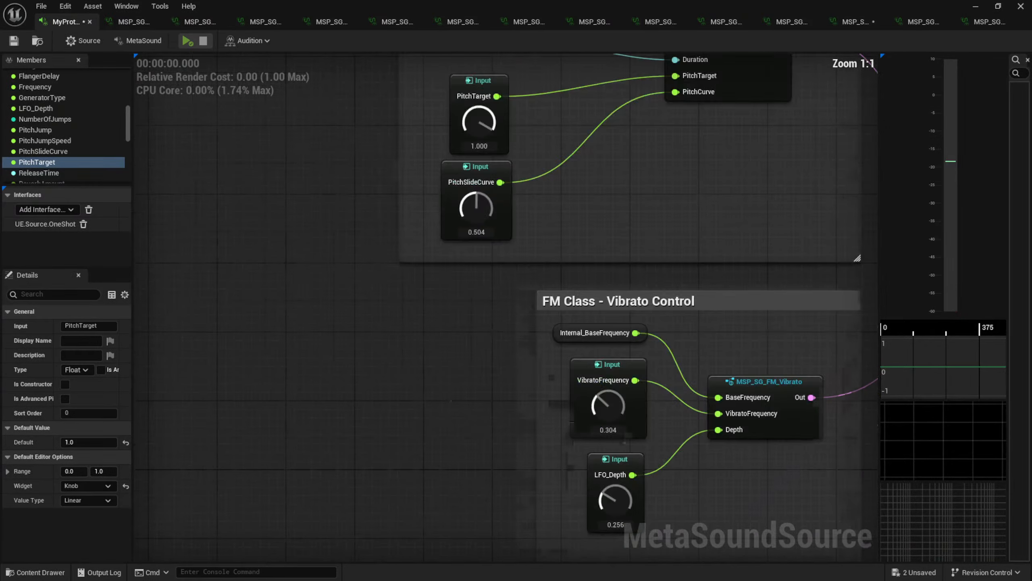
{"action": "right_click_drag", "start_coordinate": [468, 429], "coordinate": [360, 364]}
{"action": "right_click_drag", "start_coordinate": [399, 292], "coordinate": [427, 414]}
{"action": "right_click_drag", "start_coordinate": [421, 308], "coordinate": [447, 393]}
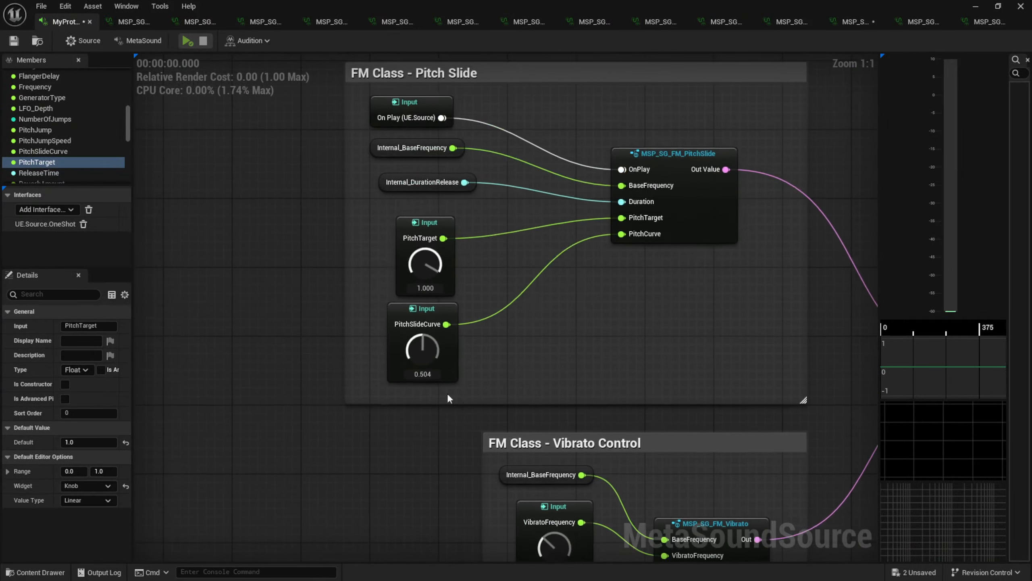
{"action": "right_click_drag", "start_coordinate": [459, 447], "coordinate": [431, 271]}
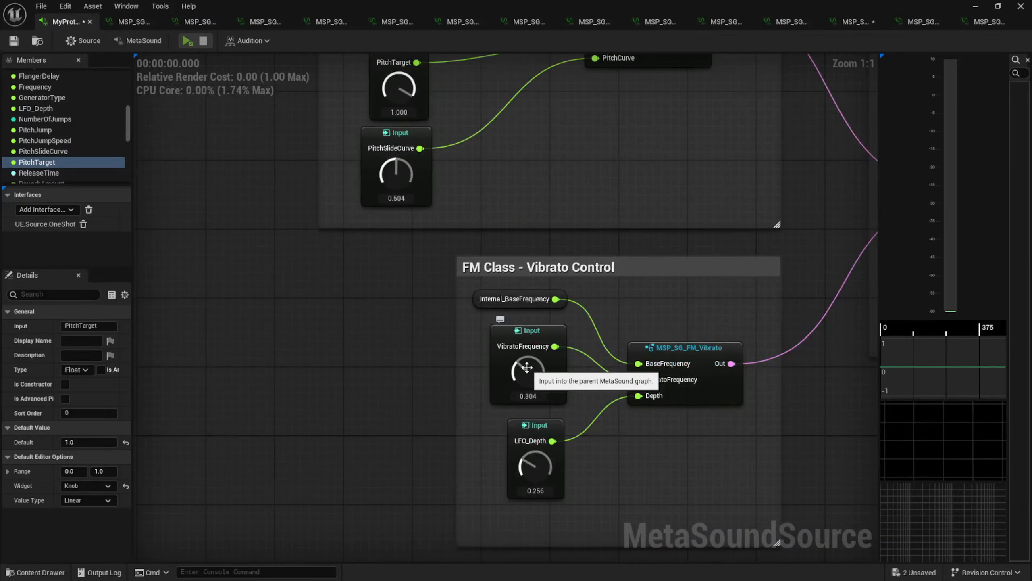
Revisit the base frequency section, set PitchTarget to 0.496 in the Pitch Slide section, and play the MetaSound
{"action": "scroll", "coordinate": [410, 350], "scroll_direction": "down", "scroll_amount": 4}
{"action": "right_click_drag", "start_coordinate": [362, 173], "coordinate": [406, 465]}
{"action": "right_click_drag", "start_coordinate": [437, 300], "coordinate": [424, 479]}
{"action": "scroll", "coordinate": [433, 303], "scroll_direction": "up", "scroll_amount": 4}
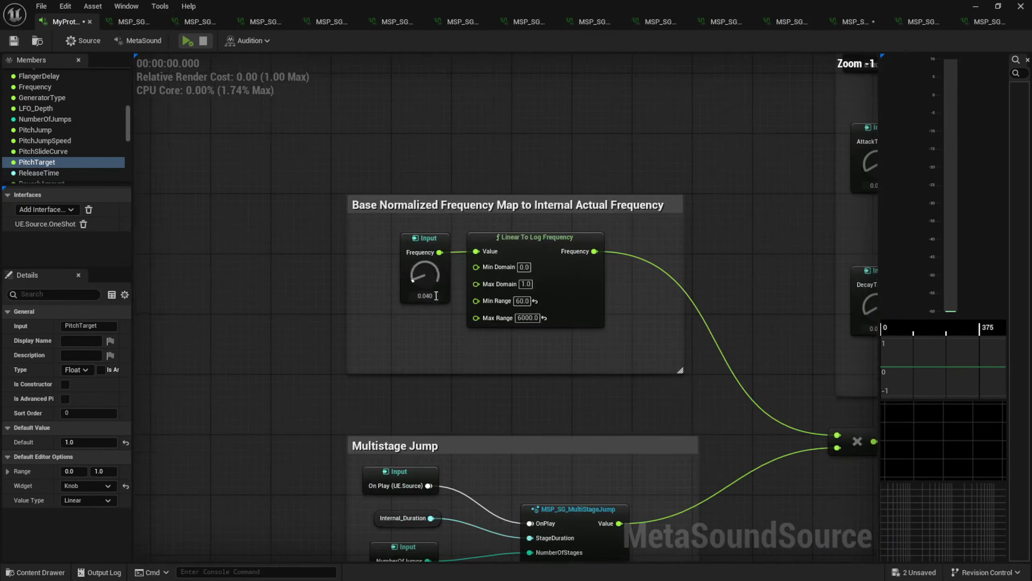
{"action": "right_click_drag", "start_coordinate": [307, 406], "coordinate": [464, 393]}
{"action": "key", "text": "space"}
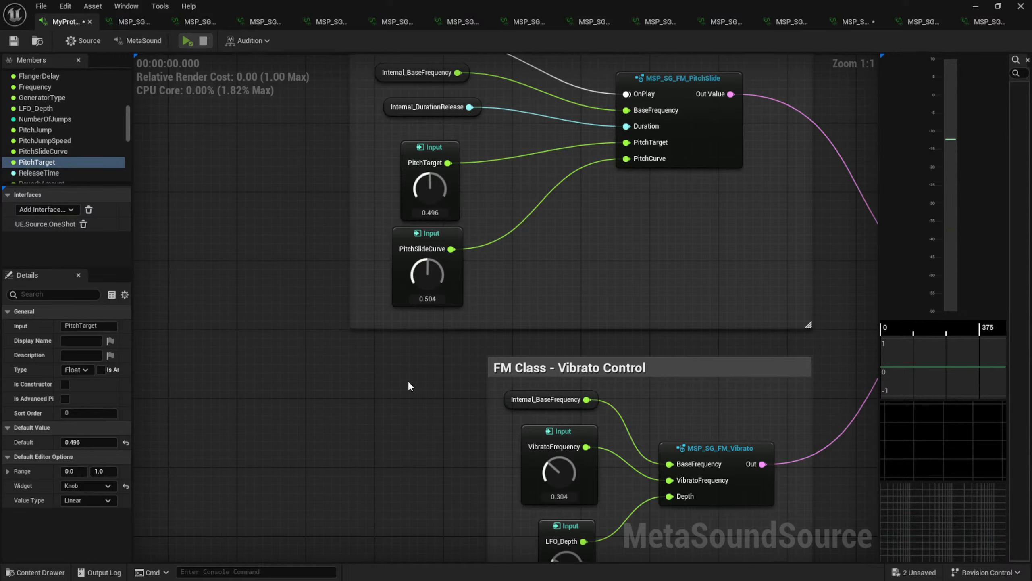
{"action": "key", "text": "space"}
Set LFO_Depth to 1.0 in the FM Class - Vibrato Control section and play the MetaSound
{"action": "right_click_drag", "start_coordinate": [411, 413], "coordinate": [415, 311]}
{"action": "left_click_drag", "start_coordinate": [497, 391], "coordinate": [507, 291]}
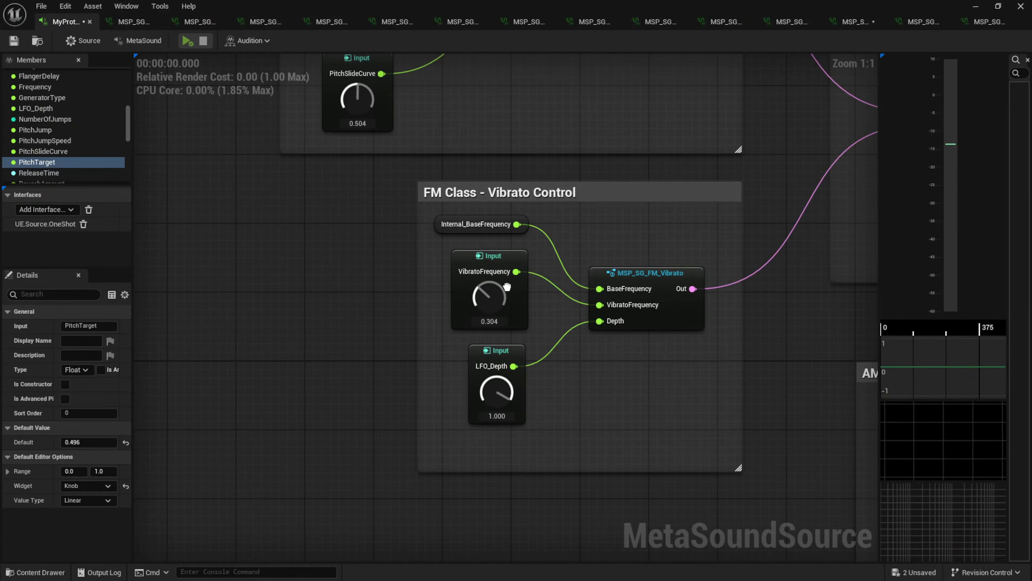
{"action": "key", "text": "space"}
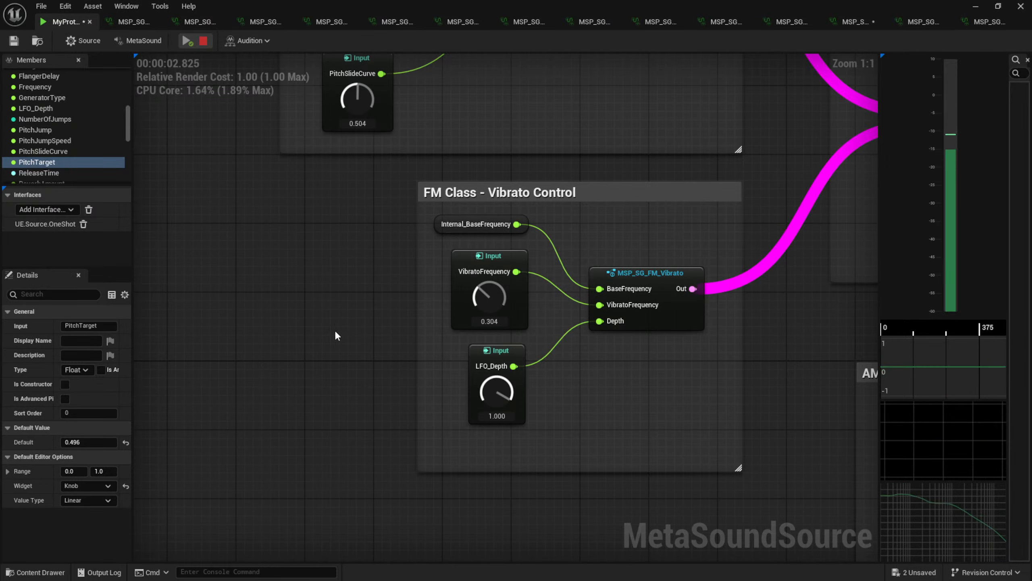
Set VibratoFrequency to 0.22 and LFO_Depth to 0.792 in the Vibrato Control section, playing the MetaSound to check
{"action": "right_click_drag", "start_coordinate": [348, 295], "coordinate": [359, 415]}
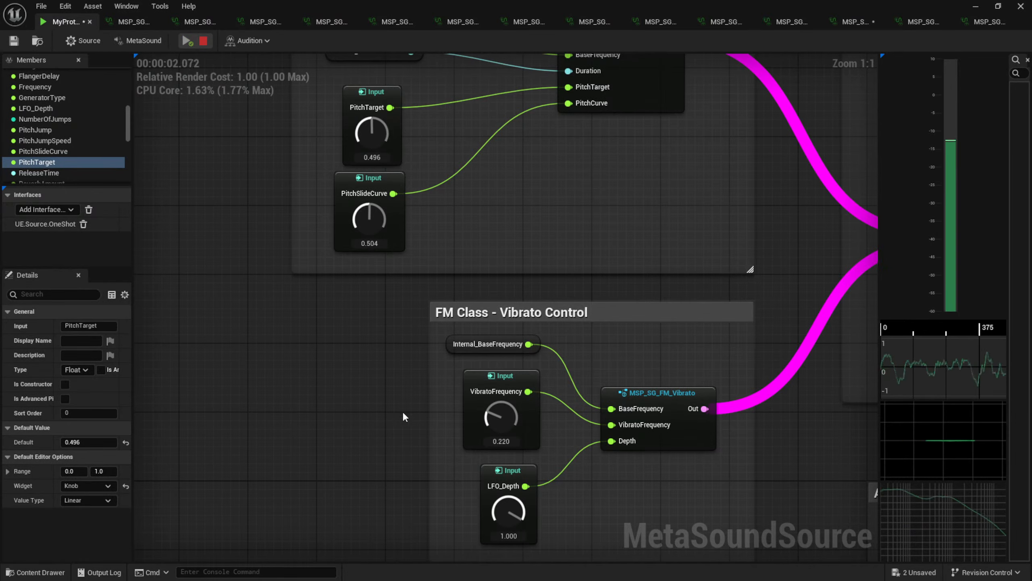
{"action": "right_click_drag", "start_coordinate": [811, 438], "coordinate": [786, 279]}
{"action": "left_click_drag", "start_coordinate": [545, 352], "coordinate": [542, 377]}
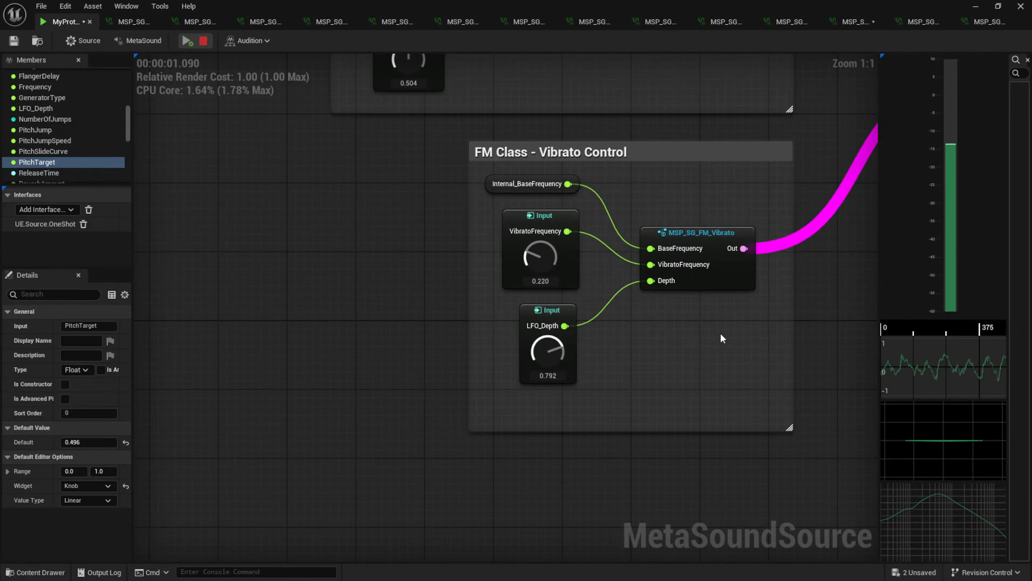
Set AmpLFOFrequency to 0.72 and AmpLFODepth to 0.392 in the Amplitude LFO section and play the MetaSound
{"action": "right_click_drag", "start_coordinate": [849, 328], "coordinate": [425, 272]}
{"action": "right_click_drag", "start_coordinate": [755, 272], "coordinate": [391, 255]}
{"action": "right_click_drag", "start_coordinate": [594, 291], "coordinate": [566, 261]}
{"action": "right_click_drag", "start_coordinate": [721, 335], "coordinate": [490, 232]}
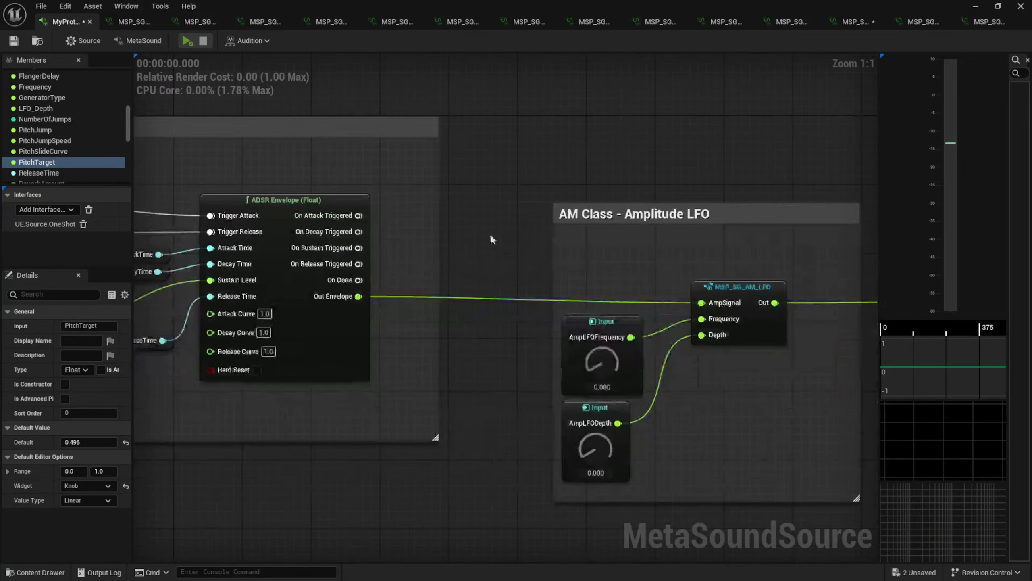
{"action": "right_click_drag", "start_coordinate": [560, 274], "coordinate": [404, 216]}
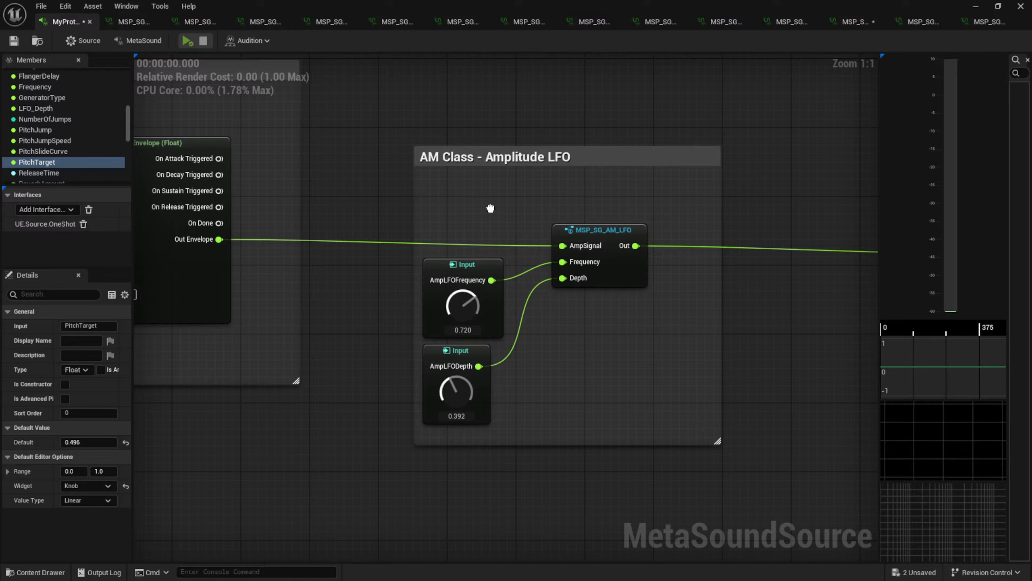
{"action": "key", "text": "space"}
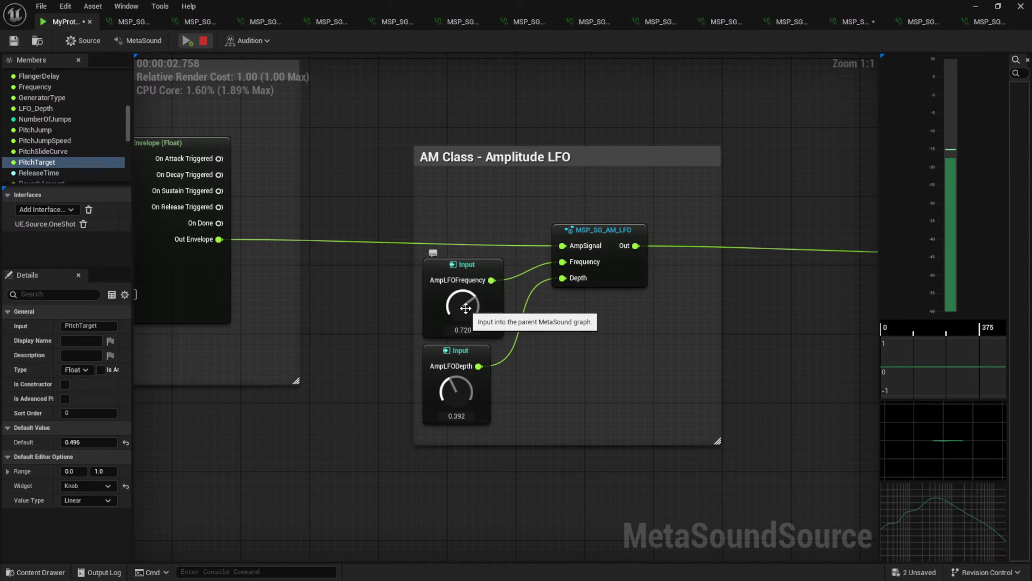
Adjust AmpLFOFrequency to 0.644 and AmpLFODepth to 0.736, and play the MetaSound to hear the stronger amplitude modulation
{"action": "key", "text": "space"}
{"action": "left_click_drag", "start_coordinate": [462, 310], "coordinate": [465, 295]}
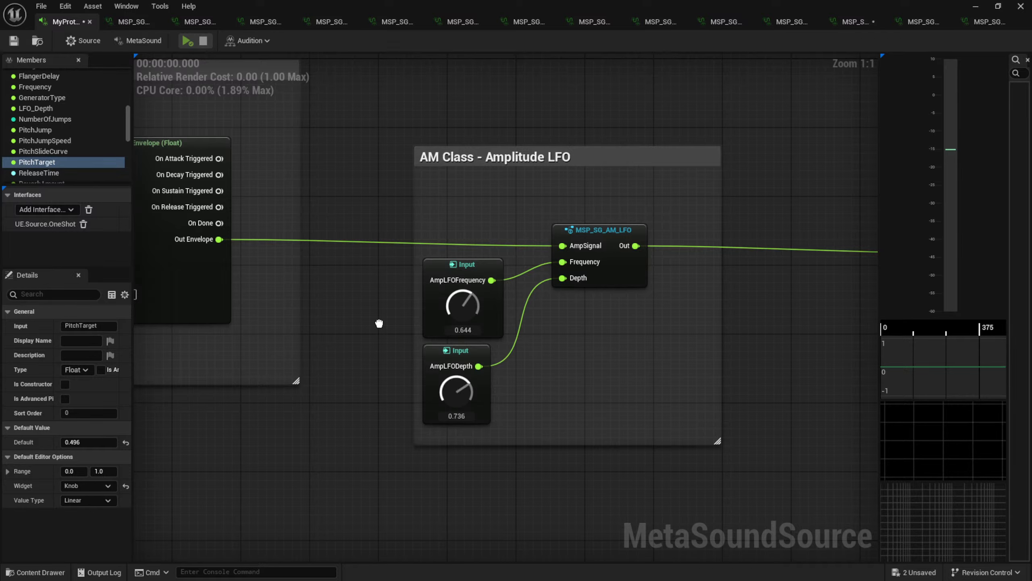
{"action": "key", "text": "space"}
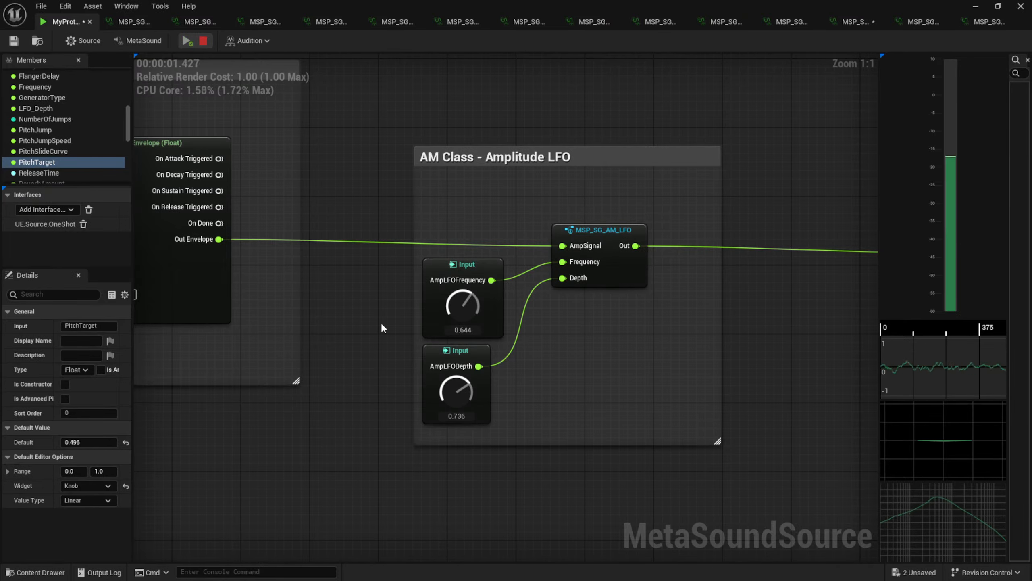
Set WaveShaperAmount to 0.672 in the WaveShaper section and play the MetaSound
{"action": "right_click_drag", "start_coordinate": [360, 161], "coordinate": [317, 373]}
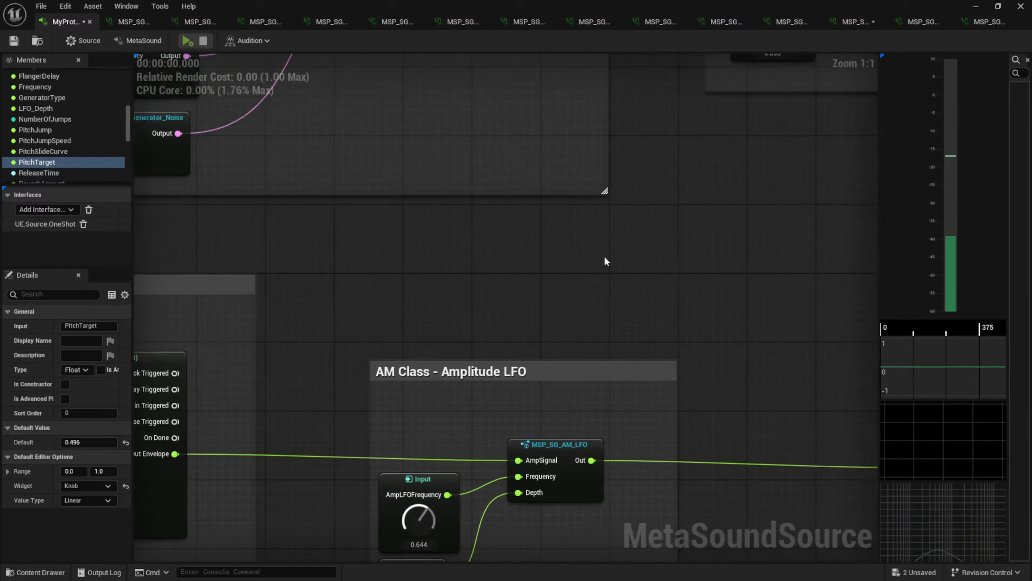
{"action": "right_click_drag", "start_coordinate": [693, 249], "coordinate": [395, 178]}
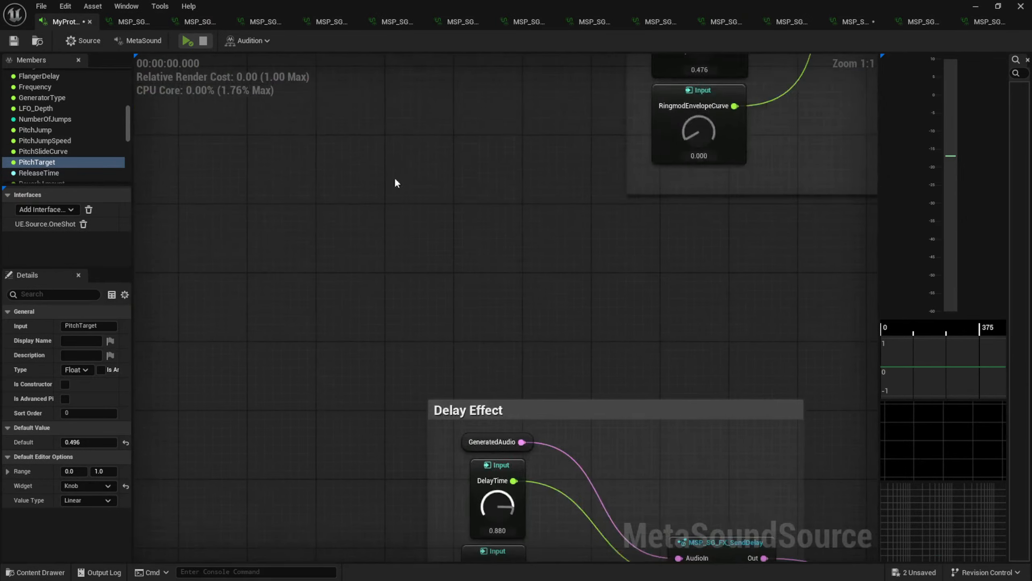
{"action": "scroll", "coordinate": [537, 250], "scroll_direction": "down", "scroll_amount": 2}
{"action": "right_click_drag", "start_coordinate": [537, 254], "coordinate": [674, 473]}
{"action": "scroll", "coordinate": [540, 440], "scroll_direction": "up", "scroll_amount": 2}
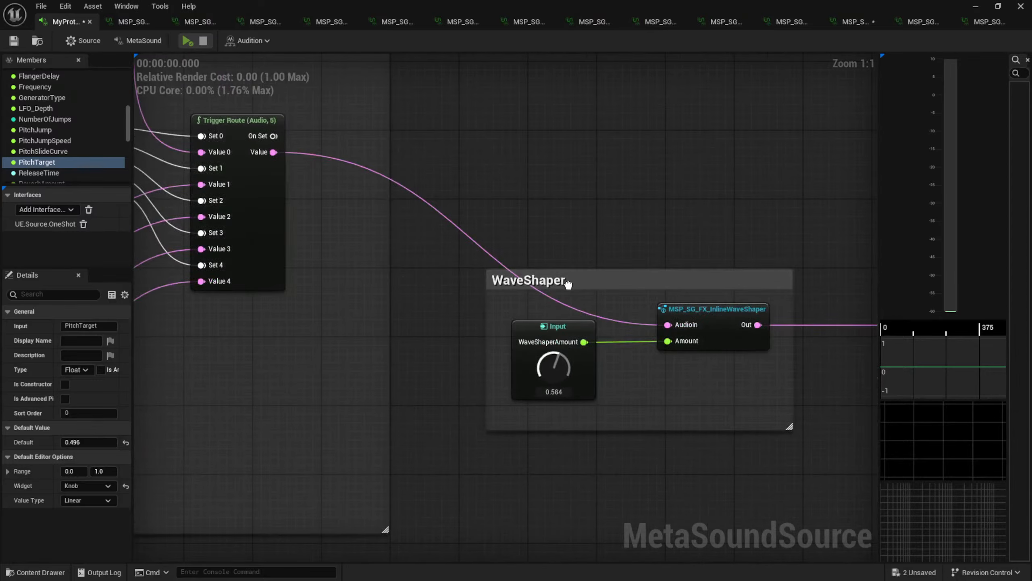
{"action": "key", "text": "space"}
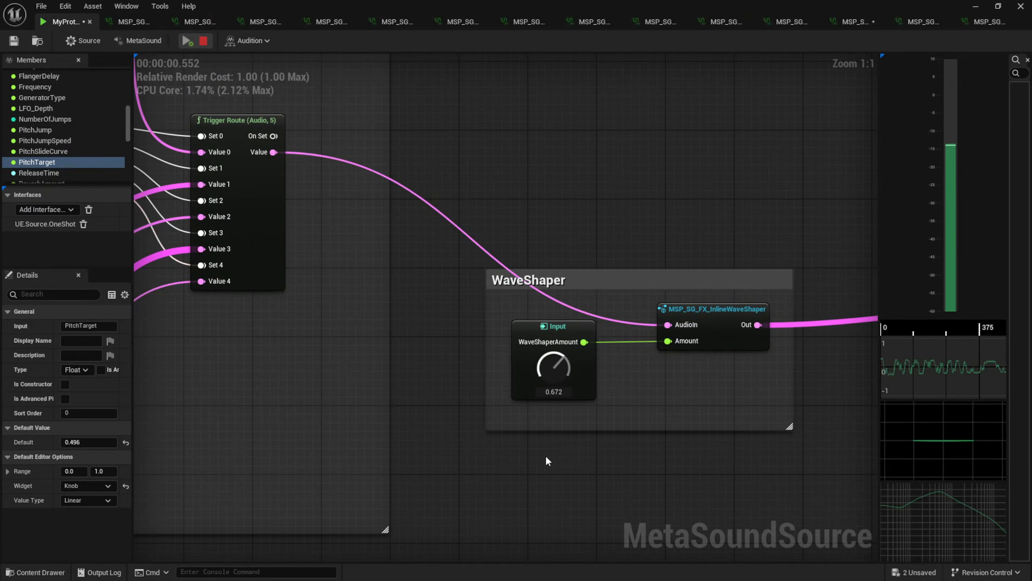
Set BitCrusherAmount to 1.0 and BitCrusherSampleRate to 0.524 in the BitCrusher section, and play the MetaSound
{"action": "right_click_drag", "start_coordinate": [711, 467], "coordinate": [325, 396]}
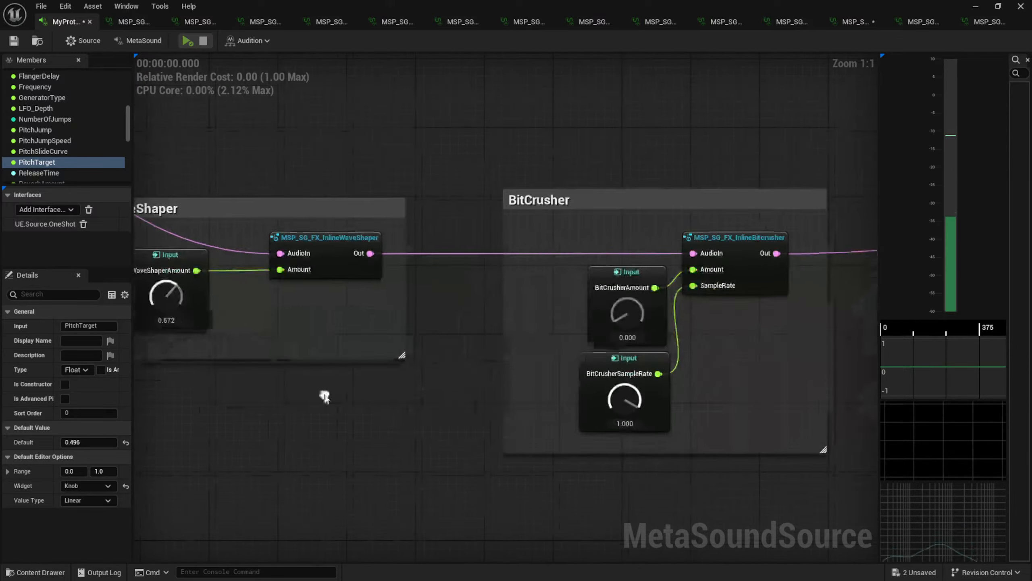
{"action": "right_click_drag", "start_coordinate": [450, 412], "coordinate": [209, 366]}
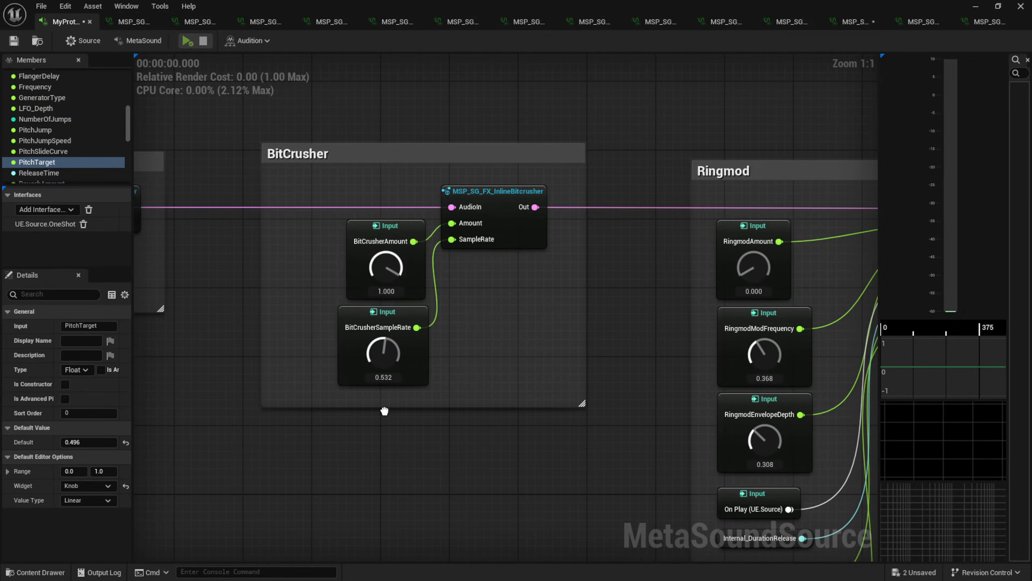
{"action": "key", "text": "space"}
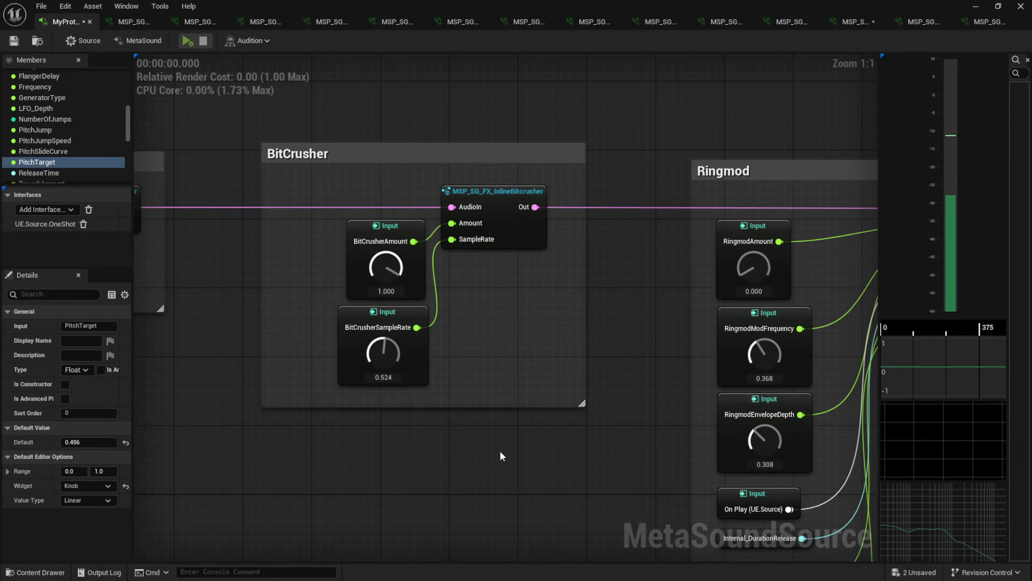
Set RingmodAmount to 0.524 in the Ringmod section, playing the MetaSound at intermediate amounts and at this value
{"action": "right_click_drag", "start_coordinate": [500, 450], "coordinate": [214, 359]}
{"action": "right_click_drag", "start_coordinate": [309, 396], "coordinate": [162, 350]}
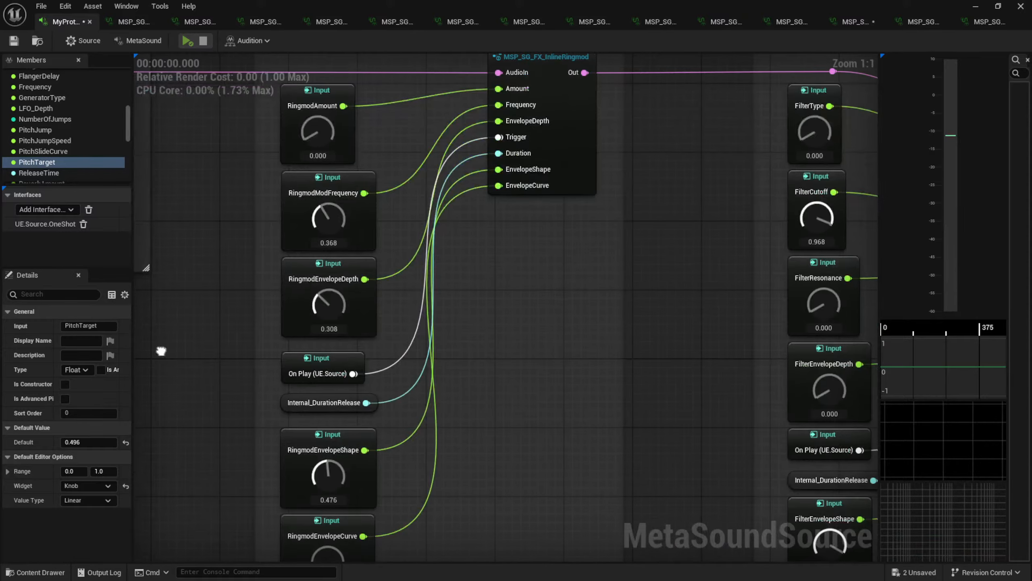
{"action": "right_click_drag", "start_coordinate": [193, 320], "coordinate": [202, 369]}
{"action": "left_click_drag", "start_coordinate": [326, 189], "coordinate": [342, 127]}
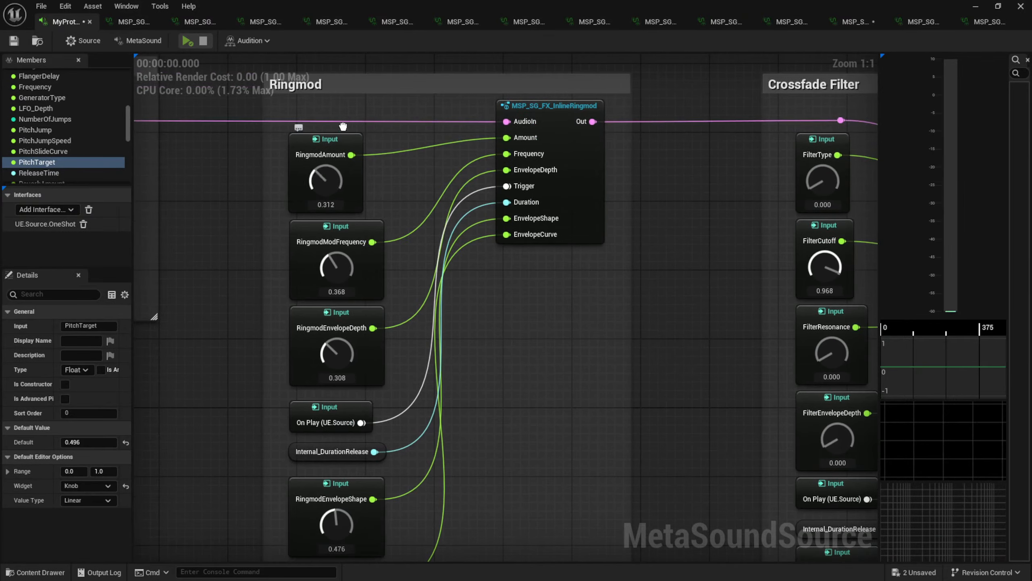
{"action": "key", "text": "space"}
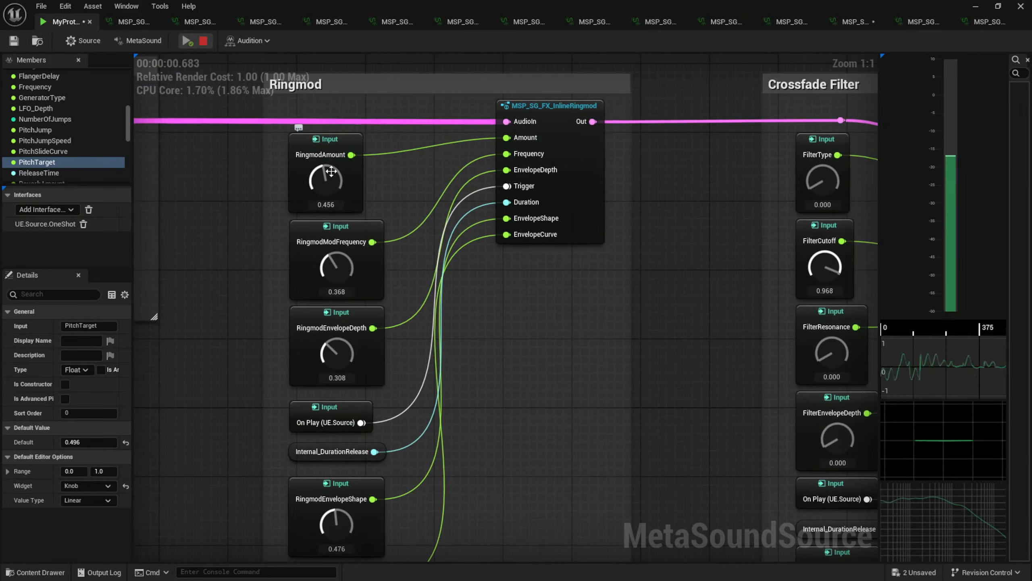
{"action": "mouse_move", "coordinate": [327, 174]}
{"action": "left_mouse_down"}
{"action": "mouse_move", "coordinate": [327, 188]}
{"action": "mouse_move", "coordinate": [340, 163]}
{"action": "left_mouse_up"}
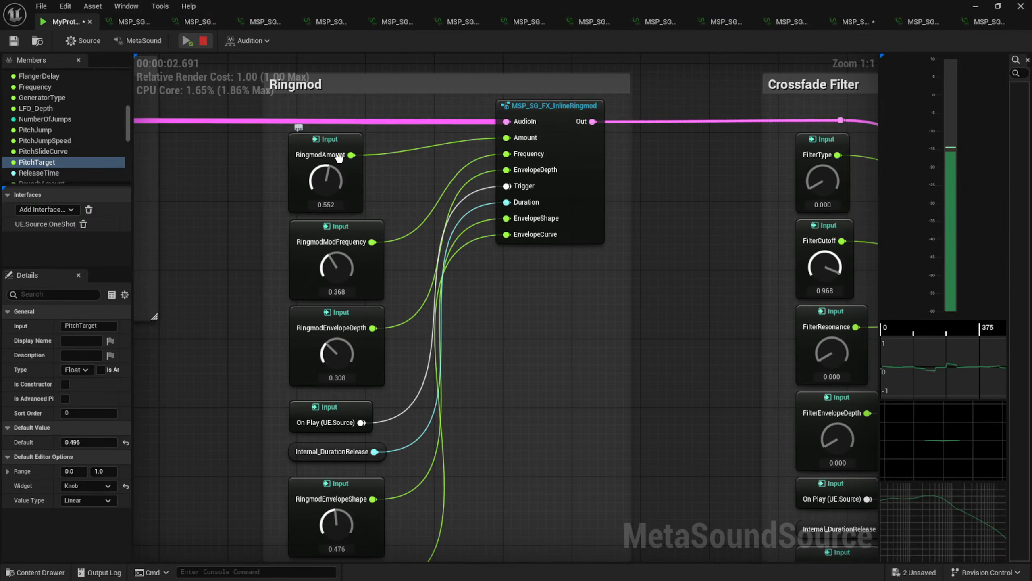
{"action": "key", "text": "space"}
{"action": "key", "text": "space"}
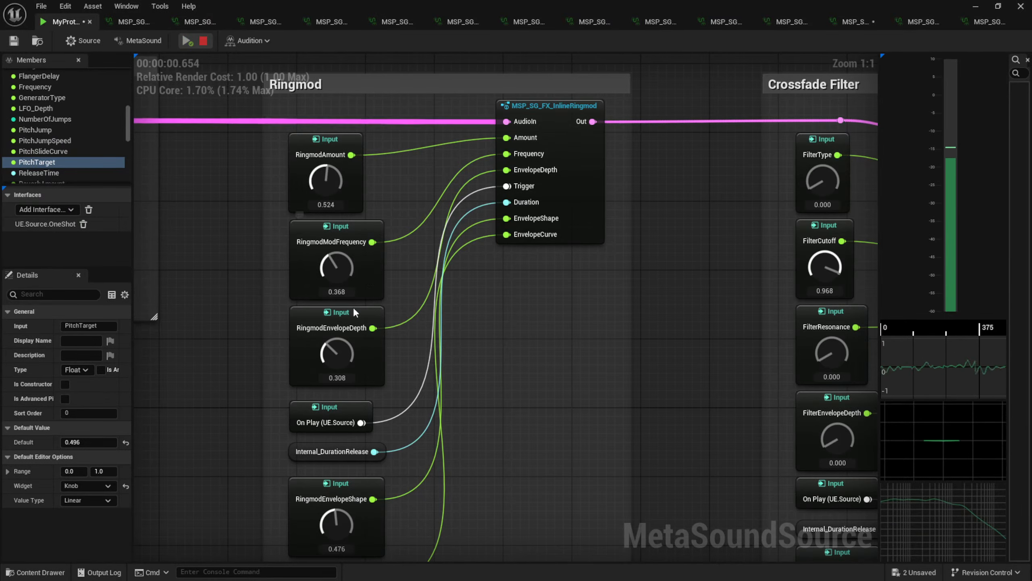
{"action": "key", "text": "space"}
Set FilterCutoff and FilterEnvelopeDepth to 1.0 in the Crossfade Filter section, and play the MetaSound
{"action": "right_click_drag", "start_coordinate": [666, 395], "coordinate": [391, 230]}
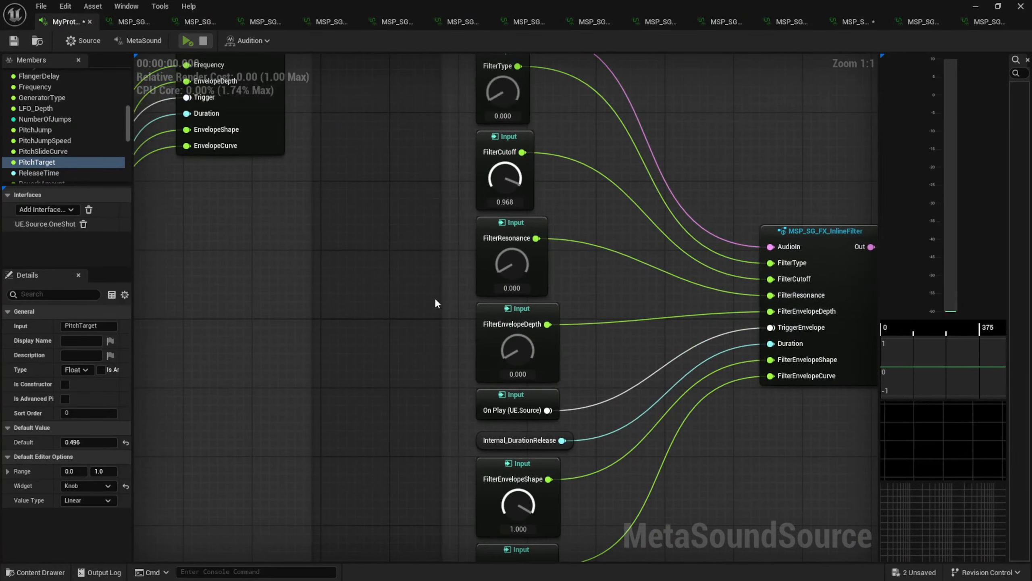
{"action": "right_click_drag", "start_coordinate": [471, 367], "coordinate": [467, 420]}
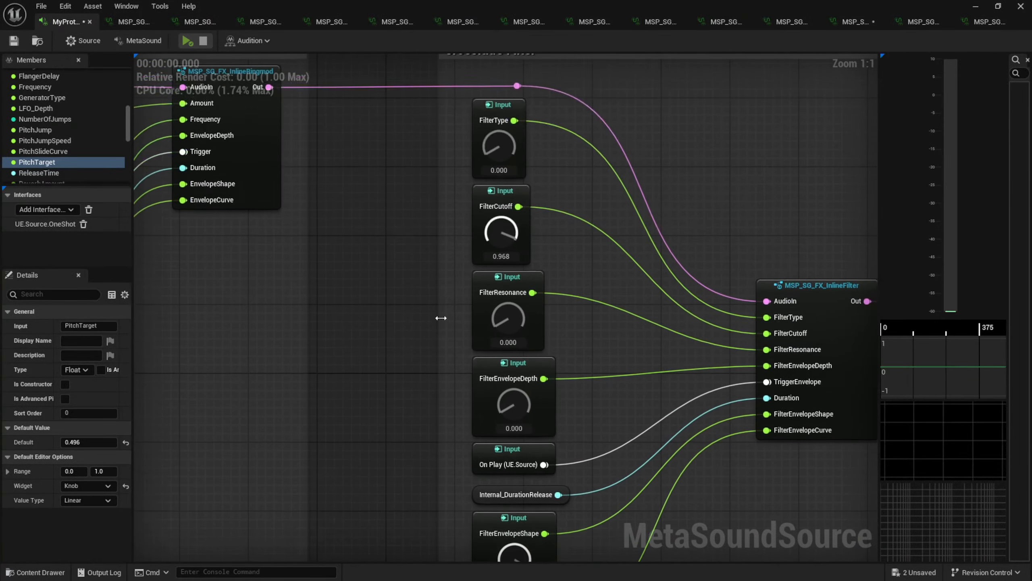
{"action": "left_click_drag", "start_coordinate": [513, 239], "coordinate": [493, 301]}
{"action": "right_click_drag", "start_coordinate": [444, 337], "coordinate": [440, 219]}
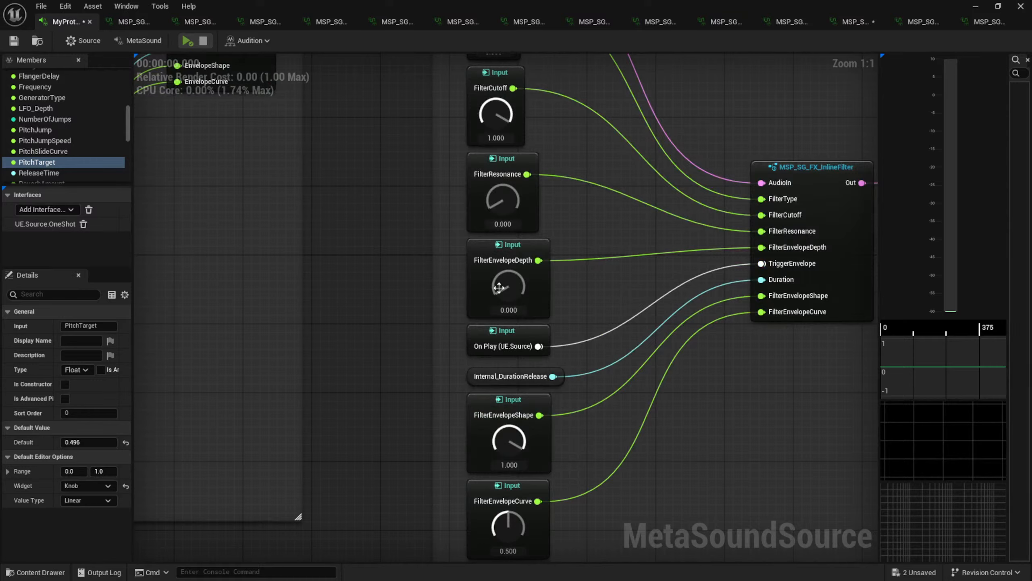
{"action": "left_click_drag", "start_coordinate": [499, 288], "coordinate": [435, 203]}
{"action": "key", "text": "space"}
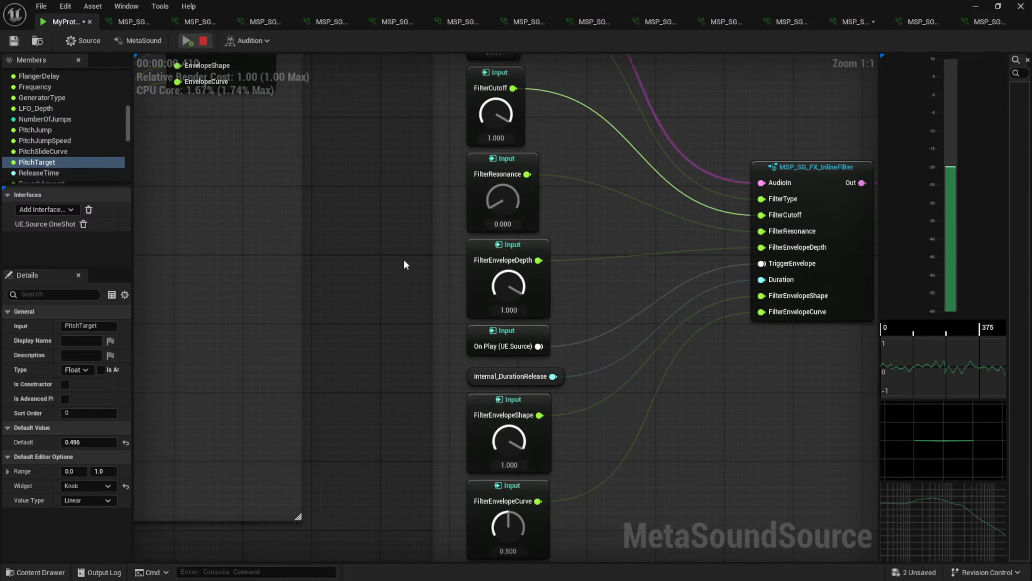
Compare FilterEnvelopeShape at 0.0 and at 1.0 by playing the MetaSound with each value
{"action": "left_click_drag", "start_coordinate": [508, 438], "coordinate": [499, 577]}
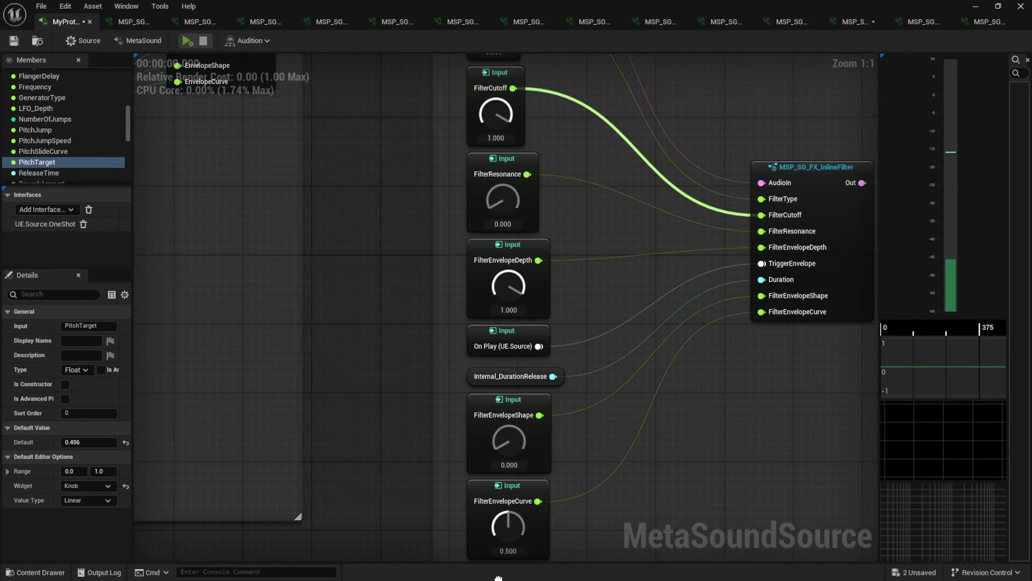
{"action": "key", "text": "space"}
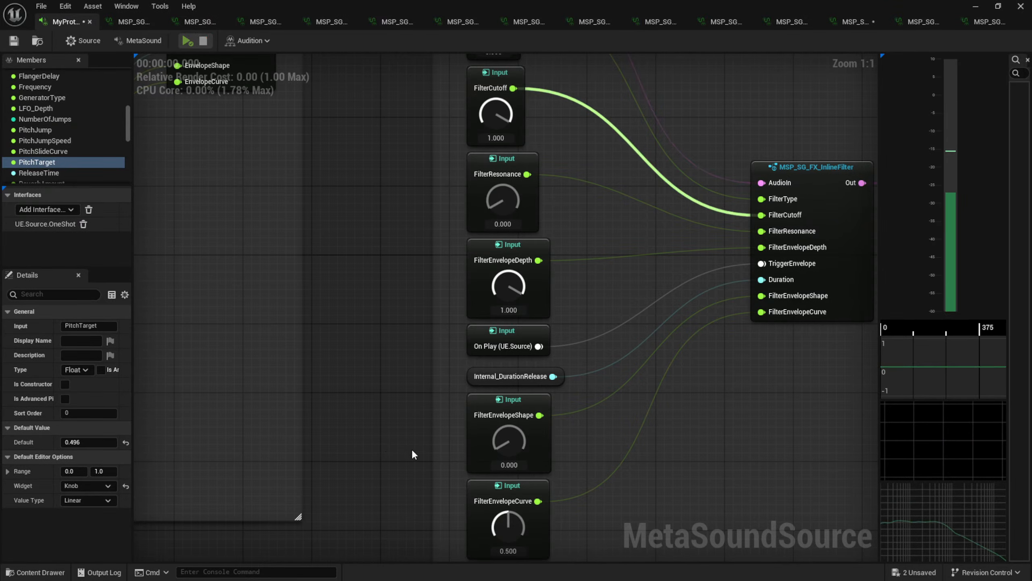
{"action": "right_click_drag", "start_coordinate": [426, 447], "coordinate": [477, 480]}
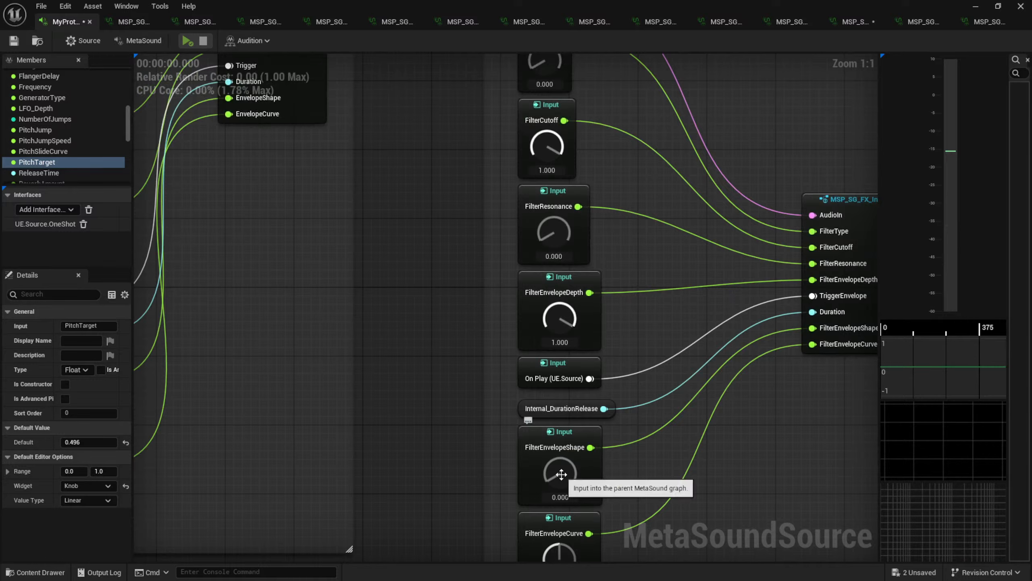
{"action": "left_click_drag", "start_coordinate": [558, 471], "coordinate": [579, 289]}
{"action": "key", "text": "space"}
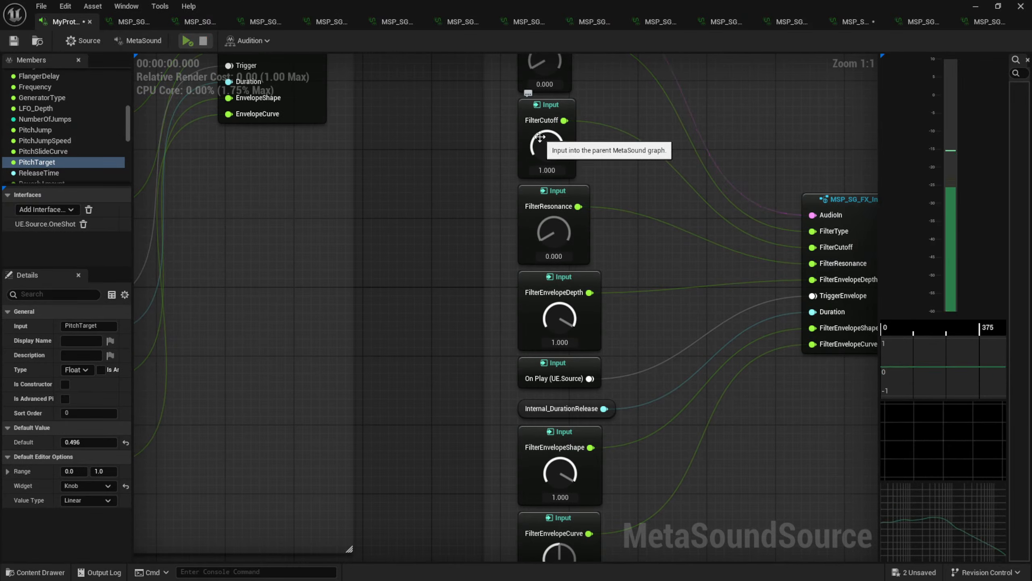
Set FilterCutoff and FilterEnvelopeShape to 0.0 in the Crossfade Filter section, and play the MetaSound
{"action": "left_click_drag", "start_coordinate": [529, 139], "coordinate": [501, 369]}
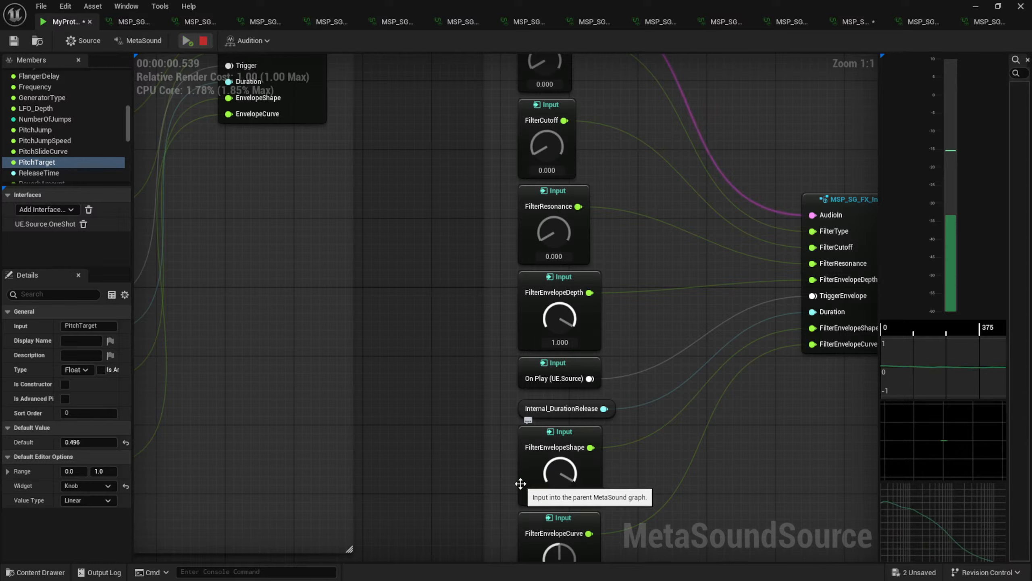
{"action": "left_click_drag", "start_coordinate": [565, 481], "coordinate": [560, 558]}
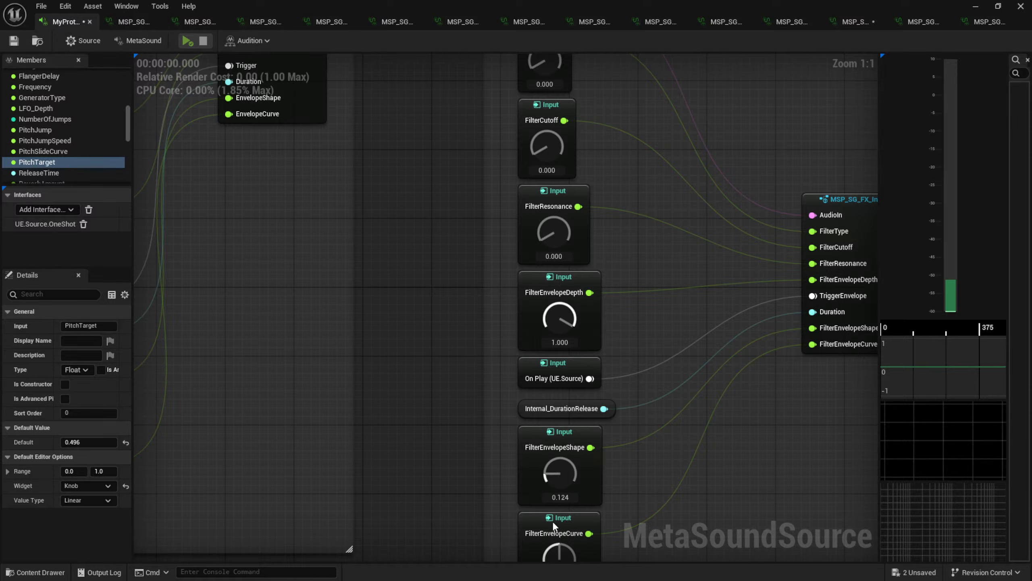
{"action": "right_click_drag", "start_coordinate": [435, 464], "coordinate": [420, 391]}
{"action": "key", "text": "space"}
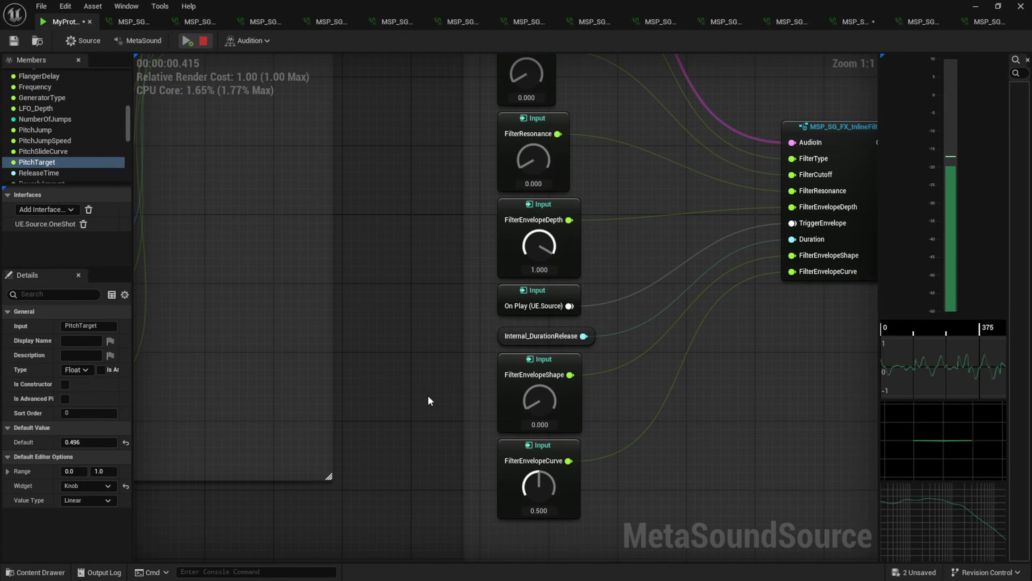
Set Duration to 0.352 and ReleaseTime to 0.104 in the Internal Time Conversion section, playing the MetaSound after the changes
{"action": "right_click_drag", "start_coordinate": [418, 345], "coordinate": [478, 457]}
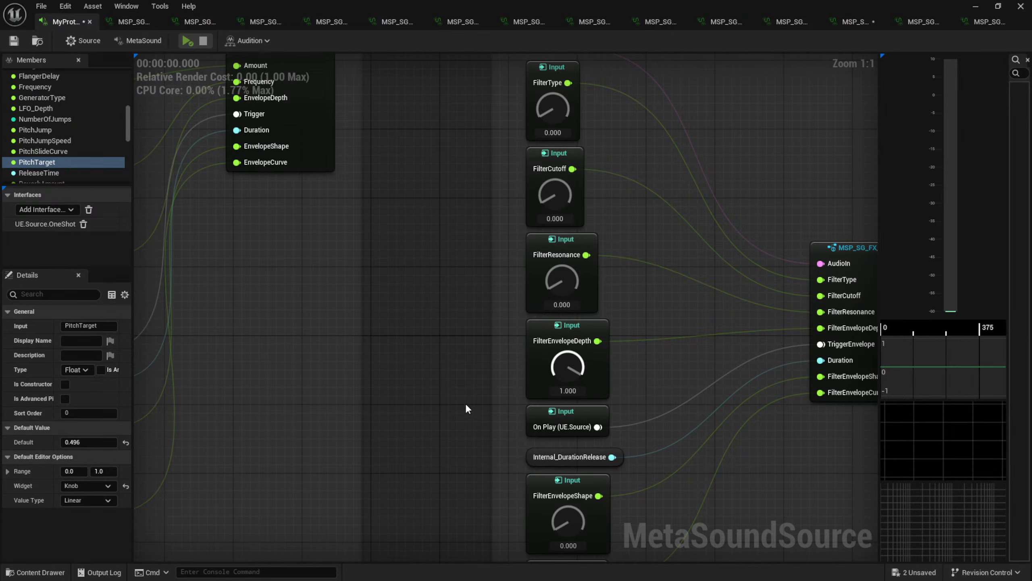
{"action": "right_click_drag", "start_coordinate": [482, 410], "coordinate": [457, 309]}
{"action": "scroll", "coordinate": [442, 262], "scroll_direction": "down", "scroll_amount": 4}
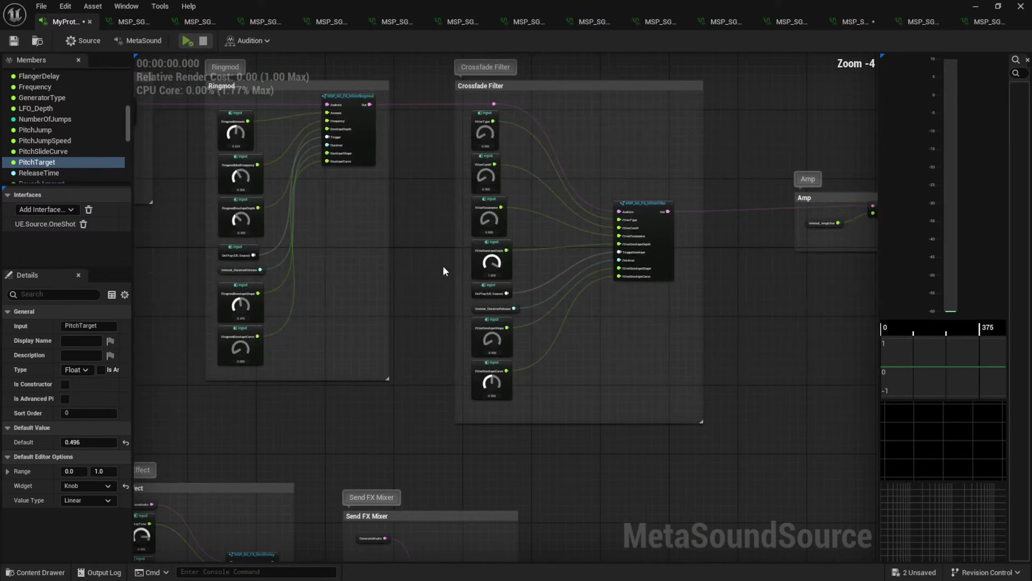
{"action": "right_click_drag", "start_coordinate": [442, 265], "coordinate": [622, 418]}
{"action": "right_click_drag", "start_coordinate": [454, 166], "coordinate": [711, 352]}
{"action": "right_click_drag", "start_coordinate": [513, 291], "coordinate": [670, 465]}
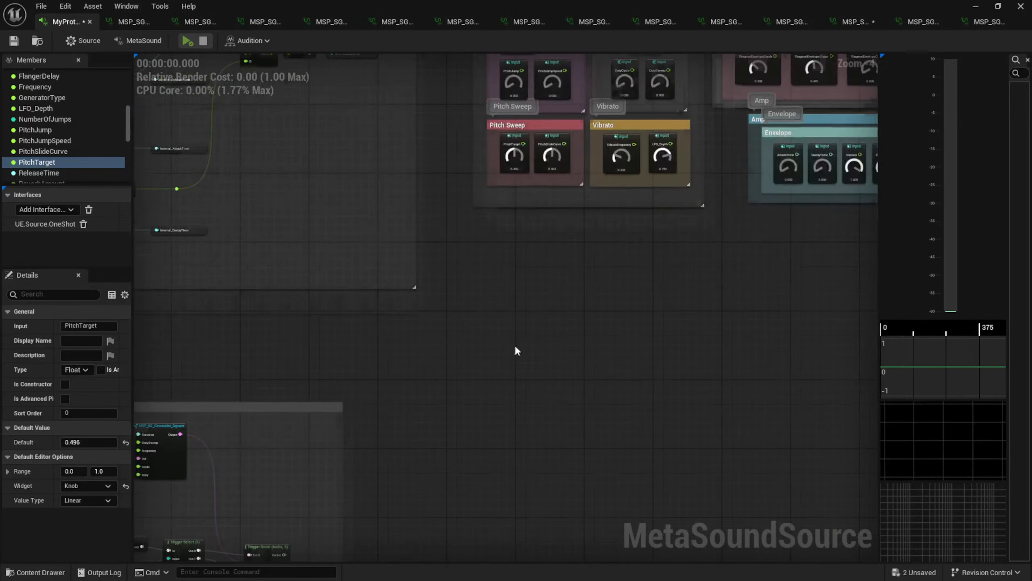
{"action": "right_click_drag", "start_coordinate": [339, 211], "coordinate": [583, 390]}
{"action": "right_click_drag", "start_coordinate": [313, 255], "coordinate": [628, 348]}
{"action": "scroll", "coordinate": [380, 338], "scroll_direction": "up", "scroll_amount": 4}
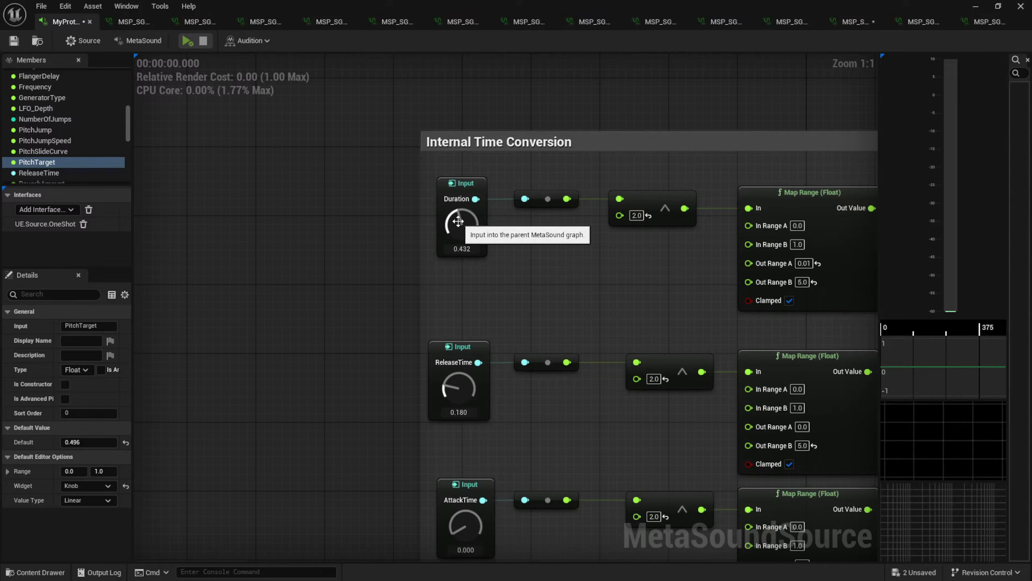
{"action": "left_click_drag", "start_coordinate": [459, 221], "coordinate": [458, 232]}
{"action": "key", "text": "space"}
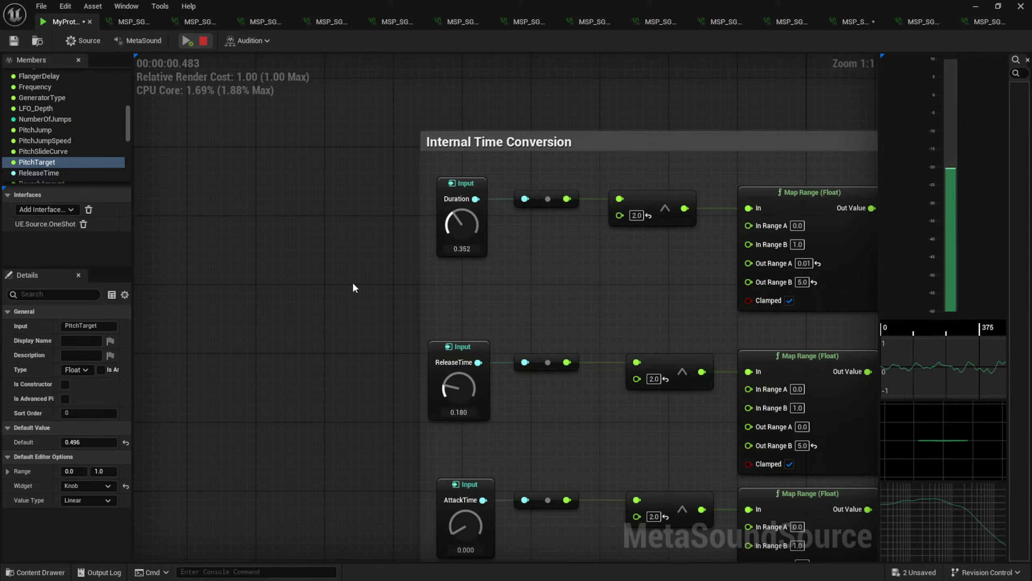
{"action": "right_click_drag", "start_coordinate": [380, 392], "coordinate": [370, 189]}
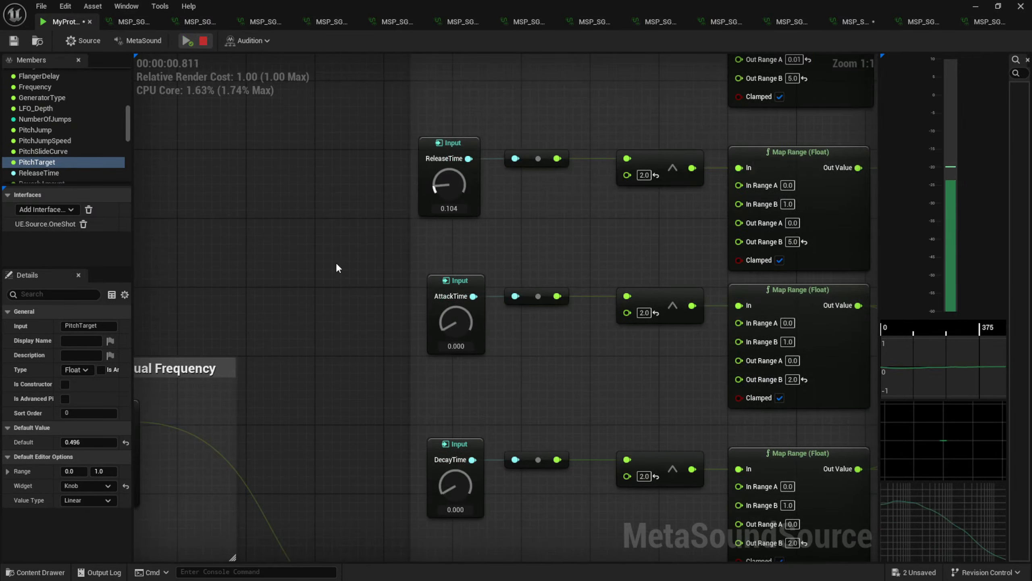
Set Duration to 0.128 and ReleaseTime to 0.228 in the Internal Time Conversion section, and play the shorter sound
{"action": "scroll", "coordinate": [350, 306], "scroll_direction": "down", "scroll_amount": 4}
{"action": "scroll", "coordinate": [351, 306], "scroll_direction": "down", "scroll_amount": 1}
{"action": "right_click_drag", "start_coordinate": [702, 475], "coordinate": [386, 178]}
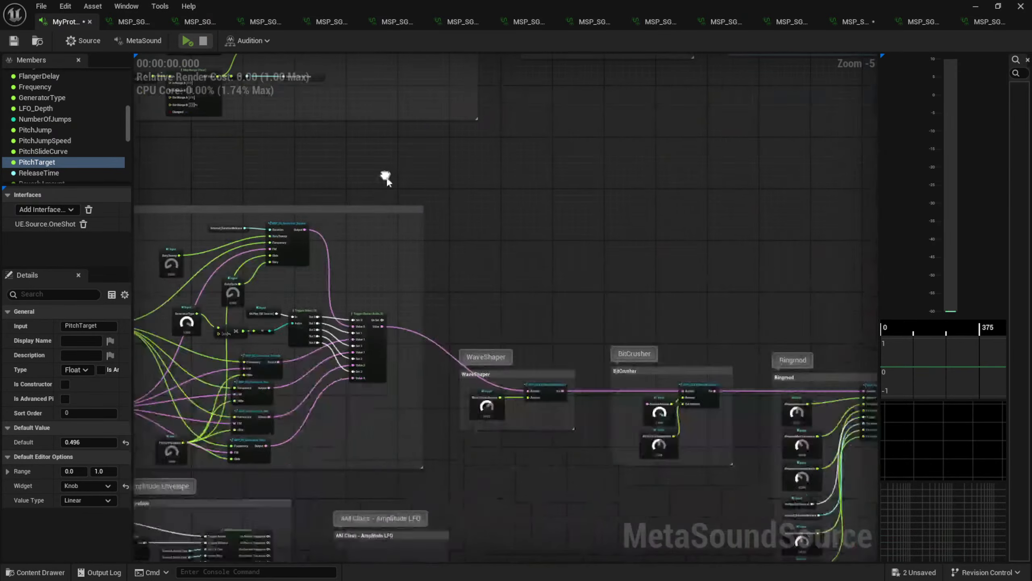
{"action": "right_click_drag", "start_coordinate": [602, 298], "coordinate": [370, 116]}
{"action": "right_click_drag", "start_coordinate": [453, 300], "coordinate": [508, 290]}
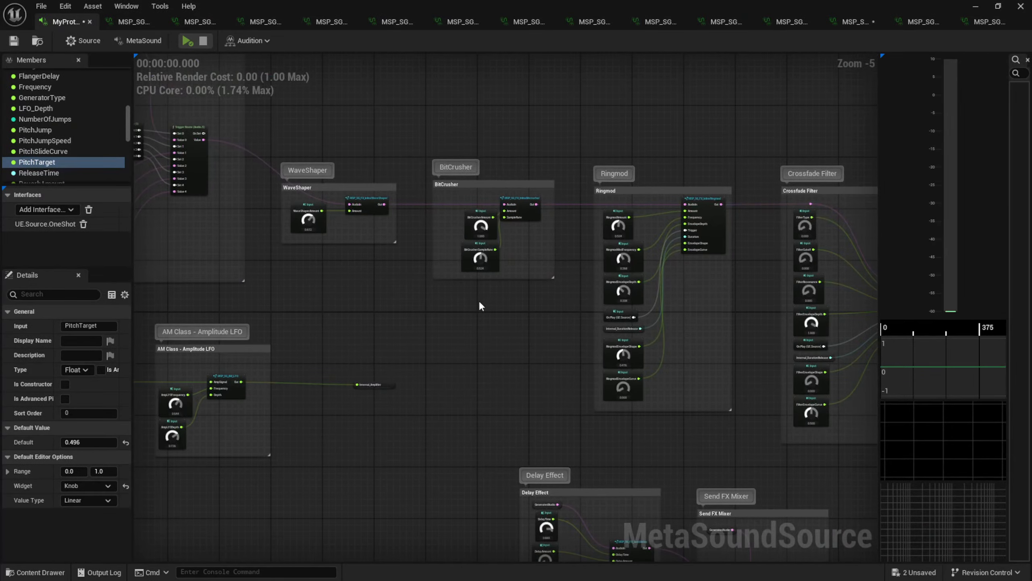
{"action": "right_click_drag", "start_coordinate": [408, 227], "coordinate": [620, 373]}
{"action": "right_click_drag", "start_coordinate": [424, 151], "coordinate": [610, 368]}
{"action": "right_click_drag", "start_coordinate": [479, 306], "coordinate": [703, 428]}
{"action": "scroll", "coordinate": [486, 207], "scroll_direction": "up", "scroll_amount": 4}
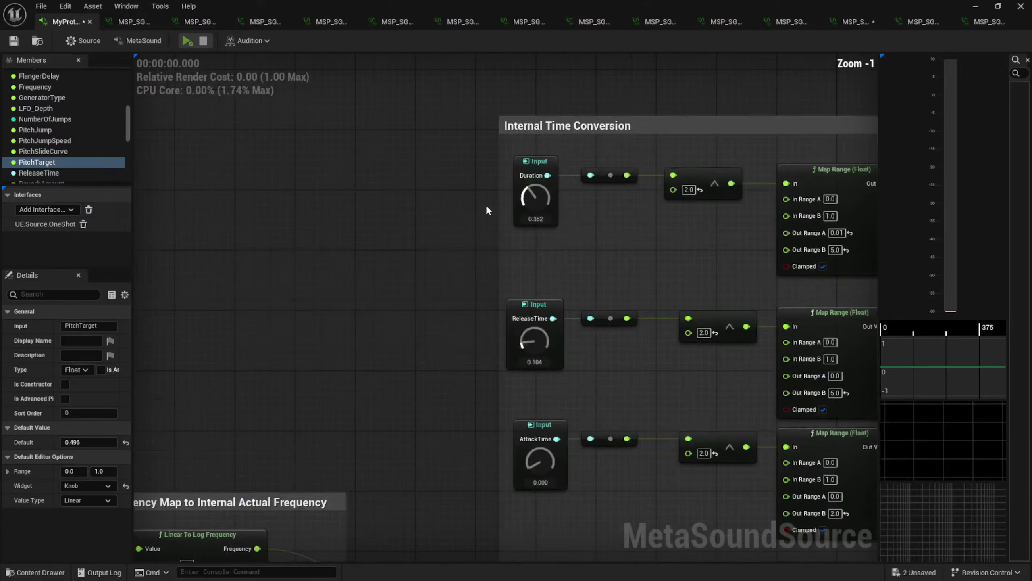
{"action": "scroll", "coordinate": [488, 208], "scroll_direction": "up", "scroll_amount": 1}
{"action": "left_click_drag", "start_coordinate": [532, 200], "coordinate": [533, 207]}
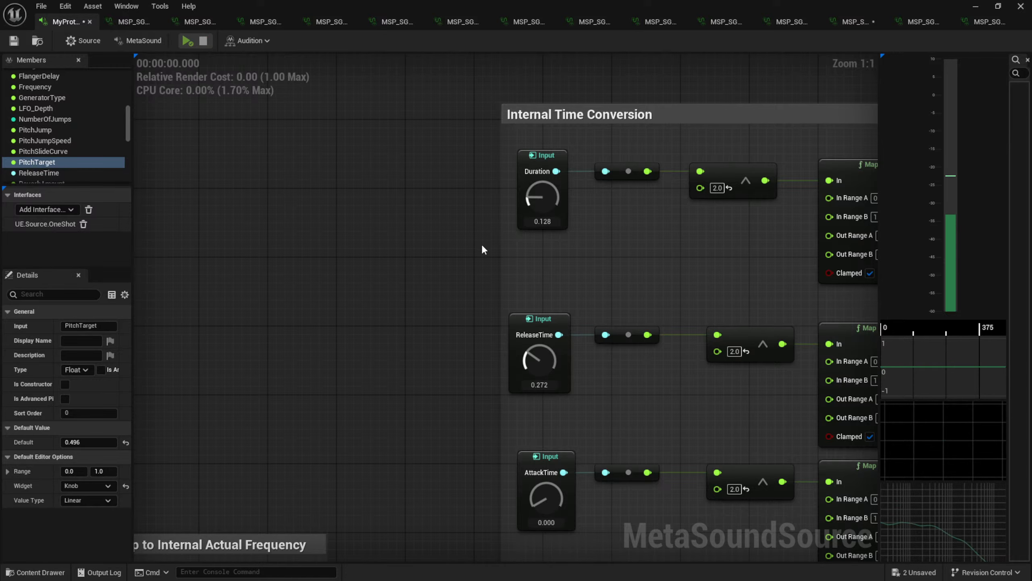
{"action": "left_click_drag", "start_coordinate": [537, 359], "coordinate": [535, 356]}
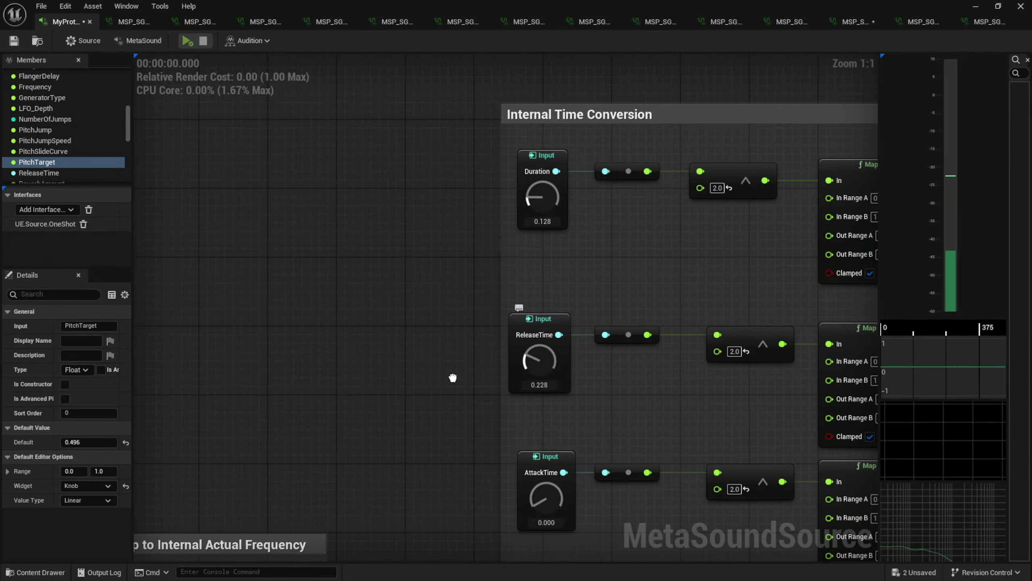
Try FilterResonance at 0.36 in the Crossfade Filter section, reduce it to about 0.236, and play the MetaSound at each setting
{"action": "scroll", "coordinate": [467, 410], "scroll_direction": "down", "scroll_amount": 5}
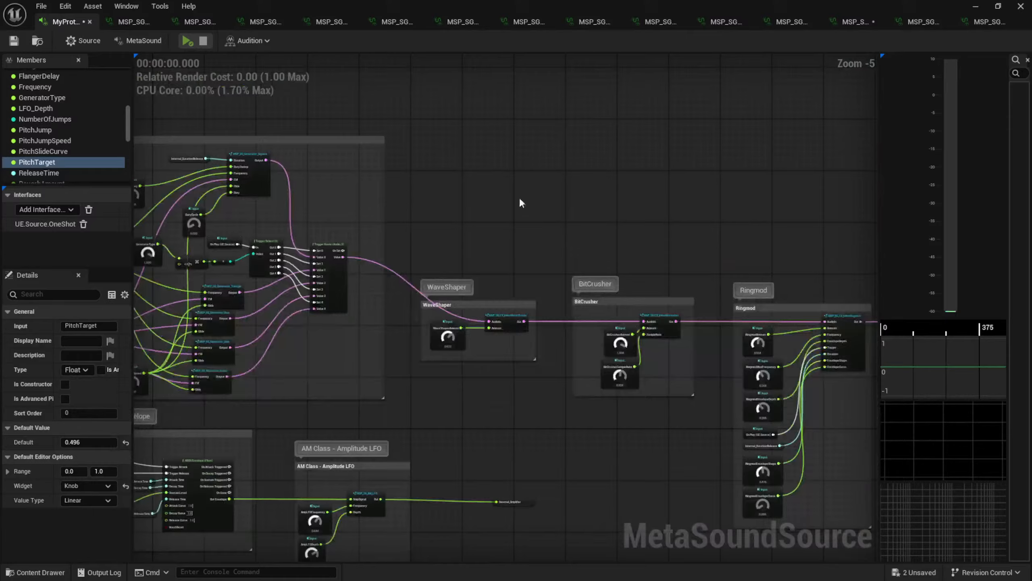
{"action": "right_click_drag", "start_coordinate": [574, 260], "coordinate": [389, 85]}
{"action": "right_click_drag", "start_coordinate": [489, 260], "coordinate": [176, 233]}
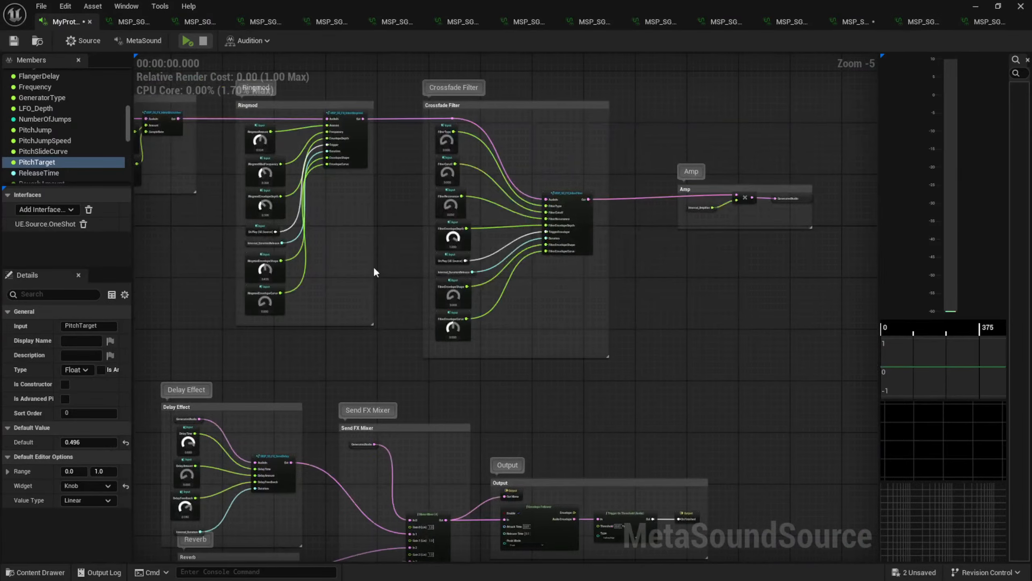
{"action": "right_click_drag", "start_coordinate": [422, 302], "coordinate": [575, 245]}
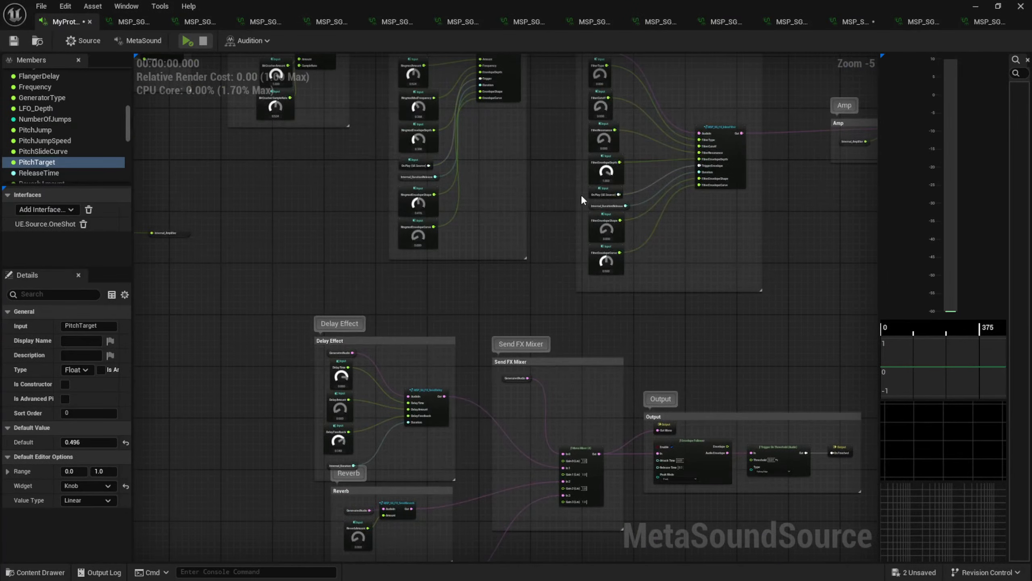
{"action": "scroll", "coordinate": [580, 195], "scroll_direction": "up", "scroll_amount": 5}
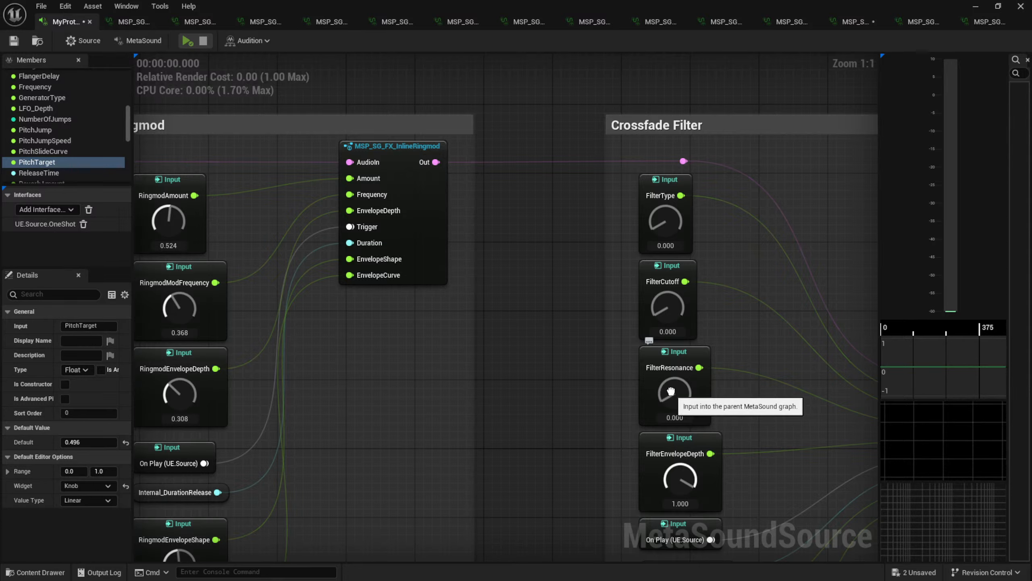
{"action": "left_click_drag", "start_coordinate": [680, 394], "coordinate": [691, 346]}
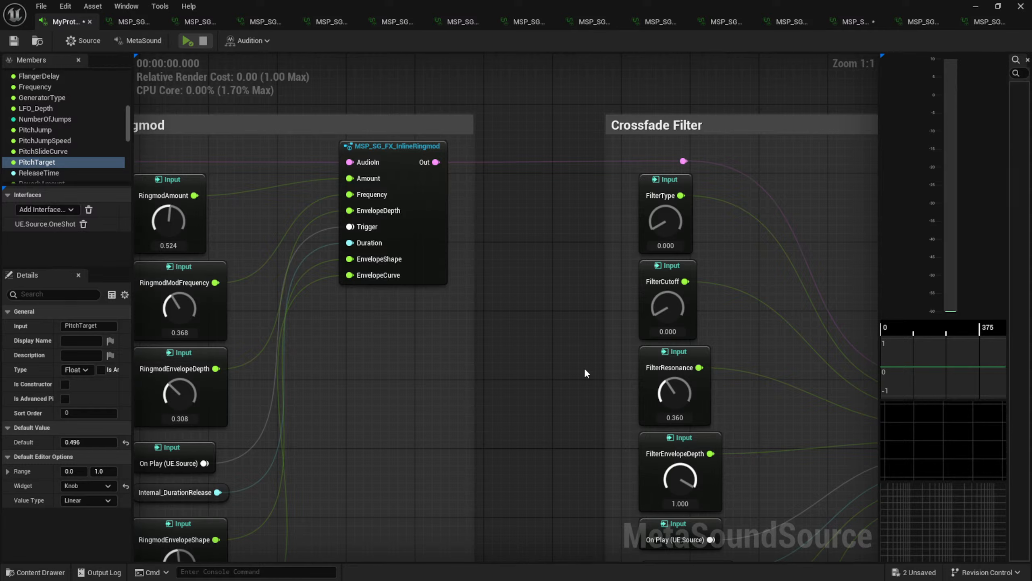
{"action": "key", "text": "space"}
{"action": "left_click_drag", "start_coordinate": [675, 392], "coordinate": [583, 406]}
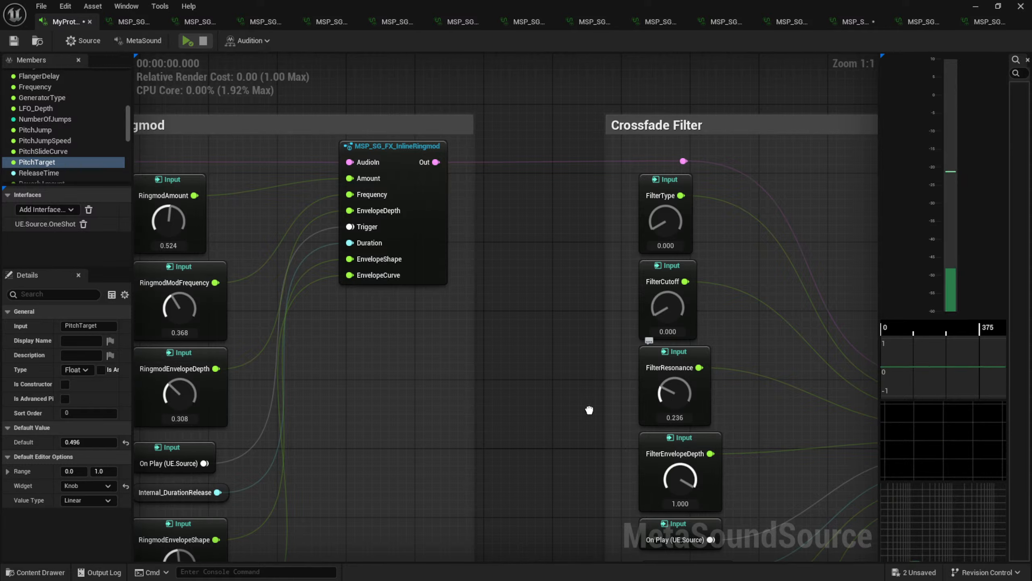
{"action": "left_click_drag", "start_coordinate": [666, 394], "coordinate": [666, 398]}
{"action": "key", "text": "space"}
Set DelayFeedback to 0.944, DelayAmount to 1.0 and DelayTime to 0.5 in the Delay Effect section, and play the MetaSound
{"action": "right_click_drag", "start_coordinate": [538, 437], "coordinate": [526, 142]}
{"action": "scroll", "coordinate": [521, 175], "scroll_direction": "down", "scroll_amount": 3}
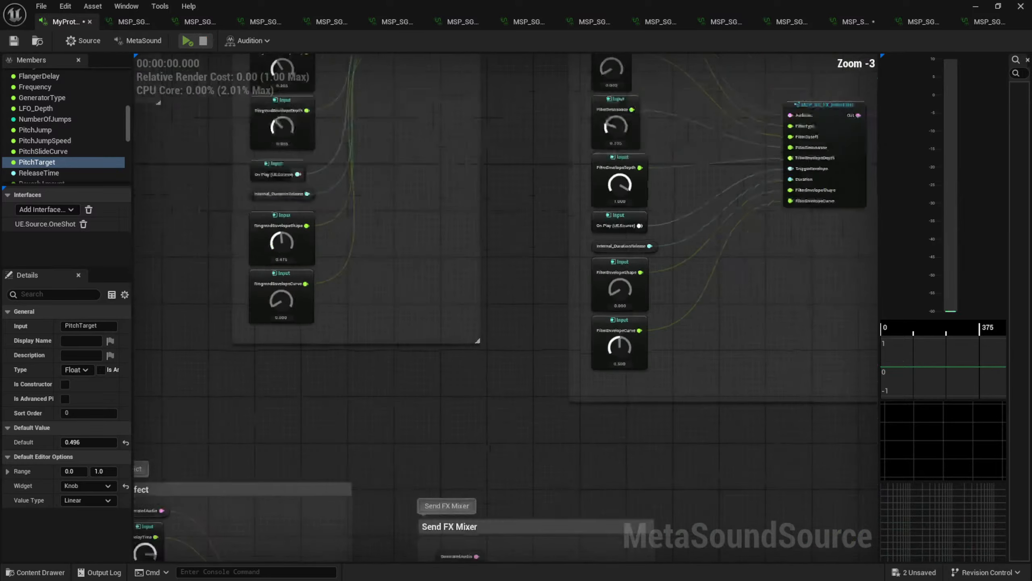
{"action": "right_click_drag", "start_coordinate": [558, 494], "coordinate": [853, 114]}
{"action": "right_click_drag", "start_coordinate": [642, 86], "coordinate": [754, 177]}
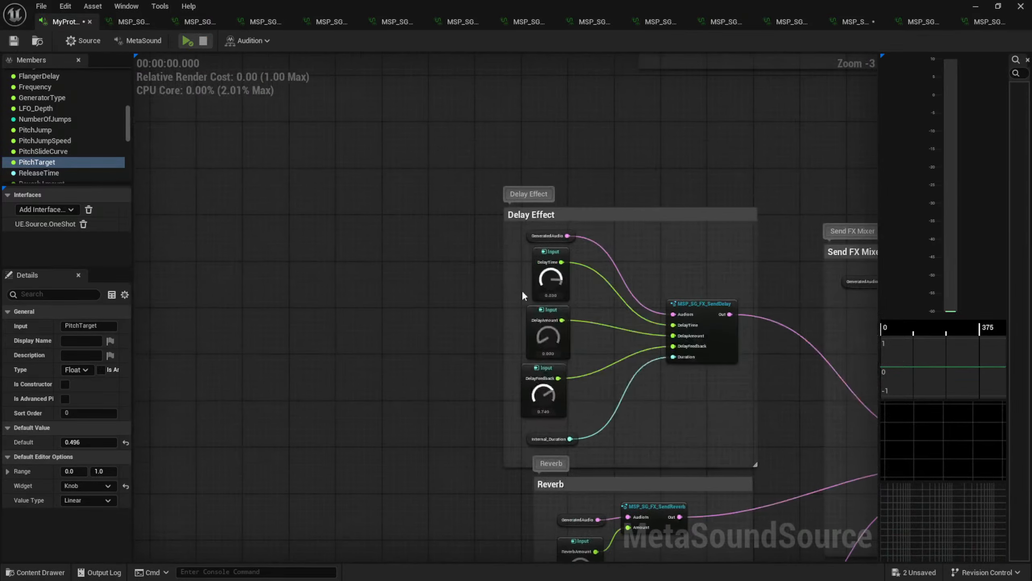
{"action": "scroll", "coordinate": [521, 290], "scroll_direction": "up", "scroll_amount": 3}
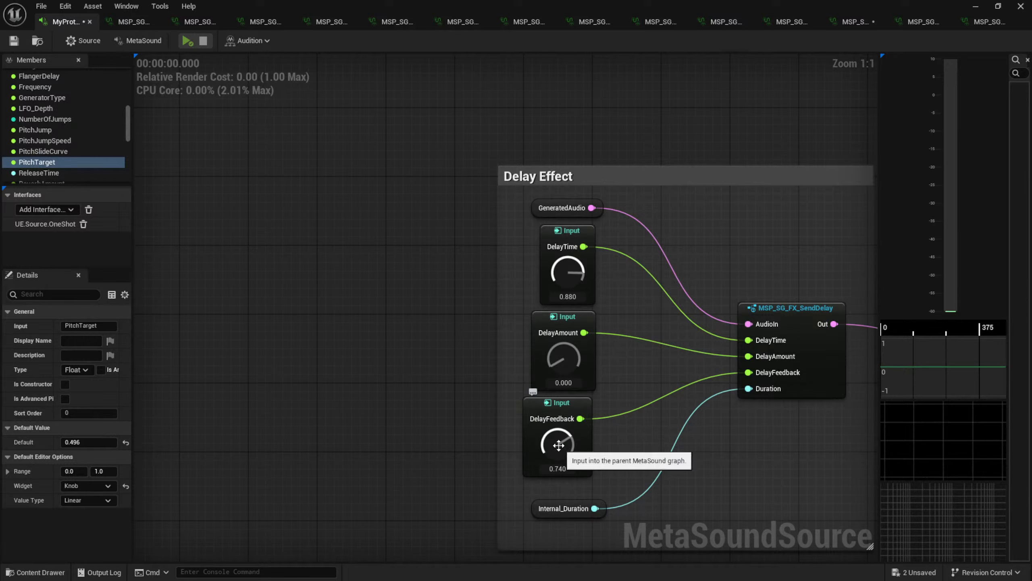
{"action": "left_click_drag", "start_coordinate": [558, 445], "coordinate": [560, 407]}
{"action": "left_click_drag", "start_coordinate": [565, 365], "coordinate": [567, 308]}
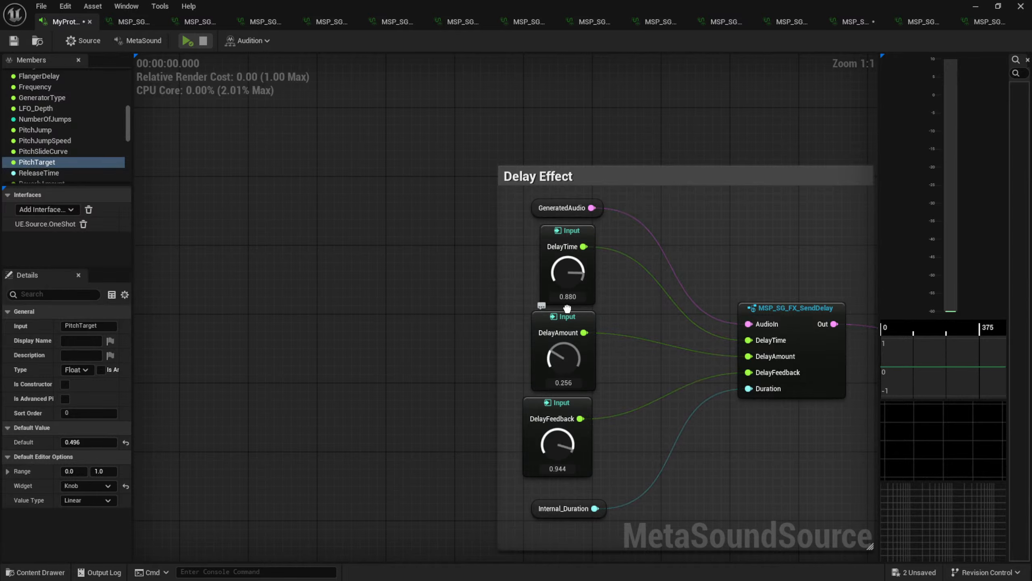
{"action": "left_click_drag", "start_coordinate": [568, 272], "coordinate": [573, 292]}
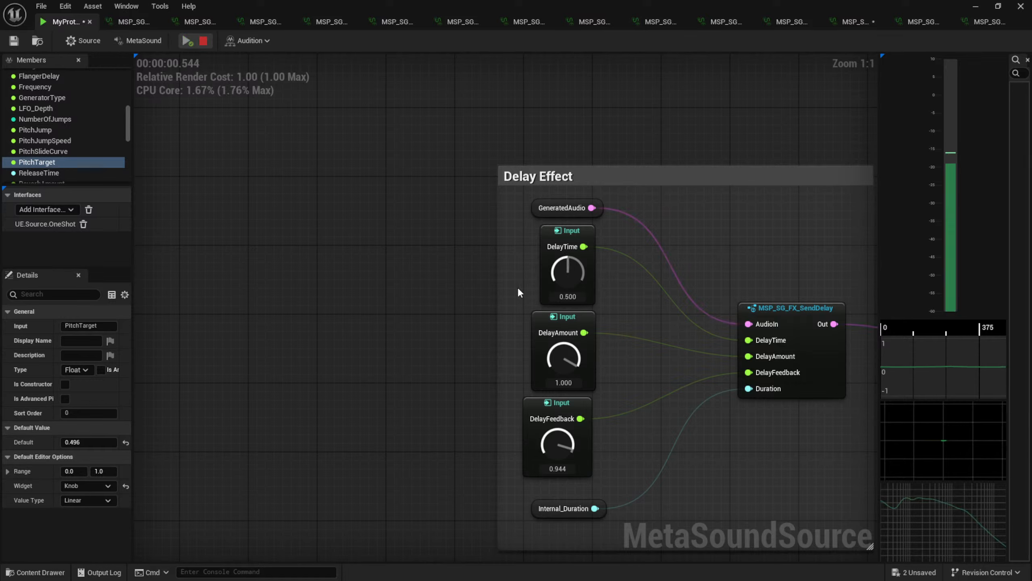
Raise DelayTime to 0.612 and 0.644, set DelayFeedback to 1.0, and play the MetaSound with the delay changes
{"action": "left_click_drag", "start_coordinate": [567, 273], "coordinate": [568, 260]}
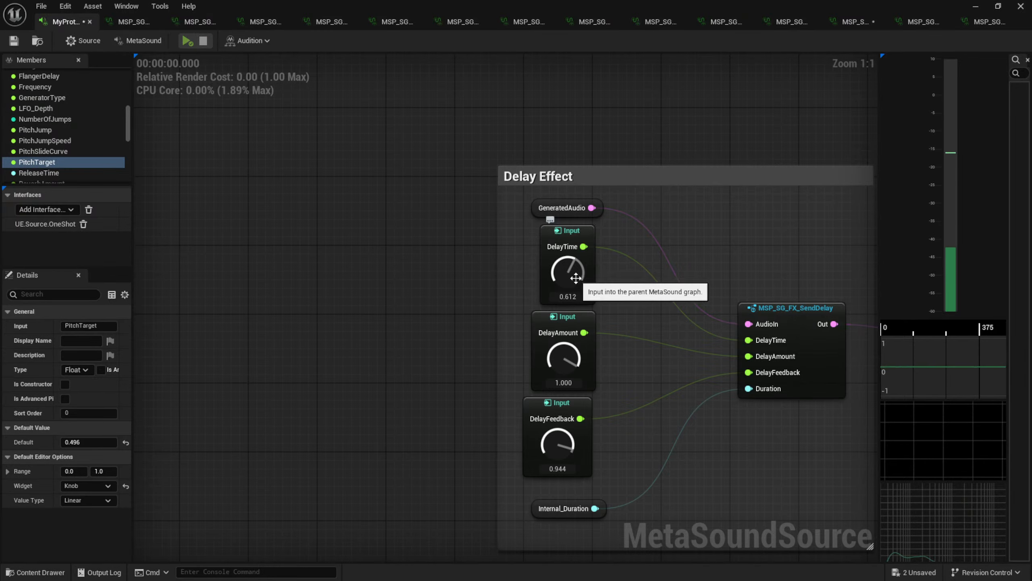
{"action": "left_click_drag", "start_coordinate": [566, 272], "coordinate": [570, 270]}
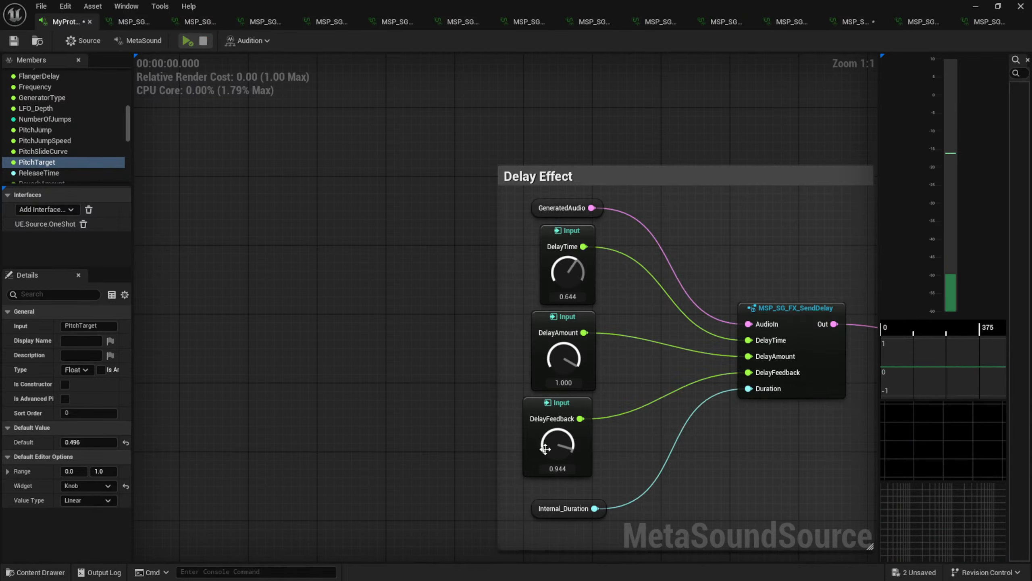
{"action": "left_click_drag", "start_coordinate": [545, 448], "coordinate": [547, 441]}
{"action": "key", "text": "space"}
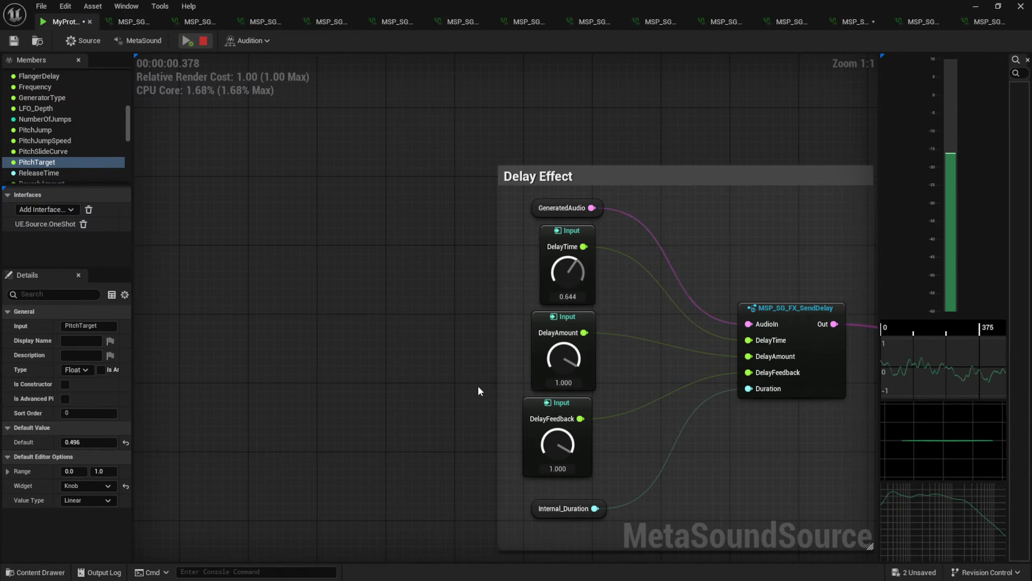
Try ReverbAmount at 0.632 in the Reverb section, play the MetaSound, and raise the amount to 0.928
{"action": "right_click_drag", "start_coordinate": [490, 452], "coordinate": [390, 137]}
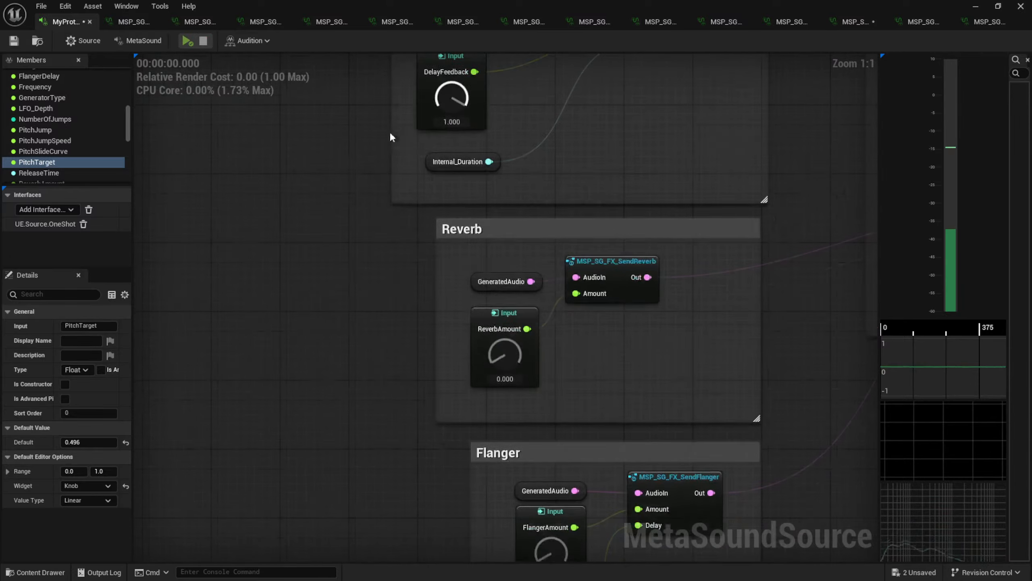
{"action": "left_click_drag", "start_coordinate": [492, 354], "coordinate": [472, 288]}
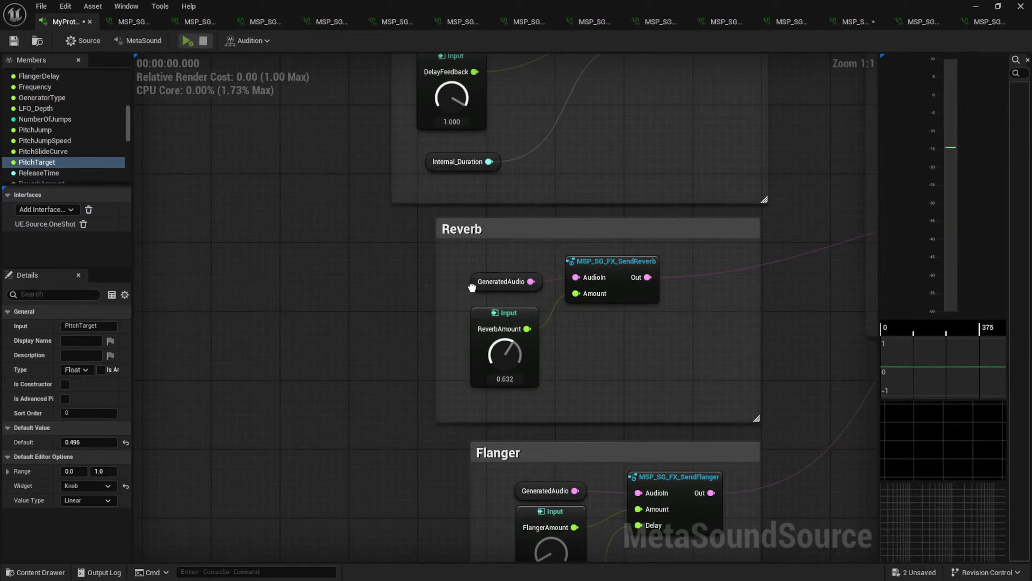
{"action": "key", "text": "space"}
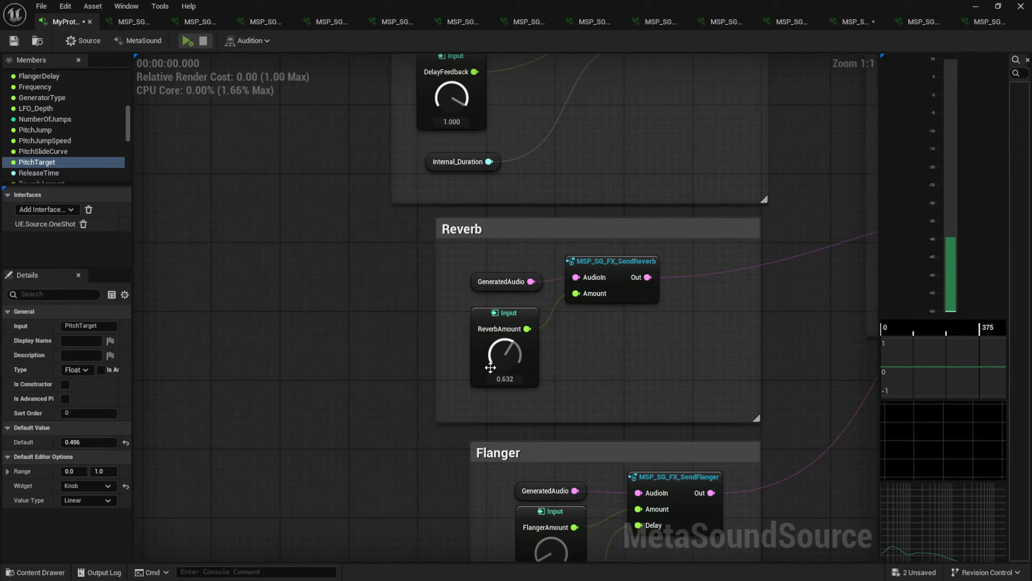
{"action": "left_click_drag", "start_coordinate": [490, 367], "coordinate": [464, 329]}
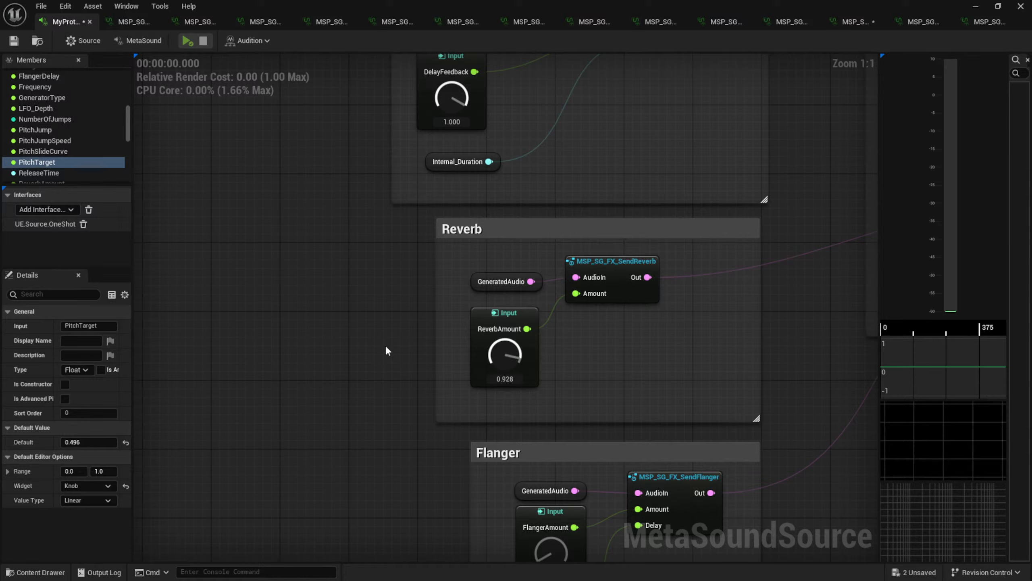
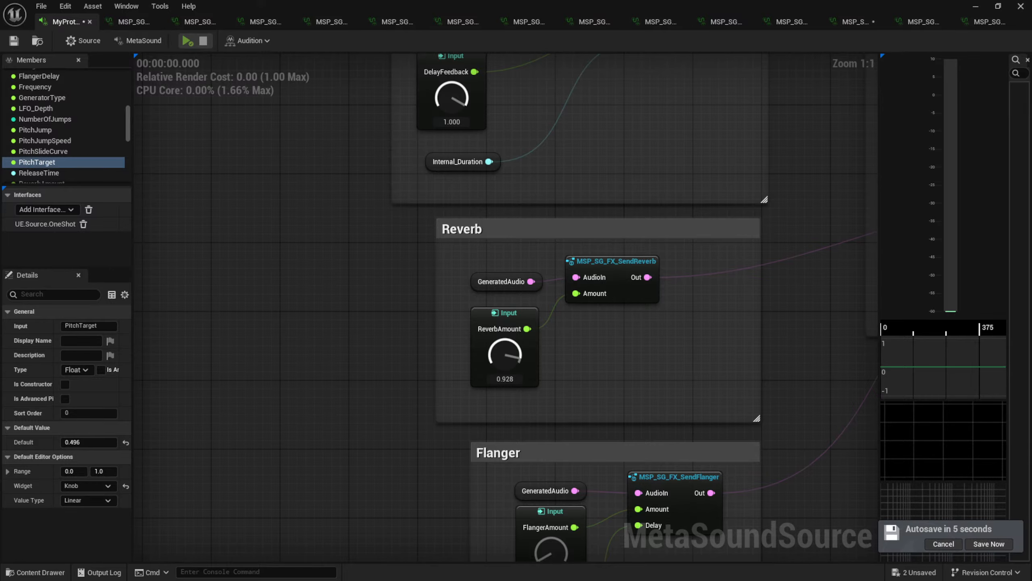
Set FlangerAmount to 0.824 and FlangerDelay to 0.536 in the Flanger section, and play the MetaSound
{"action": "right_click_drag", "start_coordinate": [675, 399], "coordinate": [500, 231]}
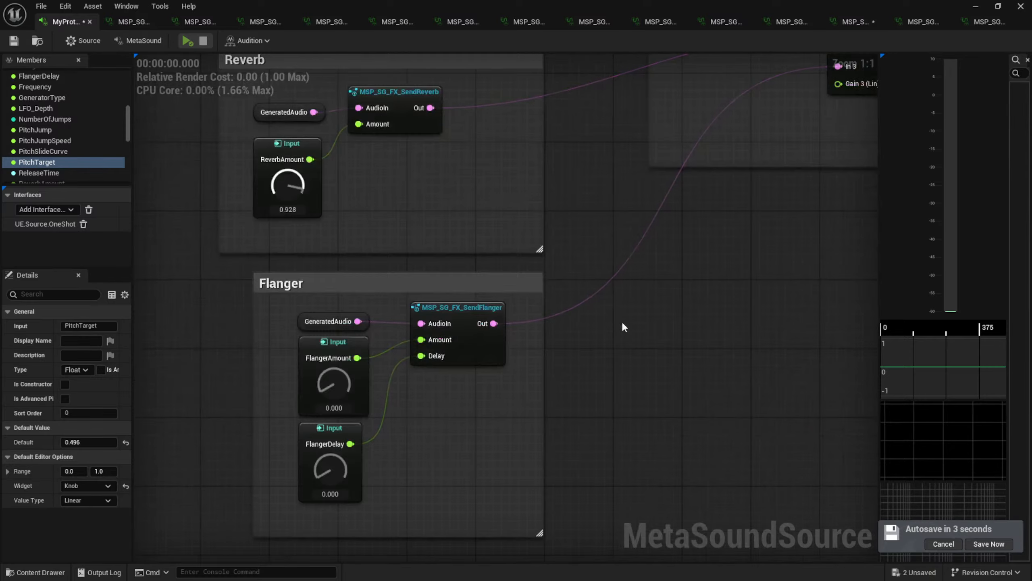
{"action": "right_click_drag", "start_coordinate": [625, 327], "coordinate": [714, 342]}
{"action": "left_click_drag", "start_coordinate": [423, 397], "coordinate": [423, 287]}
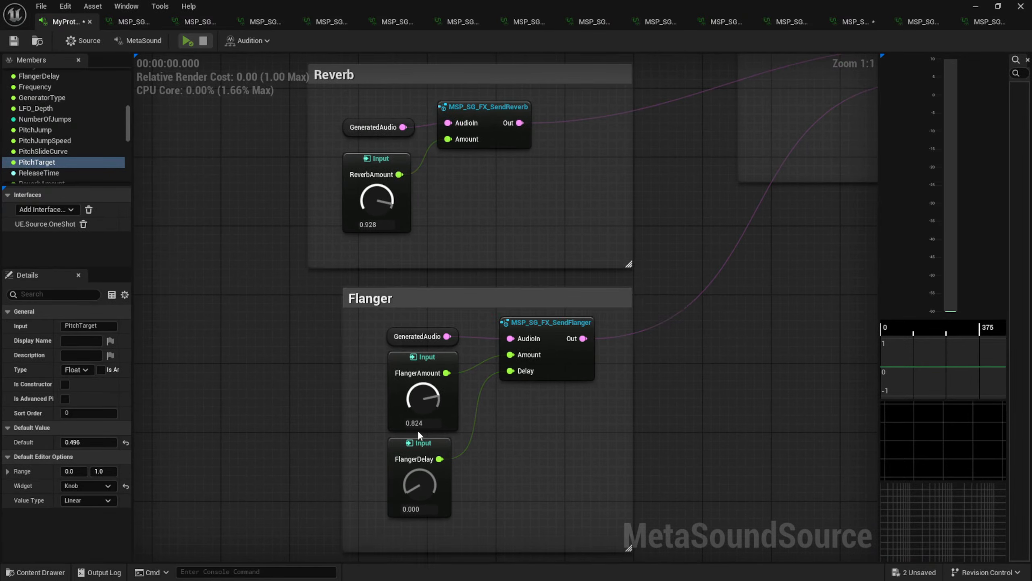
{"action": "left_click_drag", "start_coordinate": [420, 484], "coordinate": [422, 408]}
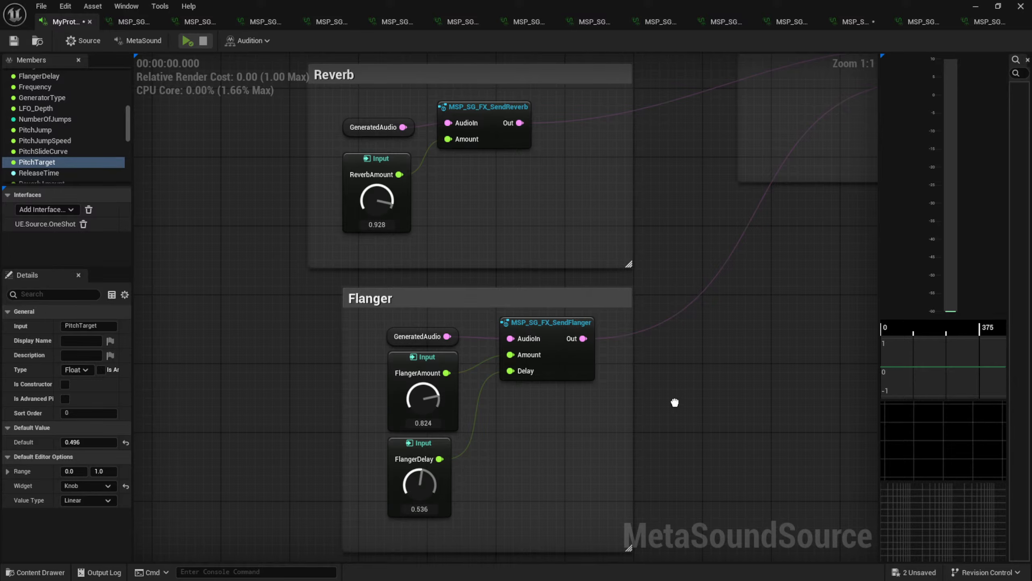
{"action": "key", "text": "space"}
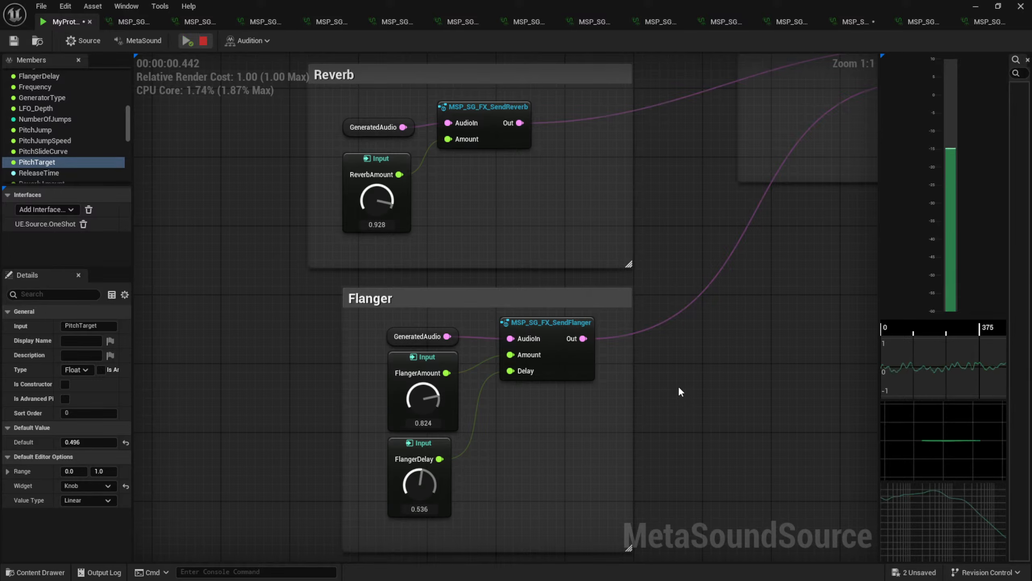
Examine how the Send FX Mixer combines the effects and feeds the Output section while playing the MetaSound
{"action": "right_click_drag", "start_coordinate": [751, 291], "coordinate": [539, 473]}
{"action": "right_click_drag", "start_coordinate": [687, 379], "coordinate": [501, 492]}
{"action": "right_click_drag", "start_coordinate": [687, 367], "coordinate": [703, 549]}
{"action": "key", "text": "space"}
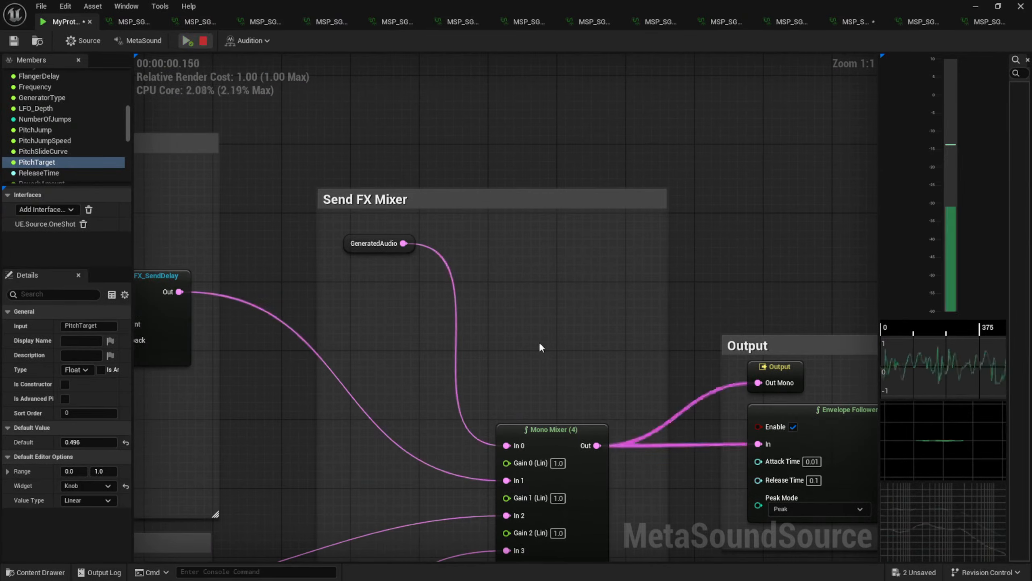
{"action": "mouse_move", "coordinate": [548, 326]}
{"action": "right_mouse_down"}
{"action": "mouse_move", "coordinate": [586, 351]}
{"action": "mouse_move", "coordinate": [539, 330]}
{"action": "right_mouse_up"}
{"action": "right_click_drag", "start_coordinate": [620, 410], "coordinate": [433, 236]}
{"action": "right_click_drag", "start_coordinate": [604, 433], "coordinate": [543, 383]}
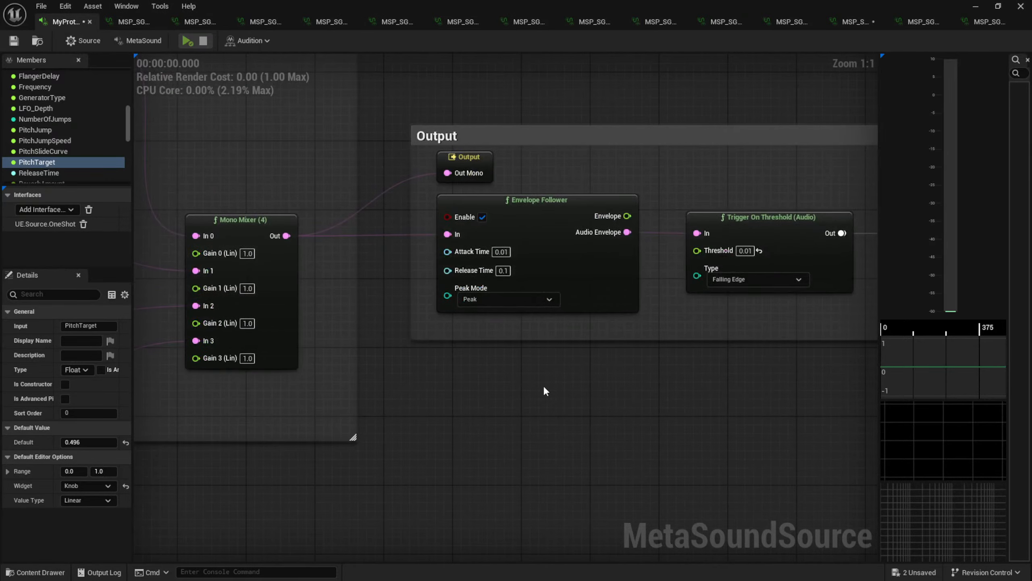
{"action": "right_click_drag", "start_coordinate": [617, 387], "coordinate": [595, 348]}
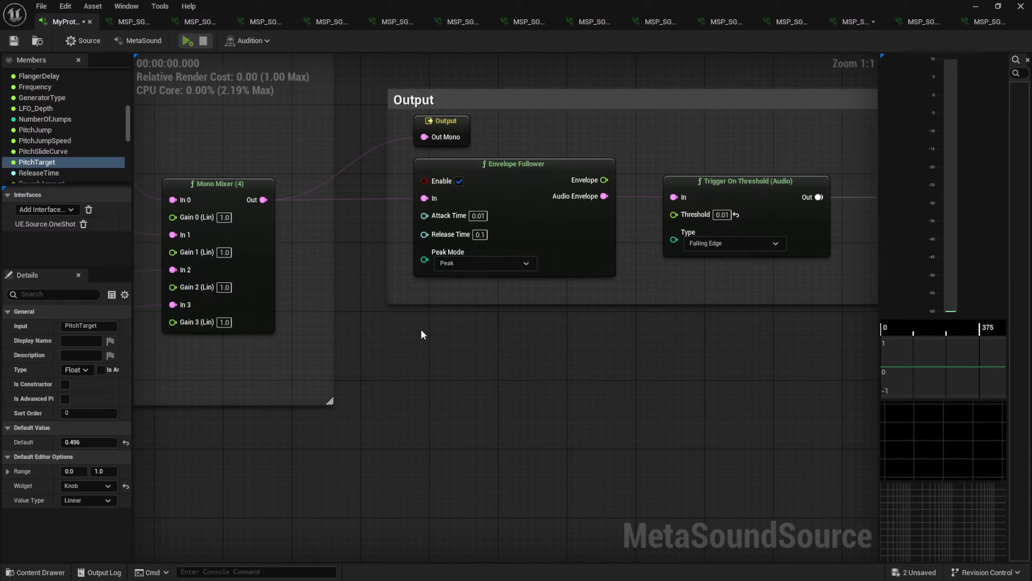
{"action": "right_click_drag", "start_coordinate": [431, 346], "coordinate": [441, 415]}
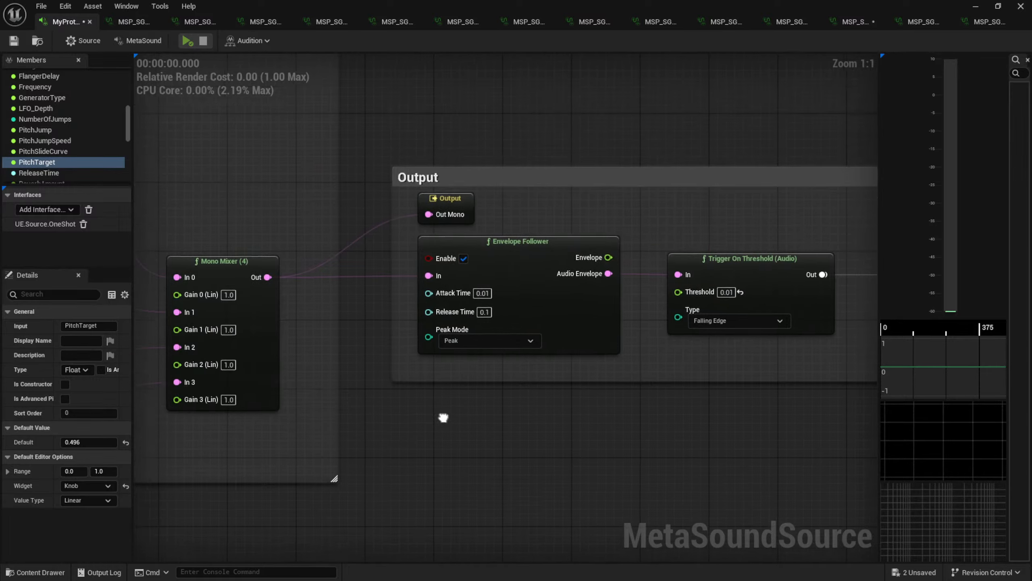
Add a Wave Writer (1-channel, Mono) node in the empty space above the Output section
{"action": "right_click_drag", "start_coordinate": [459, 69], "coordinate": [452, 268]}
{"action": "right_click", "coordinate": [452, 265]}
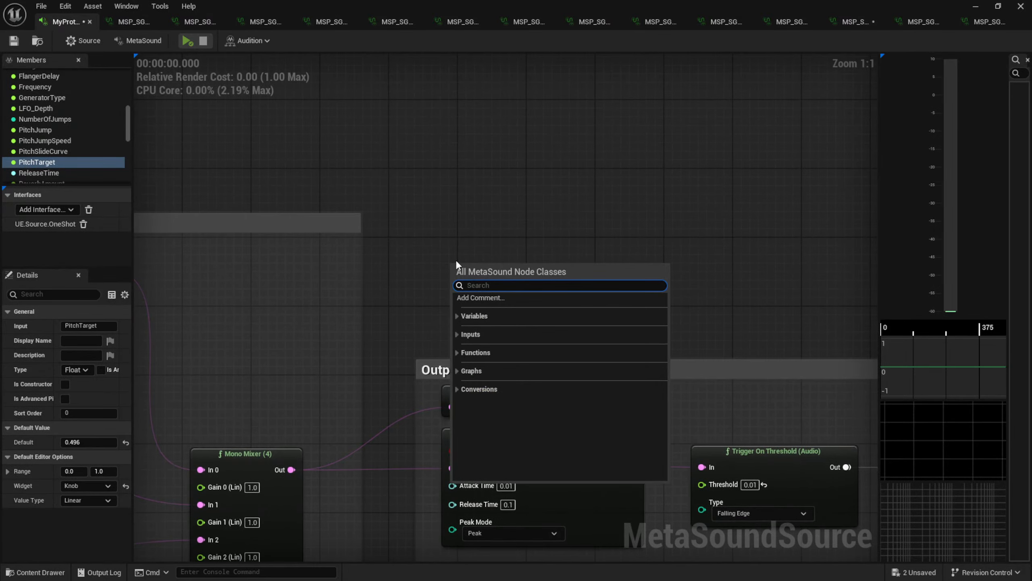
{"action": "type", "text": "wavewr"}
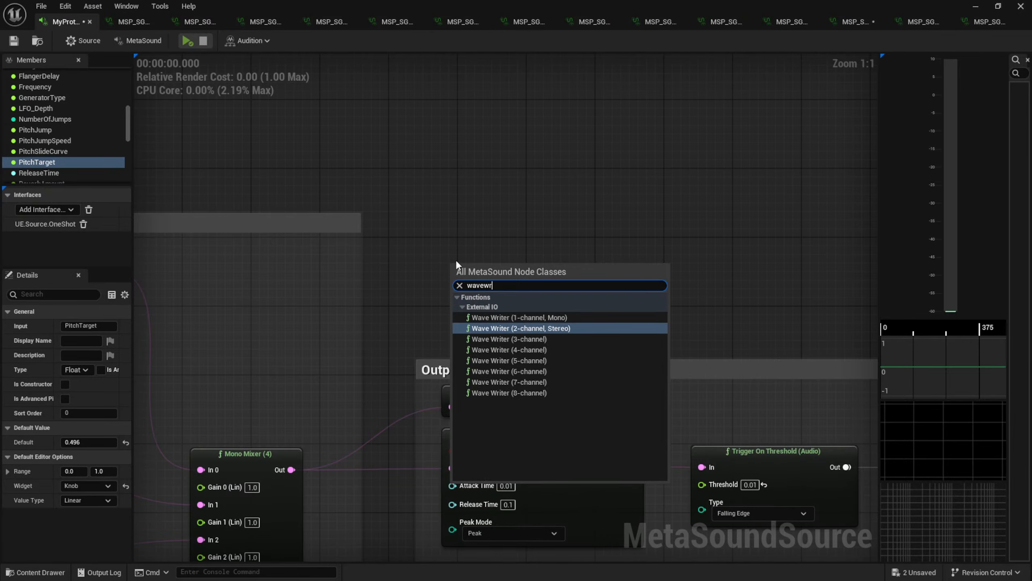
{"action": "key", "text": "Up"}
{"action": "key", "text": "Return"}
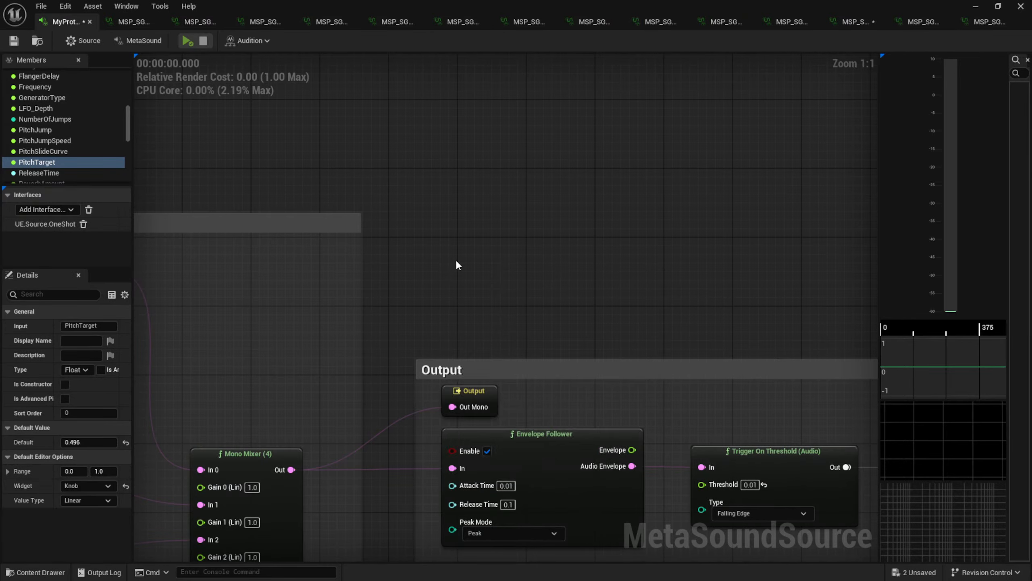
{"action": "left_click_drag", "start_coordinate": [507, 269], "coordinate": [567, 261]}
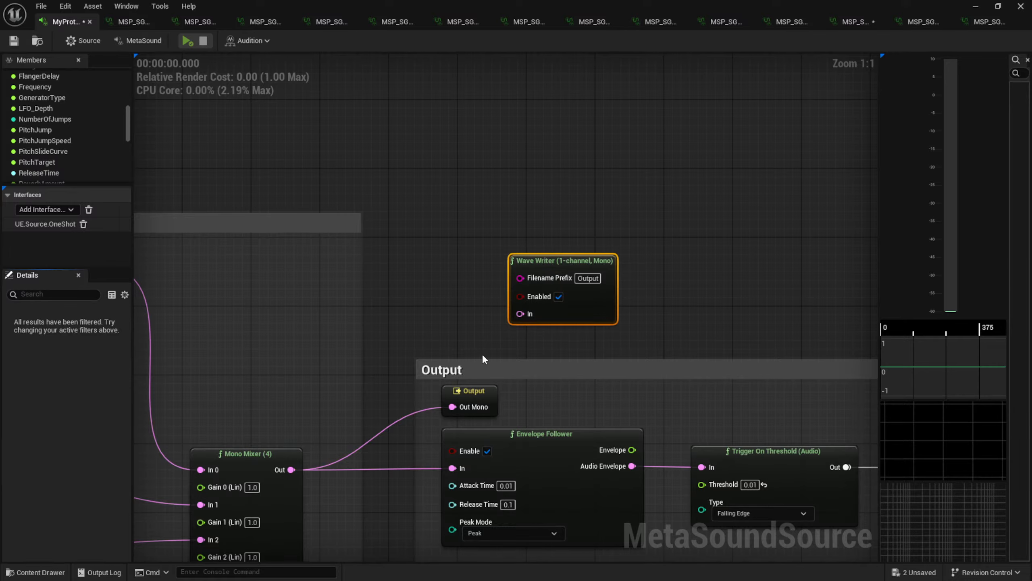
Connect the Mono Mixer's Out to the Wave Writer's In and set its Filename Prefix to CoolSound
{"action": "right_click_drag", "start_coordinate": [407, 333], "coordinate": [498, 285]}
{"action": "left_click_drag", "start_coordinate": [382, 422], "coordinate": [611, 266]}
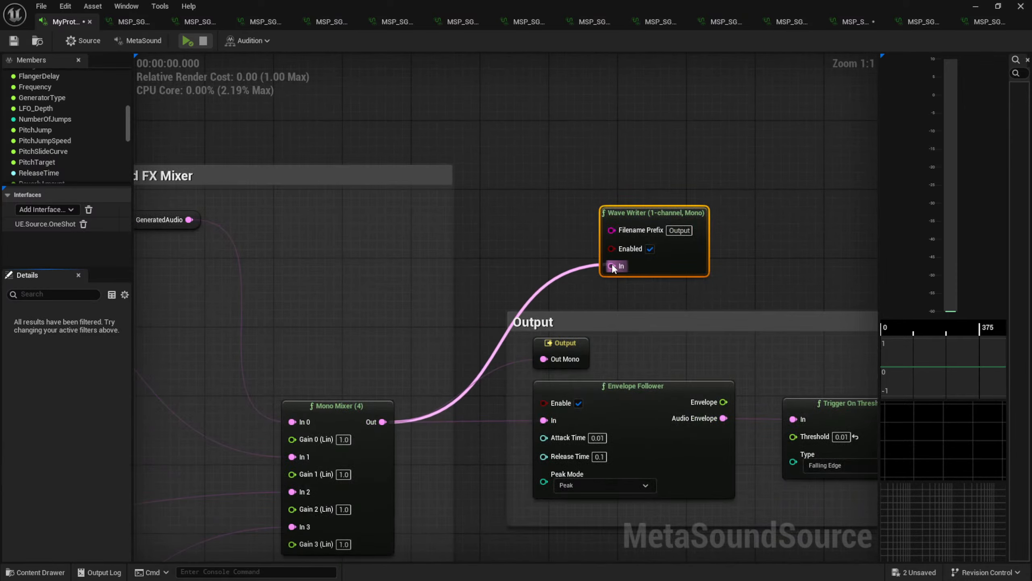
{"action": "left_click", "coordinate": [679, 230]}
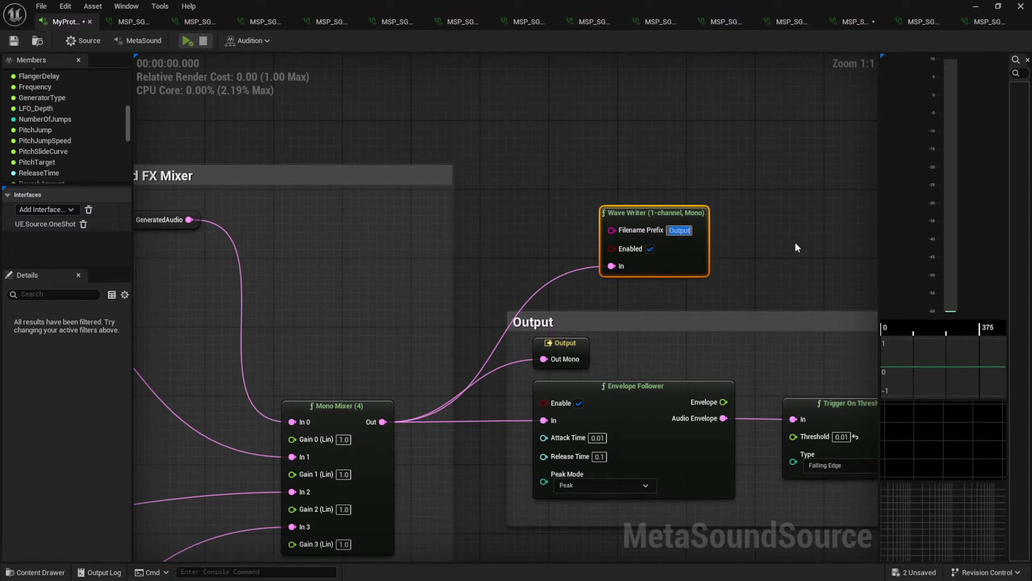
{"action": "type", "text": "CoolSound"}
{"action": "key", "text": "Return"}
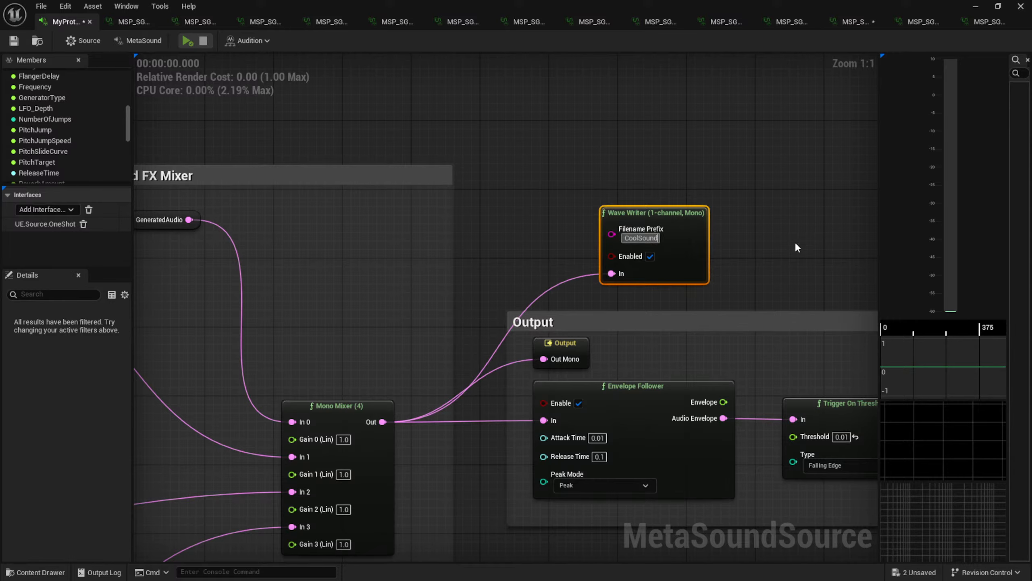
{"action": "left_click", "coordinate": [766, 224]}
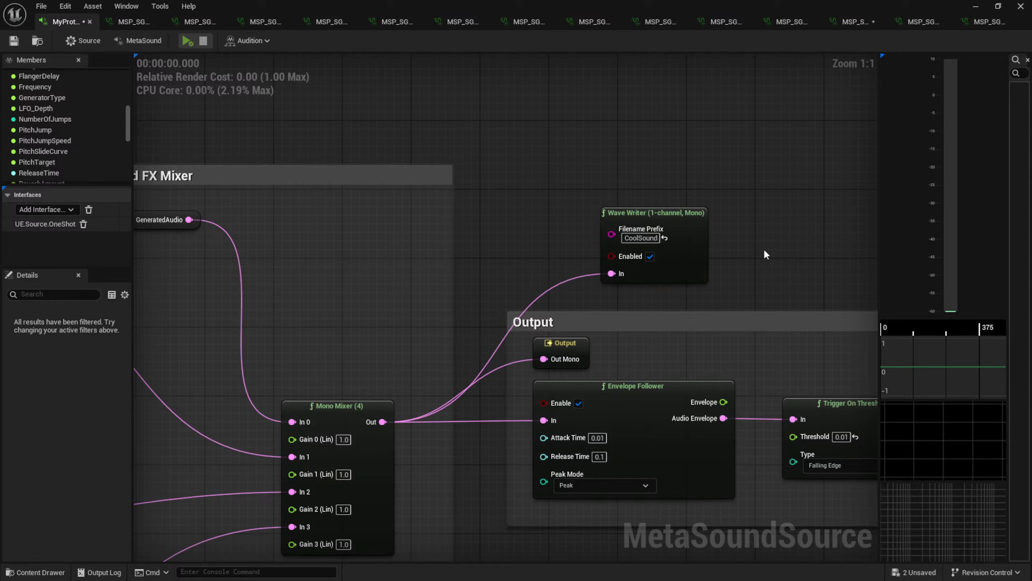
Play the MetaSound to record it to a wave file, and turn off Enabled on the Wave Writer
{"action": "right_click_drag", "start_coordinate": [763, 247], "coordinate": [749, 173]}
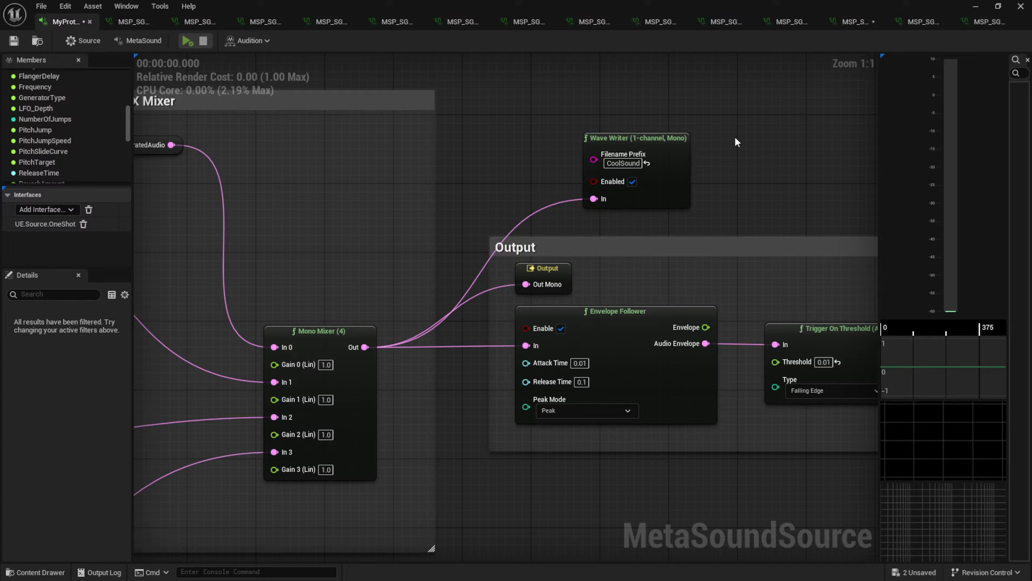
{"action": "key", "text": "space"}
{"action": "left_click", "coordinate": [631, 181]}
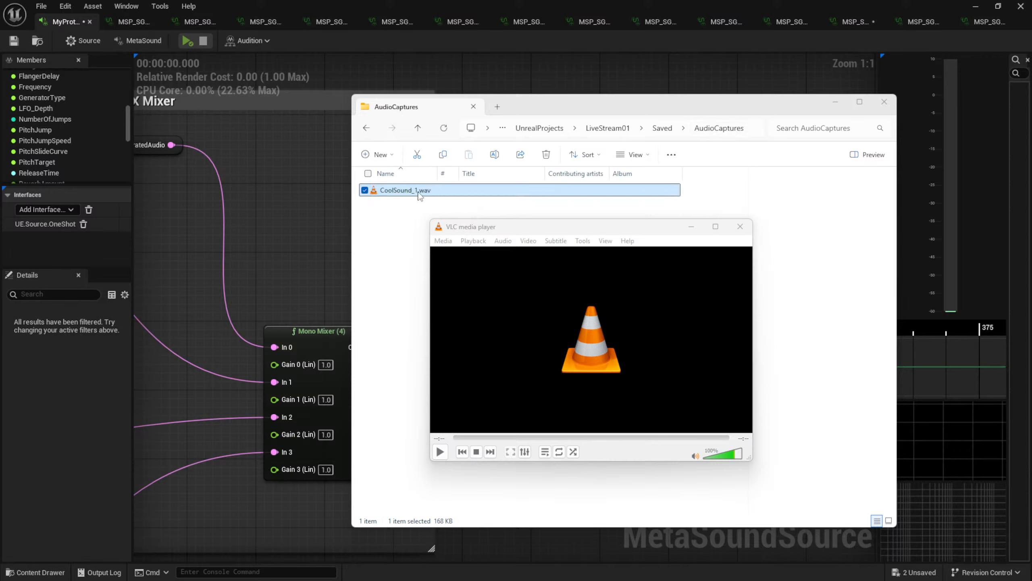
Play the recorded CoolSound_1.wav in VLC media player to check it, and close the player
{"action": "left_click_drag", "start_coordinate": [531, 232], "coordinate": [543, 227]}
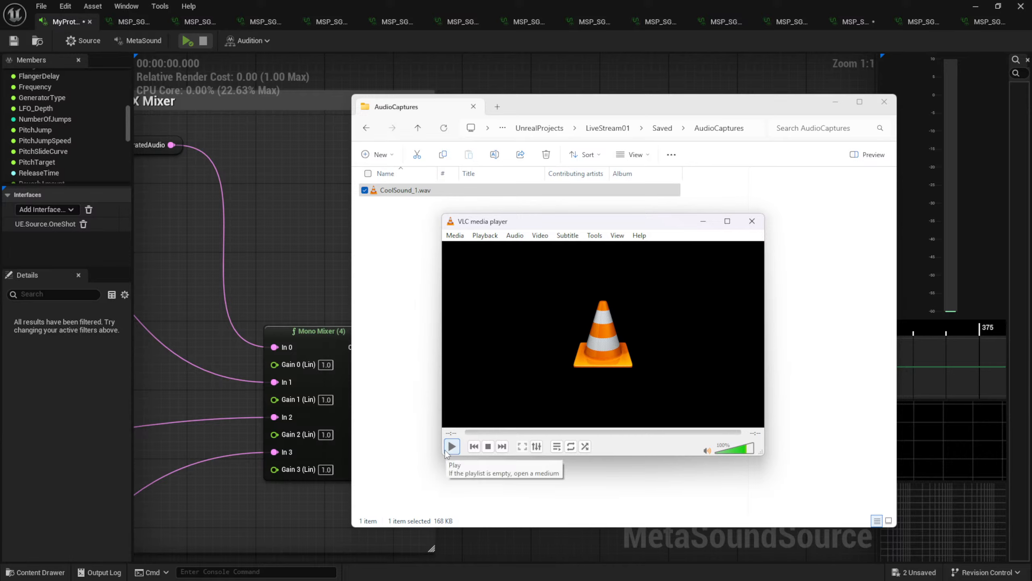
{"action": "left_click", "coordinate": [451, 446]}
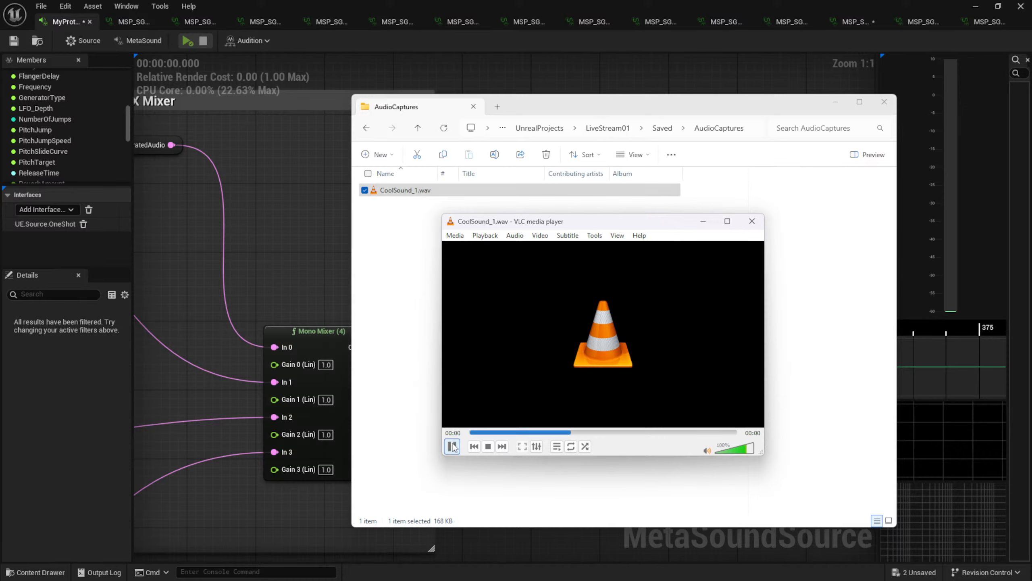
{"action": "left_click", "coordinate": [452, 446]}
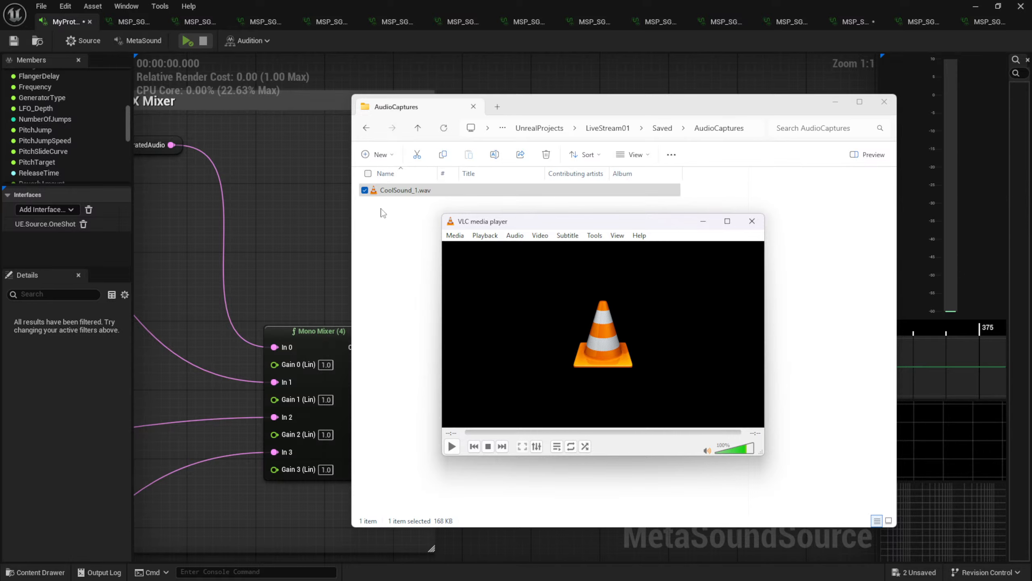
{"action": "left_click", "coordinate": [752, 222]}
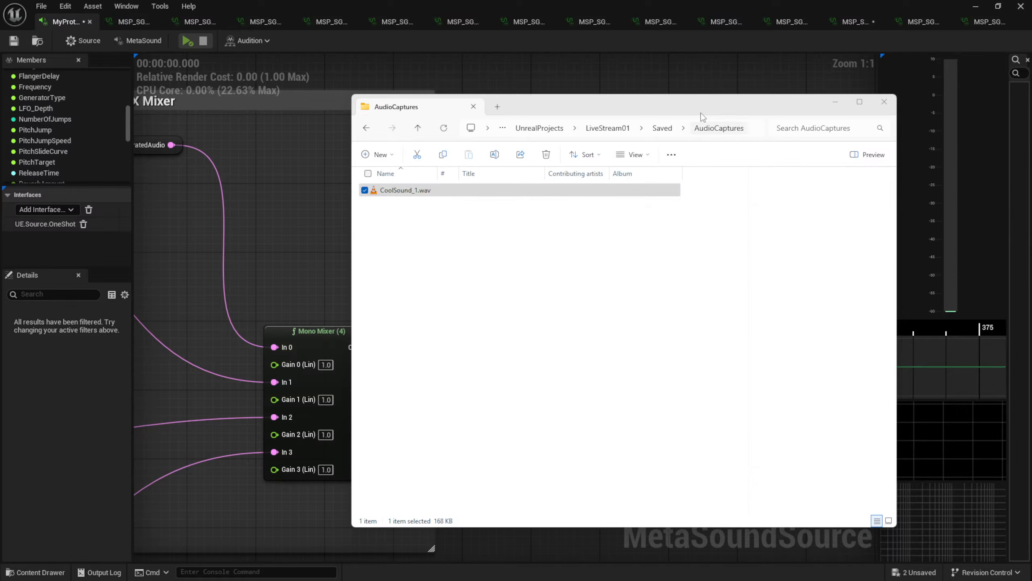
Close the AudioCaptures folder window
{"action": "left_click", "coordinate": [883, 102]}
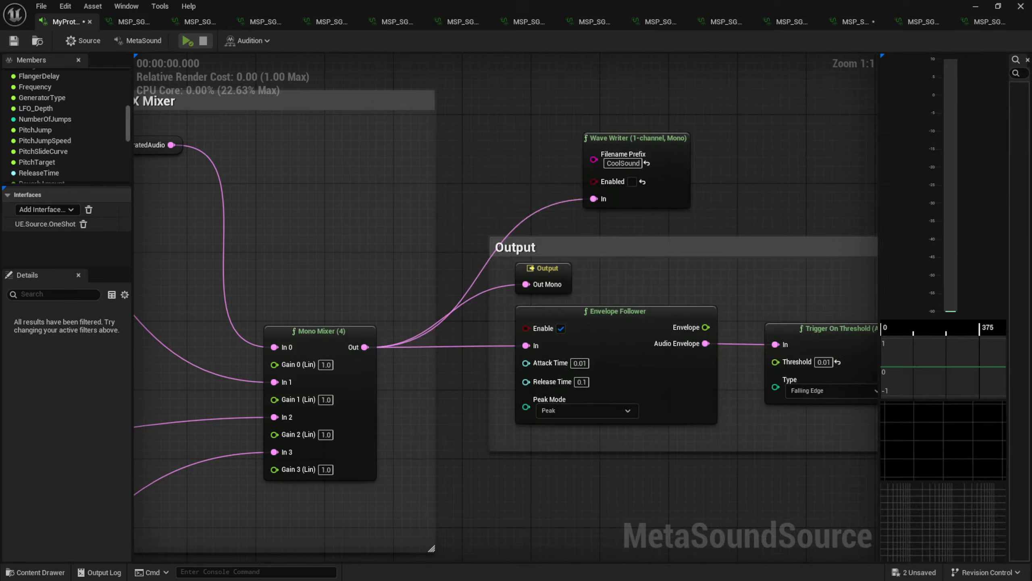
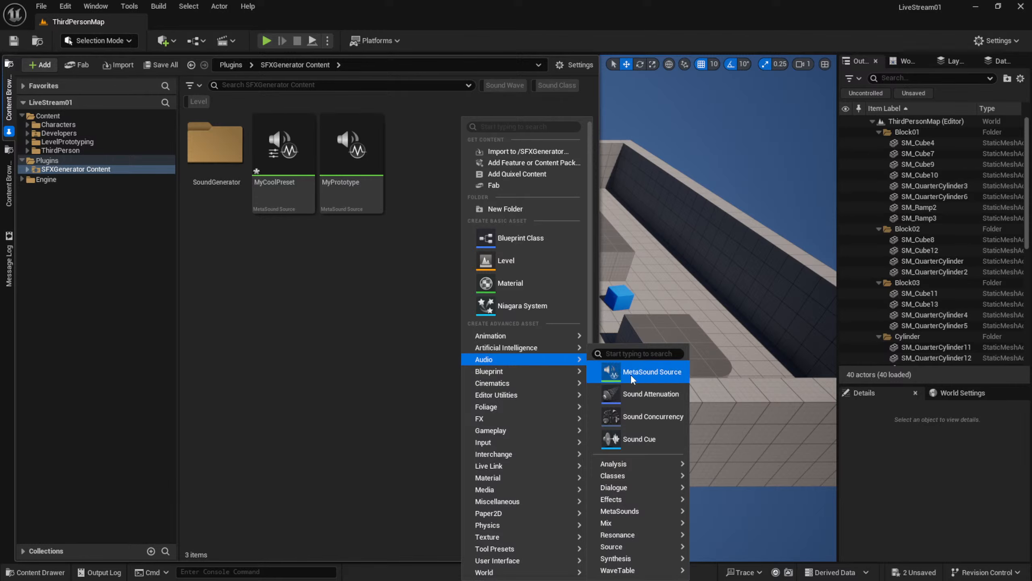
Create a MetaSound Source named SimpleMelody in the SFXGenerator Content folder, save it and open it for editing
{"action": "left_click", "coordinate": [634, 371]}
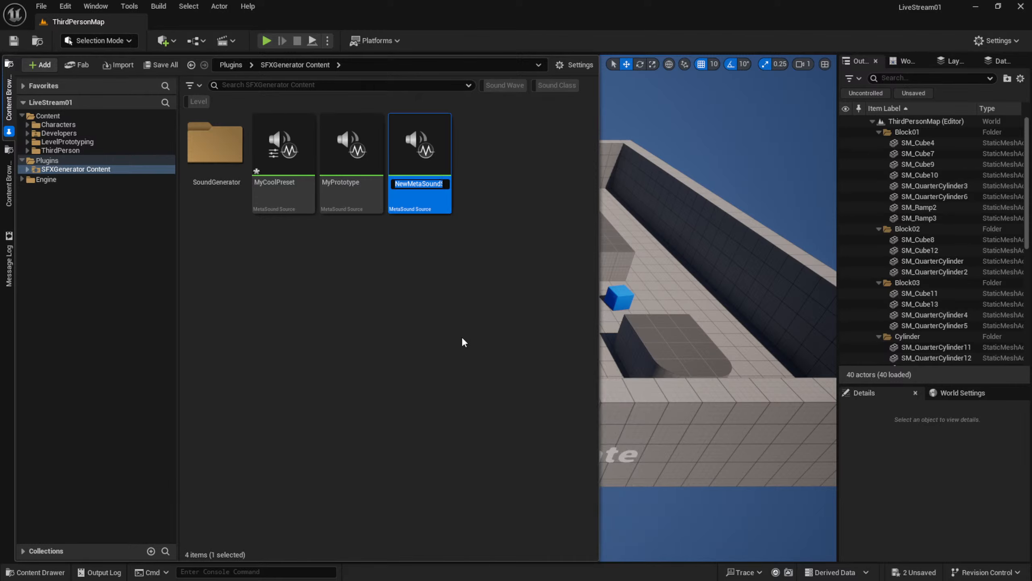
{"action": "type", "text": "SimpleMelody"}
{"action": "key", "text": "Return"}
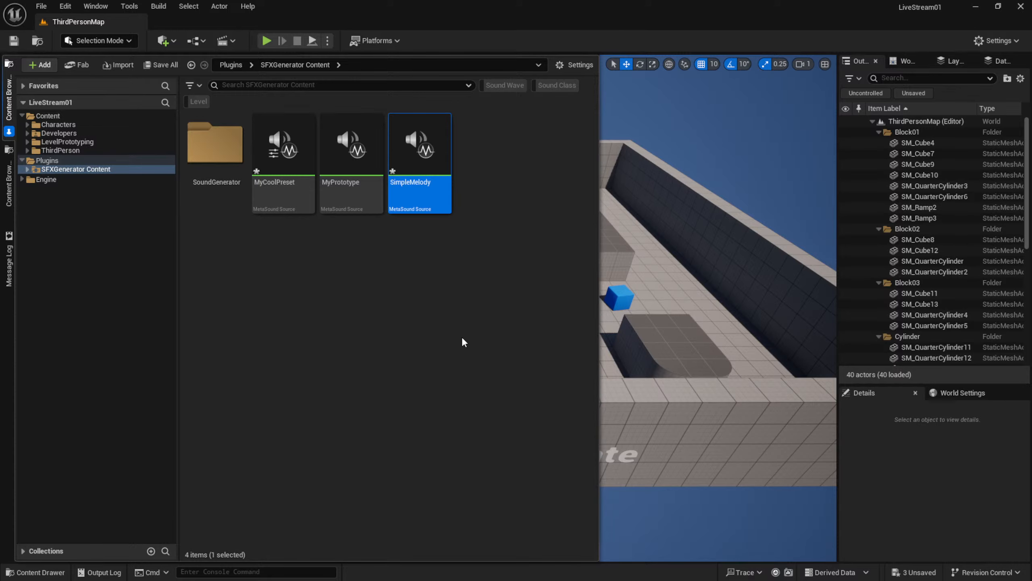
{"action": "key", "text": "ctrl+s"}
{"action": "key", "text": "Return"}
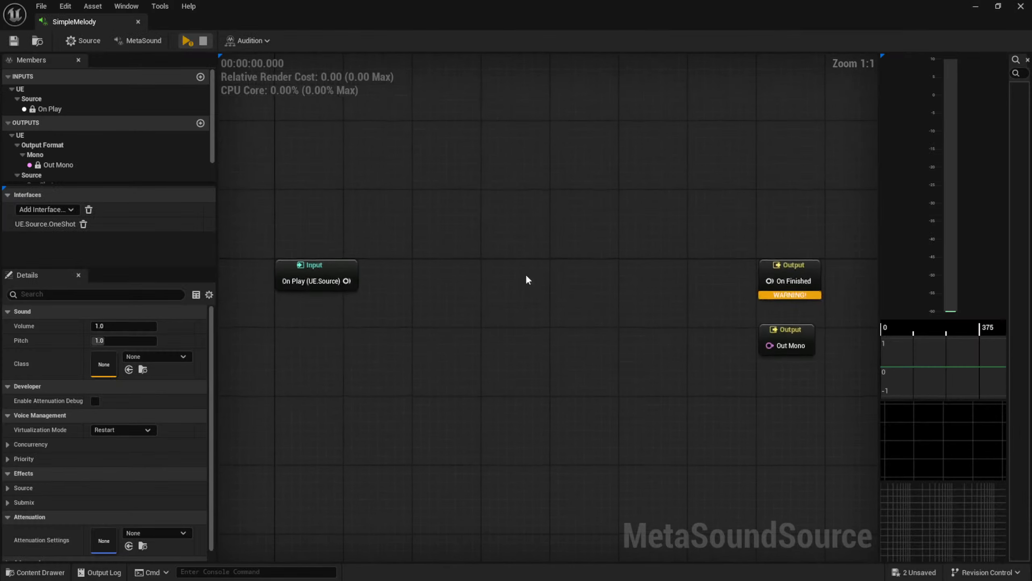
Move the On Play input node farther from the outputs and remove the UE.Source.OneShot interface
{"action": "right_click_drag", "start_coordinate": [373, 244], "coordinate": [465, 238]}
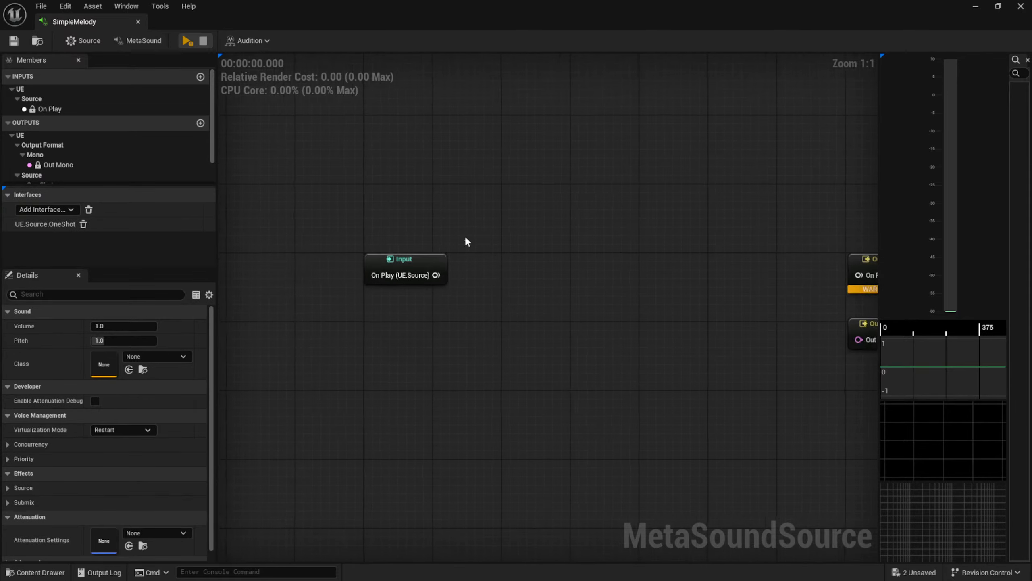
{"action": "left_click_drag", "start_coordinate": [426, 267], "coordinate": [293, 223]}
{"action": "right_click_drag", "start_coordinate": [349, 261], "coordinate": [417, 251]}
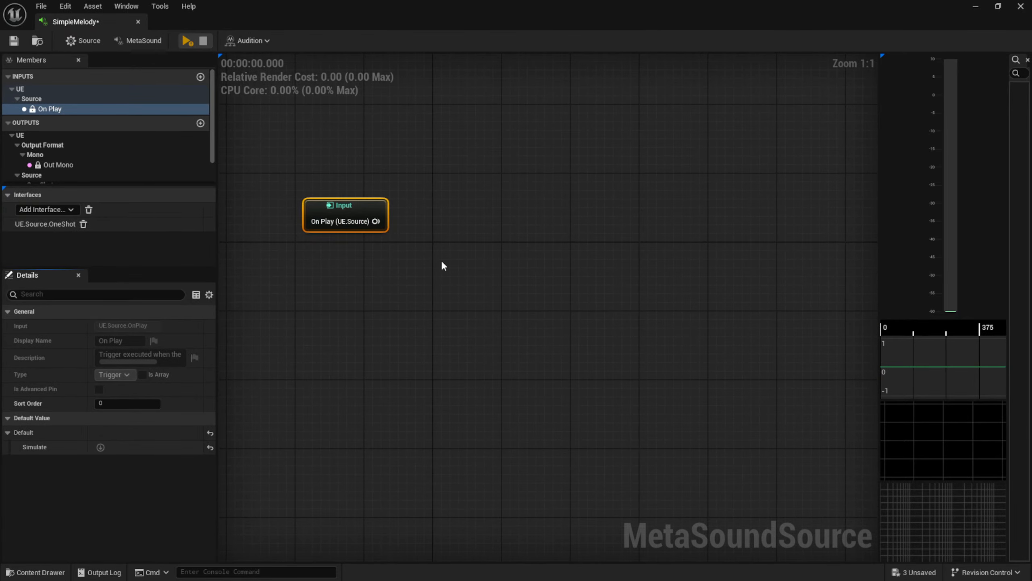
{"action": "right_click_drag", "start_coordinate": [528, 256], "coordinate": [365, 254]}
{"action": "right_click_drag", "start_coordinate": [430, 246], "coordinate": [431, 250]}
{"action": "right_click", "coordinate": [431, 249]}
{"action": "left_click", "coordinate": [415, 241]}
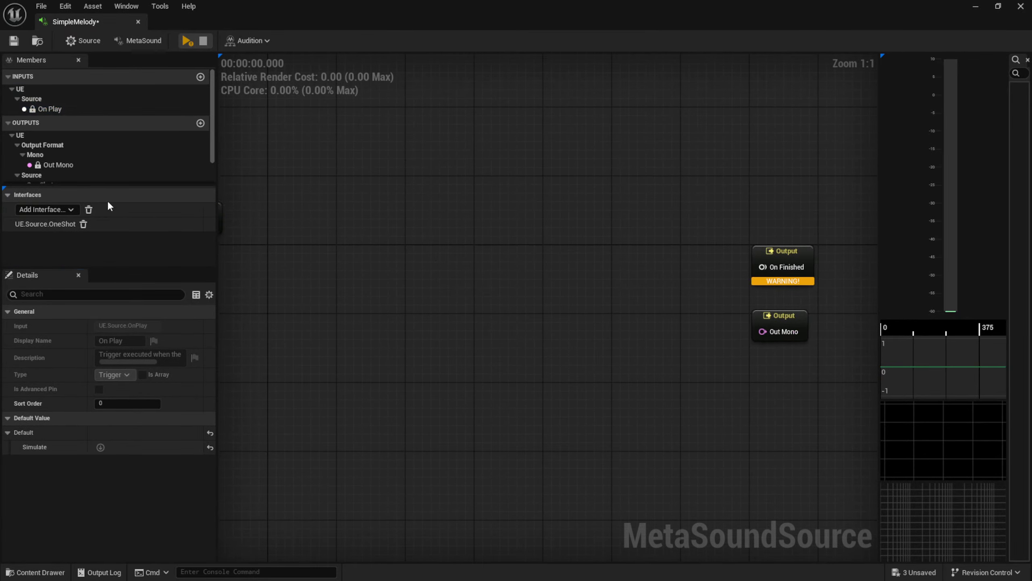
{"action": "left_click", "coordinate": [89, 209]}
Add a Sine node to the graph between the On Play input and the Out Mono output
{"action": "right_click", "coordinate": [506, 256]}
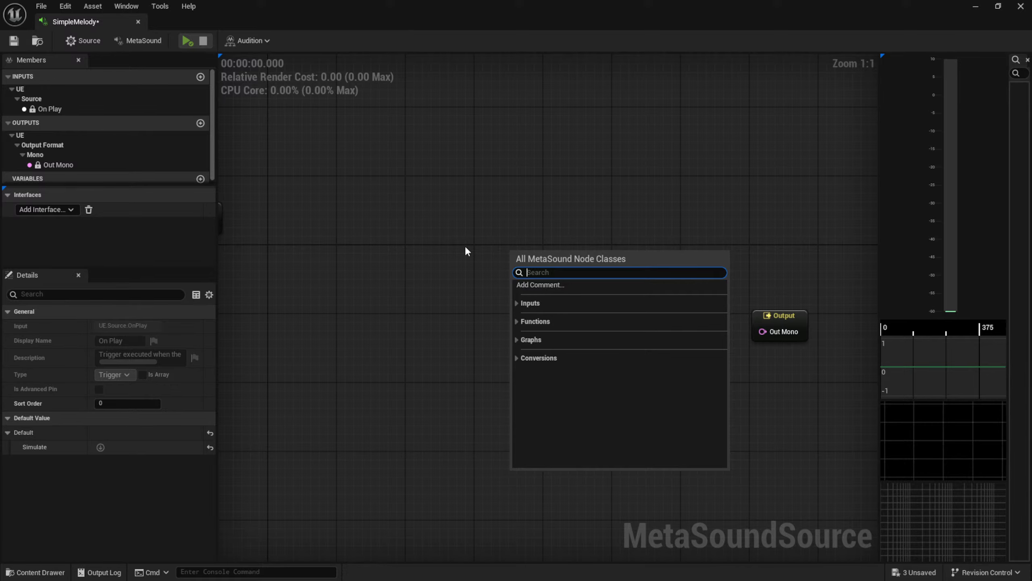
{"action": "type", "text": "sine"}
{"action": "key", "text": "Return"}
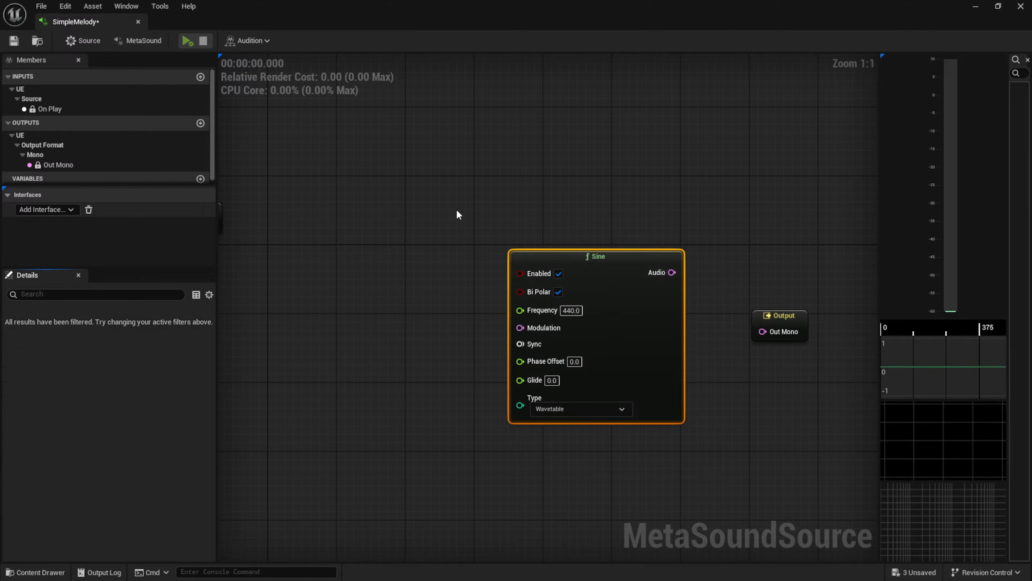
{"action": "left_click_drag", "start_coordinate": [613, 264], "coordinate": [510, 312]}
{"action": "right_click_drag", "start_coordinate": [563, 262], "coordinate": [606, 252]}
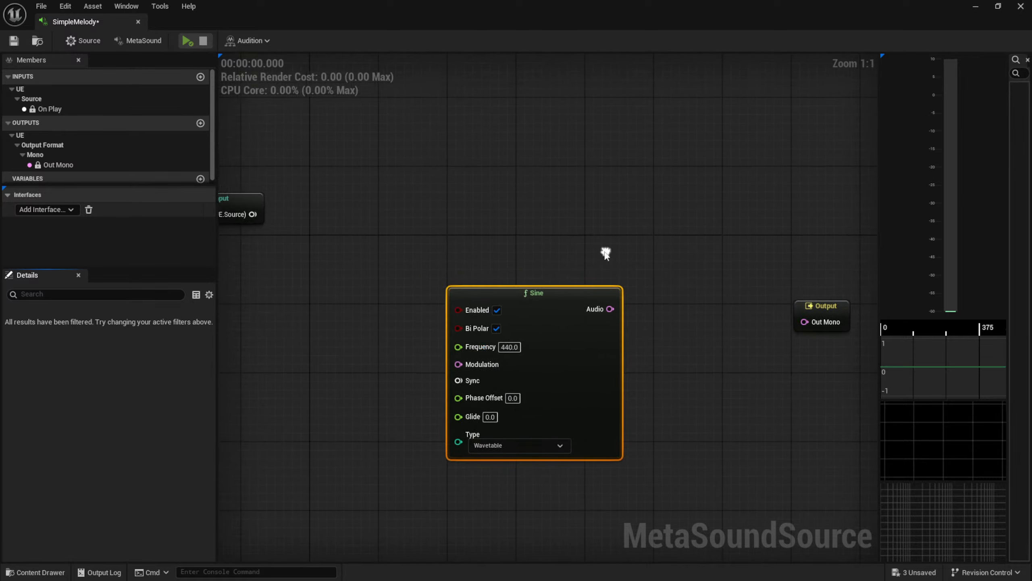
Add an AD Envelope (Audio) node and place it above the Sine node
{"action": "right_click", "coordinate": [462, 175]}
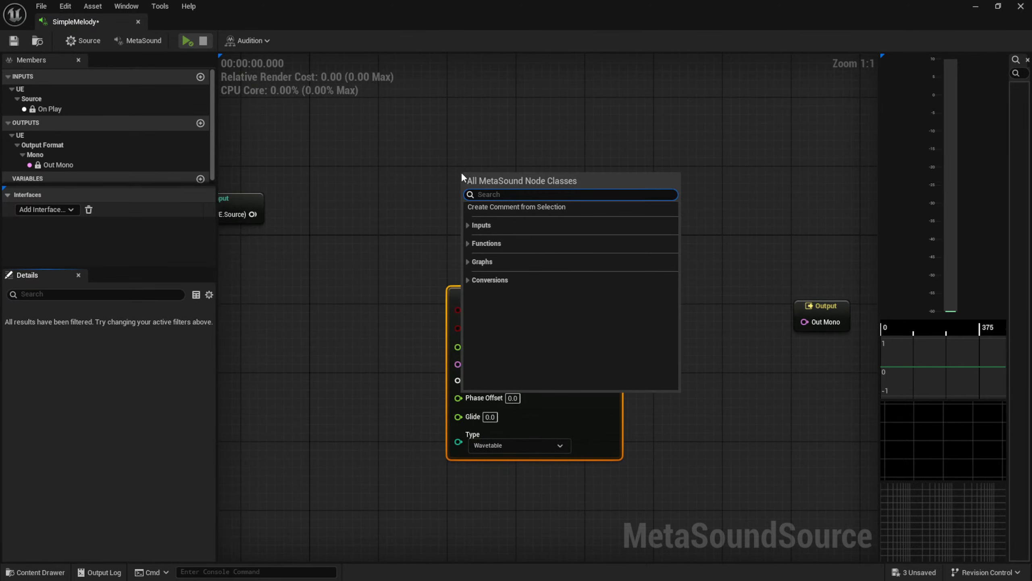
{"action": "type", "text": "ad env"}
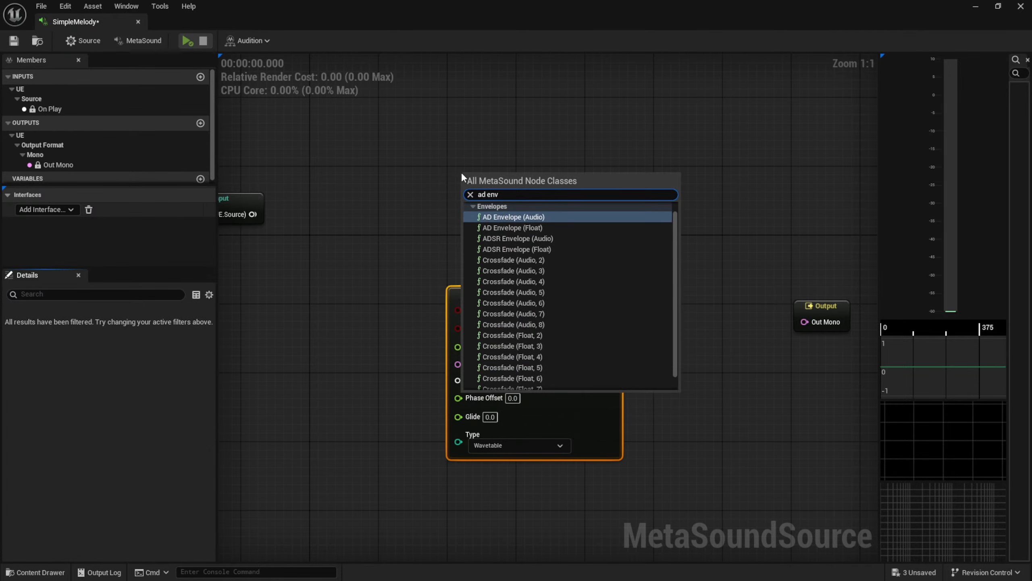
{"action": "key", "text": "Return"}
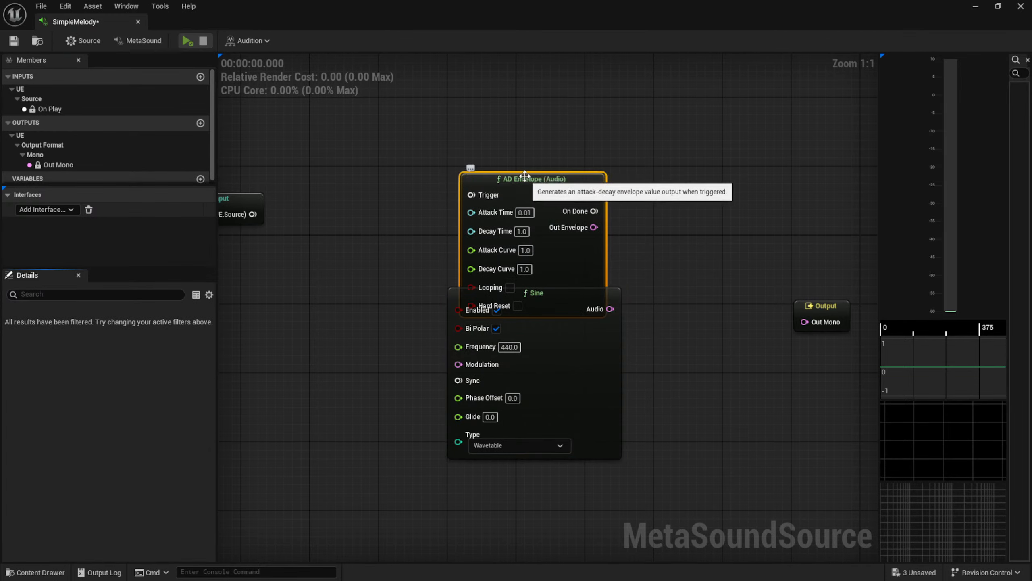
{"action": "left_click_drag", "start_coordinate": [525, 168], "coordinate": [532, 131]}
Multiply the AD Envelope's Out Envelope with the Sine's Audio using an audio Multiply node, and space the nodes apart neatly
{"action": "left_click_drag", "start_coordinate": [598, 187], "coordinate": [667, 259]}
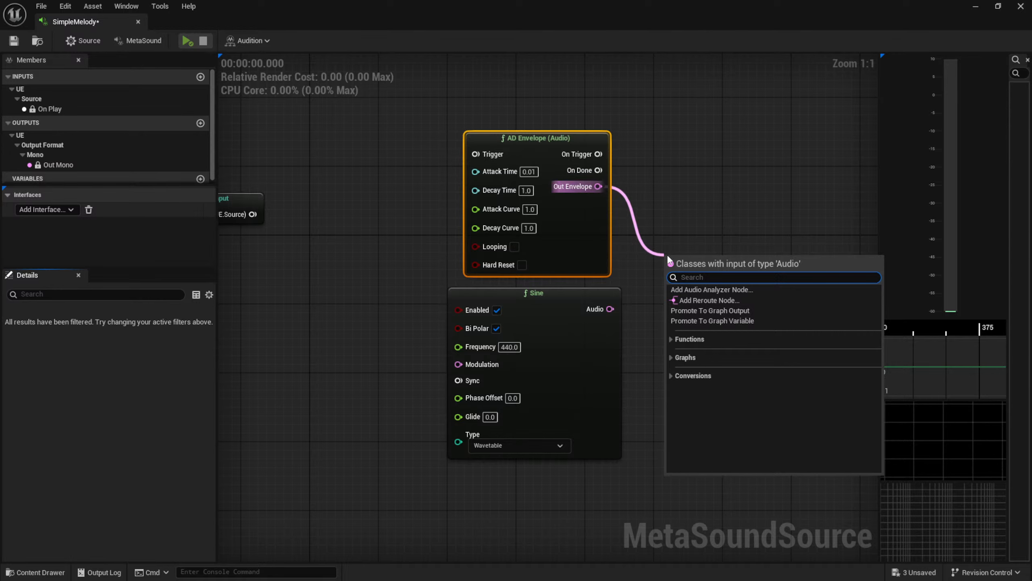
{"action": "type", "text": "mult"}
{"action": "key", "text": "Return"}
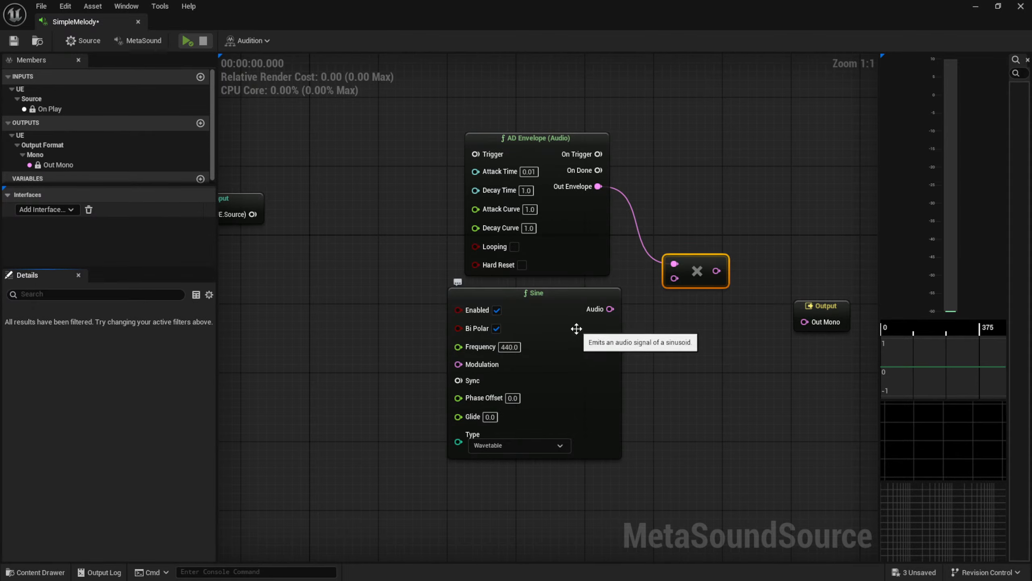
{"action": "left_click_drag", "start_coordinate": [609, 309], "coordinate": [709, 304]}
{"action": "left_click_drag", "start_coordinate": [573, 226], "coordinate": [572, 209]}
{"action": "left_click_drag", "start_coordinate": [559, 289], "coordinate": [560, 297]}
{"action": "left_click_drag", "start_coordinate": [574, 243], "coordinate": [572, 252]}
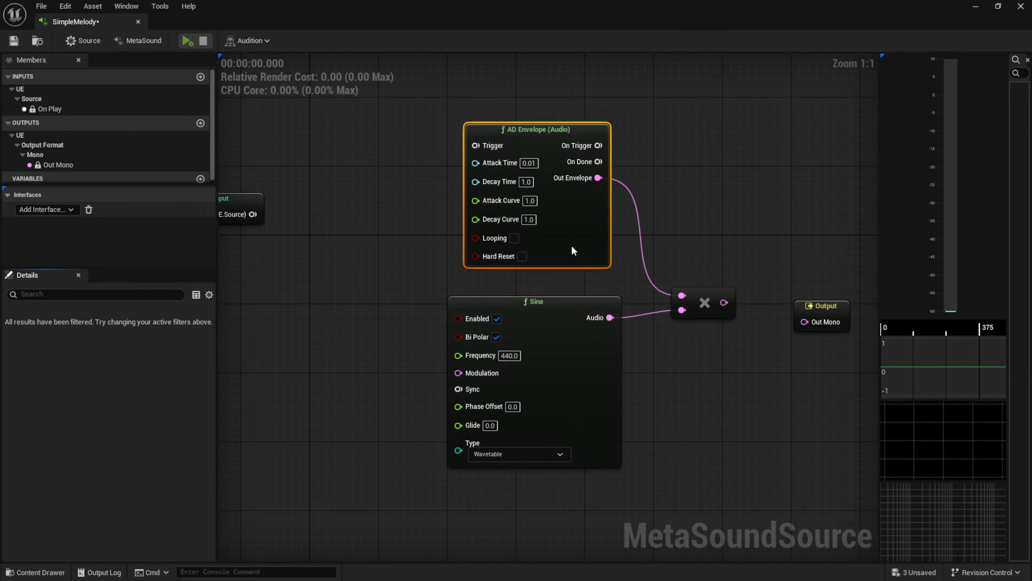
{"action": "left_click_drag", "start_coordinate": [570, 311], "coordinate": [569, 301]}
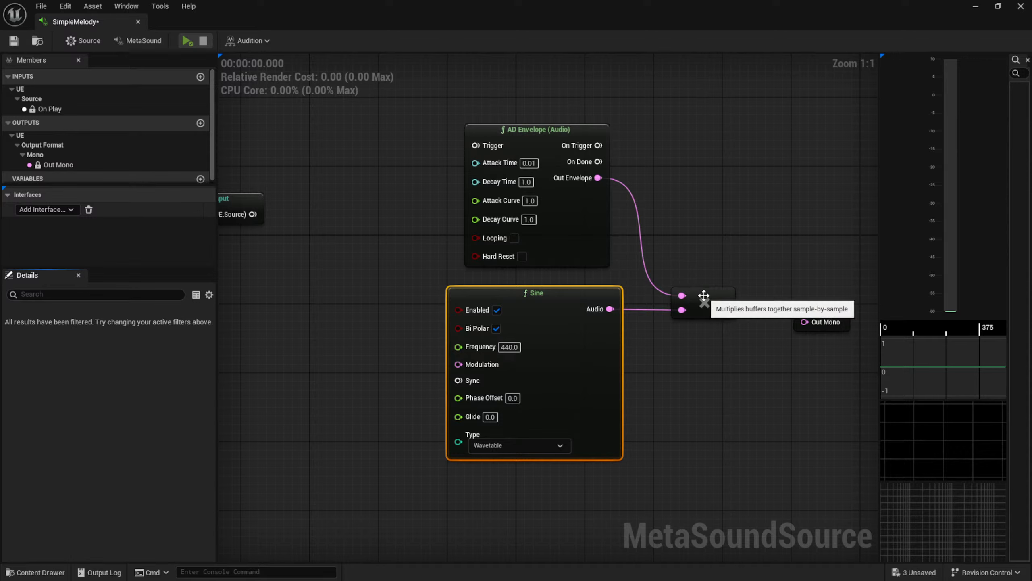
{"action": "left_click_drag", "start_coordinate": [526, 137], "coordinate": [521, 120]}
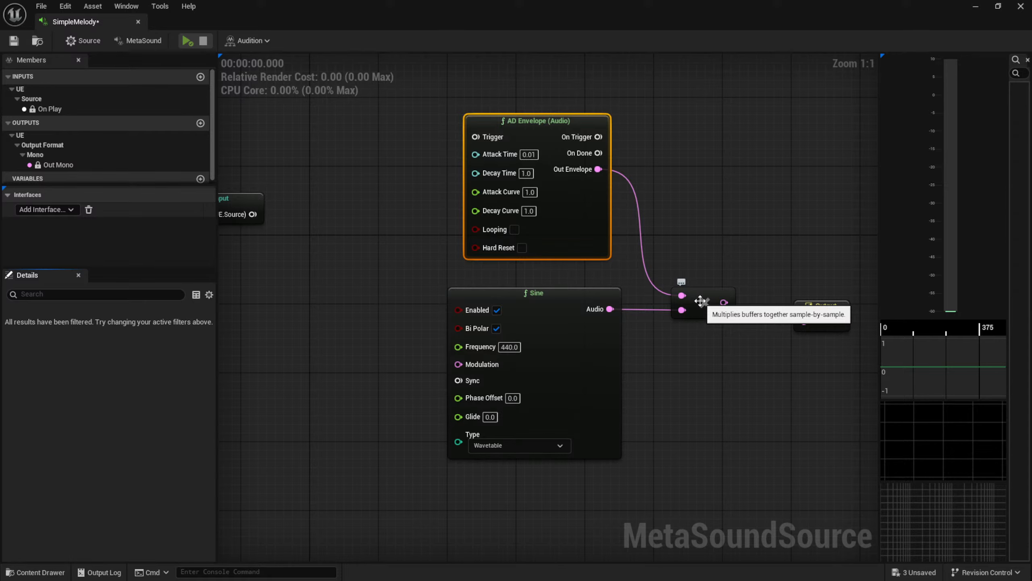
Connect the Multiply output to Out Mono and On Play to the AD Envelope's Trigger, moving the input beside the envelope
{"action": "left_click_drag", "start_coordinate": [724, 302], "coordinate": [827, 295]}
{"action": "right_click_drag", "start_coordinate": [261, 209], "coordinate": [382, 244]}
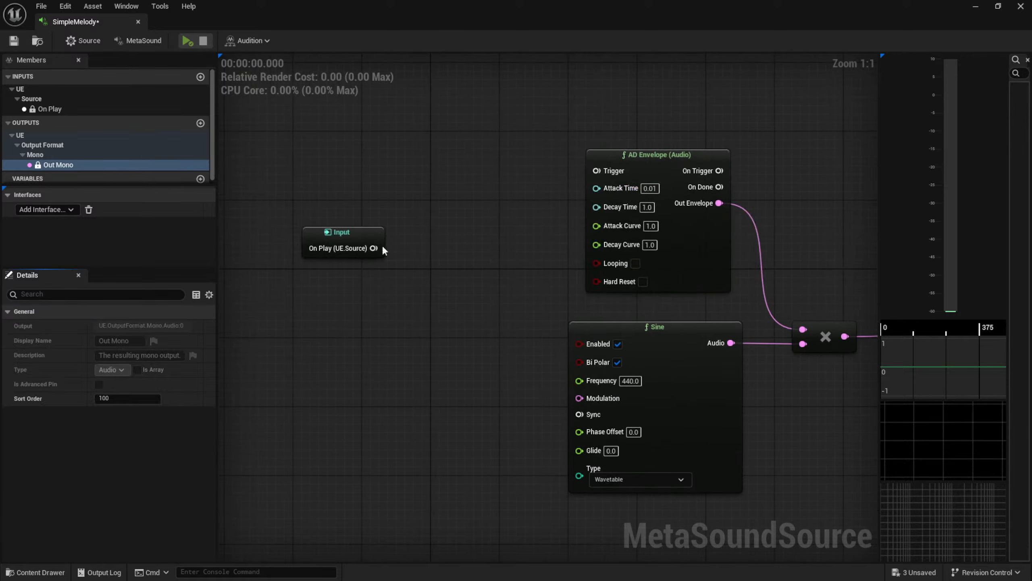
{"action": "left_click_drag", "start_coordinate": [382, 243], "coordinate": [585, 170]}
{"action": "left_click_drag", "start_coordinate": [514, 158], "coordinate": [531, 166]}
{"action": "left_click", "coordinate": [422, 170]}
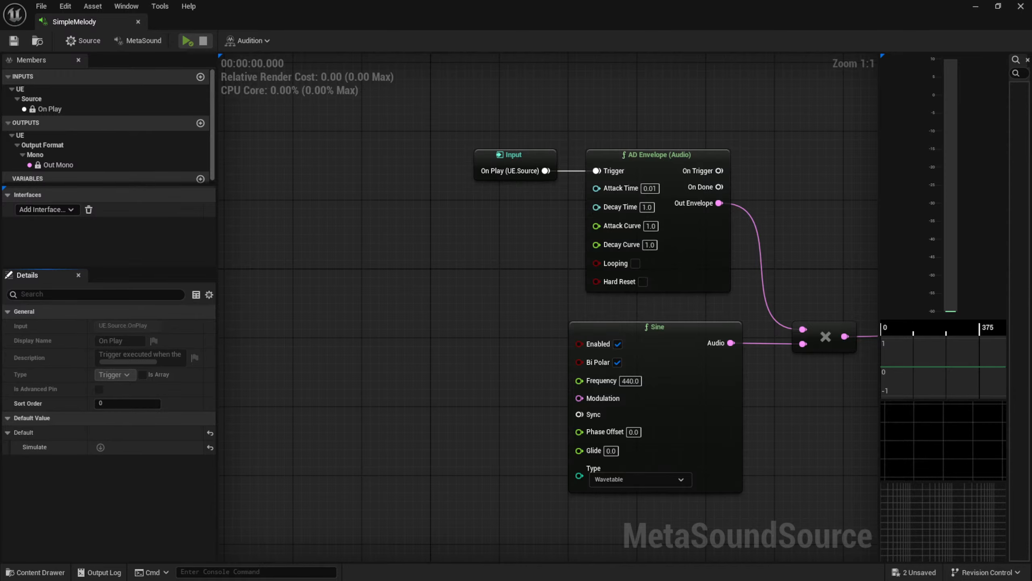
Review the Sine and envelope graph, play SimpleMelody twice to hear the decaying tone, and stop playback
{"action": "right_click_drag", "start_coordinate": [512, 319], "coordinate": [404, 250]}
{"action": "scroll", "coordinate": [532, 316], "scroll_direction": "up", "scroll_amount": 2}
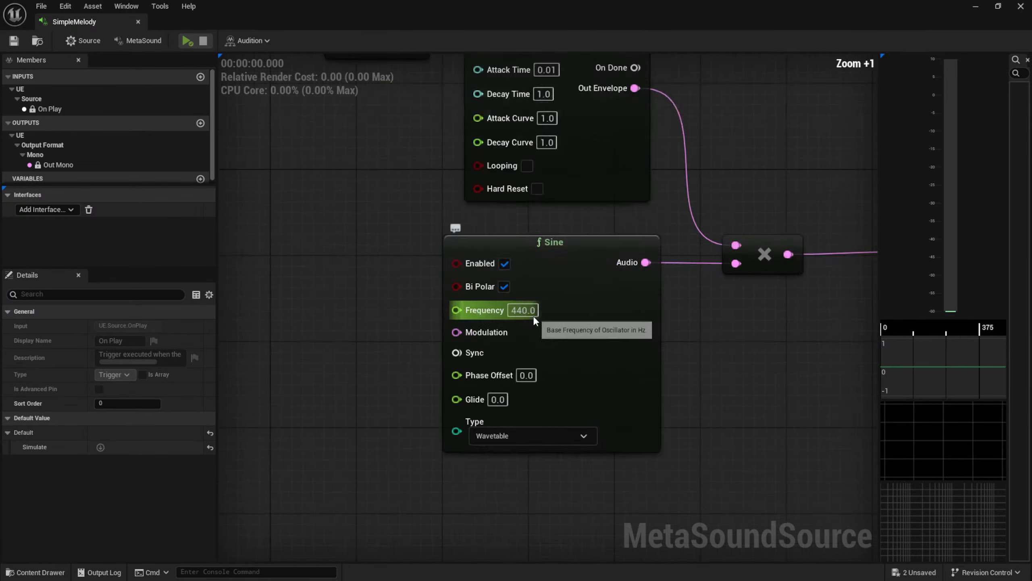
{"action": "right_click_drag", "start_coordinate": [811, 334], "coordinate": [659, 354]}
{"action": "scroll", "coordinate": [634, 358], "scroll_direction": "down", "scroll_amount": 1}
{"action": "scroll", "coordinate": [679, 379], "scroll_direction": "down", "scroll_amount": 1}
{"action": "scroll", "coordinate": [700, 342], "scroll_direction": "up", "scroll_amount": 1}
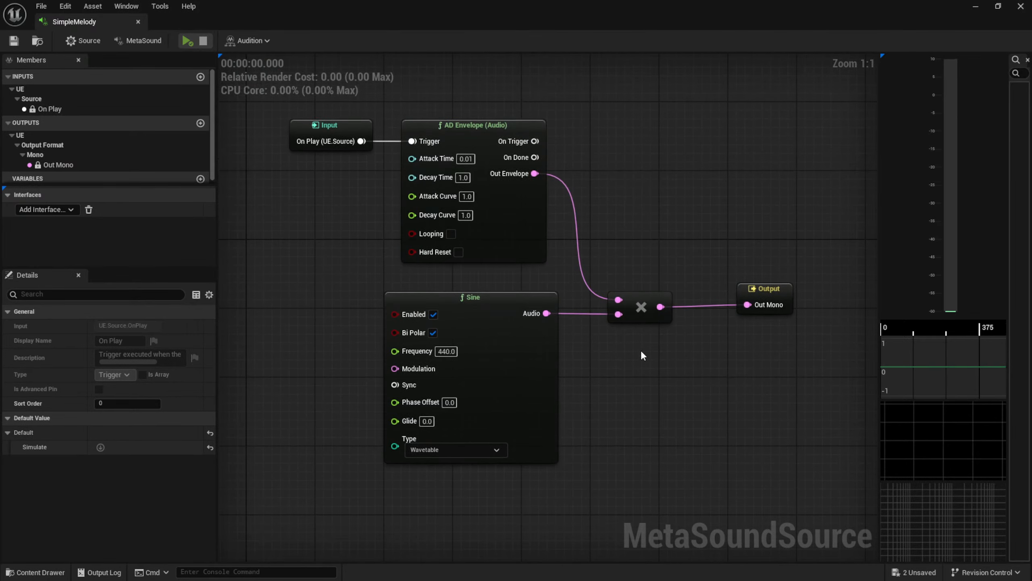
{"action": "key", "text": "space"}
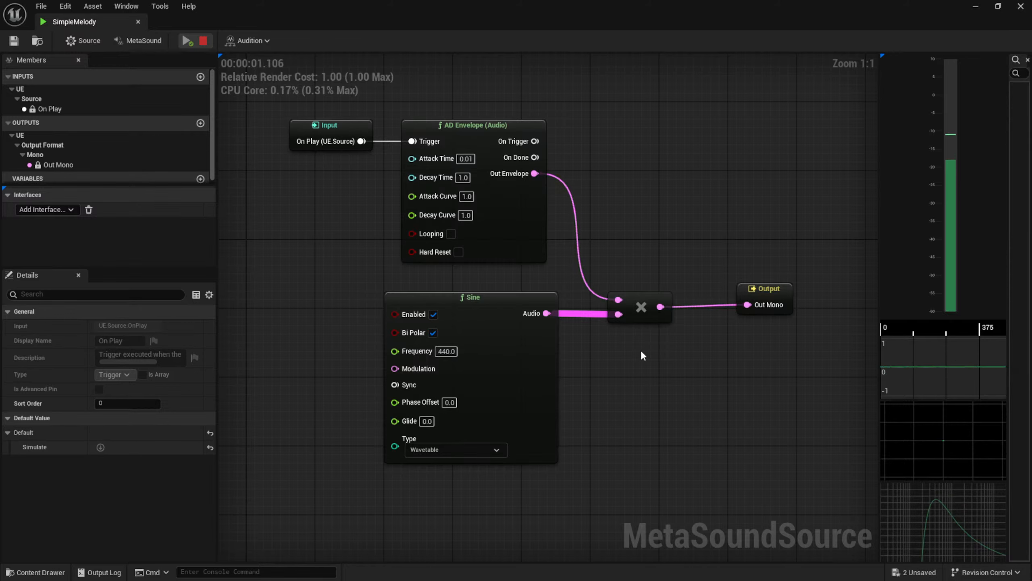
{"action": "key", "text": "space"}
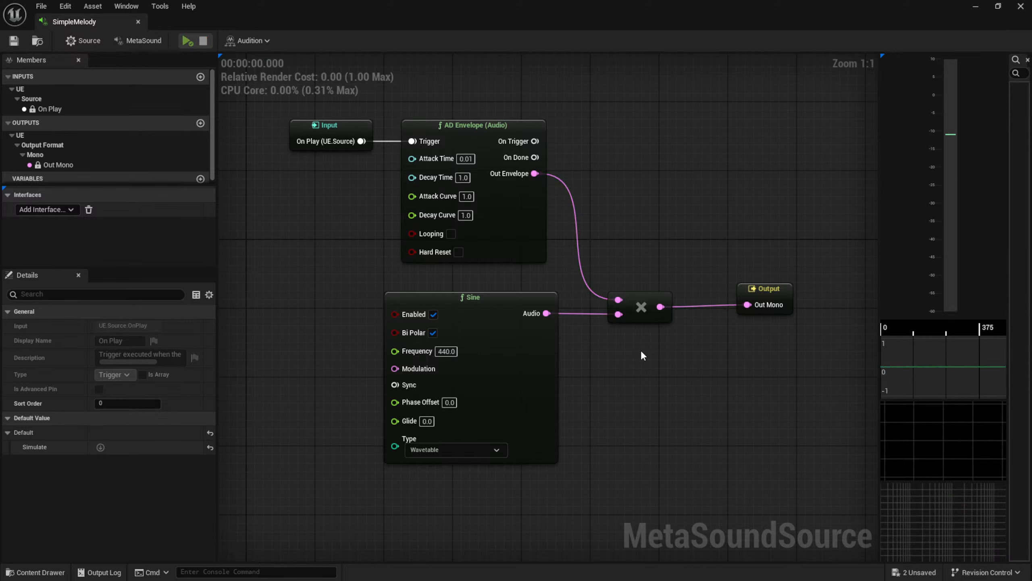
{"action": "key", "text": "space"}
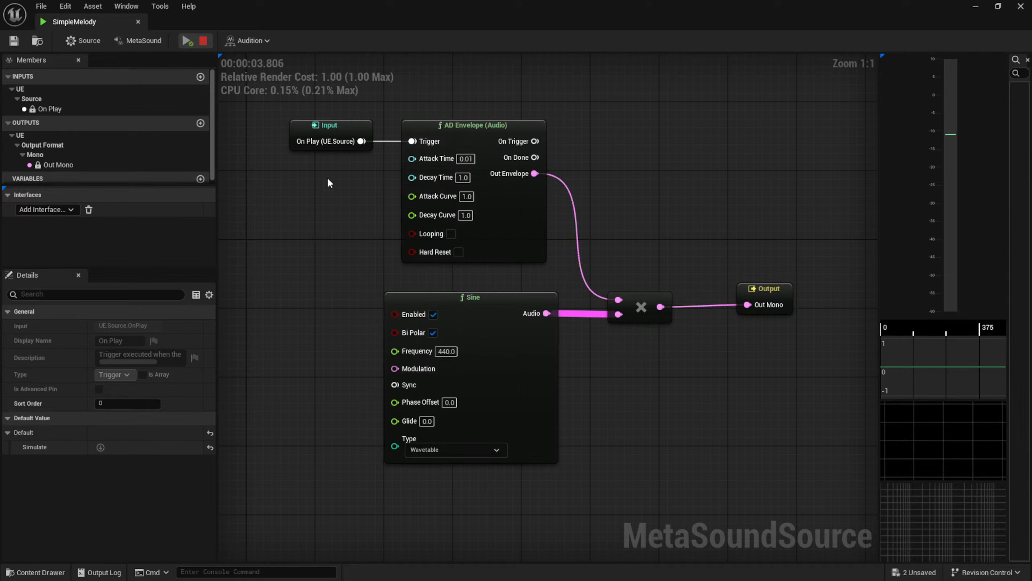
{"action": "left_click", "coordinate": [203, 41]}
Add the UE.Source.OneShot interface and place its On Finished output above the Out Mono output
{"action": "right_click_drag", "start_coordinate": [421, 214], "coordinate": [449, 264]}
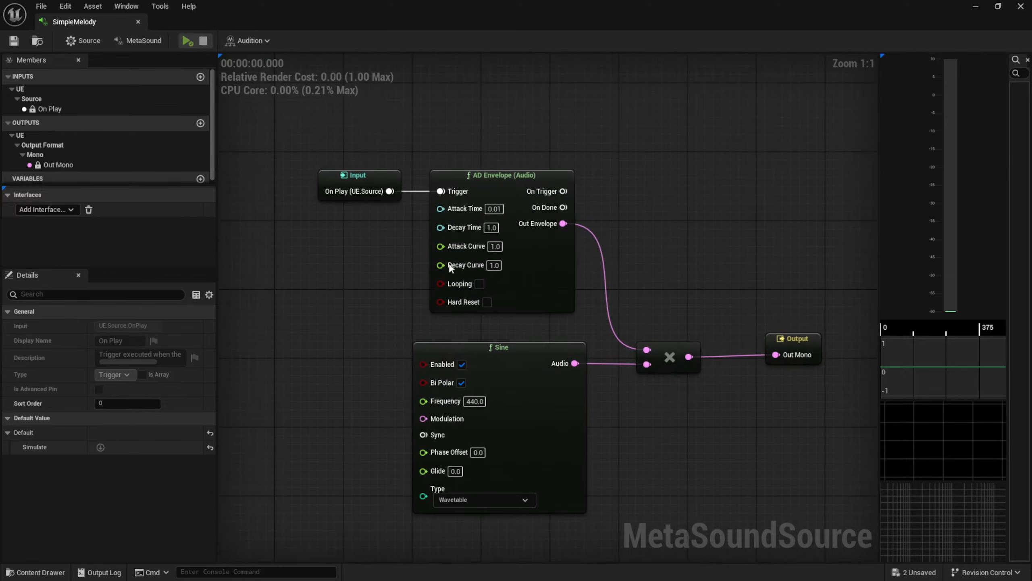
{"action": "left_click", "coordinate": [76, 209]}
{"action": "left_click", "coordinate": [84, 252]}
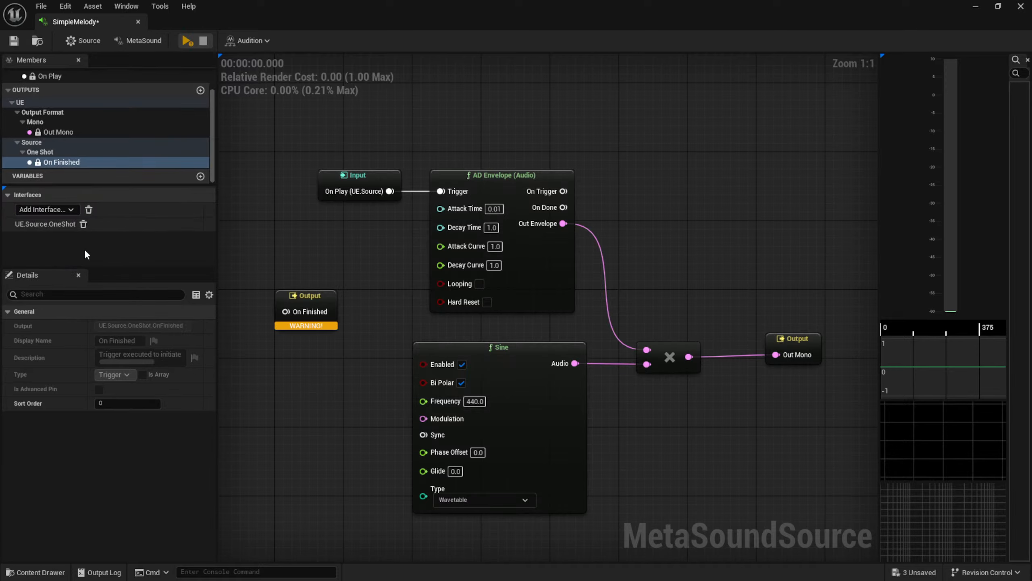
{"action": "left_click_drag", "start_coordinate": [280, 295], "coordinate": [772, 198]}
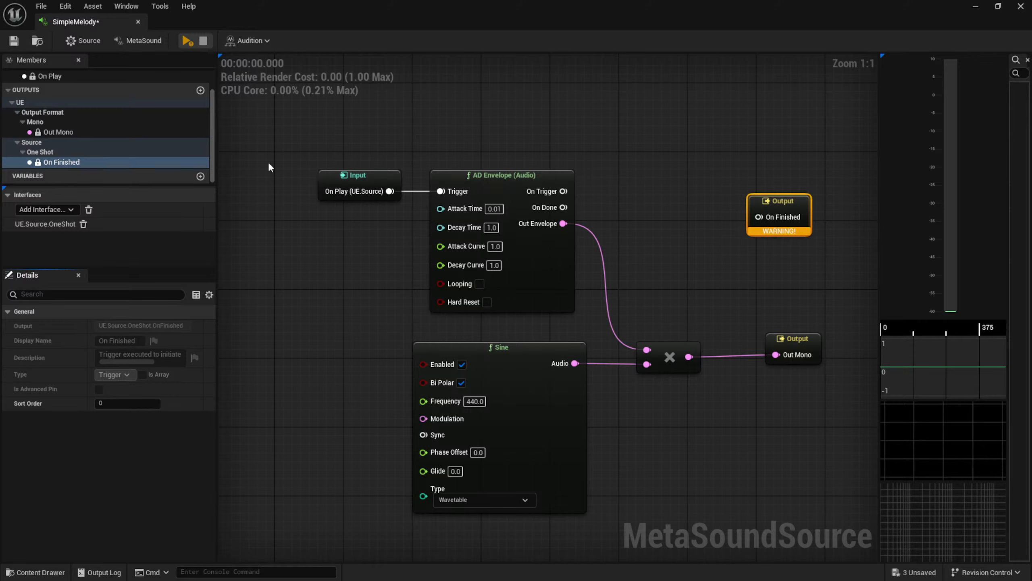
Connect the AD Envelope's On Done to the On Finished output and play the MetaSound to test it
{"action": "left_click_drag", "start_coordinate": [564, 207], "coordinate": [758, 216]}
{"action": "left_click", "coordinate": [656, 237]}
{"action": "key", "text": "space"}
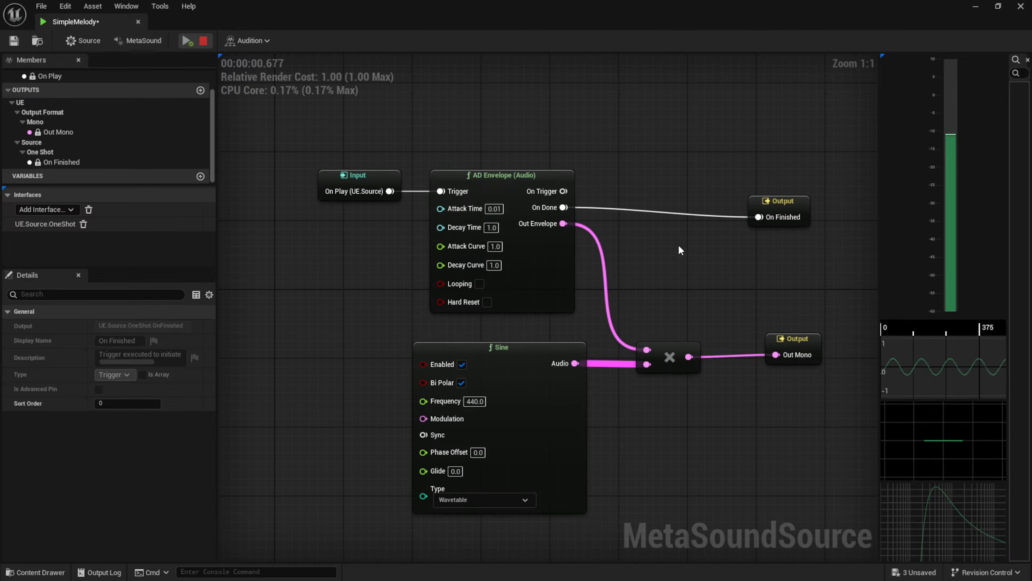
Disconnect the AD Envelope's On Done from the On Finished output and save the MetaSound
{"action": "left_click_drag", "start_coordinate": [750, 177], "coordinate": [788, 200]}
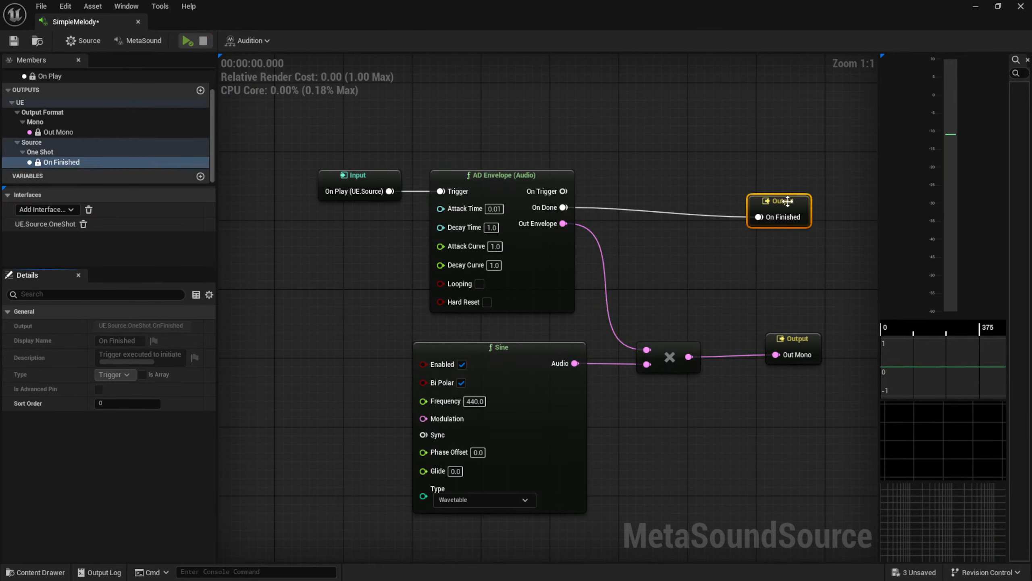
{"action": "left_click", "coordinate": [563, 208], "text": "alt"}
{"action": "left_click", "coordinate": [637, 190]}
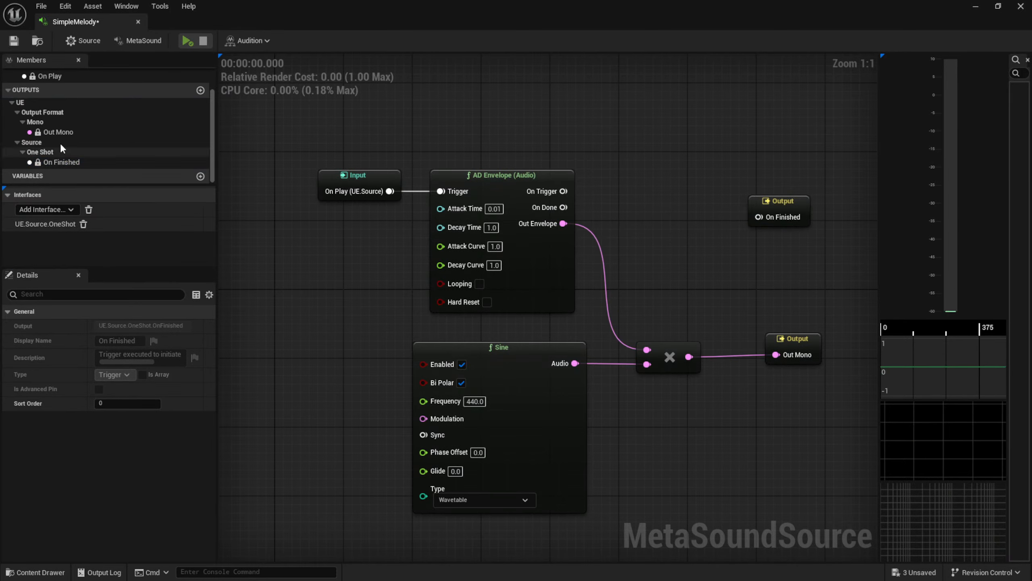
{"action": "left_click", "coordinate": [13, 40]}
Move the On Play input node well away from the AD Envelope to make room between them
{"action": "right_click_drag", "start_coordinate": [268, 249], "coordinate": [472, 262]}
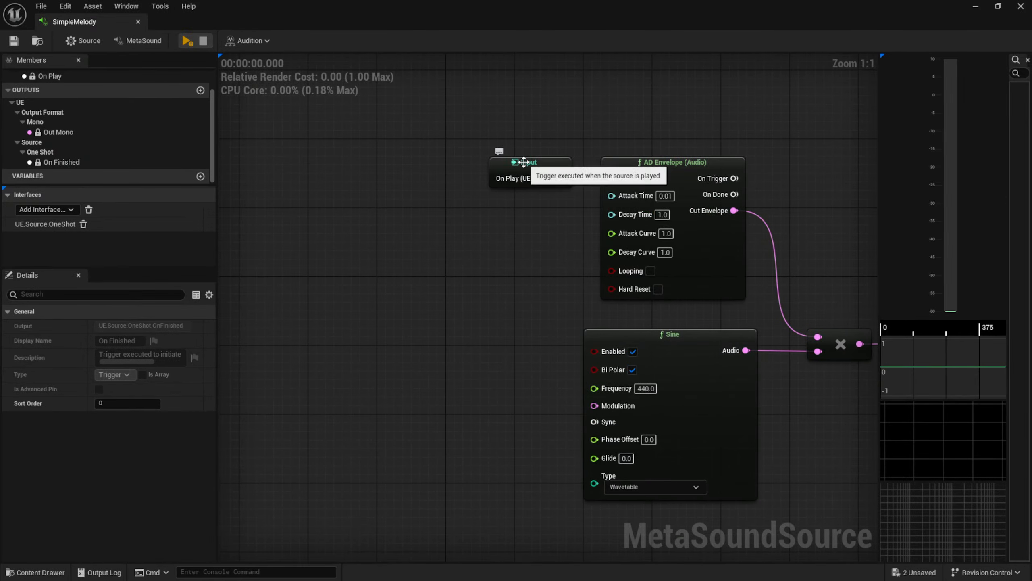
{"action": "left_click_drag", "start_coordinate": [525, 162], "coordinate": [267, 162]}
{"action": "right_click_drag", "start_coordinate": [438, 215], "coordinate": [459, 222]}
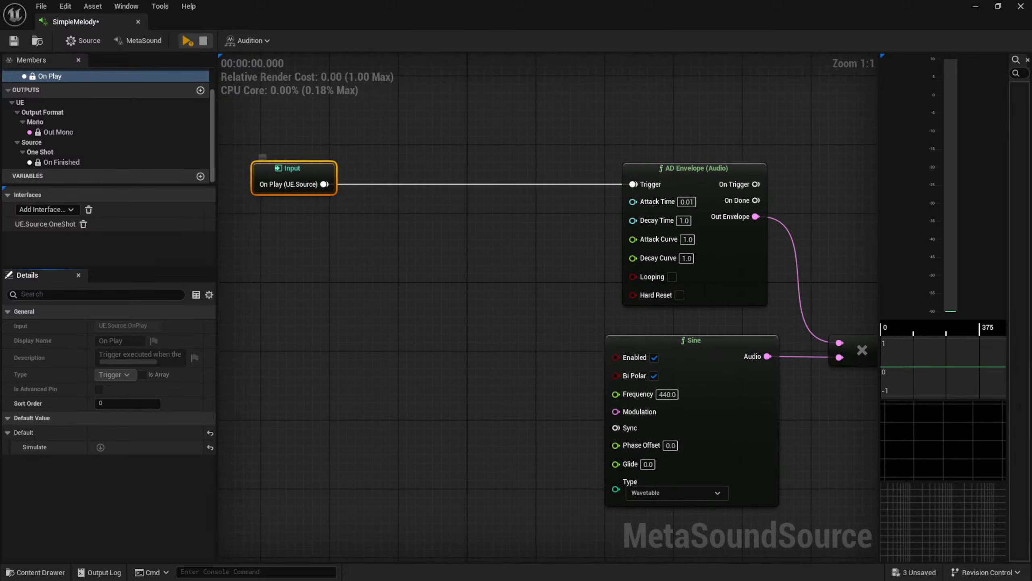
Add a Trigger Counter node fed by On Play and line it up between On Play and the AD Envelope
{"action": "right_click_drag", "start_coordinate": [308, 169], "coordinate": [511, 183]}
{"action": "left_click_drag", "start_coordinate": [501, 187], "coordinate": [489, 224]}
{"action": "type", "text": "trigger count"}
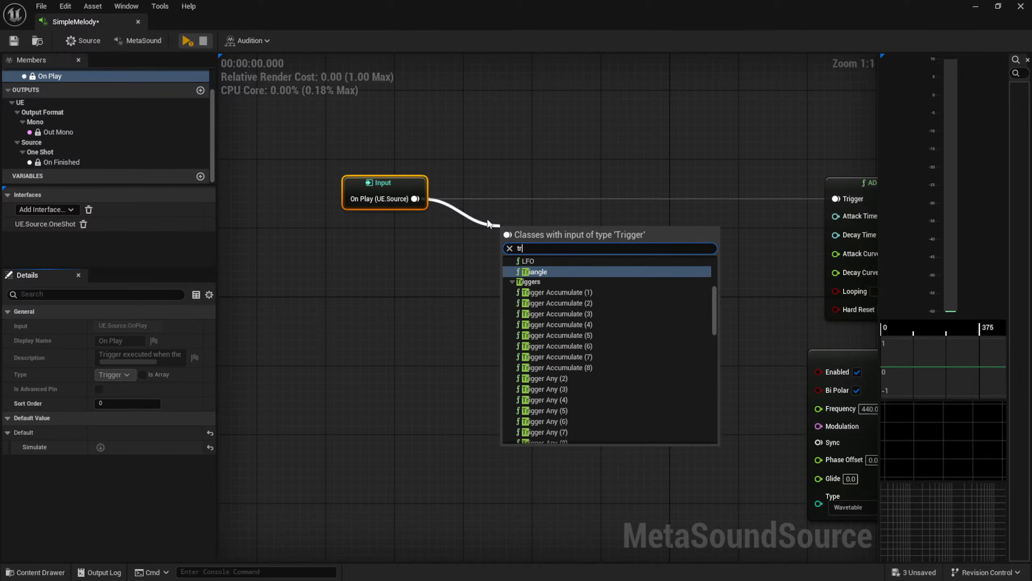
{"action": "key", "text": "Return"}
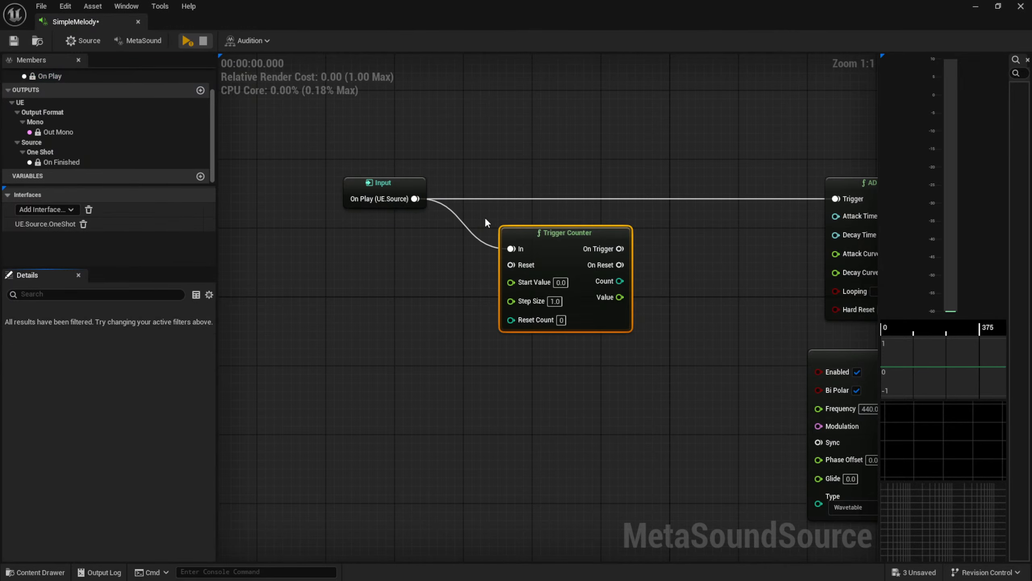
{"action": "right_click_drag", "start_coordinate": [484, 216], "coordinate": [371, 285]}
{"action": "left_click_drag", "start_coordinate": [450, 307], "coordinate": [430, 258]}
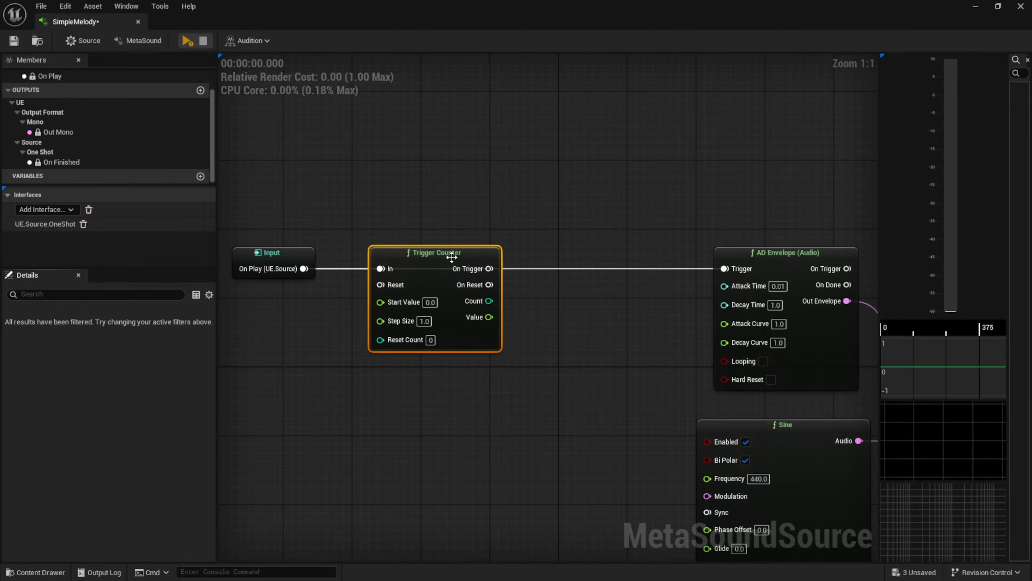
Connect the Trigger Counter's On Trigger to the AD Envelope's Trigger and shift the counter slightly toward the envelope
{"action": "left_click_drag", "start_coordinate": [489, 268], "coordinate": [717, 277]}
{"action": "right_click_drag", "start_coordinate": [717, 276], "coordinate": [723, 228]}
{"action": "right_click_drag", "start_coordinate": [557, 285], "coordinate": [653, 260]}
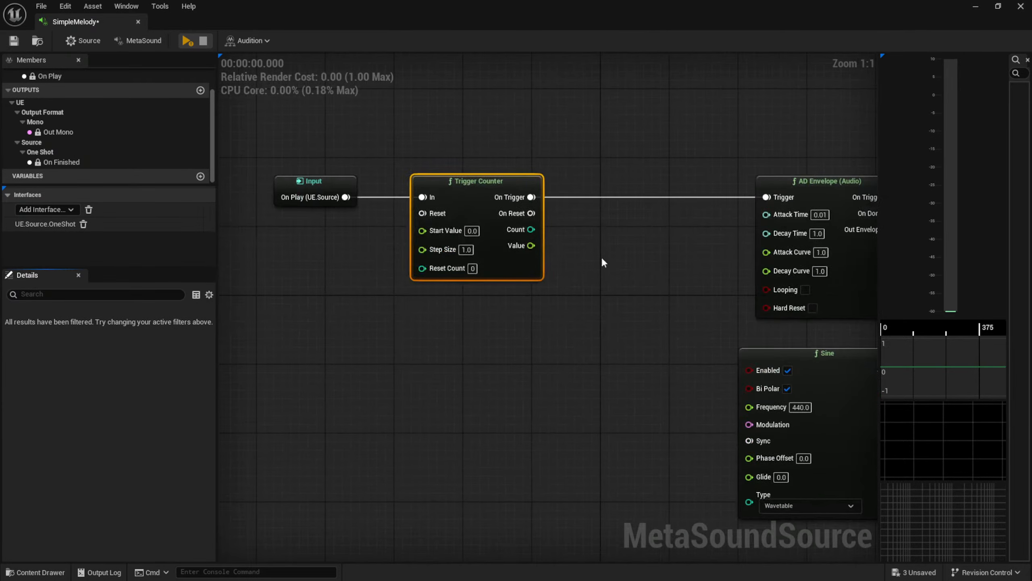
{"action": "left_click_drag", "start_coordinate": [500, 262], "coordinate": [532, 264]}
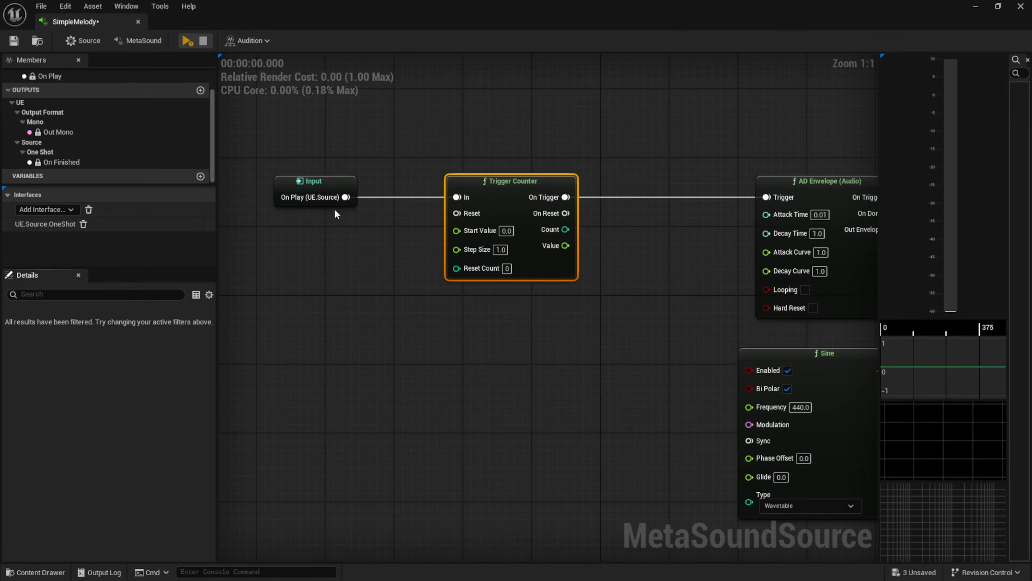
Insert a Trigger Repeat node between On Play and the Trigger Counter, wiring its RepeatOut to the counter's In, and save the MetaSound
{"action": "right_click_drag", "start_coordinate": [334, 207], "coordinate": [554, 235]}
{"action": "left_click_drag", "start_coordinate": [528, 217], "coordinate": [509, 243]}
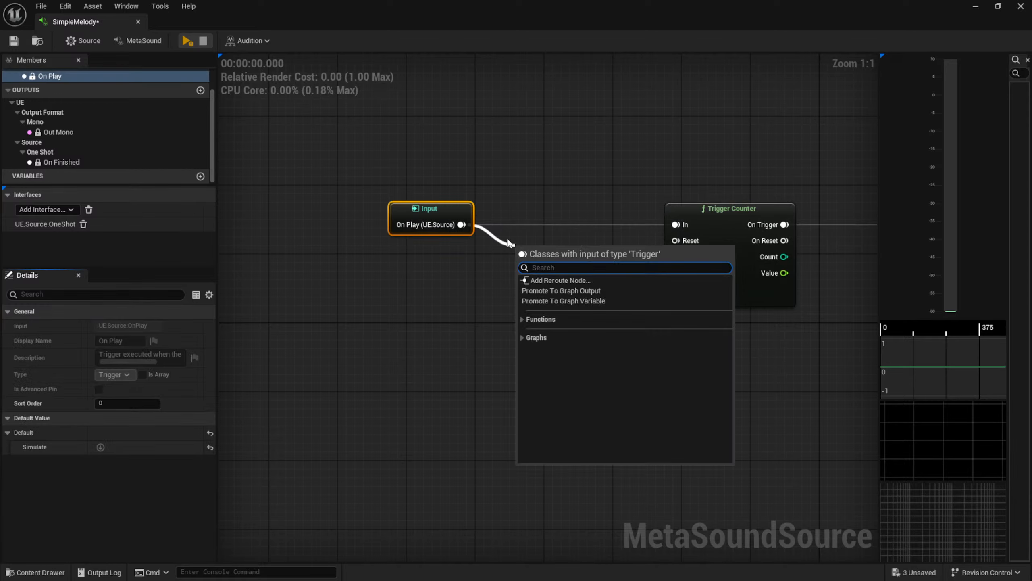
{"action": "type", "text": "trigger repeat"}
{"action": "key", "text": "Return"}
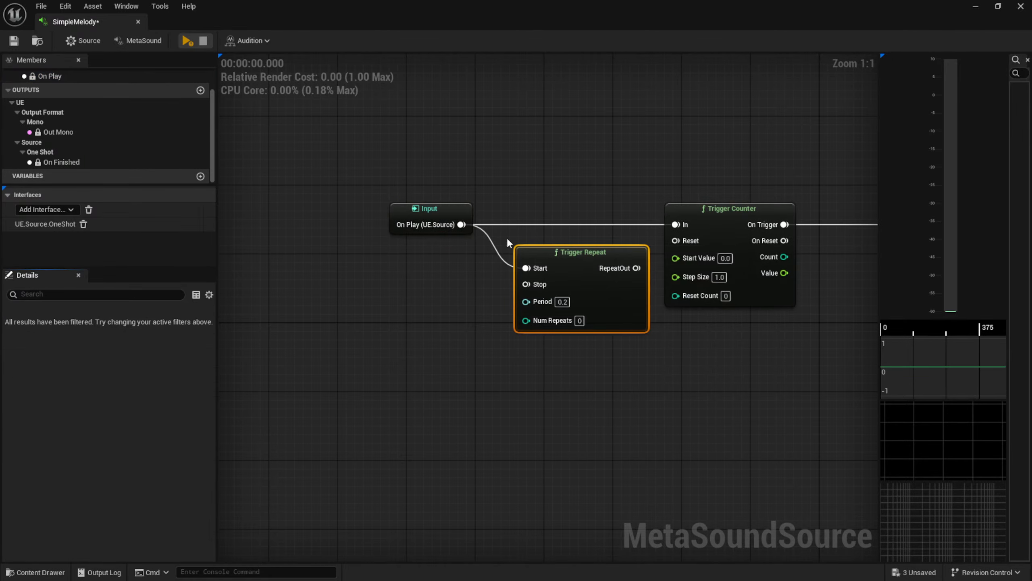
{"action": "left_click_drag", "start_coordinate": [584, 257], "coordinate": [677, 226]}
{"action": "left_click_drag", "start_coordinate": [559, 212], "coordinate": [567, 213]}
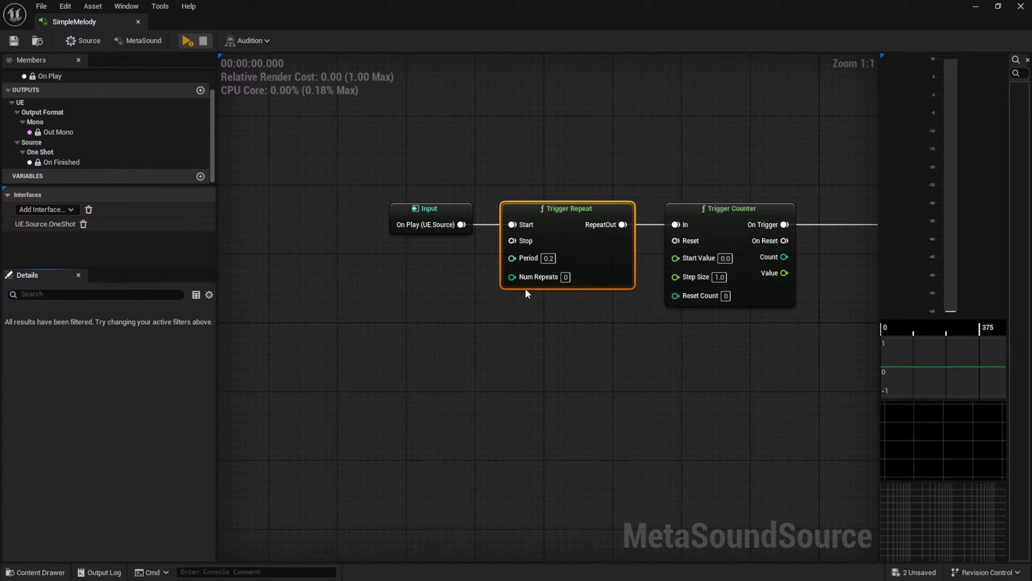
Move the Trigger Counter slightly farther from the Trigger Repeat node, keeping it level with its neighbours
{"action": "right_click_drag", "start_coordinate": [724, 321], "coordinate": [500, 294]}
{"action": "scroll", "coordinate": [460, 287], "scroll_direction": "down", "scroll_amount": 2}
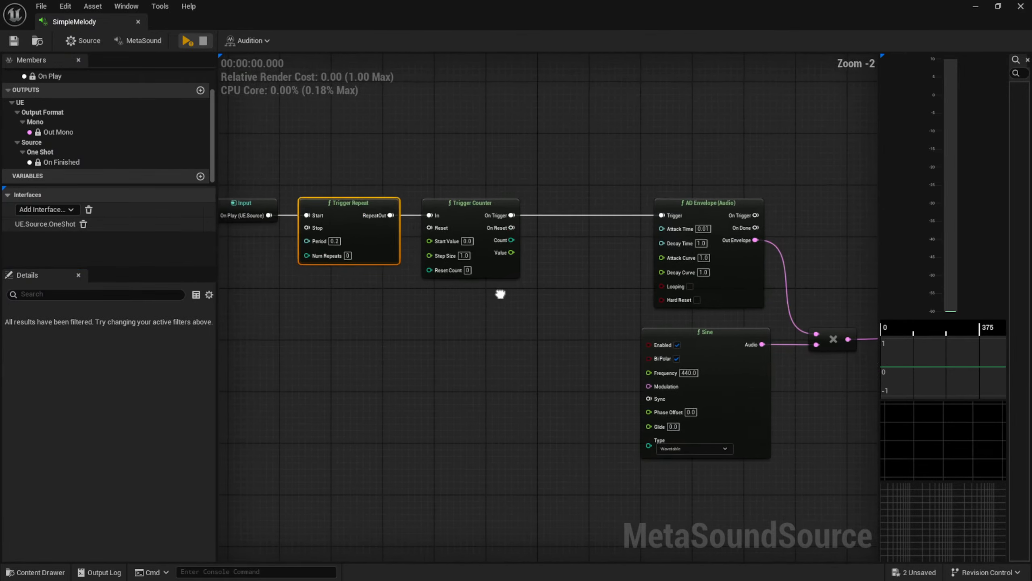
{"action": "scroll", "coordinate": [419, 310], "scroll_direction": "up", "scroll_amount": 2}
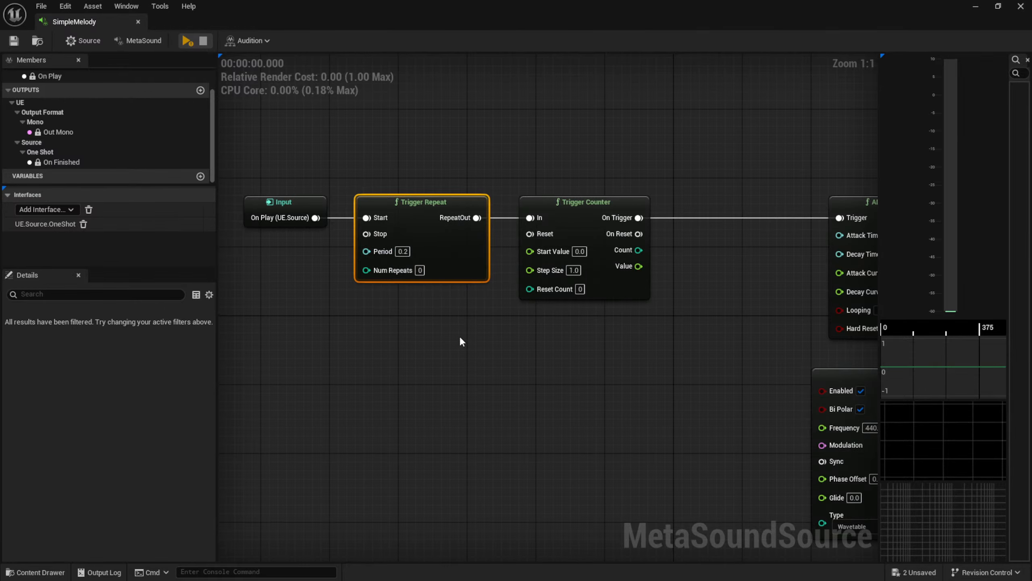
{"action": "right_click_drag", "start_coordinate": [486, 342], "coordinate": [439, 332]}
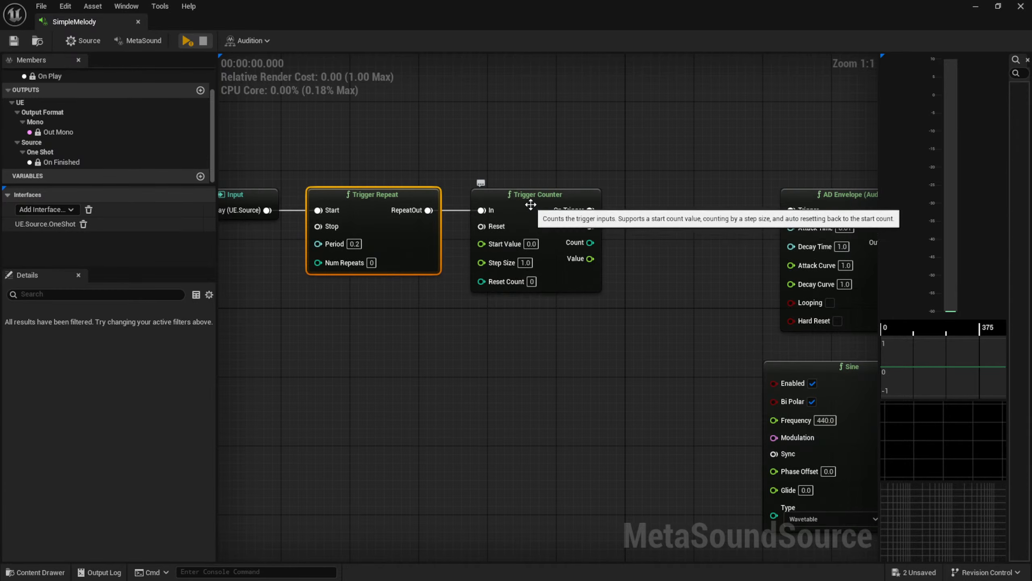
{"action": "left_click_drag", "start_coordinate": [529, 203], "coordinate": [554, 204]}
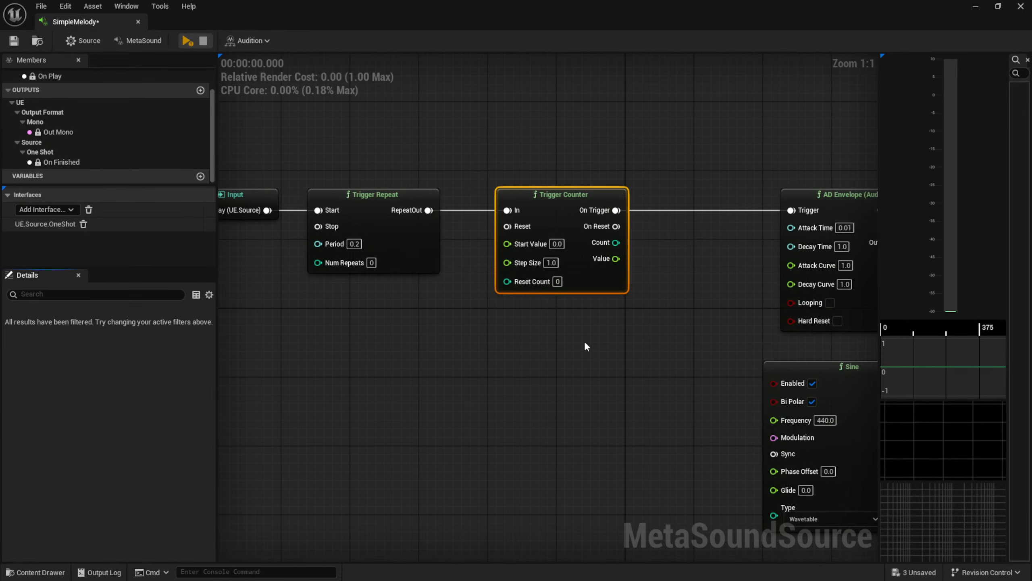
{"action": "right_click_drag", "start_coordinate": [585, 346], "coordinate": [440, 299]}
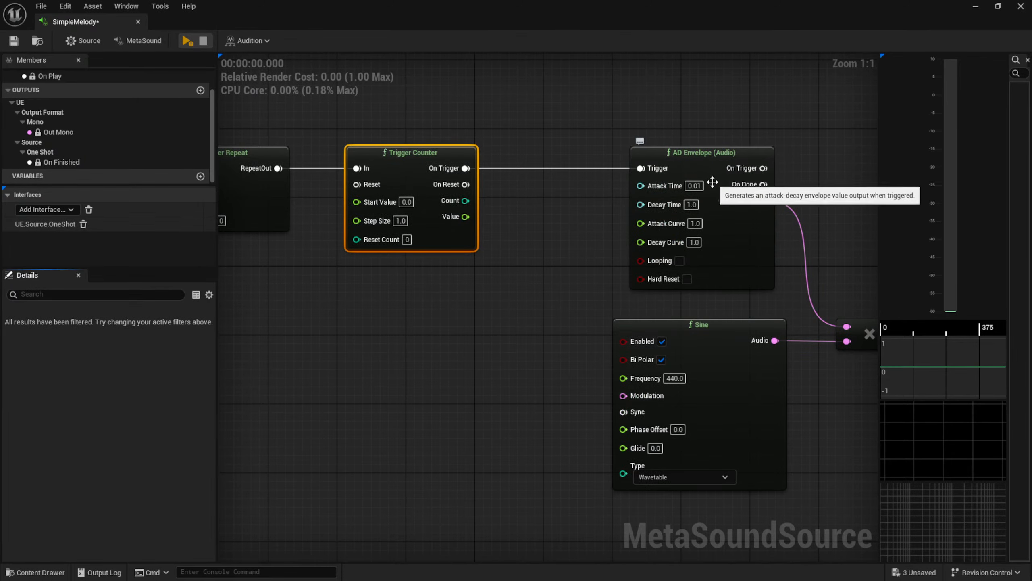
Set the AD Envelope's Decay Time to 0.2 and play the MetaSound briefly to test the repeating tone
{"action": "right_click_drag", "start_coordinate": [512, 265], "coordinate": [586, 279]}
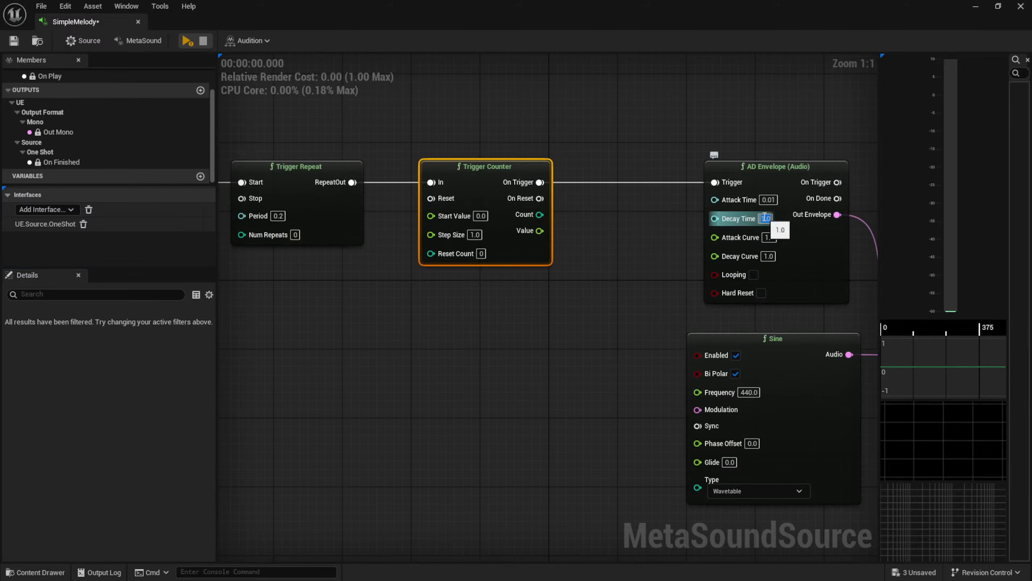
{"action": "type", "text": "0.2"}
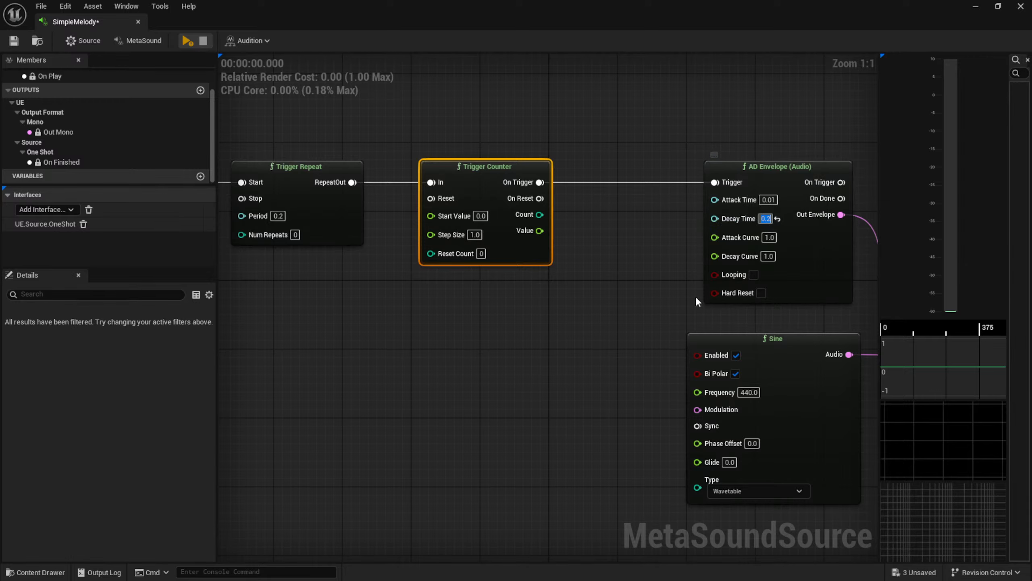
{"action": "left_click", "coordinate": [640, 311]}
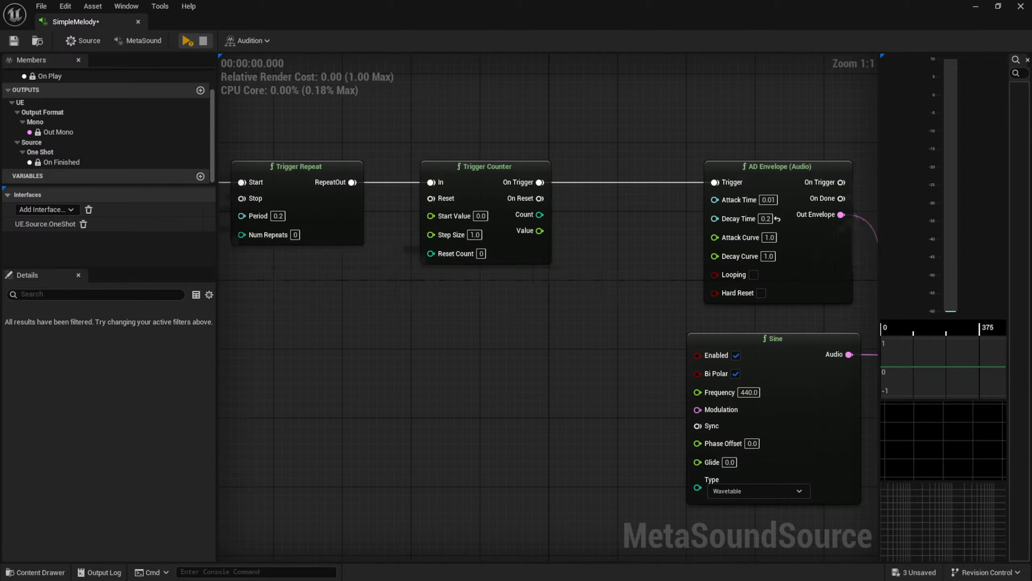
{"action": "right_click_drag", "start_coordinate": [637, 311], "coordinate": [630, 306]}
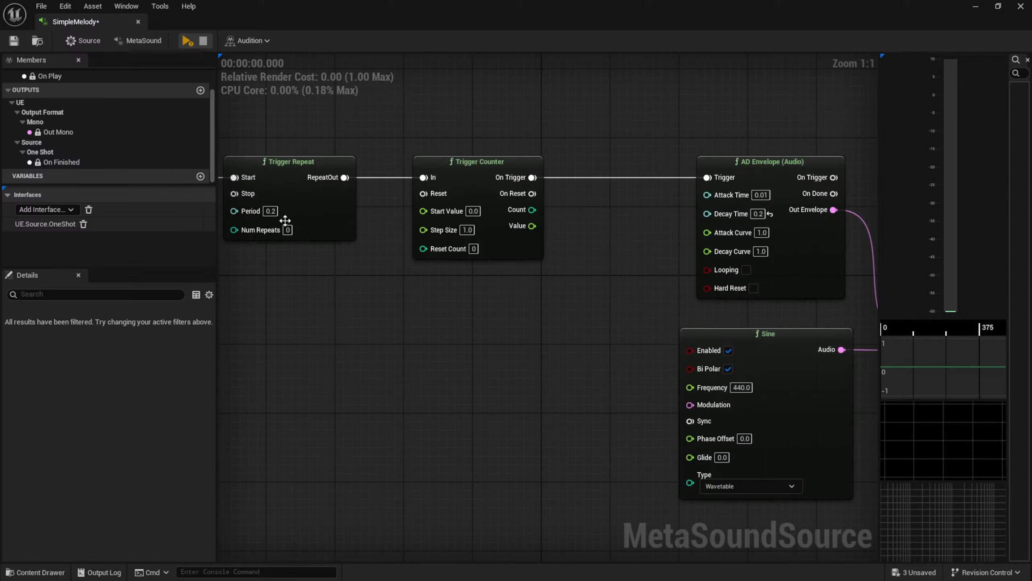
{"action": "key", "text": "space"}
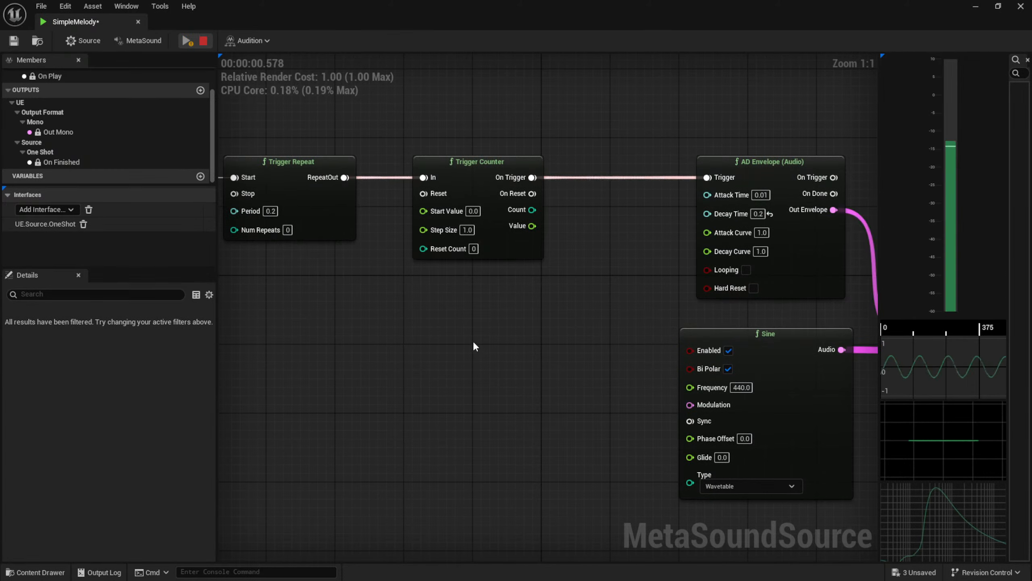
{"action": "key", "text": "space"}
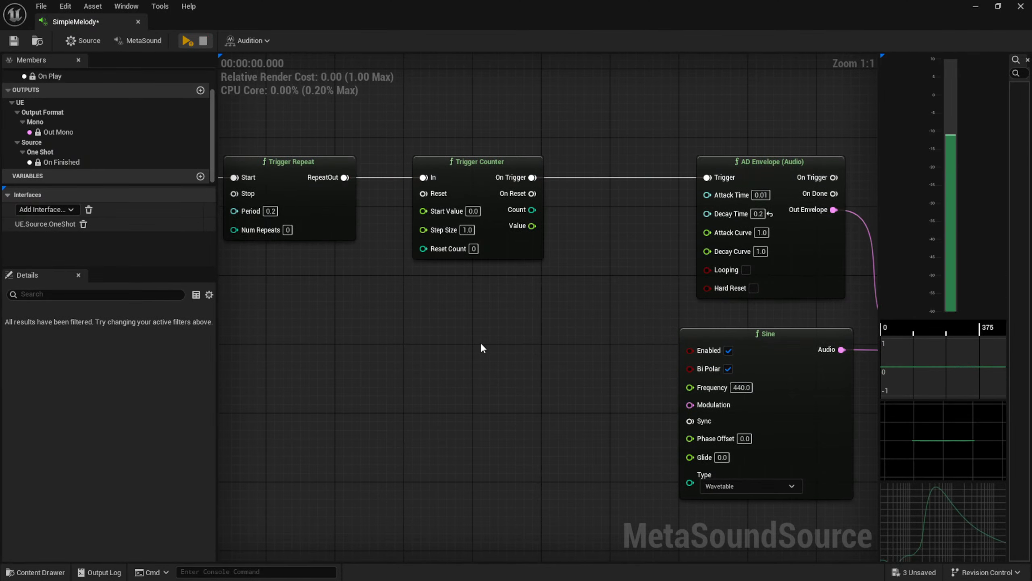
Move the On Play, Trigger Repeat and Trigger Counter nodes together closer to the AD Envelope and test-play the MetaSound again
{"action": "right_click_drag", "start_coordinate": [502, 343], "coordinate": [631, 355]}
{"action": "left_click_drag", "start_coordinate": [295, 149], "coordinate": [644, 310]}
{"action": "left_click_drag", "start_coordinate": [660, 220], "coordinate": [742, 219]}
{"action": "left_click", "coordinate": [705, 298]}
{"action": "right_click_drag", "start_coordinate": [756, 326], "coordinate": [463, 274]}
{"action": "key", "text": "space"}
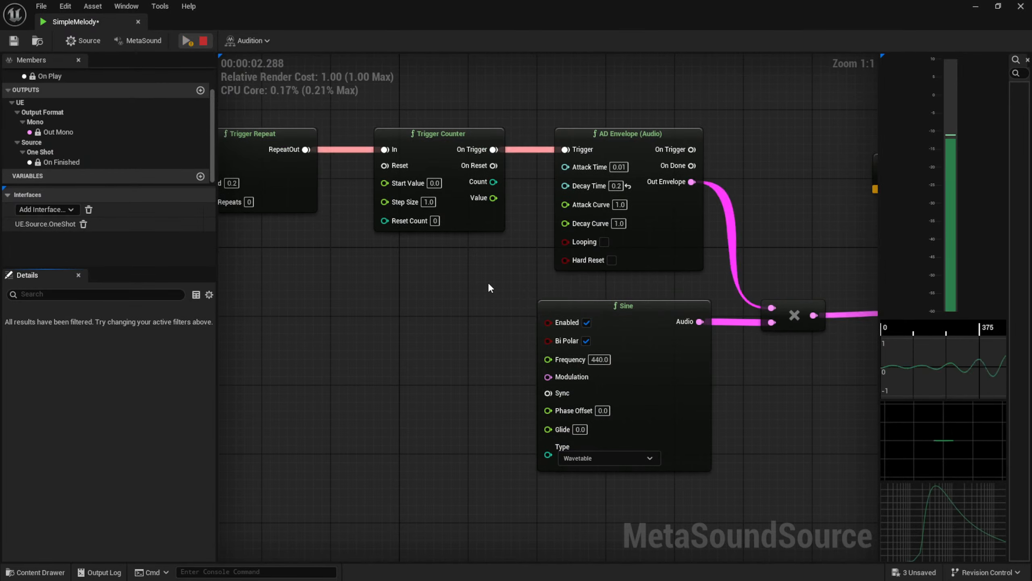
{"action": "key", "text": "space"}
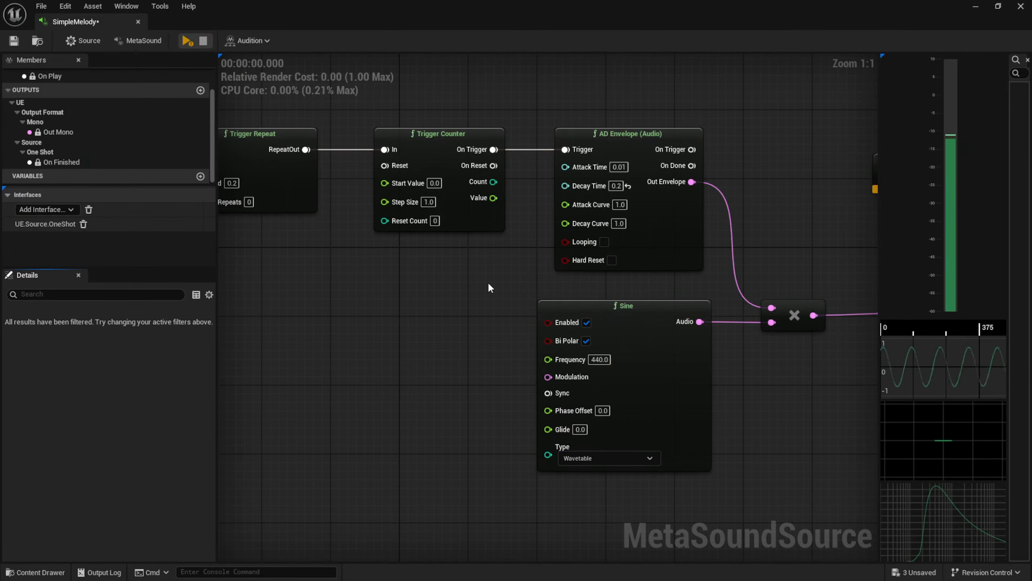
Add a BPM To Seconds node driving the Trigger Repeat's Period and place it below the On Play input
{"action": "right_click_drag", "start_coordinate": [468, 268], "coordinate": [532, 297]}
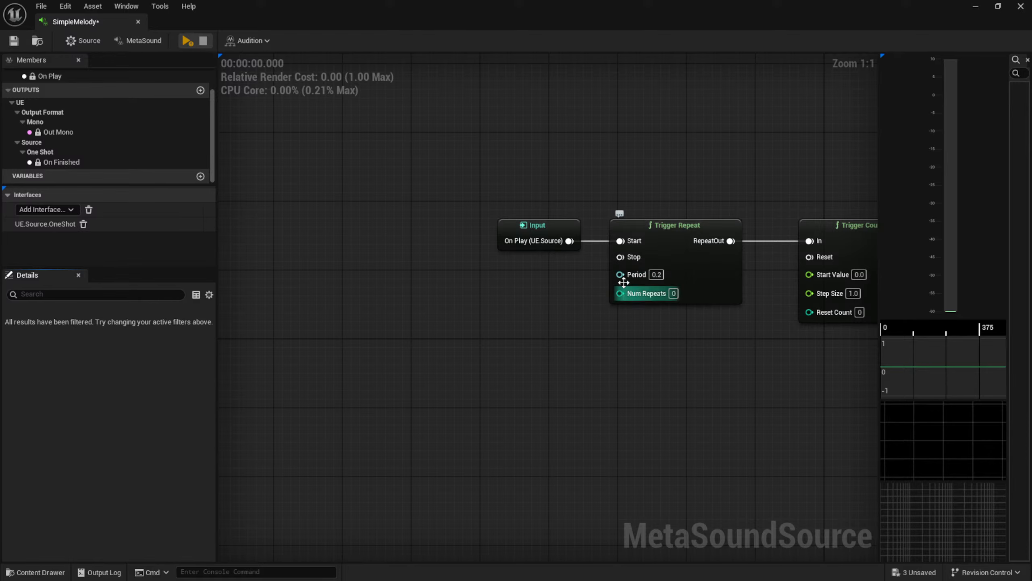
{"action": "right_click", "coordinate": [481, 321]}
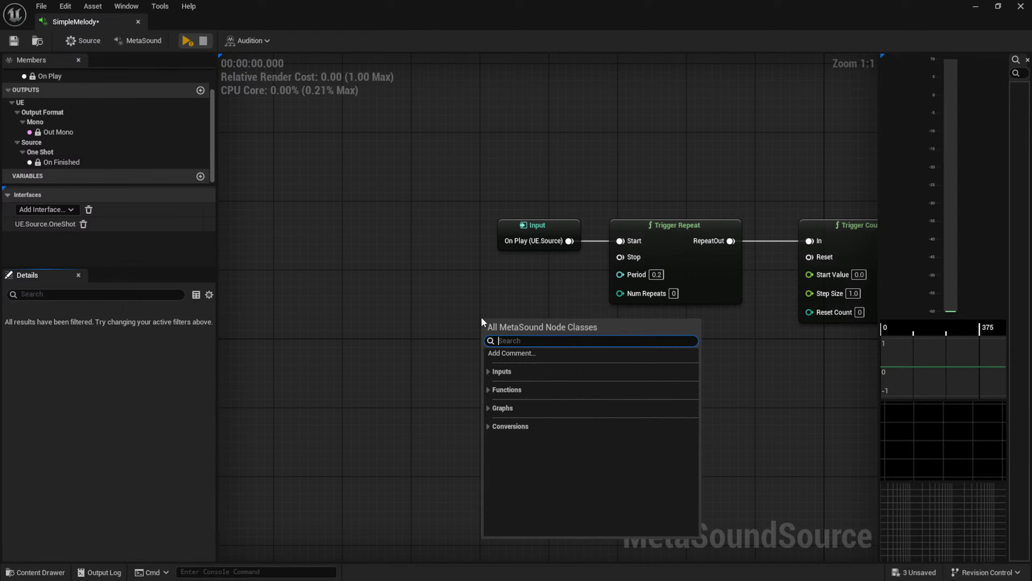
{"action": "left_click", "coordinate": [511, 307]}
{"action": "left_click_drag", "start_coordinate": [620, 275], "coordinate": [506, 311]}
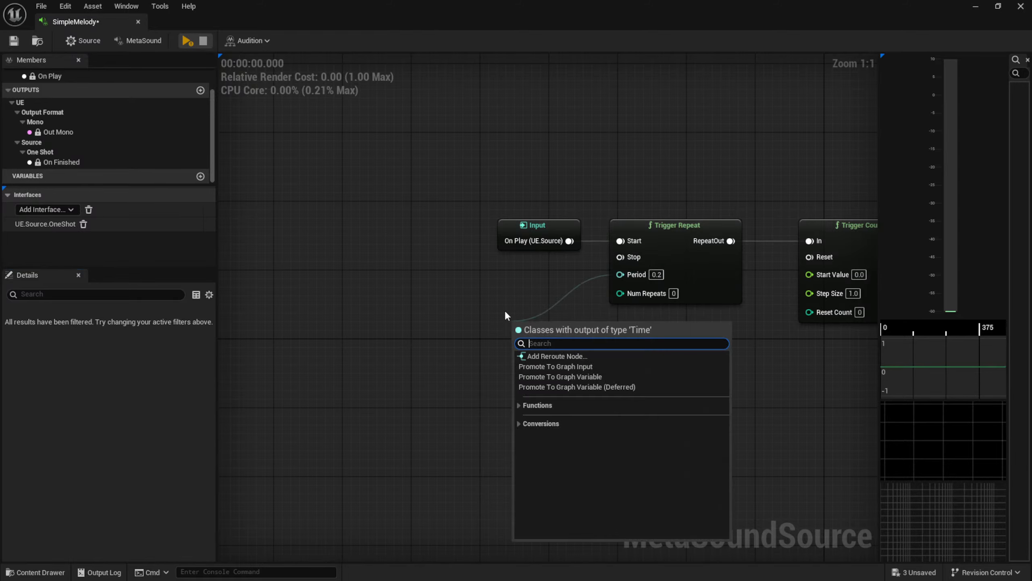
{"action": "type", "text": "bpm"}
{"action": "key", "text": "Return"}
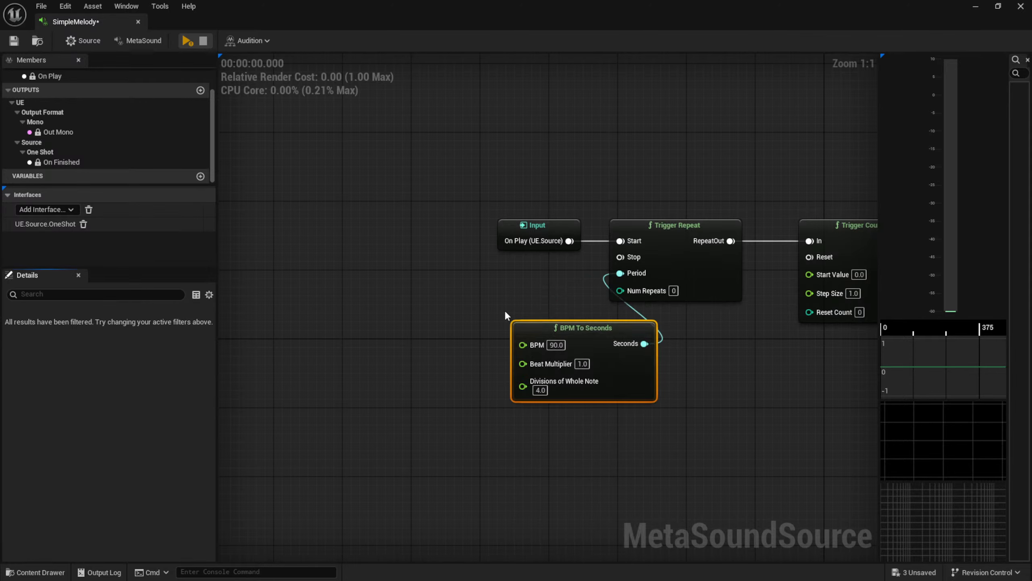
{"action": "left_click_drag", "start_coordinate": [599, 340], "coordinate": [532, 297]}
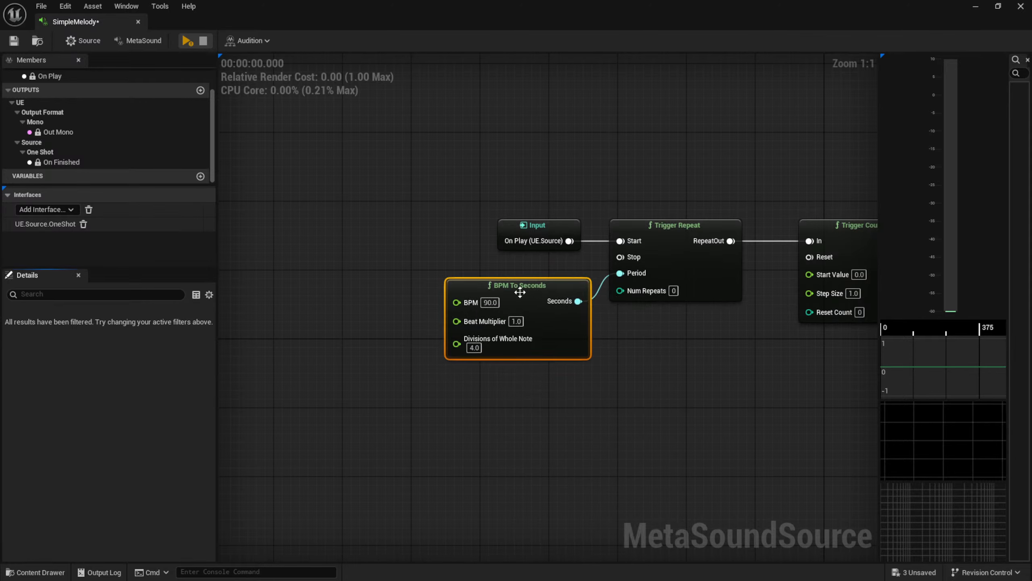
Promote the BPM pin to a graph input beside BPM To Seconds, with a Knob widget and a range of 30 to 300
{"action": "left_click_drag", "start_coordinate": [426, 309], "coordinate": [374, 305]}
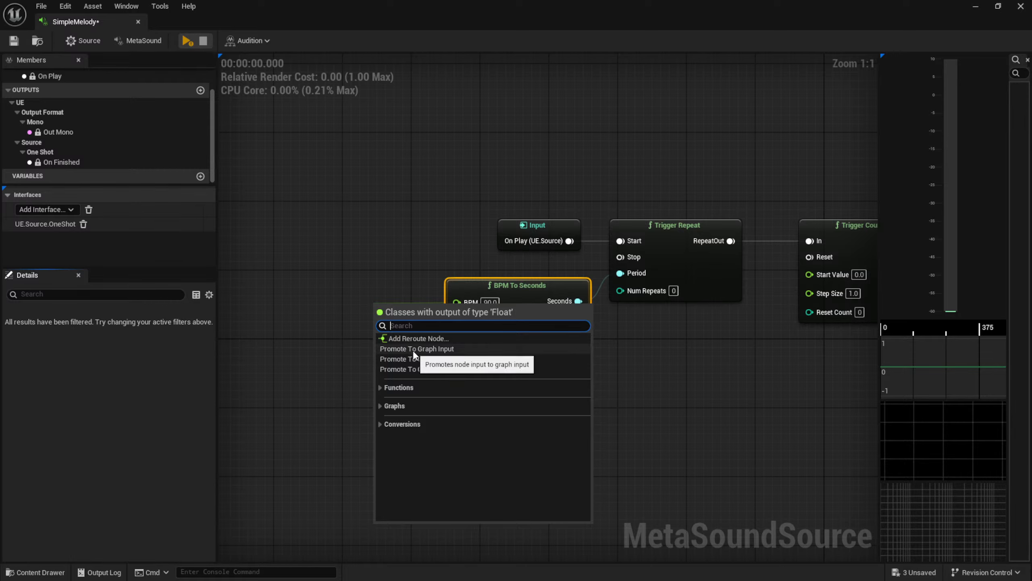
{"action": "left_click", "coordinate": [413, 350]}
{"action": "left_click_drag", "start_coordinate": [398, 306], "coordinate": [399, 285]}
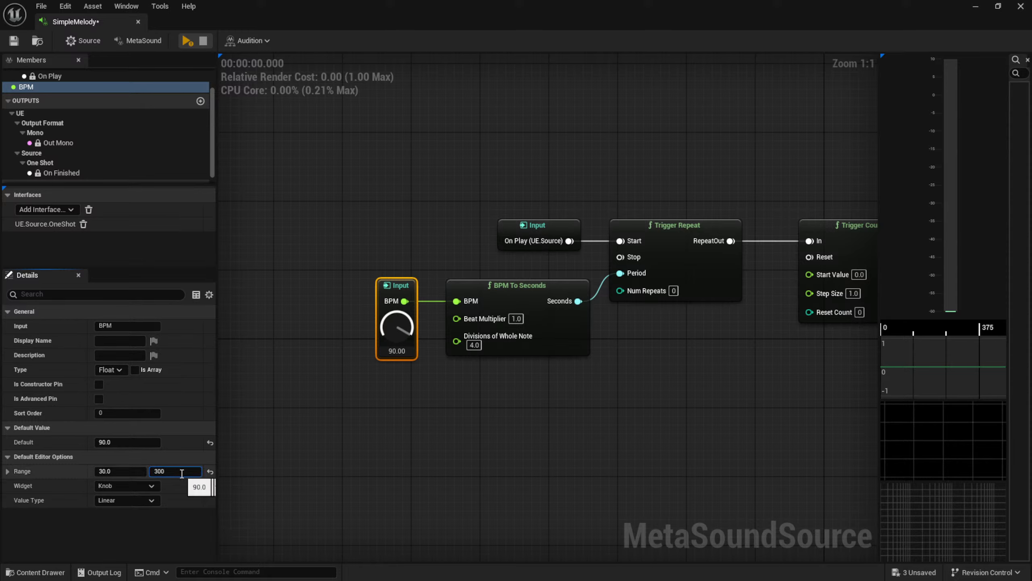
{"action": "left_click", "coordinate": [475, 445]}
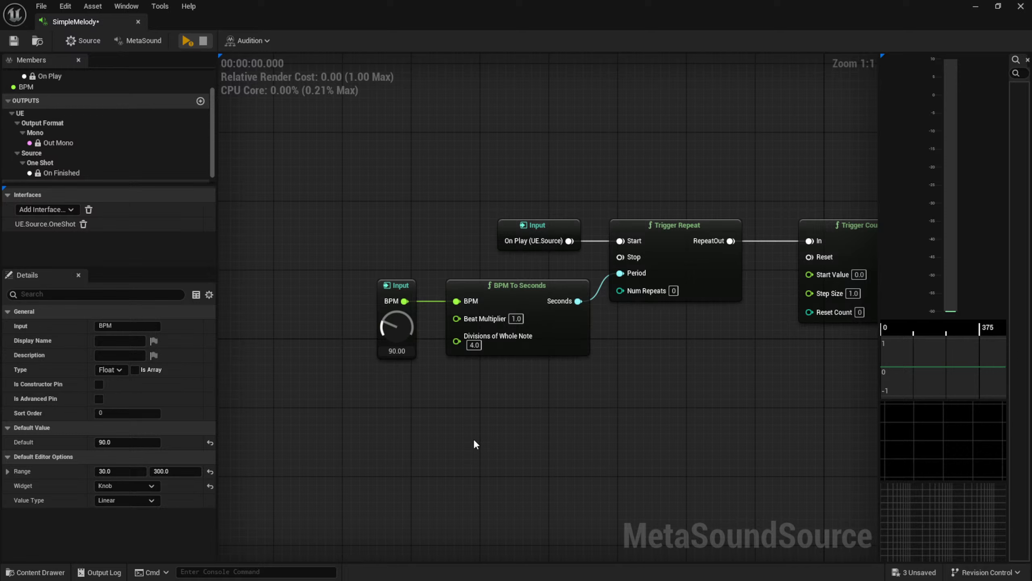
Test-play the MetaSound and turn the BPM input's knob up to about 135.4
{"action": "left_click", "coordinate": [187, 41]}
{"action": "scroll", "coordinate": [508, 362], "scroll_direction": "up", "scroll_amount": 4}
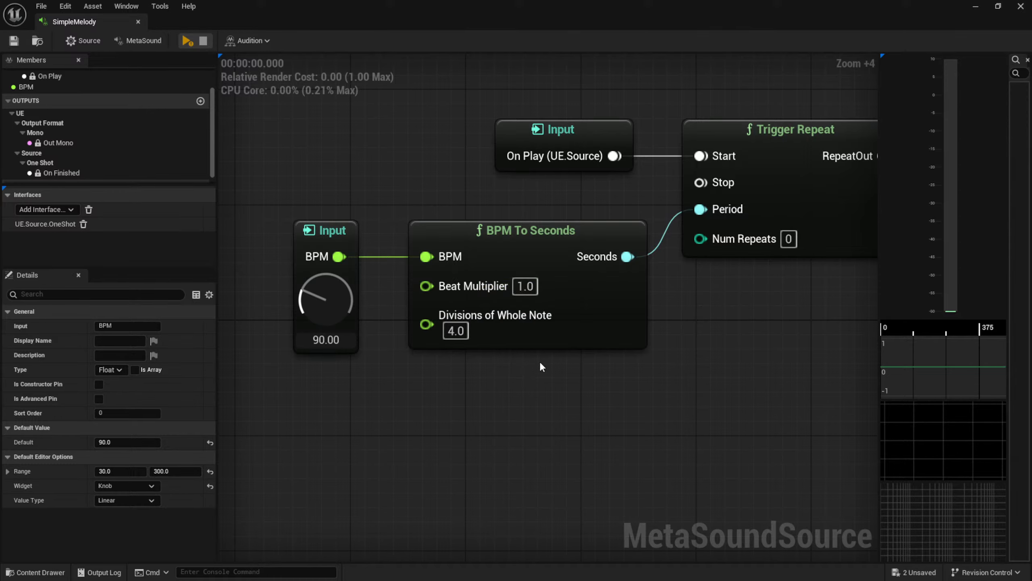
{"action": "scroll", "coordinate": [536, 355], "scroll_direction": "down", "scroll_amount": 3}
{"action": "right_click_drag", "start_coordinate": [536, 355], "coordinate": [483, 359]}
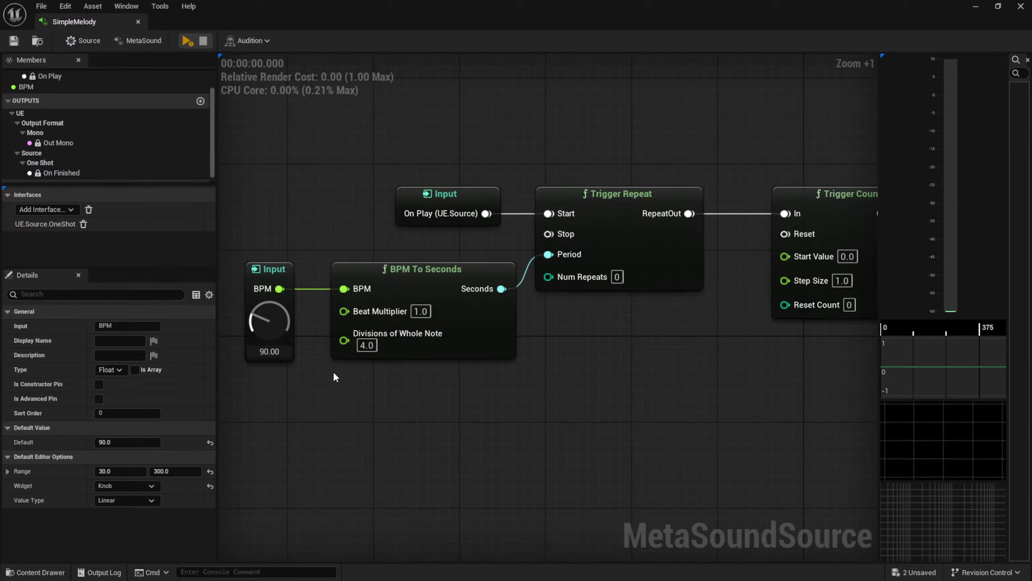
{"action": "right_click_drag", "start_coordinate": [333, 377], "coordinate": [360, 400]}
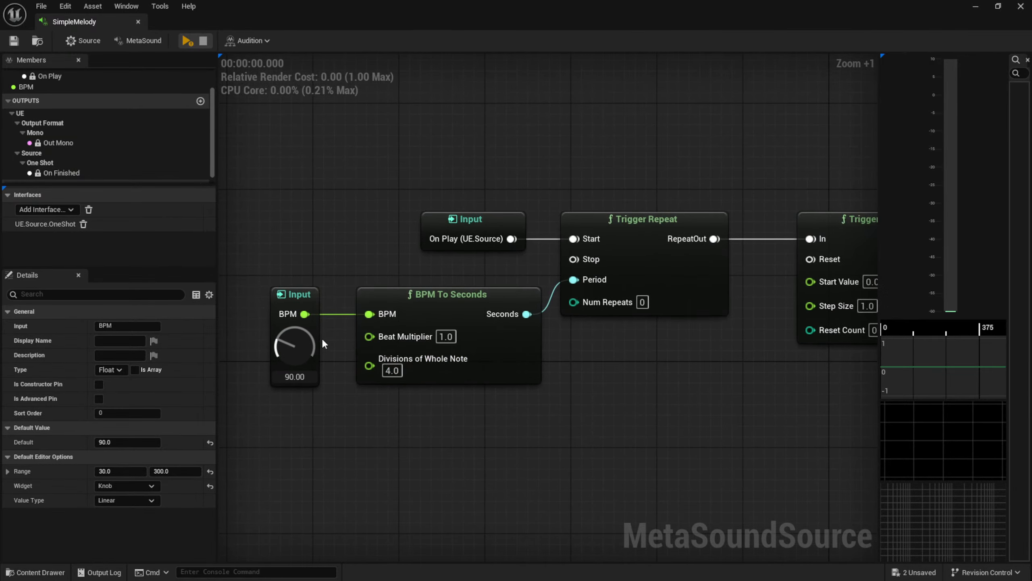
{"action": "mouse_move", "coordinate": [295, 344]}
{"action": "left_mouse_down"}
{"action": "mouse_move", "coordinate": [297, 324]}
{"action": "mouse_move", "coordinate": [288, 350]}
{"action": "left_mouse_up"}
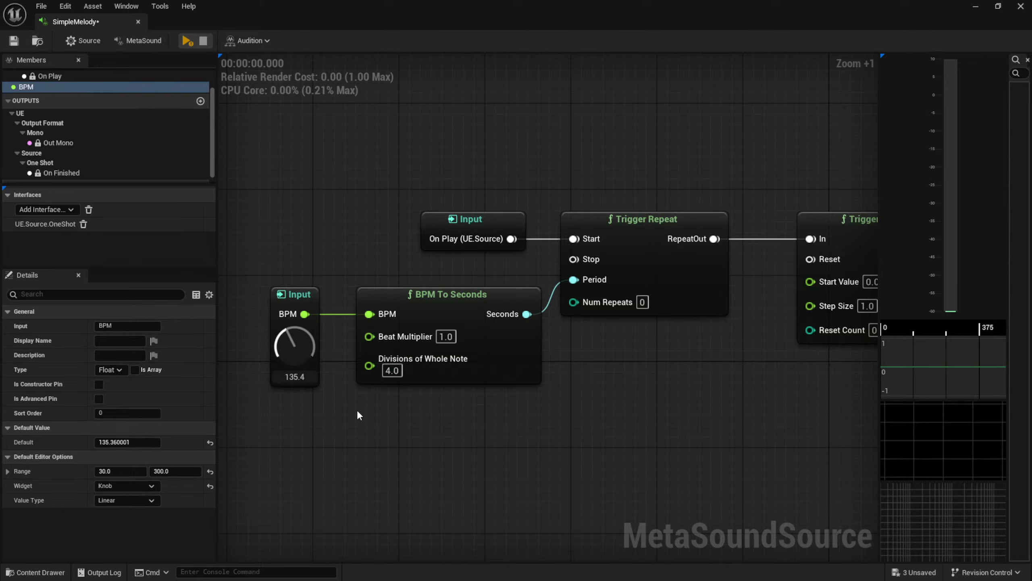
Connect BPM To Seconds' Seconds output to the AD Envelope's Decay Time as well and set the envelope's Attack Time to 0
{"action": "right_click_drag", "start_coordinate": [538, 439], "coordinate": [473, 423]}
{"action": "left_click_drag", "start_coordinate": [385, 309], "coordinate": [744, 279]}
{"action": "right_click_drag", "start_coordinate": [413, 391], "coordinate": [432, 366]}
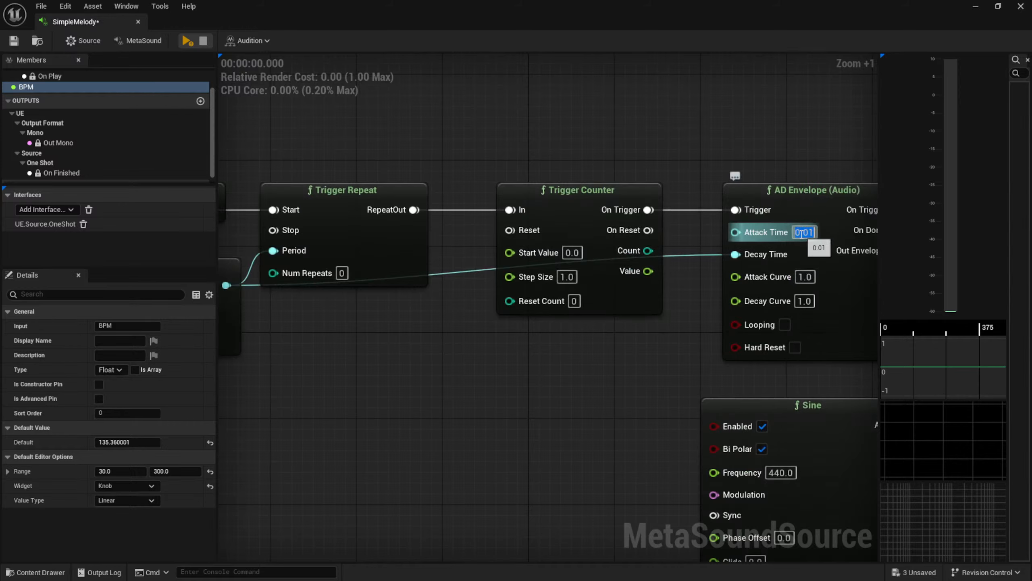
{"action": "type", "text": "0"}
{"action": "key", "text": "Return"}
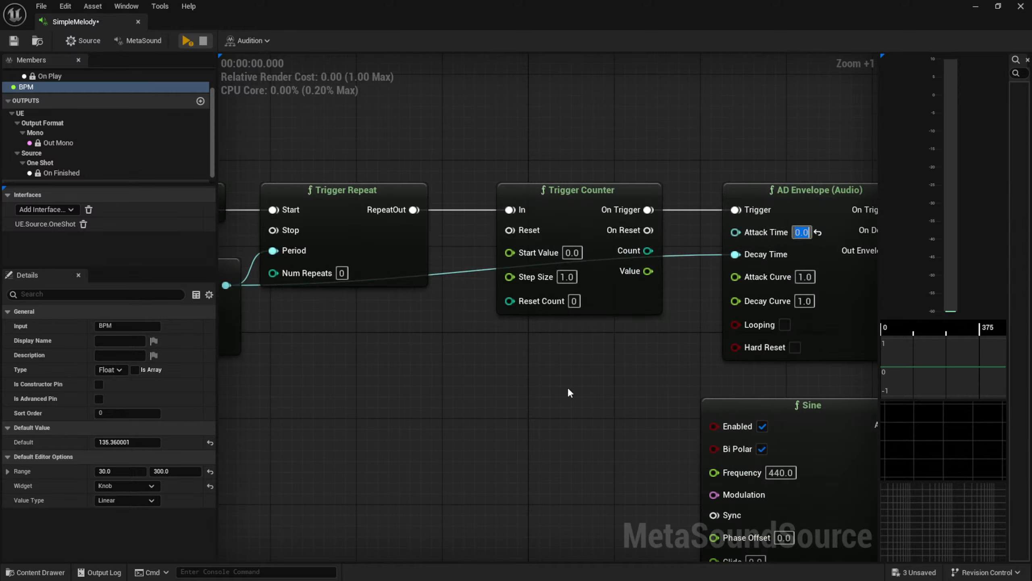
Test-play the MetaSound, reset the AD Envelope's Attack Time to 0.01 and save the asset
{"action": "key", "text": "space"}
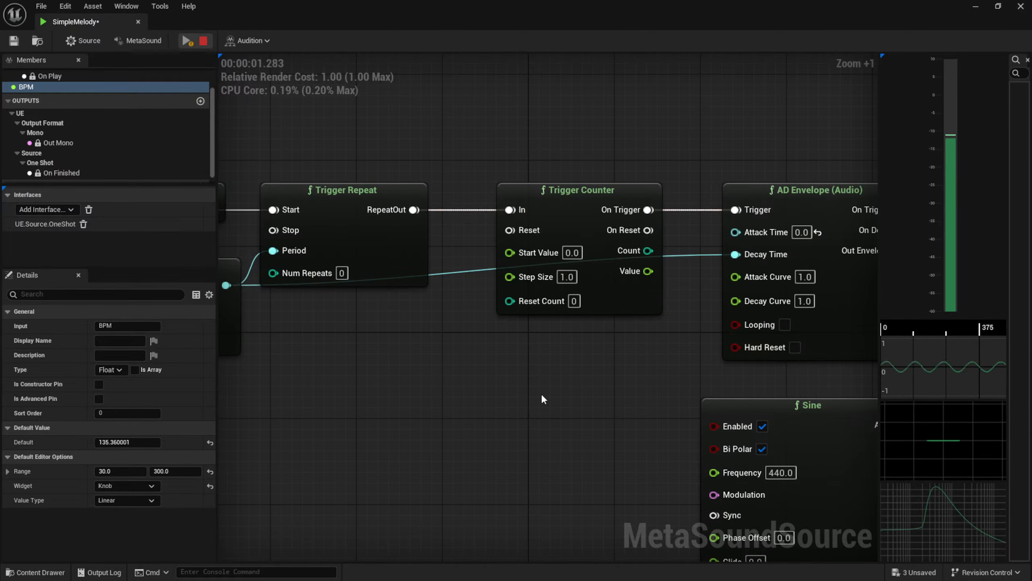
{"action": "right_click_drag", "start_coordinate": [445, 397], "coordinate": [478, 391]}
{"action": "key", "text": "space"}
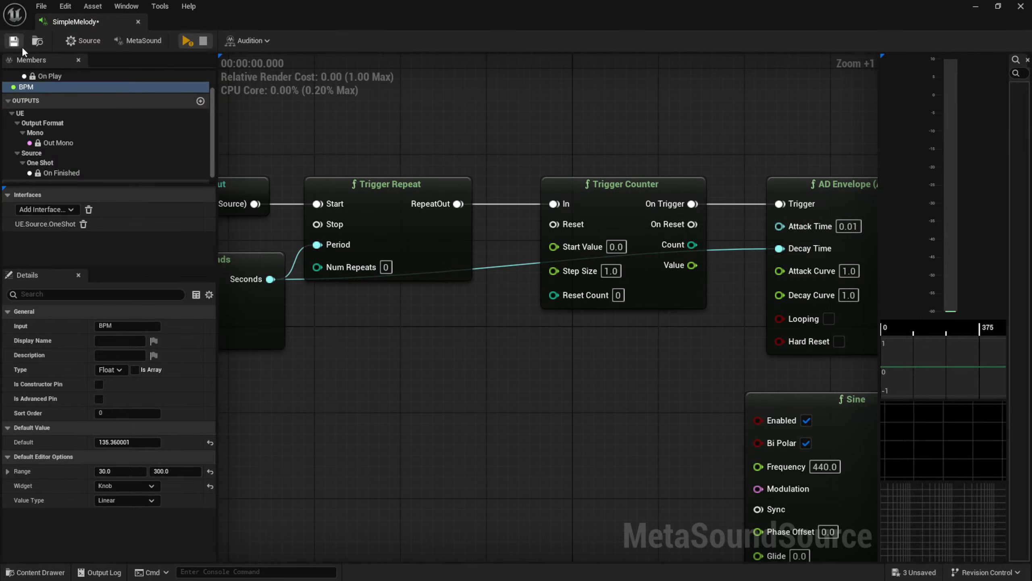
Move the BPM and On Play inputs, BPM To Seconds, Trigger Repeat and Trigger Counter together away from the AD Envelope to make room
{"action": "right_click_drag", "start_coordinate": [364, 352], "coordinate": [735, 317]}
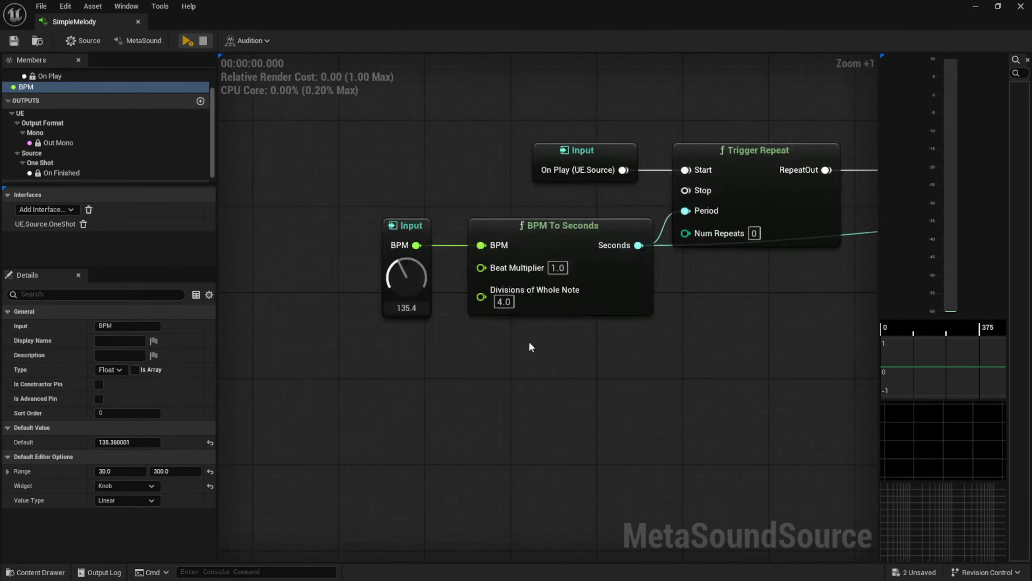
{"action": "scroll", "coordinate": [524, 341], "scroll_direction": "down", "scroll_amount": 3}
{"action": "right_click_drag", "start_coordinate": [403, 205], "coordinate": [359, 216]}
{"action": "left_click_drag", "start_coordinate": [359, 216], "coordinate": [778, 370]}
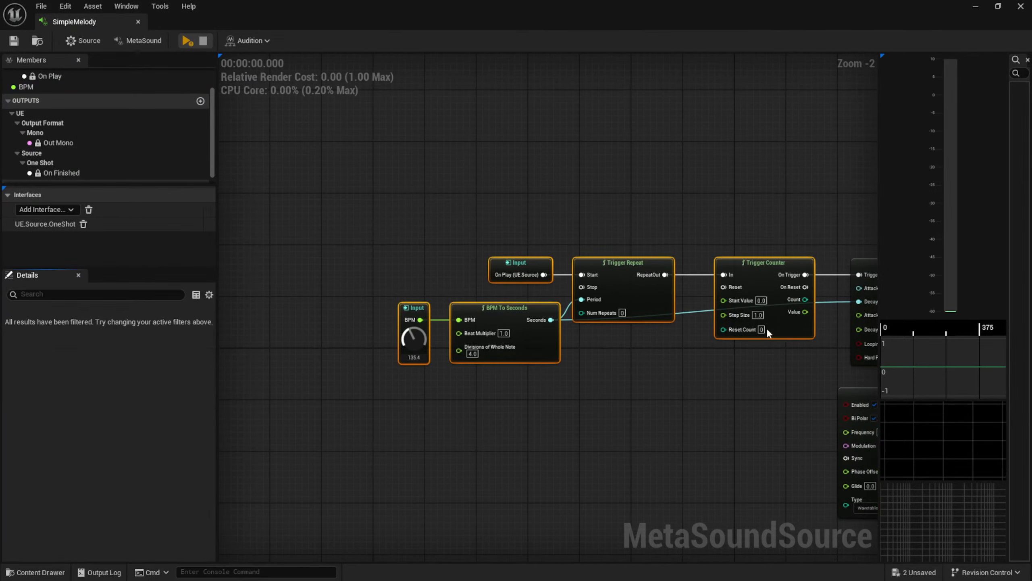
{"action": "left_click_drag", "start_coordinate": [766, 327], "coordinate": [634, 321]}
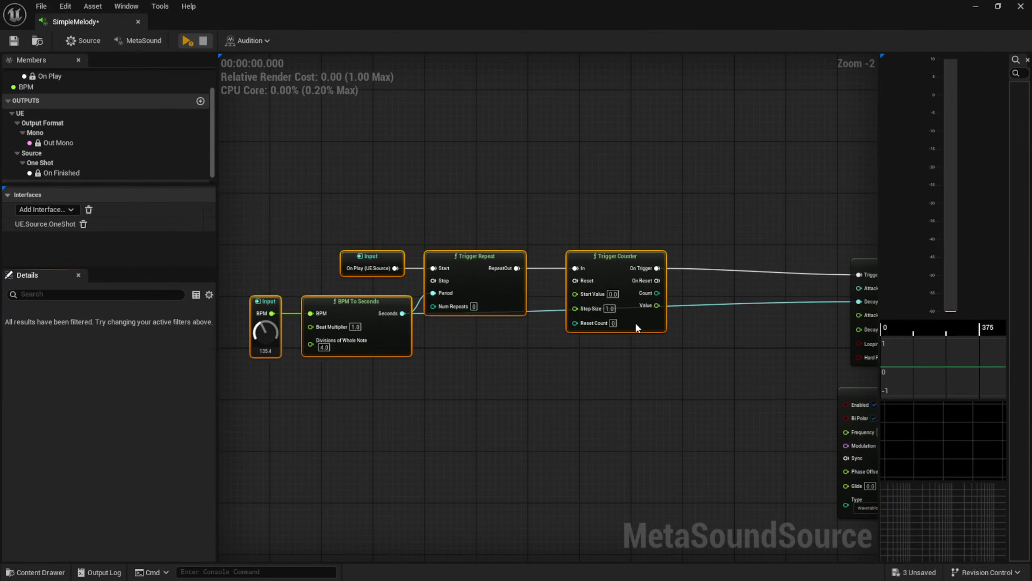
{"action": "left_click", "coordinate": [739, 355]}
Insert a Trigger Filter between the Trigger Counter's On Trigger and the AD Envelope's Trigger, using the Heads output, and align it in the row
{"action": "scroll", "coordinate": [481, 339], "scroll_direction": "up", "scroll_amount": 2}
{"action": "right_click_drag", "start_coordinate": [738, 355], "coordinate": [523, 331]}
{"action": "left_click_drag", "start_coordinate": [435, 260], "coordinate": [549, 262]}
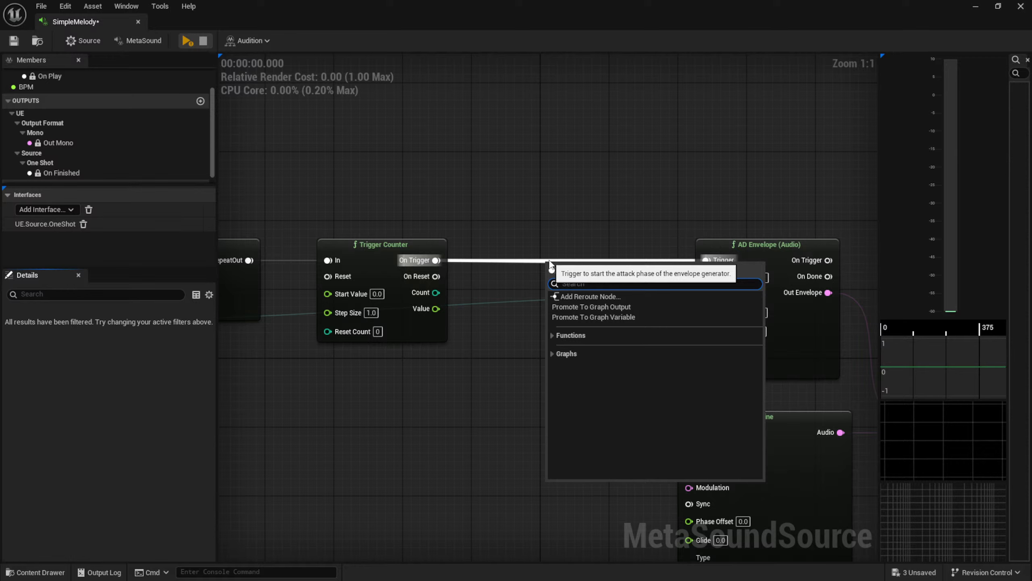
{"action": "type", "text": "trigger filte"}
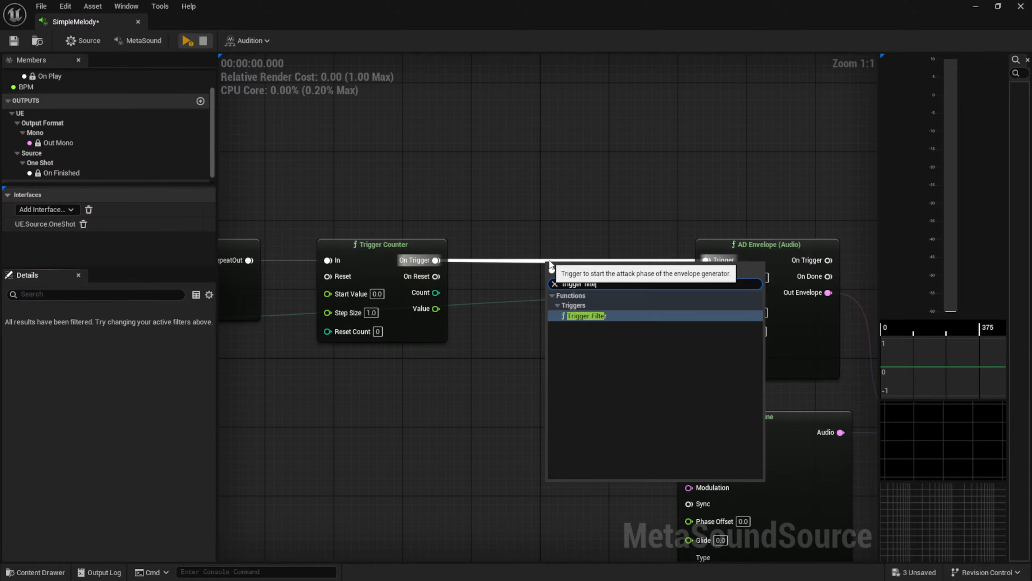
{"action": "key", "text": "Return"}
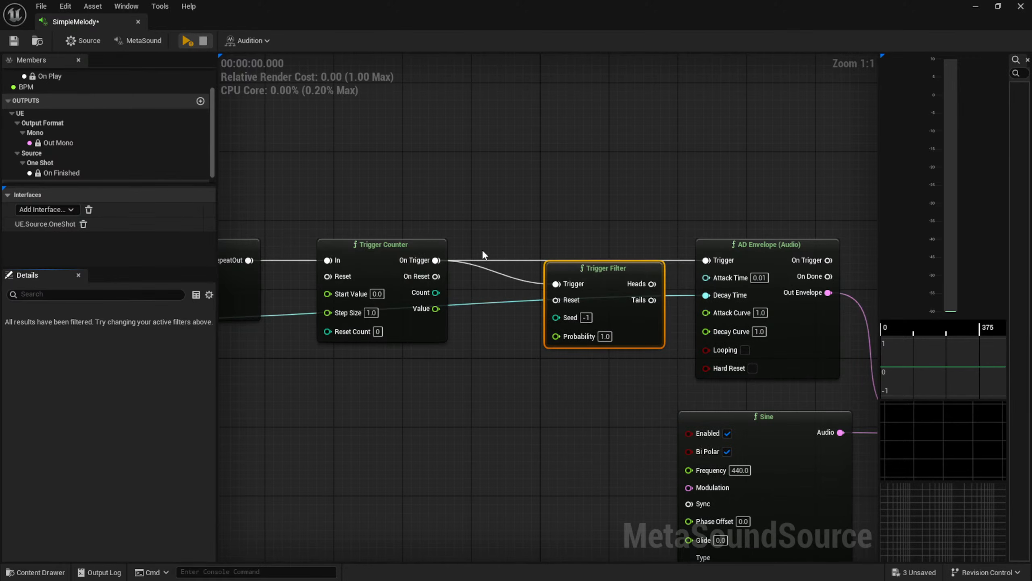
{"action": "left_click_drag", "start_coordinate": [604, 260], "coordinate": [710, 264]}
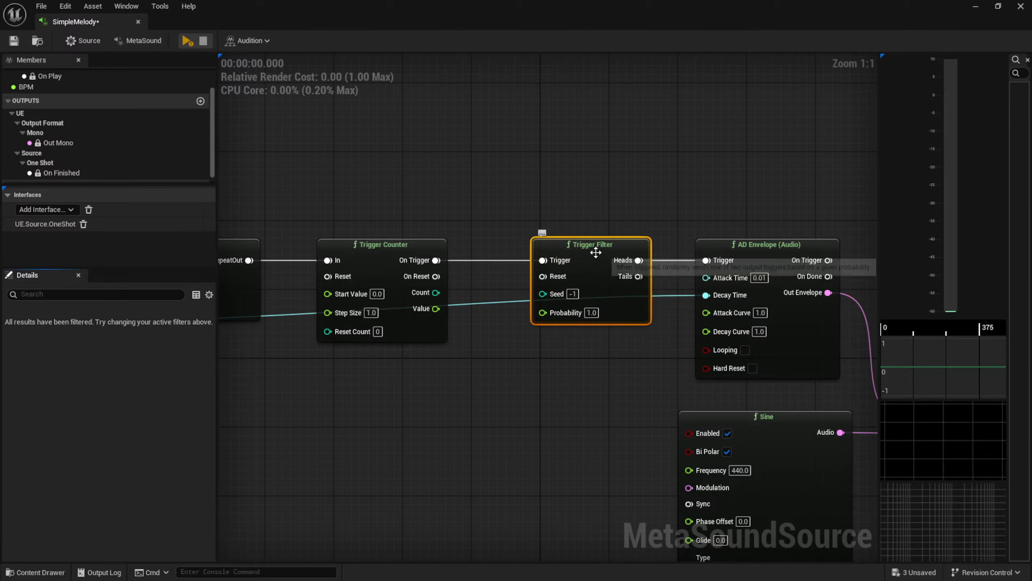
{"action": "left_click_drag", "start_coordinate": [594, 250], "coordinate": [587, 250]}
Set the Trigger Filter's Probability to 0.5
{"action": "right_click_drag", "start_coordinate": [517, 378], "coordinate": [593, 326]}
{"action": "right_click_drag", "start_coordinate": [640, 295], "coordinate": [604, 319]}
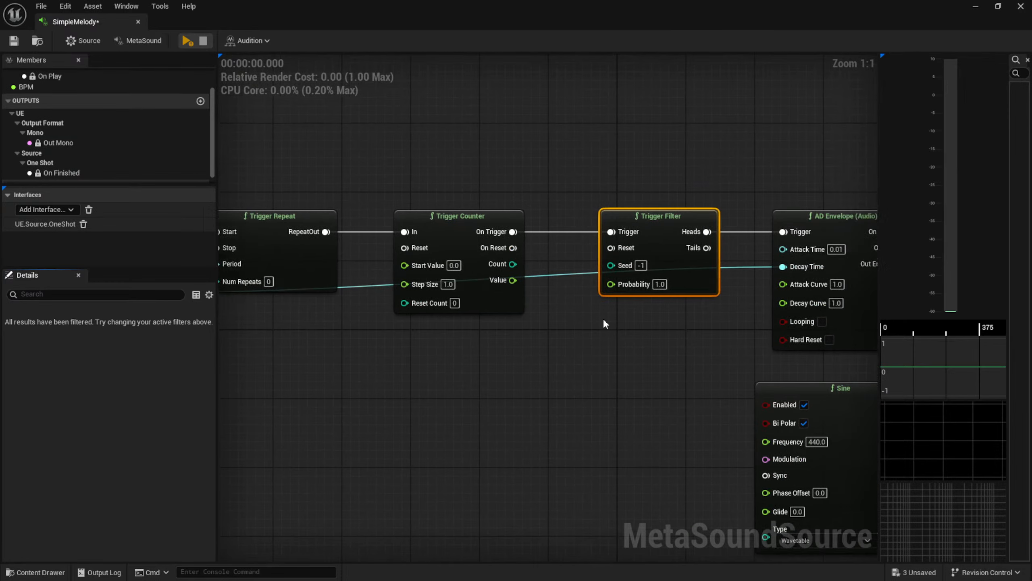
{"action": "scroll", "coordinate": [632, 307], "scroll_direction": "up", "scroll_amount": 3}
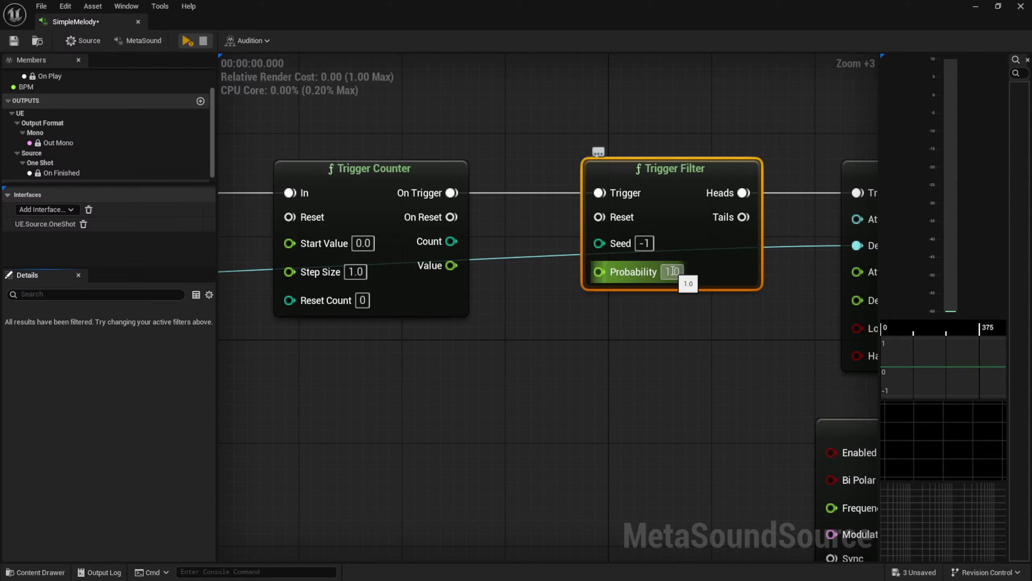
{"action": "type", "text": "0.5"}
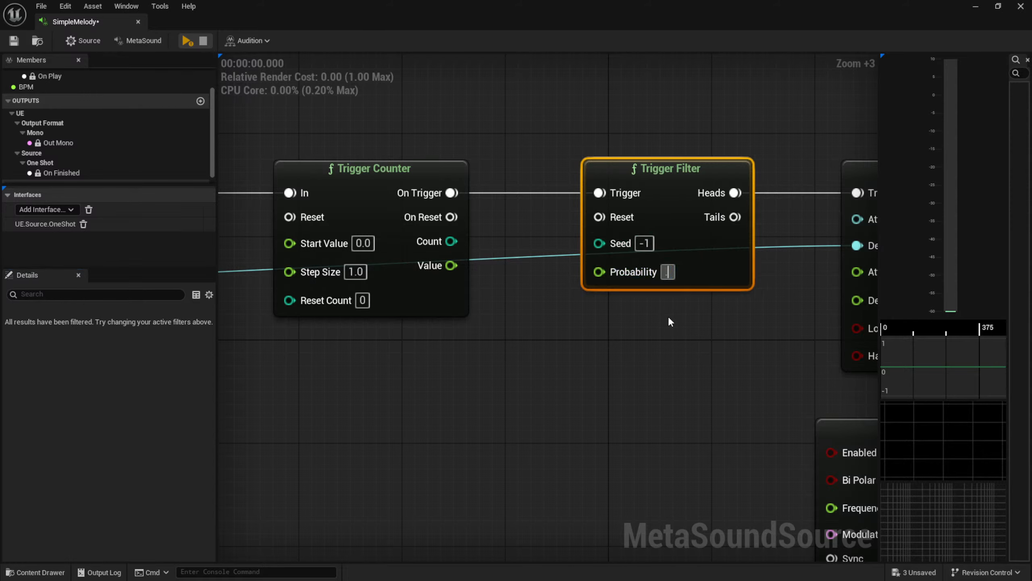
{"action": "key", "text": "Return"}
{"action": "left_click", "coordinate": [637, 324]}
{"action": "scroll", "coordinate": [629, 339], "scroll_direction": "down", "scroll_amount": 3}
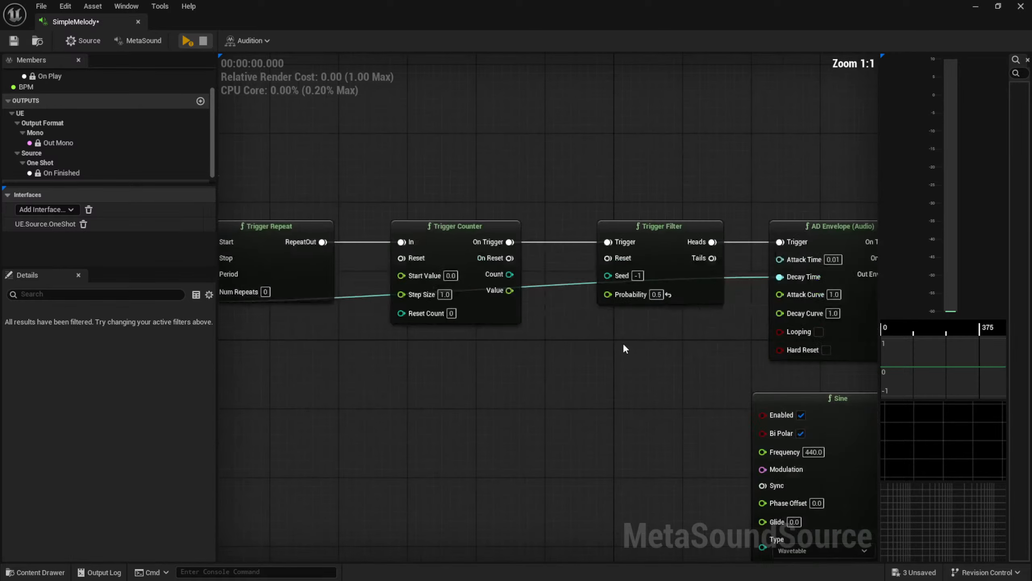
Save the MetaSound and test-play it with the Trigger Filter in place
{"action": "right_click_drag", "start_coordinate": [622, 342], "coordinate": [597, 369]}
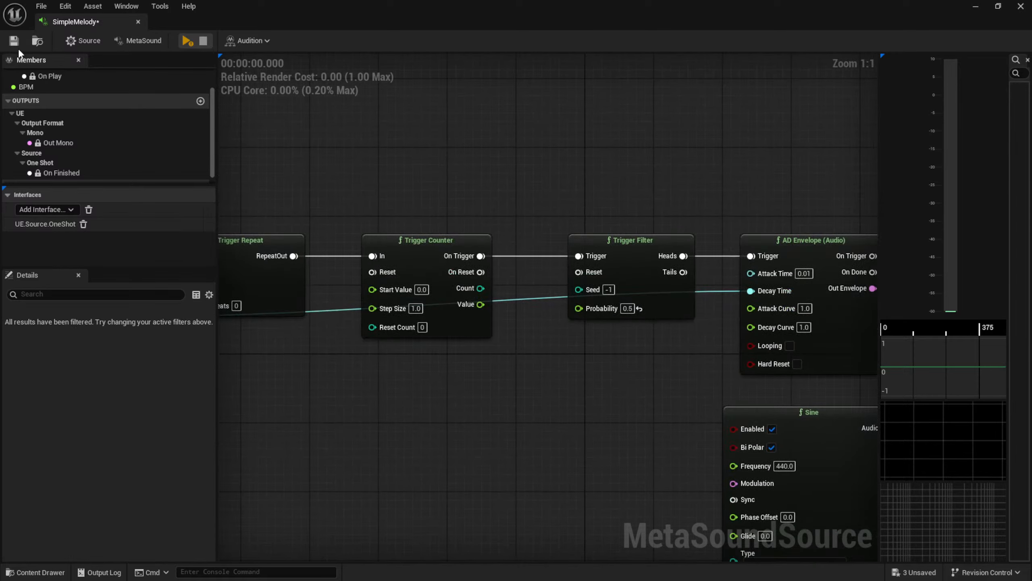
{"action": "key", "text": "space"}
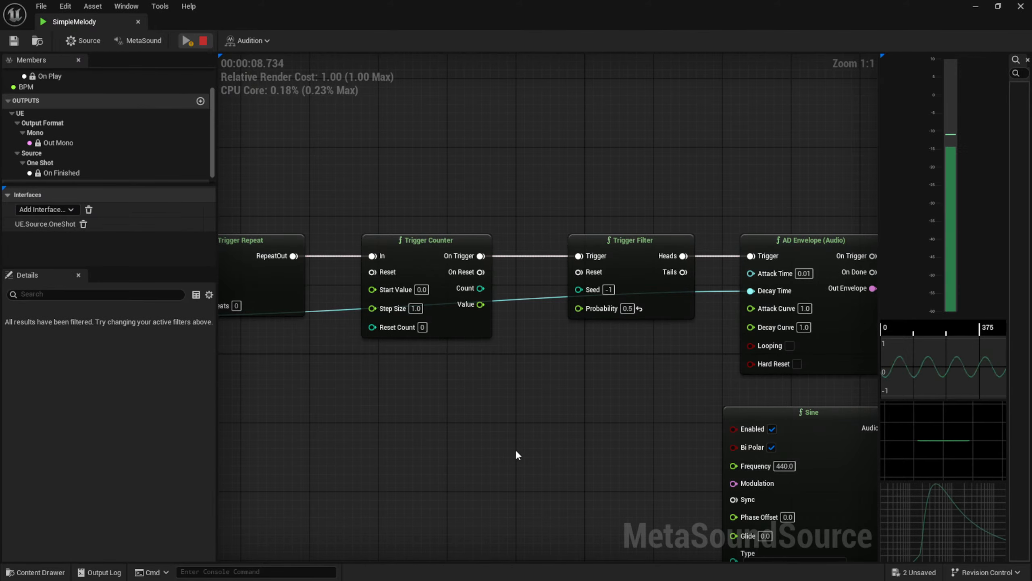
{"action": "key", "text": "space"}
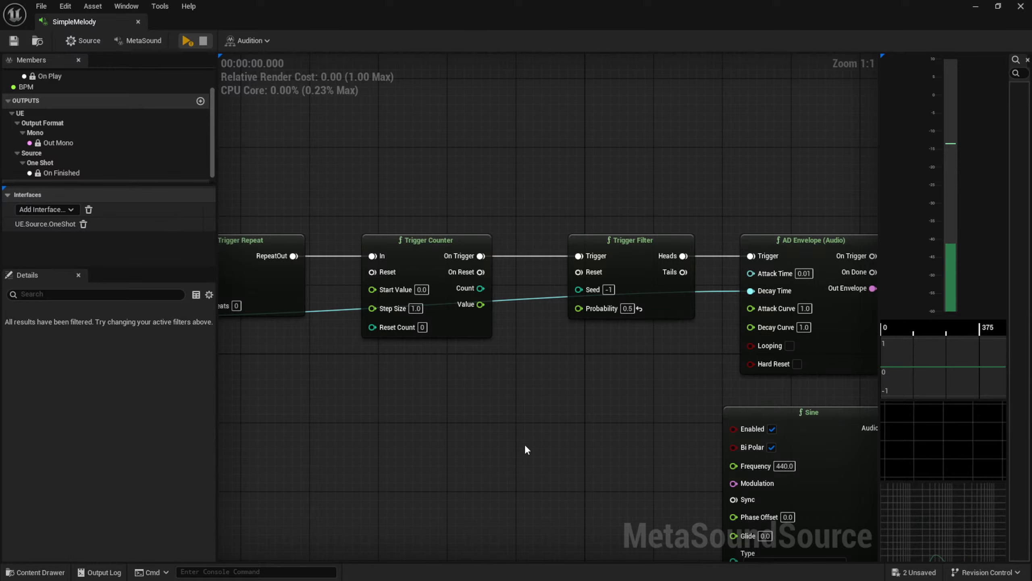
Set BPM To Seconds' Divisions of Whole Note to 8 and save the MetaSound
{"action": "right_click_drag", "start_coordinate": [555, 382], "coordinate": [492, 430]}
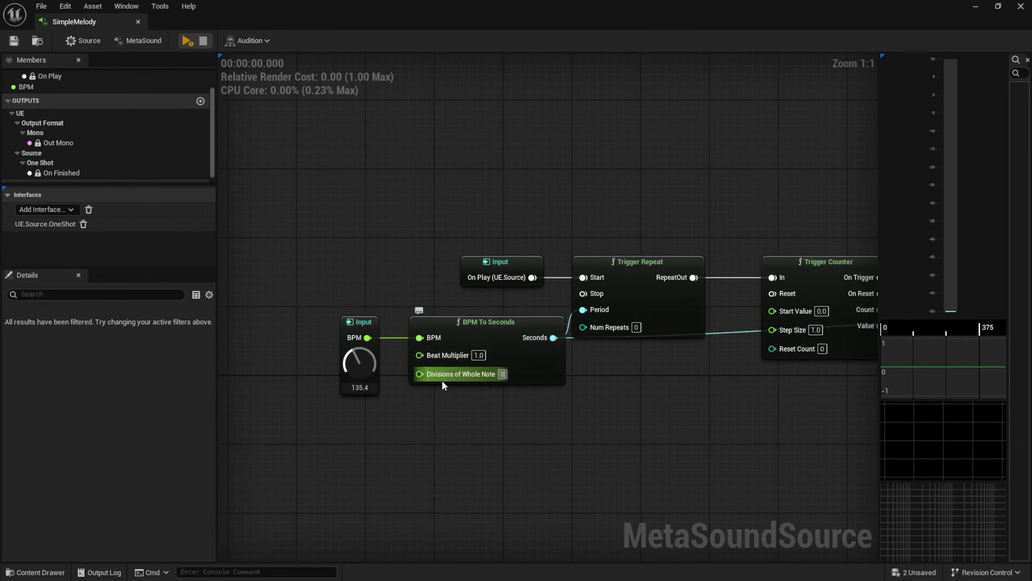
{"action": "type", "text": "8"}
{"action": "key", "text": "Return"}
{"action": "left_click", "coordinate": [13, 41]}
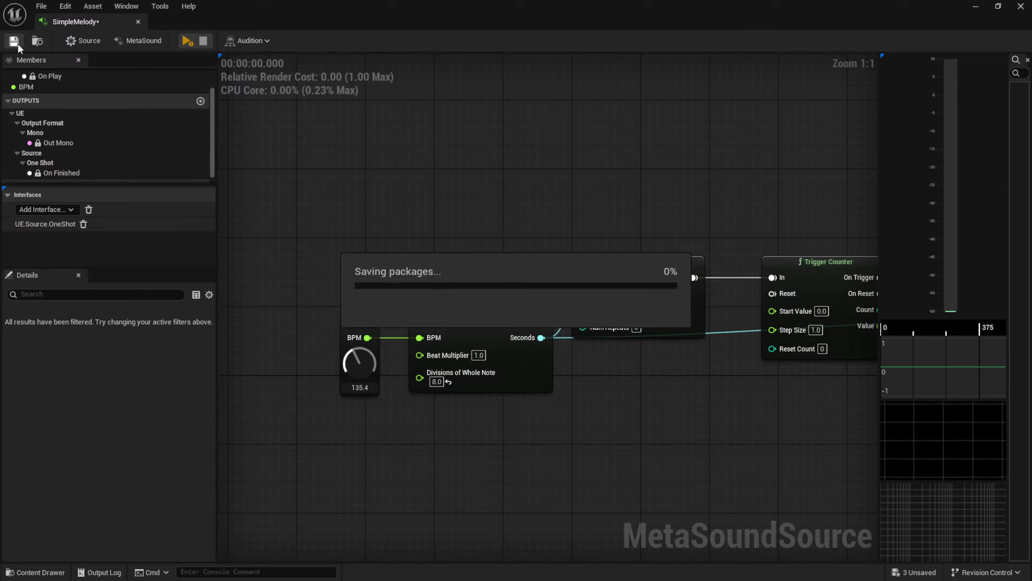
Move the Out Mono output aside and insert an audio Add node between the Multiply node and Out Mono
{"action": "right_click_drag", "start_coordinate": [670, 393], "coordinate": [729, 342]}
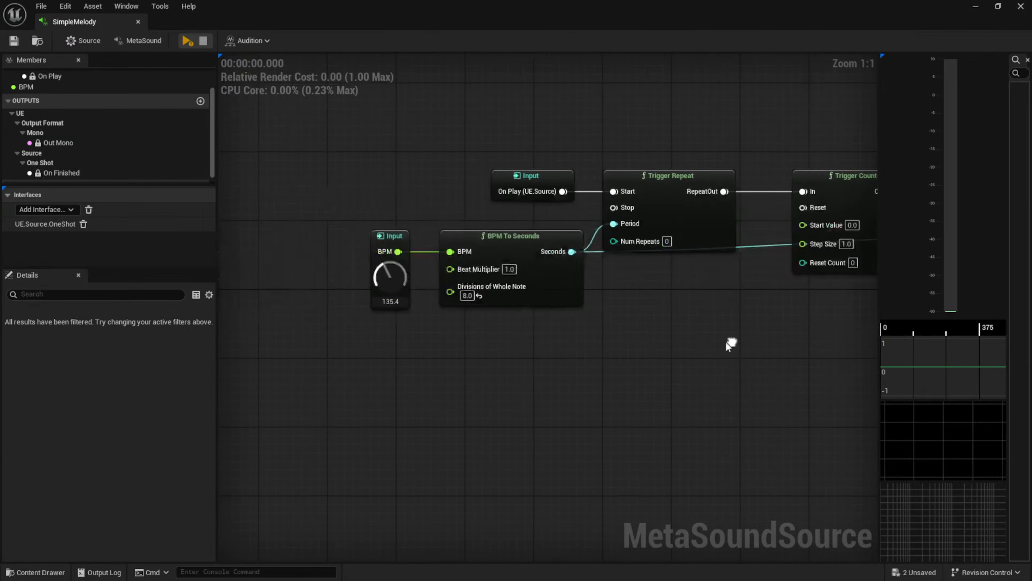
{"action": "left_click", "coordinate": [660, 170]}
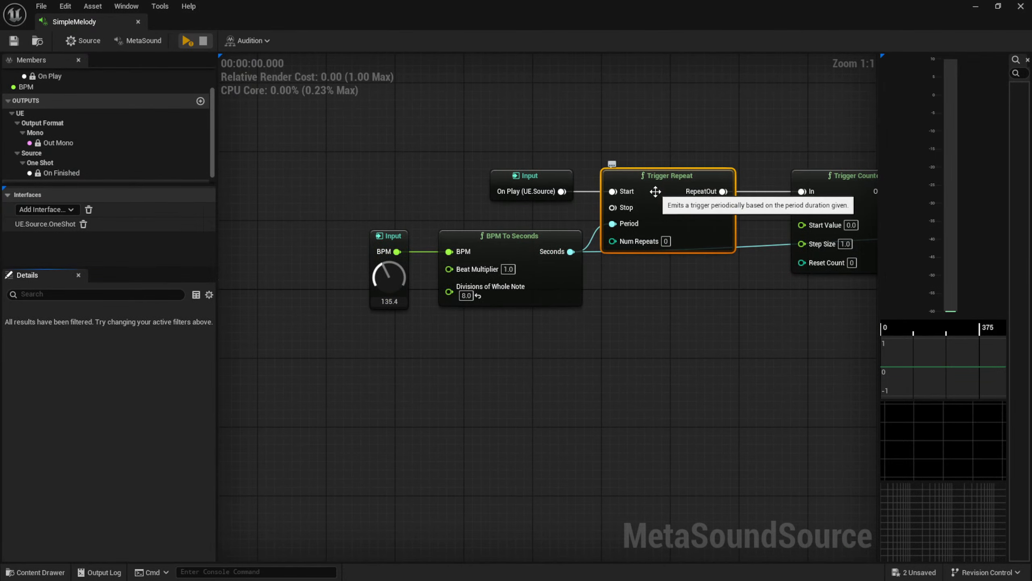
{"action": "right_click_drag", "start_coordinate": [727, 332], "coordinate": [530, 285]}
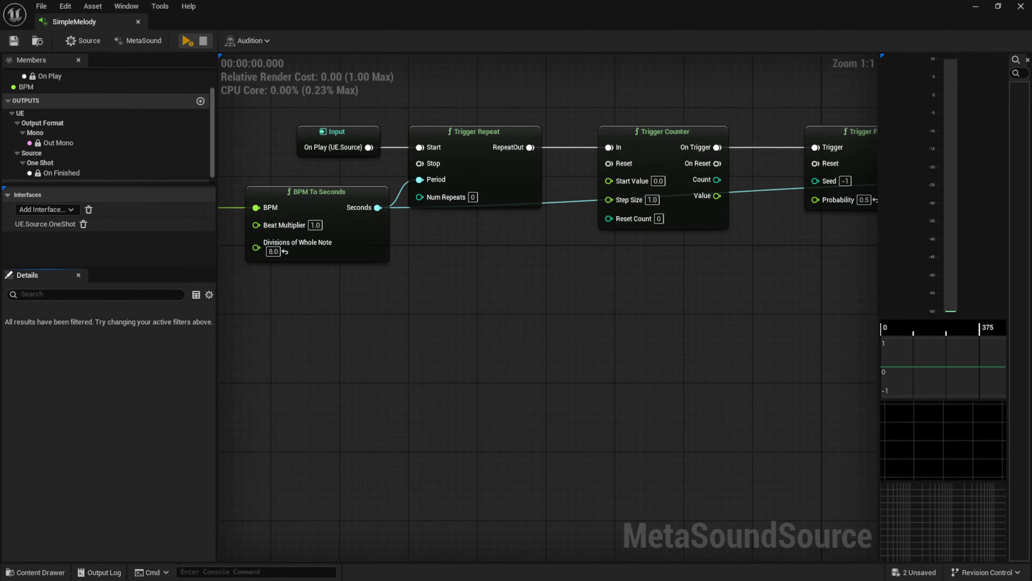
{"action": "right_click_drag", "start_coordinate": [823, 303], "coordinate": [428, 303]}
{"action": "left_click", "coordinate": [681, 379]}
{"action": "right_click_drag", "start_coordinate": [682, 379], "coordinate": [595, 327]}
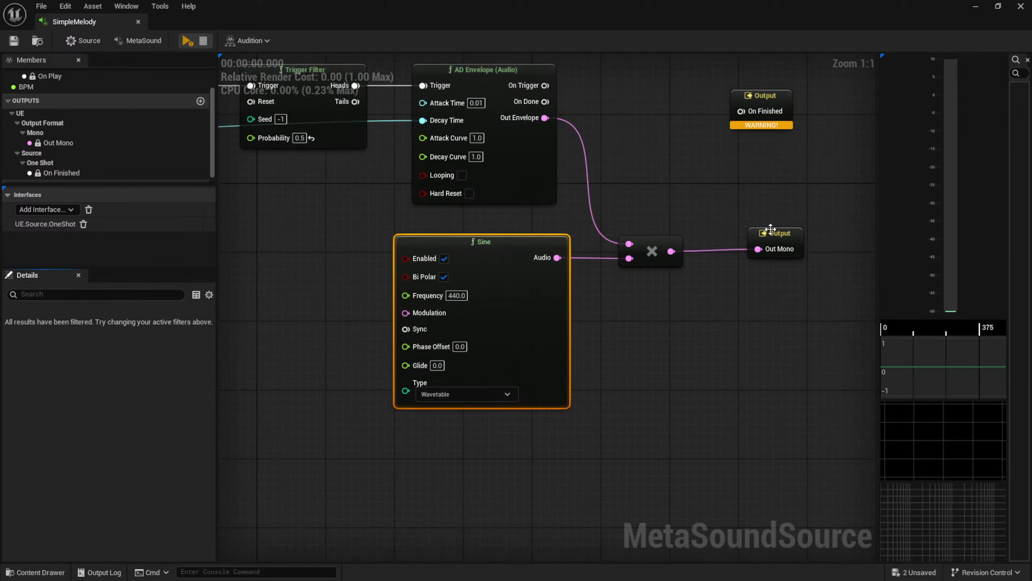
{"action": "left_click_drag", "start_coordinate": [771, 230], "coordinate": [830, 309]}
{"action": "left_click_drag", "start_coordinate": [670, 252], "coordinate": [721, 313]}
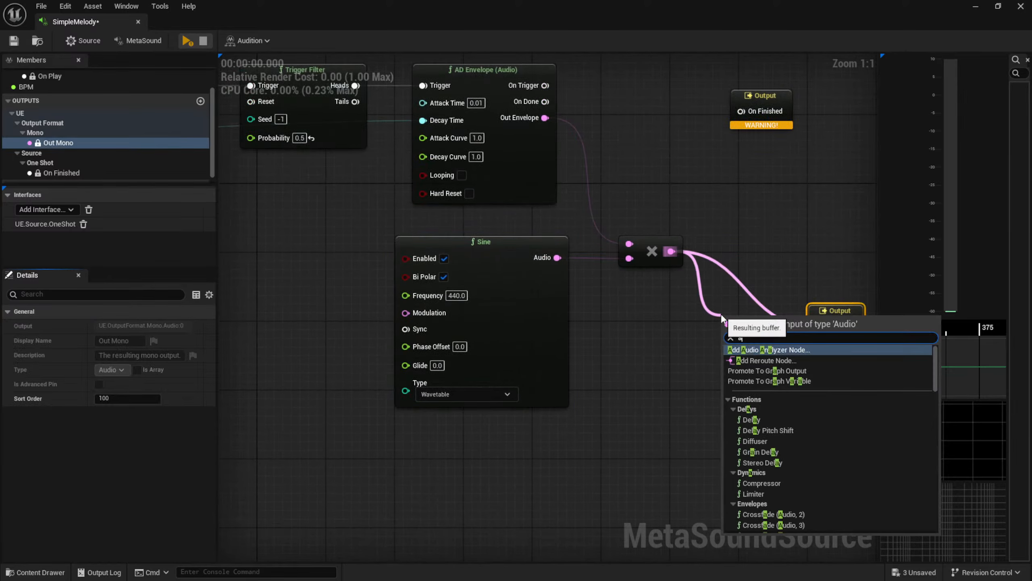
{"action": "type", "text": "add"}
{"action": "left_click", "coordinate": [767, 419]}
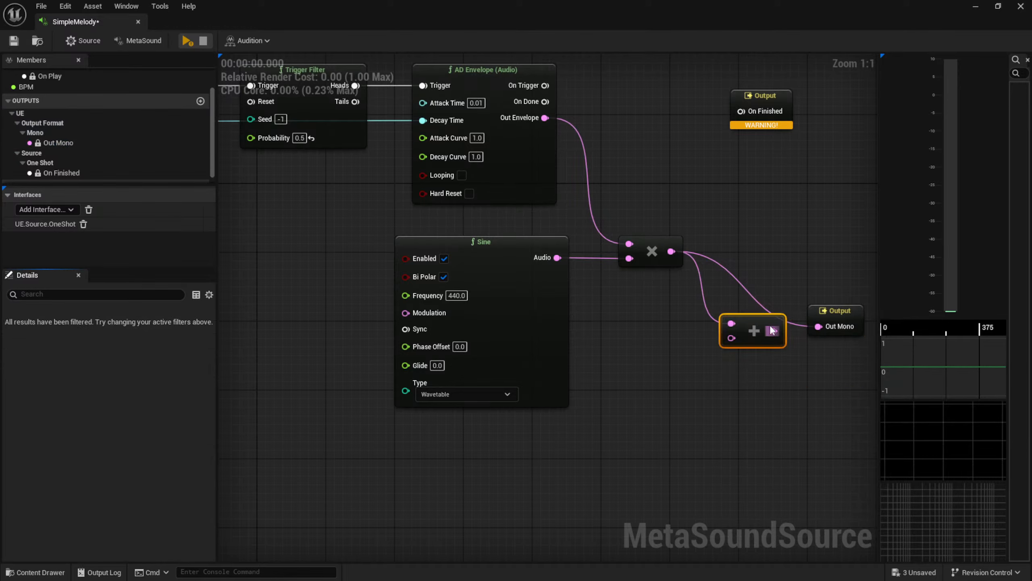
{"action": "left_click_drag", "start_coordinate": [766, 323], "coordinate": [818, 326]}
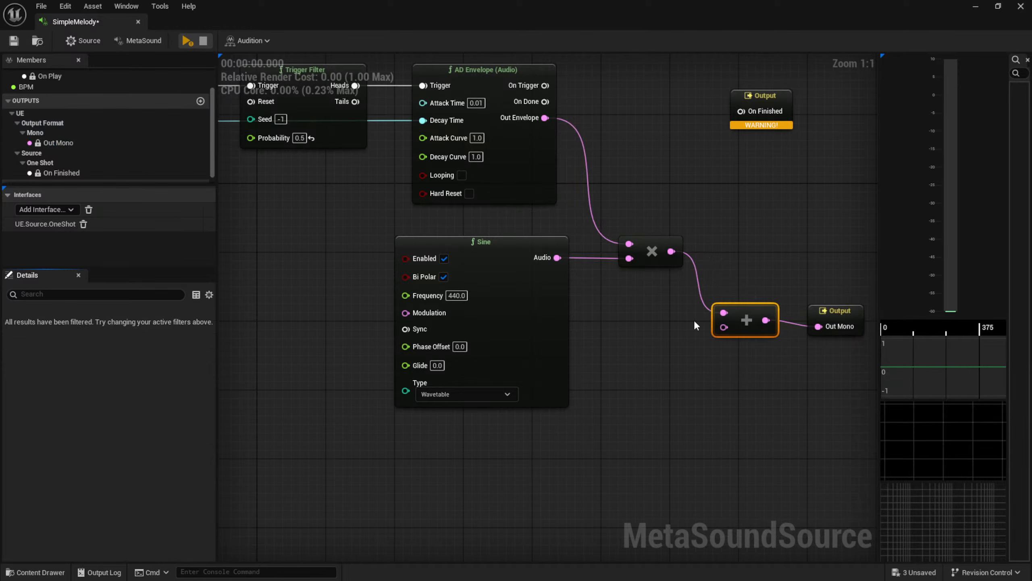
Duplicate the AD Envelope, Sine and Multiply nodes below the originals and connect the copied Multiply to the Add node's second input
{"action": "right_click_drag", "start_coordinate": [618, 286], "coordinate": [711, 364]}
{"action": "scroll", "coordinate": [488, 107], "scroll_direction": "down", "scroll_amount": 2}
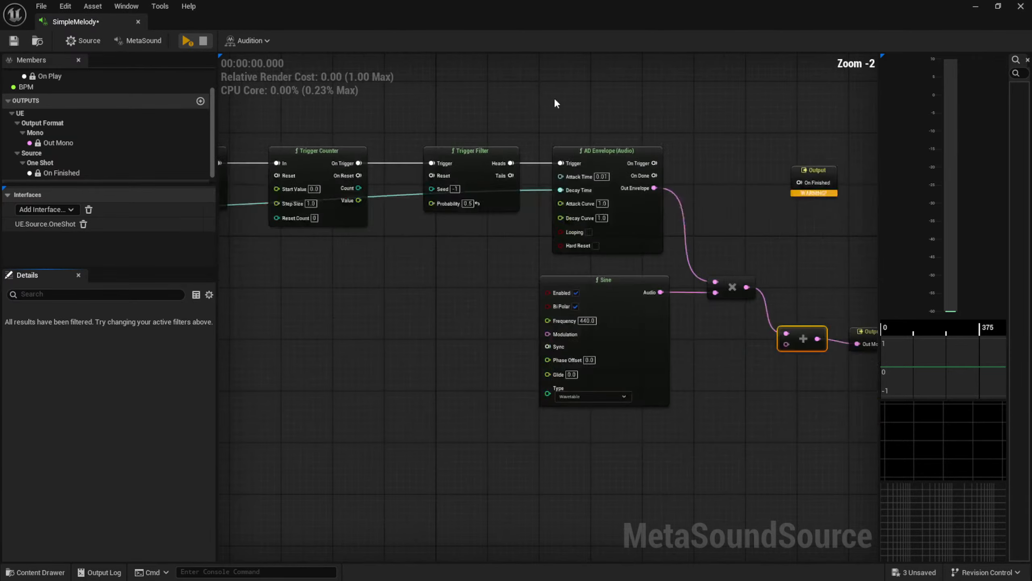
{"action": "left_click_drag", "start_coordinate": [555, 100], "coordinate": [732, 390]}
{"action": "key", "text": "ctrl+c"}
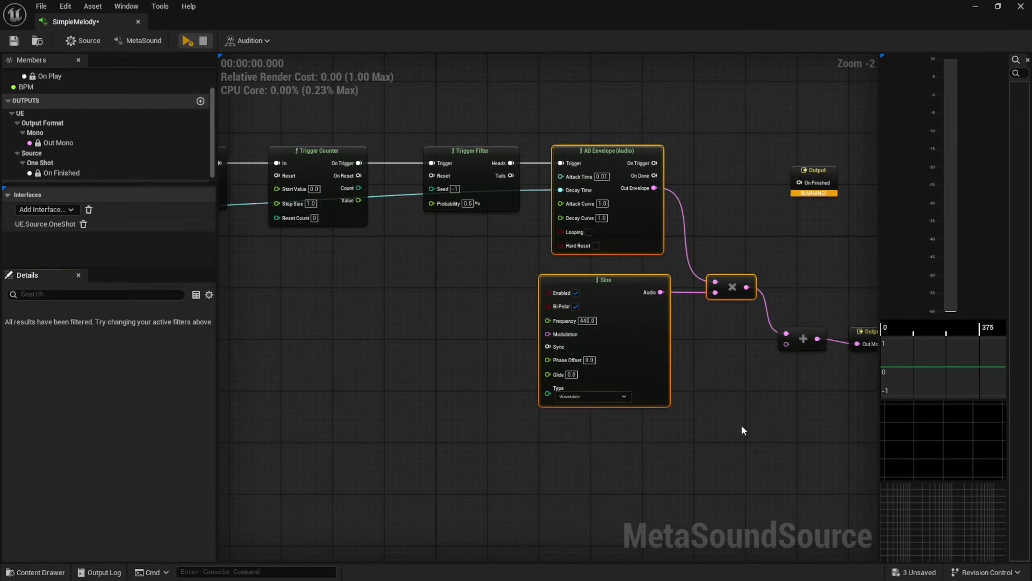
{"action": "right_click_drag", "start_coordinate": [742, 429], "coordinate": [666, 270]}
{"action": "left_click", "coordinate": [583, 327]}
{"action": "key", "text": "ctrl+v"}
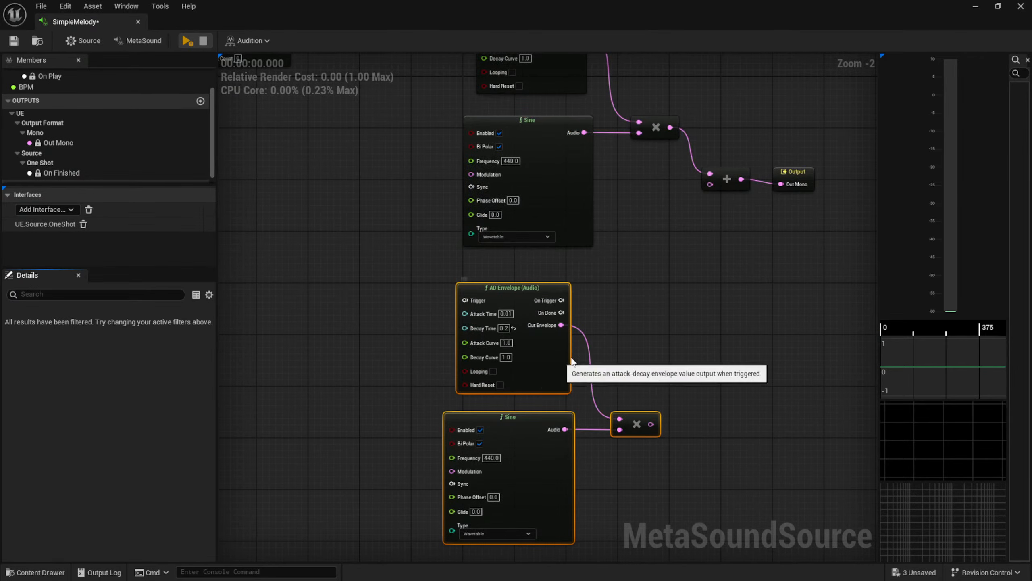
{"action": "left_click", "coordinate": [668, 388]}
{"action": "left_click_drag", "start_coordinate": [651, 424], "coordinate": [710, 184]}
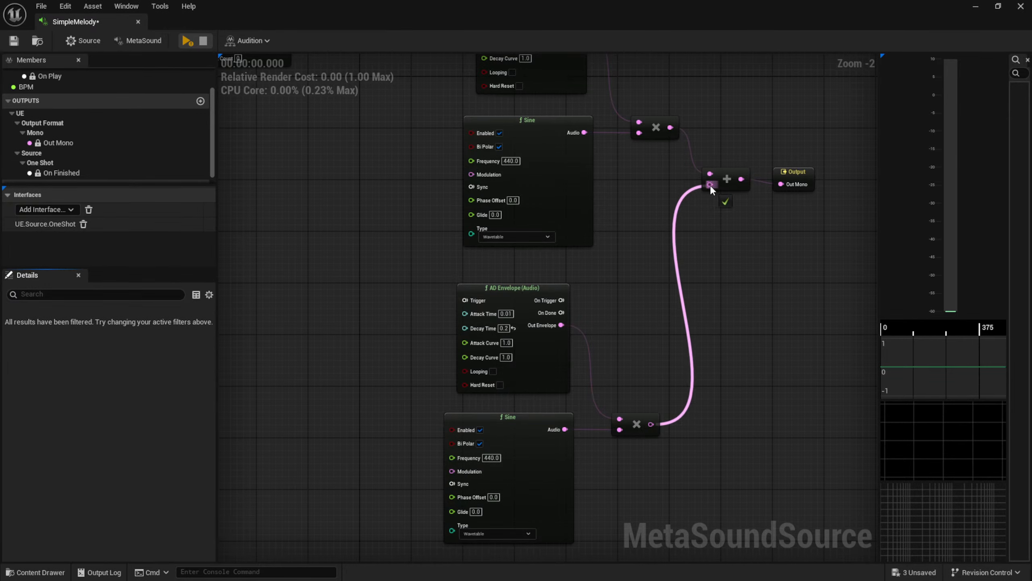
Duplicate the BPM and On Play inputs, BPM To Seconds and Trigger Repeat, and connect the copy's RepeatOut to the second AD Envelope's Trigger
{"action": "right_click_drag", "start_coordinate": [652, 264], "coordinate": [931, 421]}
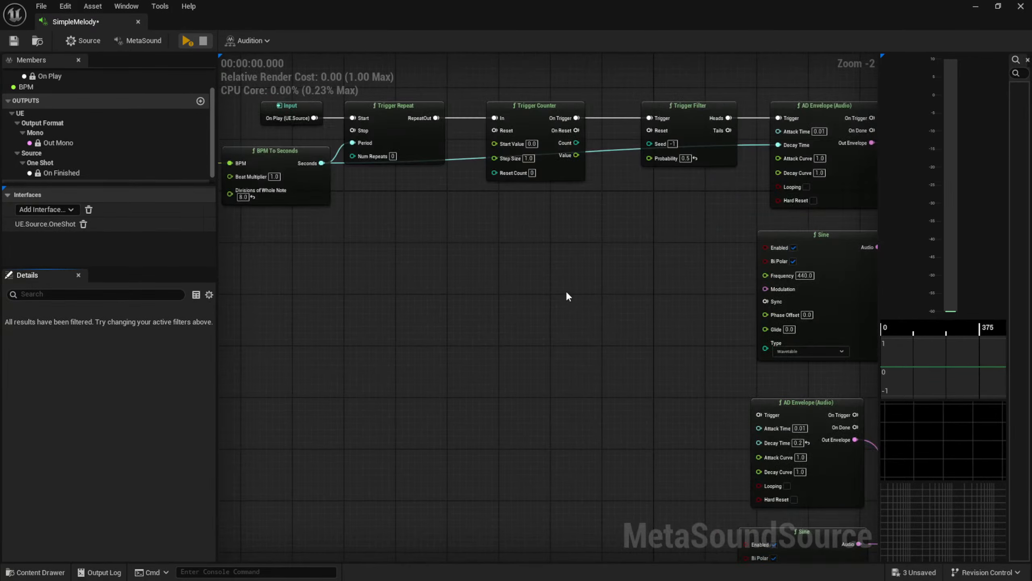
{"action": "right_click_drag", "start_coordinate": [495, 290], "coordinate": [625, 307]}
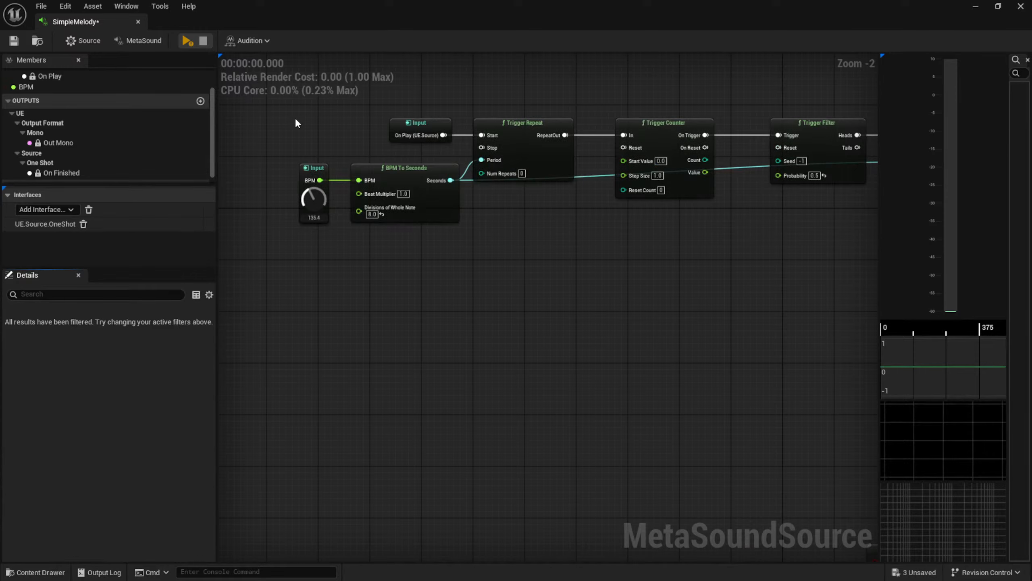
{"action": "left_click_drag", "start_coordinate": [296, 118], "coordinate": [582, 294]}
{"action": "right_click_drag", "start_coordinate": [697, 381], "coordinate": [533, 172]}
{"action": "key", "text": "ctrl+v"}
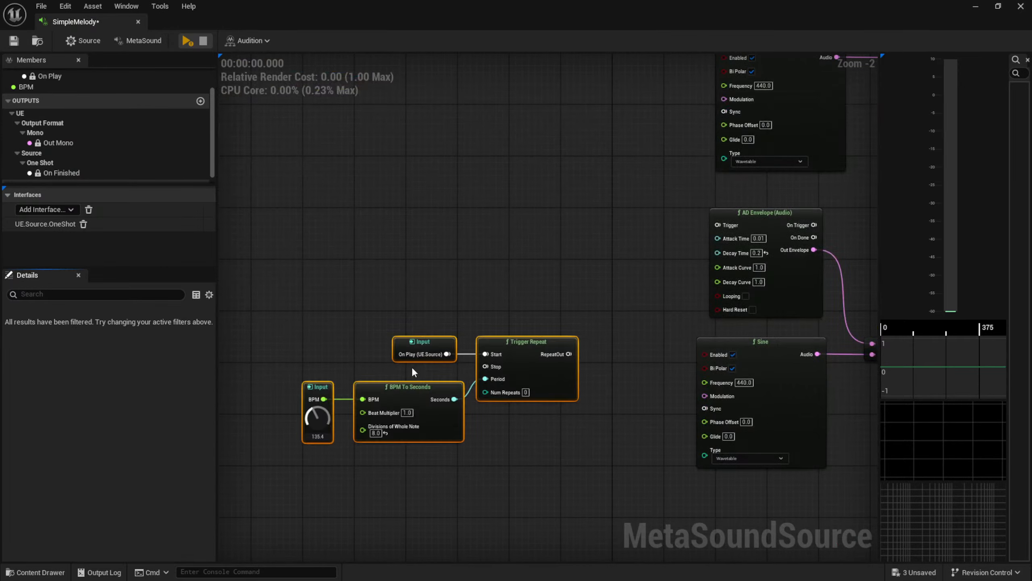
{"action": "left_click_drag", "start_coordinate": [550, 339], "coordinate": [735, 229]}
Set the copied BPM To Seconds' Divisions of Whole Note to 4 and save the MetaSound
{"action": "scroll", "coordinate": [587, 309], "scroll_direction": "up", "scroll_amount": 2}
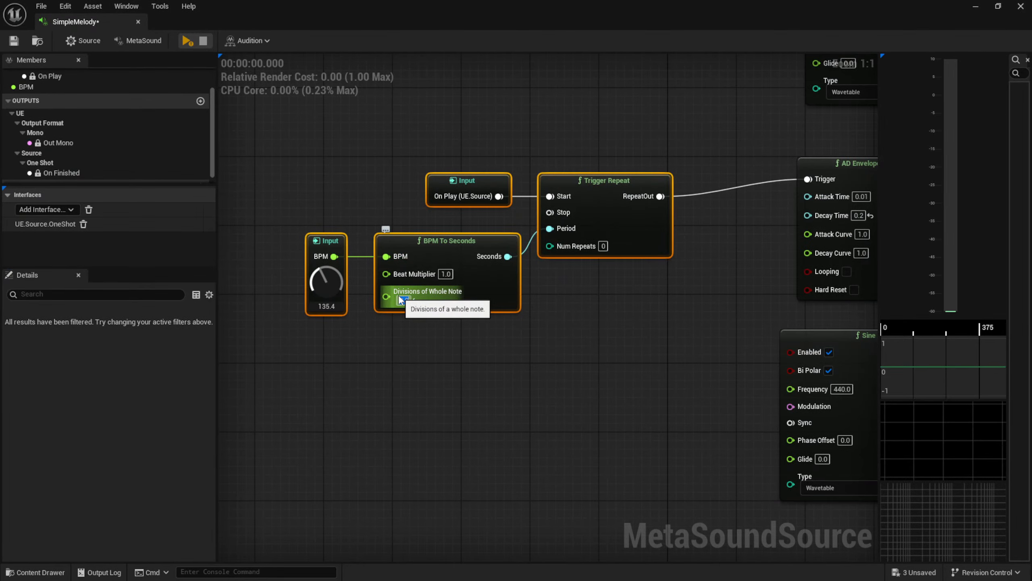
{"action": "left_click", "coordinate": [272, 251]}
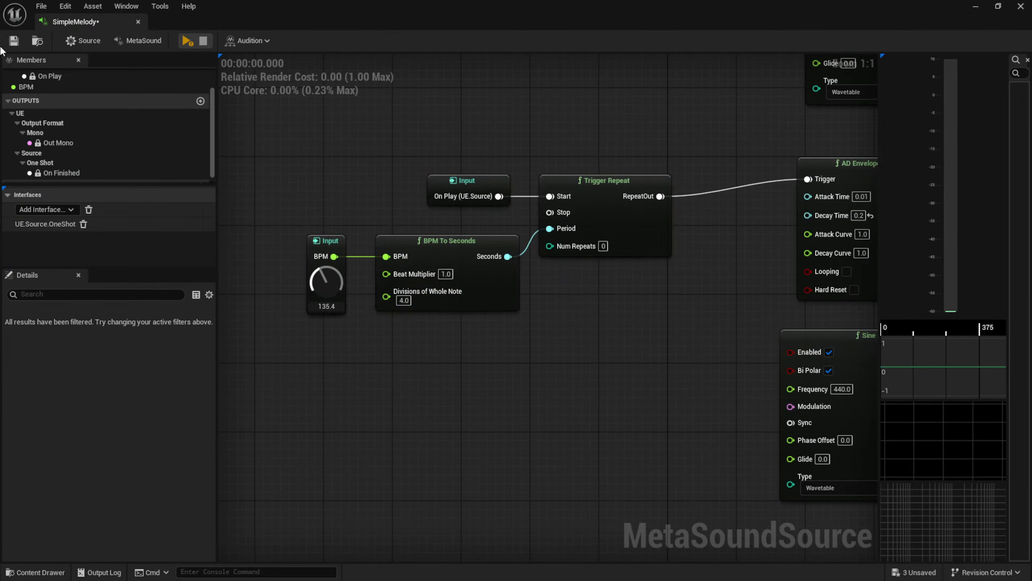
{"action": "right_click_drag", "start_coordinate": [566, 329], "coordinate": [533, 410]}
{"action": "right_click_drag", "start_coordinate": [583, 449], "coordinate": [435, 150]}
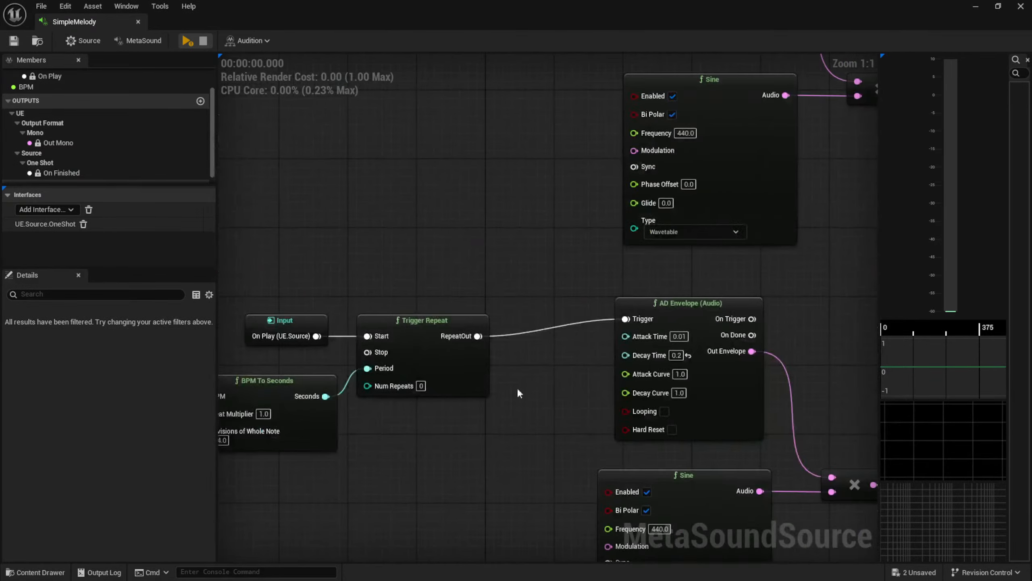
Set the lower Sine's Frequency to 220.0 and play the MetaSound briefly to audition the two voices
{"action": "right_click_drag", "start_coordinate": [543, 436], "coordinate": [497, 227]}
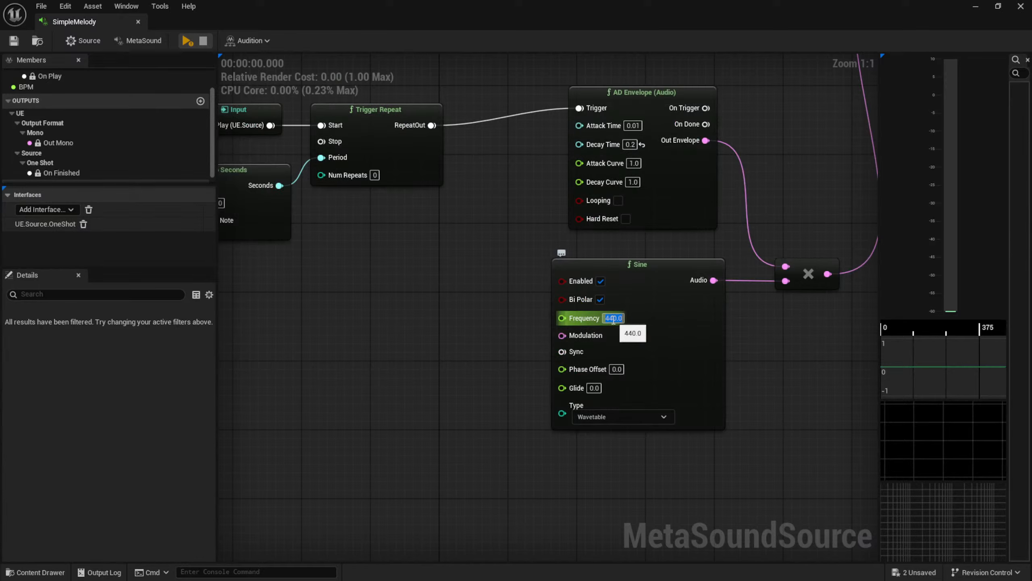
{"action": "left_click", "coordinate": [471, 292]}
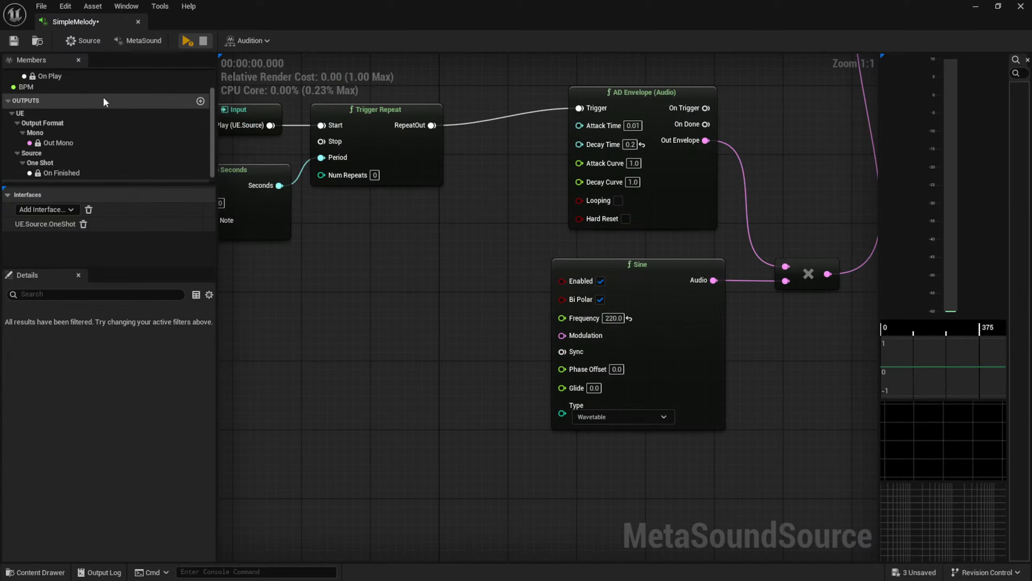
{"action": "right_click_drag", "start_coordinate": [362, 272], "coordinate": [487, 462]}
{"action": "right_click_drag", "start_coordinate": [423, 179], "coordinate": [462, 229]}
{"action": "right_click_drag", "start_coordinate": [551, 244], "coordinate": [469, 244]}
{"action": "key", "text": "space"}
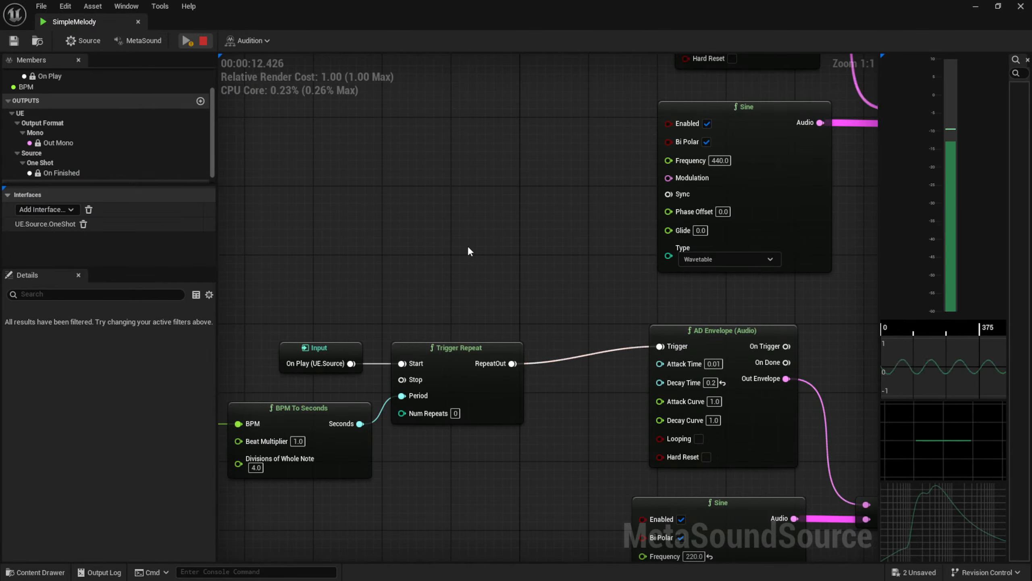
{"action": "key", "text": "space"}
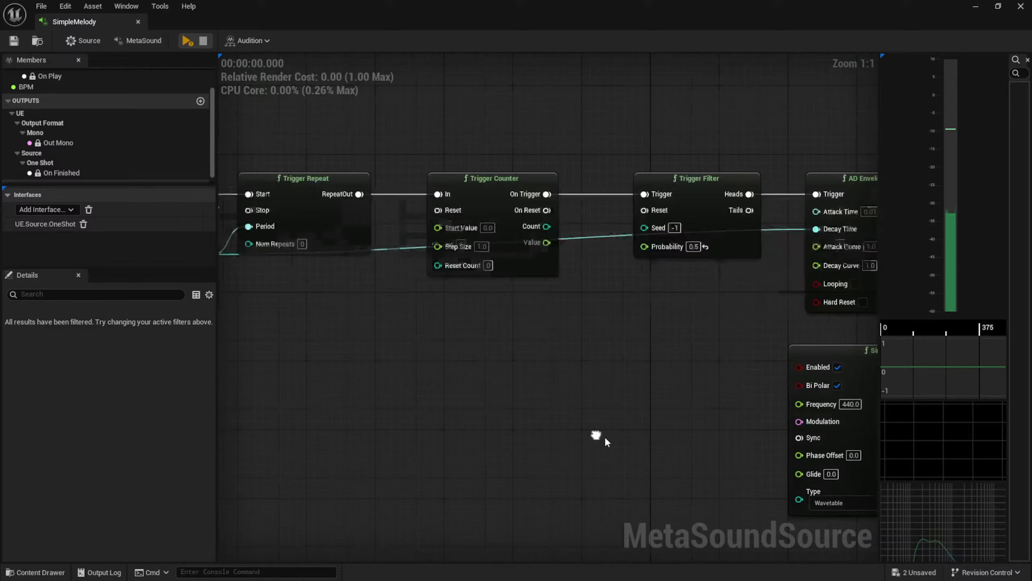
Examine the upper voice's trigger chain from BPM To Seconds to Trigger Filter, including the Seed and On Reset pin descriptions
{"action": "right_click_drag", "start_coordinate": [604, 436], "coordinate": [615, 413]}
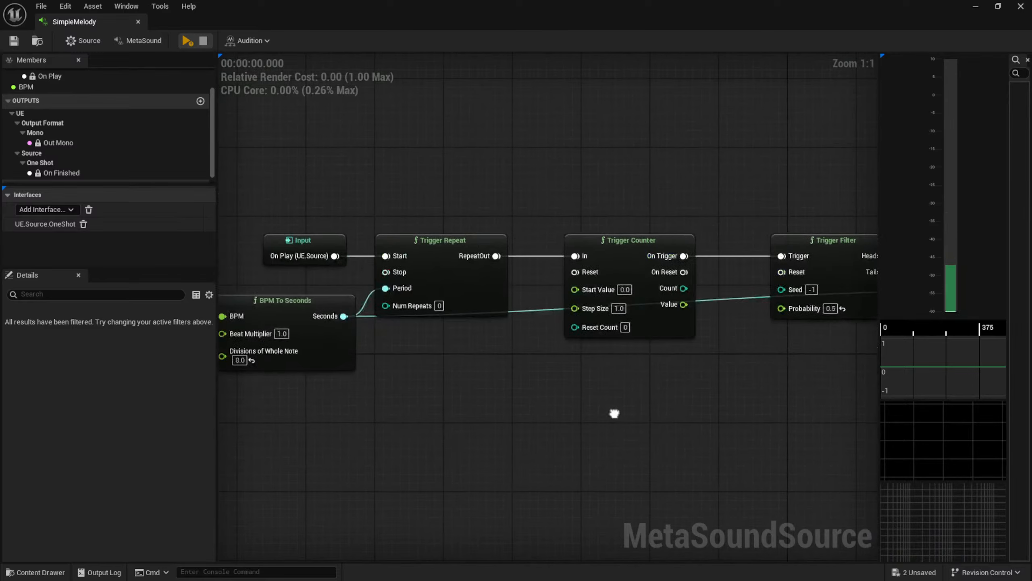
{"action": "right_click_drag", "start_coordinate": [495, 394], "coordinate": [691, 421]}
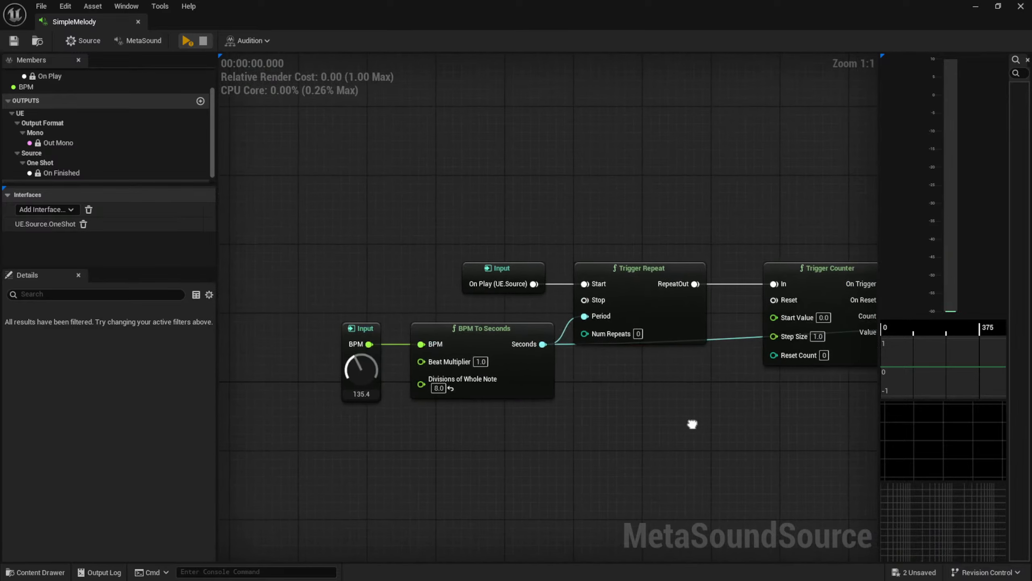
{"action": "right_click_drag", "start_coordinate": [562, 424], "coordinate": [412, 386]}
{"action": "right_click_drag", "start_coordinate": [611, 393], "coordinate": [460, 384]}
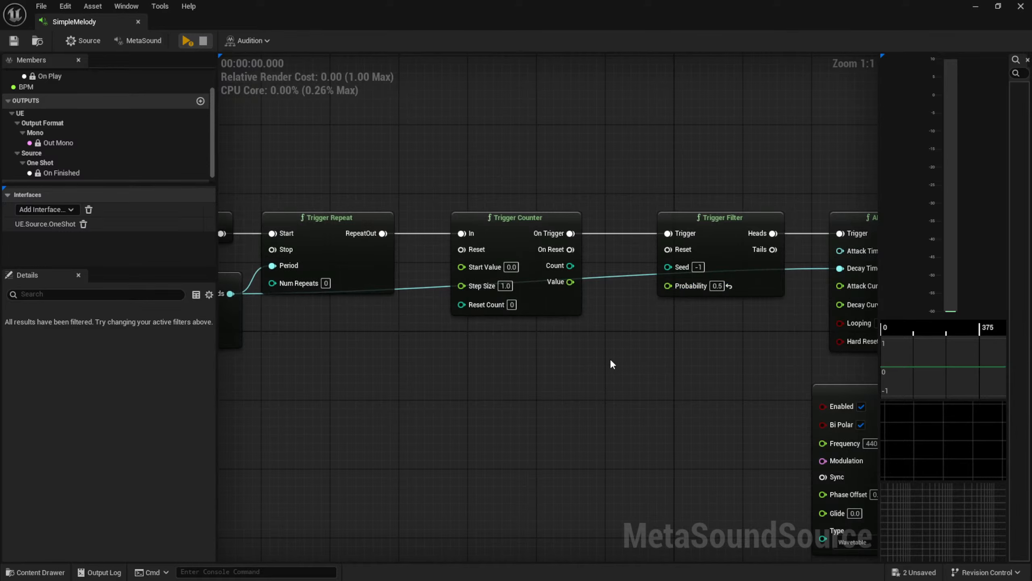
{"action": "right_click_drag", "start_coordinate": [620, 349], "coordinate": [678, 422]}
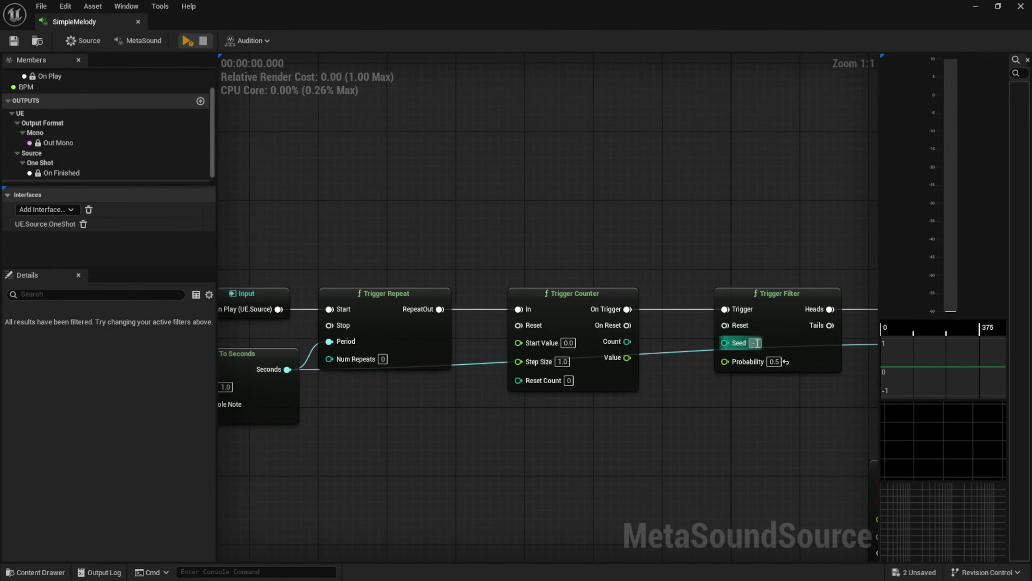
{"action": "mouse_move", "coordinate": [738, 344]}
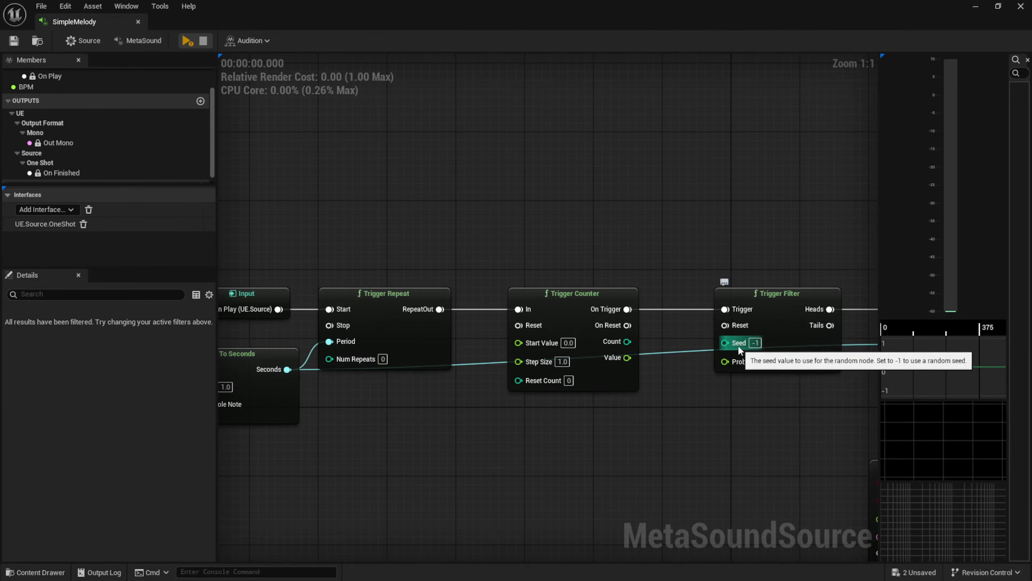
{"action": "scroll", "coordinate": [732, 345], "scroll_direction": "up", "scroll_amount": 6}
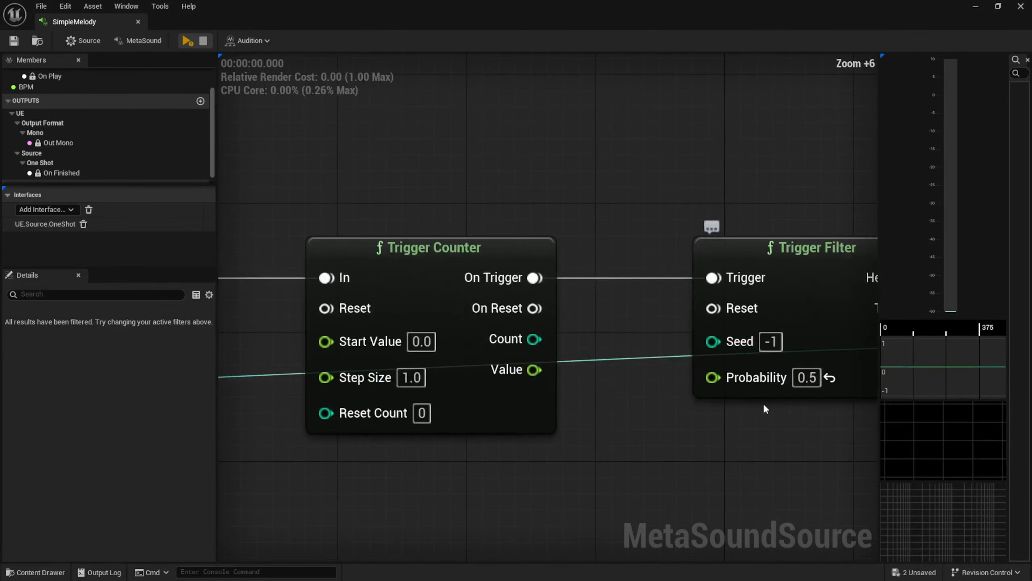
{"action": "right_click_drag", "start_coordinate": [763, 402], "coordinate": [610, 383]}
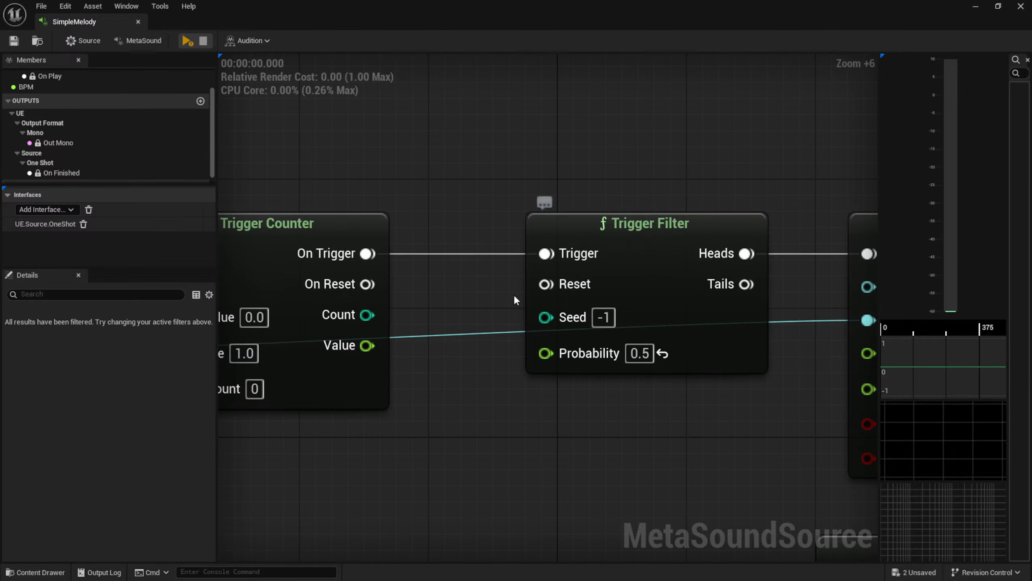
{"action": "scroll", "coordinate": [507, 365], "scroll_direction": "down", "scroll_amount": 3}
{"action": "right_click_drag", "start_coordinate": [504, 365], "coordinate": [605, 359]}
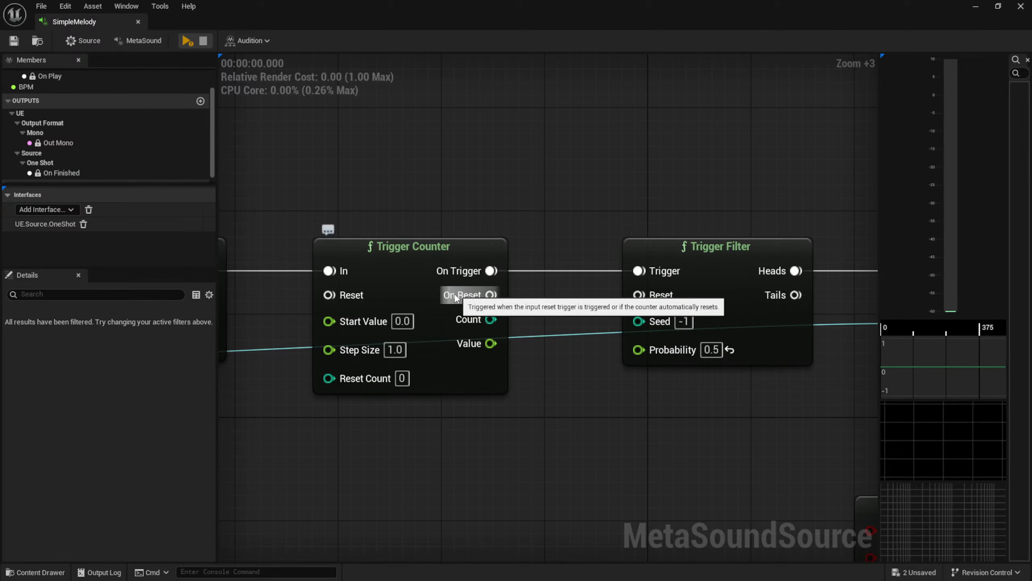
Connect the Trigger Counter's On Reset output to the Trigger Filter's Reset input and set the counter's Reset Count to 8
{"action": "right_click_drag", "start_coordinate": [483, 298], "coordinate": [603, 303]}
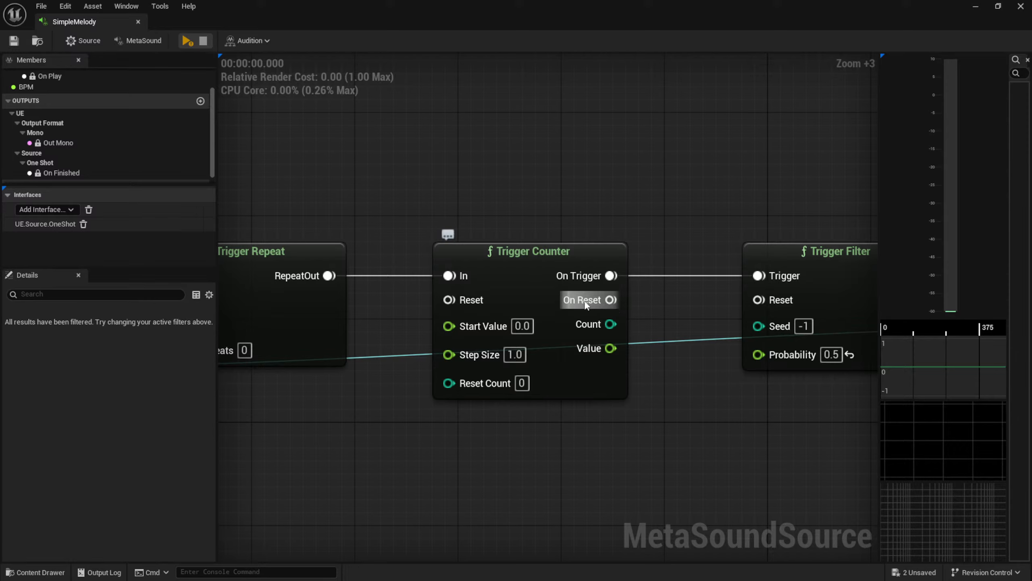
{"action": "left_click_drag", "start_coordinate": [610, 300], "coordinate": [756, 300]}
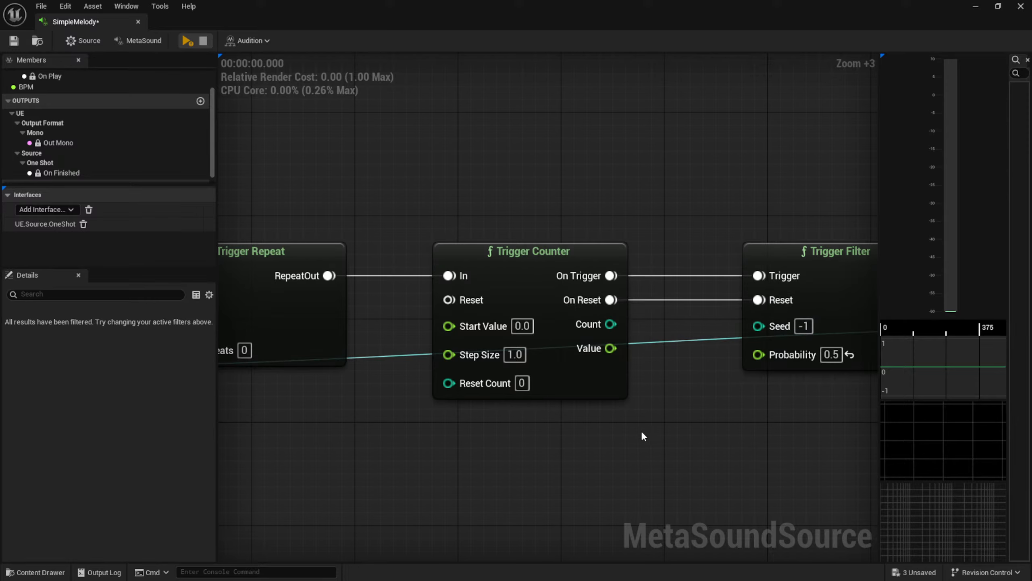
{"action": "right_click_drag", "start_coordinate": [642, 436], "coordinate": [544, 418]}
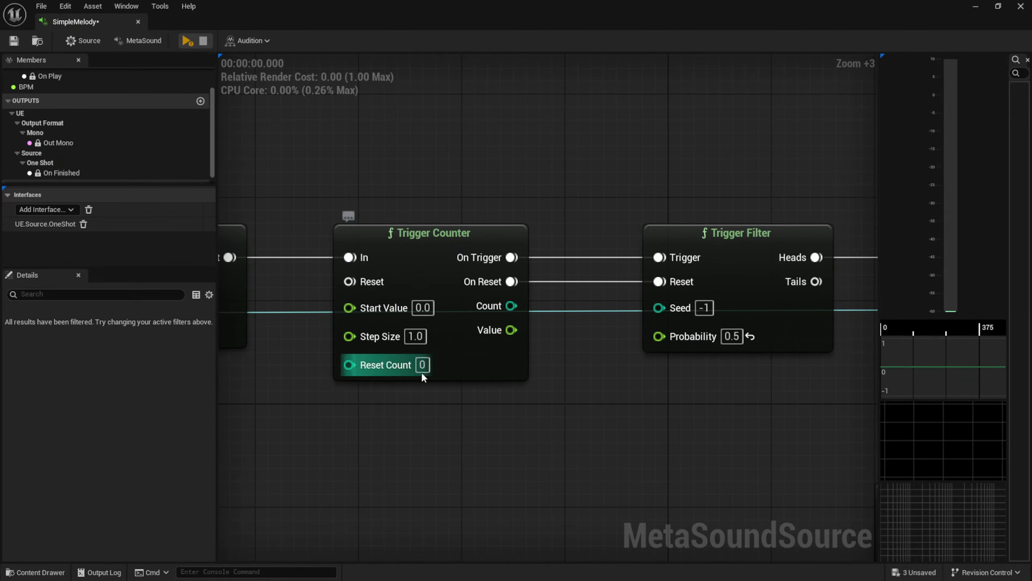
{"action": "right_click_drag", "start_coordinate": [438, 383], "coordinate": [537, 410]}
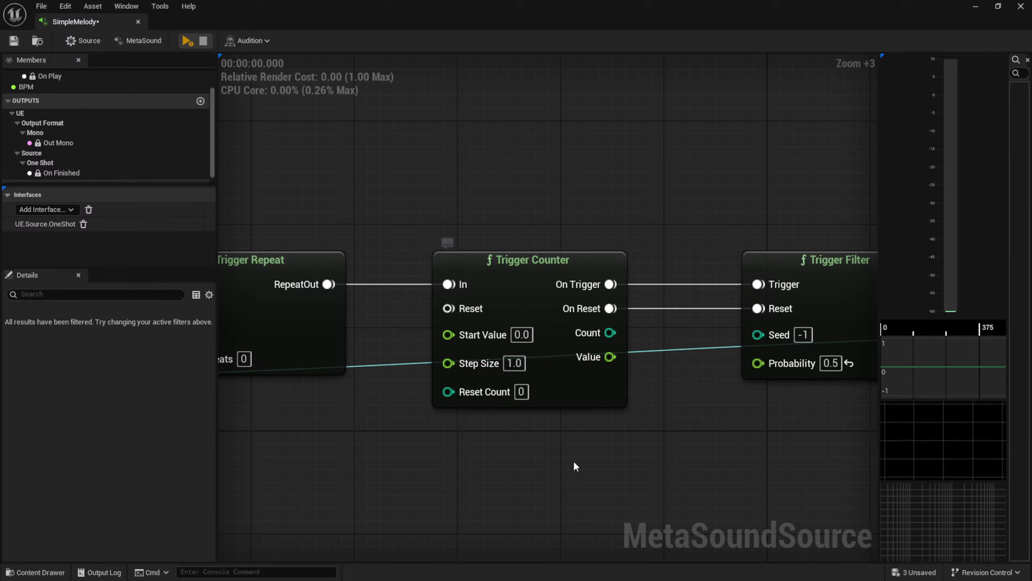
{"action": "right_click_drag", "start_coordinate": [573, 465], "coordinate": [674, 397]}
{"action": "left_click", "coordinate": [623, 324]}
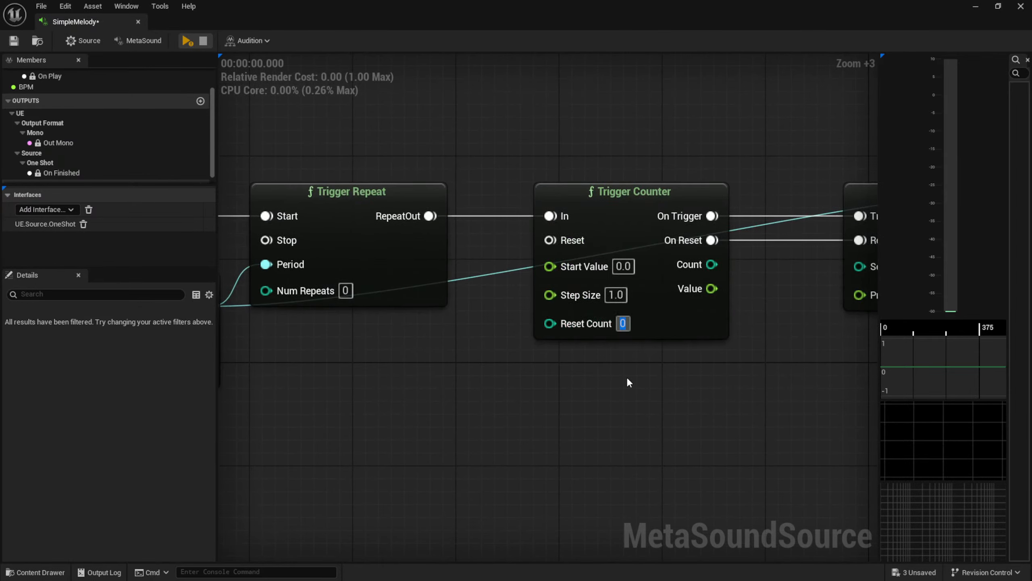
{"action": "type", "text": "8"}
{"action": "key", "text": "Return"}
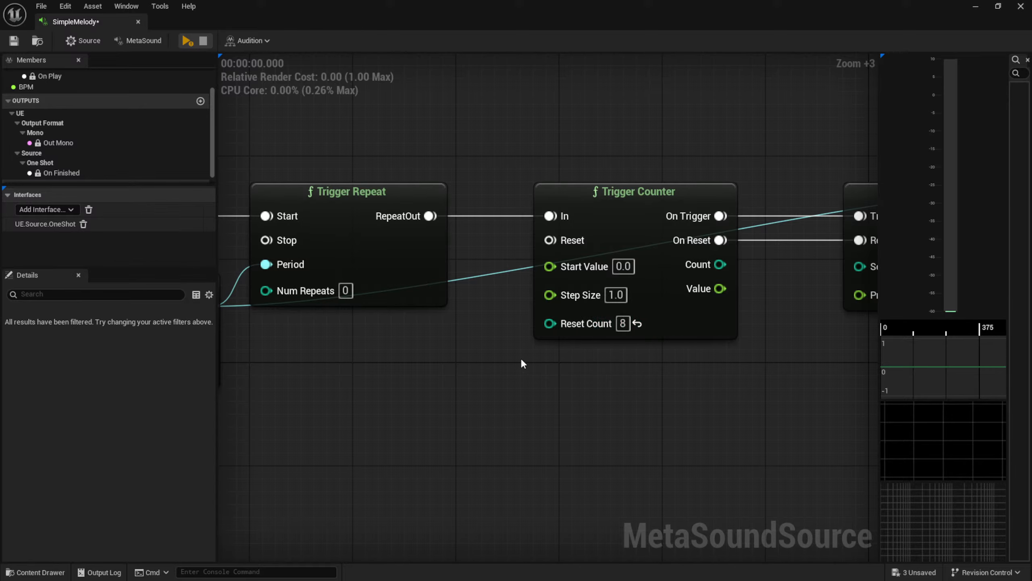
Duplicate the On Play input above Trigger Repeat and connect it to the Trigger Counter's Reset
{"action": "right_click_drag", "start_coordinate": [504, 369], "coordinate": [340, 367]}
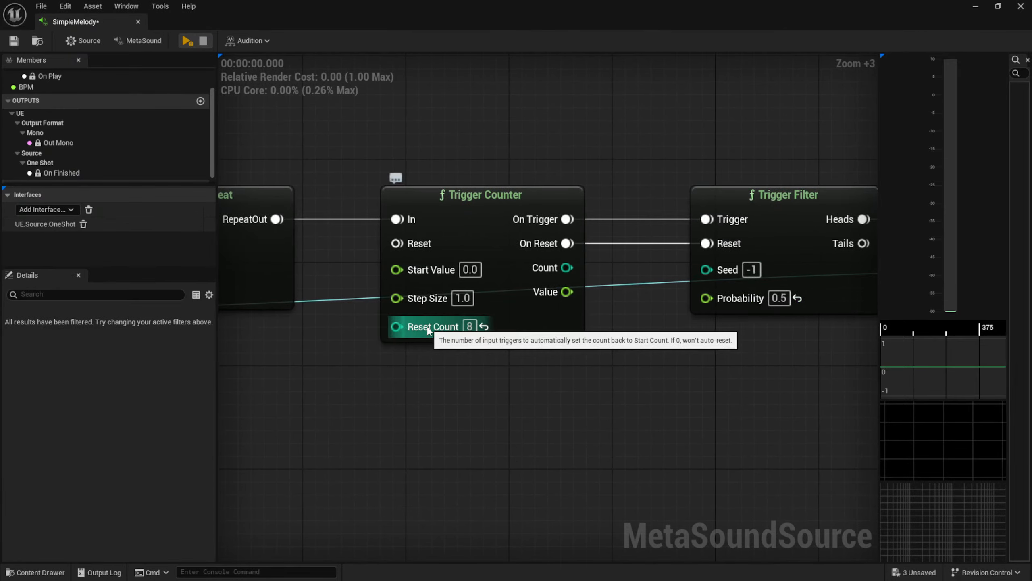
{"action": "right_click_drag", "start_coordinate": [365, 362], "coordinate": [493, 401]}
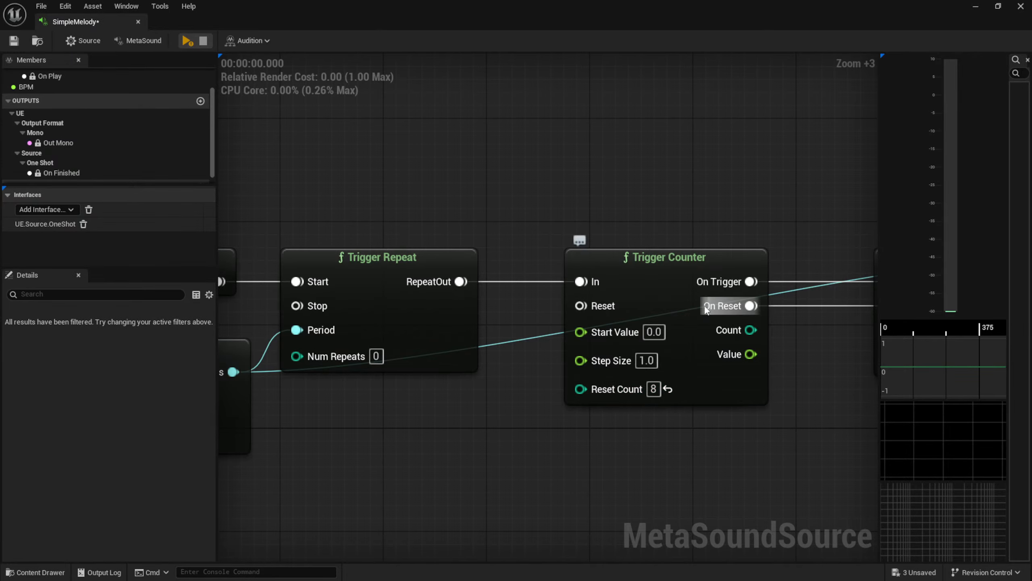
{"action": "right_click_drag", "start_coordinate": [832, 331], "coordinate": [570, 307]}
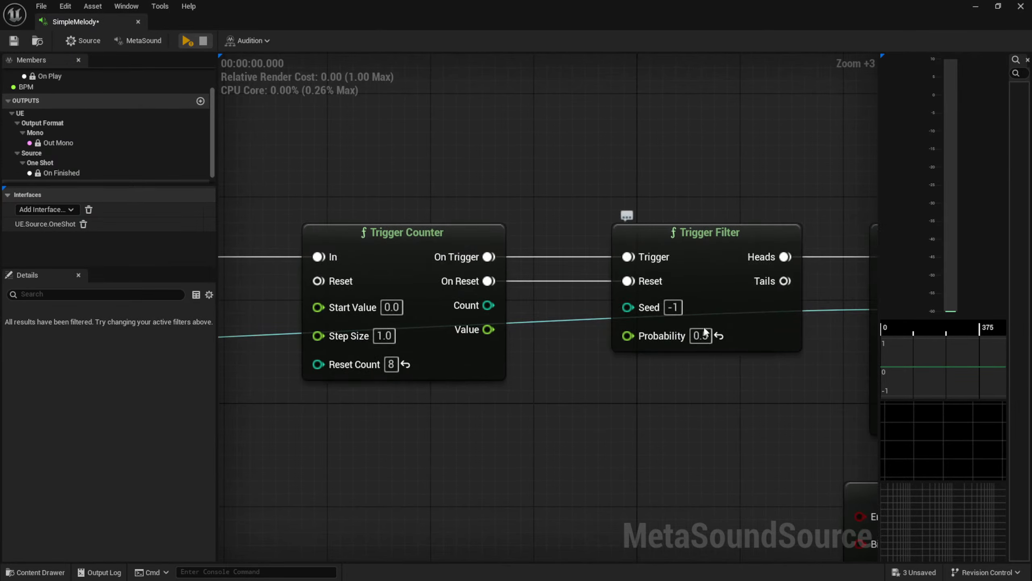
{"action": "right_click_drag", "start_coordinate": [281, 385], "coordinate": [481, 414]}
{"action": "scroll", "coordinate": [373, 453], "scroll_direction": "down", "scroll_amount": 3}
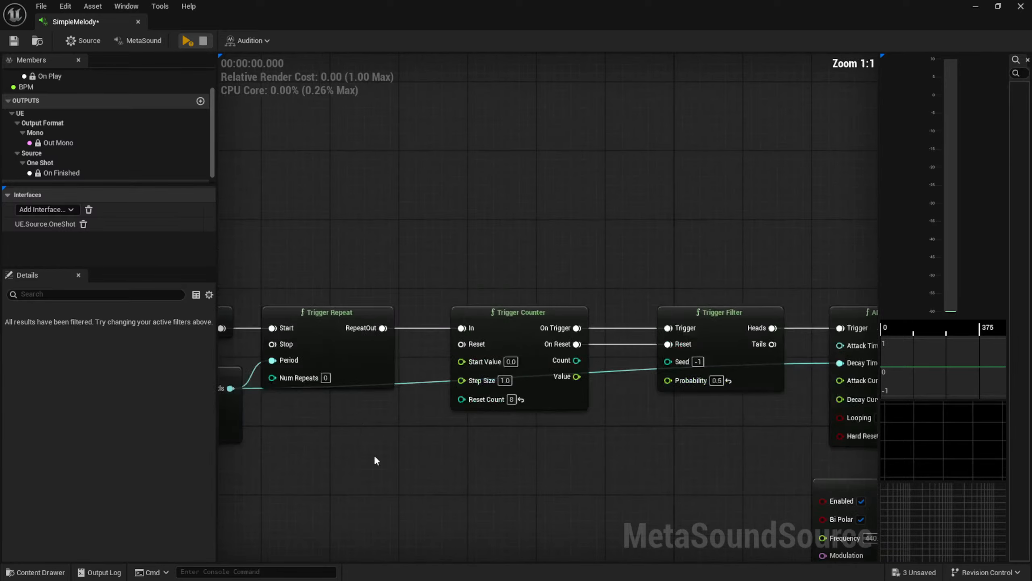
{"action": "right_click_drag", "start_coordinate": [373, 453], "coordinate": [498, 430]}
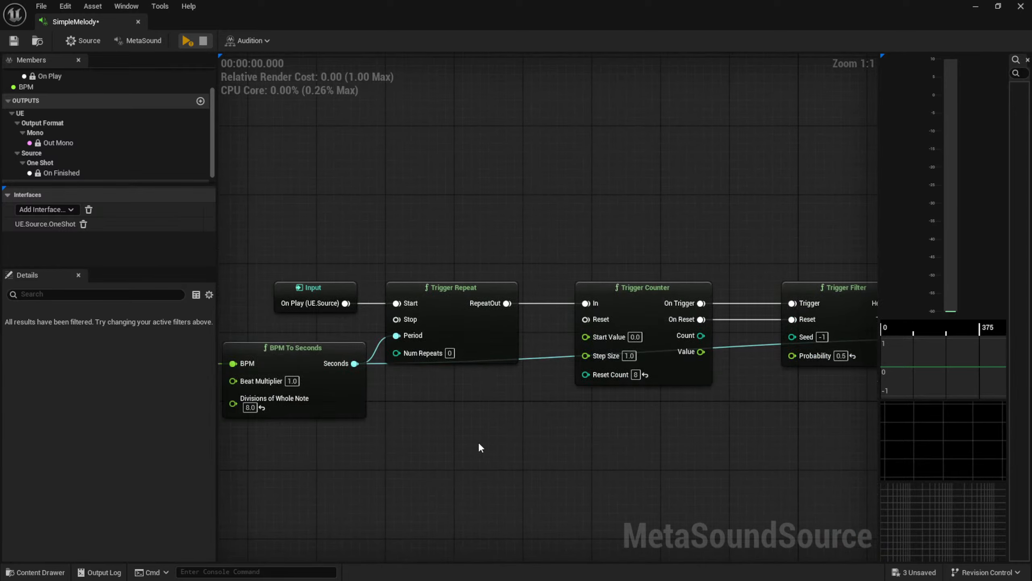
{"action": "left_click", "coordinate": [313, 287]}
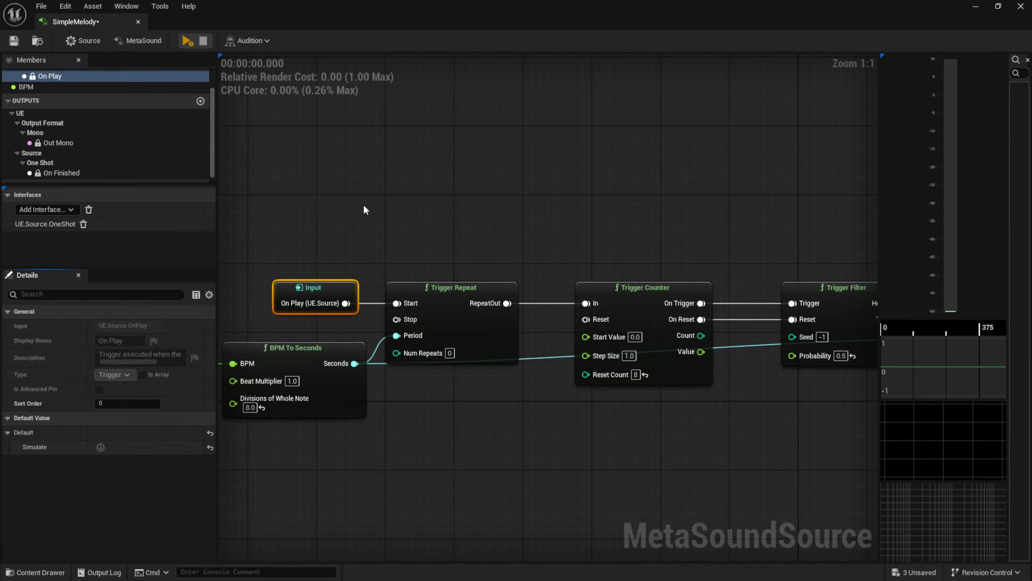
{"action": "left_click", "coordinate": [475, 204]}
{"action": "key", "text": "ctrl+v"}
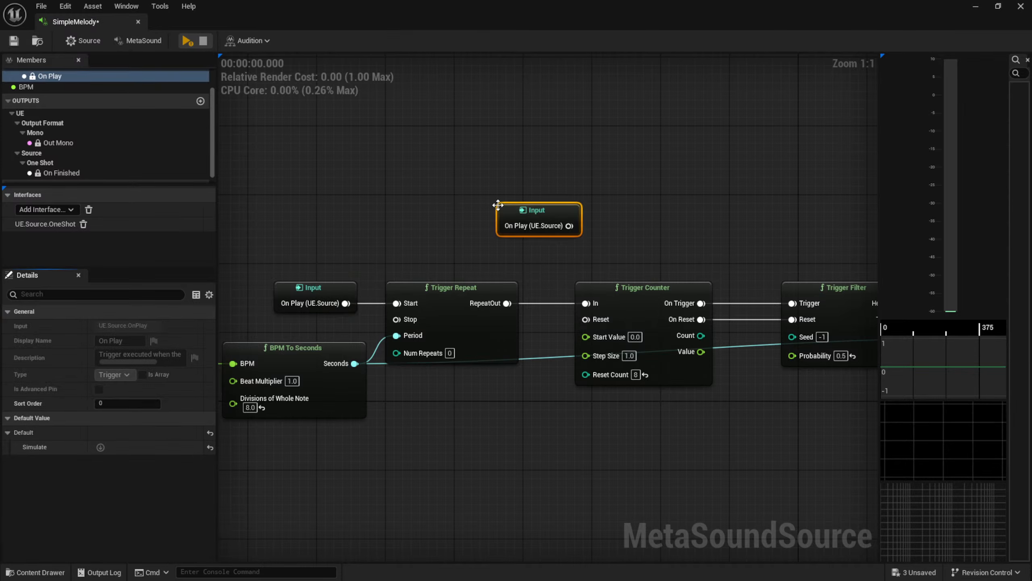
{"action": "left_click_drag", "start_coordinate": [569, 226], "coordinate": [582, 320]}
{"action": "left_click_drag", "start_coordinate": [539, 212], "coordinate": [482, 244]}
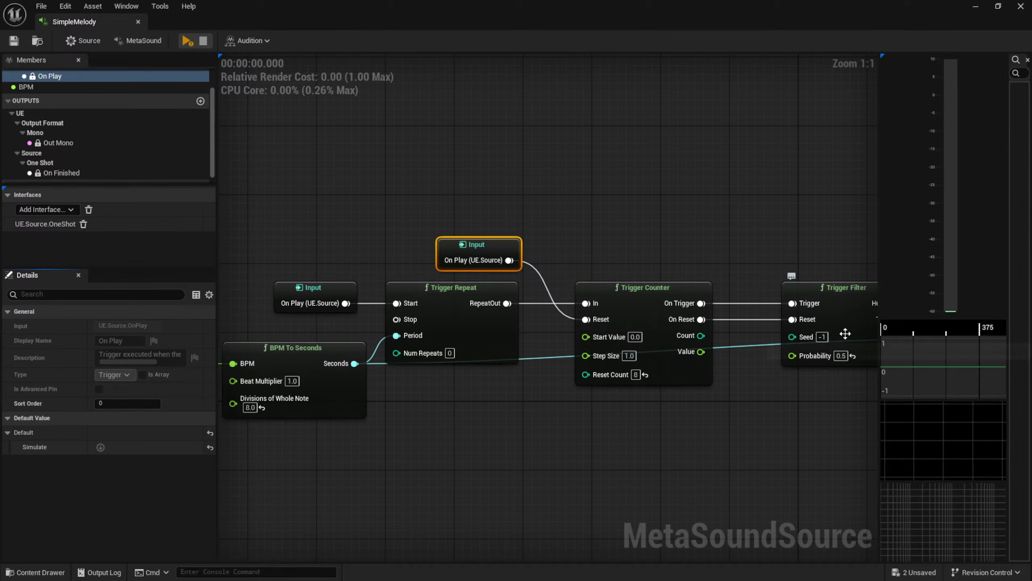
Play the MetaSound to hear the resetting trigger pattern, and stop playback
{"action": "right_click_drag", "start_coordinate": [837, 309], "coordinate": [757, 318]}
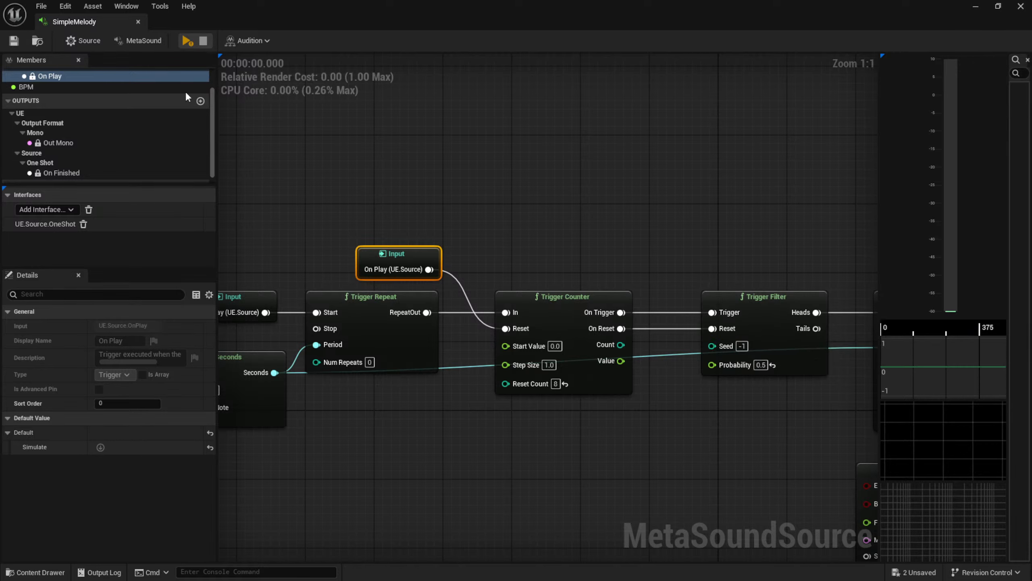
{"action": "left_click", "coordinate": [189, 41]}
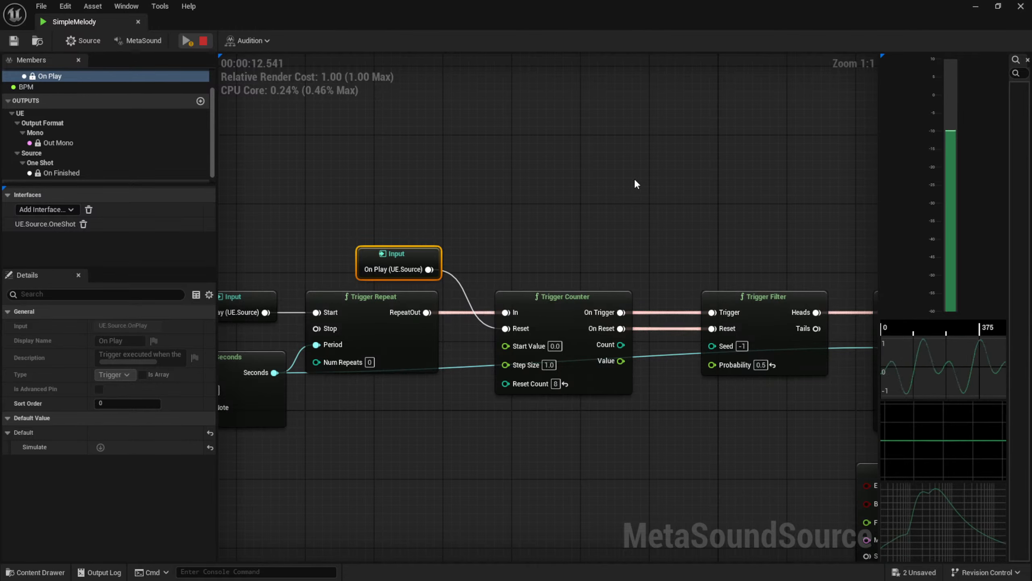
{"action": "left_click", "coordinate": [203, 40]}
Promote the Trigger Filter's Seed to a graph input, place it above the filter node and save the MetaSound
{"action": "right_click_drag", "start_coordinate": [650, 327], "coordinate": [645, 235]}
{"action": "right_click_drag", "start_coordinate": [695, 318], "coordinate": [742, 326]}
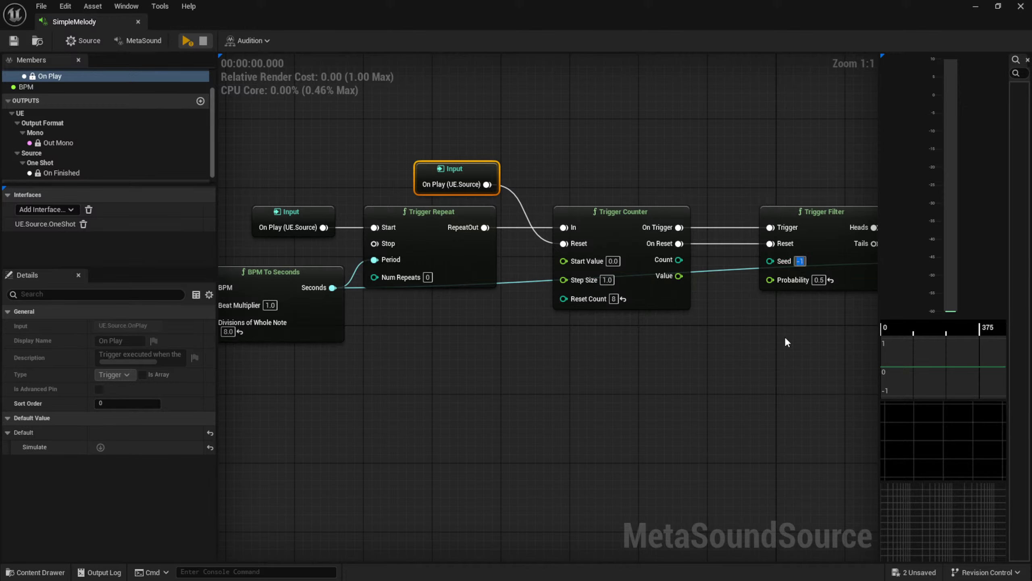
{"action": "left_click", "coordinate": [763, 331]}
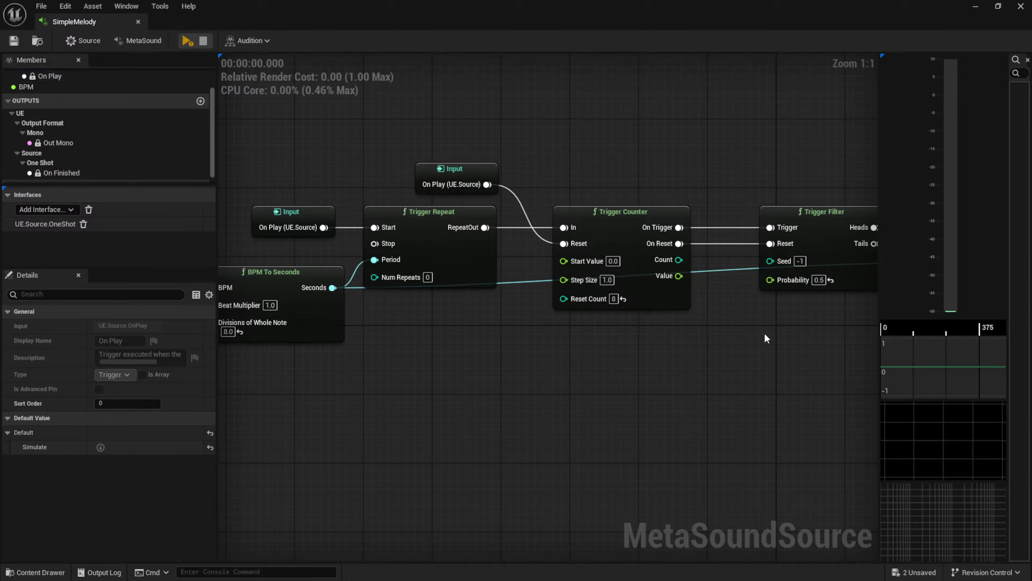
{"action": "left_click_drag", "start_coordinate": [770, 262], "coordinate": [726, 363]}
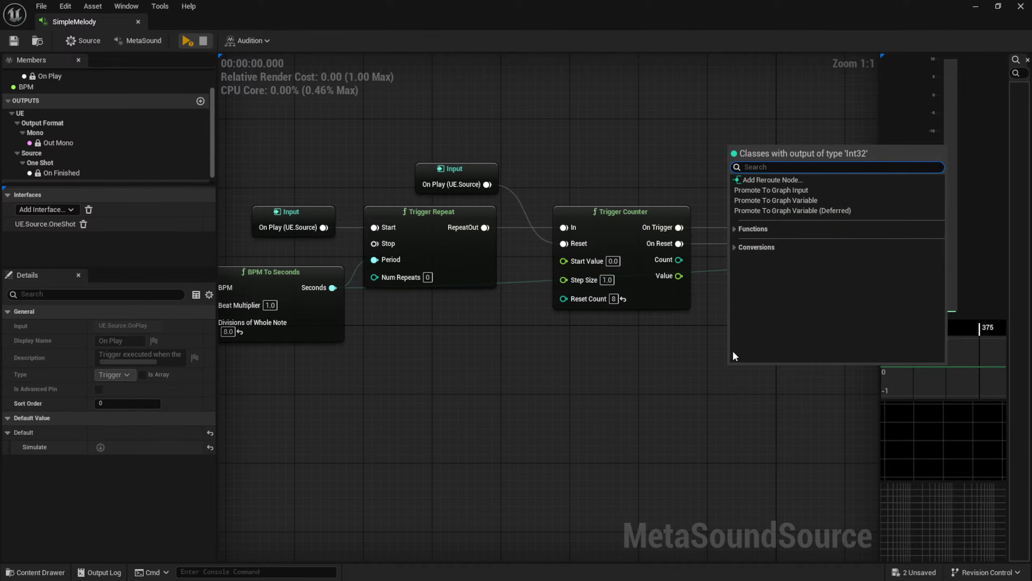
{"action": "left_click", "coordinate": [786, 191]}
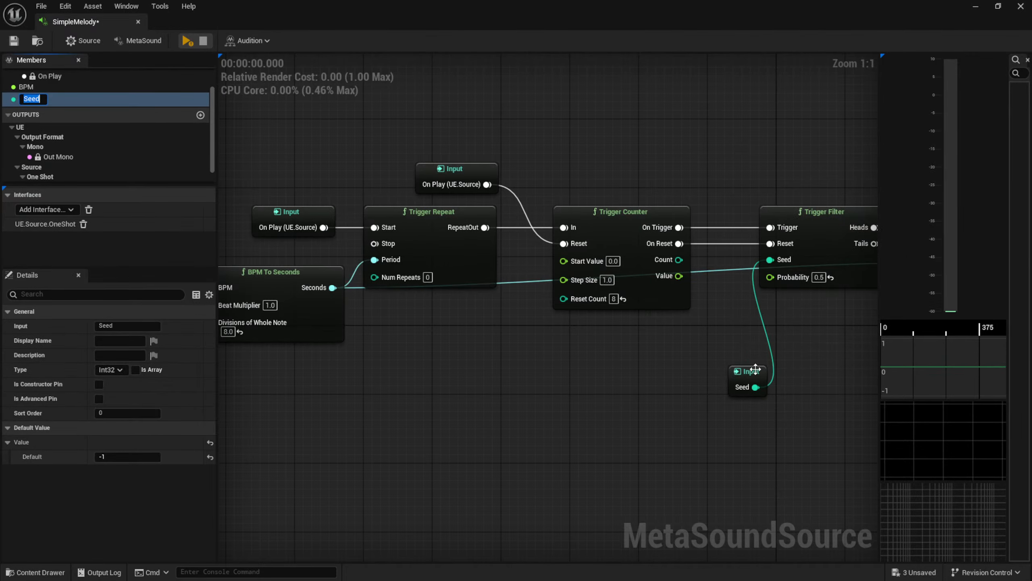
{"action": "left_click_drag", "start_coordinate": [809, 368], "coordinate": [736, 153]}
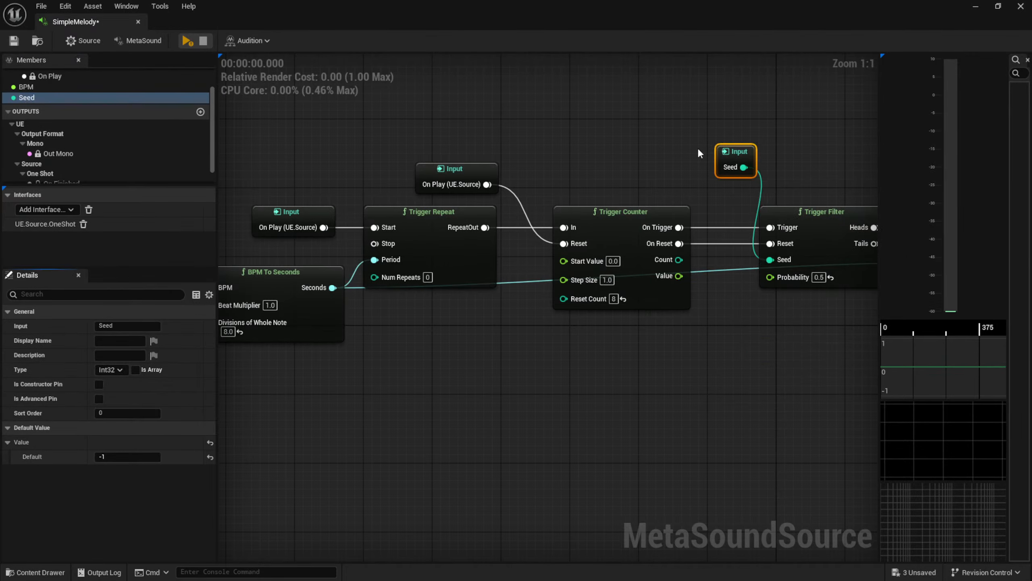
{"action": "left_click", "coordinate": [16, 41]}
Set the Seed input's default value to 5000
{"action": "right_click_drag", "start_coordinate": [434, 382], "coordinate": [617, 402]}
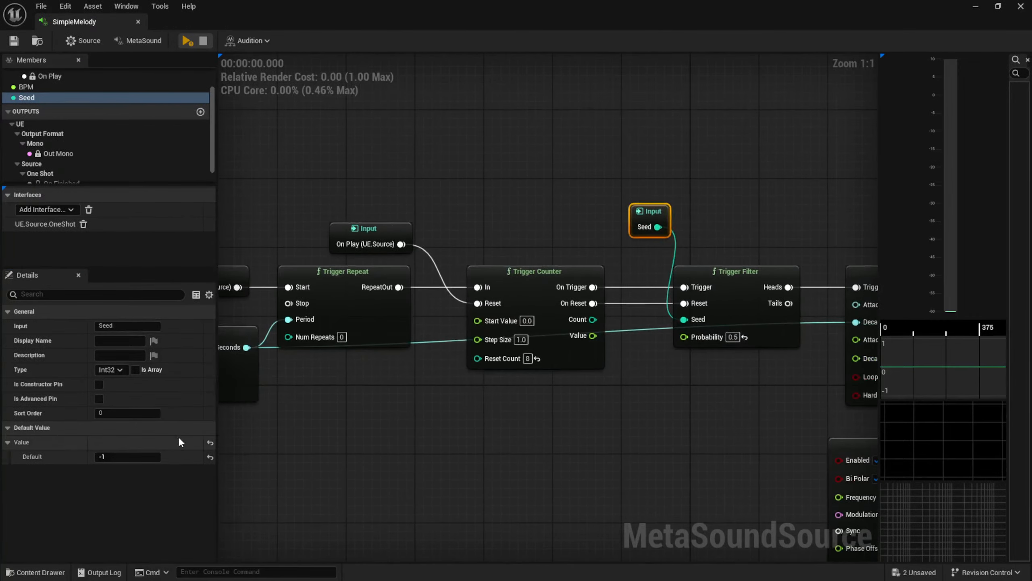
{"action": "left_click", "coordinate": [123, 452]}
{"action": "type", "text": "5000"}
{"action": "key", "text": "Return"}
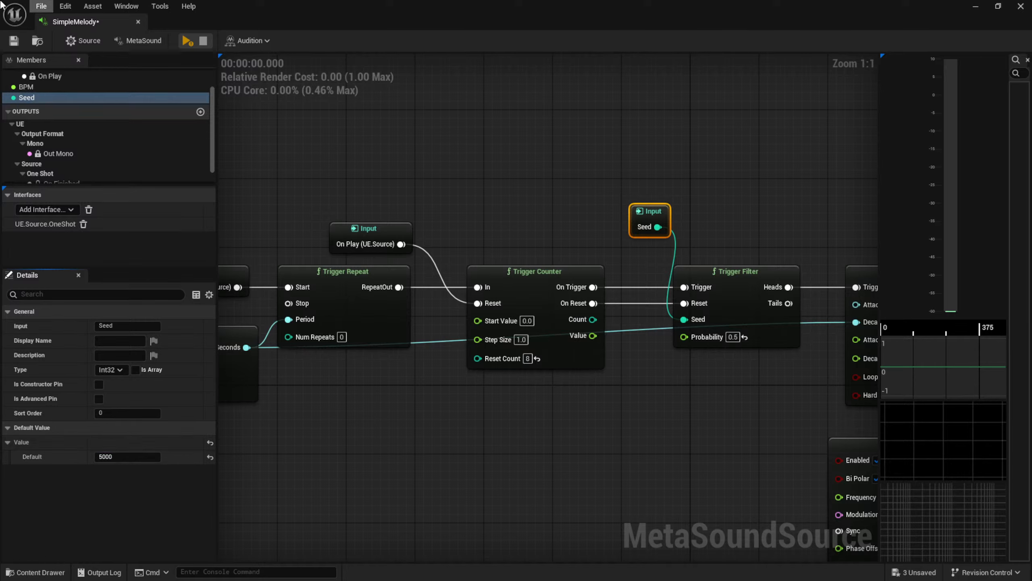
Save the MetaSound and play it twice to hear the seeded trigger pattern, stopping playback each time
{"action": "left_click", "coordinate": [13, 41]}
{"action": "left_click", "coordinate": [186, 41]}
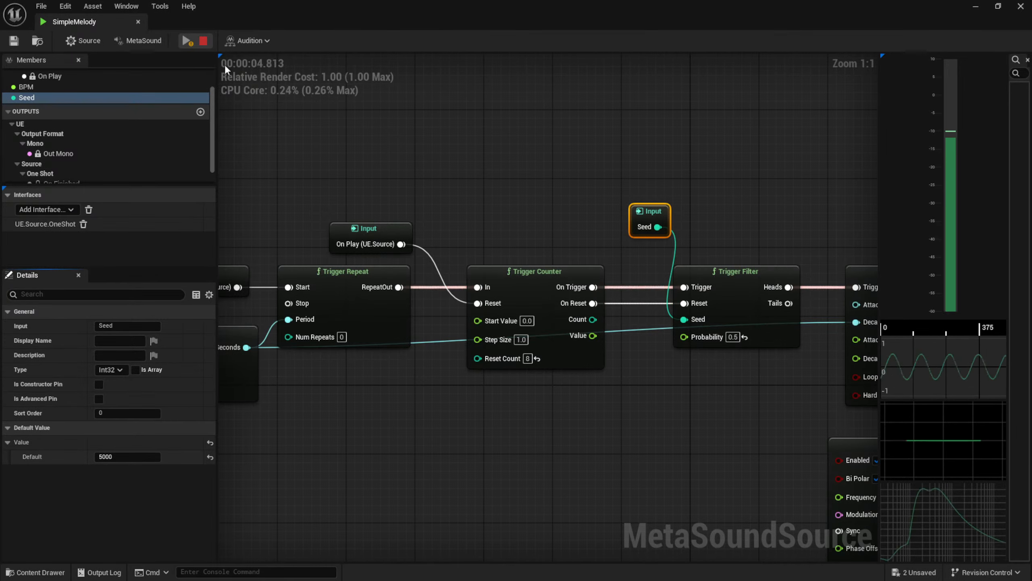
{"action": "left_click", "coordinate": [202, 42]}
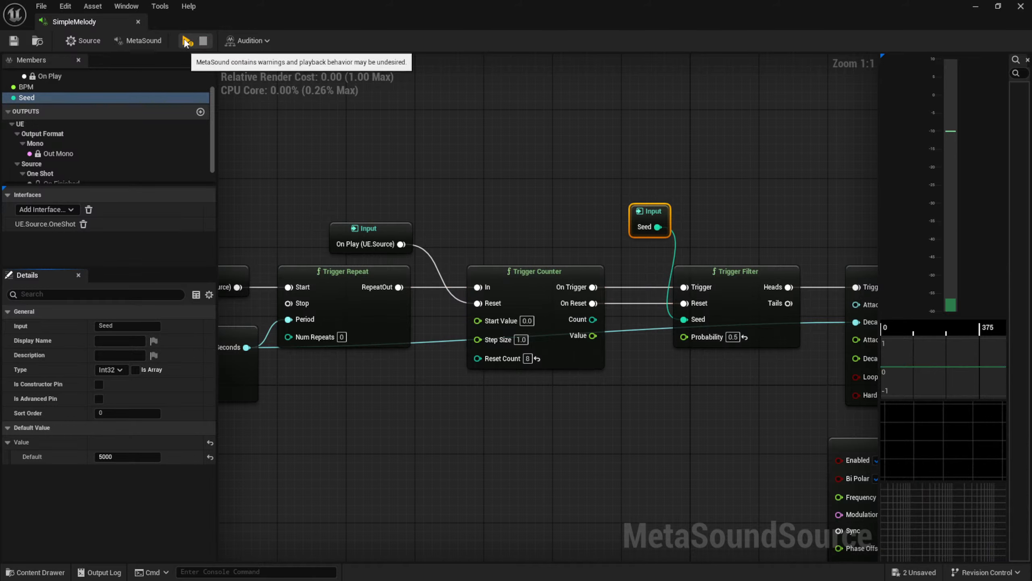
{"action": "left_click", "coordinate": [186, 41]}
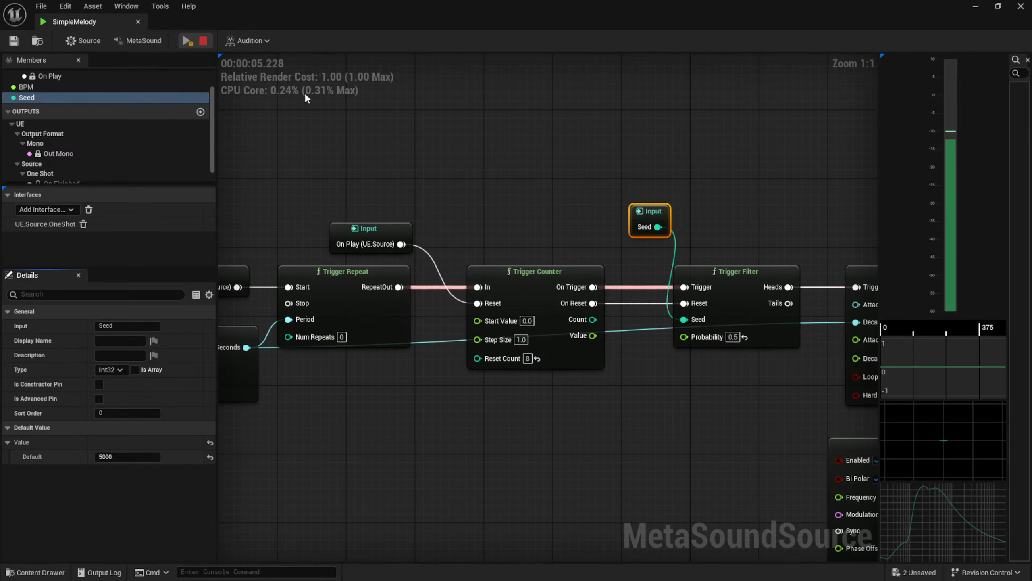
{"action": "left_click", "coordinate": [206, 42]}
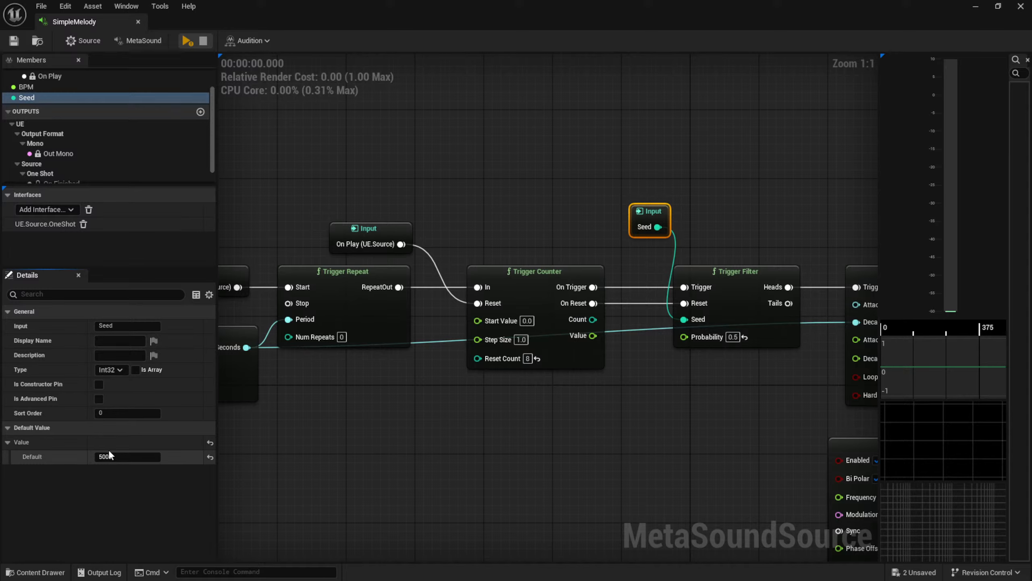
Set the Seed input's default value to 800 and audition the resulting pattern twice, stopping playback after each listen
{"action": "left_click", "coordinate": [135, 456]}
{"action": "type", "text": "800"}
{"action": "key", "text": "Return"}
{"action": "left_click", "coordinate": [187, 41]}
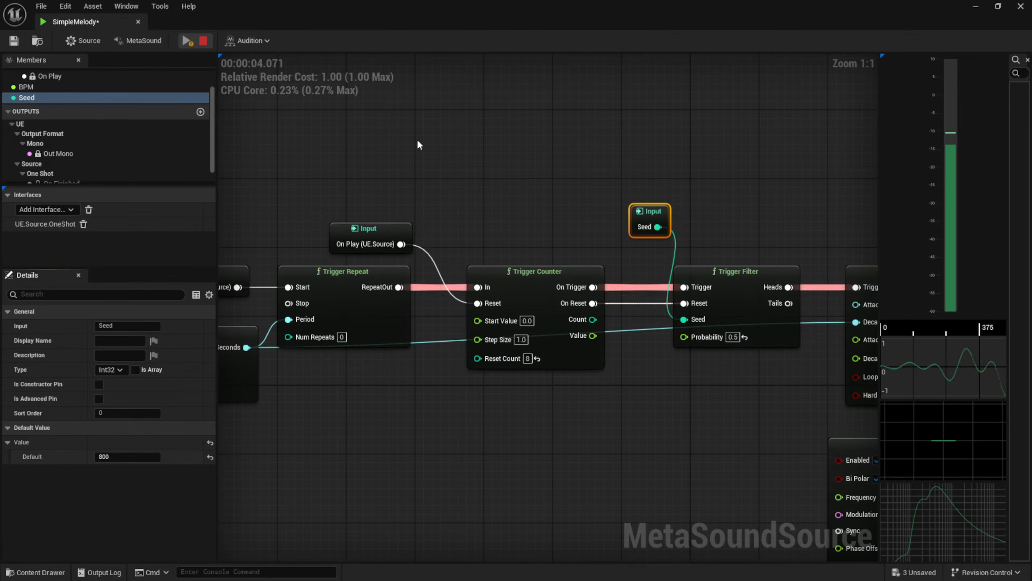
{"action": "left_click", "coordinate": [203, 42]}
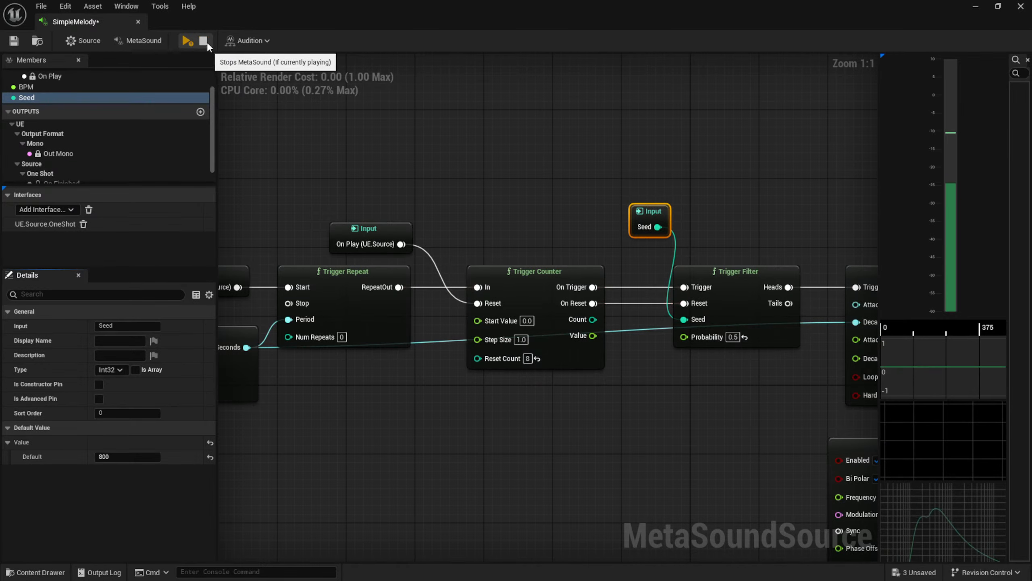
{"action": "left_click", "coordinate": [188, 41]}
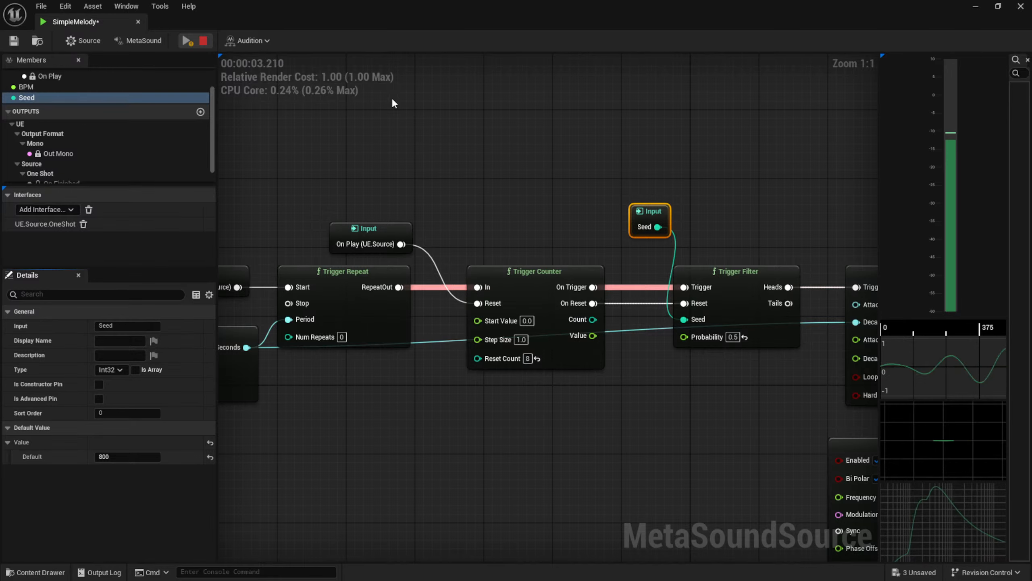
{"action": "left_click", "coordinate": [205, 44]}
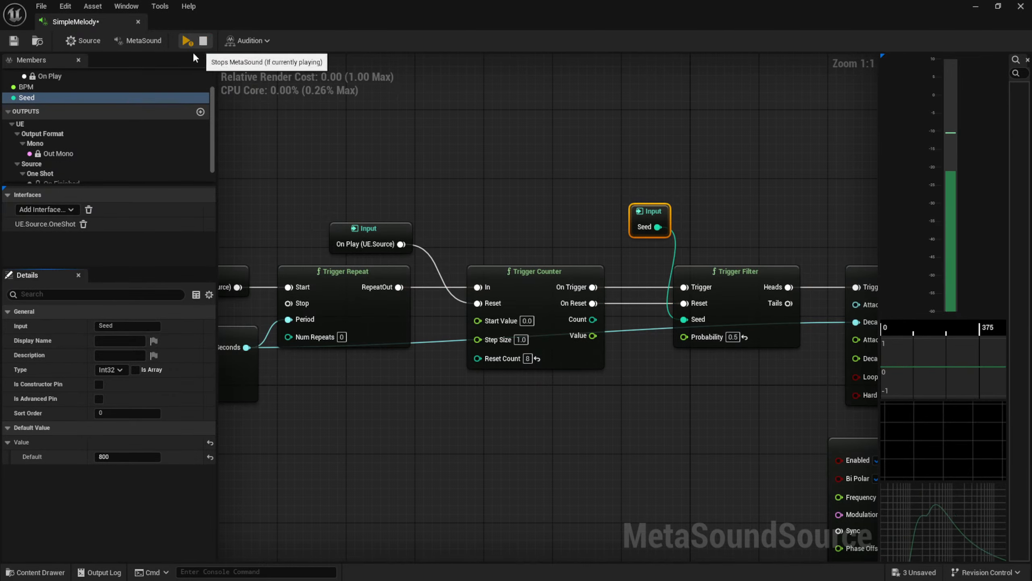